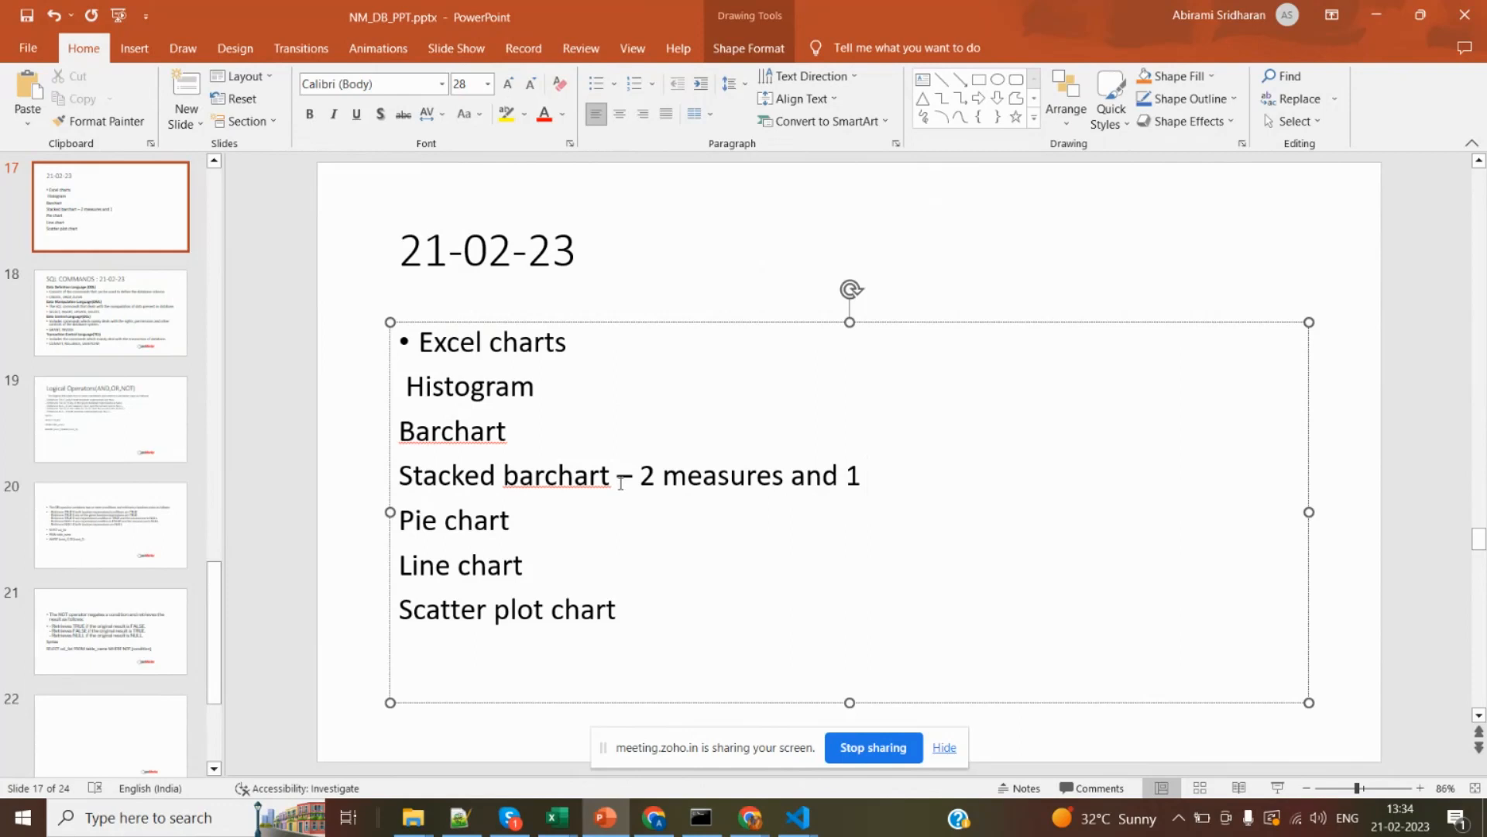
# Complete the stacked barchart line with "dim" and switch to the invoice-items_sale2020-11-02 workbook in Excel.
pyautogui.write('dim')
pyautogui.hotkey('alt', 'Tab')
pyautogui.hotkey('alt', 'Tab')
pyautogui.hotkey('alt', 'Tab')
pyautogui.hotkey('alt', 'Tab')
pyautogui.hotkey('alt', 'Tab')
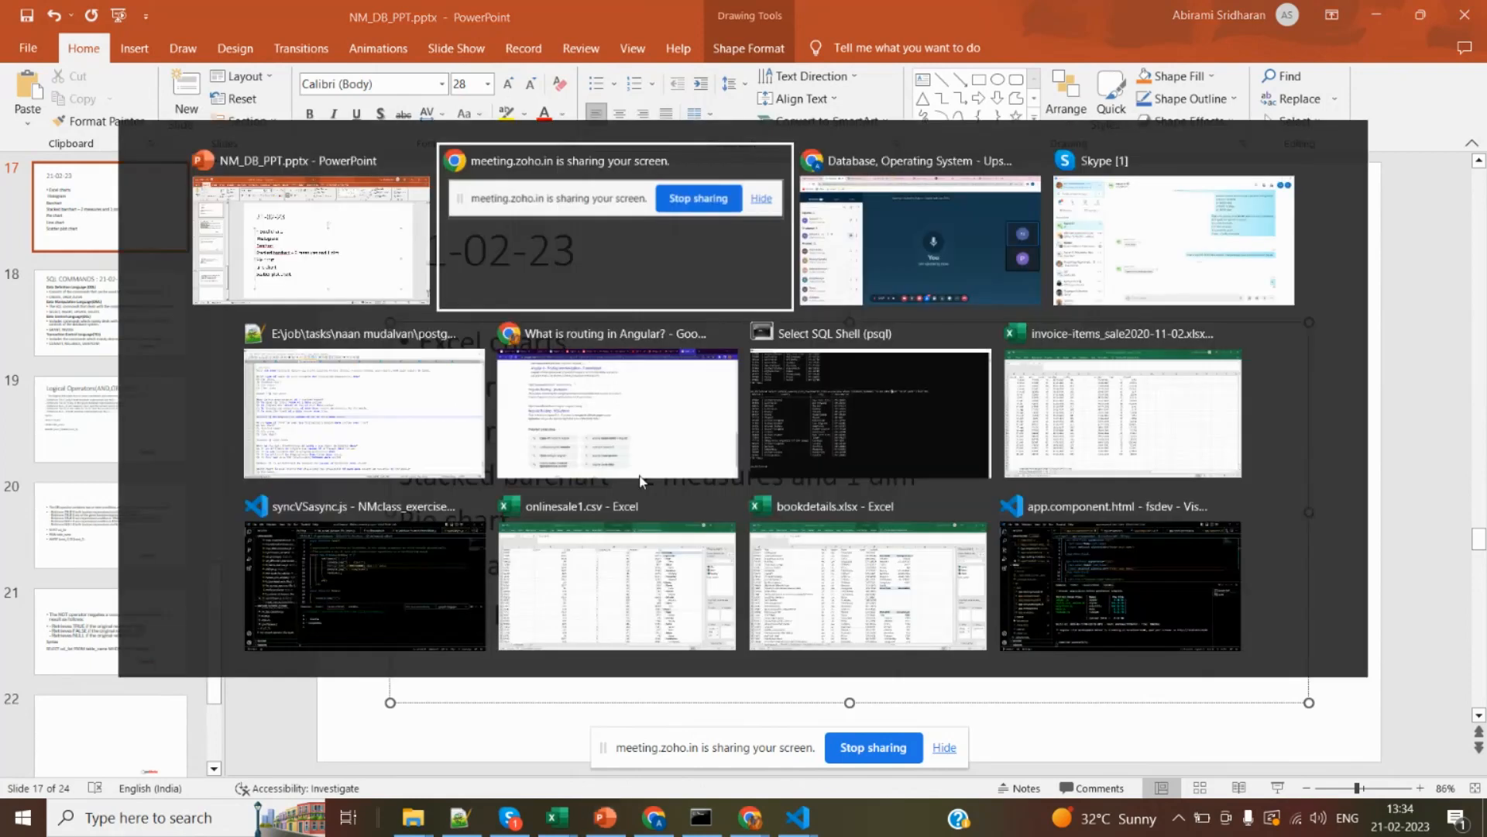
pyautogui.hotkey('alt', 'Tab')
pyautogui.hotkey('alt', 'Tab')
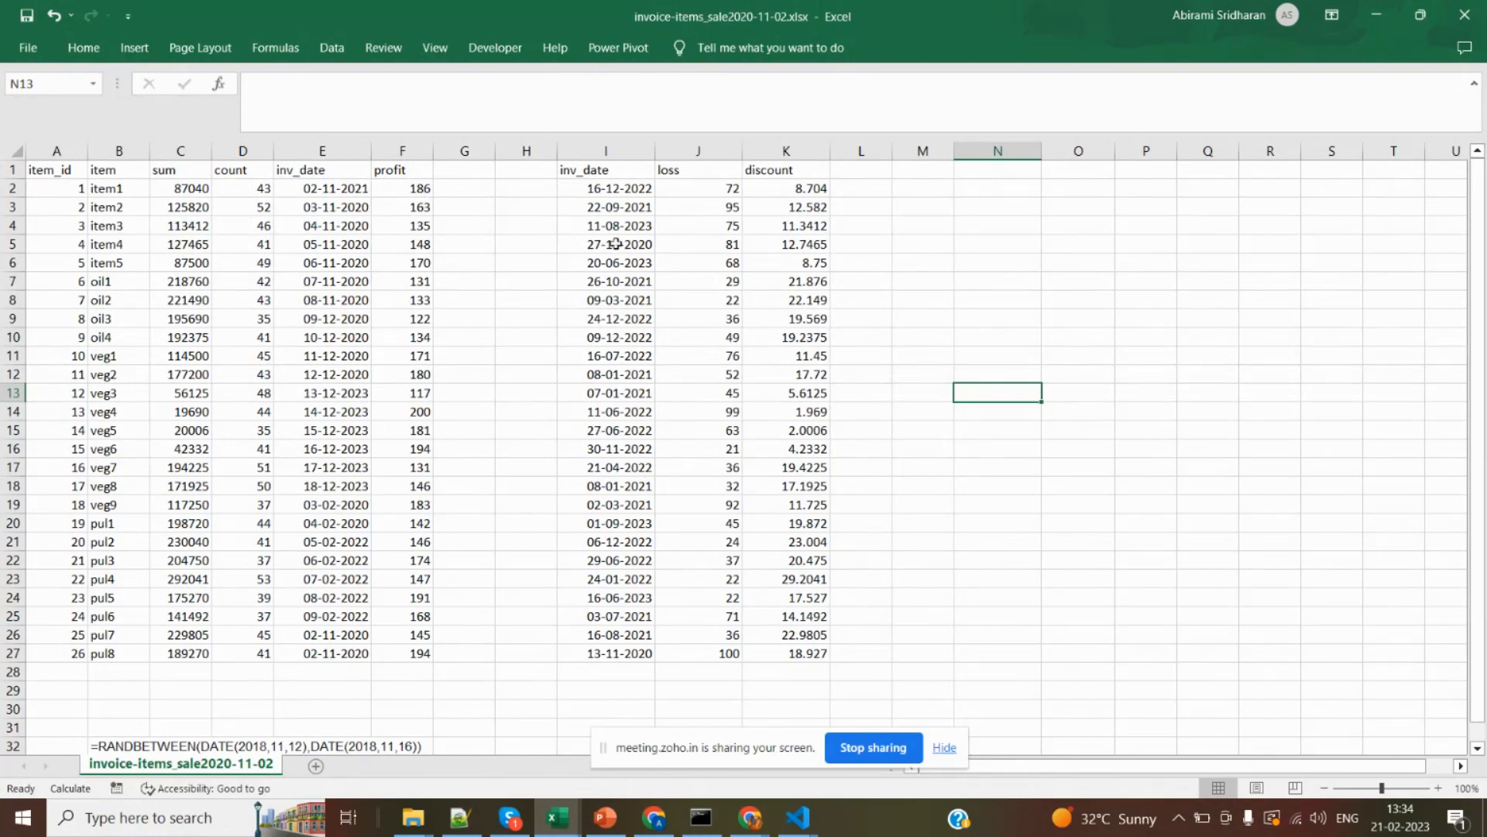
pyautogui.press('alt')
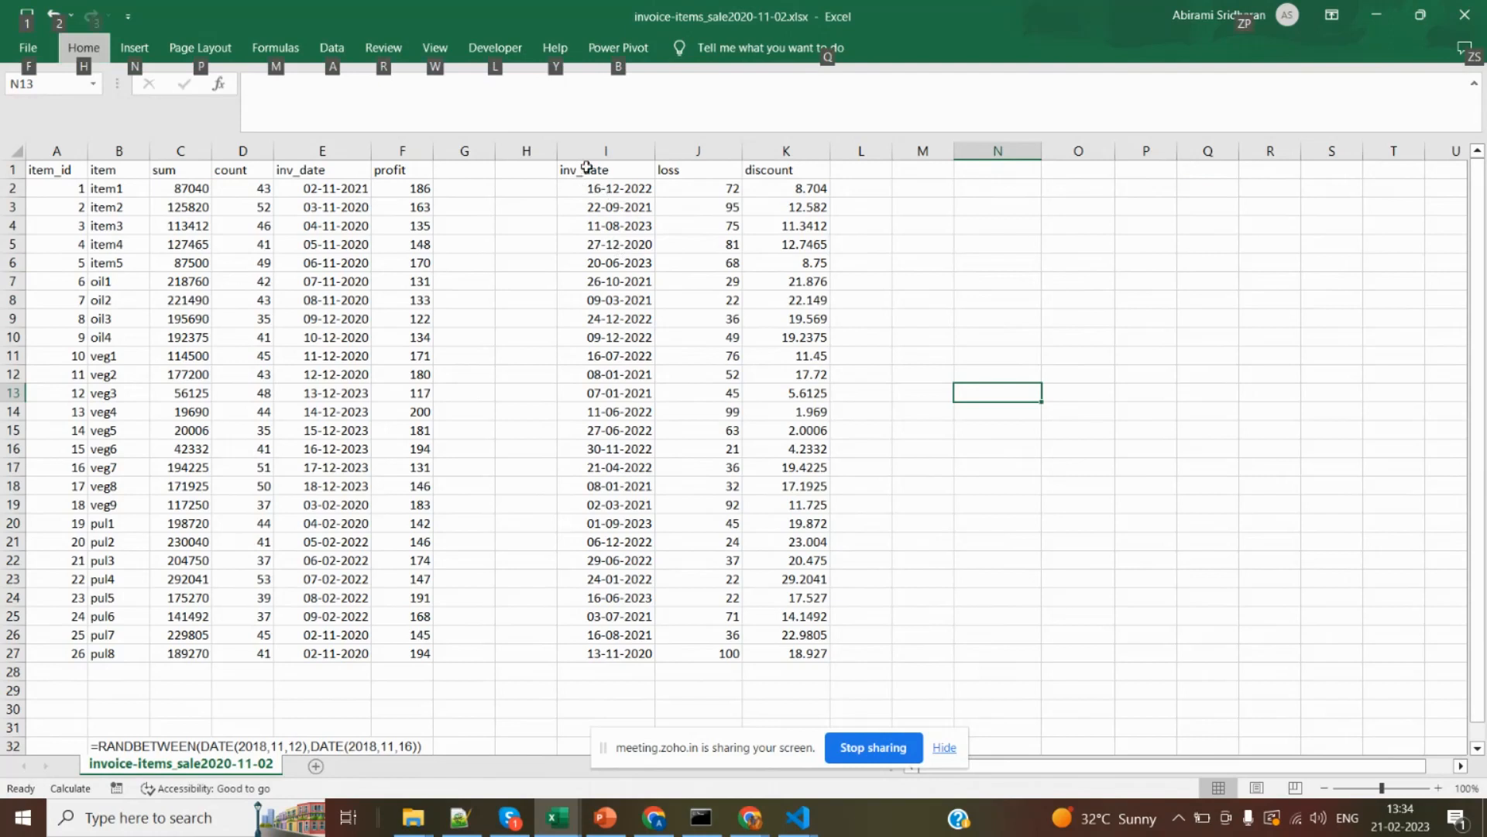
# Examine the second inv_date, loss and discount columns together with the profit column and the item entries.
pyautogui.click(586, 168)
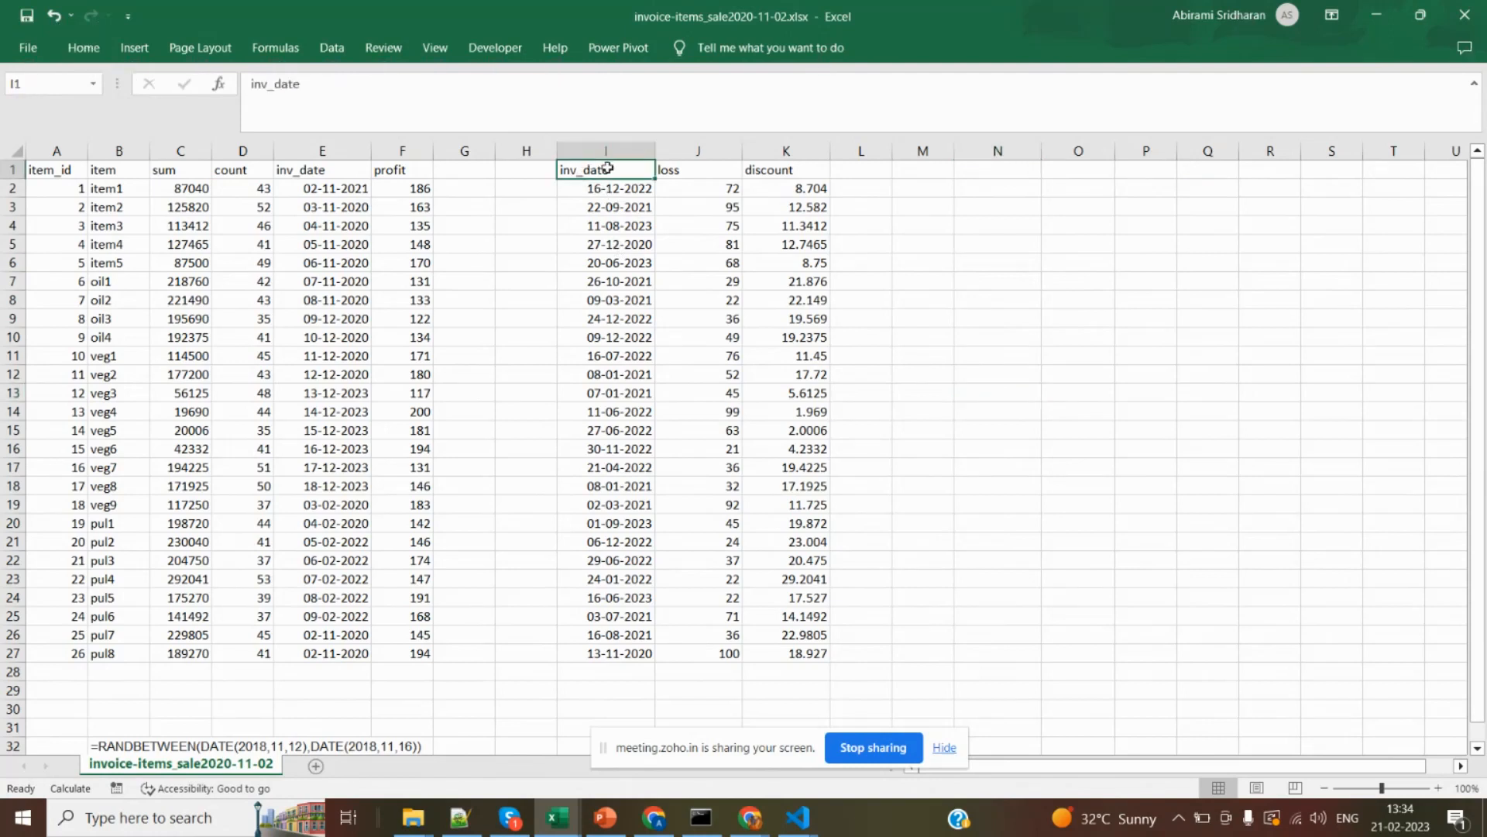
pyautogui.hotkey('shift', 'Right')
pyautogui.hotkey('shift', 'Right')
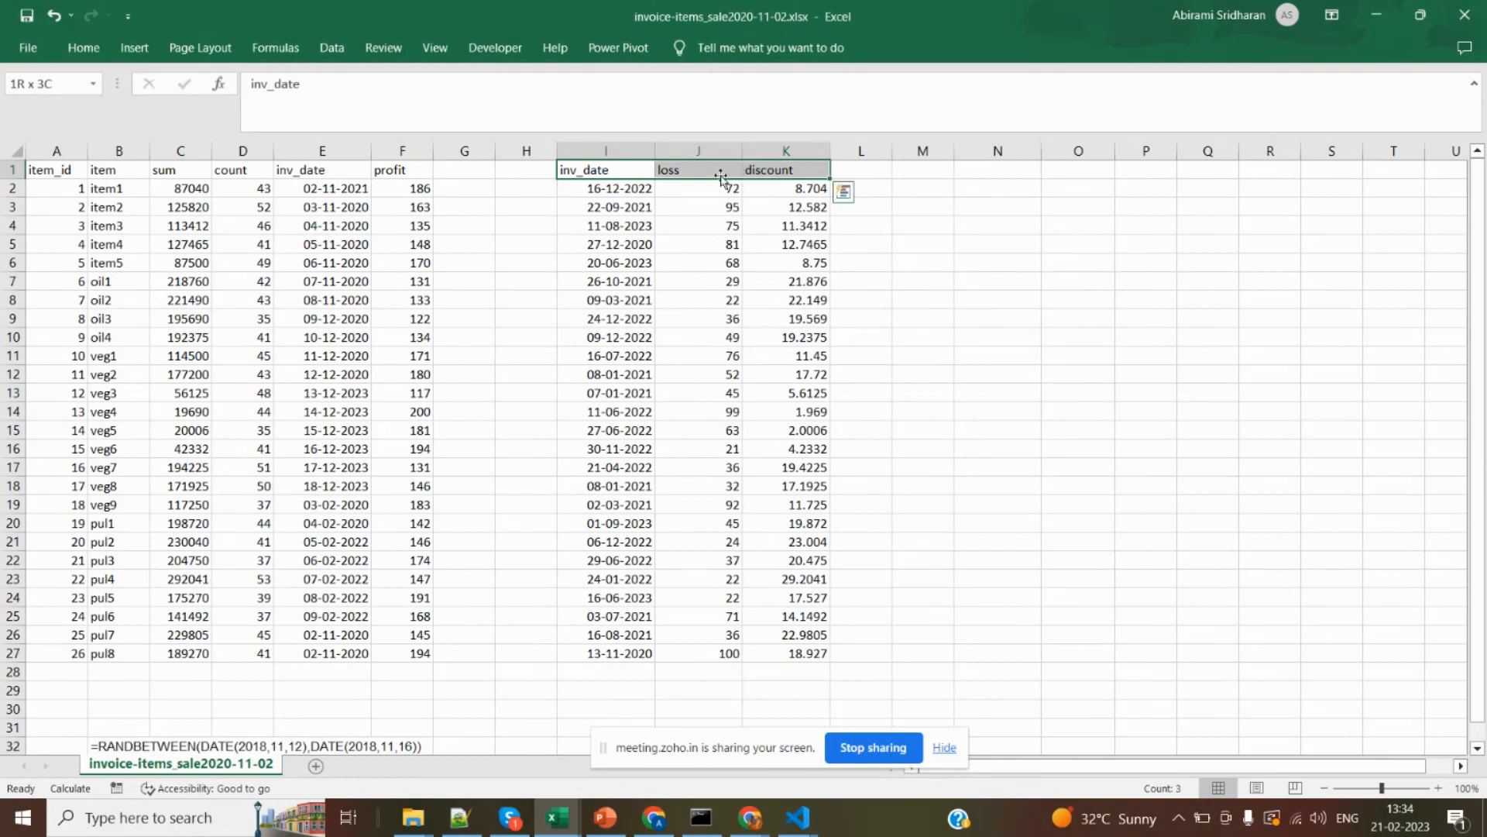
pyautogui.click(421, 165)
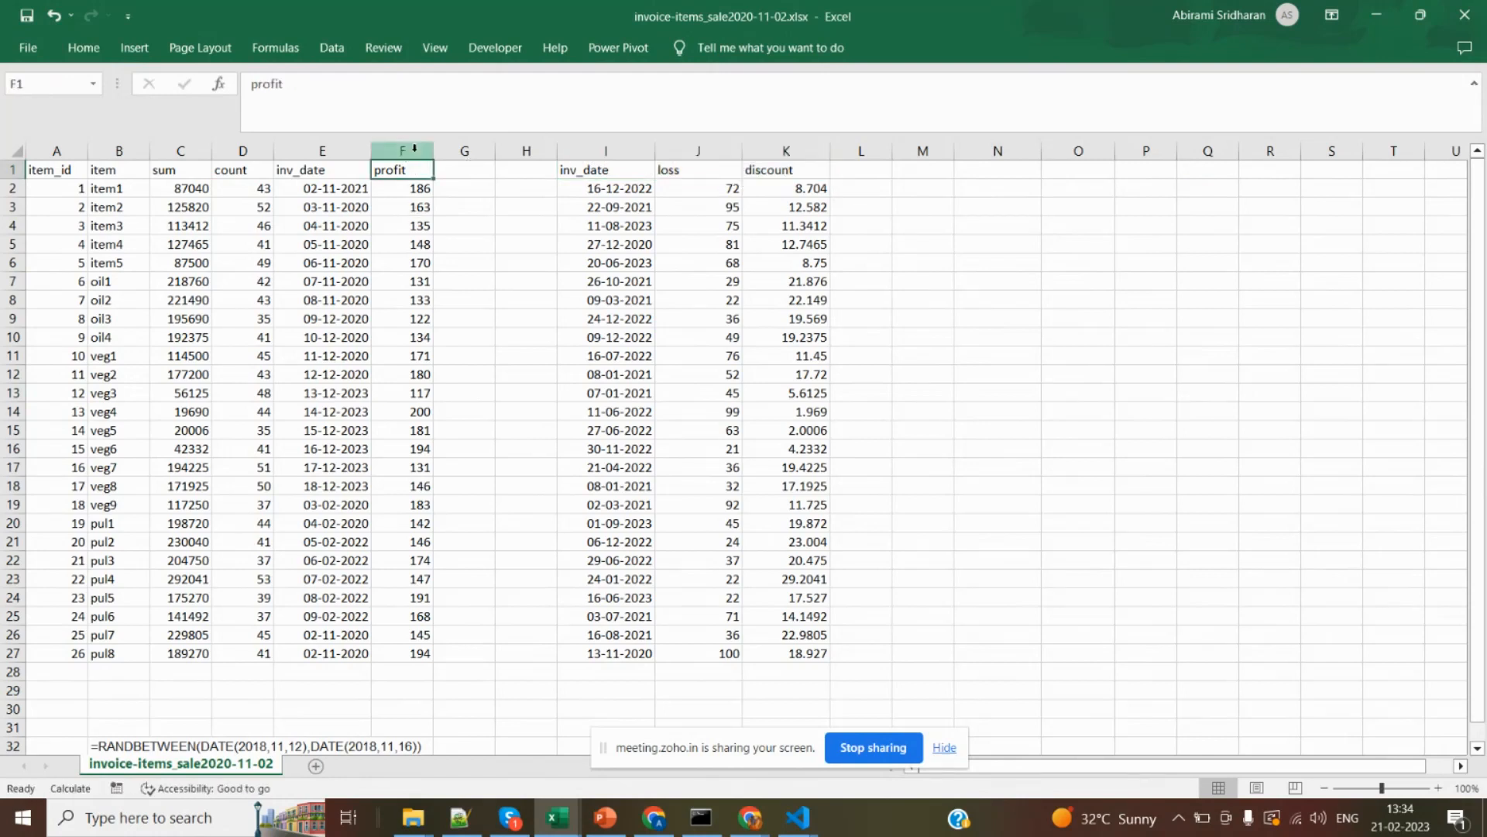
pyautogui.click(415, 148)
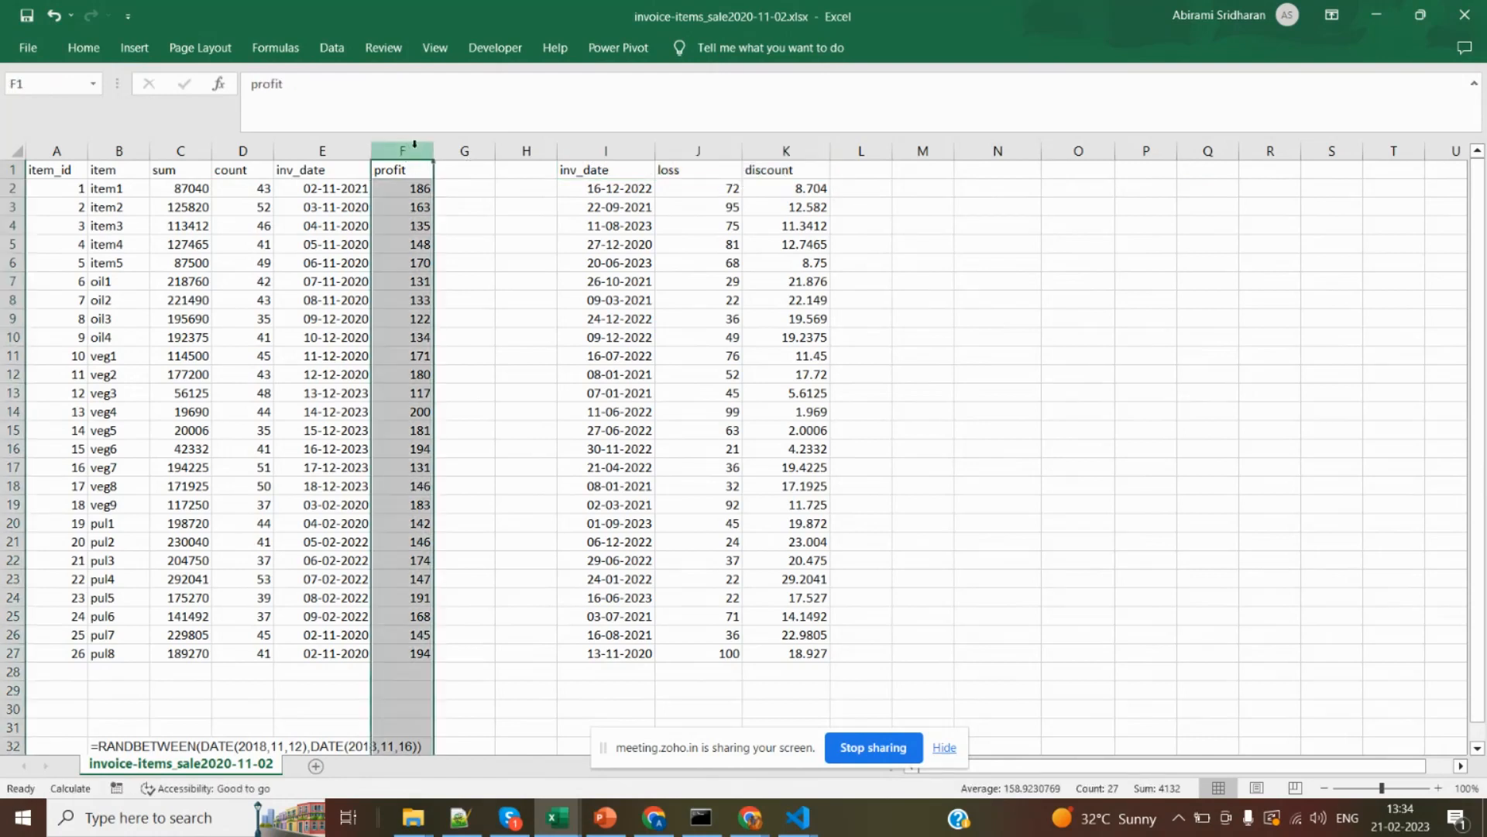
pyautogui.click(714, 148)
pyautogui.moveTo(579, 149); pyautogui.dragTo(785, 142)
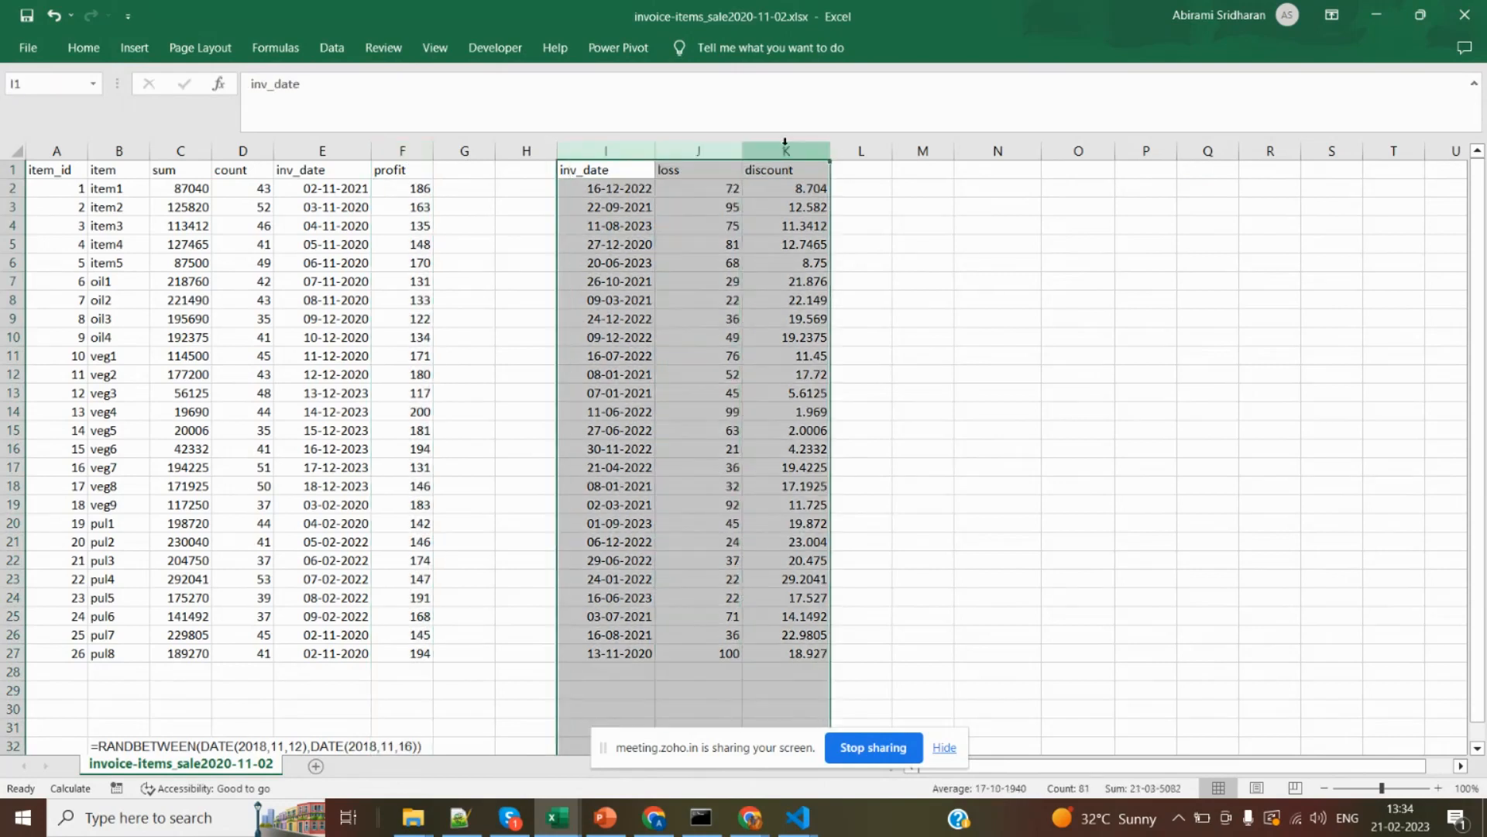
pyautogui.click(614, 150)
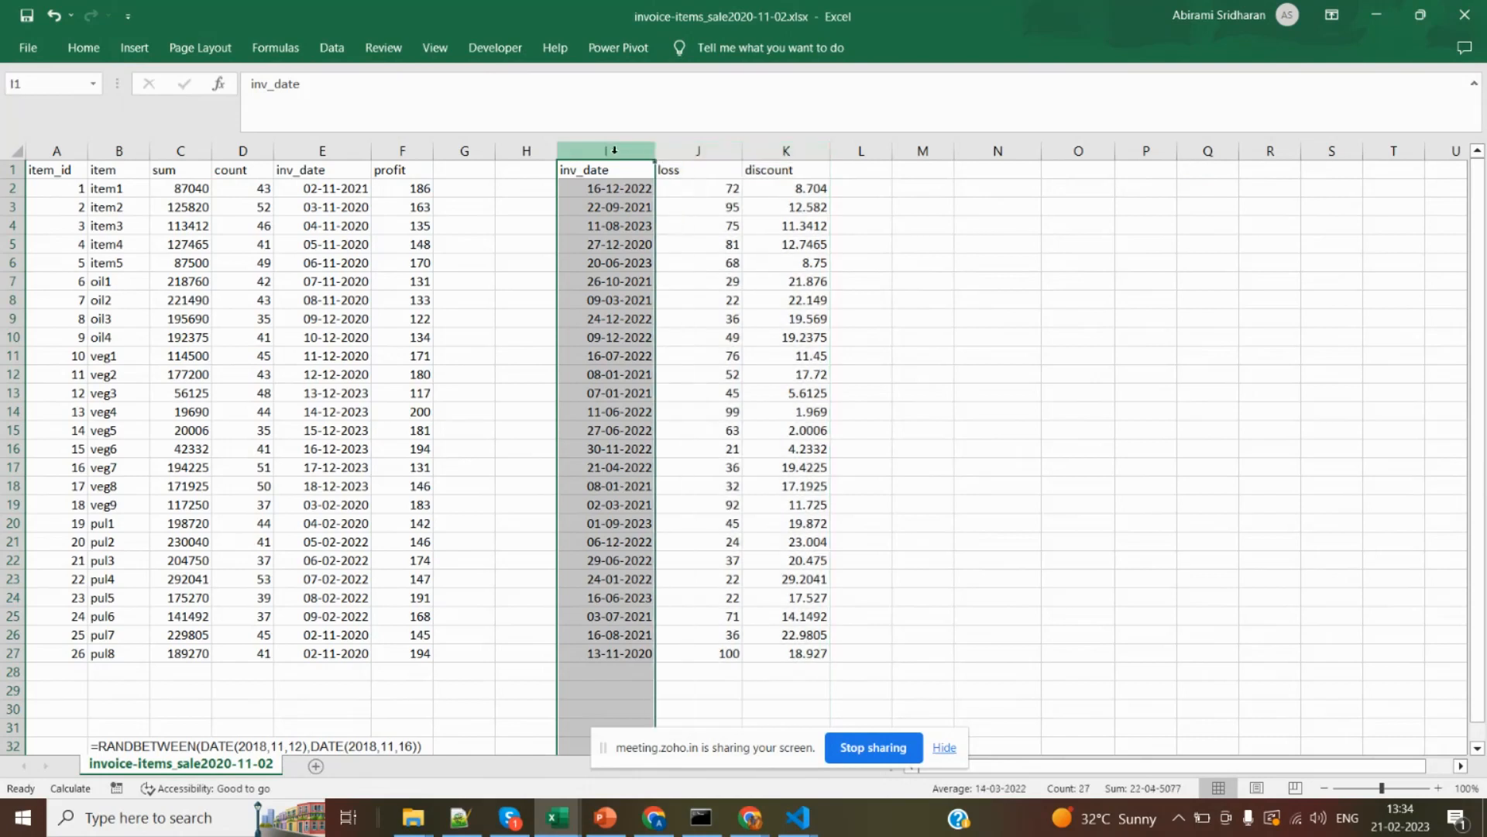
pyautogui.click(698, 149)
pyautogui.click(794, 152)
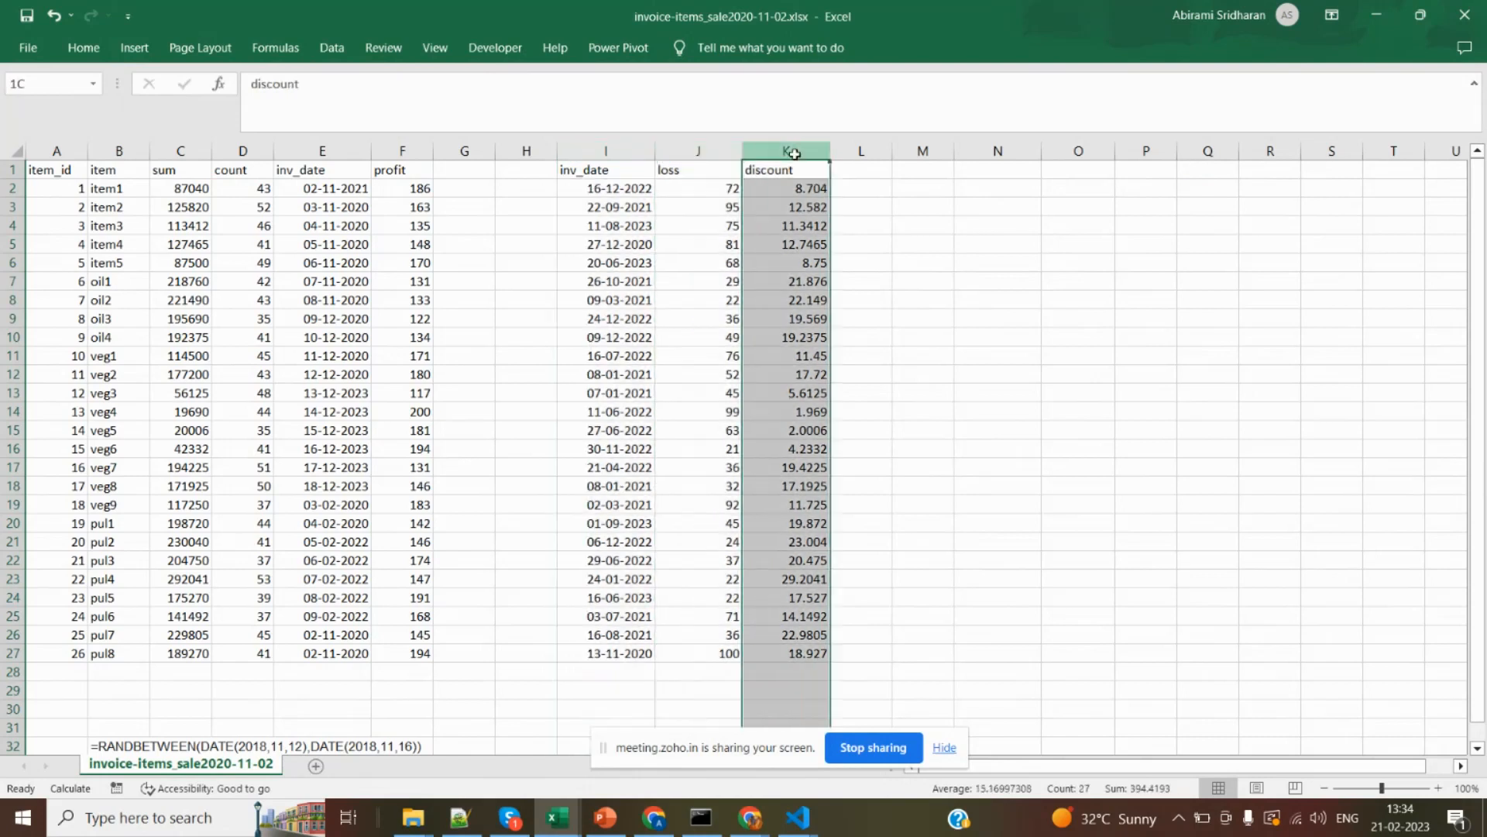
pyautogui.click(129, 196)
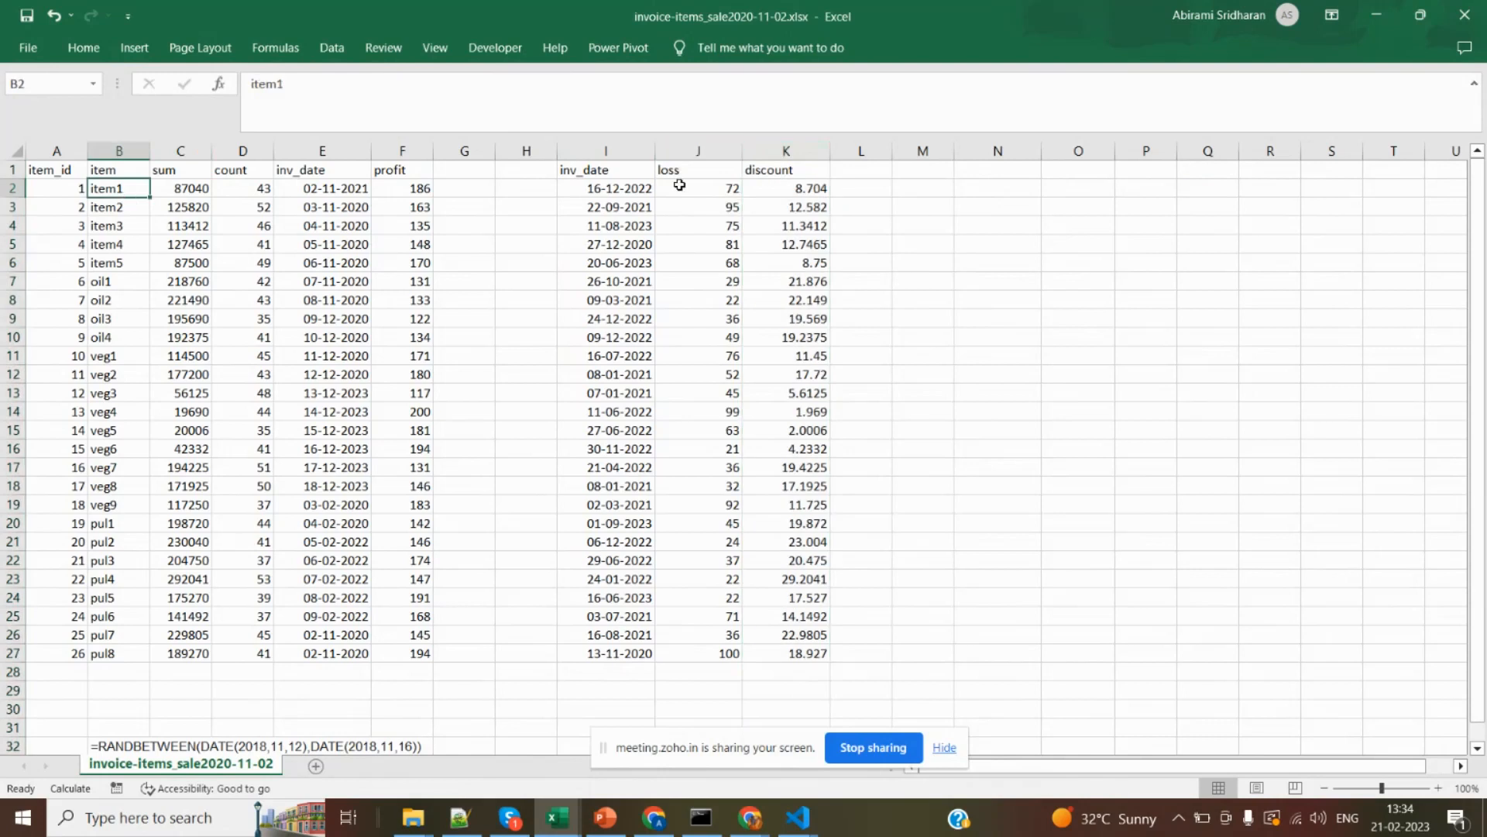
pyautogui.click(600, 153)
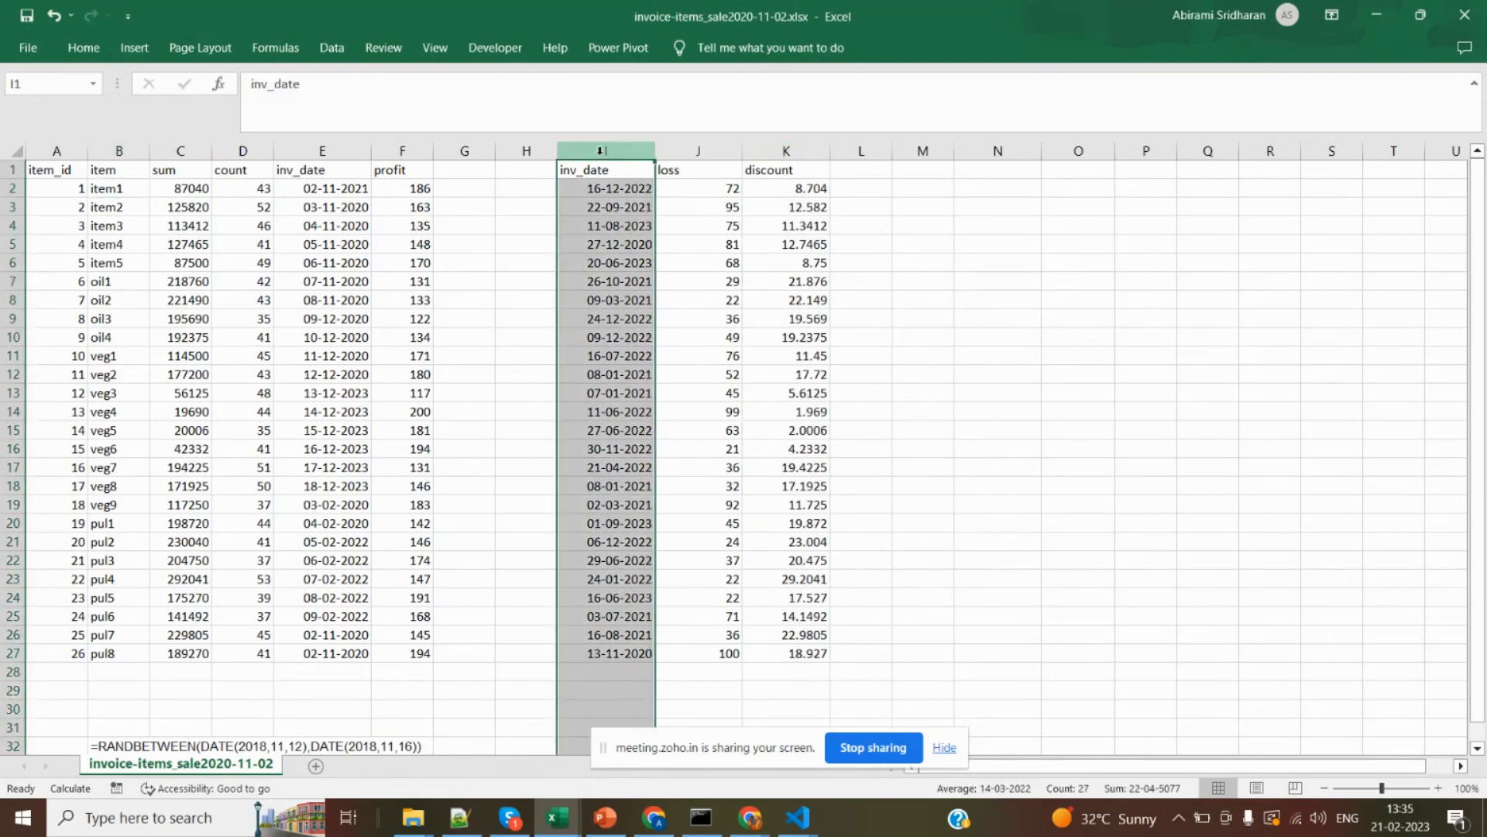
# Try a 3-D stacked column chart of inv_date, loss and discount from I1:K11, and remove it again.
pyautogui.click(601, 169)
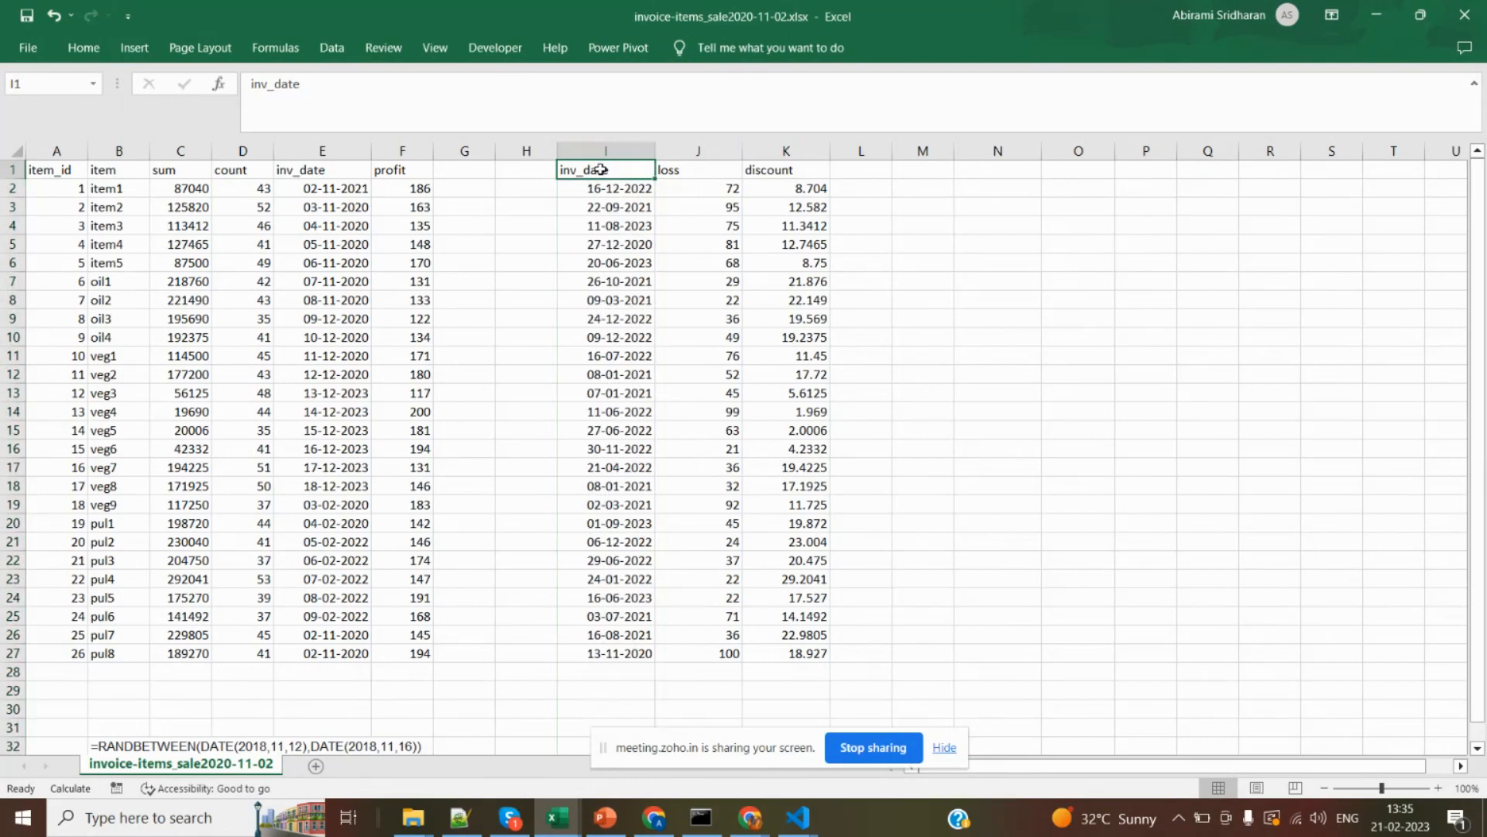
pyautogui.moveTo(602, 170)
pyautogui.mouseDown()
pyautogui.moveTo(729, 313)
pyautogui.moveTo(776, 333)
pyautogui.moveTo(773, 355)
pyautogui.mouseUp()
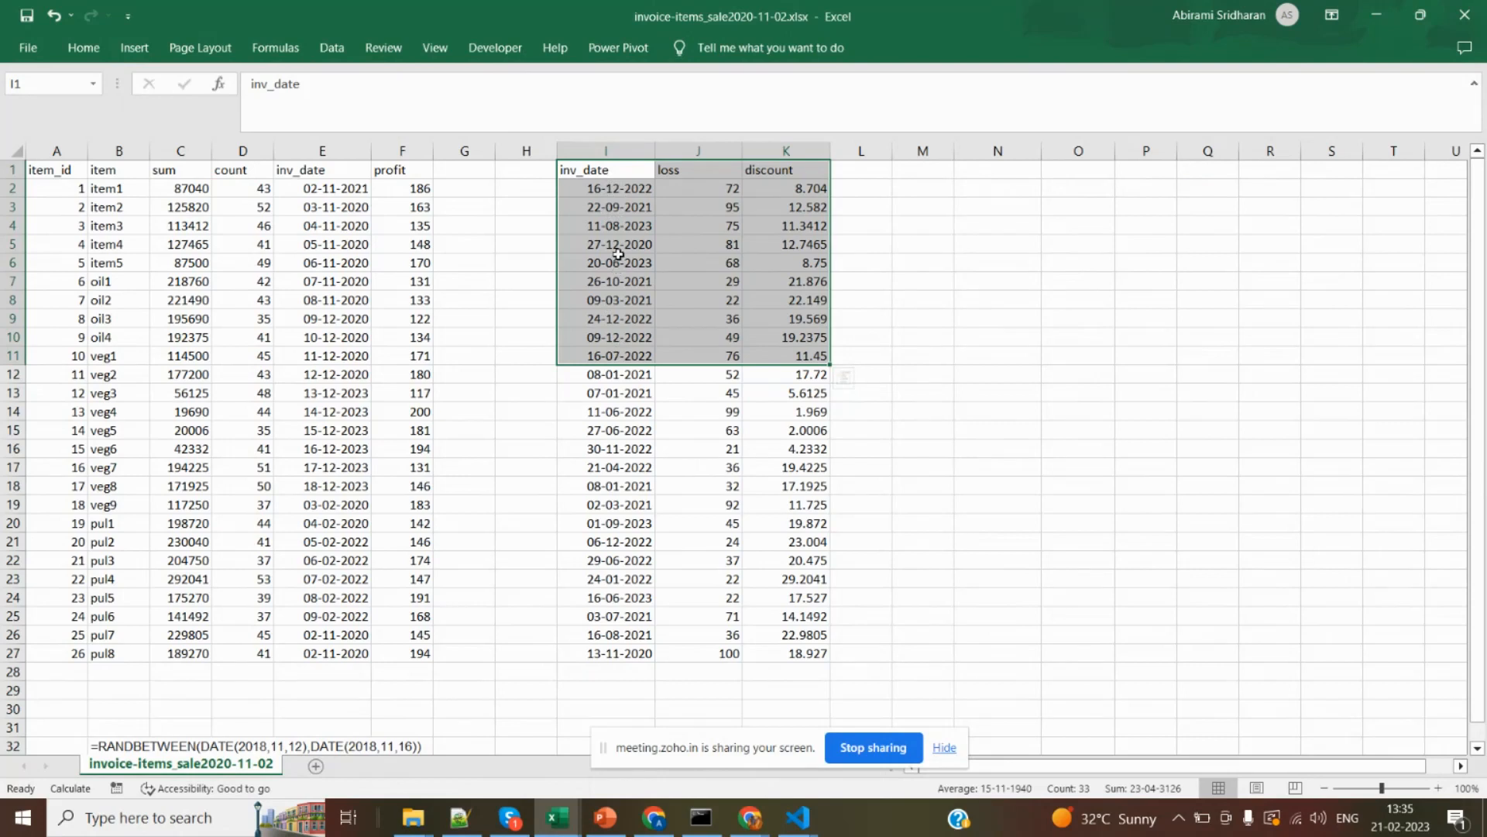
pyautogui.click(133, 51)
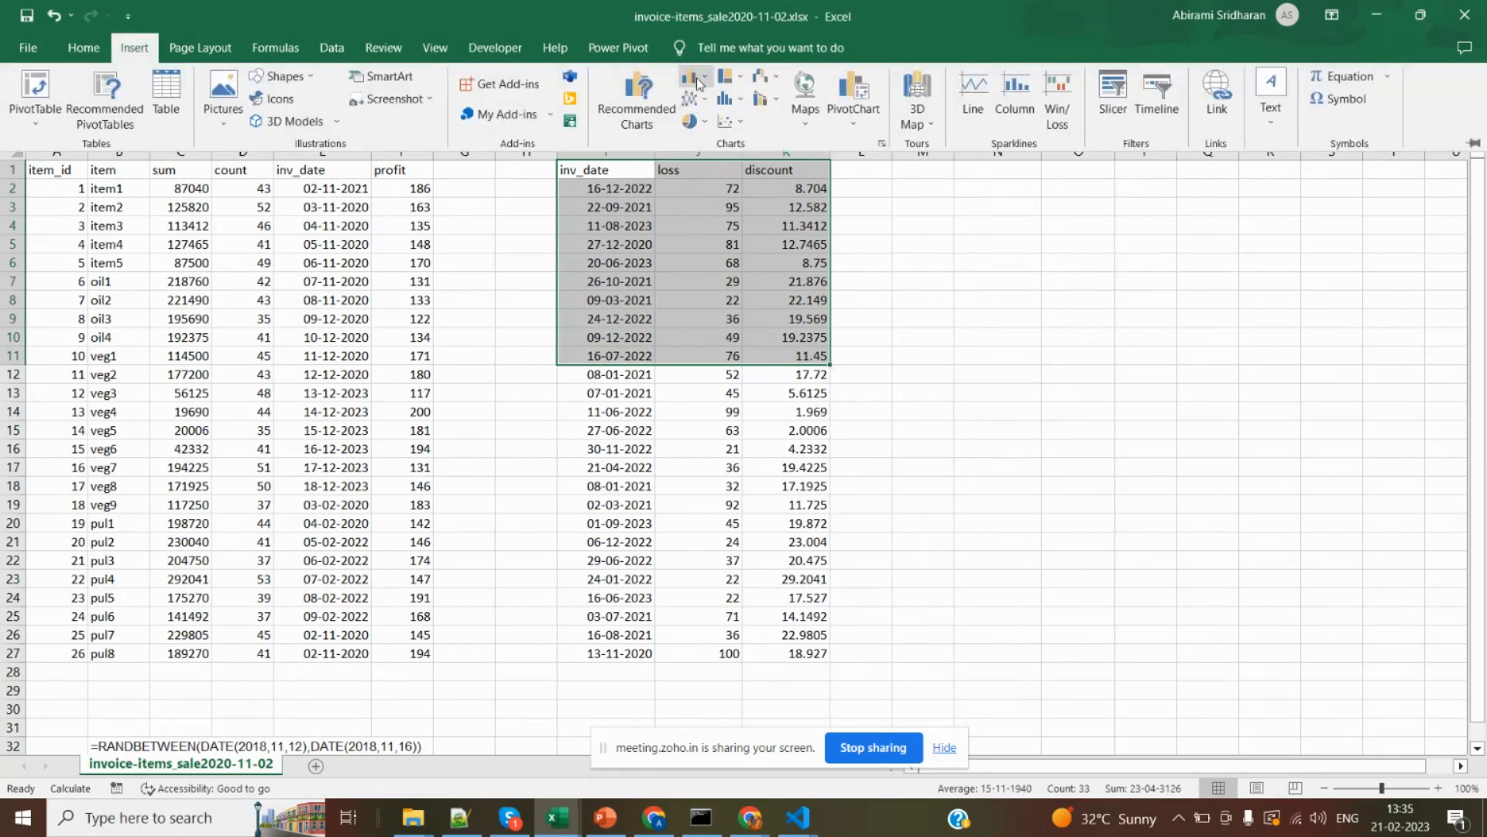
pyautogui.click(696, 79)
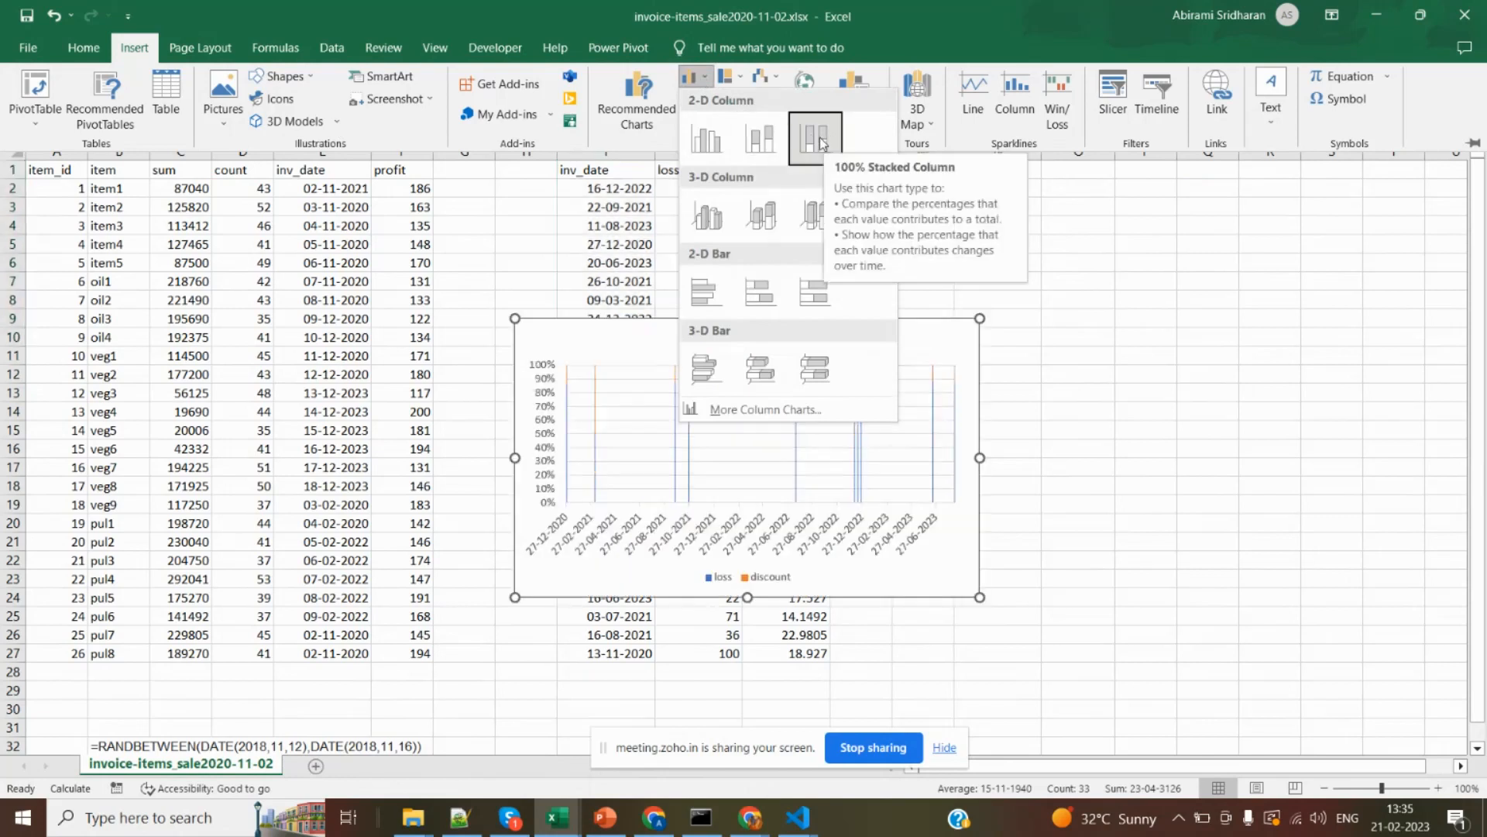
pyautogui.click(772, 233)
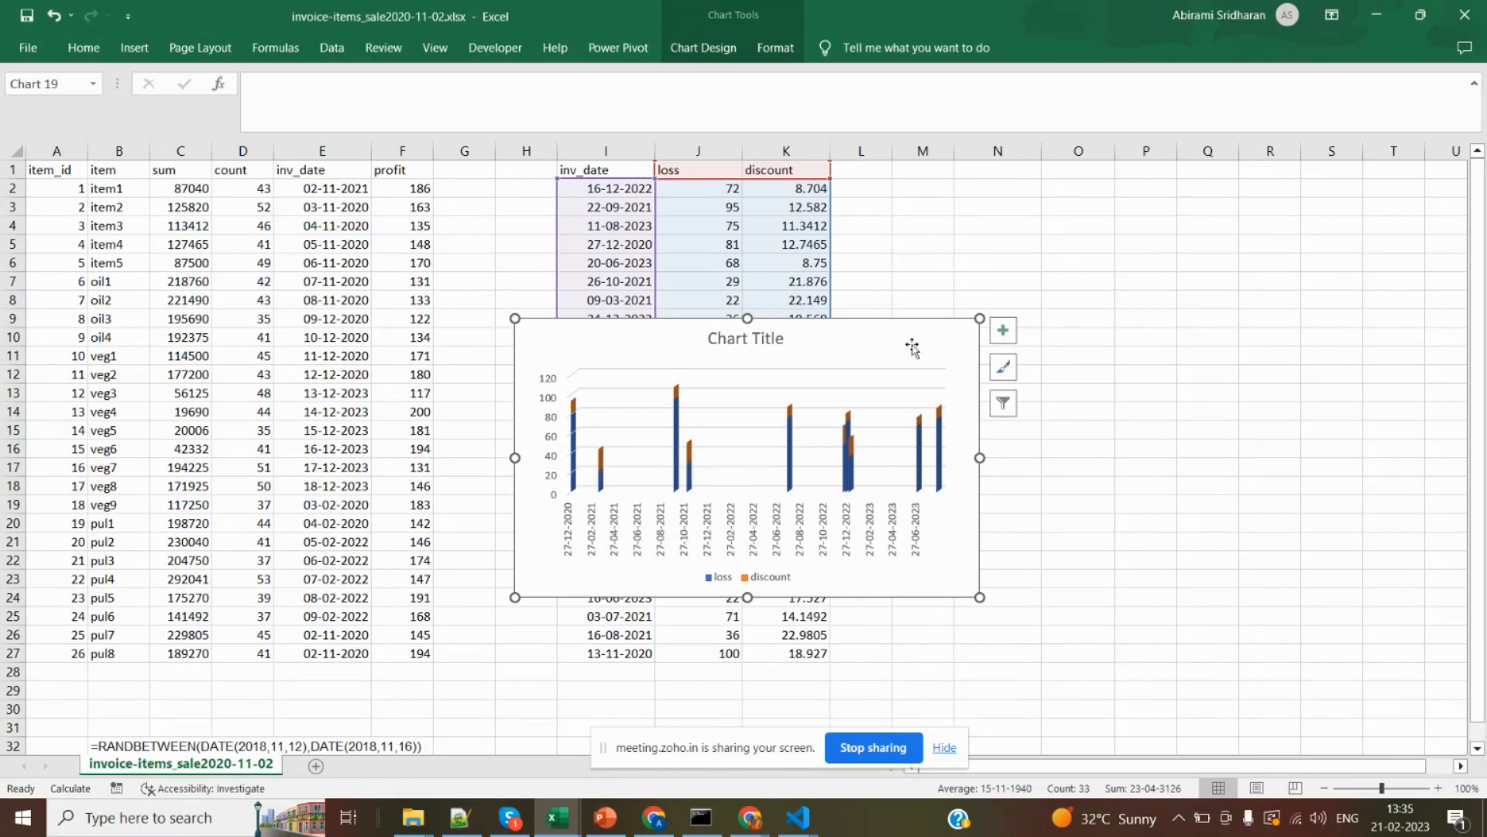
pyautogui.press('Delete')
pyautogui.click(510, 320)
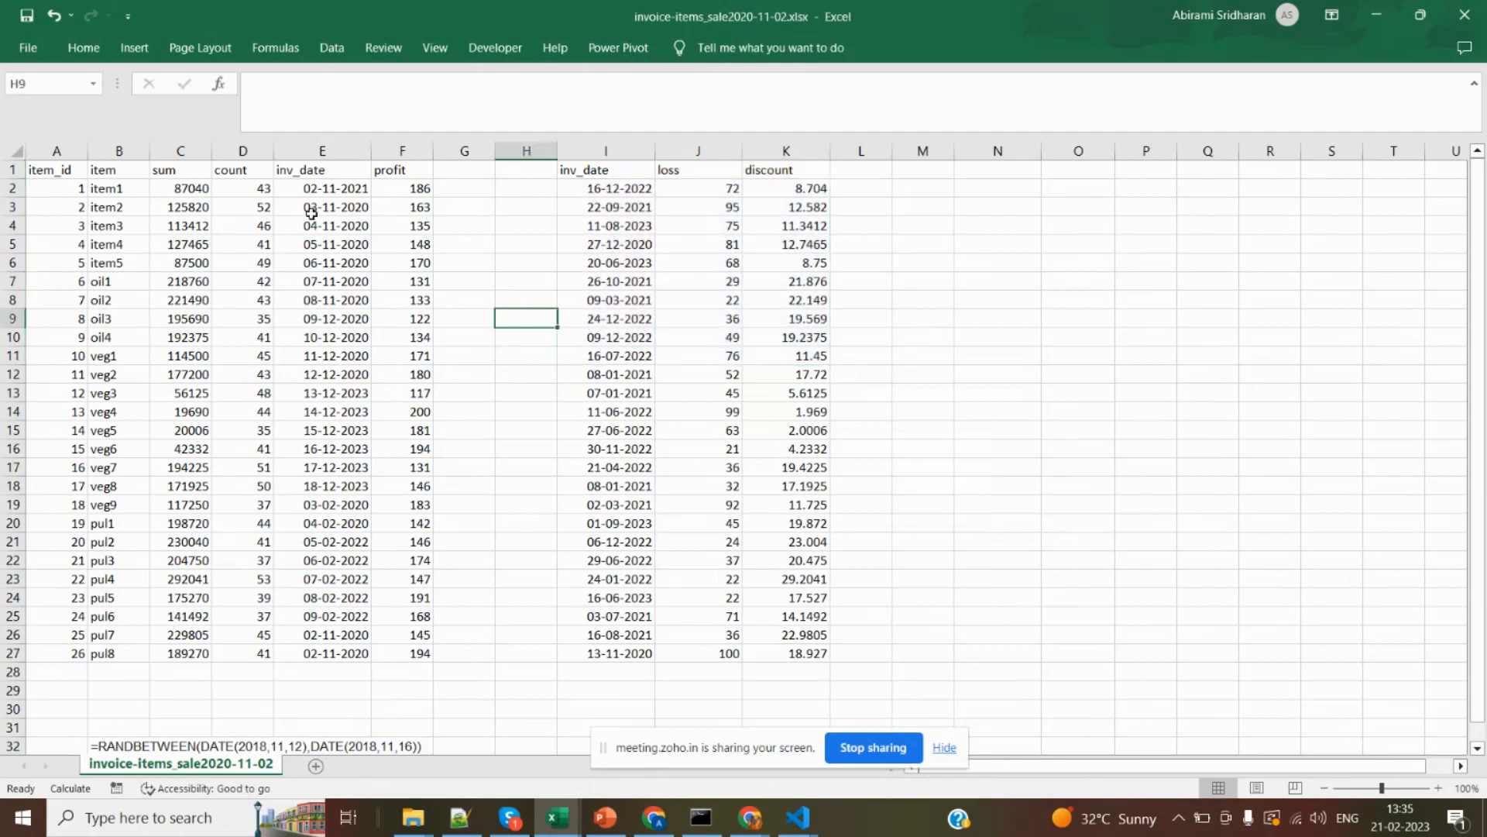
# Insert a 2-D stacked column chart of item, count and profit for item1 to item5, using B1:B6, D1:D6 and F1:F6.
pyautogui.click(110, 171)
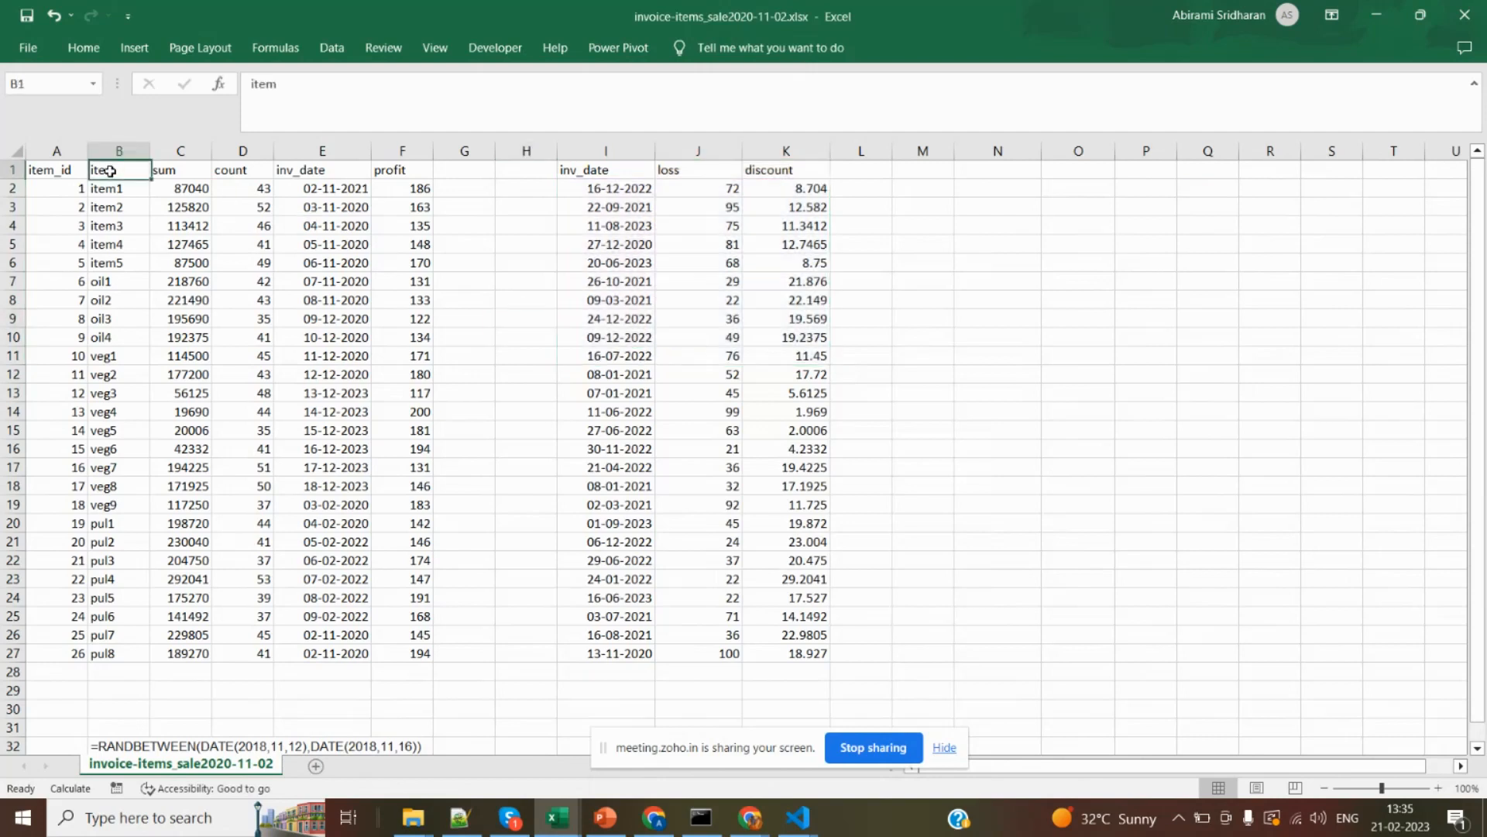
pyautogui.moveTo(110, 171); pyautogui.dragTo(116, 264)
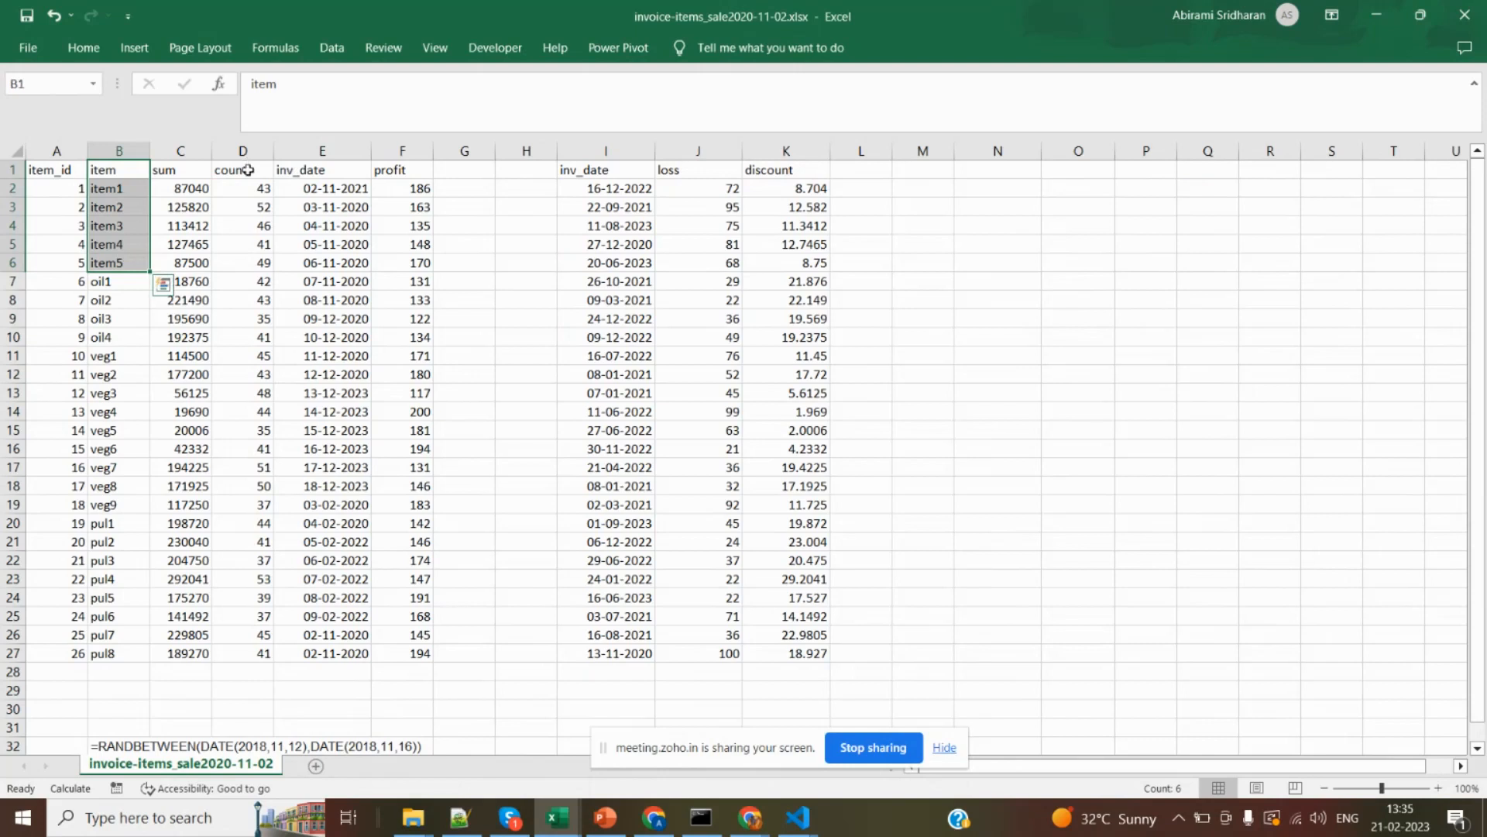
pyautogui.moveTo(248, 170); pyautogui.dragTo(255, 265)
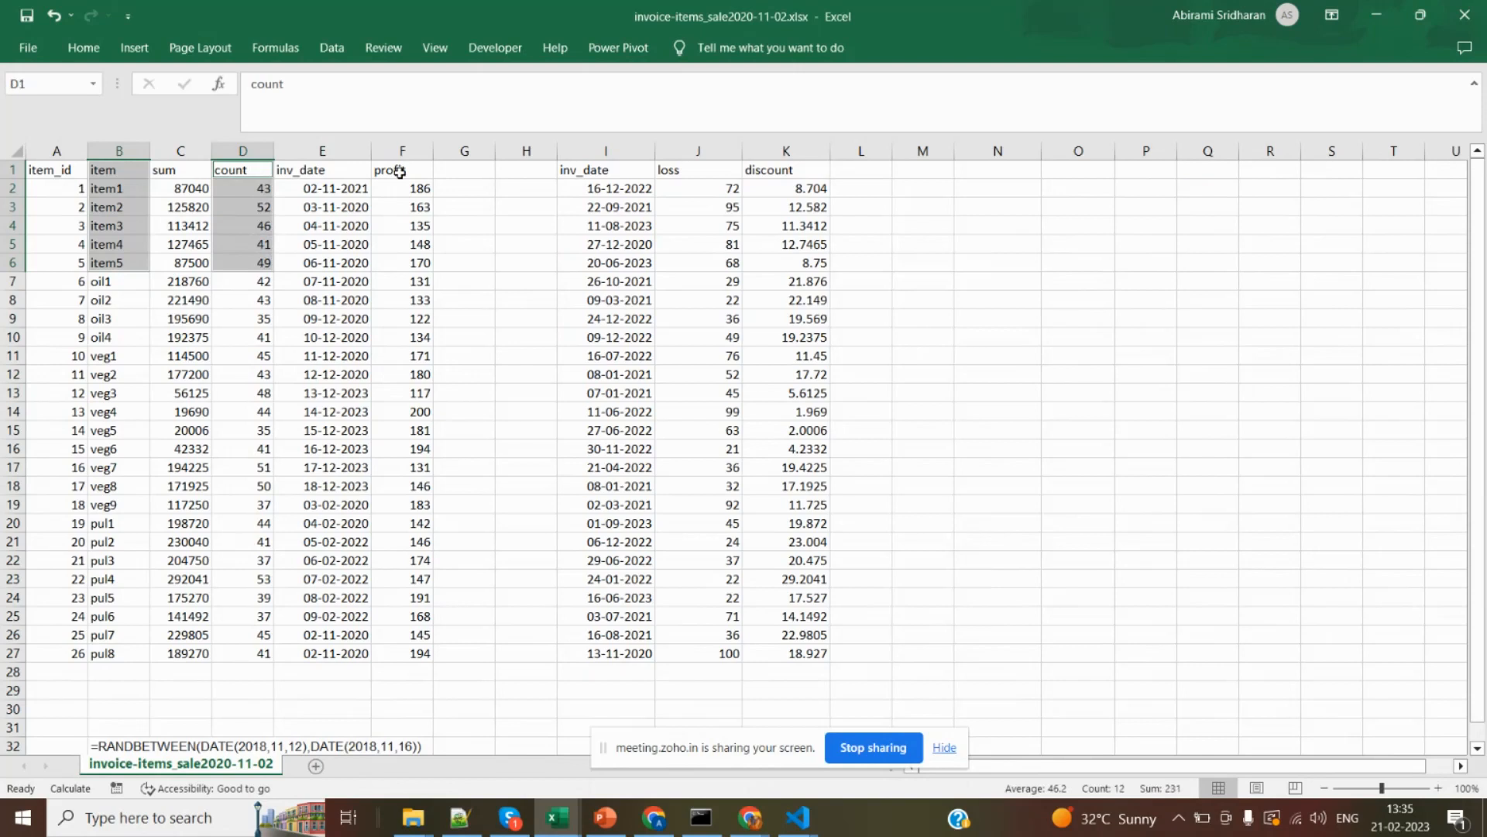
pyautogui.moveTo(399, 170); pyautogui.dragTo(415, 262)
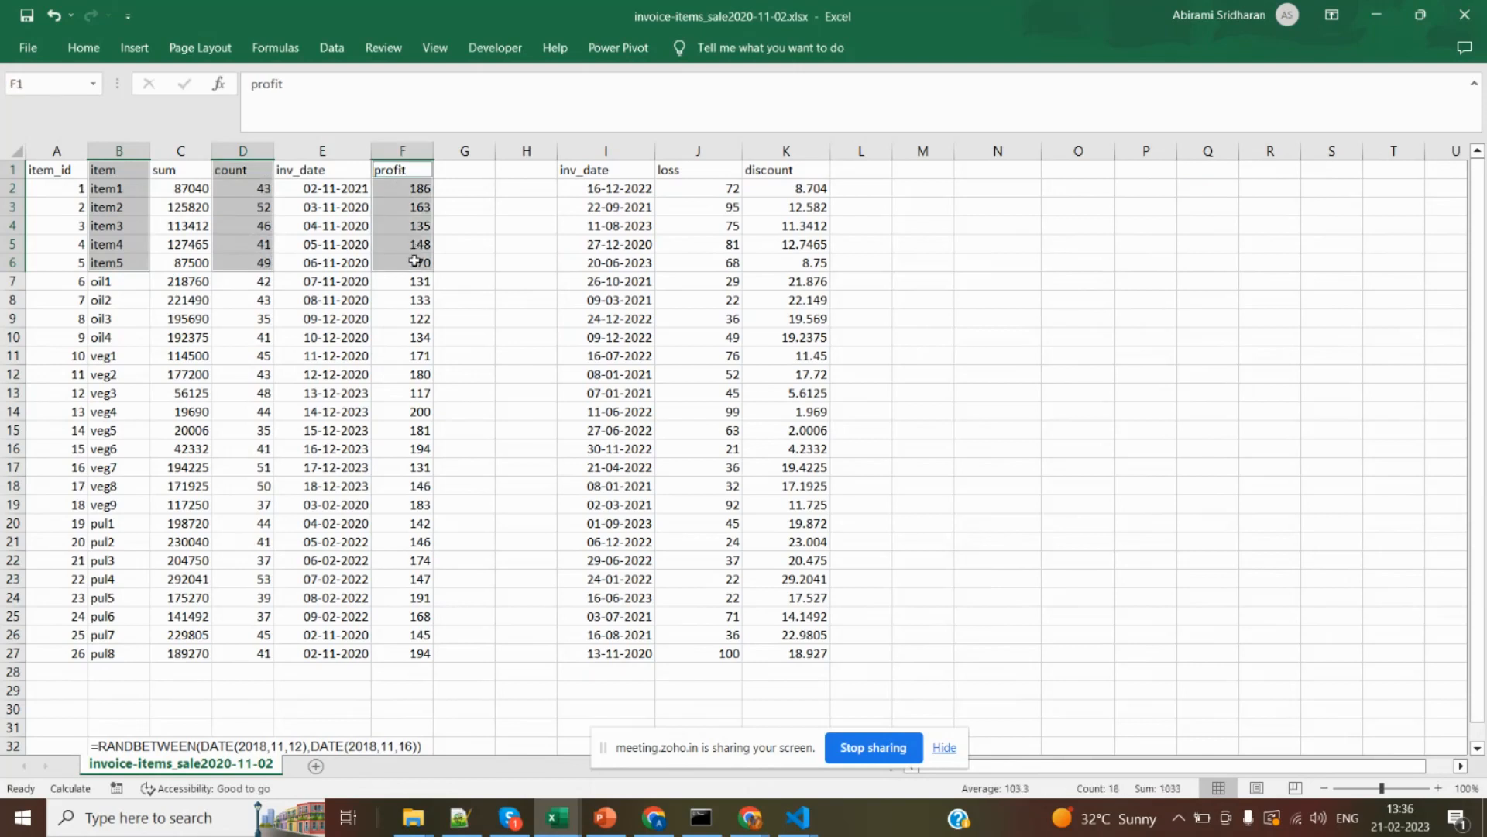
pyautogui.click(134, 48)
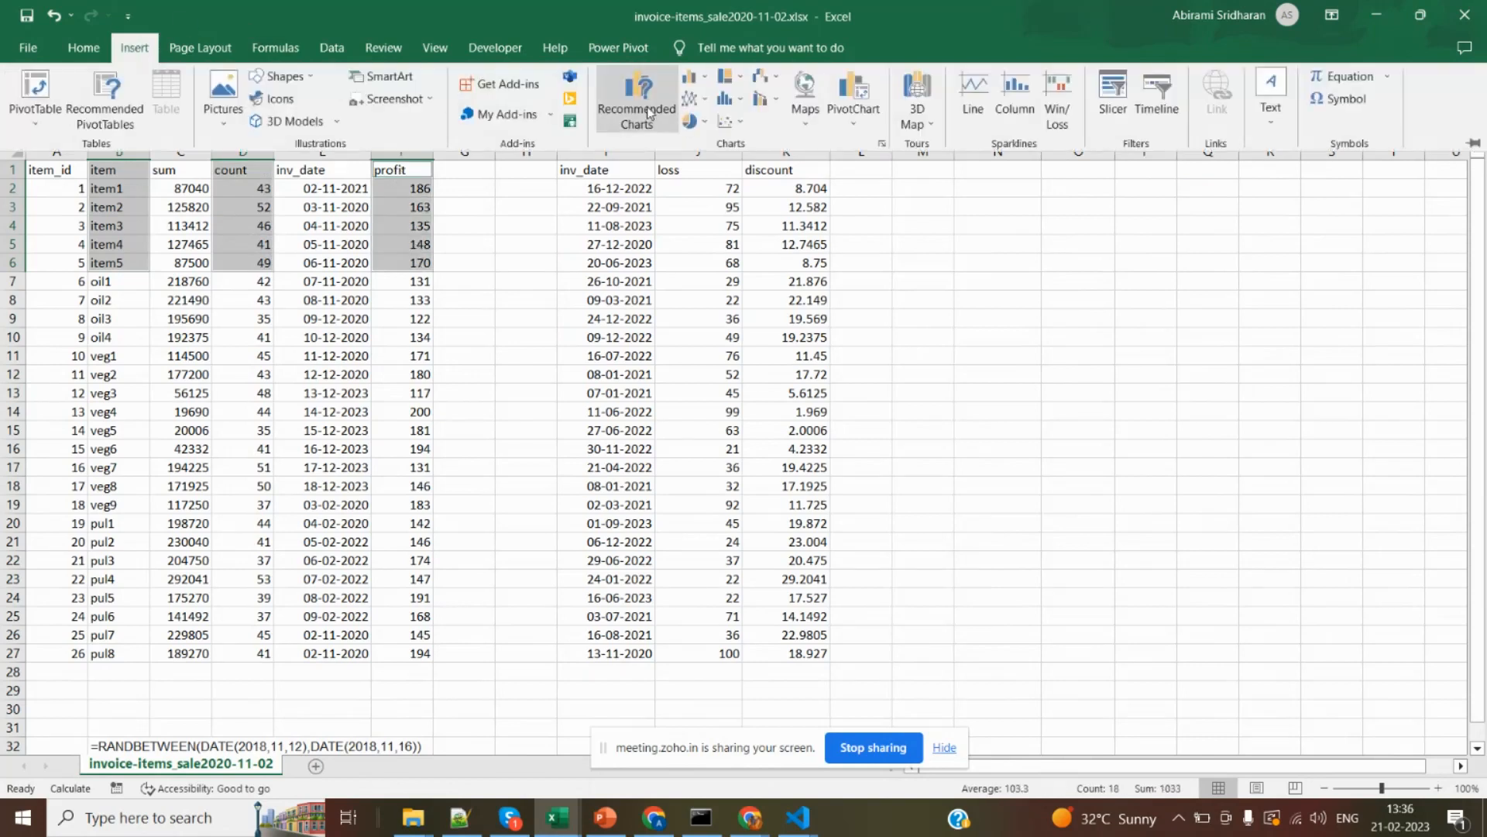
pyautogui.click(692, 76)
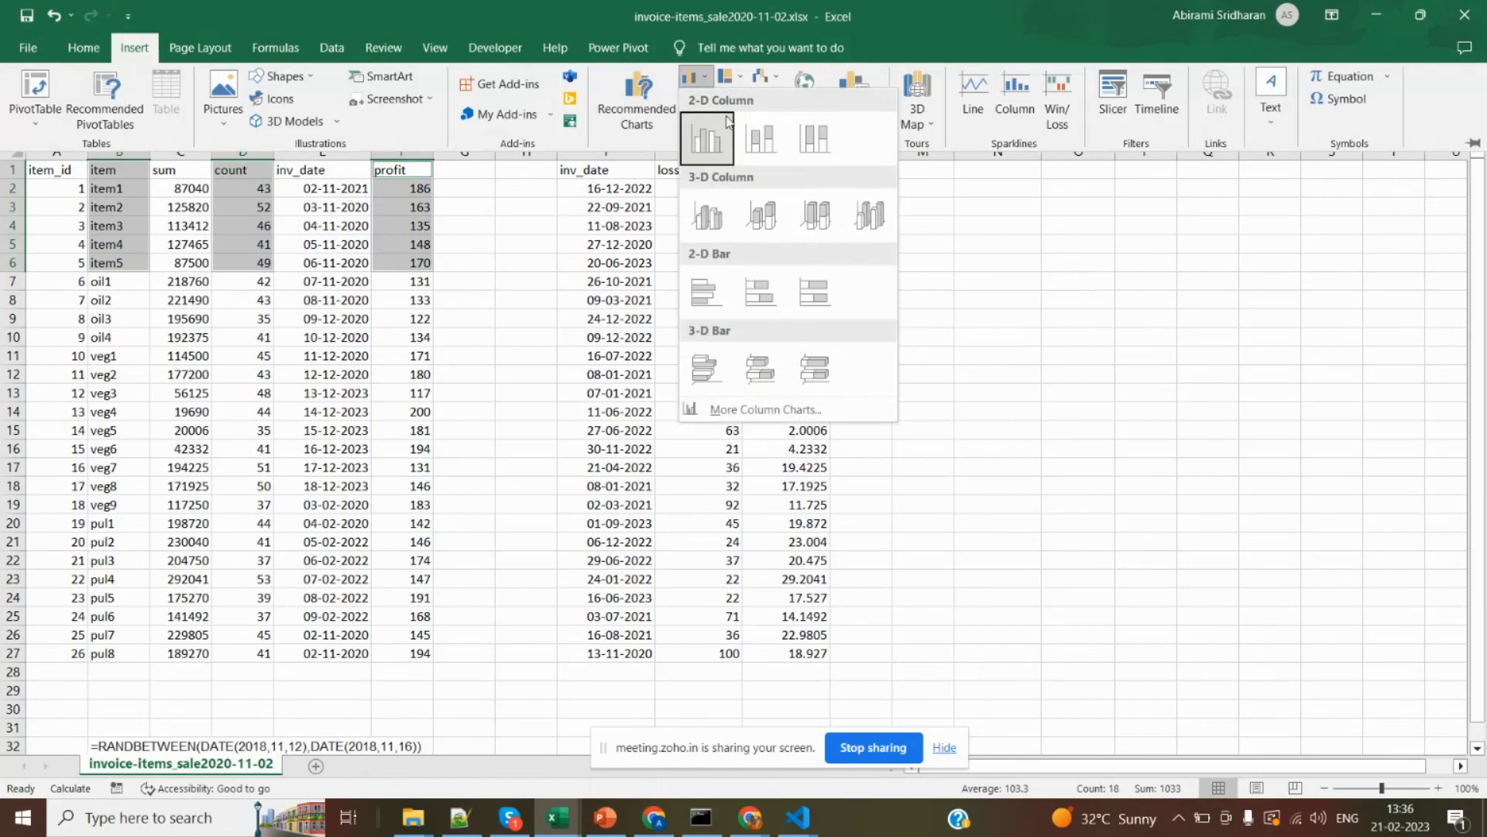
pyautogui.click(765, 133)
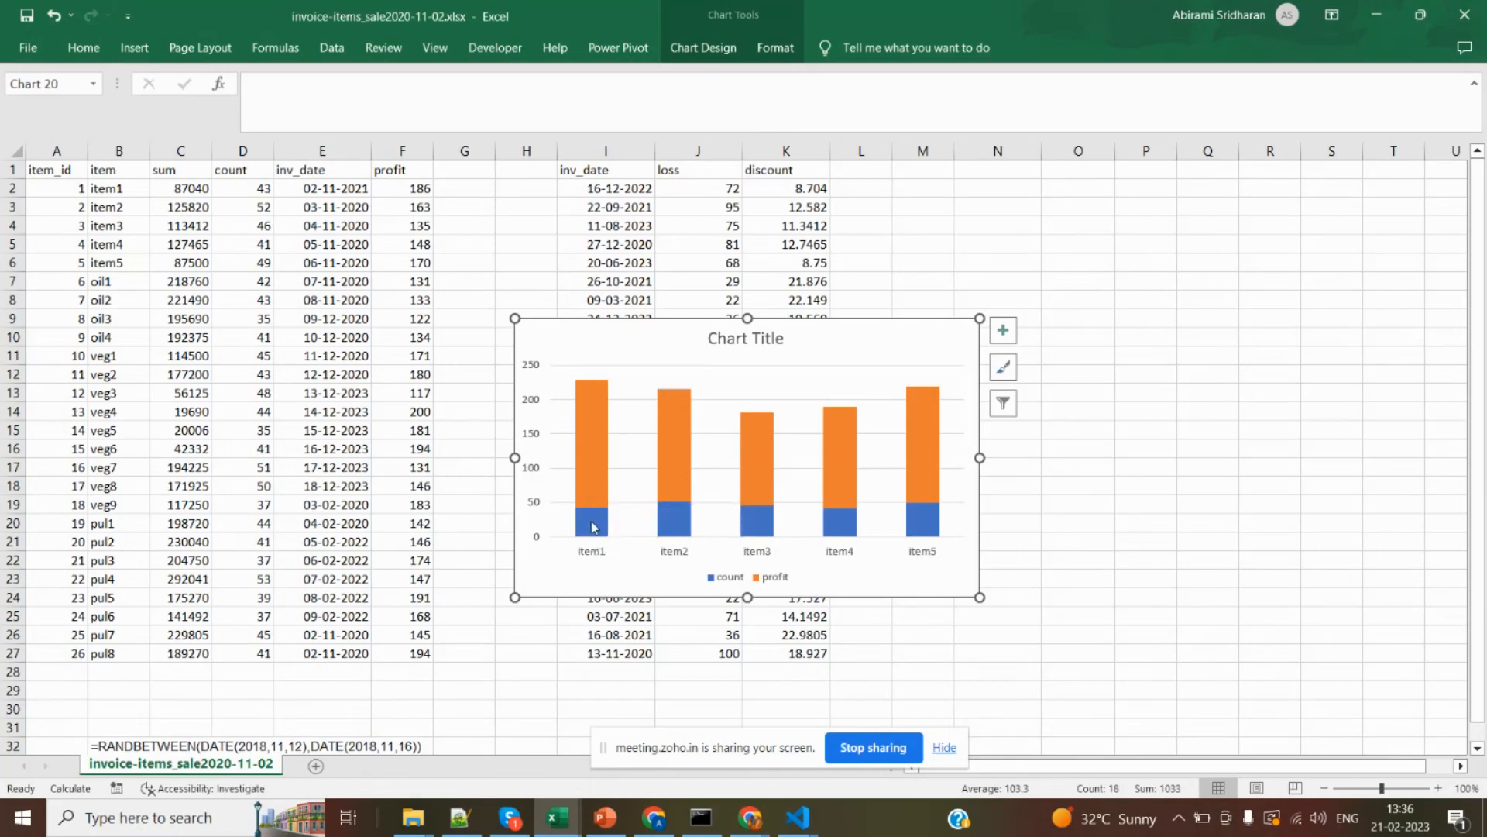
# Move the stacked column chart to the empty cells beside the discount column and inspect the count value for item1.
pyautogui.moveTo(594, 537)
pyautogui.moveTo(771, 534)
pyautogui.moveTo(601, 338); pyautogui.dragTo(951, 203)
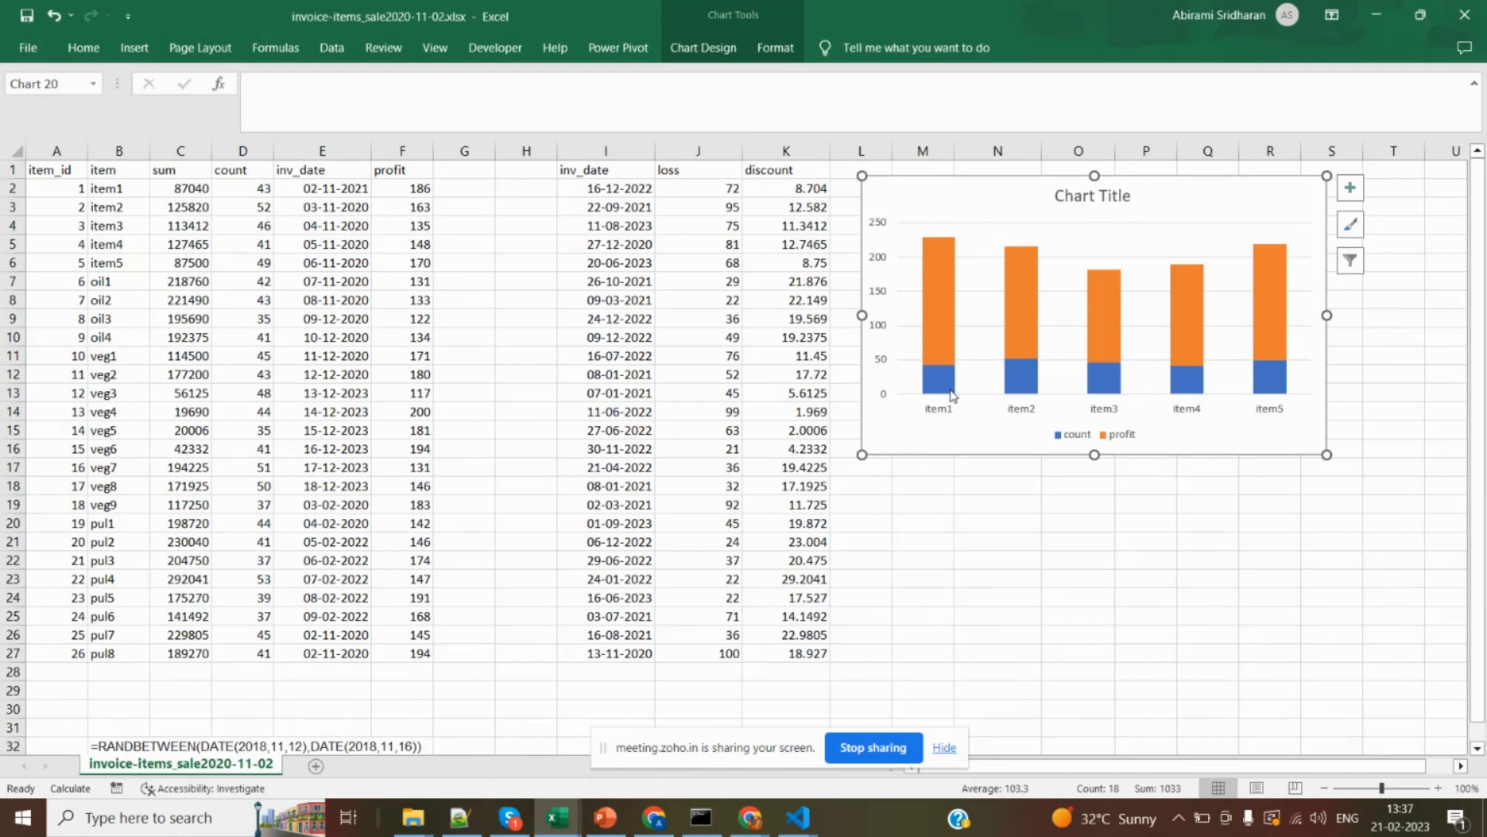
pyautogui.moveTo(952, 394)
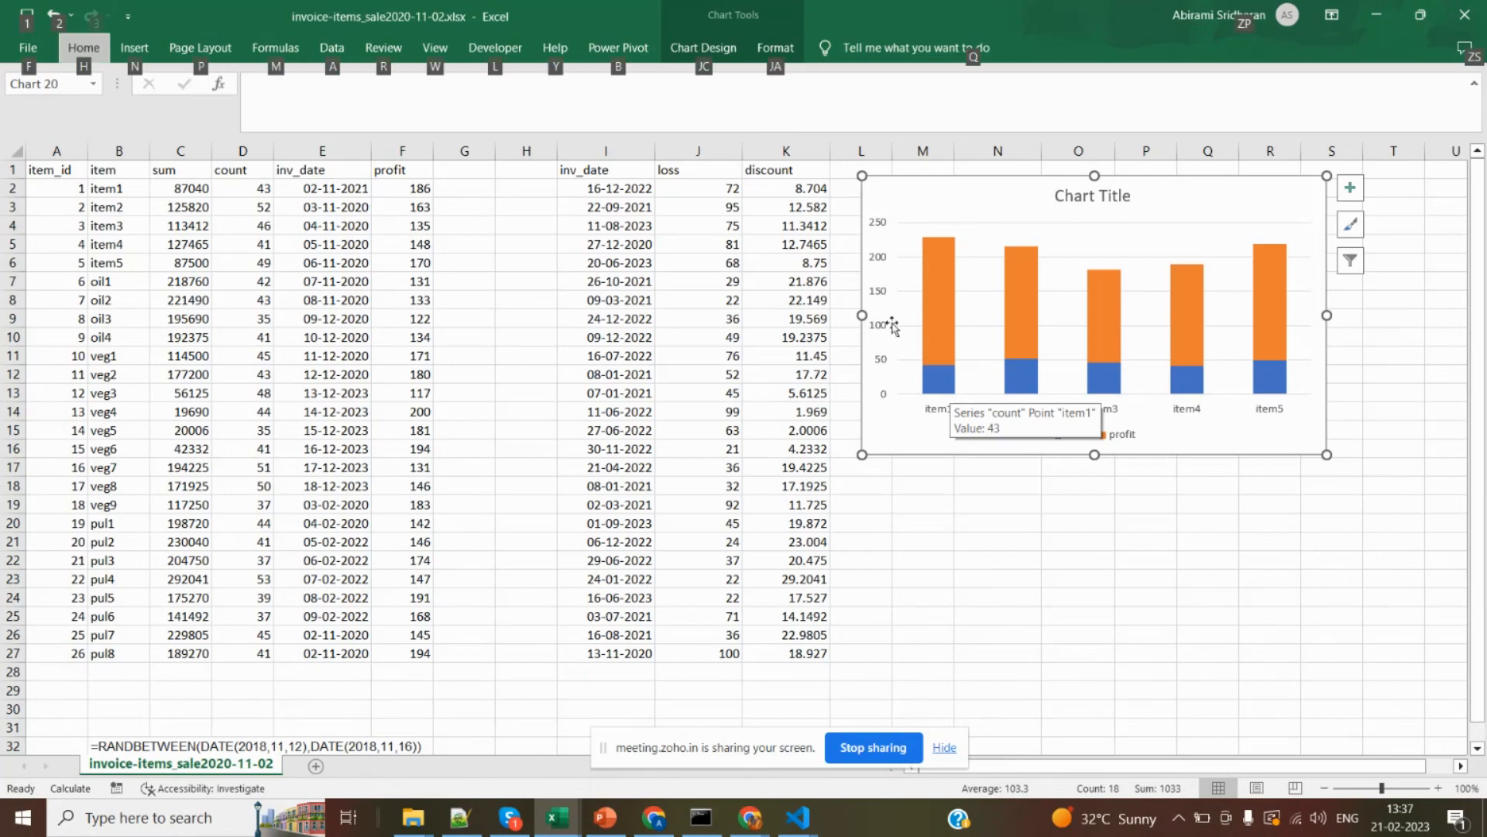
pyautogui.click(554, 314)
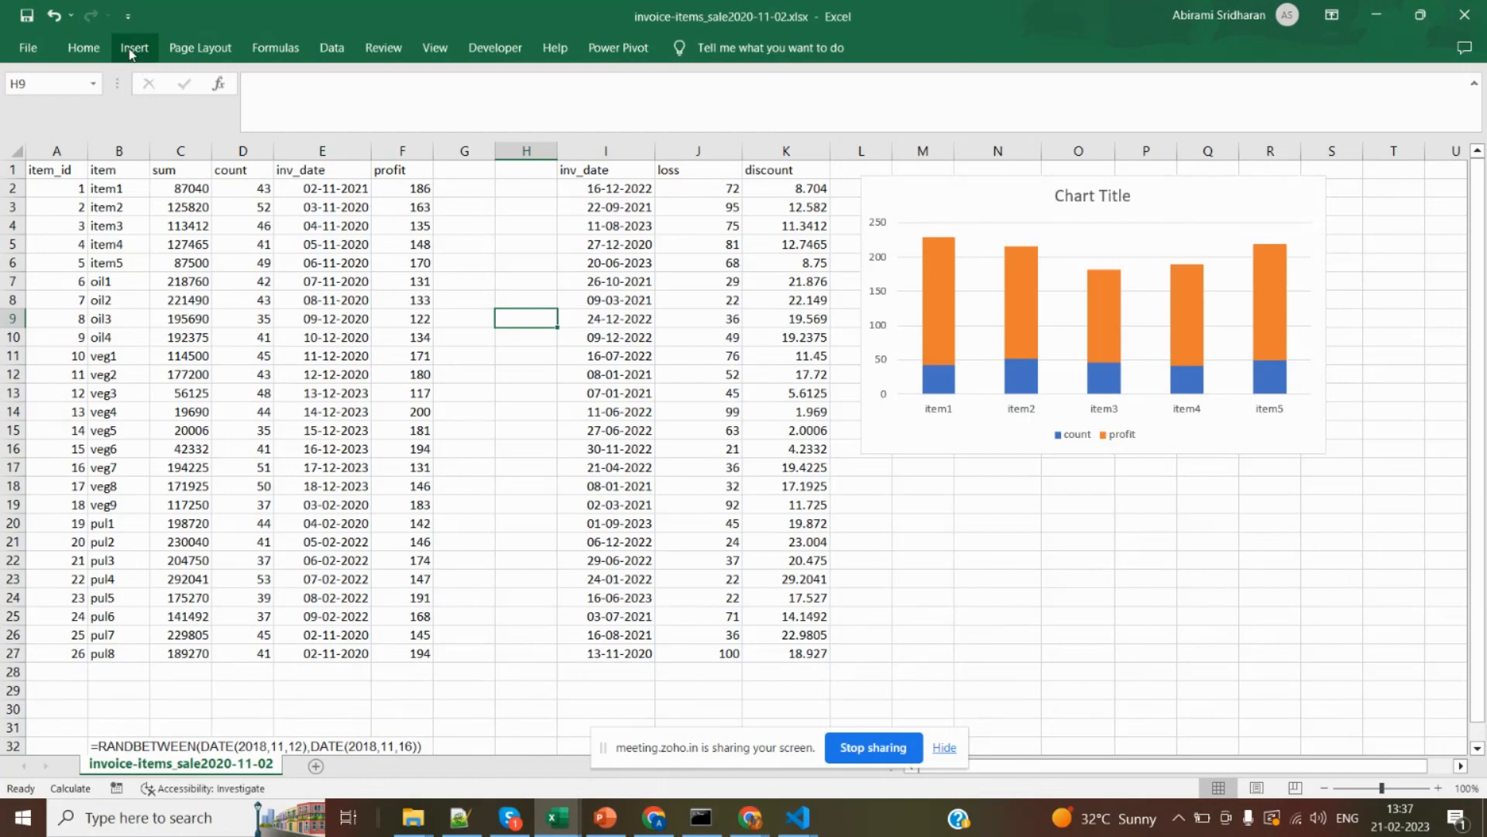
# Switch to the PowerPoint presentation and extend the Pie chart line with "– 1 dim, 2 measure".
pyautogui.hotkey('alt', 'Tab')
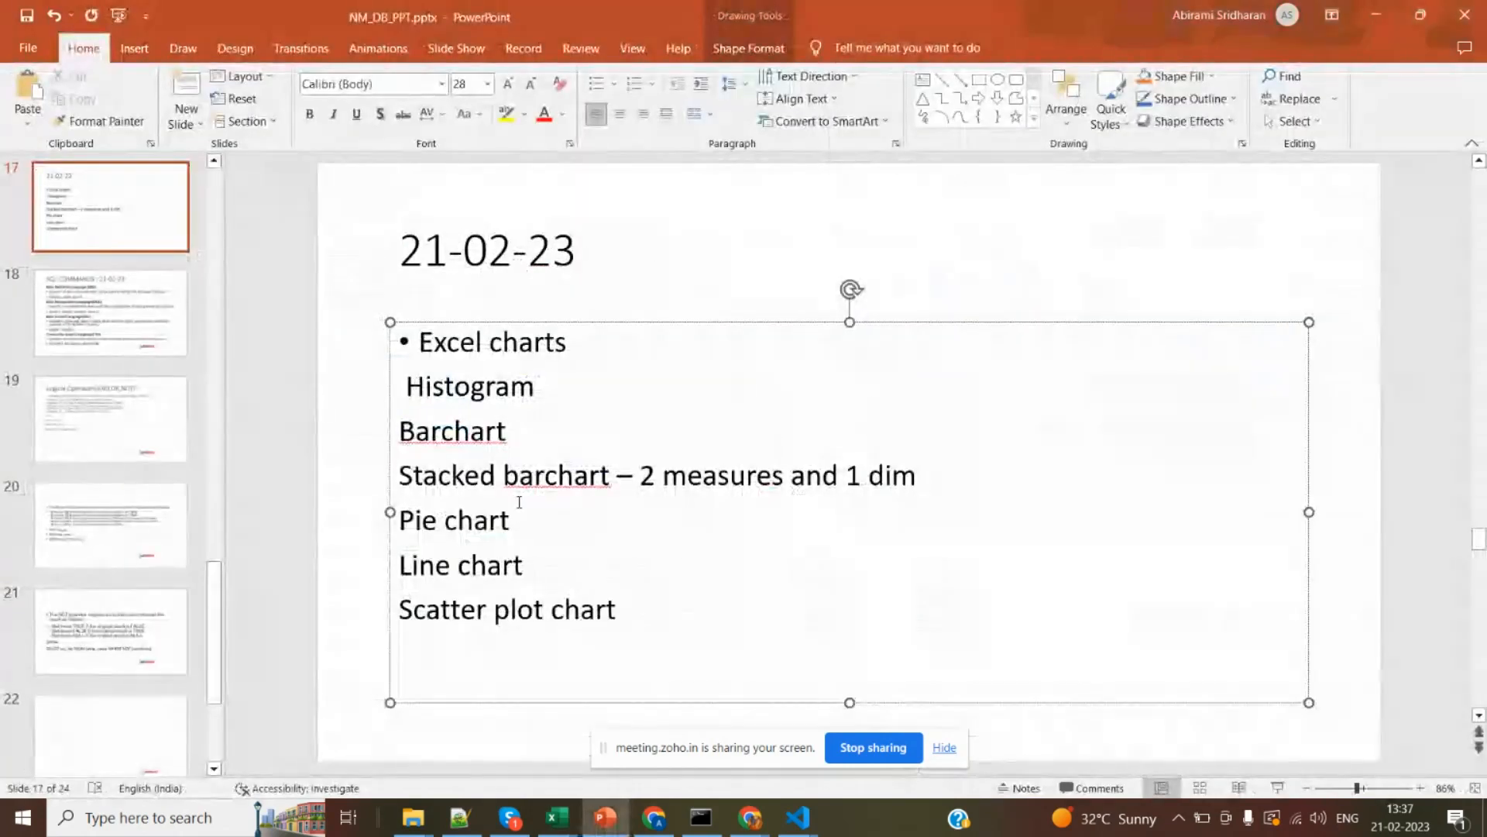
pyautogui.click(521, 517)
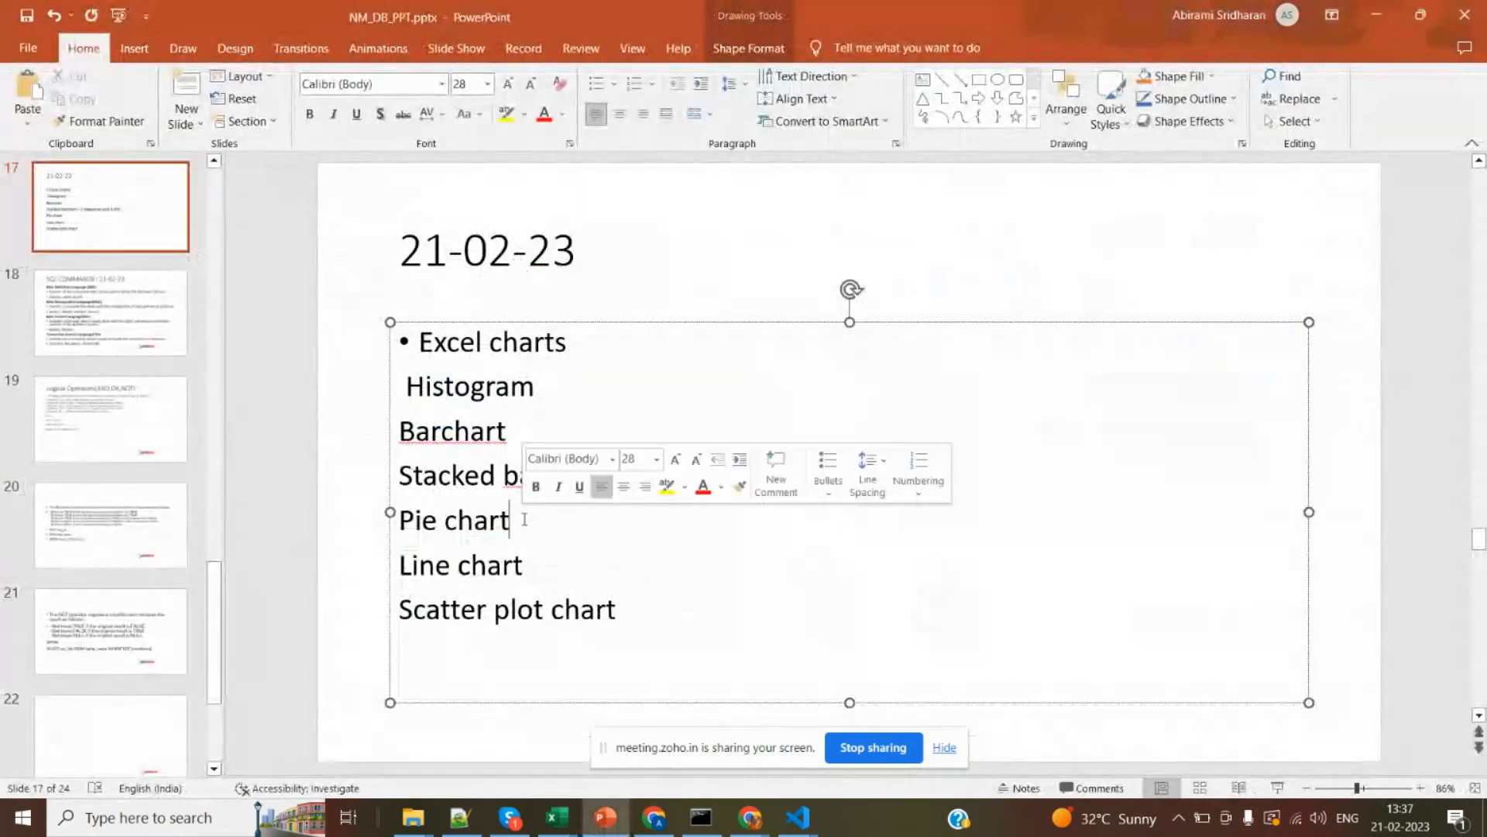
pyautogui.write('- ')
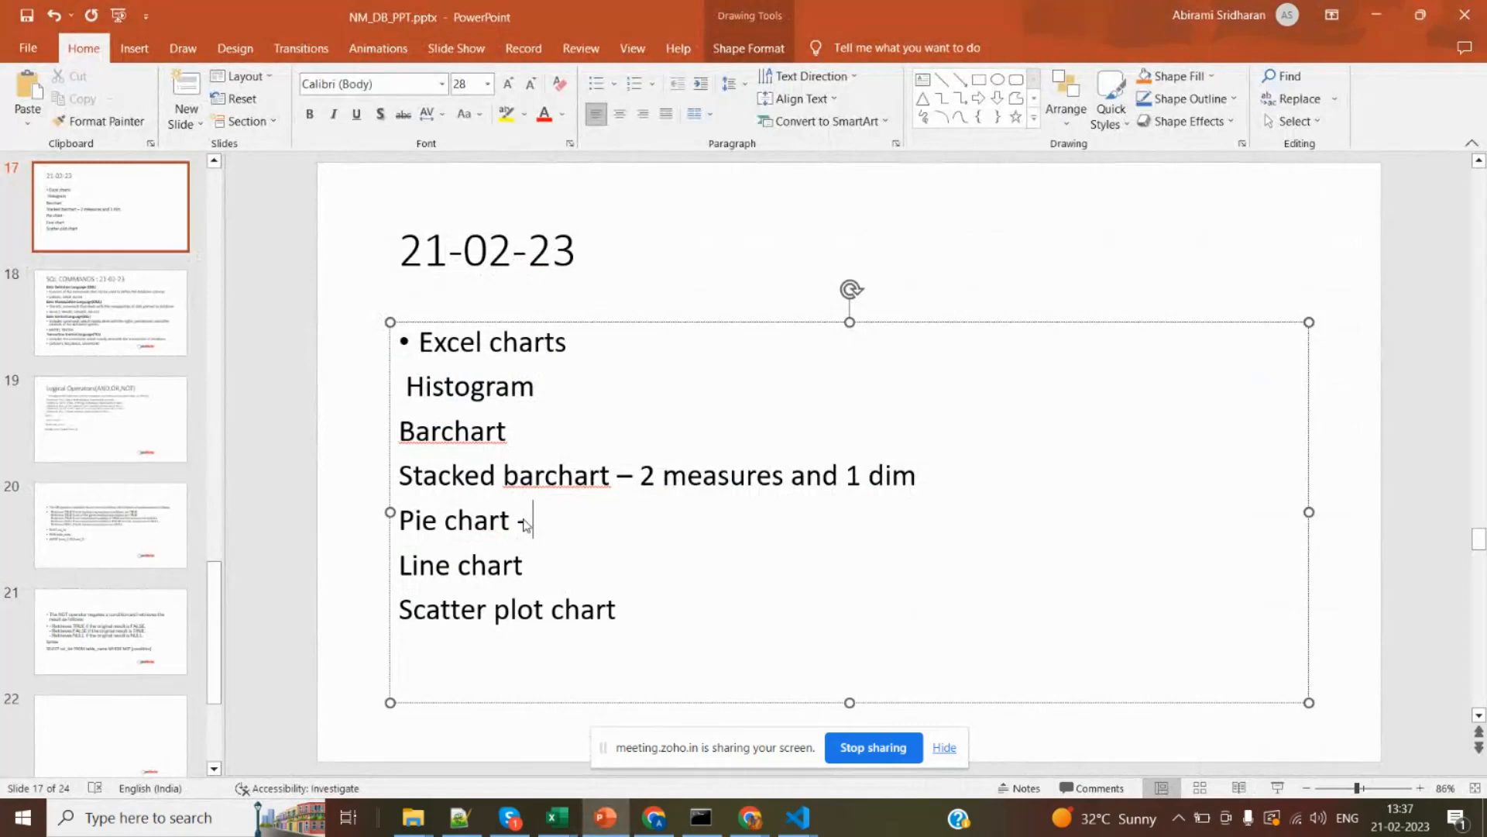
pyautogui.write('1 dim,')
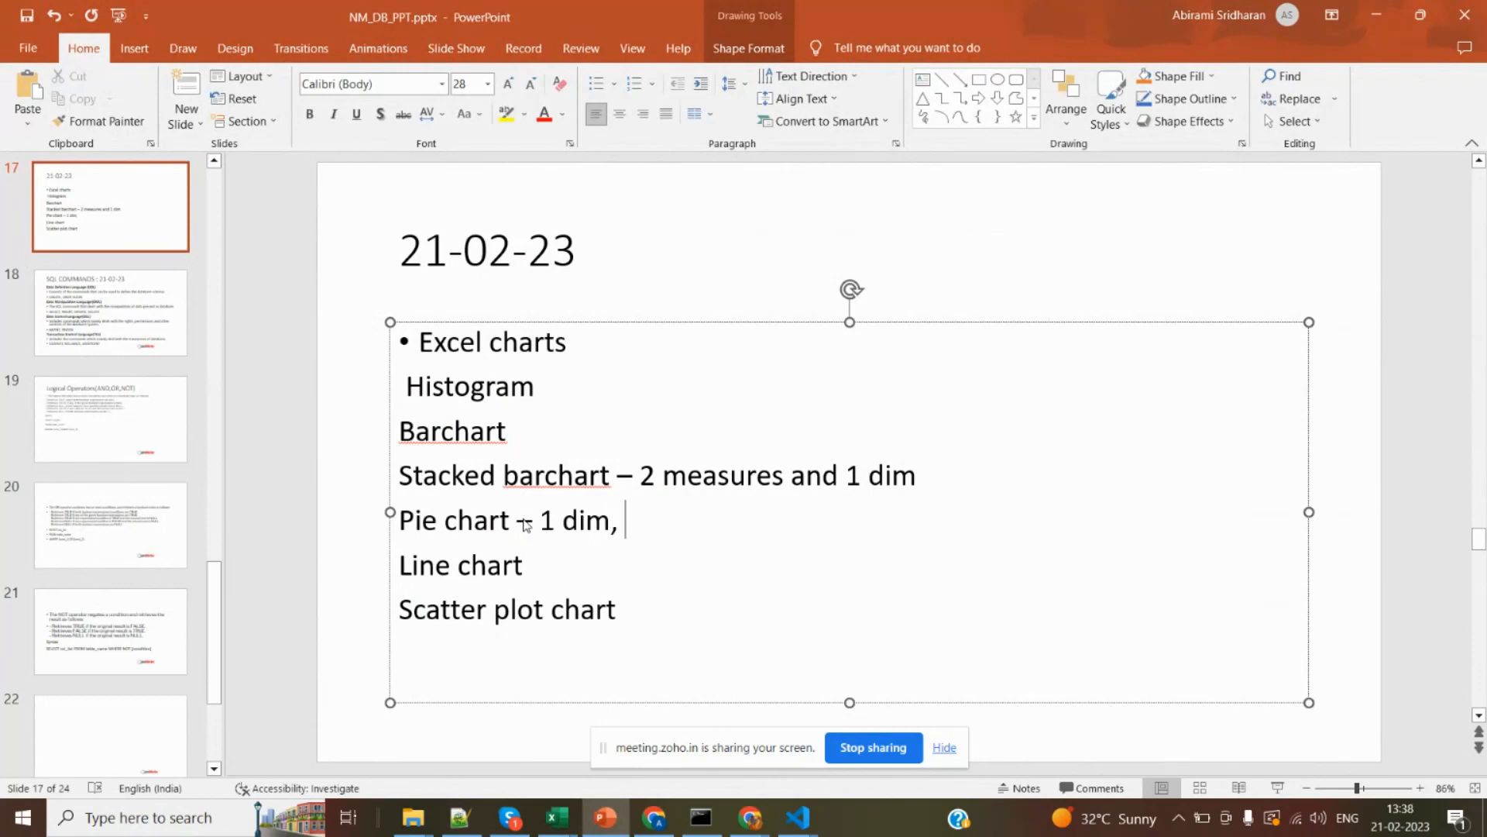
pyautogui.write(' 2 mea')
pyautogui.press('BackSpace')
pyautogui.write('ea')
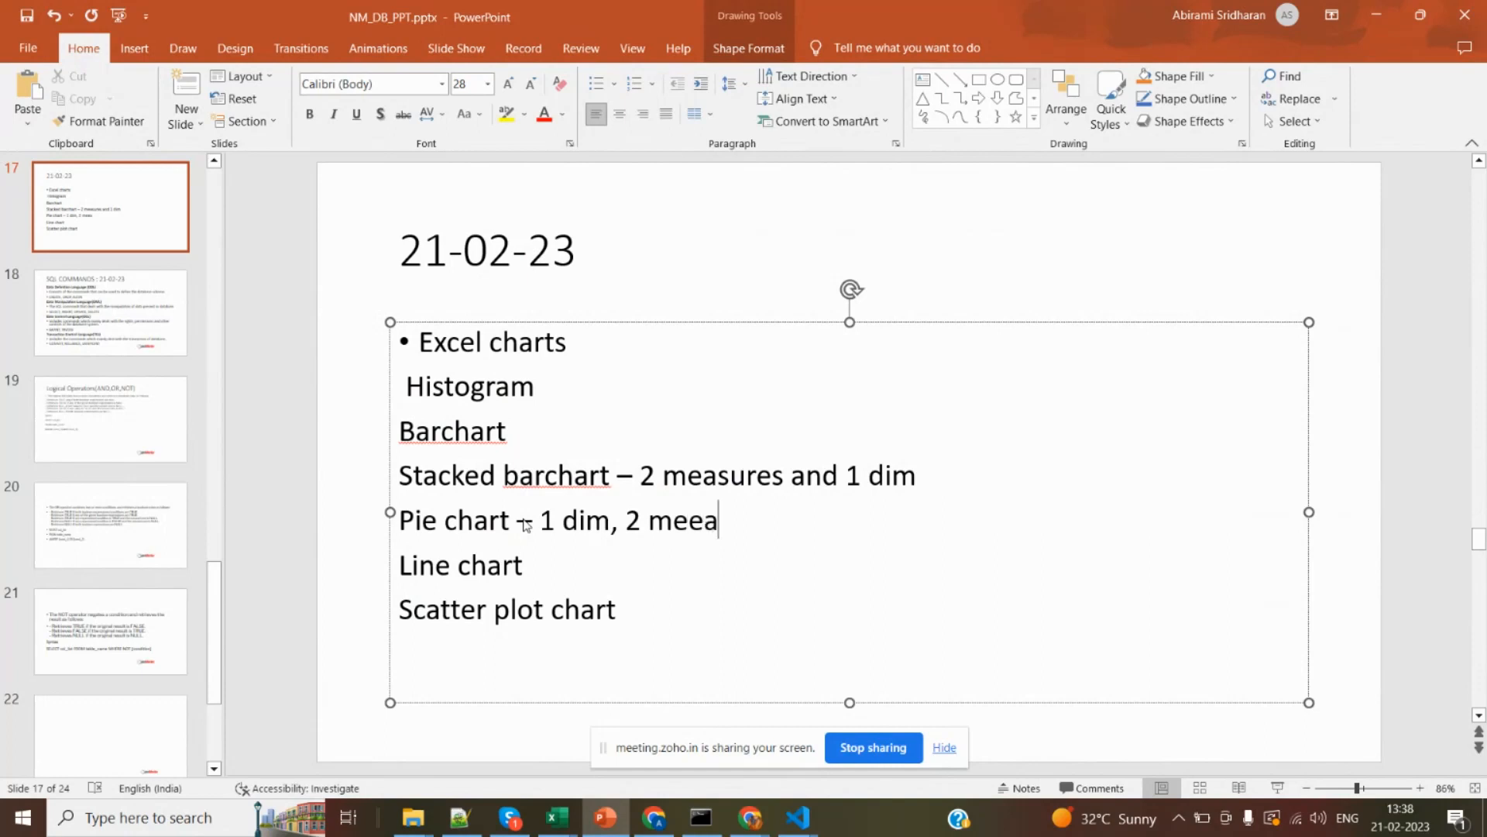
pyautogui.write('sure')
# Switch from the PowerPoint slide to the bookdetails.xlsx workbook in Excel and leave its existing PivotTable deselected.
pyautogui.hotkey('alt', 'Tab')
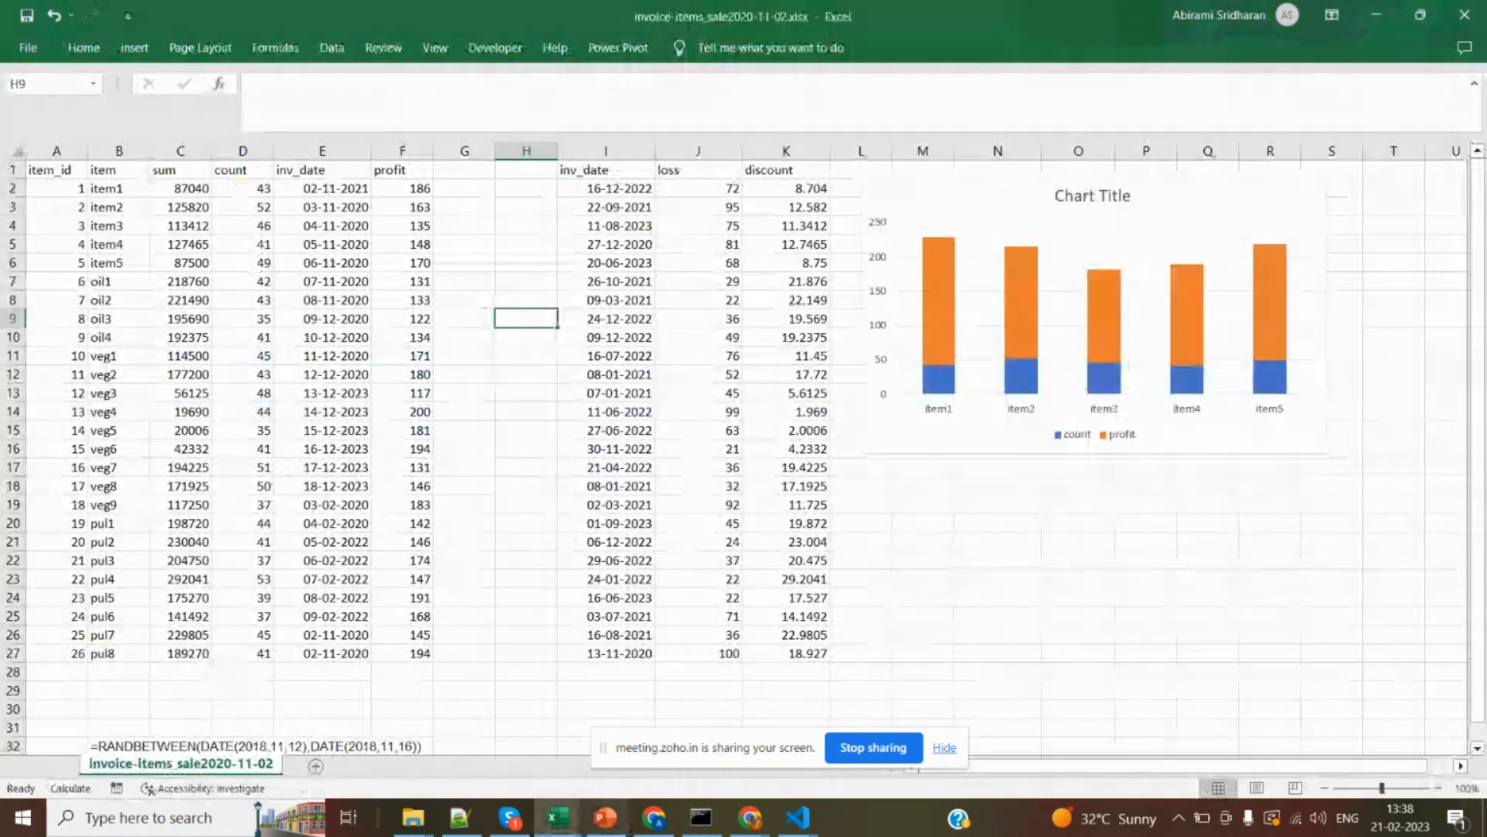
pyautogui.moveTo(558, 815)
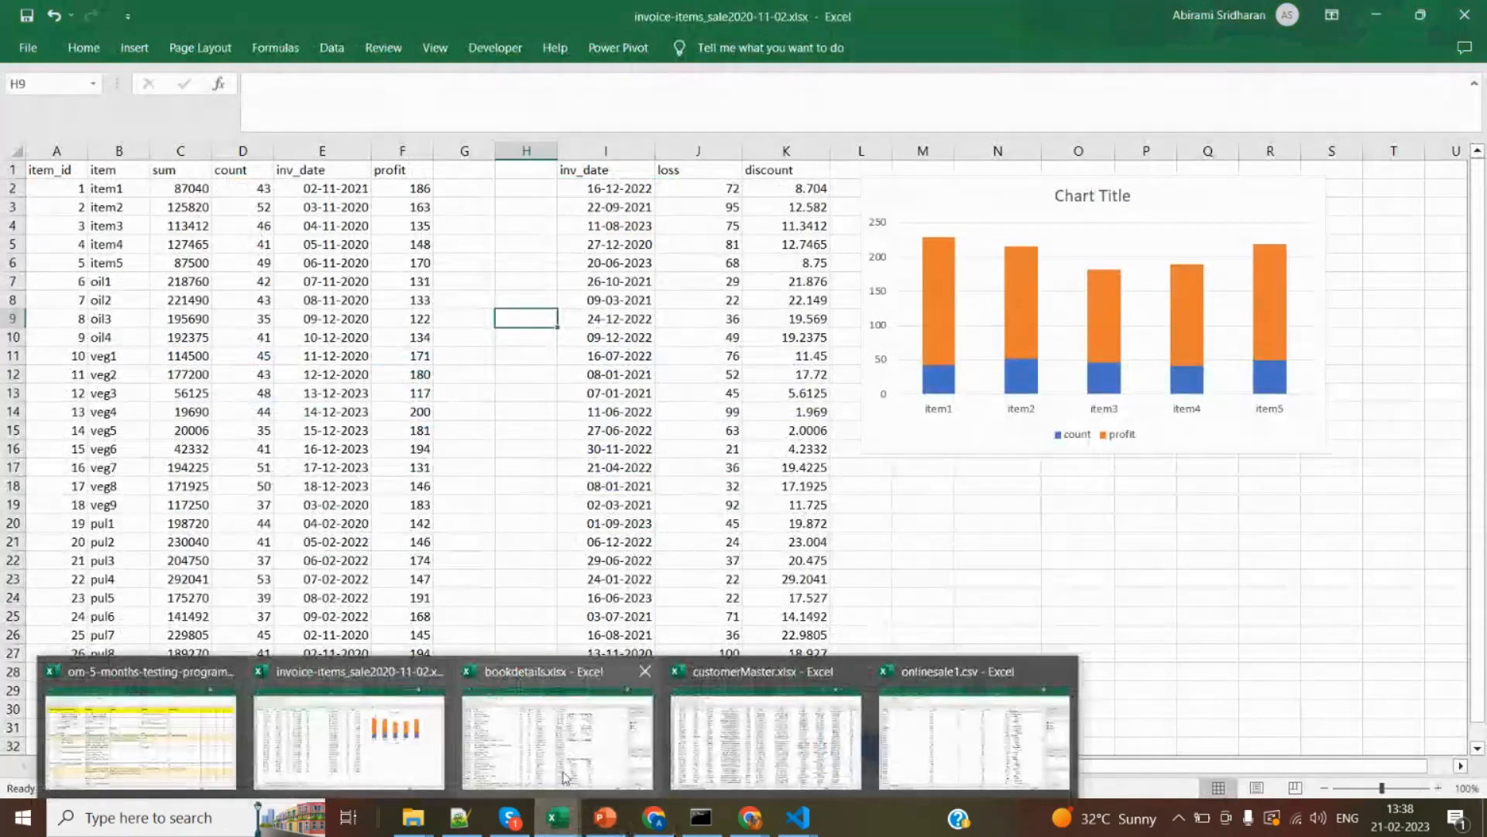
pyautogui.moveTo(563, 778)
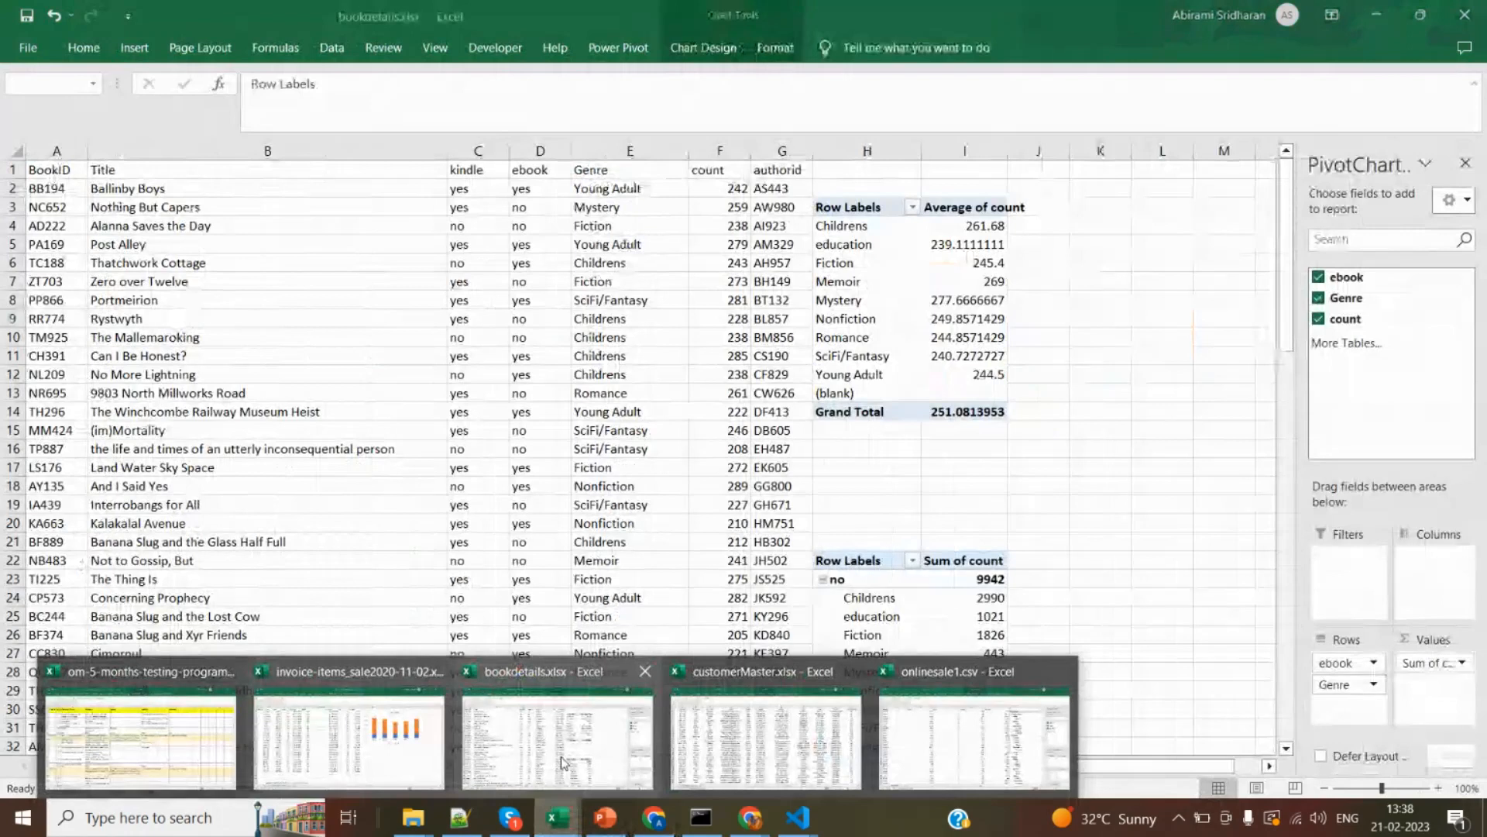
pyautogui.click(511, 736)
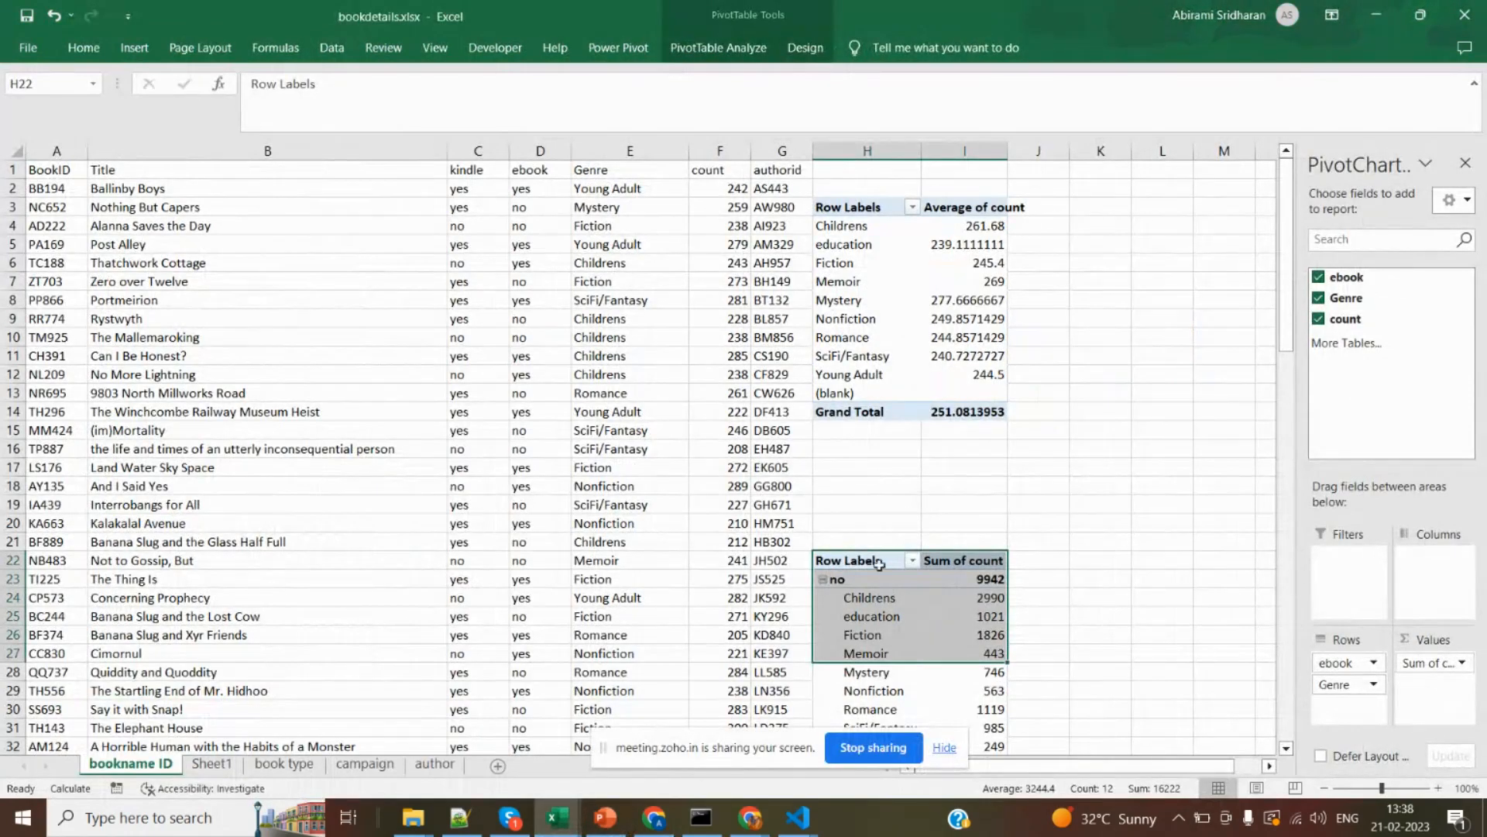
pyautogui.click(928, 482)
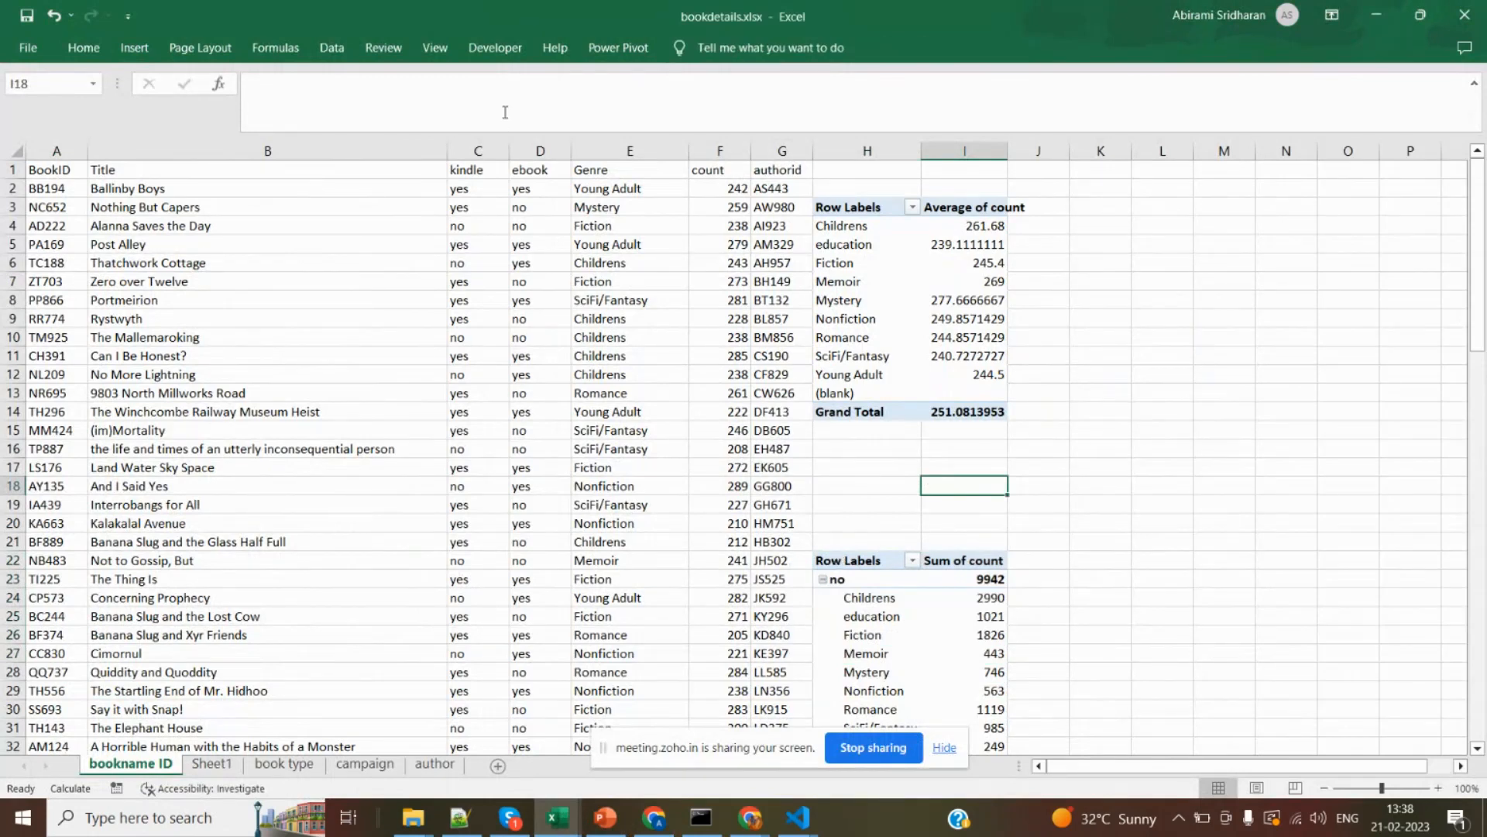
# Create a PivotTable from the ebook, Genre and count columns (D:F) on the existing worksheet at K3:N10.
pyautogui.click(630, 146)
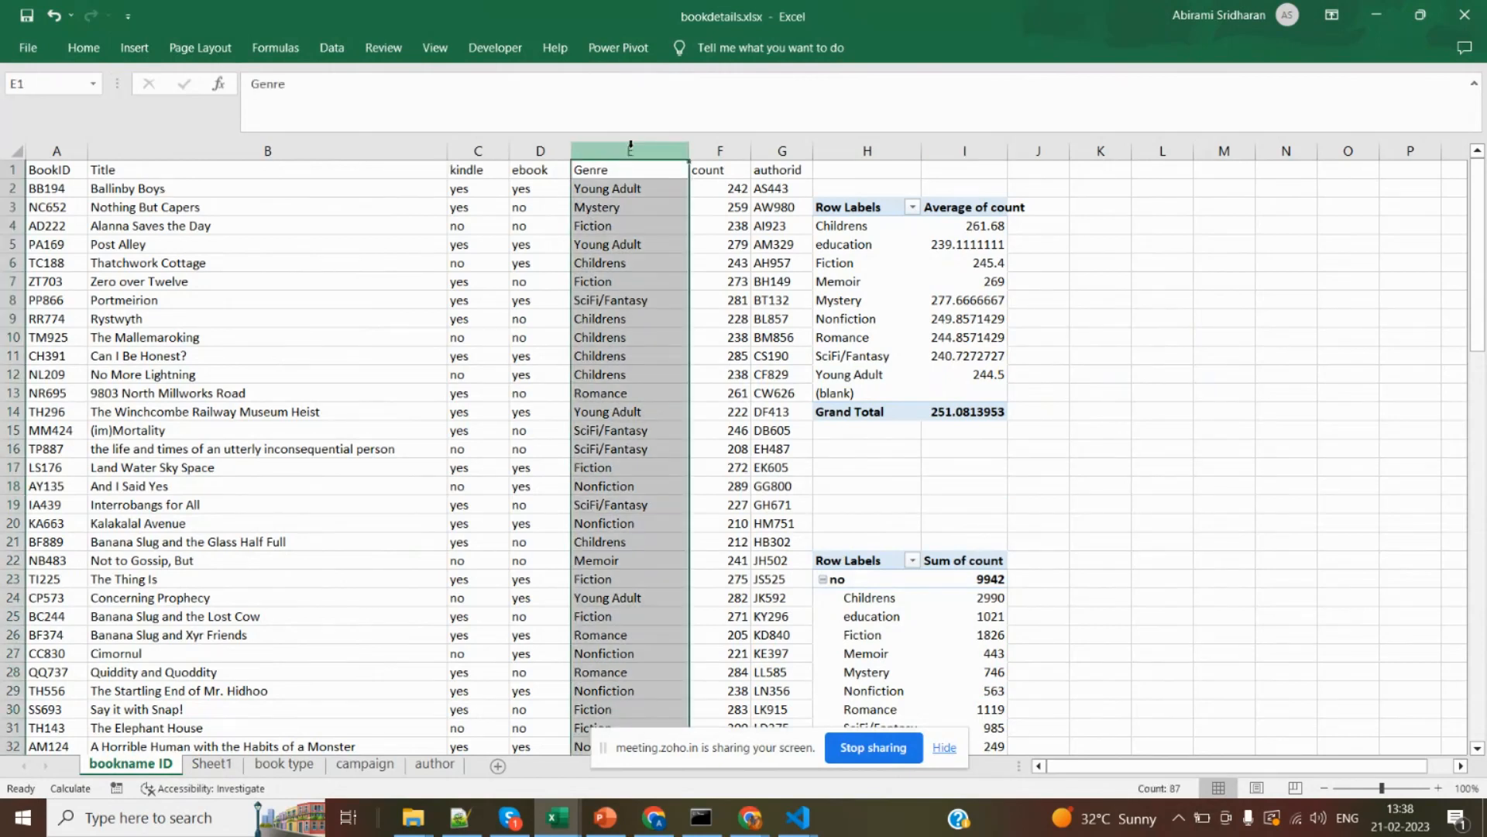
pyautogui.click(533, 151)
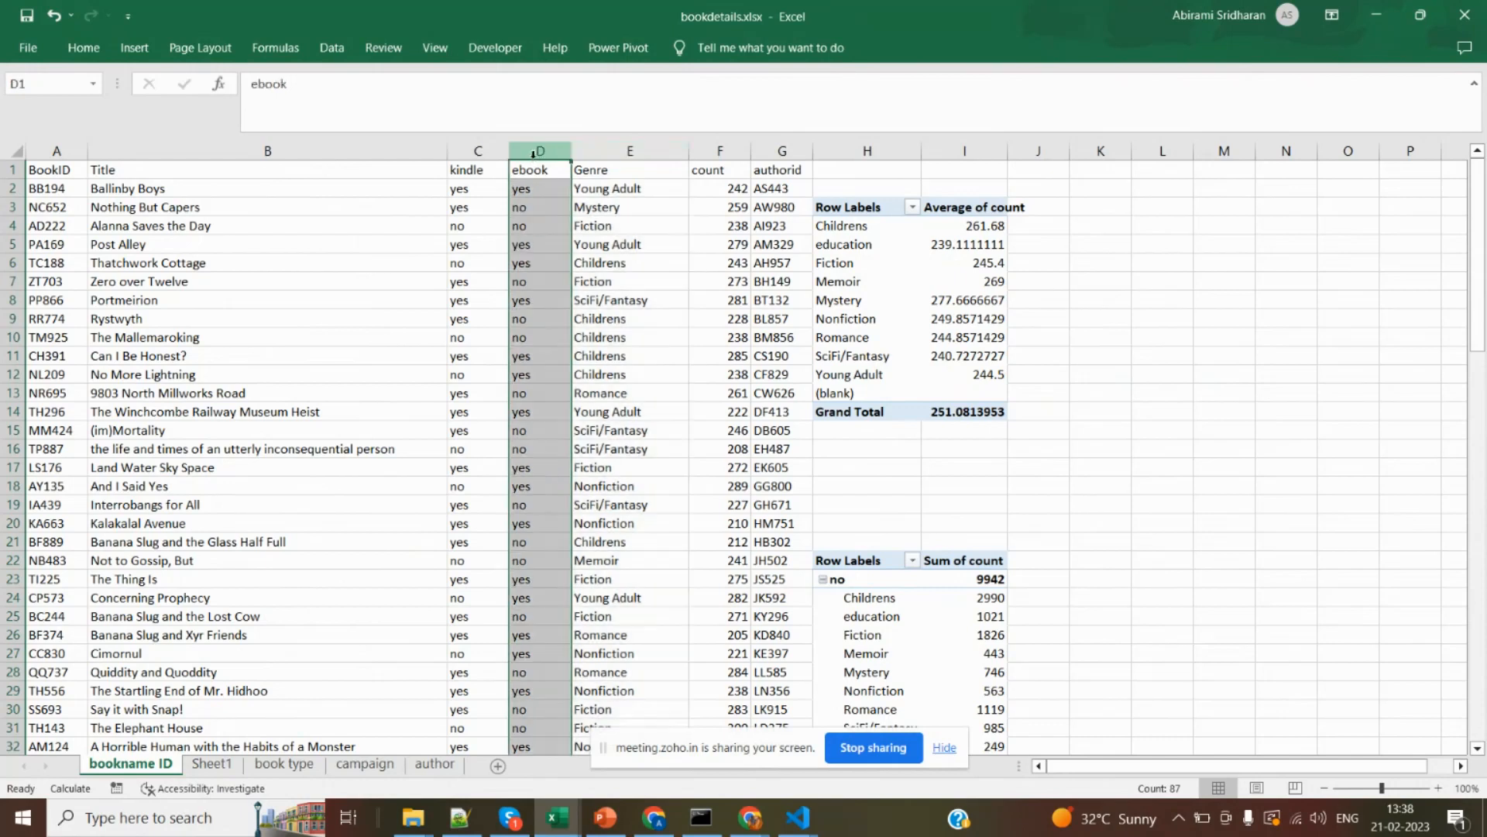
pyautogui.moveTo(532, 152); pyautogui.dragTo(643, 151)
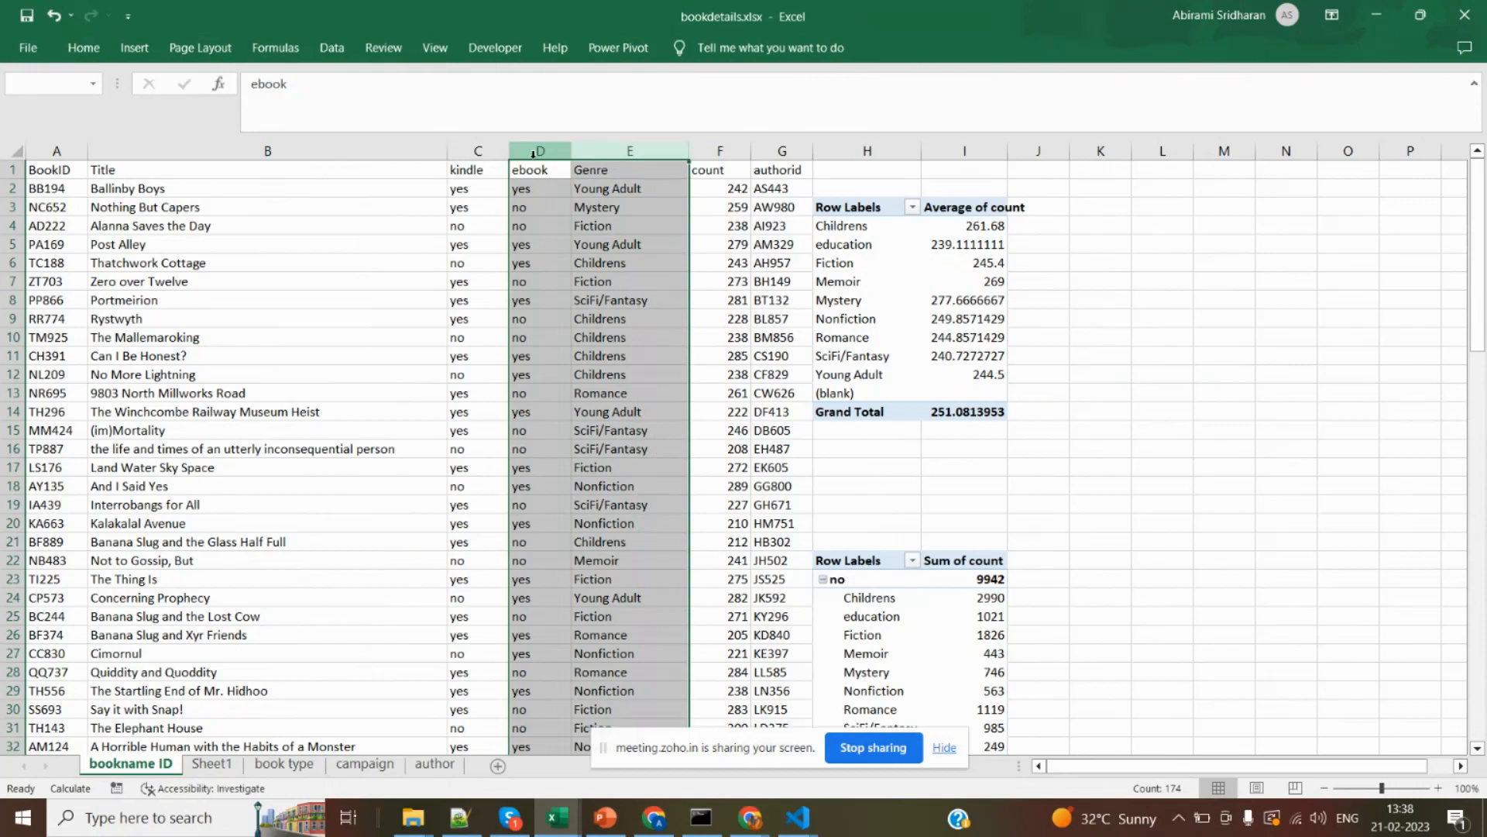
pyautogui.hotkey('shift', 'Right')
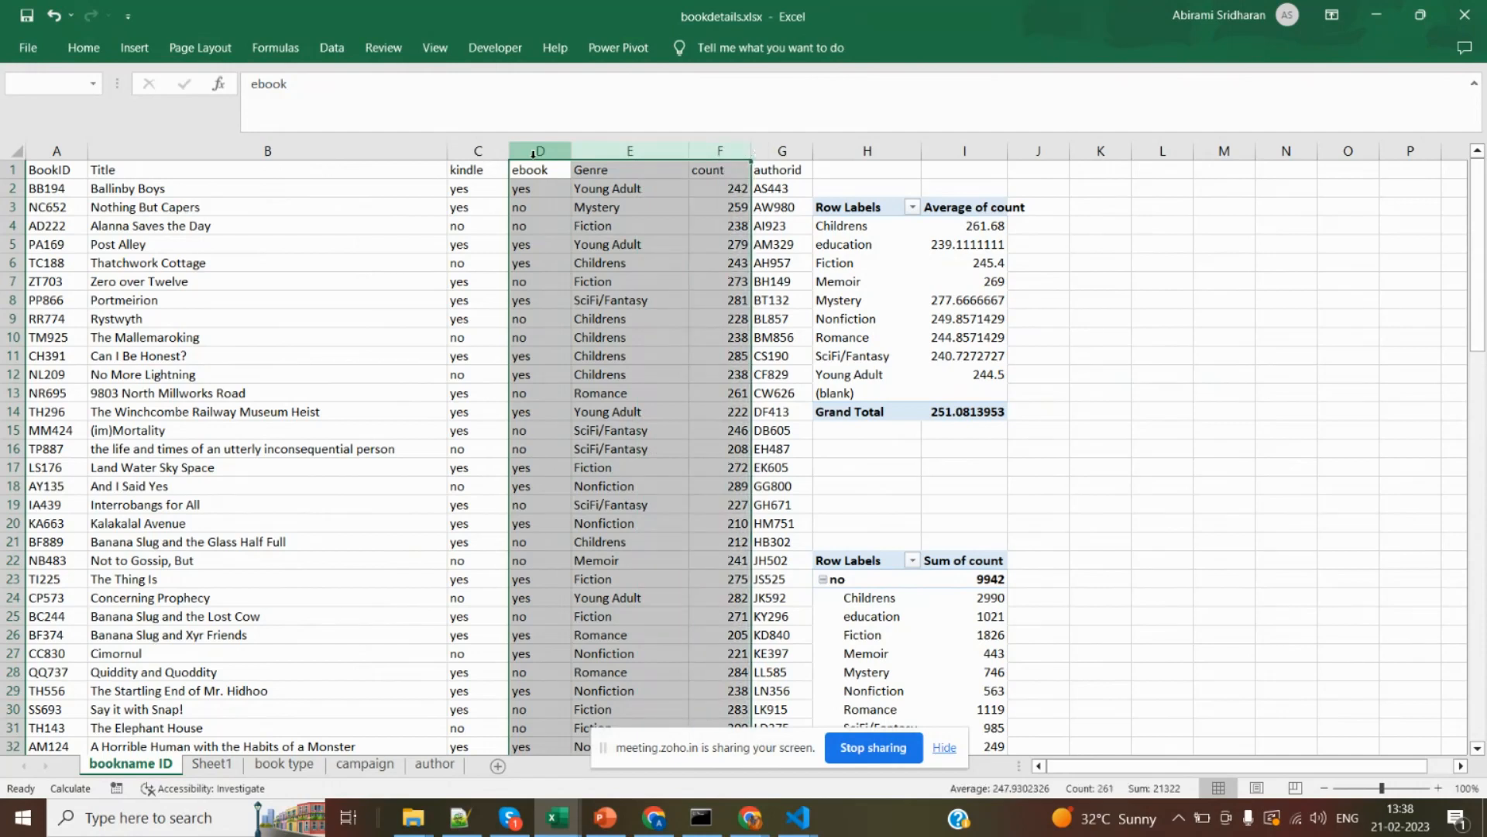
pyautogui.click(135, 49)
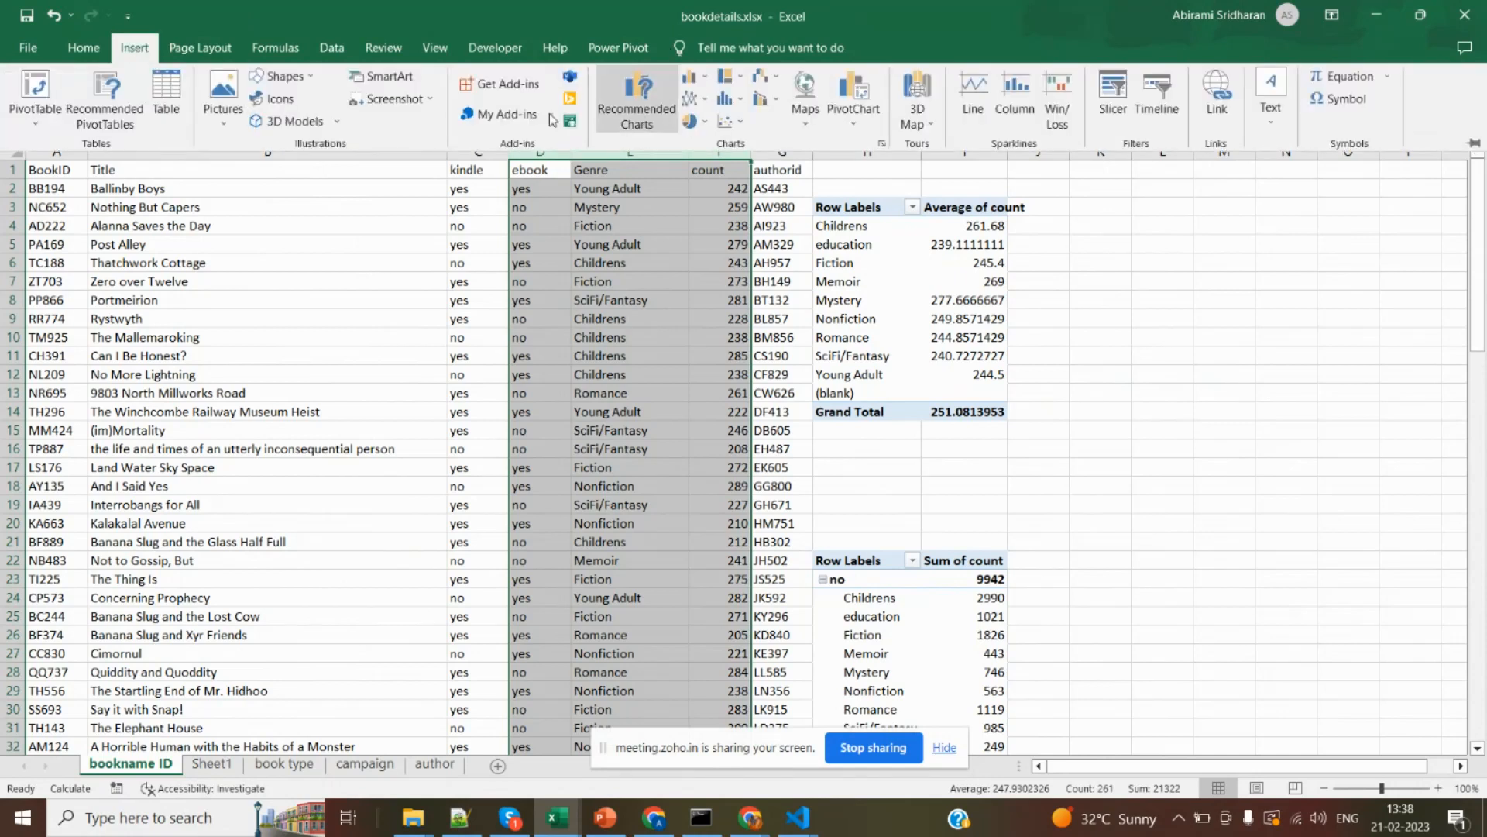
pyautogui.click(24, 97)
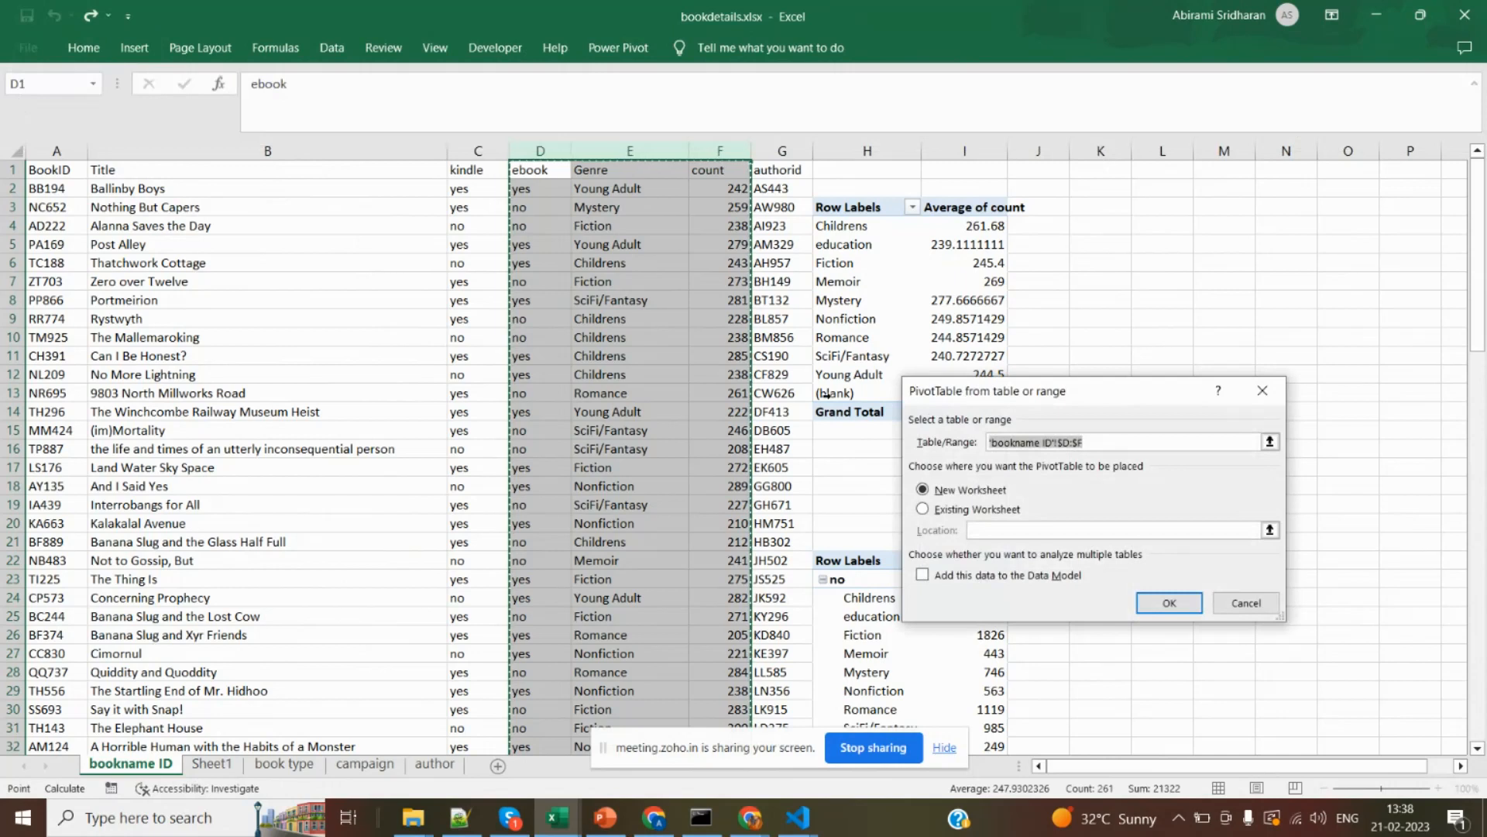
pyautogui.click(960, 511)
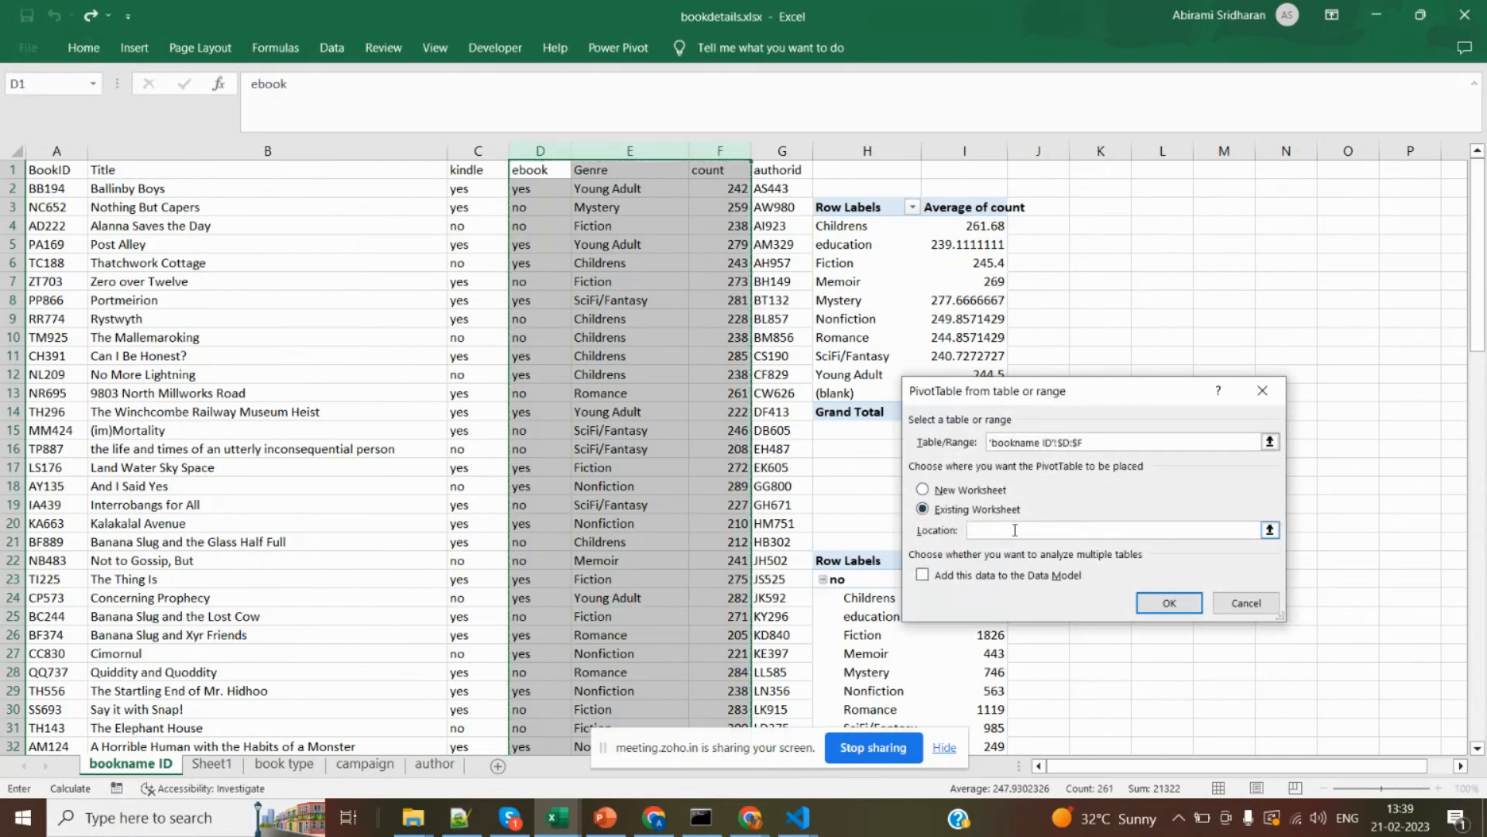
pyautogui.moveTo(1085, 210); pyautogui.dragTo(1279, 341)
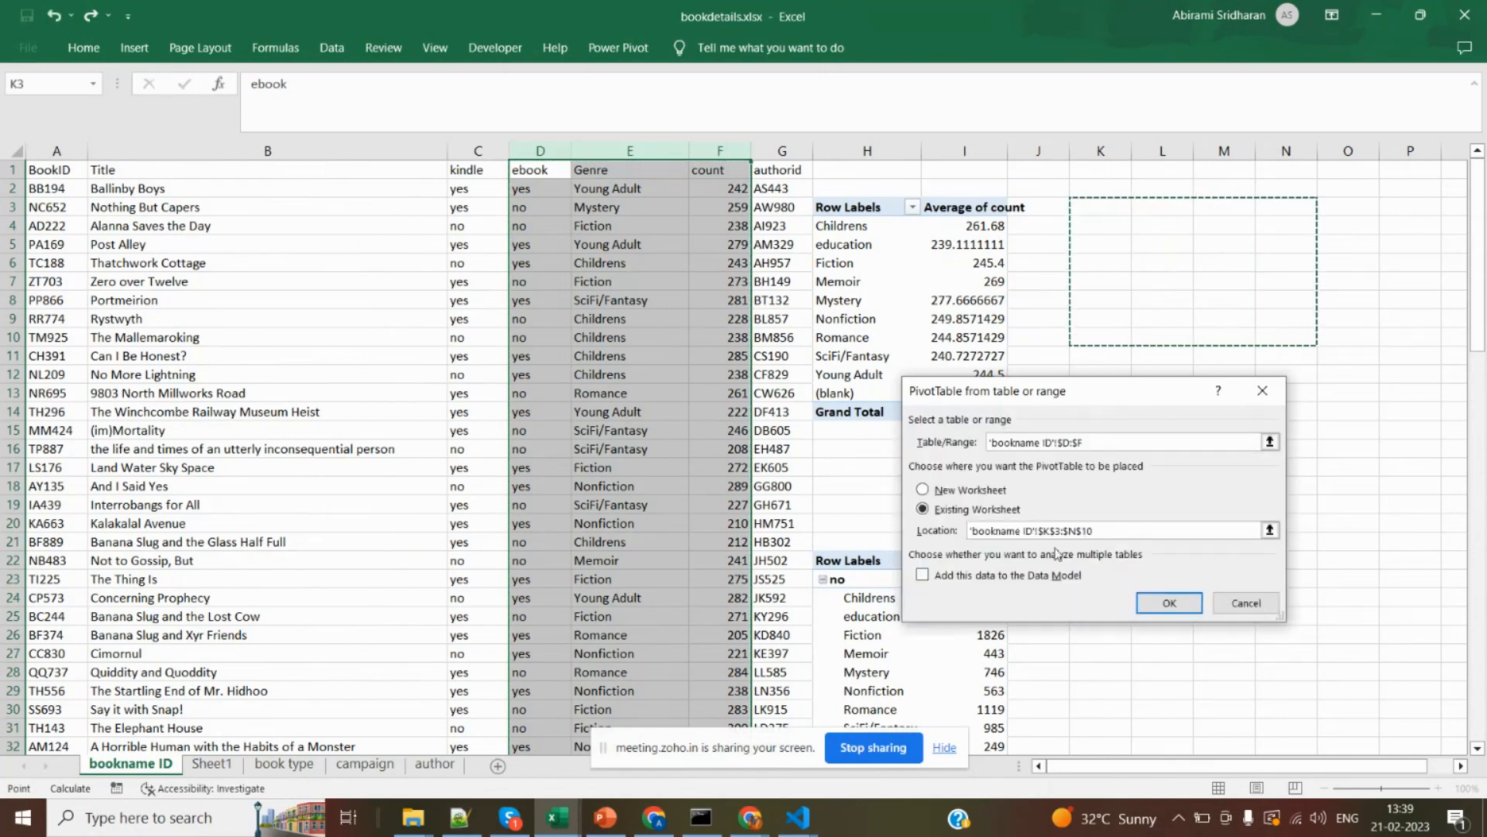
pyautogui.click(1169, 603)
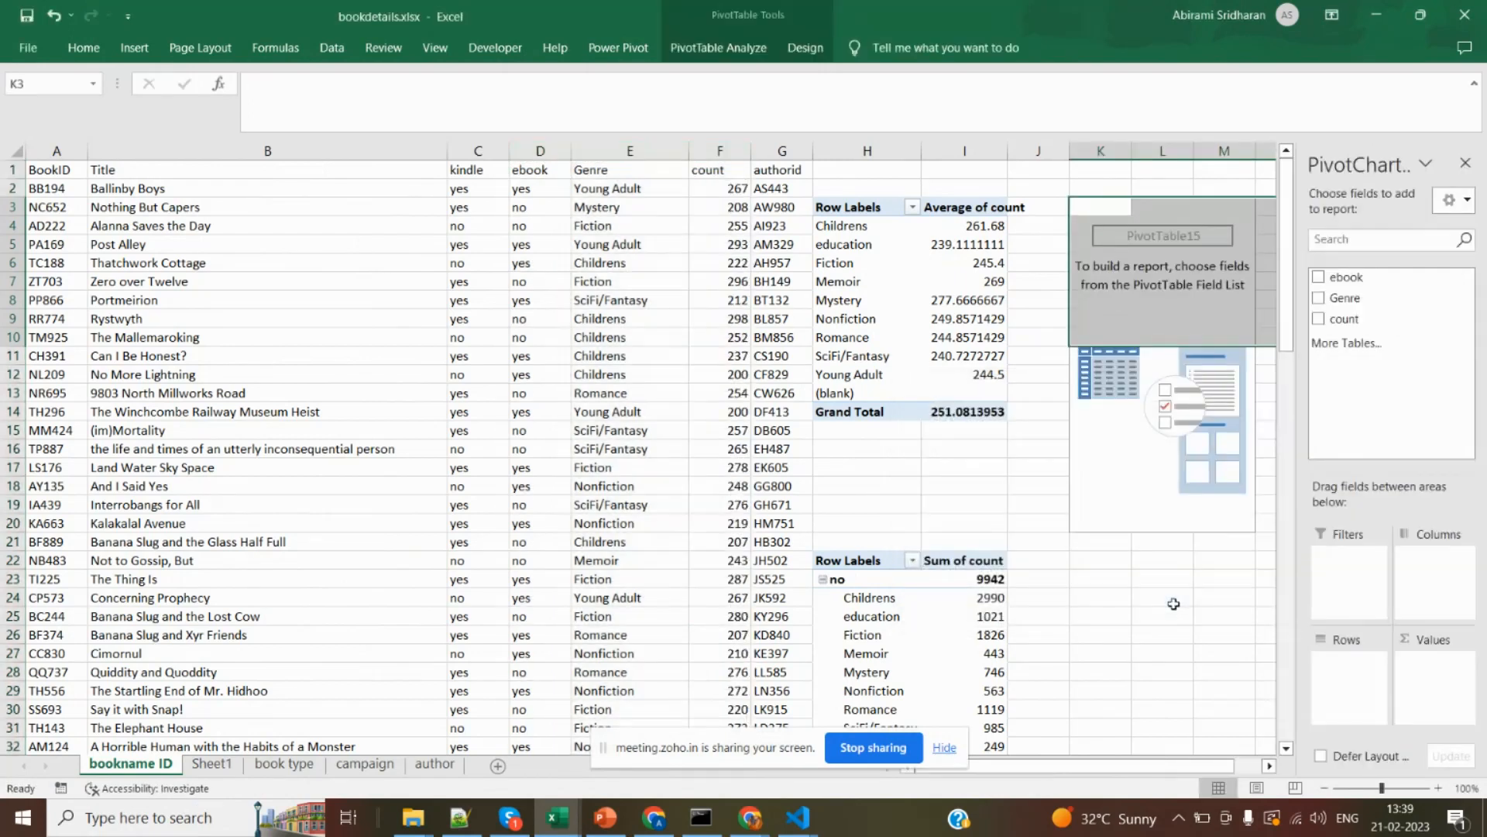
# Delete the old Sum of count PivotTable that starts at H22 and return to the start of the sheet.
pyautogui.click(844, 558)
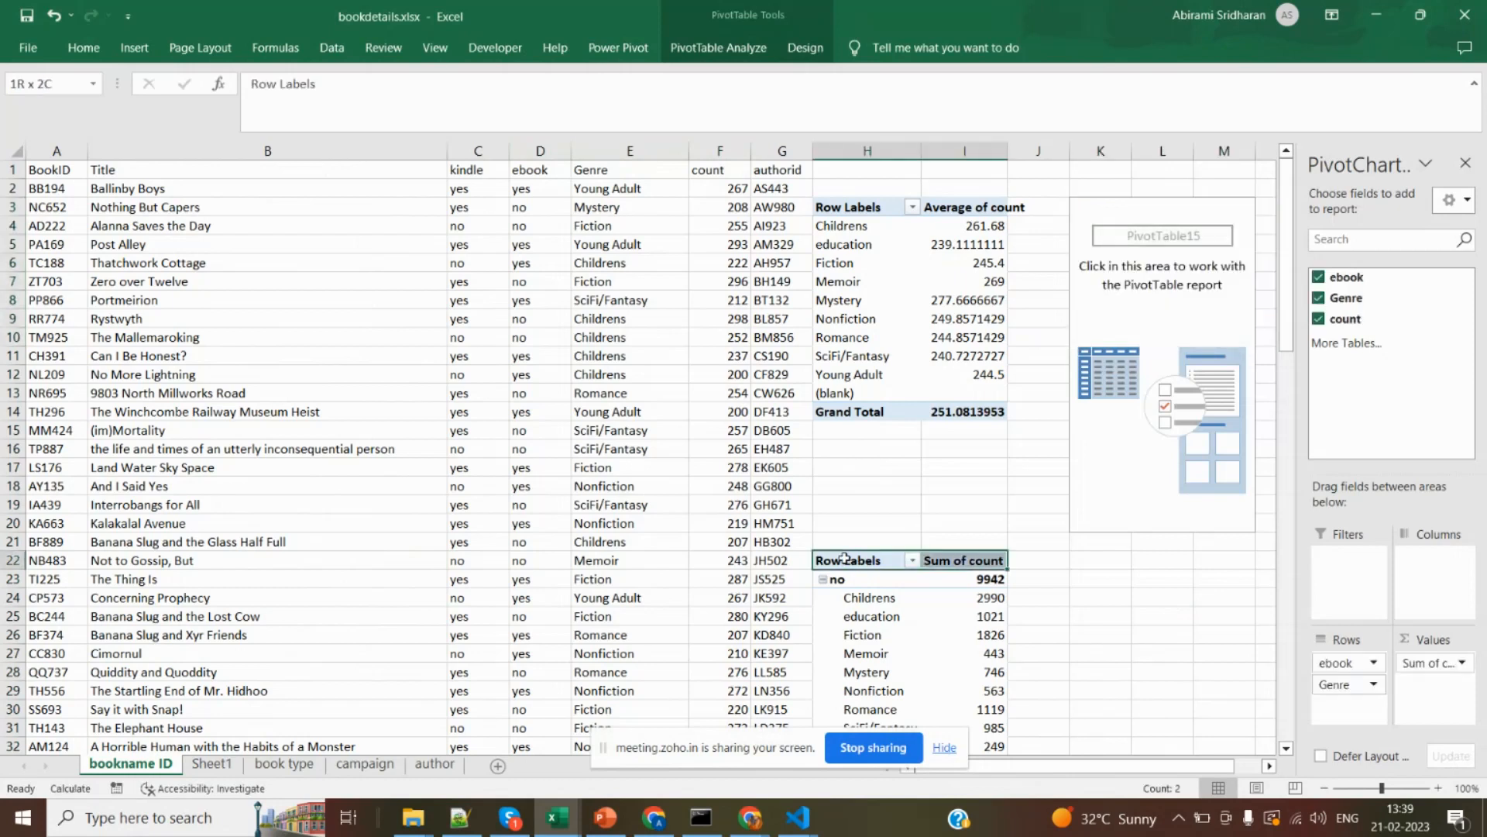
pyautogui.hotkey('shift', 'Down')
pyautogui.hotkey('shift', 'Down')
pyautogui.hotkey('shift', 'Down')
pyautogui.hotkey('shift', 'Down')
pyautogui.hotkey('shift', 'Down')
pyautogui.hotkey('shift', 'Down')
pyautogui.hotkey('shift', 'Down')
pyautogui.hotkey('shift', 'Down')
pyautogui.hotkey('shift', 'Down')
pyautogui.hotkey('shift', 'Down')
pyautogui.hotkey('shift', 'Down')
pyautogui.hotkey('shift', 'Down')
pyautogui.hotkey('shift', 'Down')
pyautogui.hotkey('shift', 'Down')
pyautogui.hotkey('shift', 'Down')
pyautogui.hotkey('shift', 'Down')
pyautogui.hotkey('shift', 'Down')
pyautogui.hotkey('shift', 'Down')
pyautogui.hotkey('shift', 'Down')
pyautogui.hotkey('shift', 'Down')
pyautogui.hotkey('shift', 'Down')
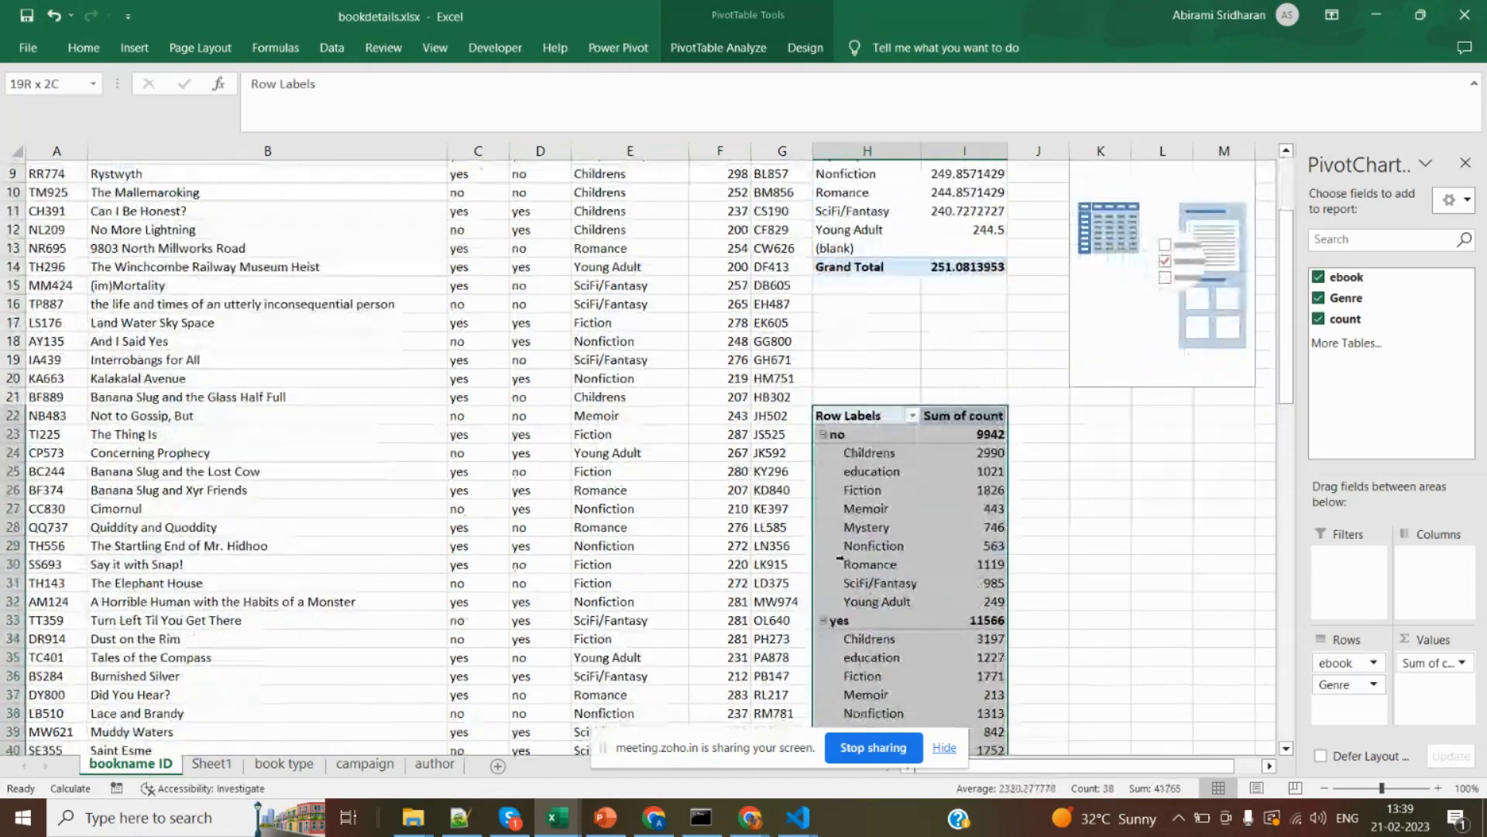
pyautogui.scroll(7, 844, 557)
pyautogui.press('Delete')
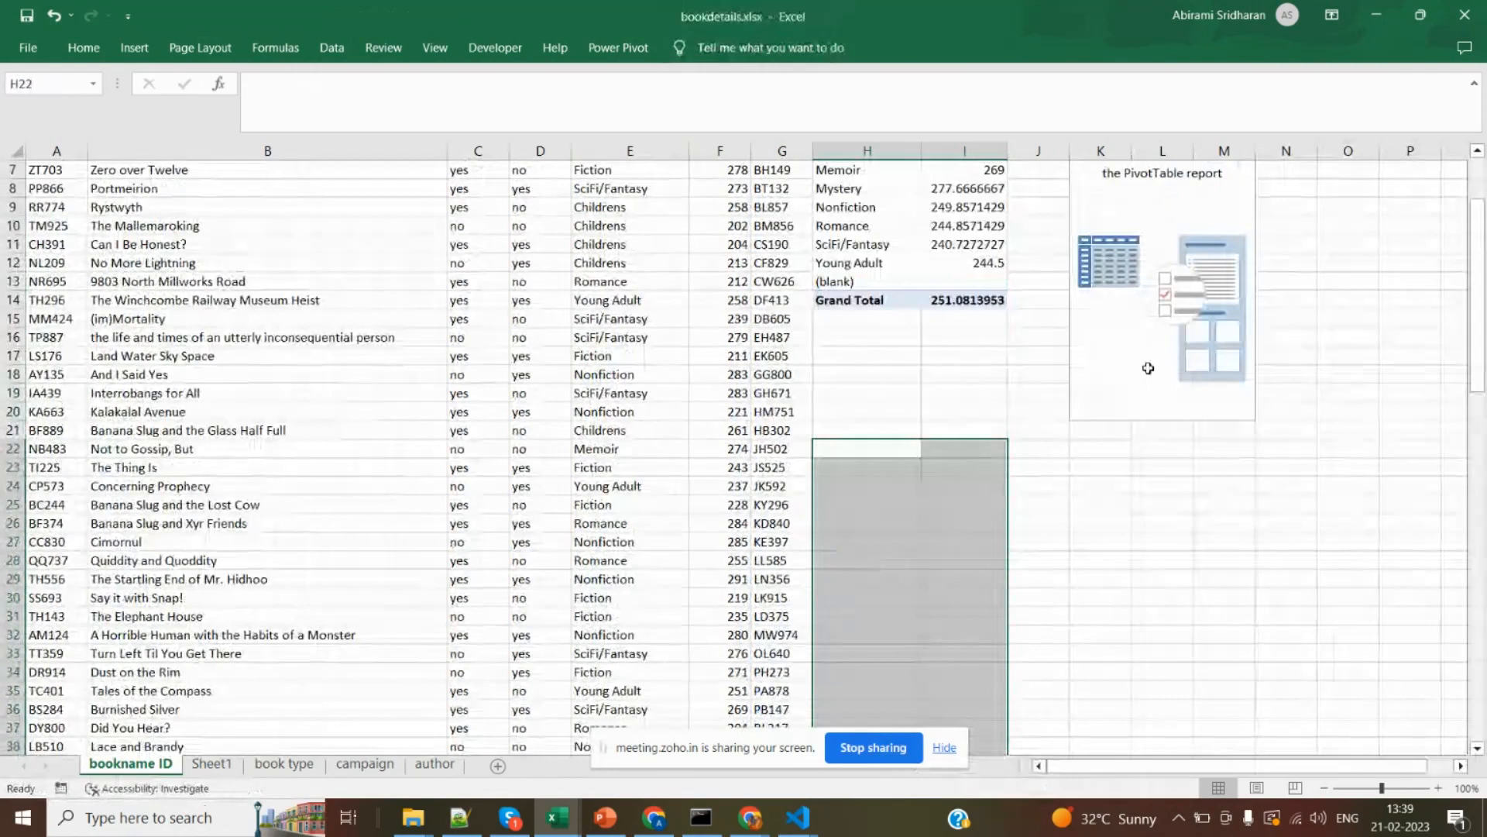
pyautogui.press('Up')
pyautogui.press('Up')
pyautogui.press('Up')
pyautogui.press('Up')
pyautogui.press('Up')
pyautogui.press('Up')
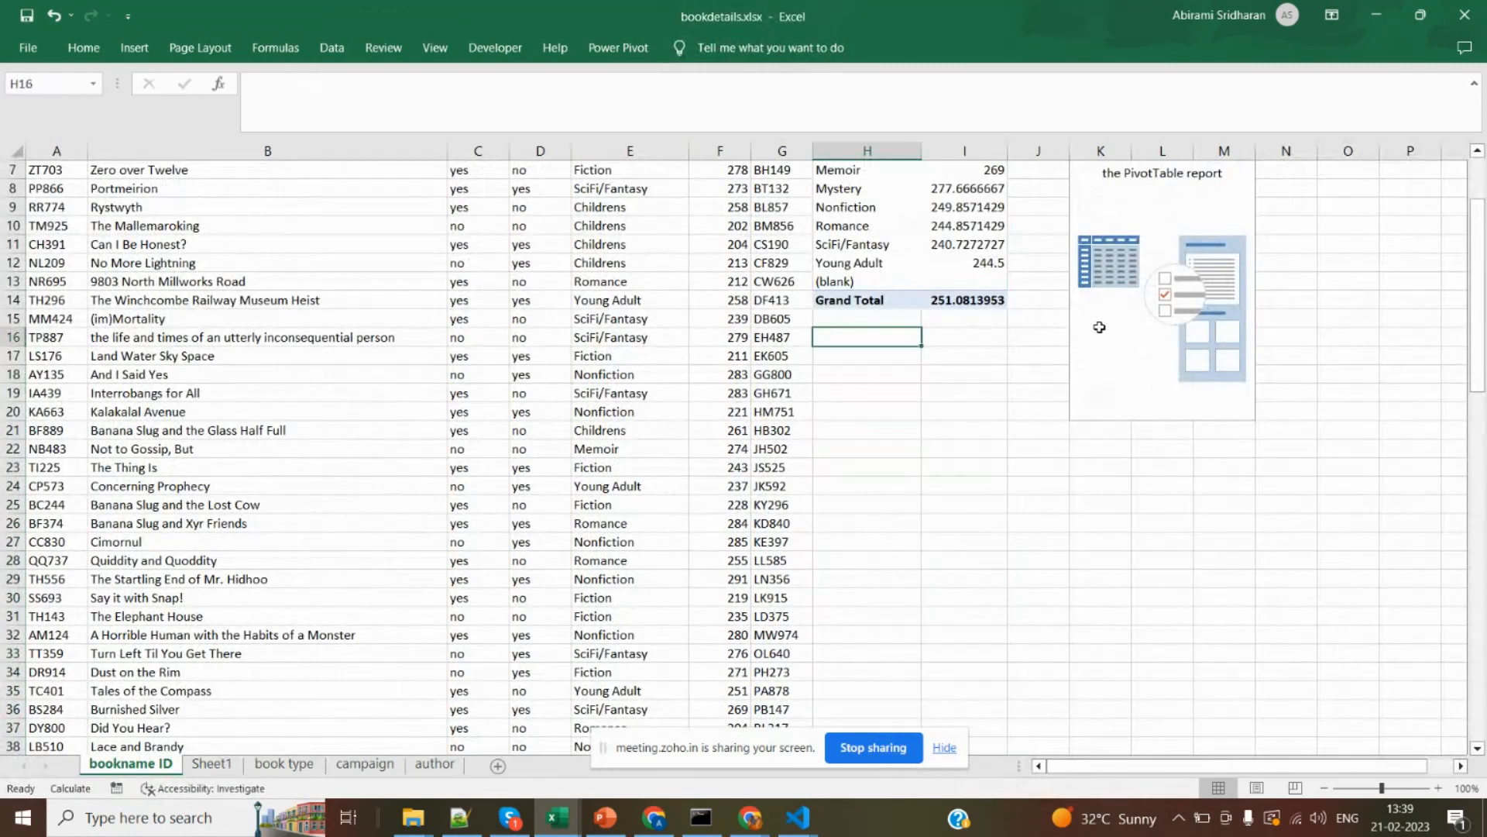
pyautogui.scroll(2, 1100, 326)
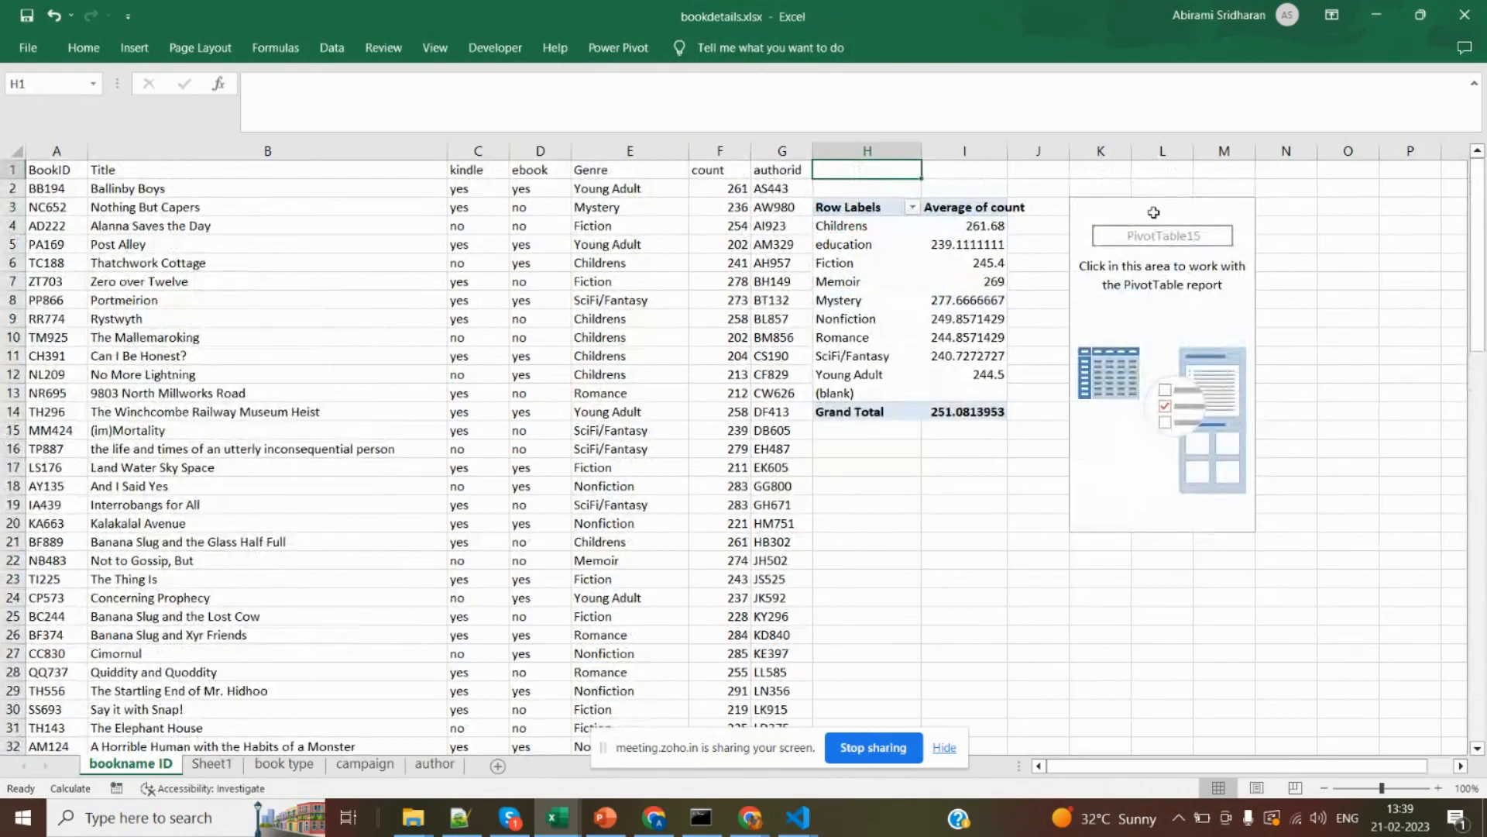
# Add the ebook, Genre and count fields to the empty PivotTable at K3.
pyautogui.moveTo(1158, 207); pyautogui.dragTo(1022, 364)
pyautogui.click(1100, 466)
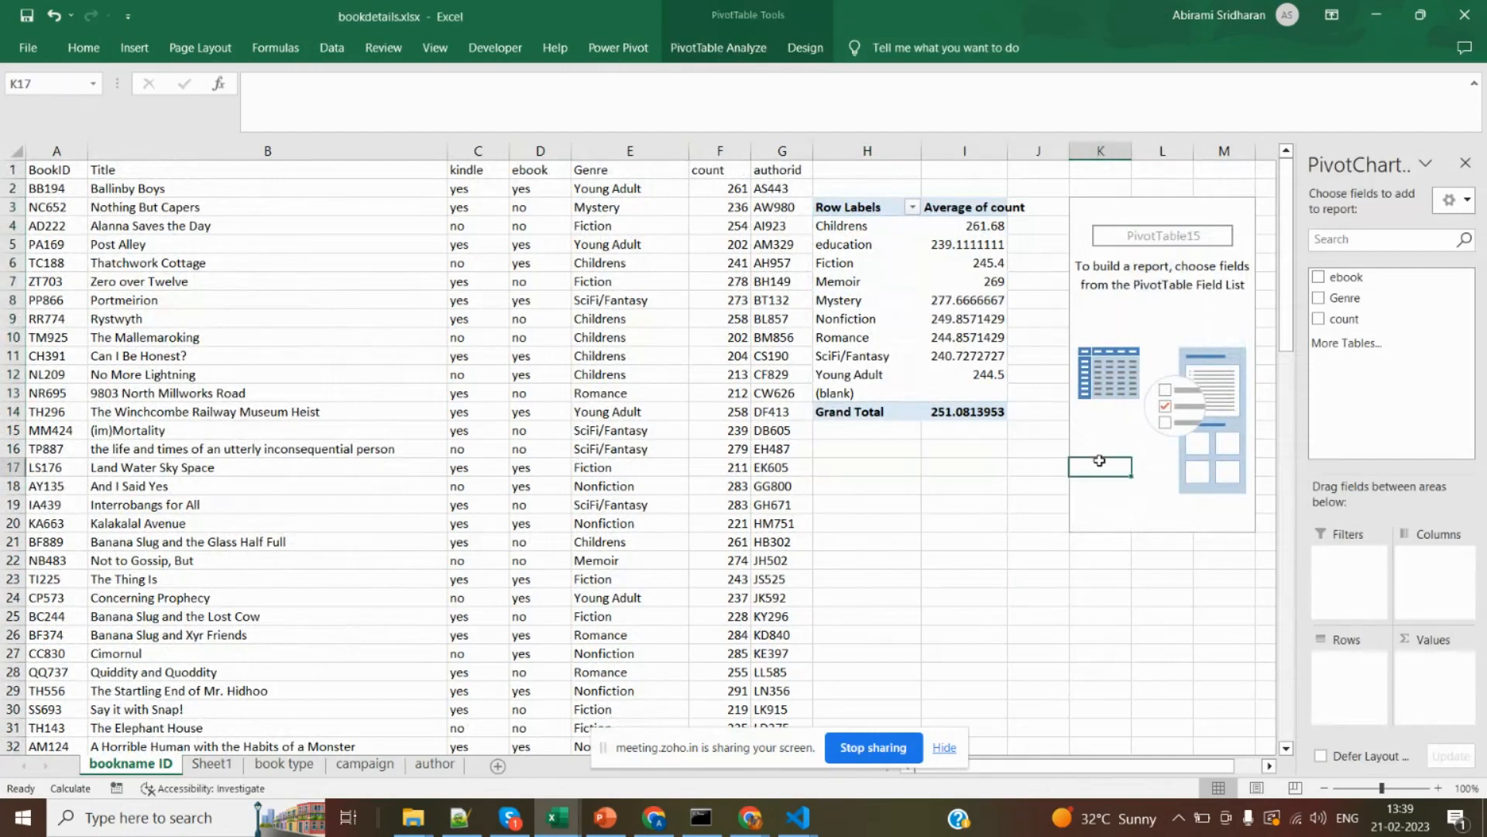
pyautogui.click(1162, 223)
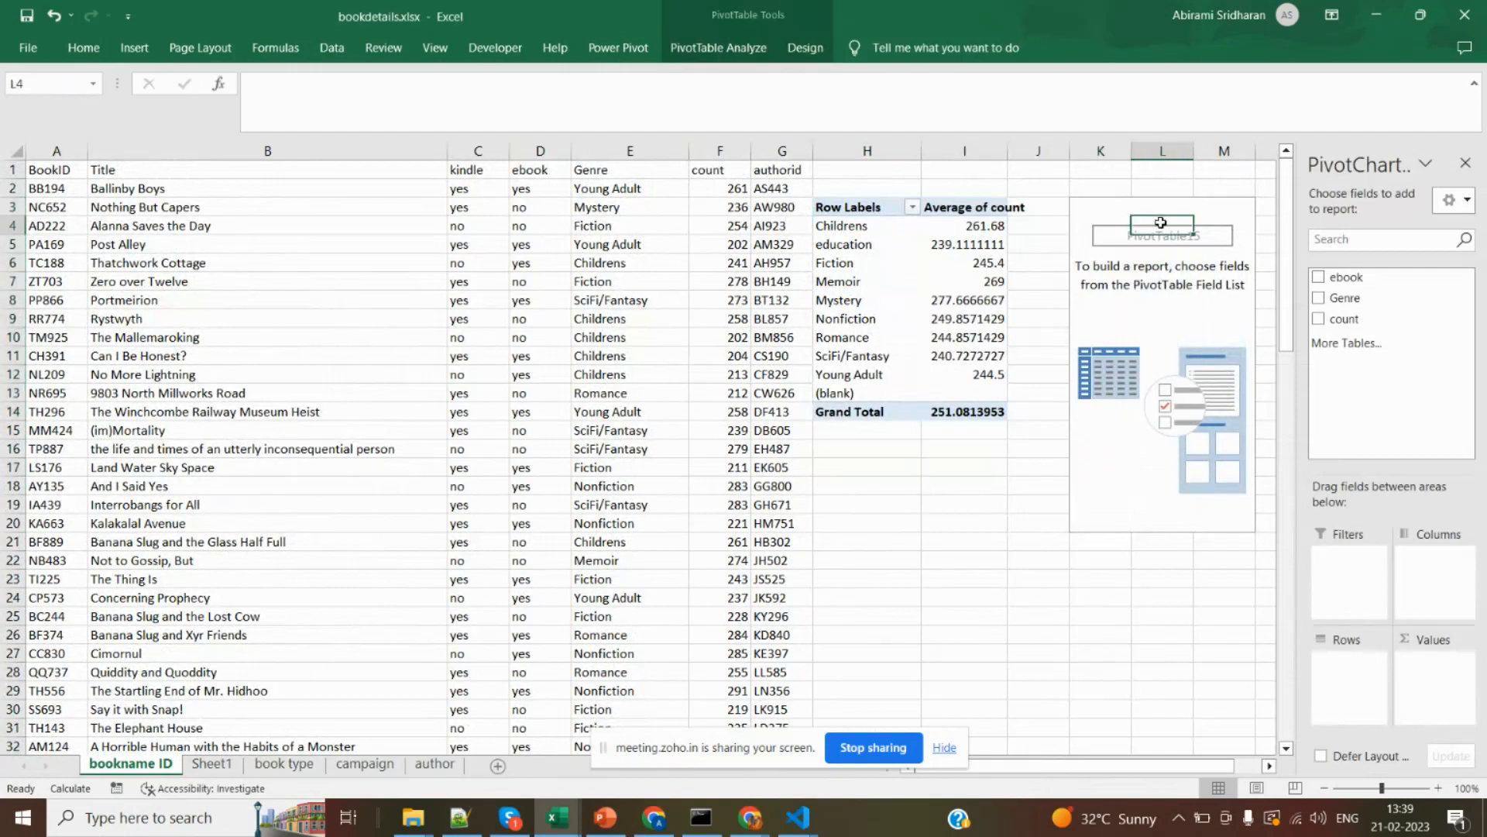
pyautogui.click(1319, 277)
pyautogui.click(1318, 298)
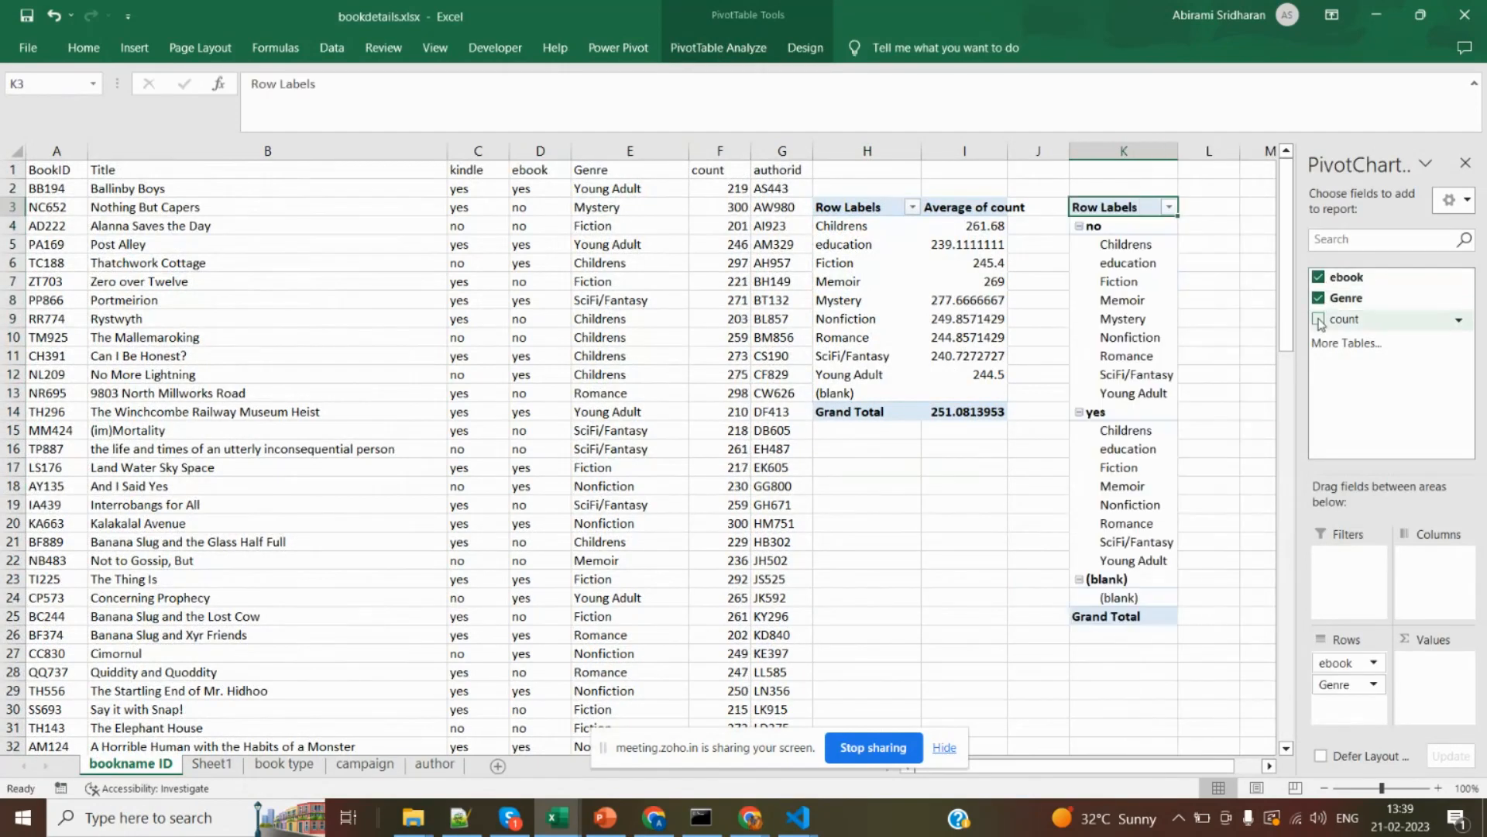
pyautogui.click(1320, 319)
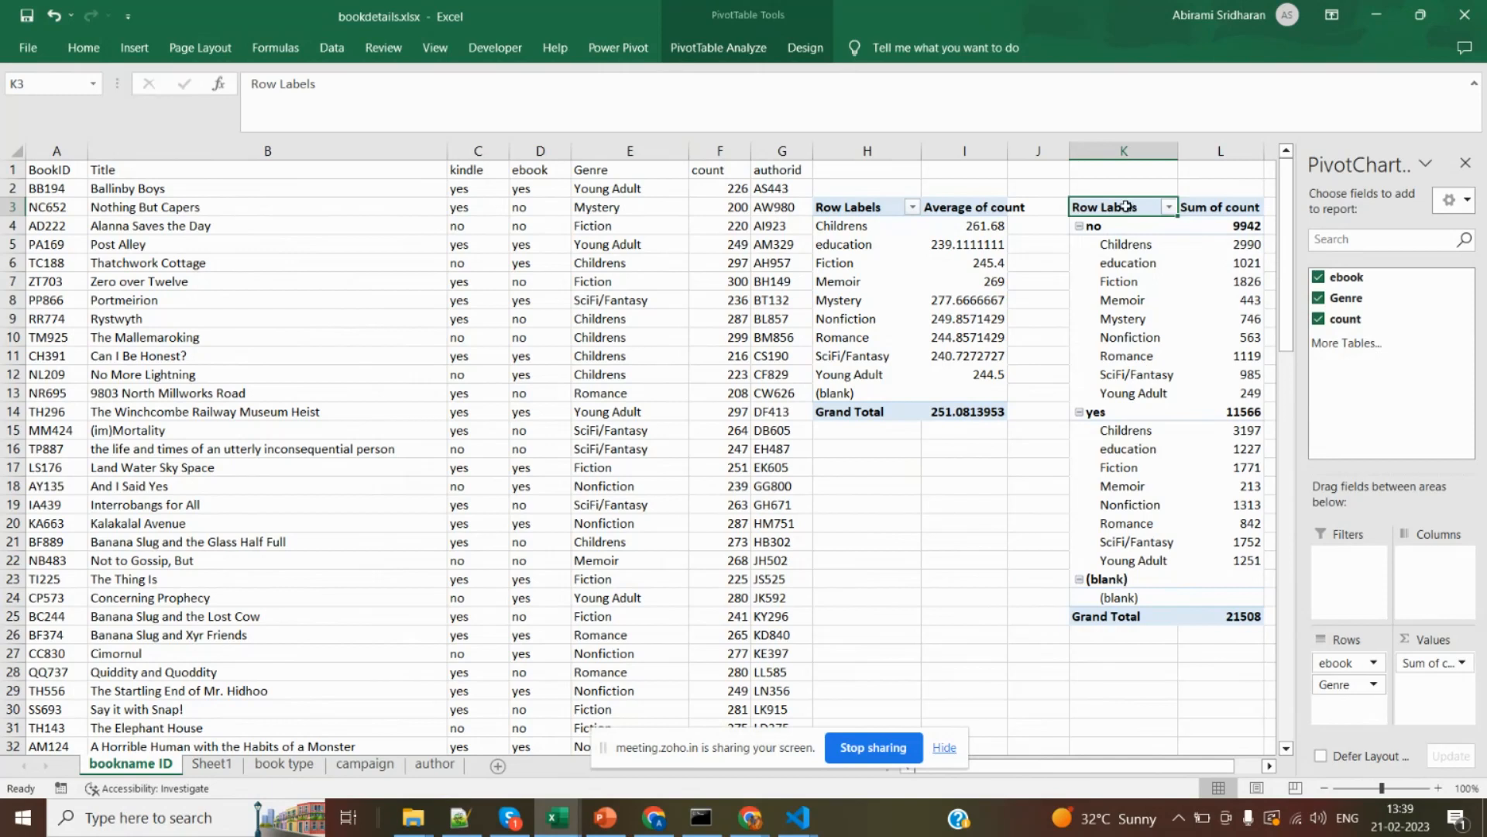
# Insert a 2-D pie chart from the new PivotTable, with K3:L22 selected.
pyautogui.hotkey('shift', 'Right')
pyautogui.hotkey('shift', 'Down')
pyautogui.hotkey('shift', 'Down')
pyautogui.hotkey('shift', 'Down')
pyautogui.hotkey('shift', 'Down')
pyautogui.hotkey('shift', 'Down')
pyautogui.hotkey('shift', 'Down')
pyautogui.hotkey('shift', 'Down')
pyautogui.hotkey('shift', 'Down')
pyautogui.hotkey('shift', 'Down')
pyautogui.hotkey('shift', 'Down')
pyautogui.hotkey('shift', 'Down')
pyautogui.hotkey('shift', 'Down')
pyautogui.hotkey('shift', 'Down')
pyautogui.hotkey('shift', 'Down')
pyautogui.hotkey('shift', 'Down')
pyautogui.hotkey('shift', 'Down')
pyautogui.hotkey('shift', 'Down')
pyautogui.hotkey('shift', 'Down')
pyautogui.hotkey('shift', 'Down')
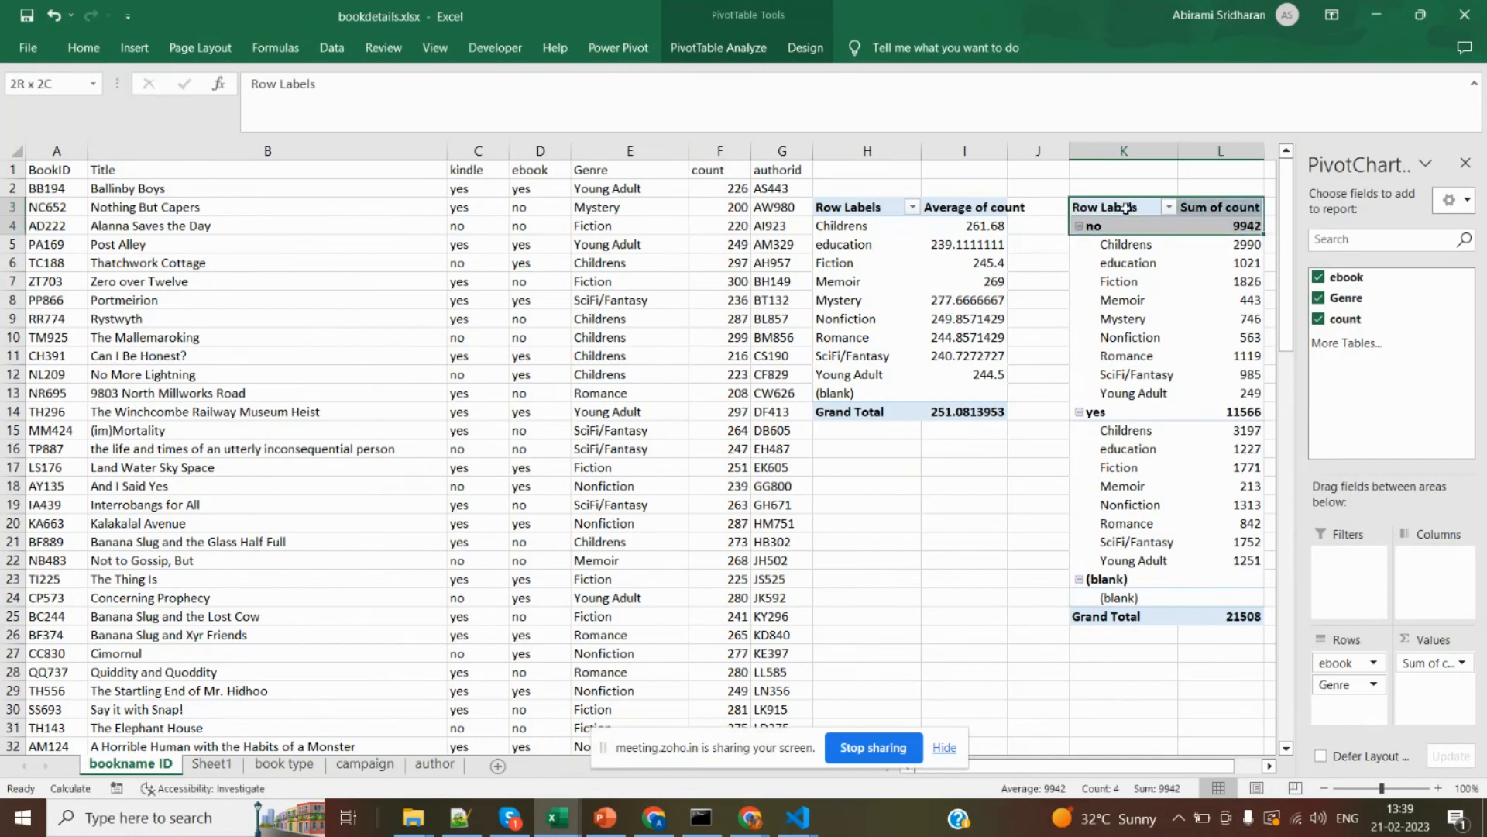
pyautogui.hotkey('shift', 'Down')
pyautogui.hotkey('shift', 'Up')
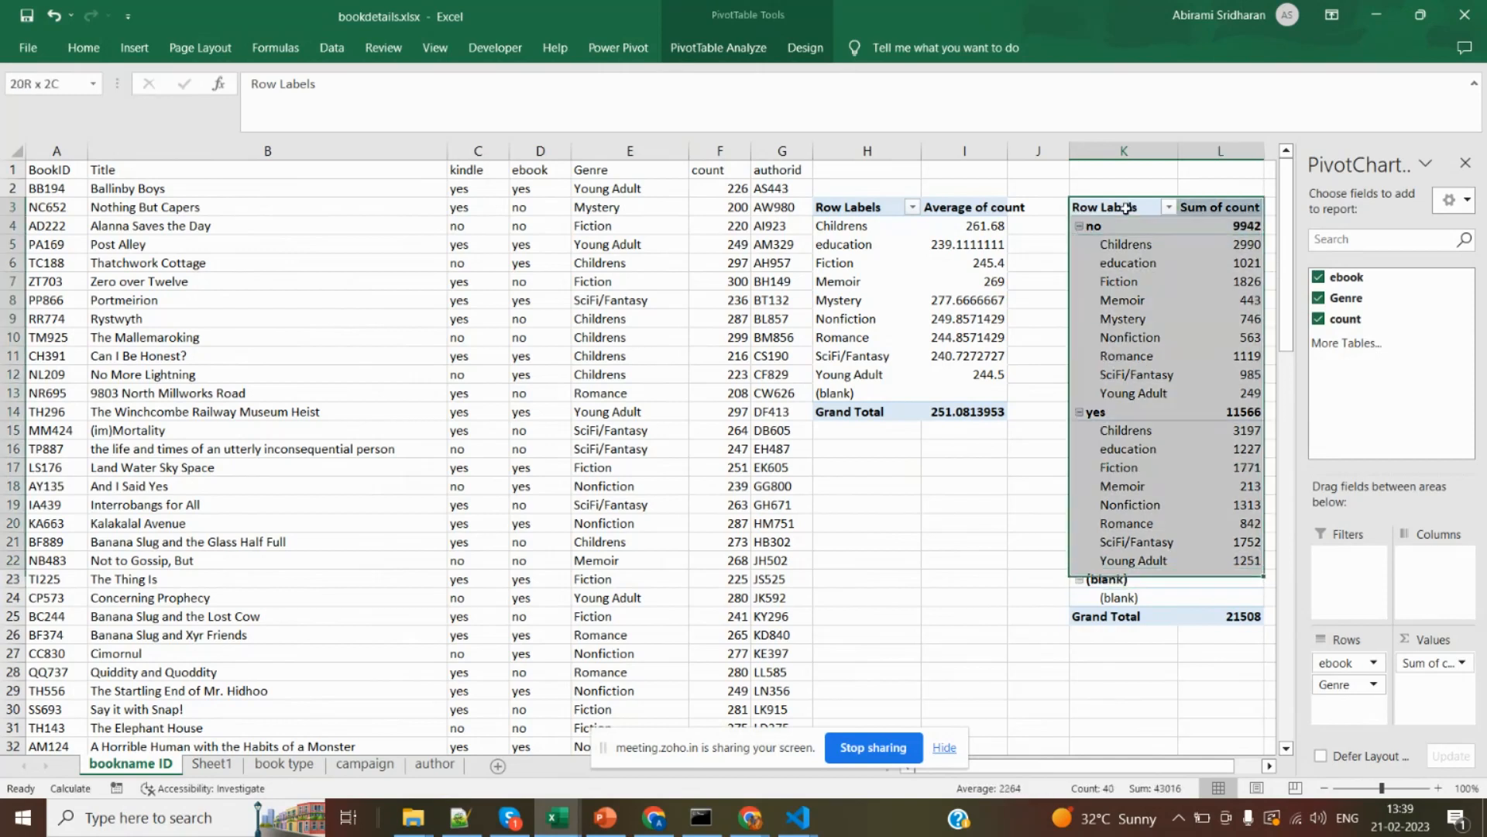
pyautogui.click(134, 48)
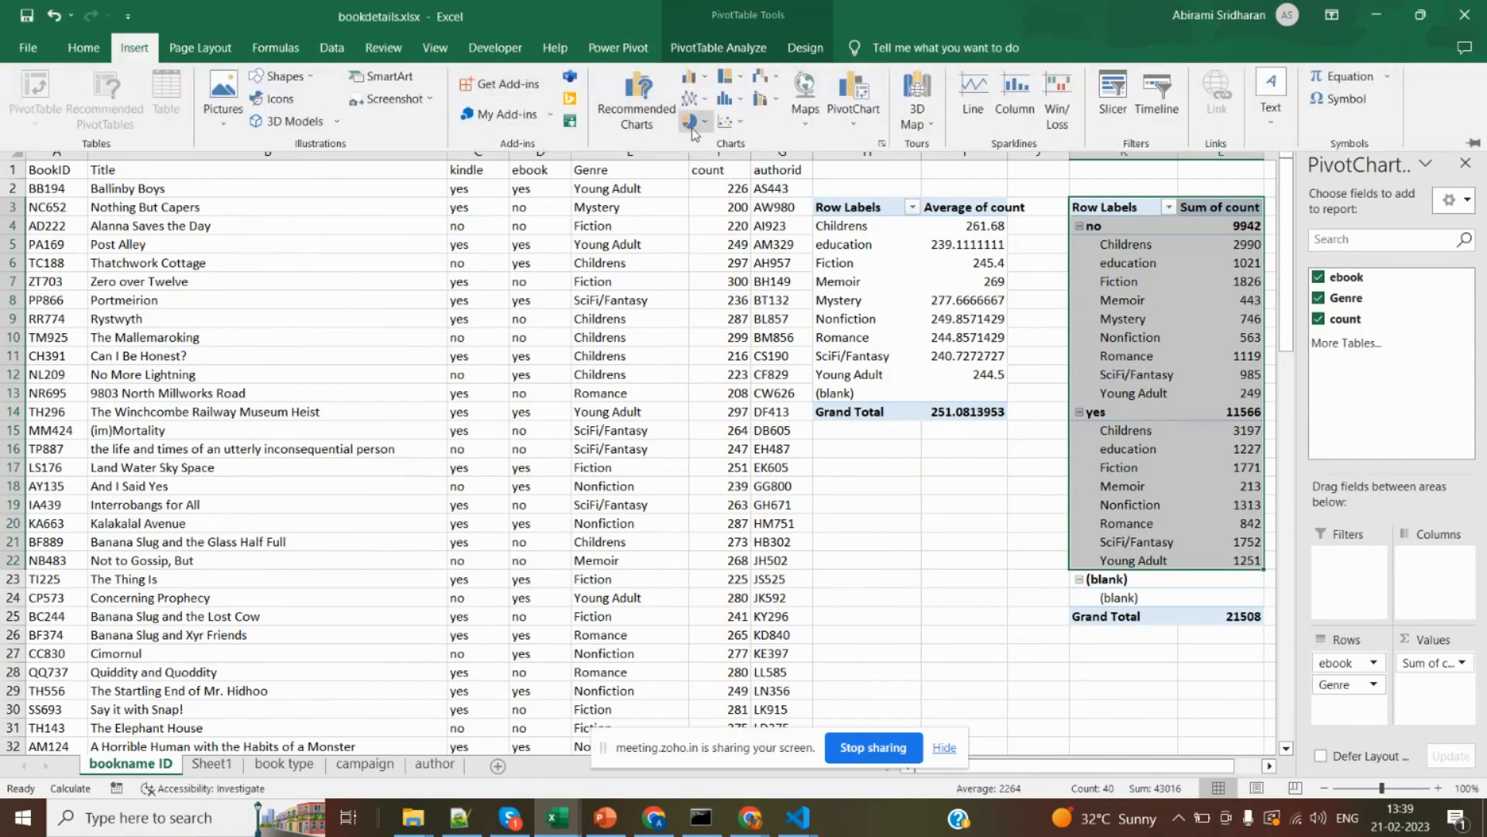
pyautogui.click(691, 124)
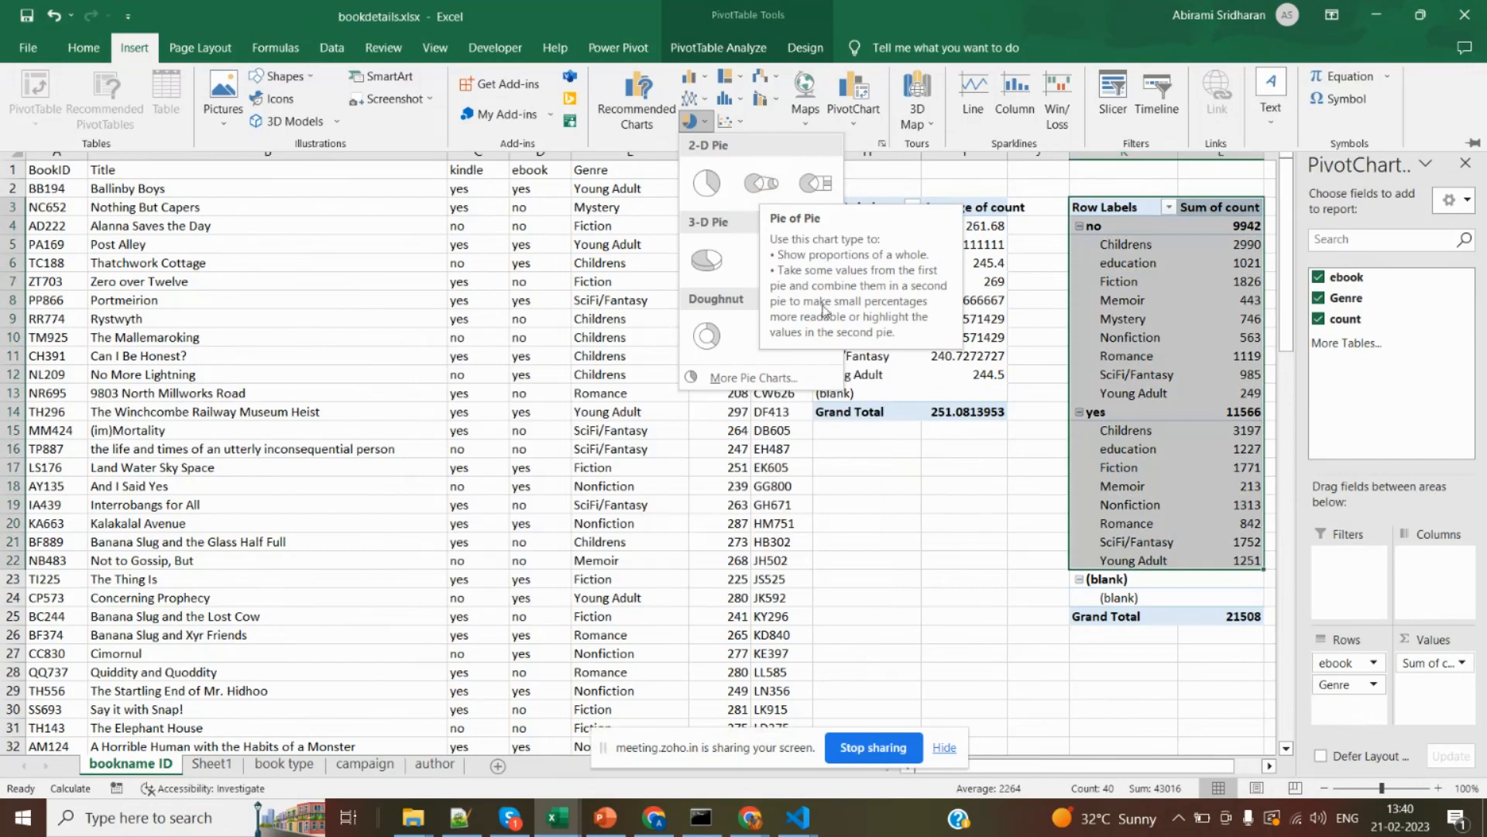
pyautogui.click(709, 182)
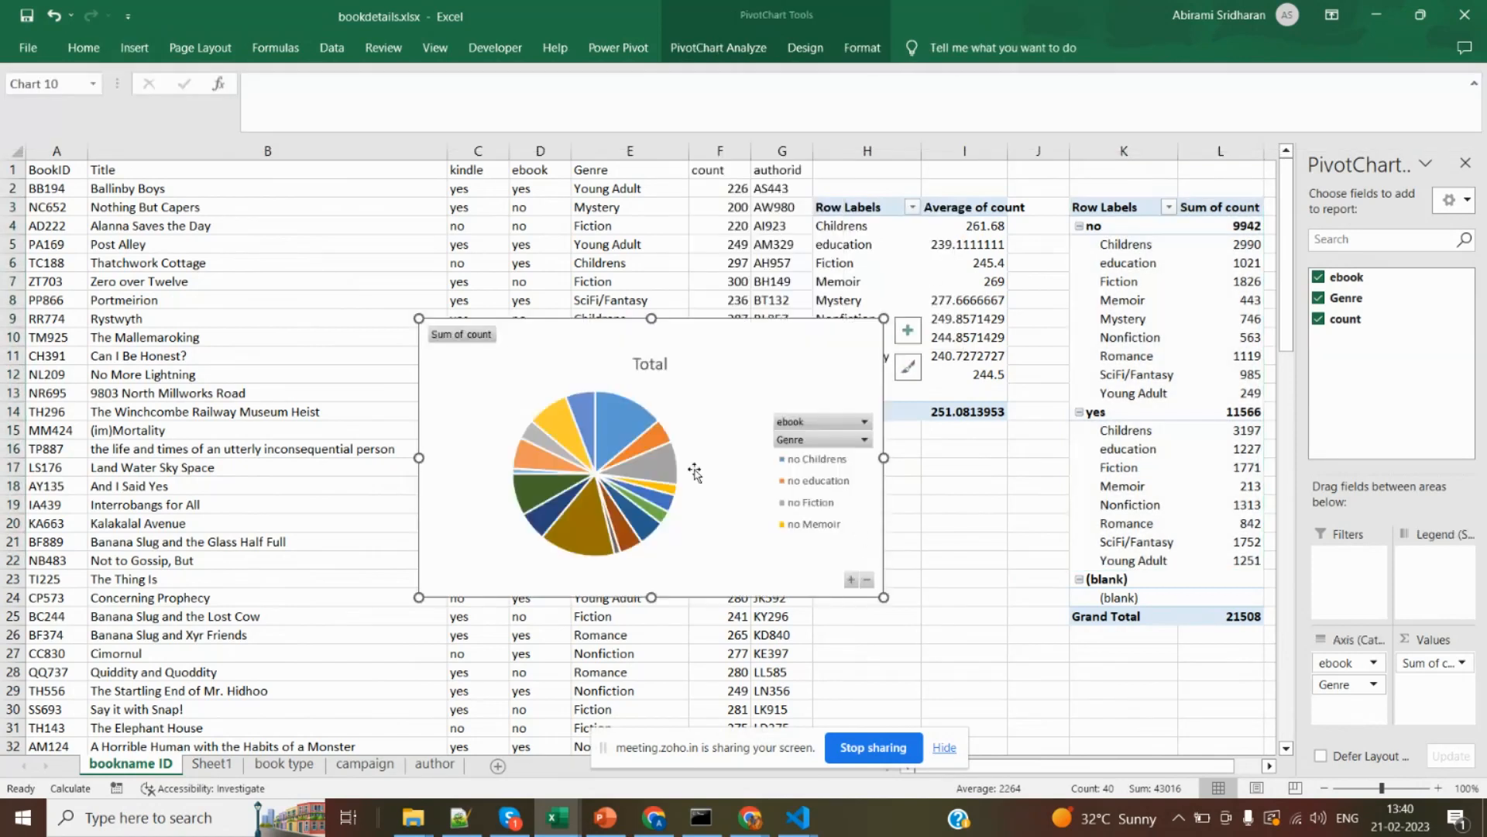
# Compare the pie slices with the PivotTable's Childrens row under ebook "no" and its sum of count.
pyautogui.moveTo(589, 425)
pyautogui.click(1133, 249)
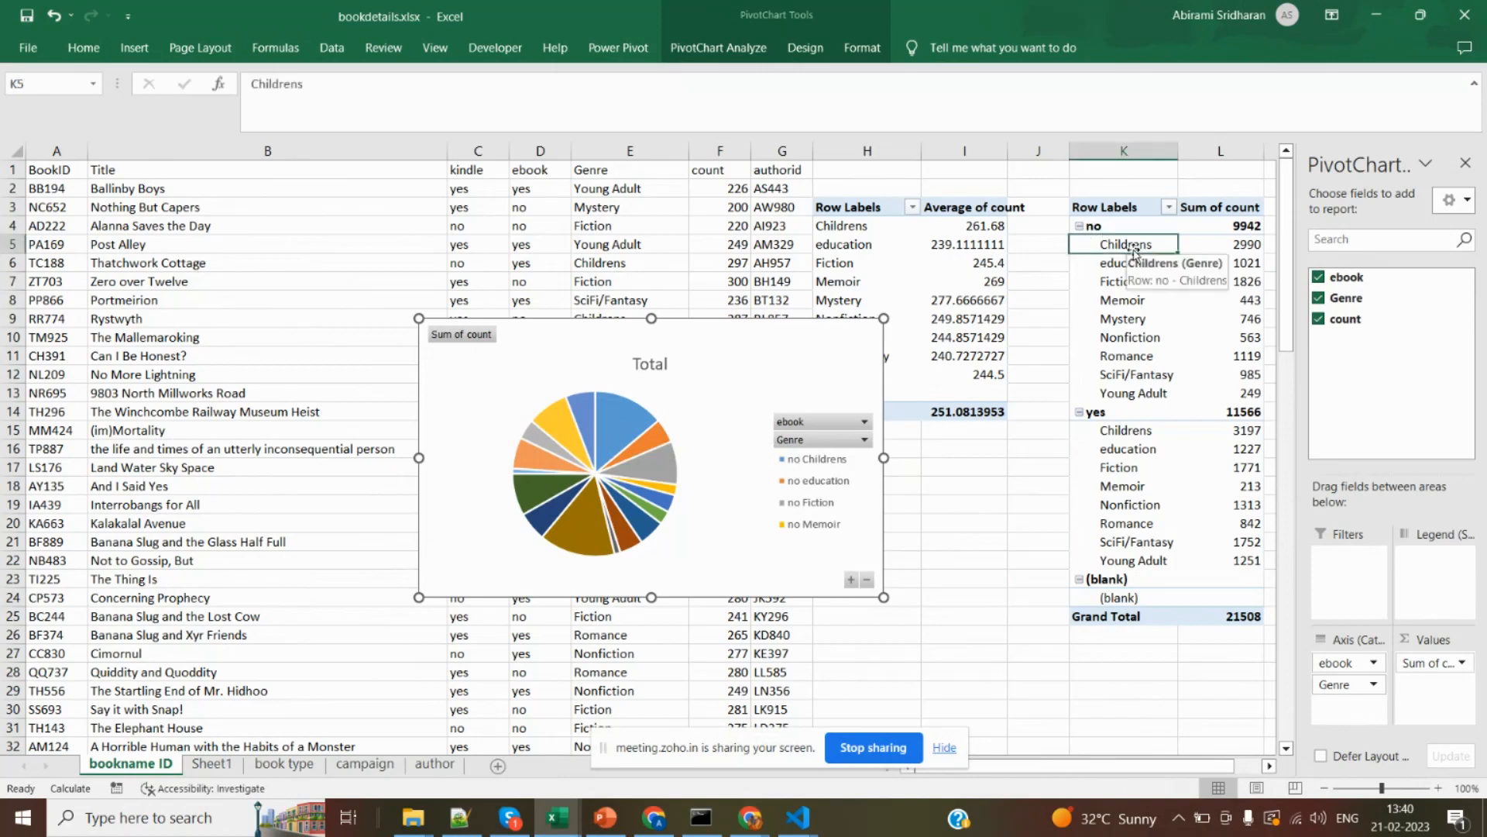
pyautogui.click(1236, 247)
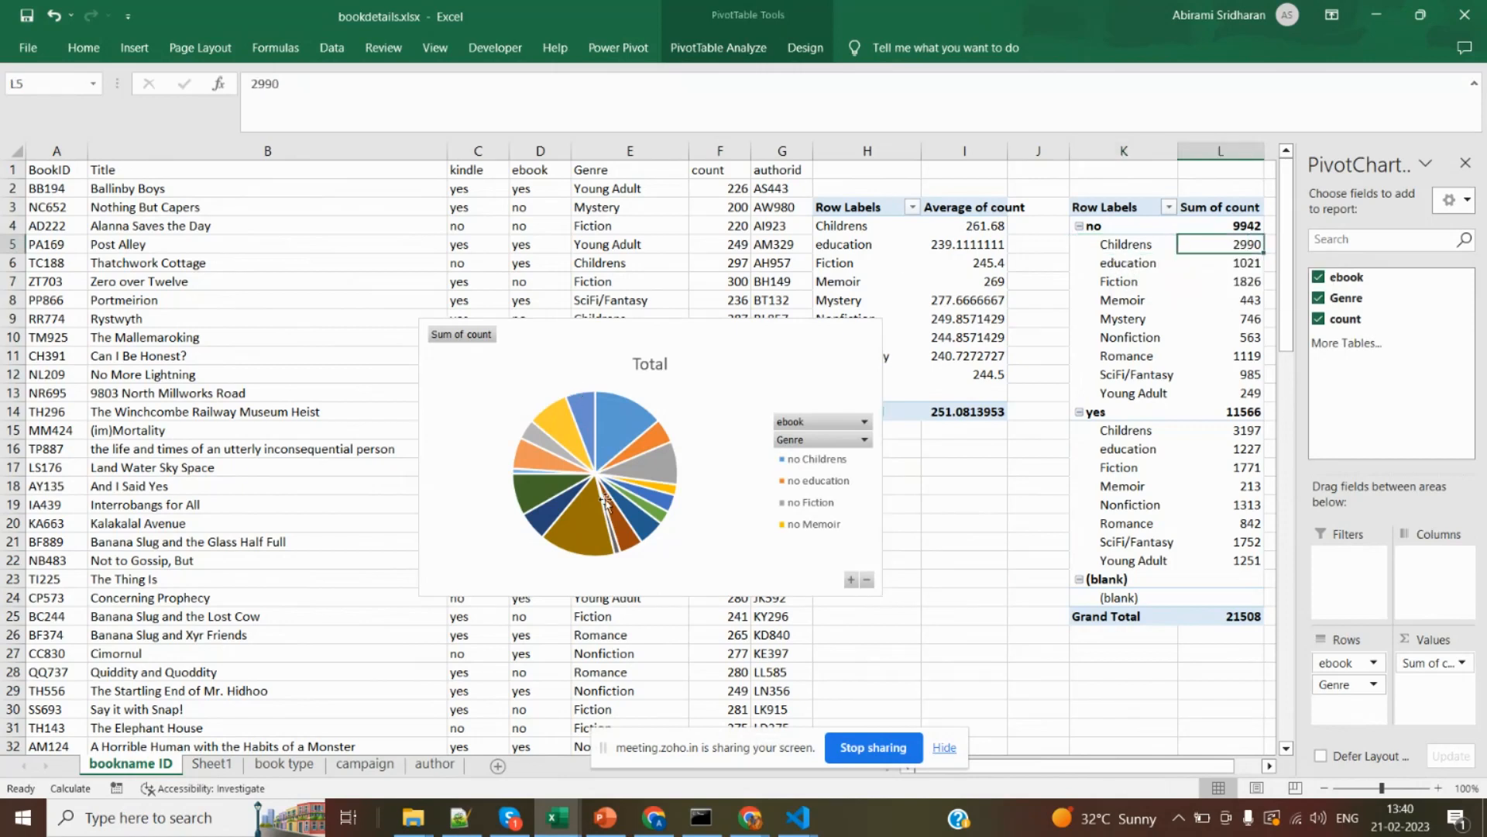
# Collapse the entire field in the pie chart down to the ebook groups and move the chart nearer the PivotTable.
pyautogui.click(851, 583)
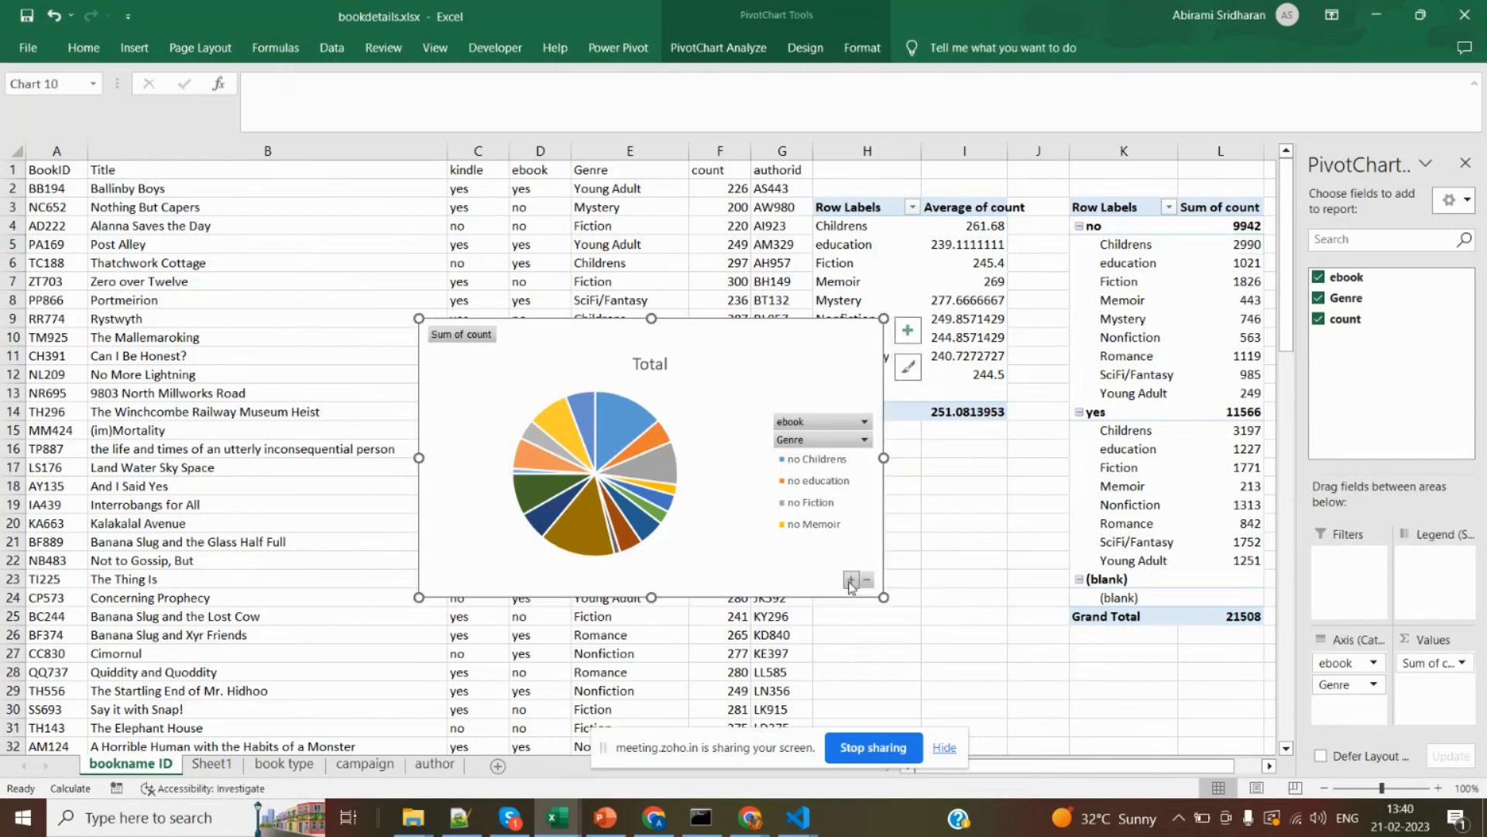
pyautogui.click(868, 581)
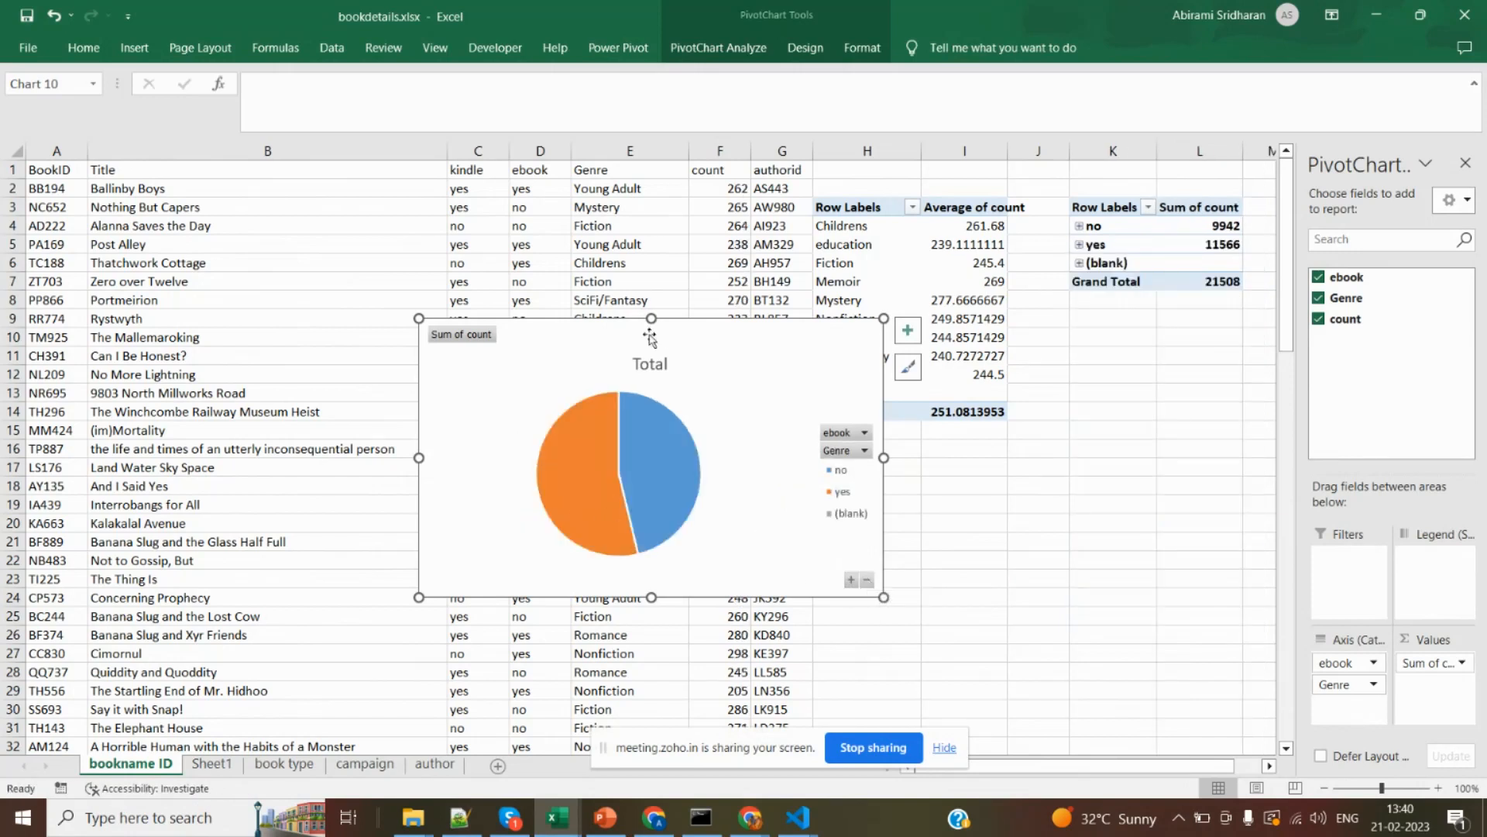
pyautogui.moveTo(638, 322); pyautogui.dragTo(876, 273)
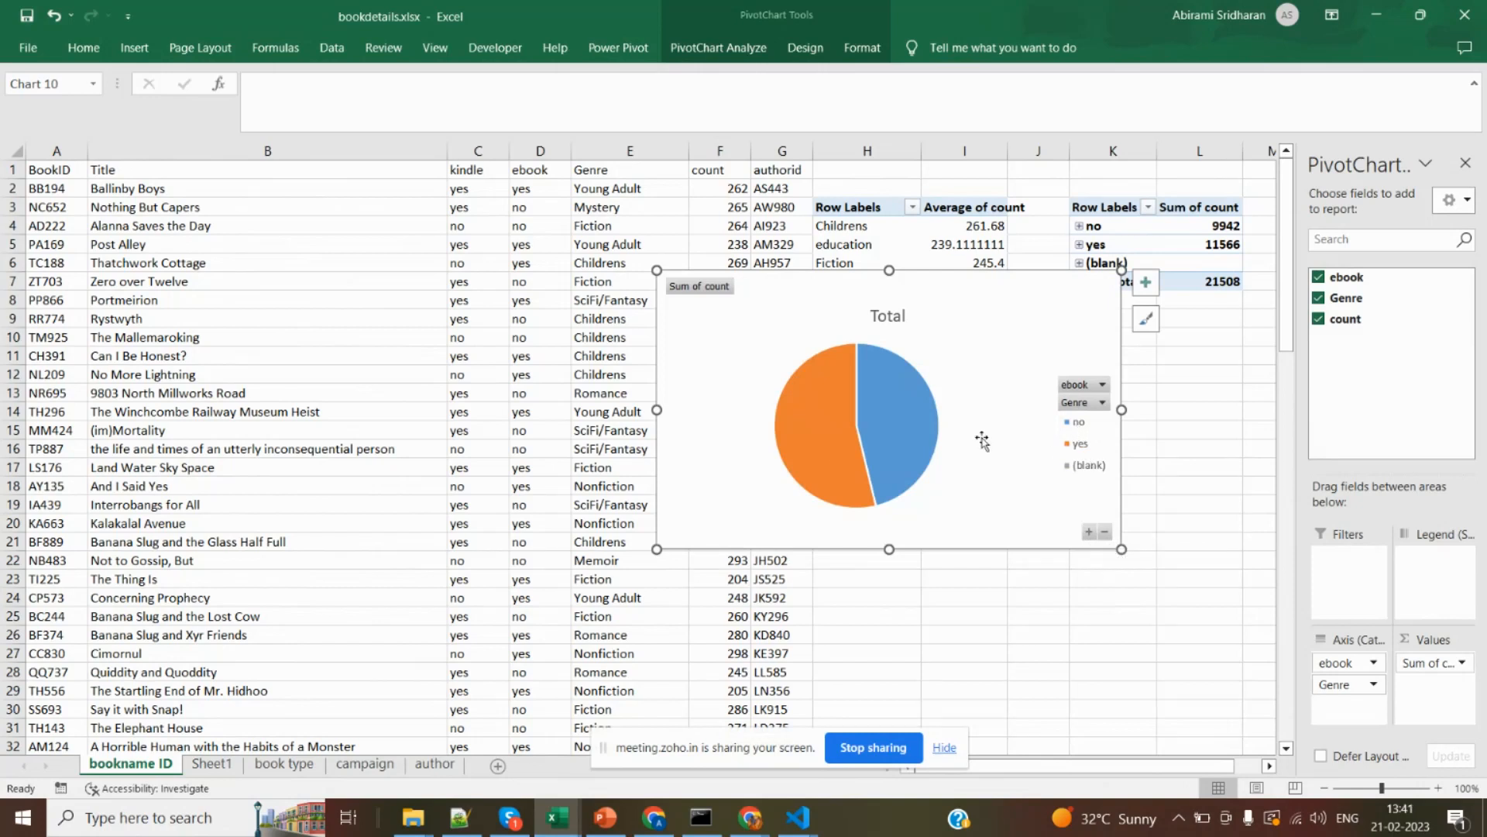
# Expand the pie chart's entire field to the genre level and move the chart below the Average of count PivotTable.
pyautogui.click(1088, 532)
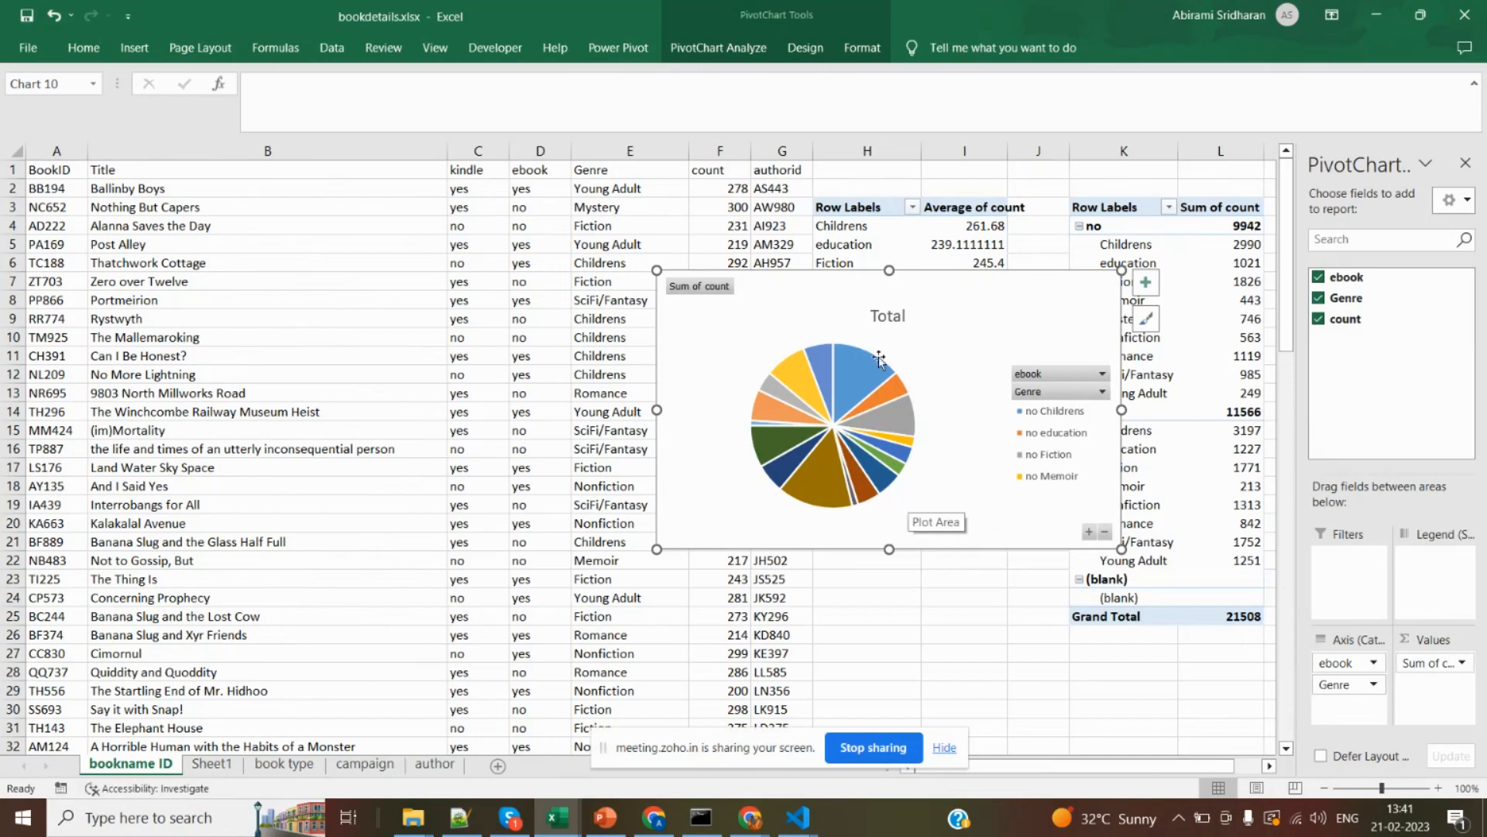
pyautogui.moveTo(839, 295); pyautogui.dragTo(980, 476)
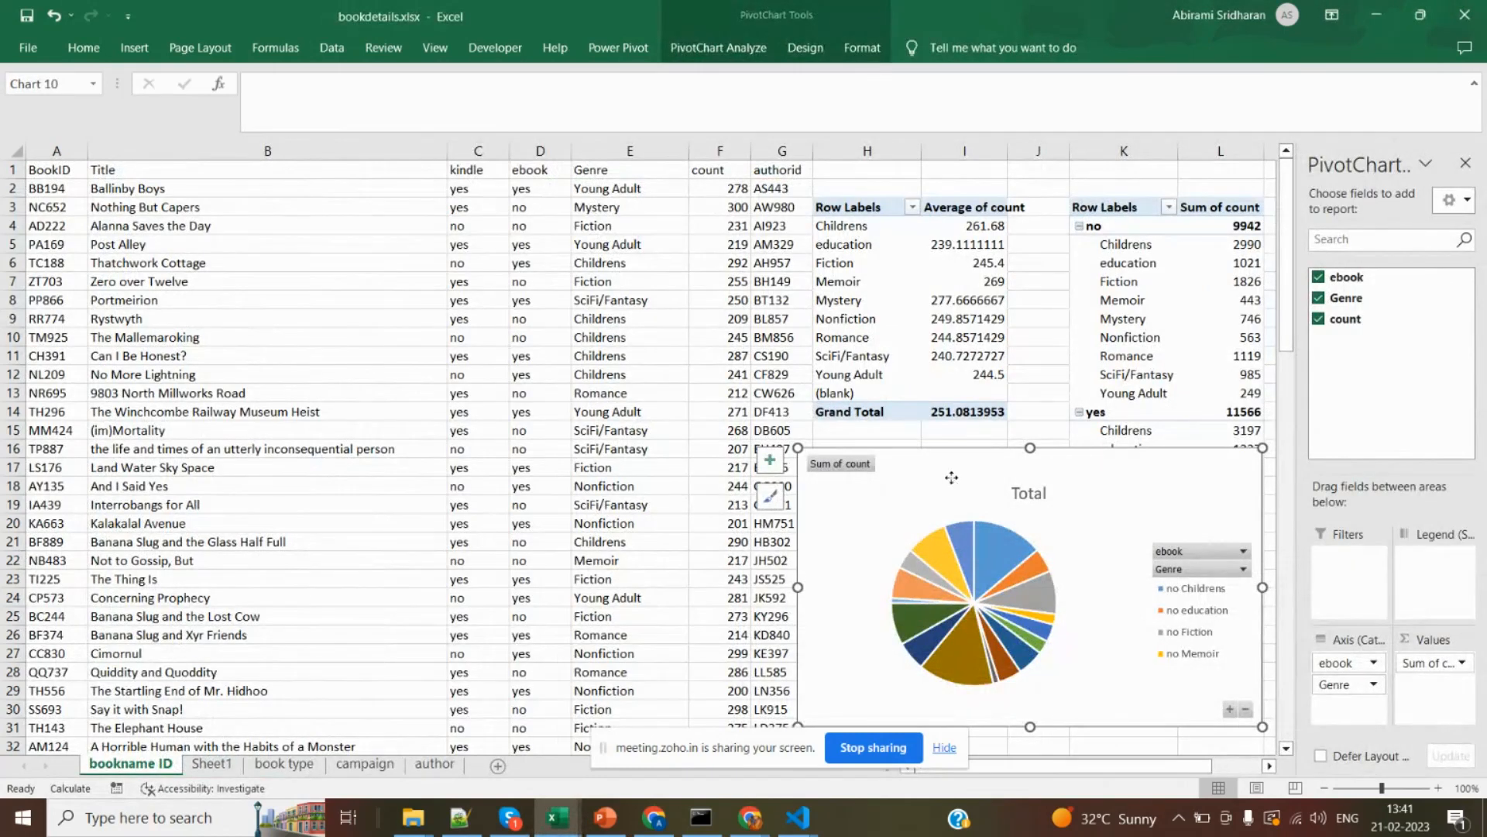
# Delete the pie chart and clear both PivotTables beside the book data in columns H to L.
pyautogui.press('Delete')
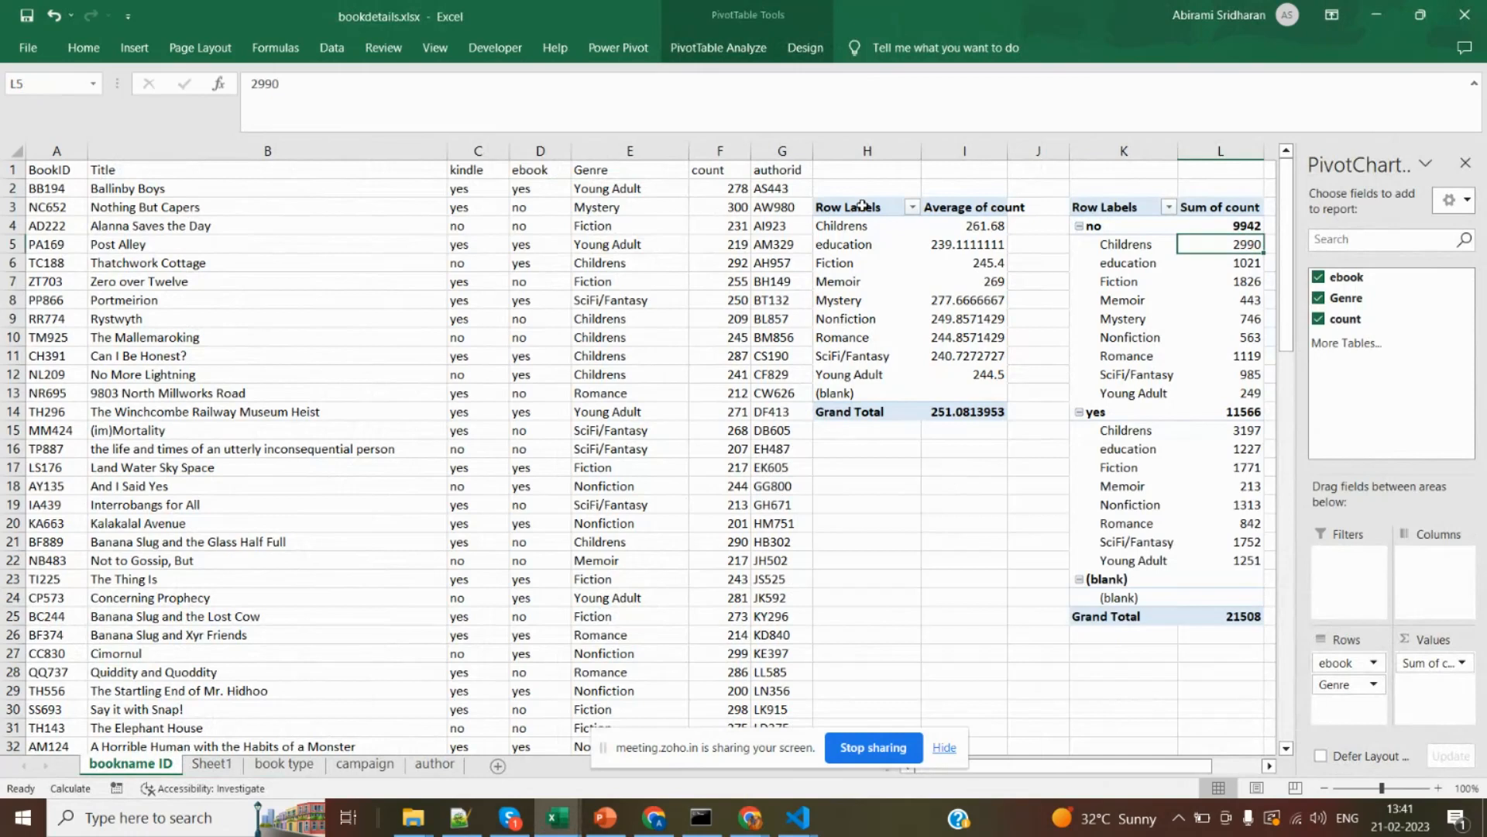
pyautogui.moveTo(863, 206); pyautogui.dragTo(1201, 612)
pyautogui.press('Delete')
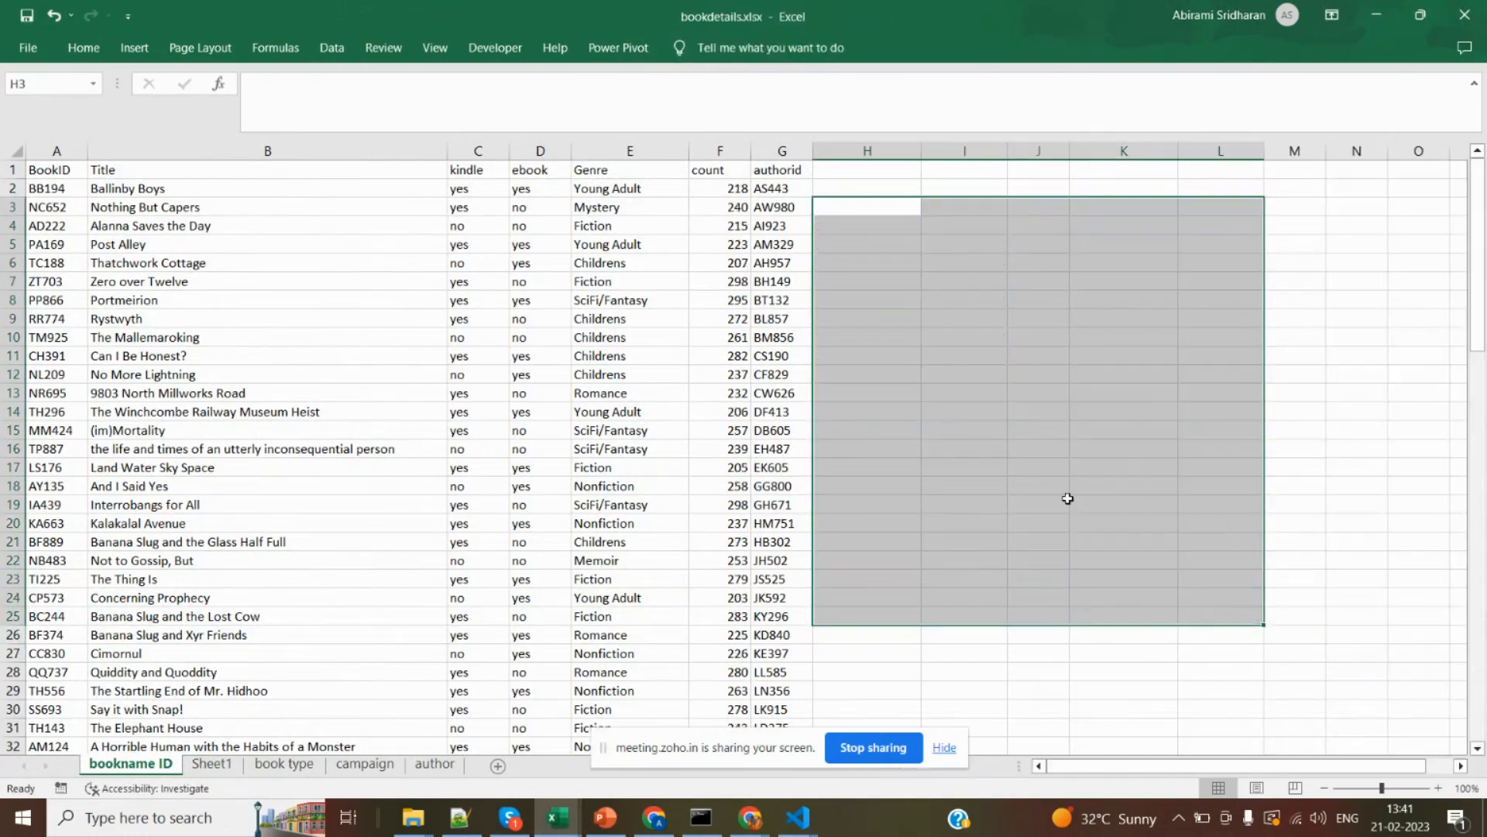
pyautogui.click(1043, 453)
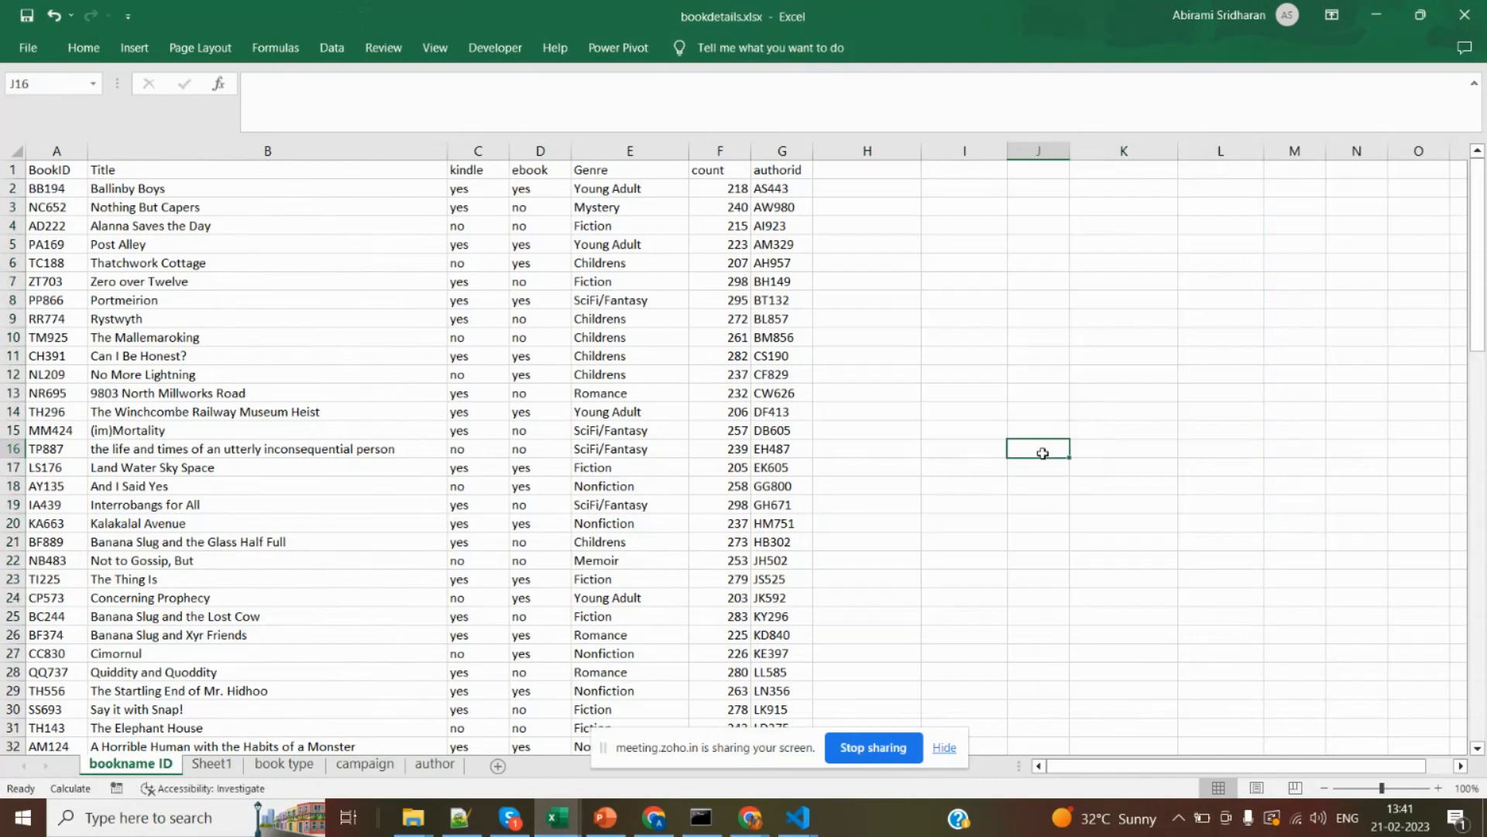
# Switch to the invoice-items_sale2020-11-02 workbook and select the inv_date column I and the loss column J in turn.
pyautogui.hotkey('alt', 'Tab')
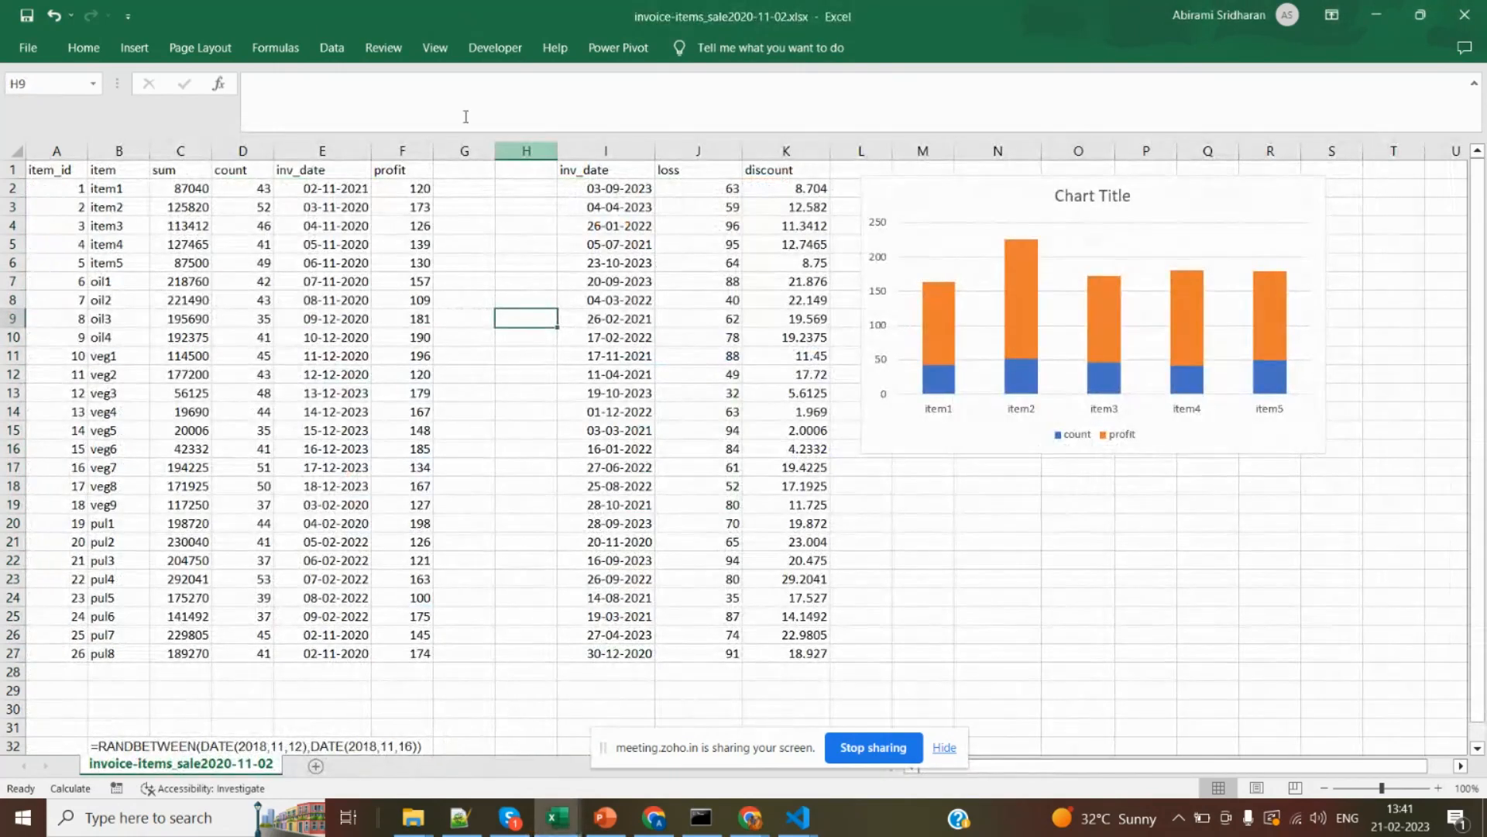
pyautogui.click(132, 48)
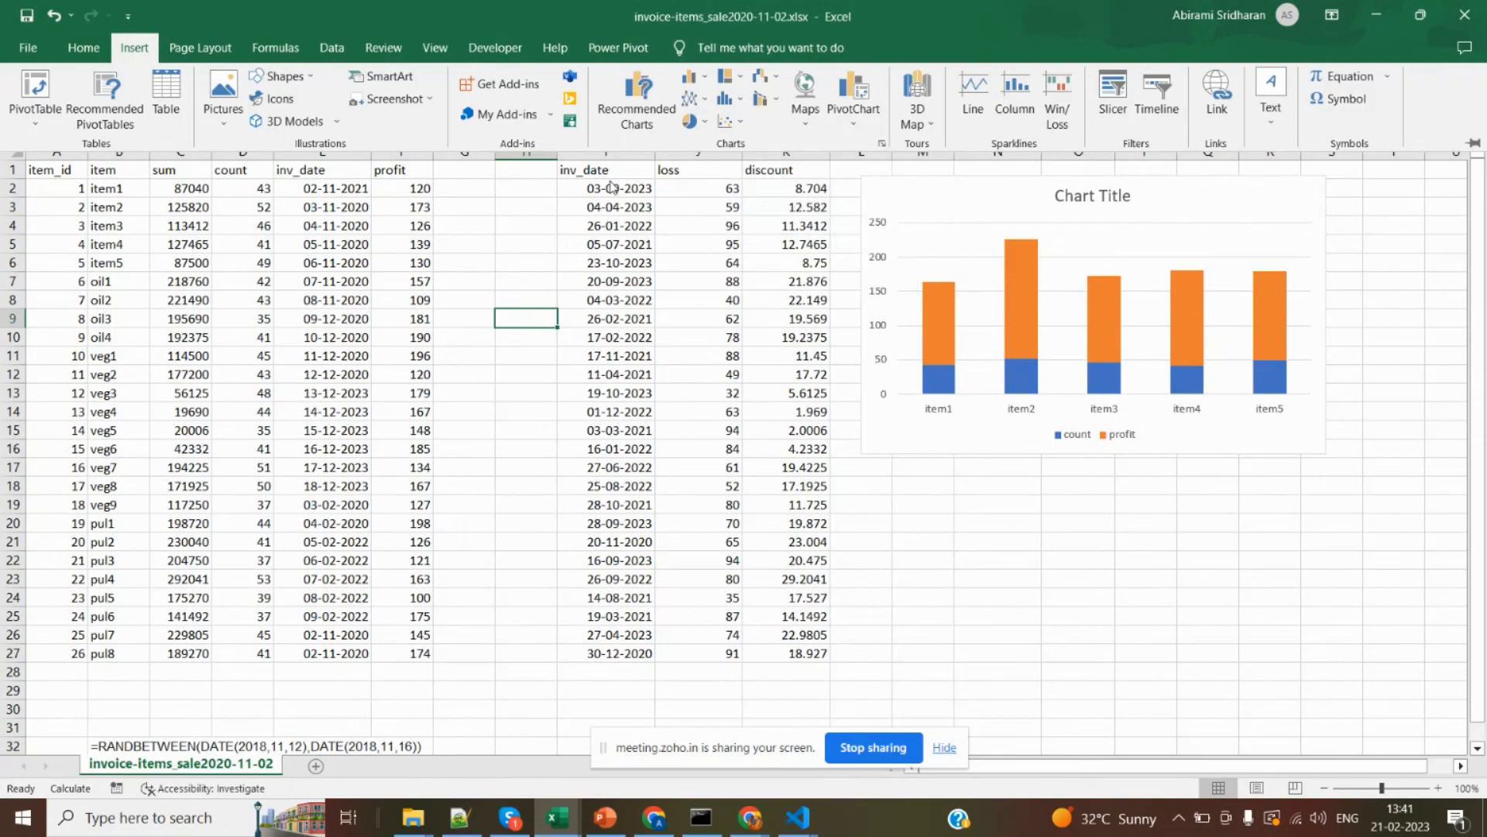
pyautogui.click(606, 159)
pyautogui.click(606, 151)
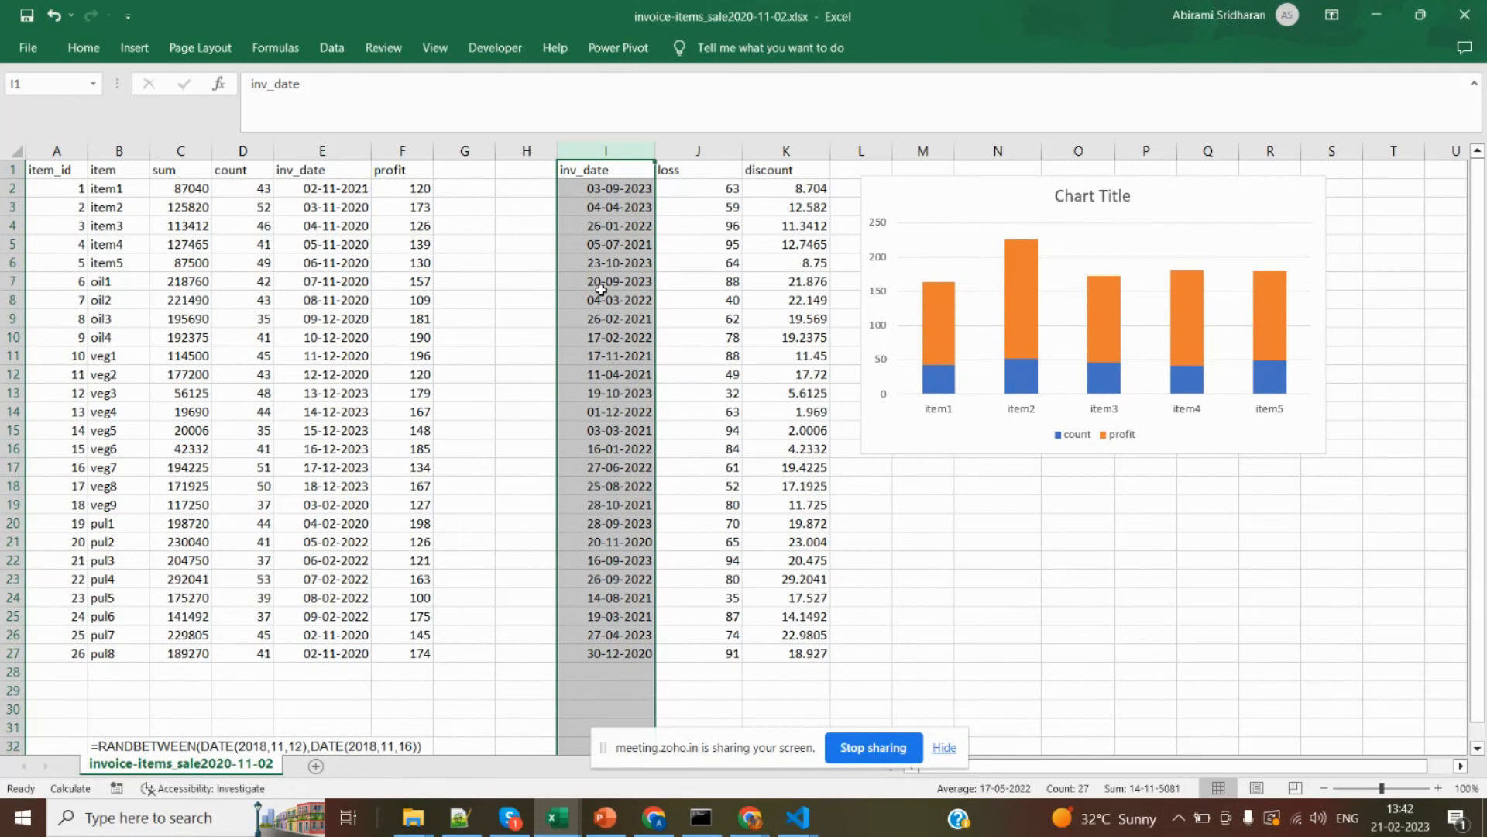
pyautogui.click(134, 48)
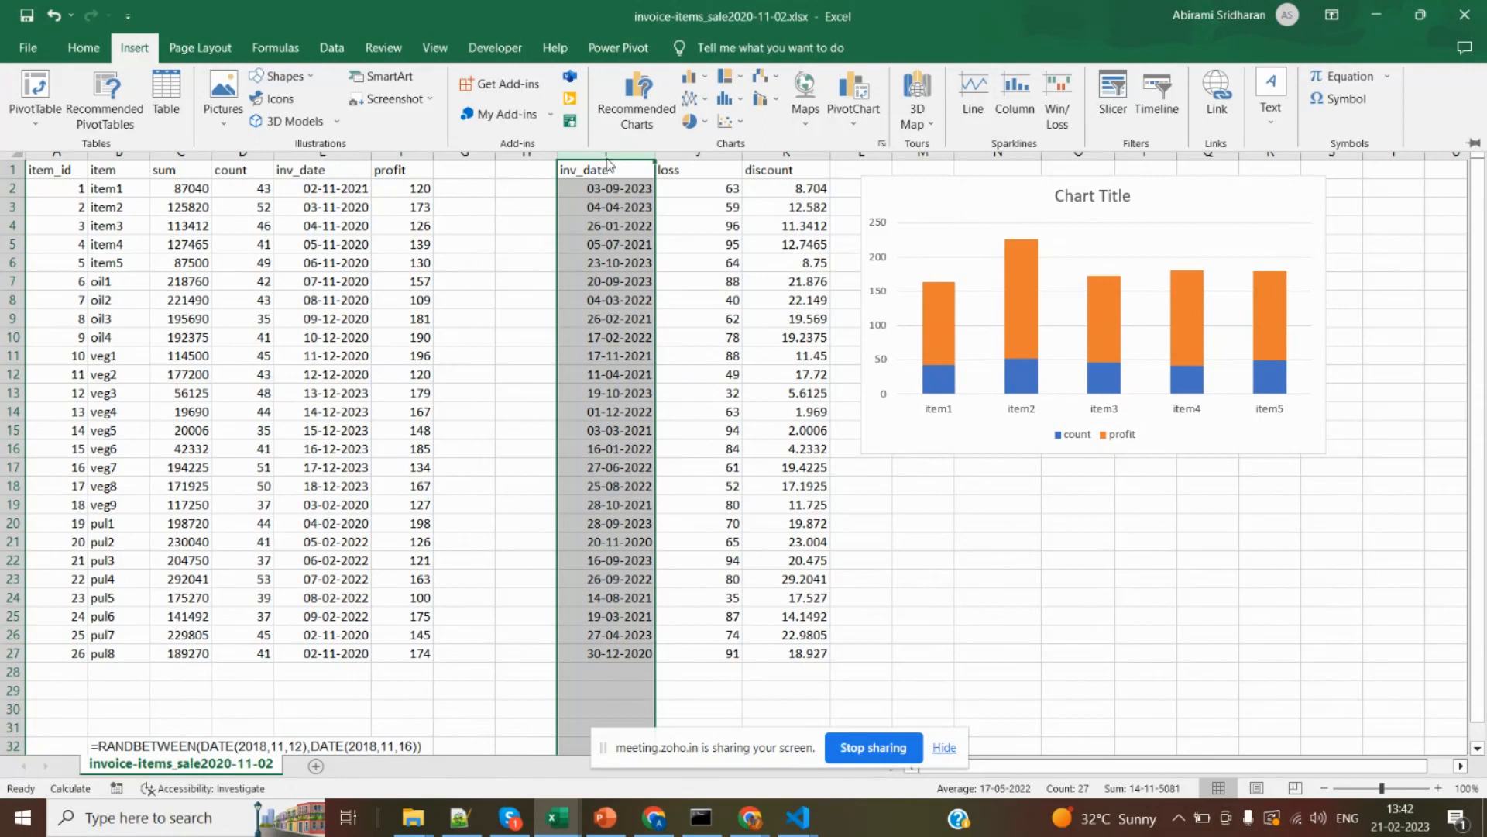
pyautogui.click(703, 163)
pyautogui.click(701, 154)
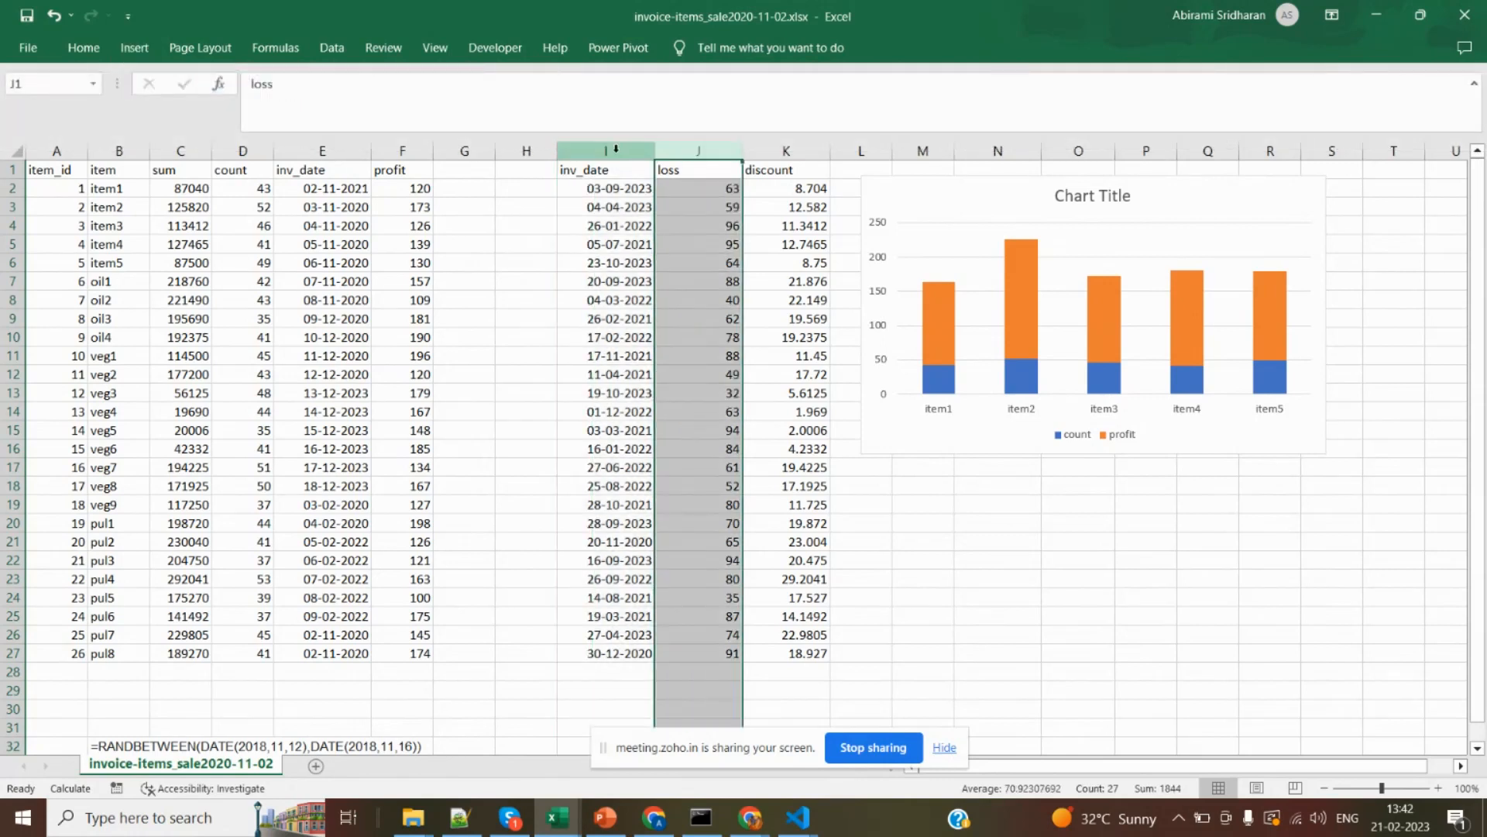
# Insert a Stacked Line with Markers chart from the inv_date and loss columns I and J.
pyautogui.click(616, 149)
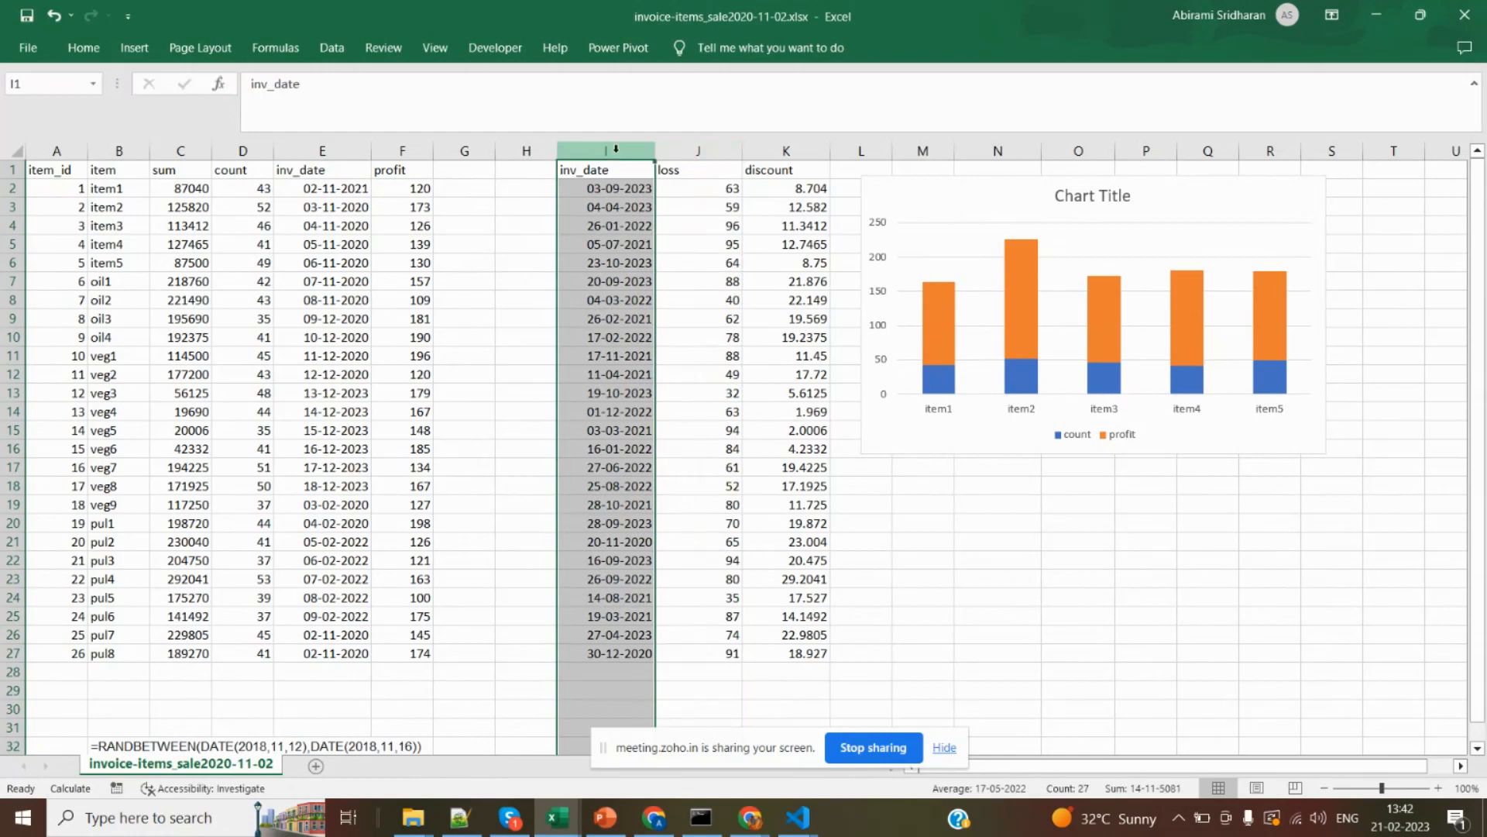
pyautogui.hotkey('shift', 'Right')
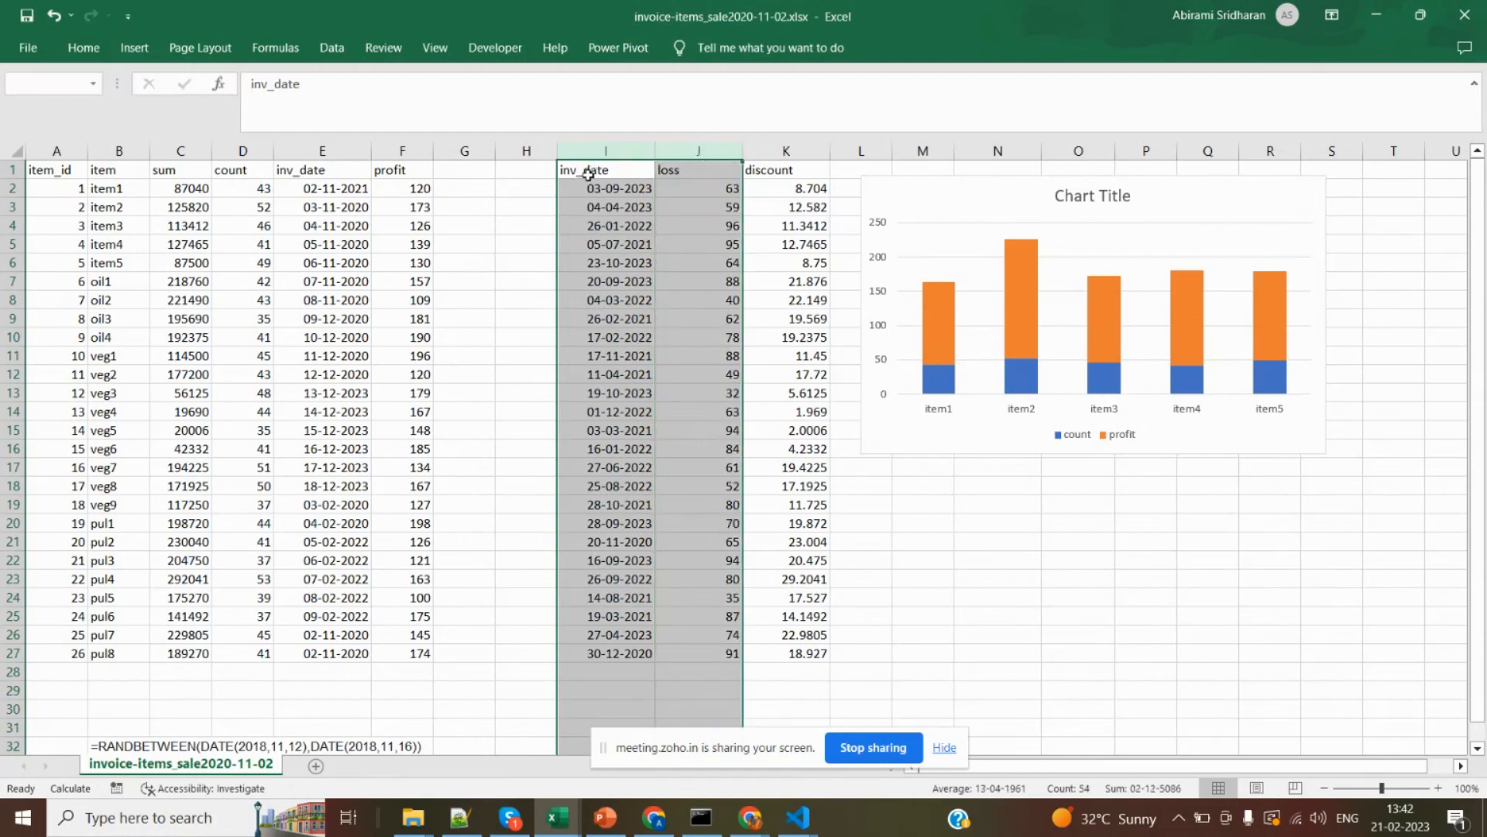
pyautogui.click(134, 47)
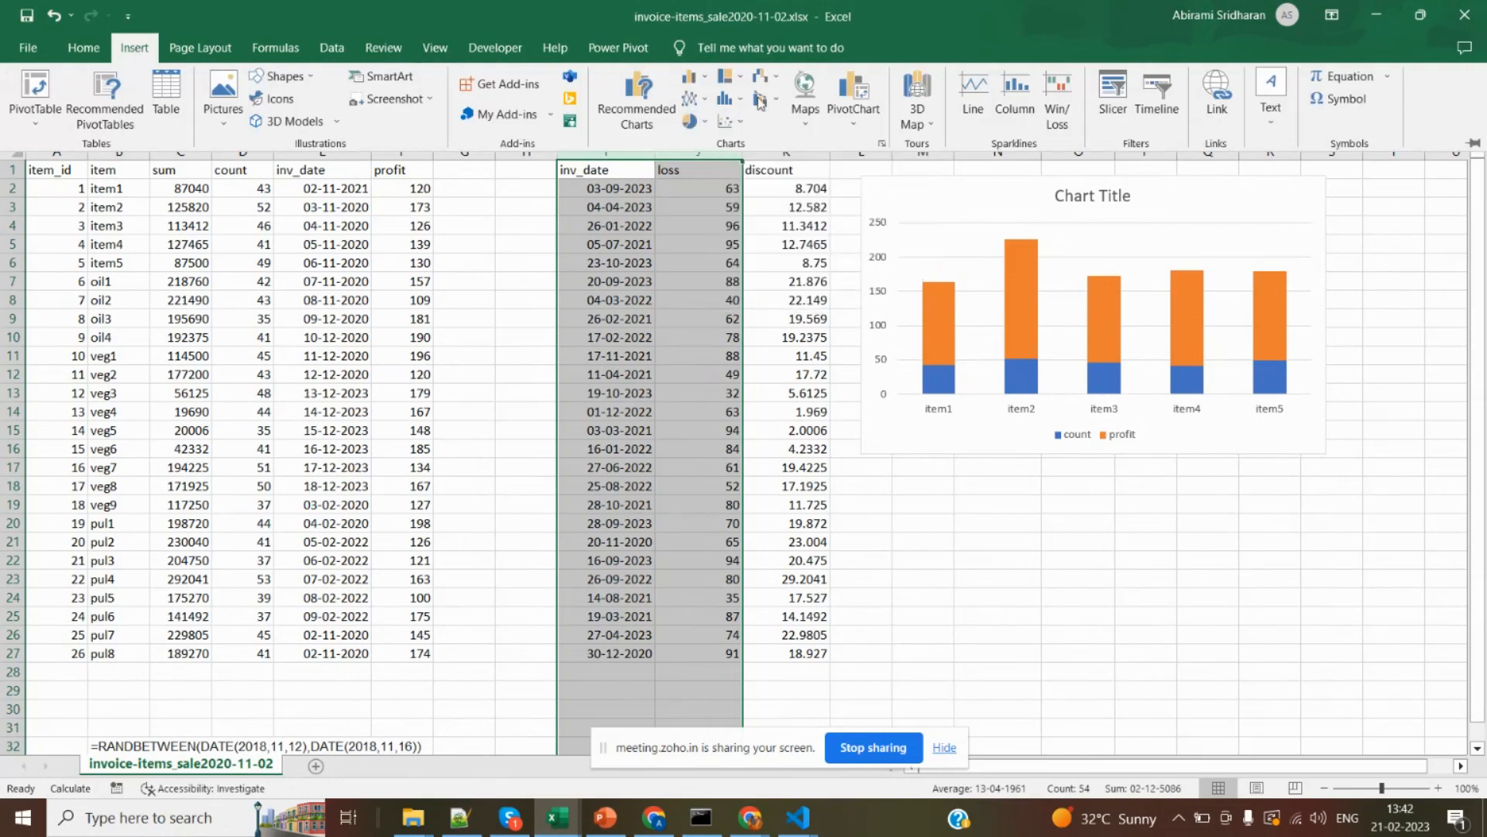
pyautogui.click(702, 99)
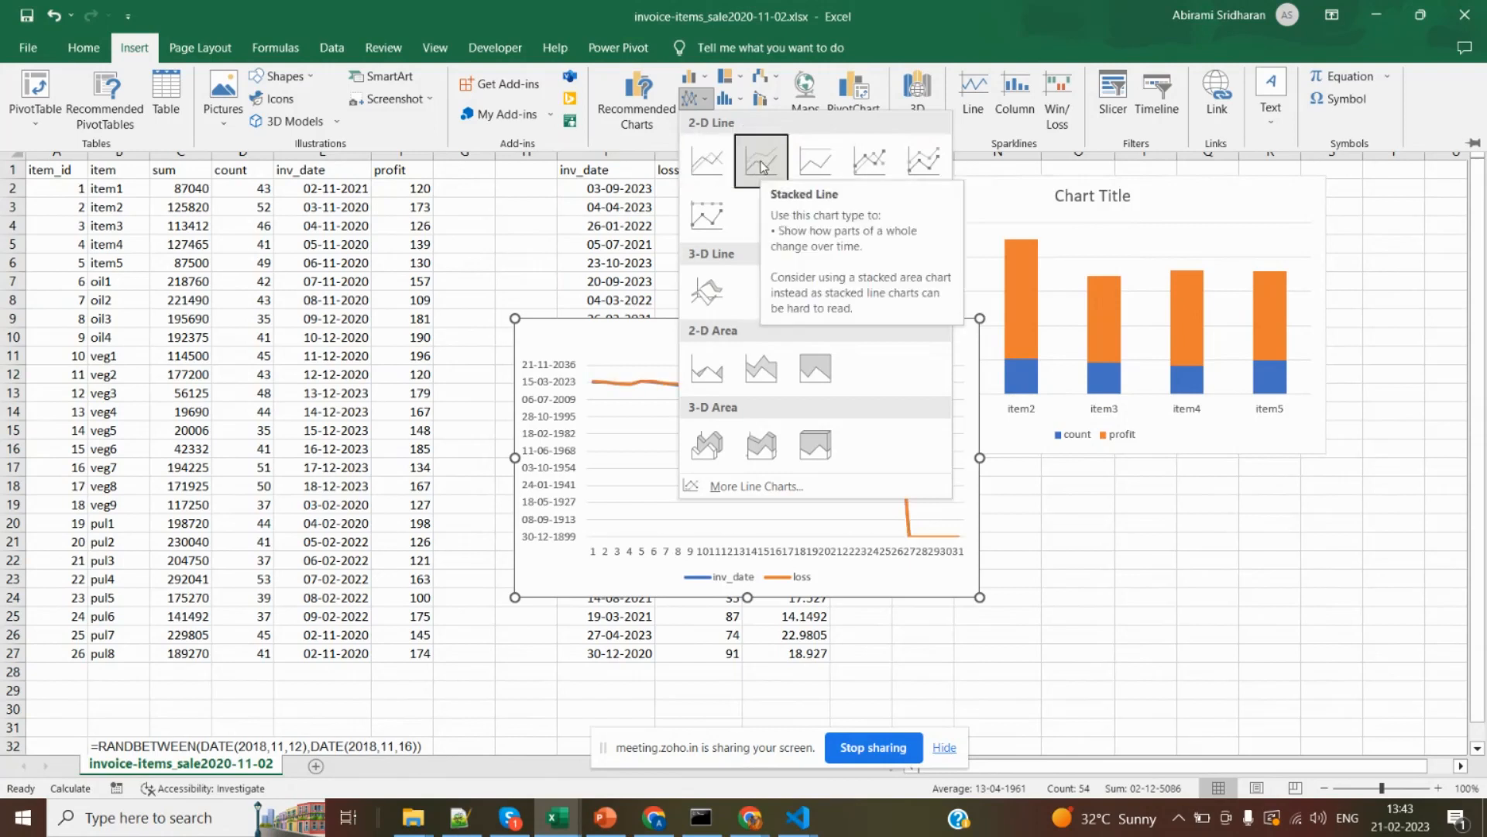
pyautogui.click(925, 162)
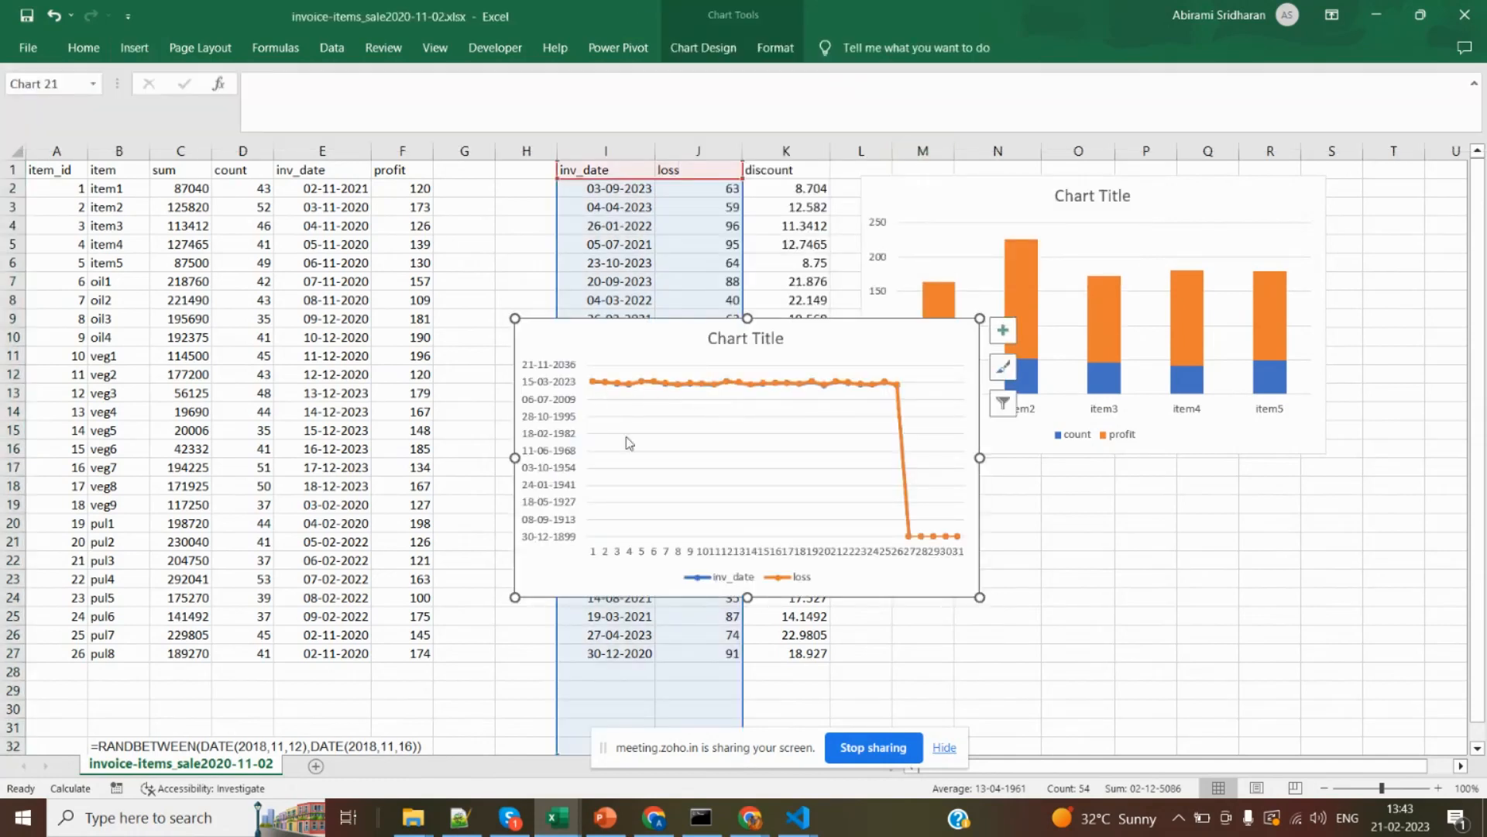
# Check the available chart elements of the stacked line chart and delete the chart.
pyautogui.click(606, 244)
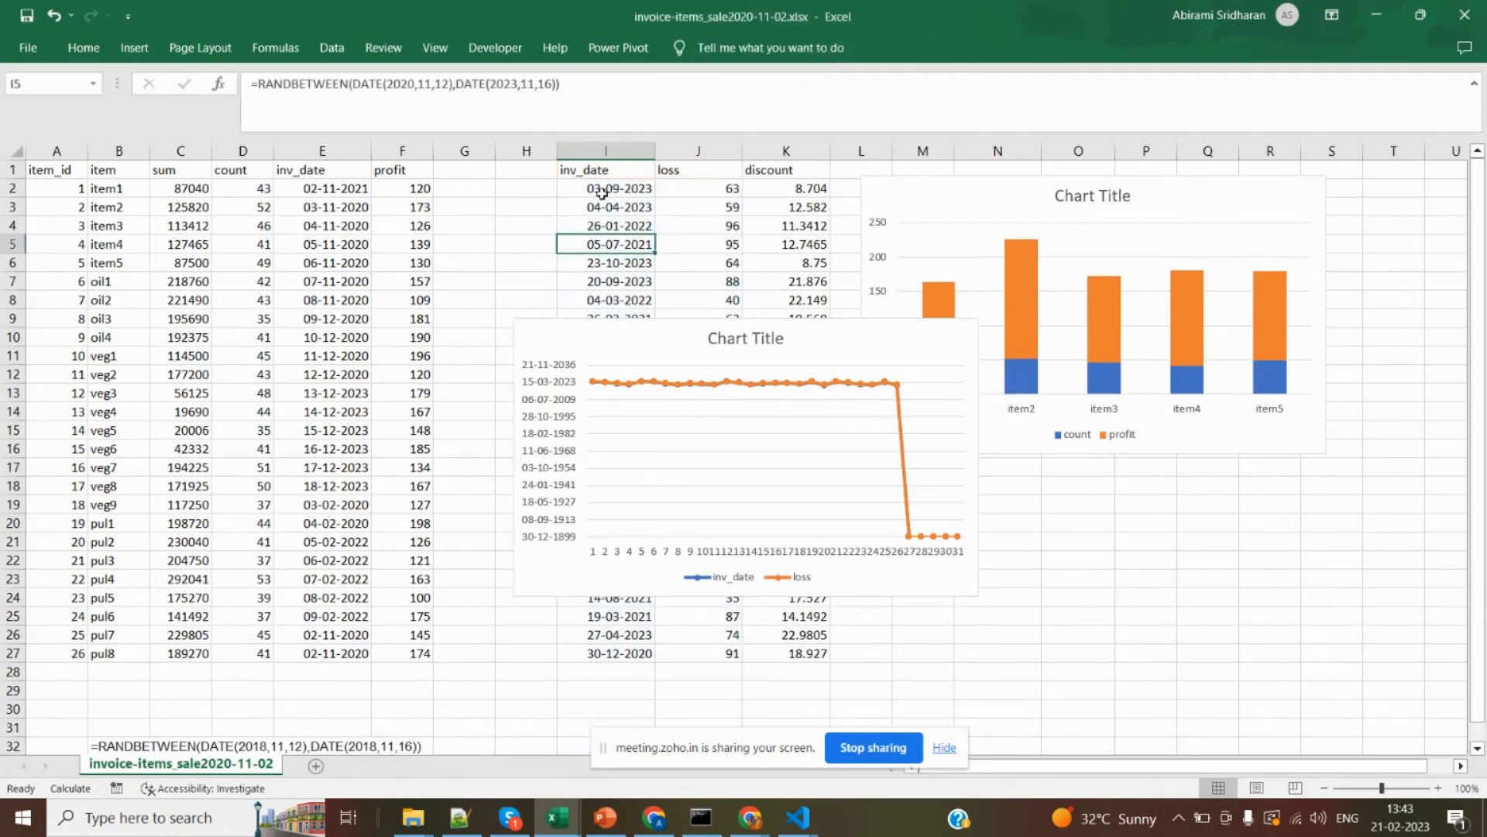
pyautogui.click(925, 333)
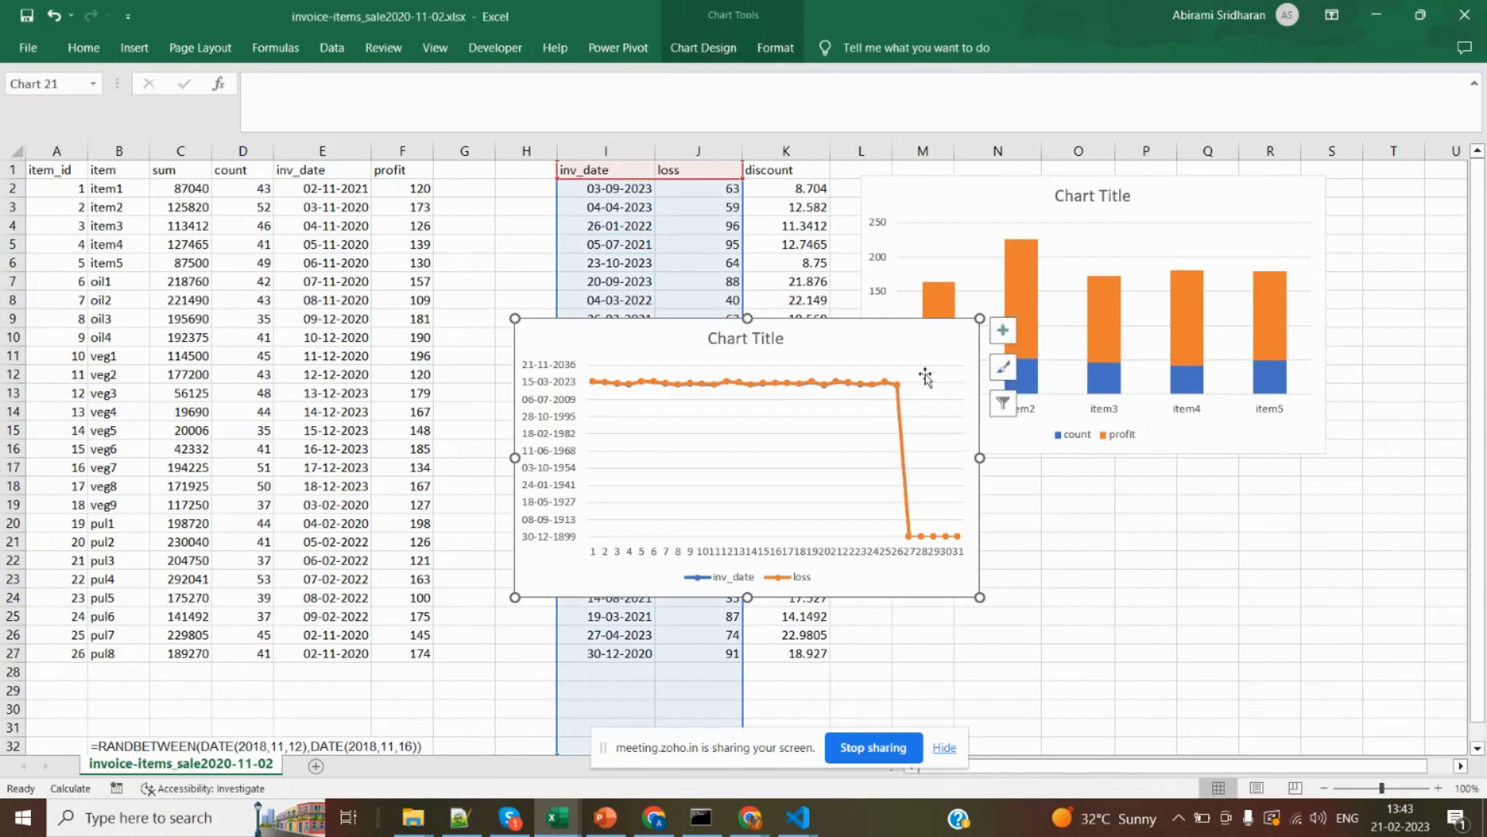
pyautogui.click(1005, 331)
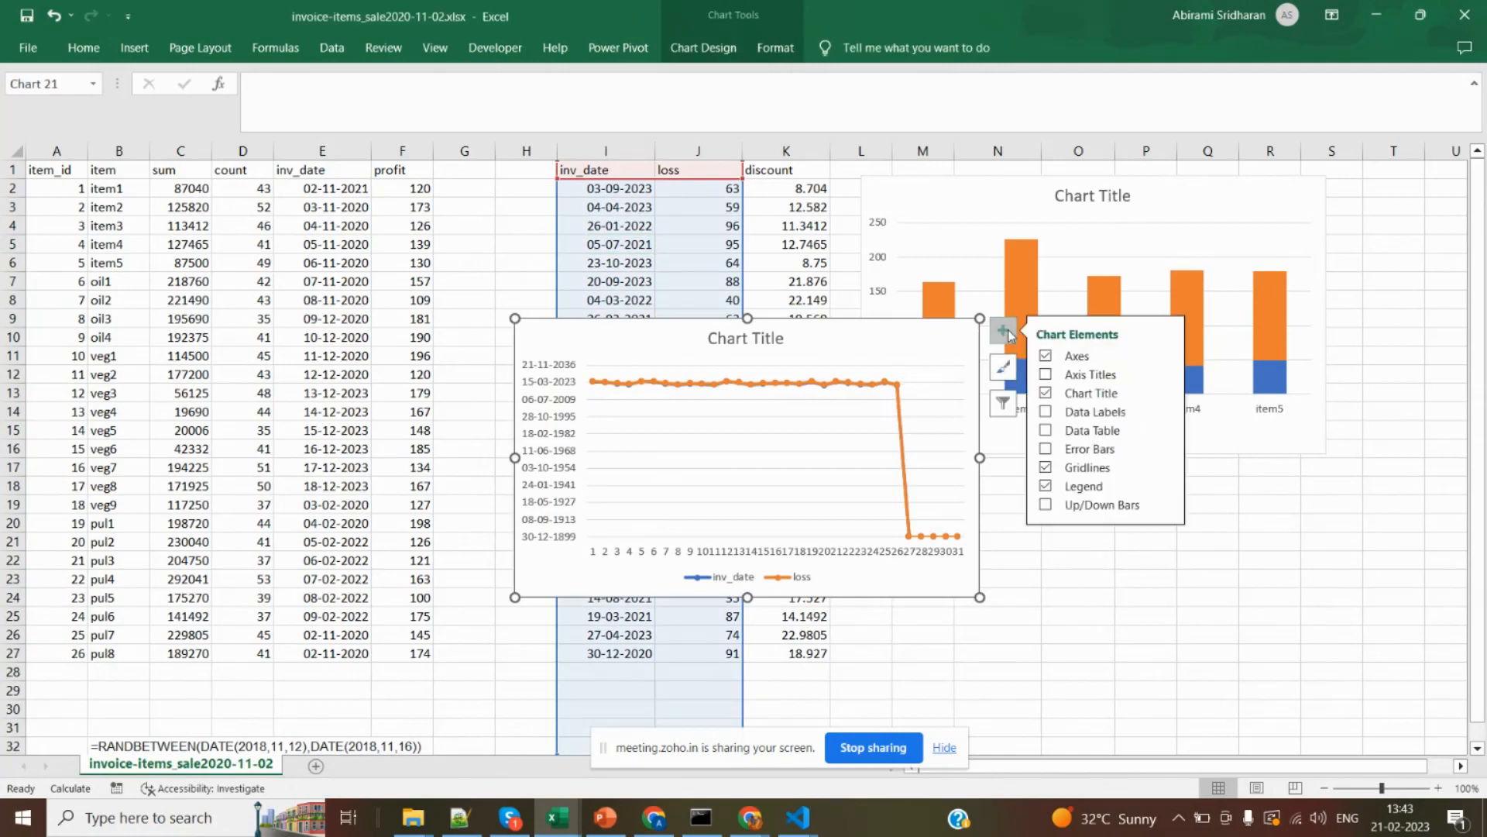
pyautogui.click(1062, 615)
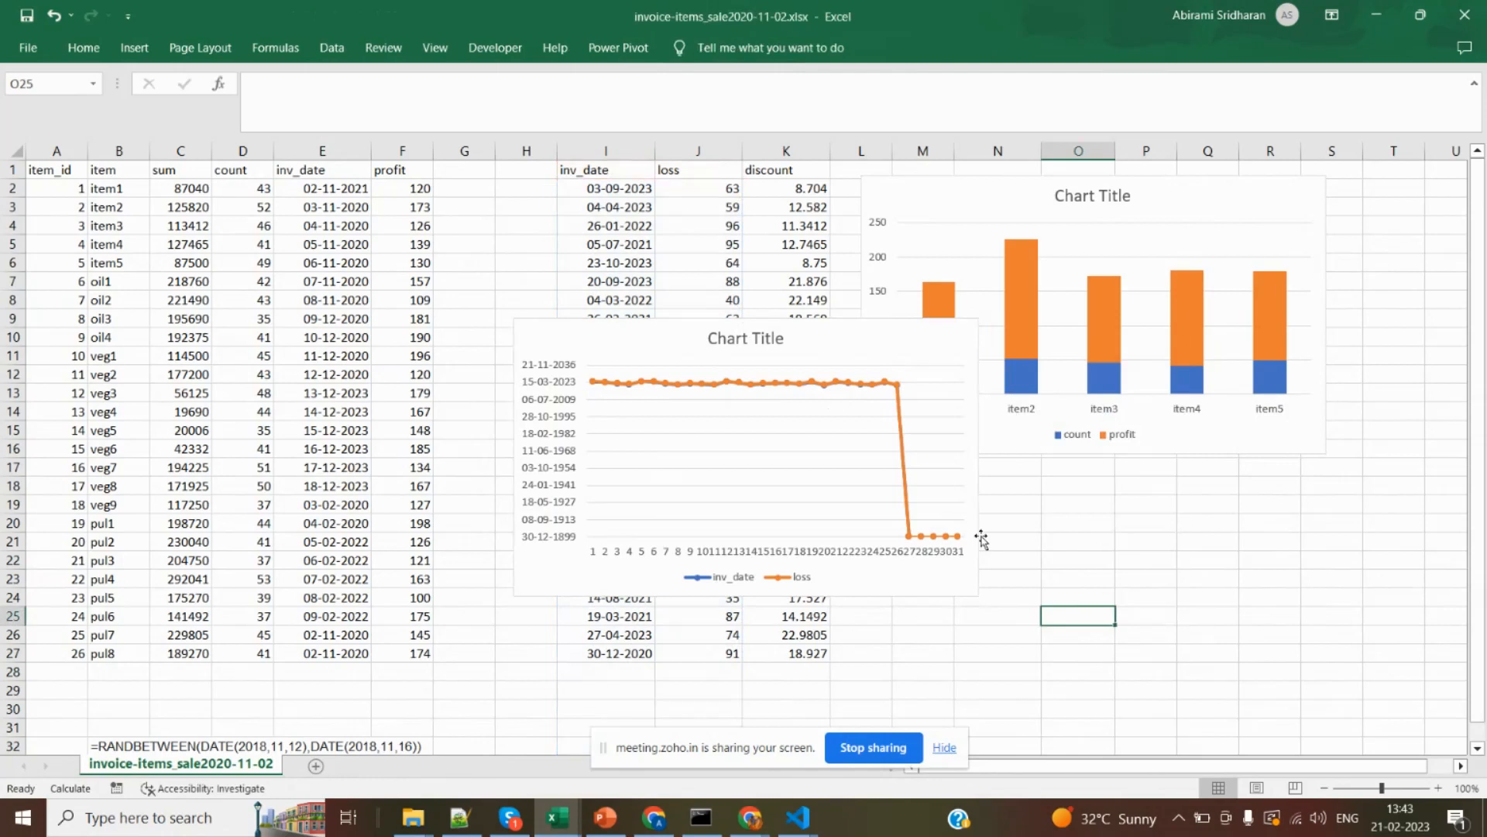
pyautogui.click(833, 414)
pyautogui.press('Delete')
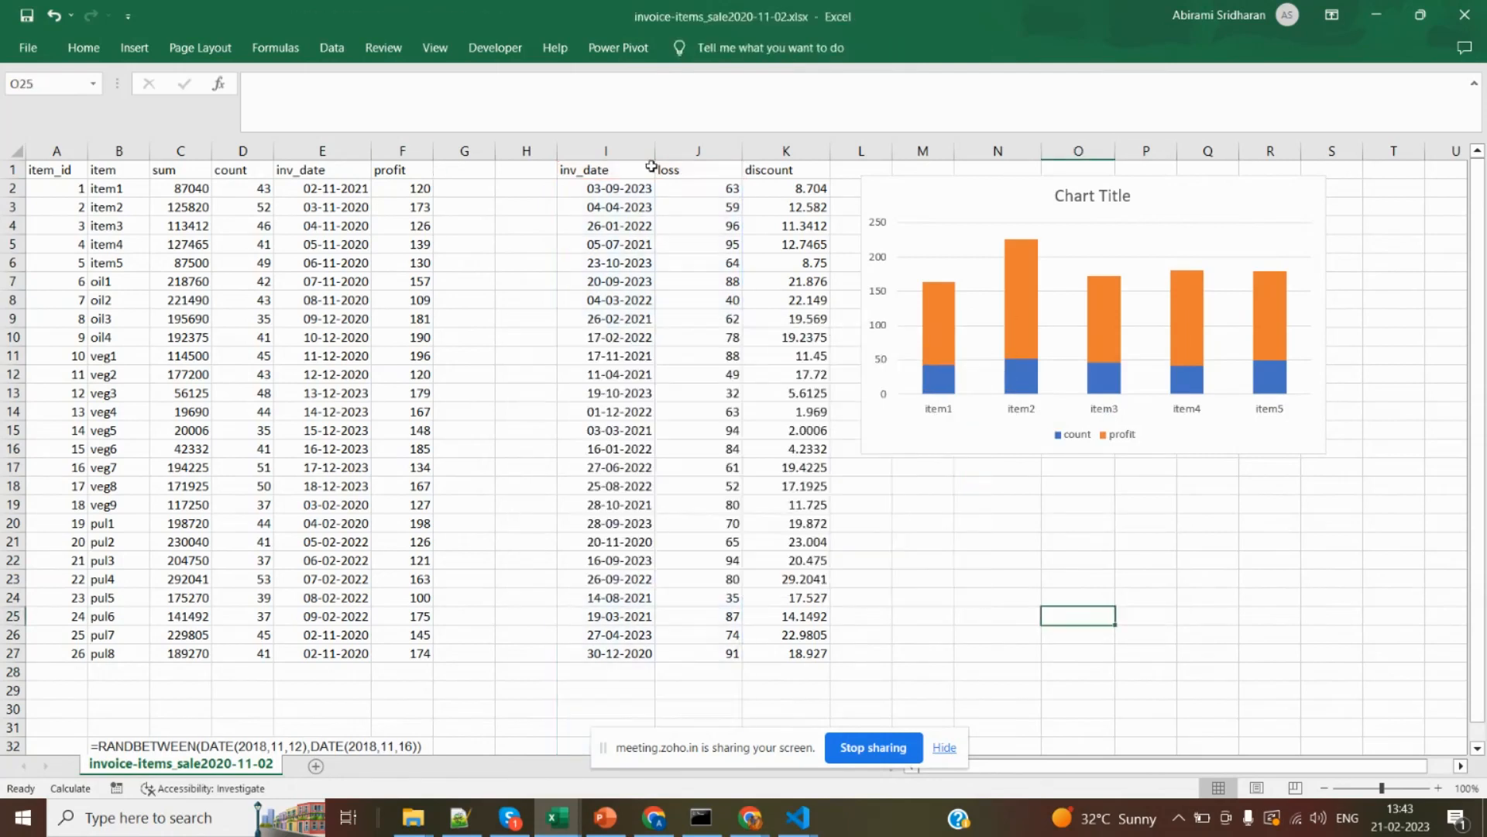
# Insert a plain 2-D line chart from the inv_date and loss columns I and J.
pyautogui.click(702, 151)
pyautogui.moveTo(703, 151); pyautogui.dragTo(606, 151)
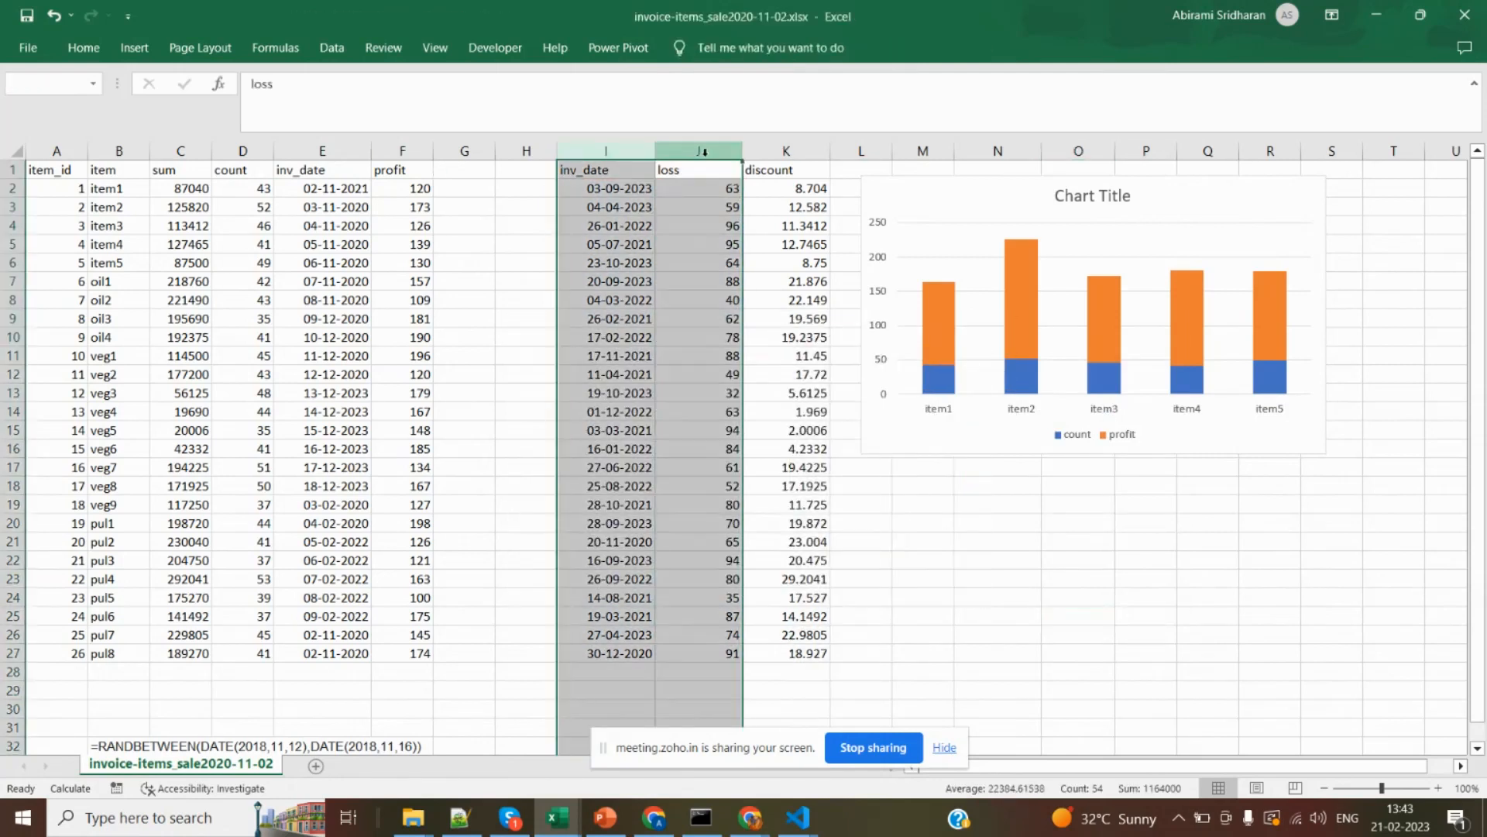
pyautogui.click(132, 49)
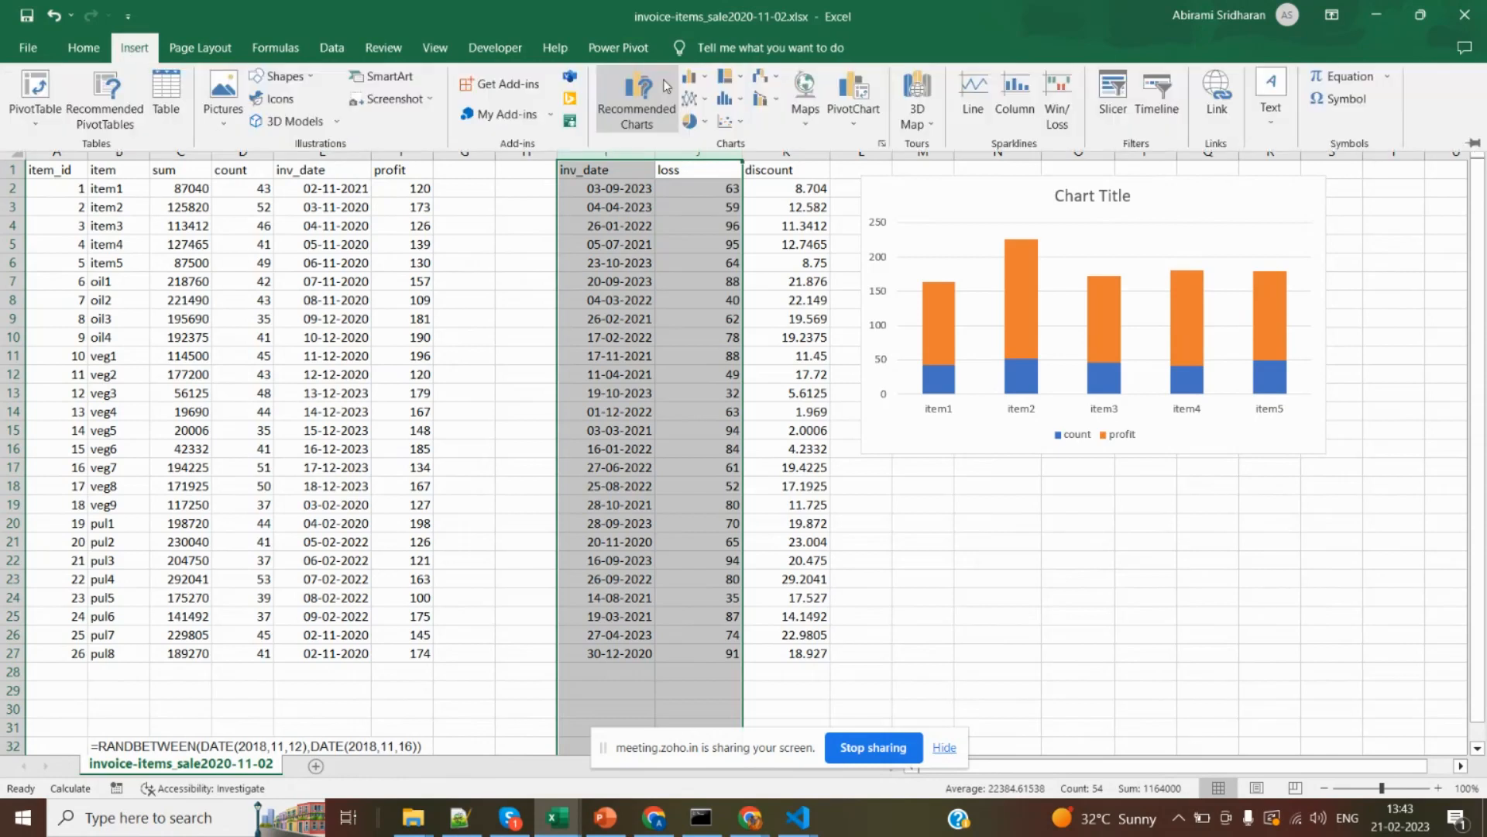
pyautogui.click(689, 101)
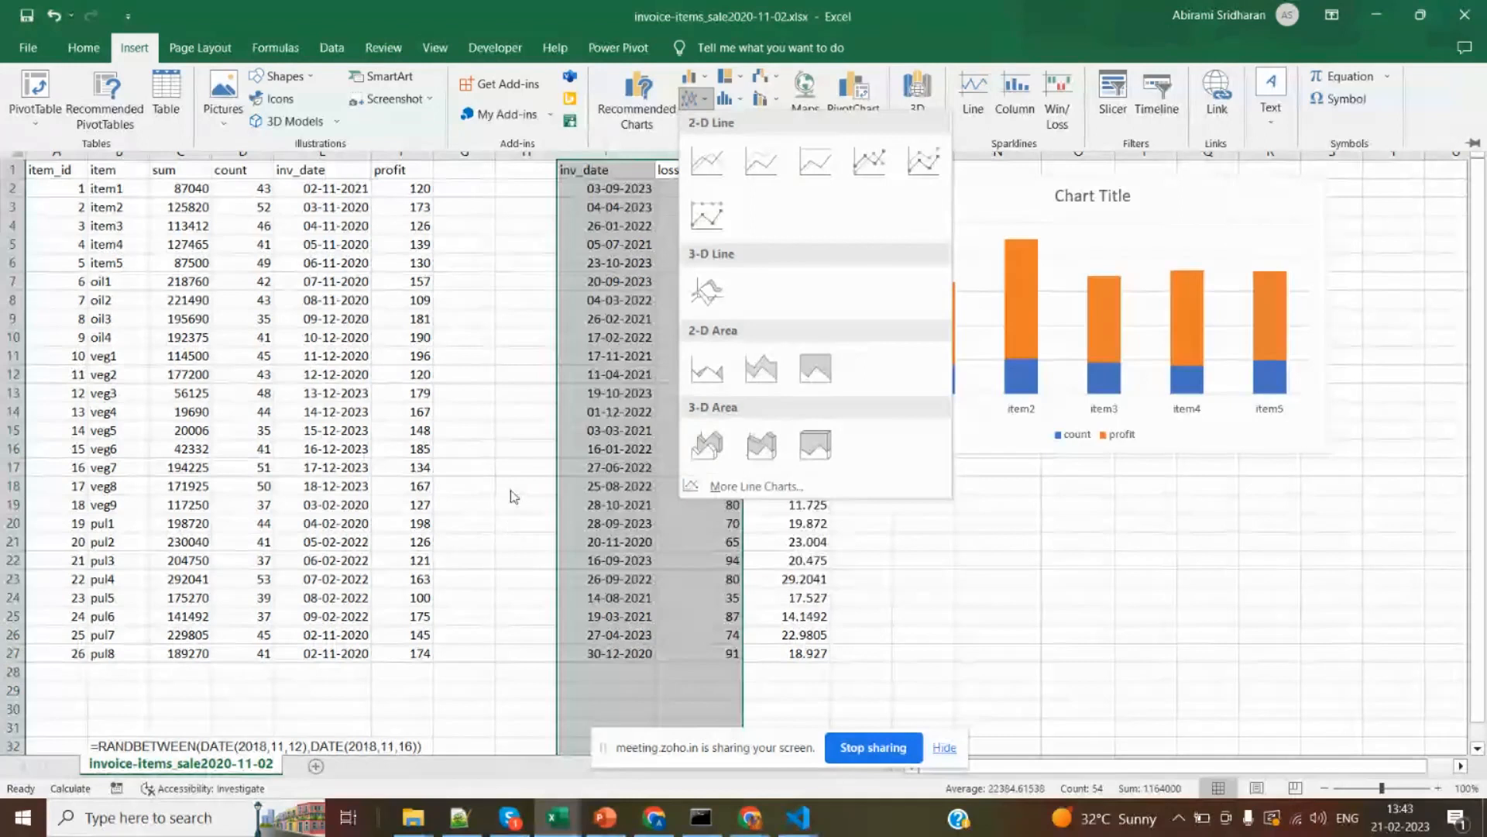
pyautogui.click(705, 206)
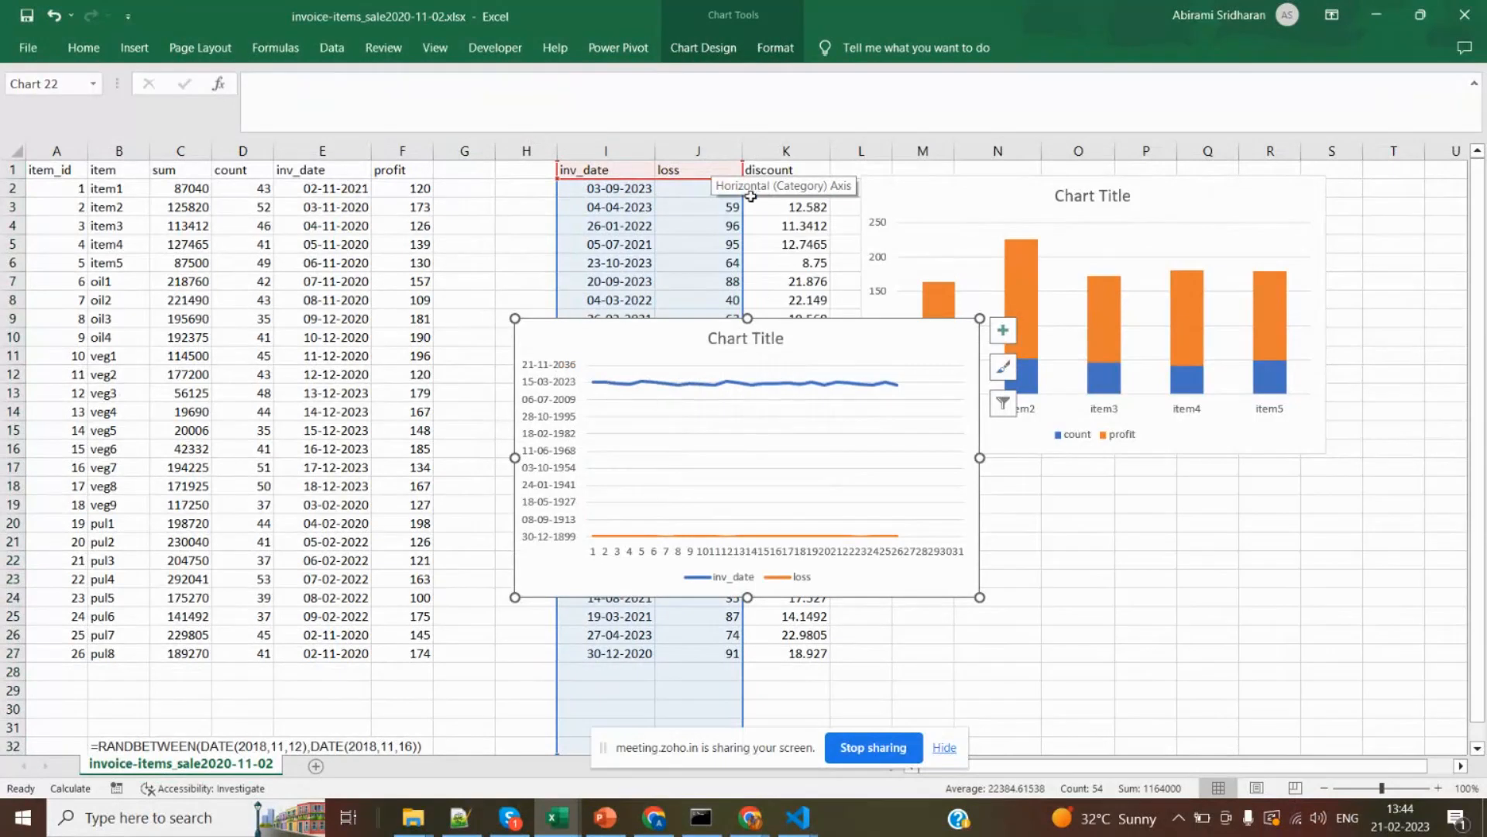
pyautogui.click(686, 212)
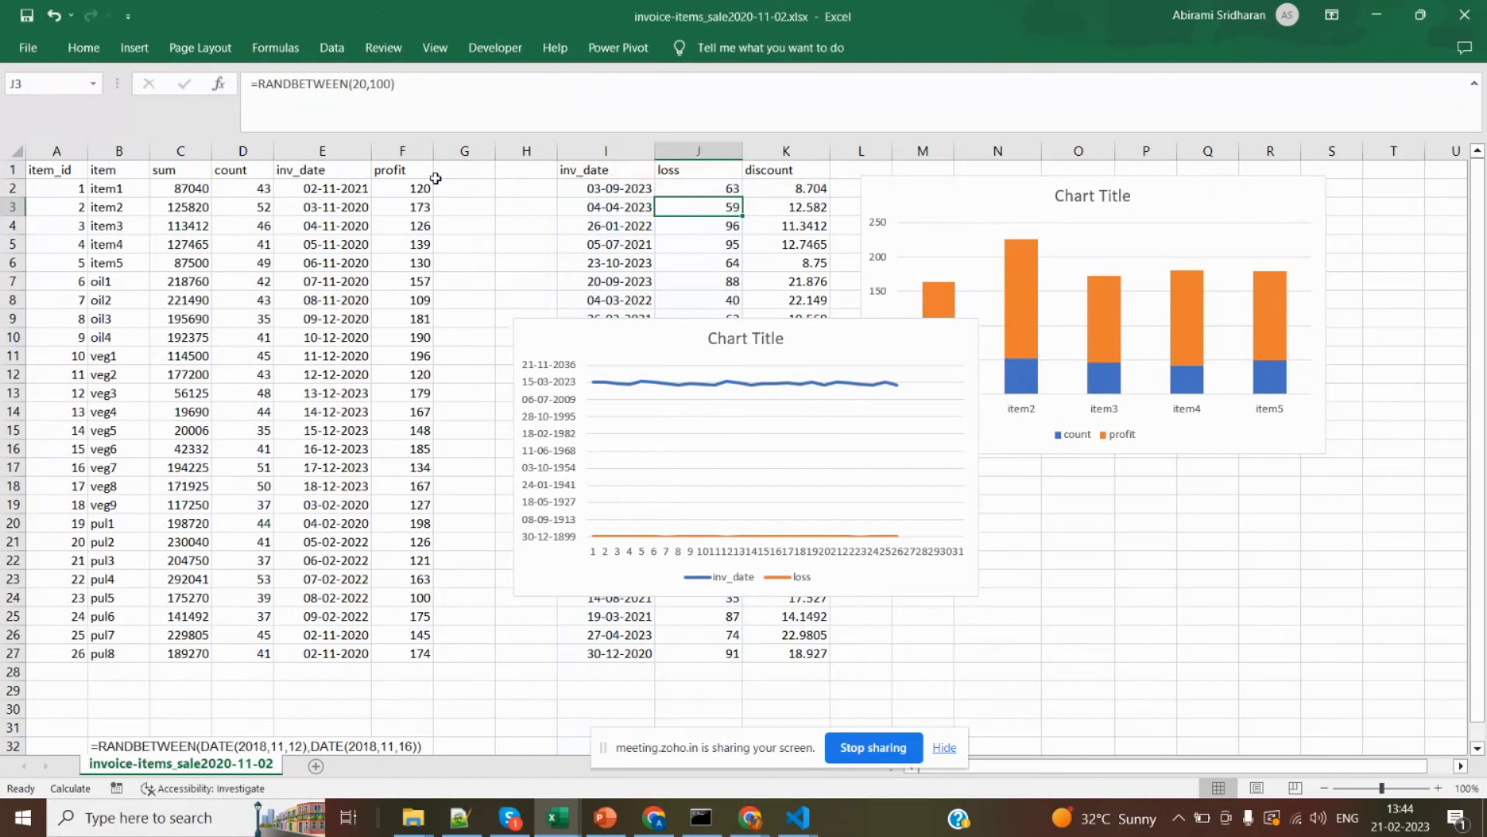
# Preview a Line with Markers chart for the inv_date and profit columns E and F without inserting it.
pyautogui.moveTo(328, 151); pyautogui.dragTo(397, 151)
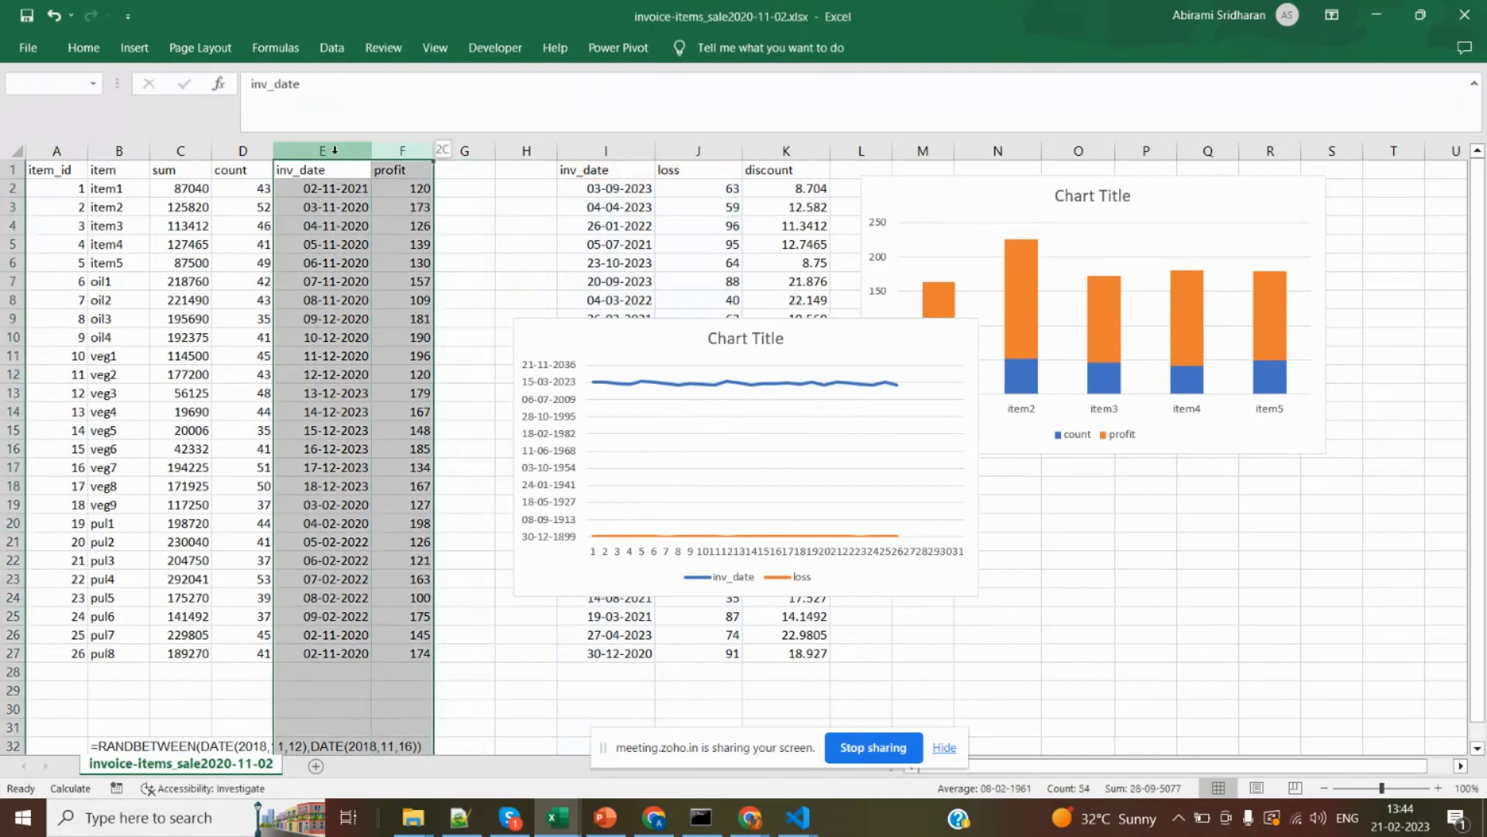
pyautogui.click(134, 50)
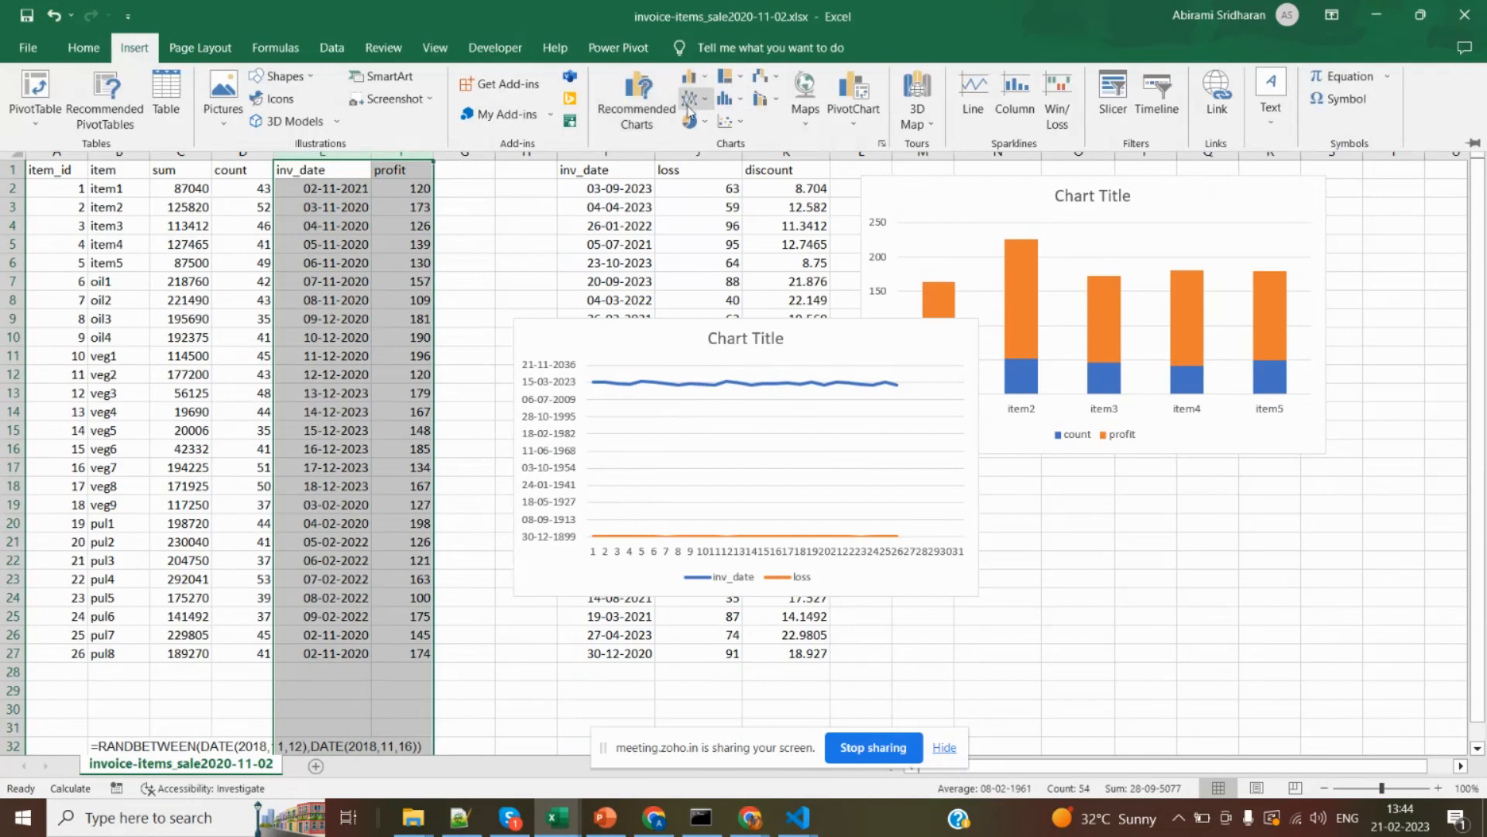
pyautogui.click(688, 107)
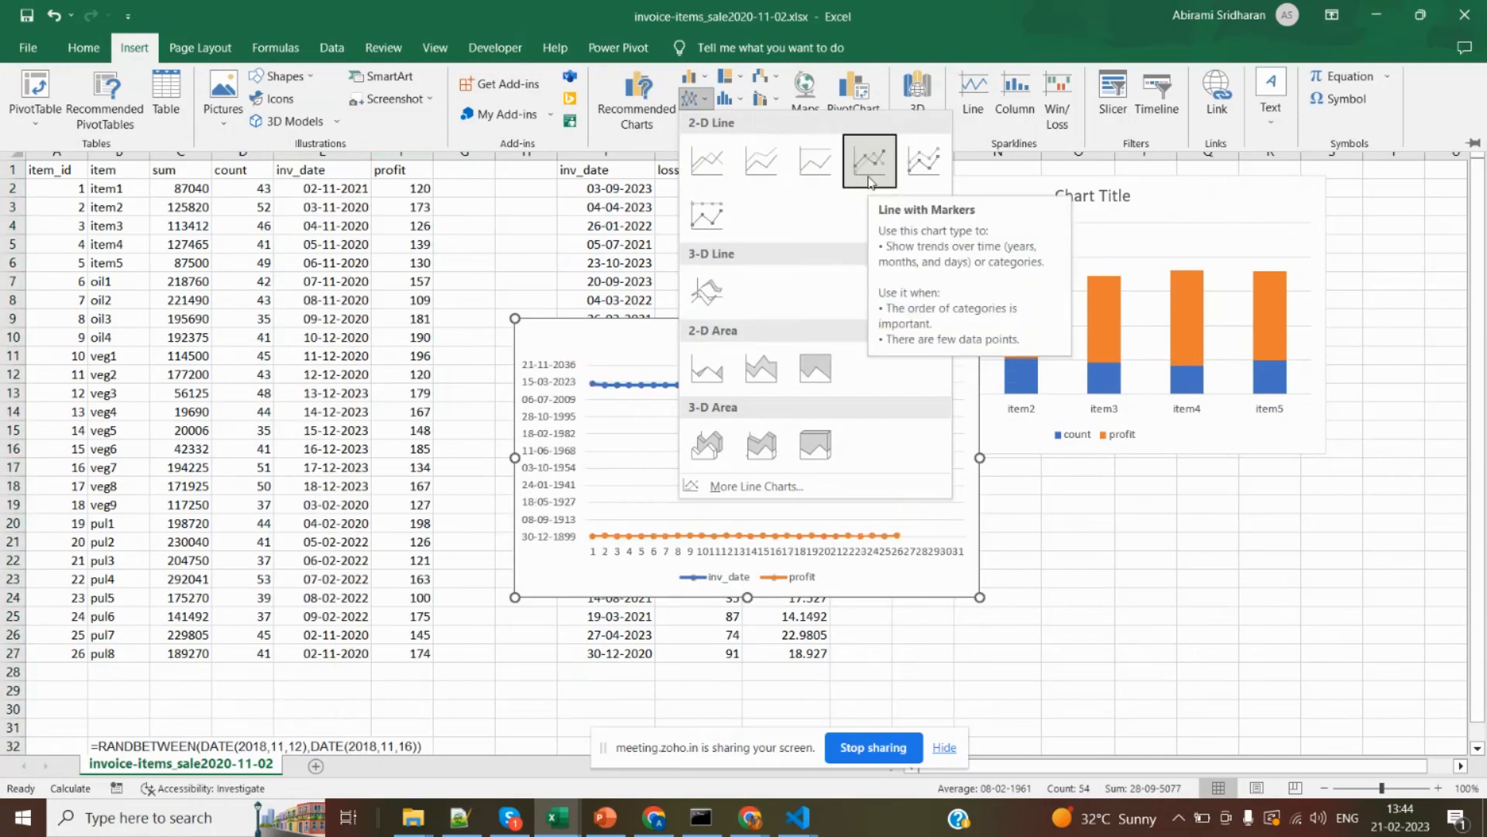
pyautogui.click(538, 421)
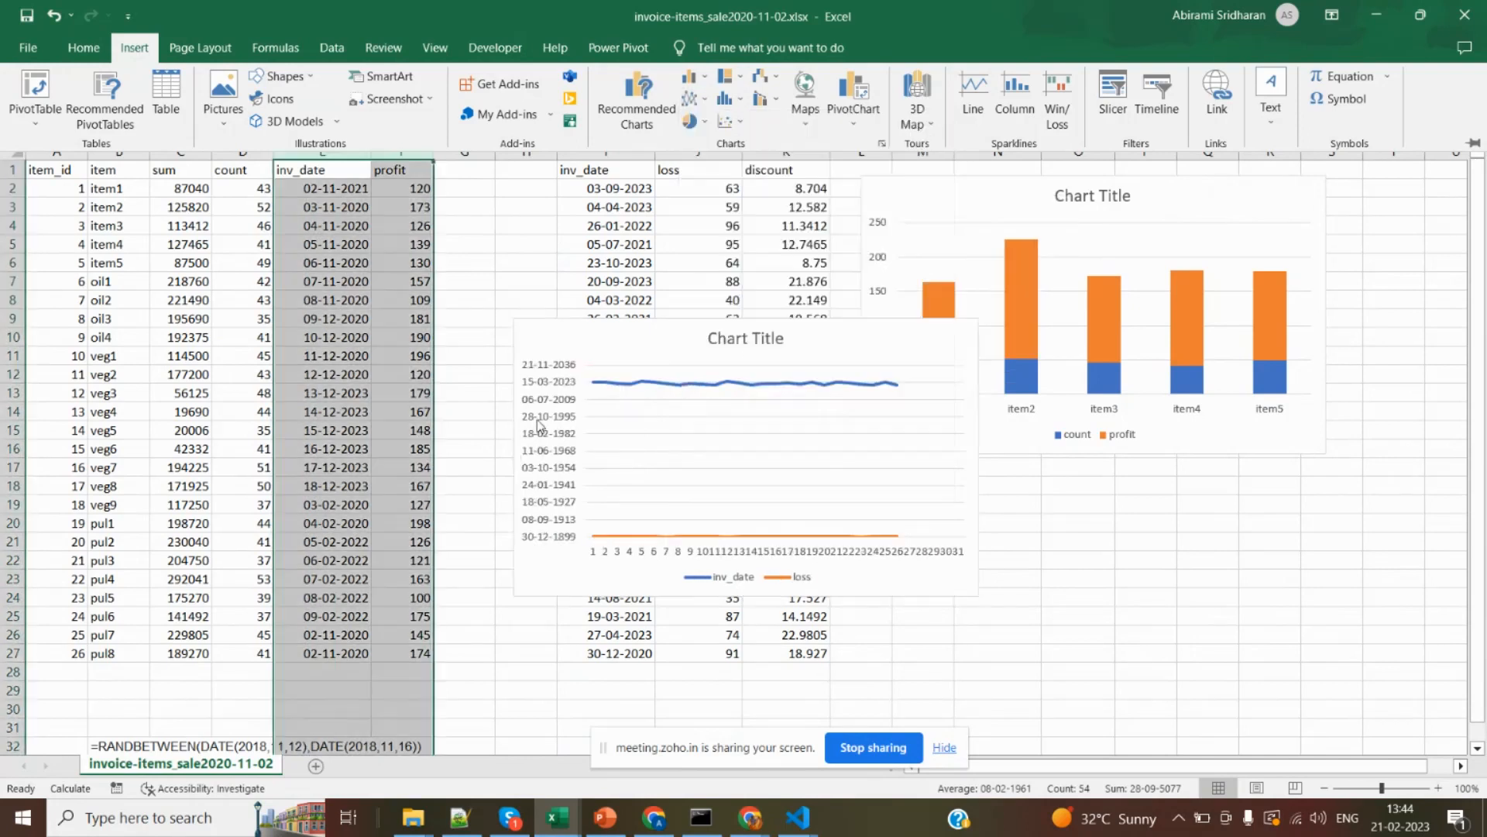
pyautogui.click(943, 364)
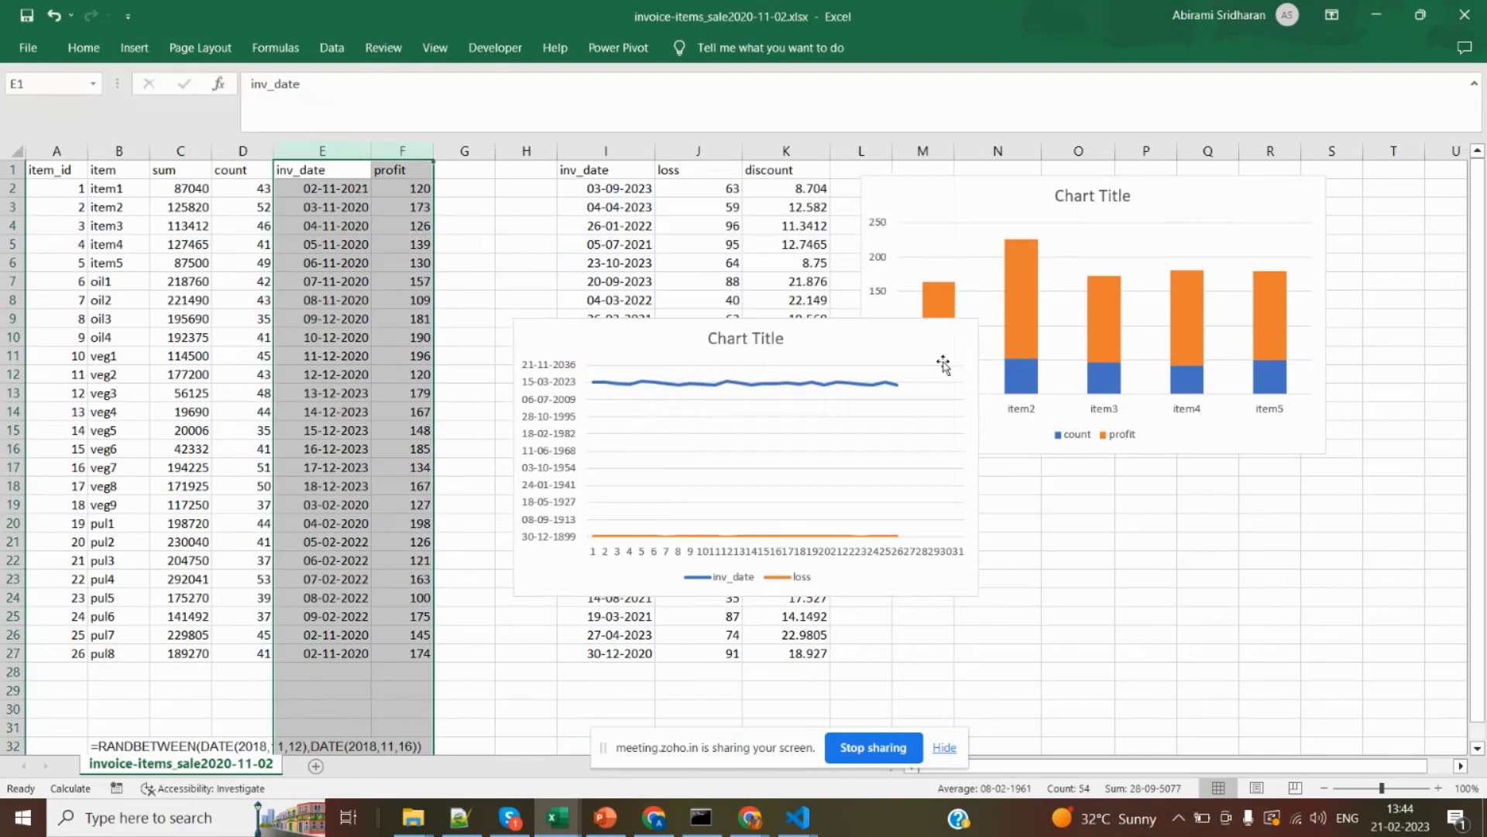
# Review the chart elements offered for the inv_date and loss line chart and remove that chart from the sheet.
pyautogui.click(967, 333)
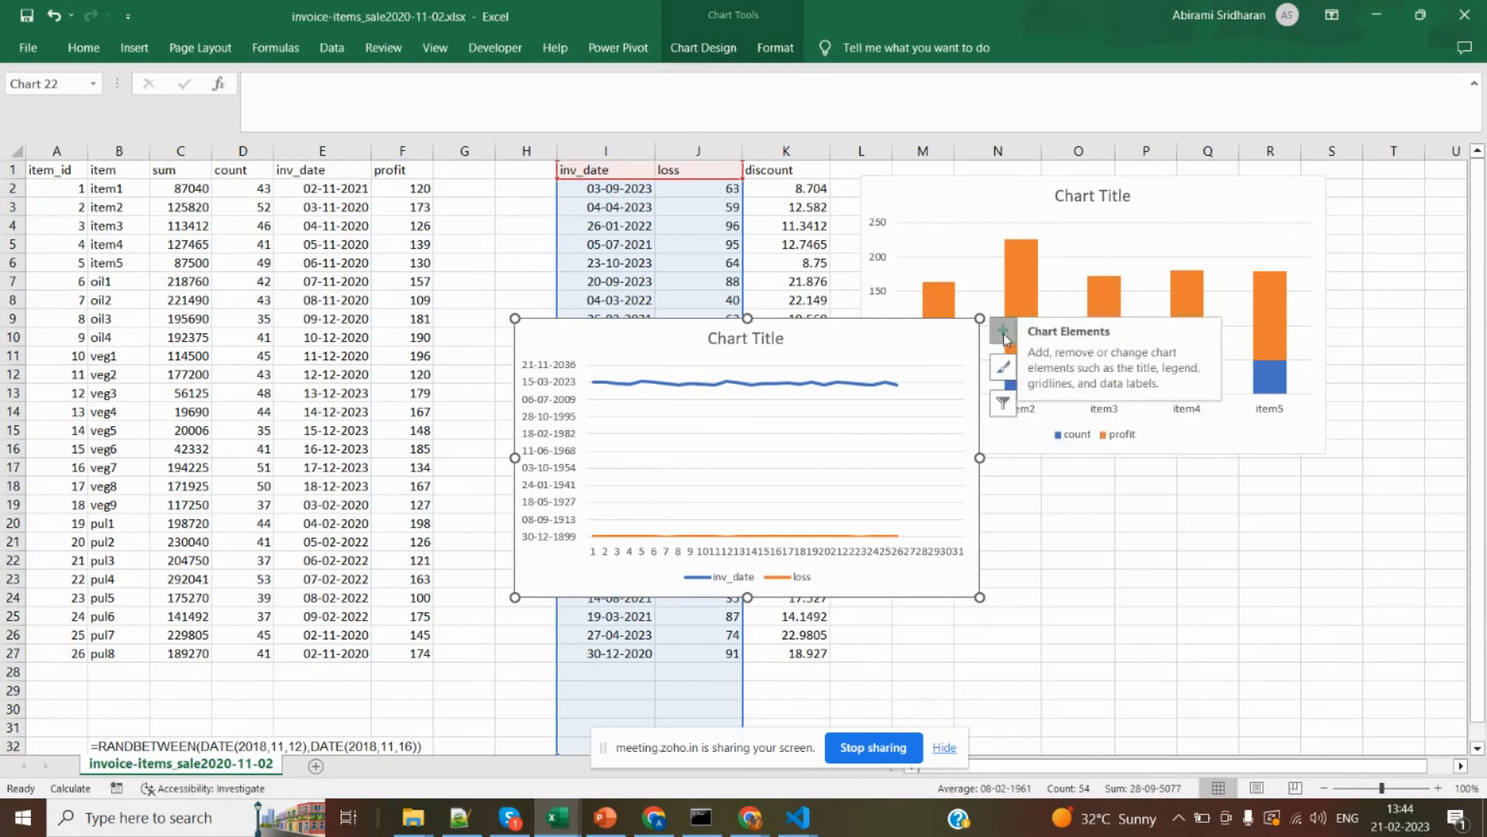
pyautogui.click(1003, 333)
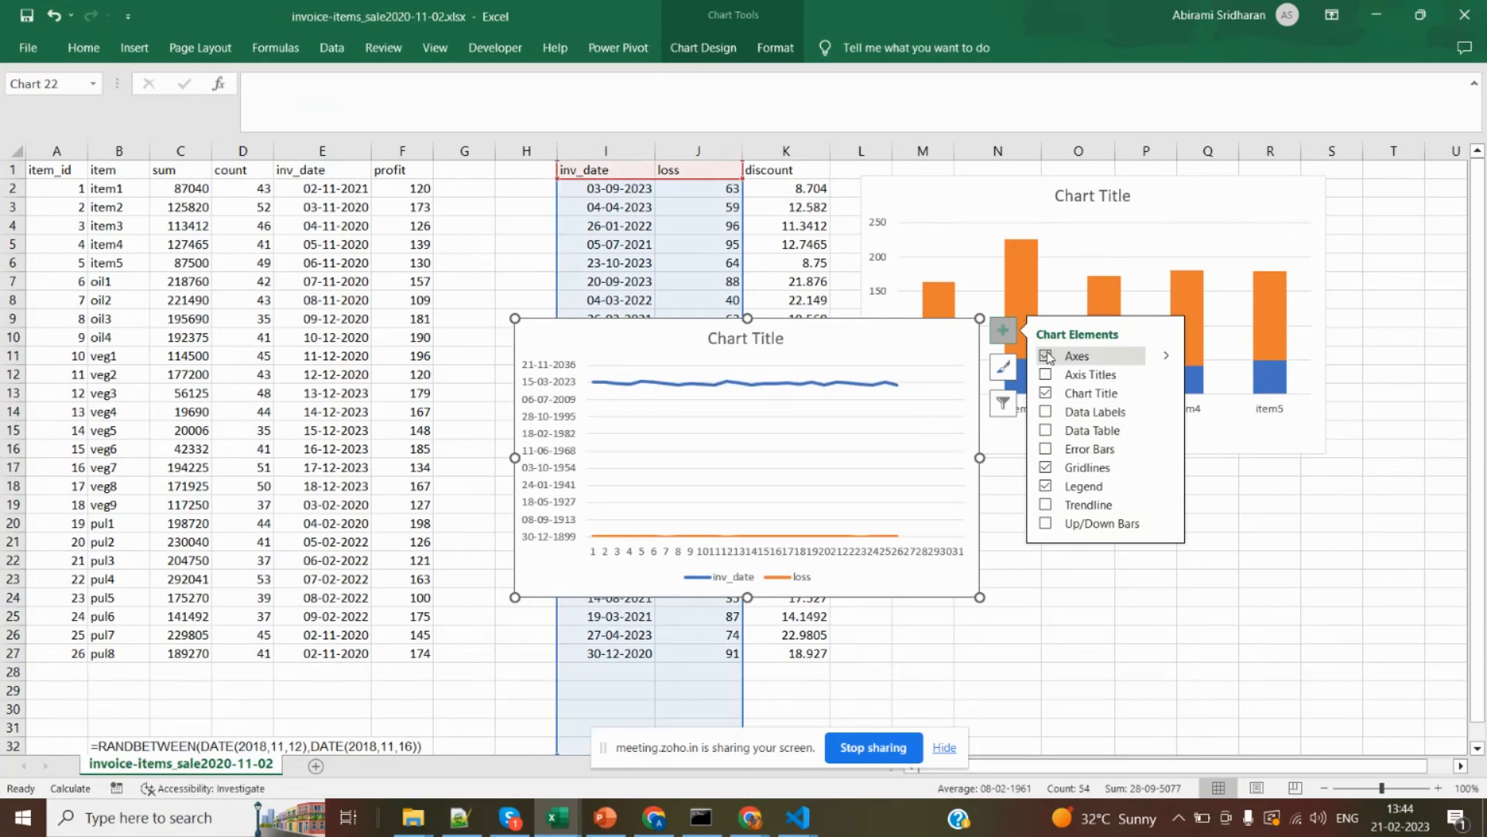
pyautogui.click(1123, 597)
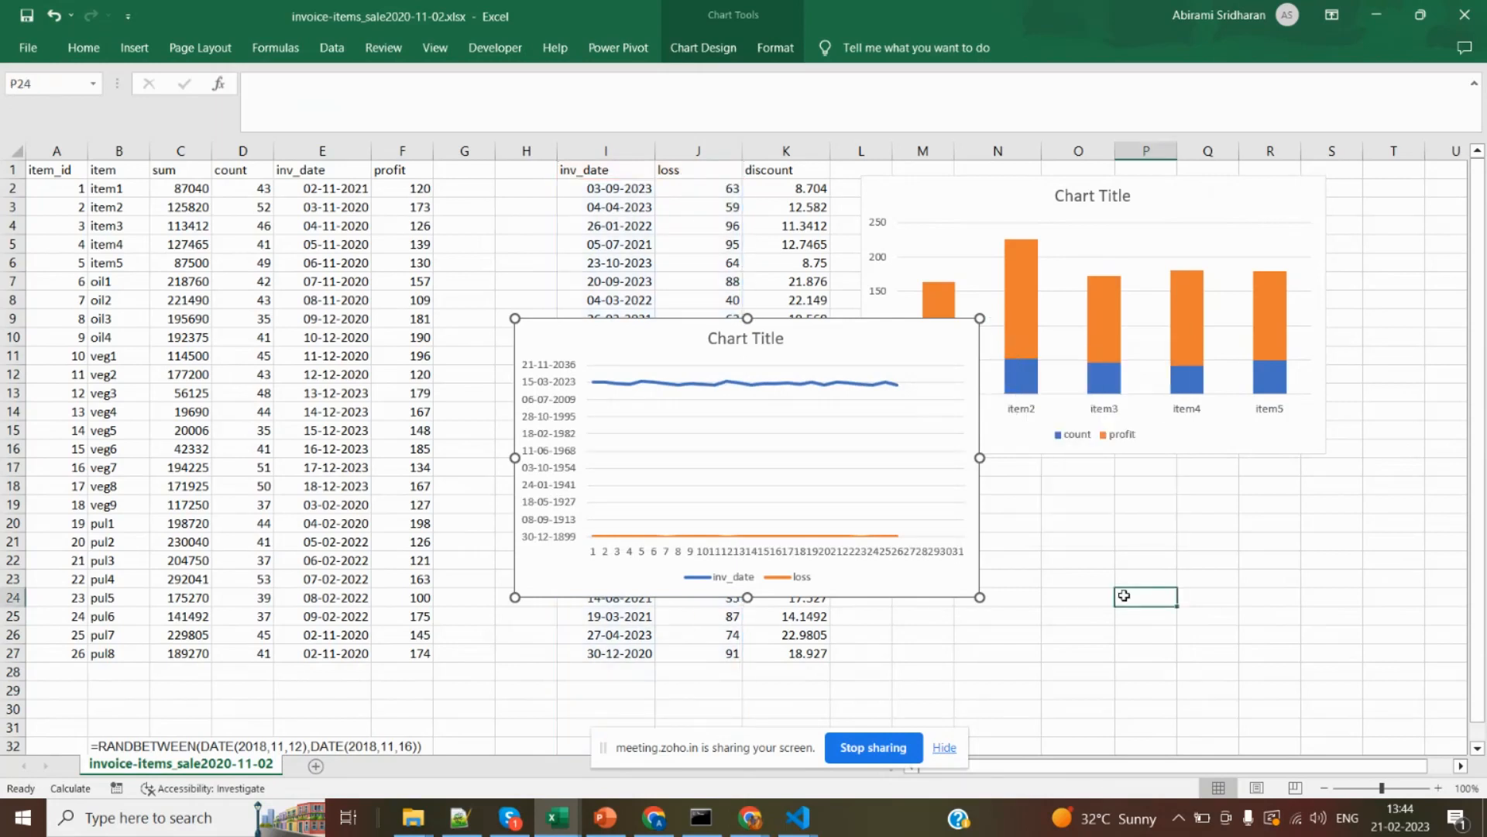
pyautogui.click(803, 330)
pyautogui.press('Delete')
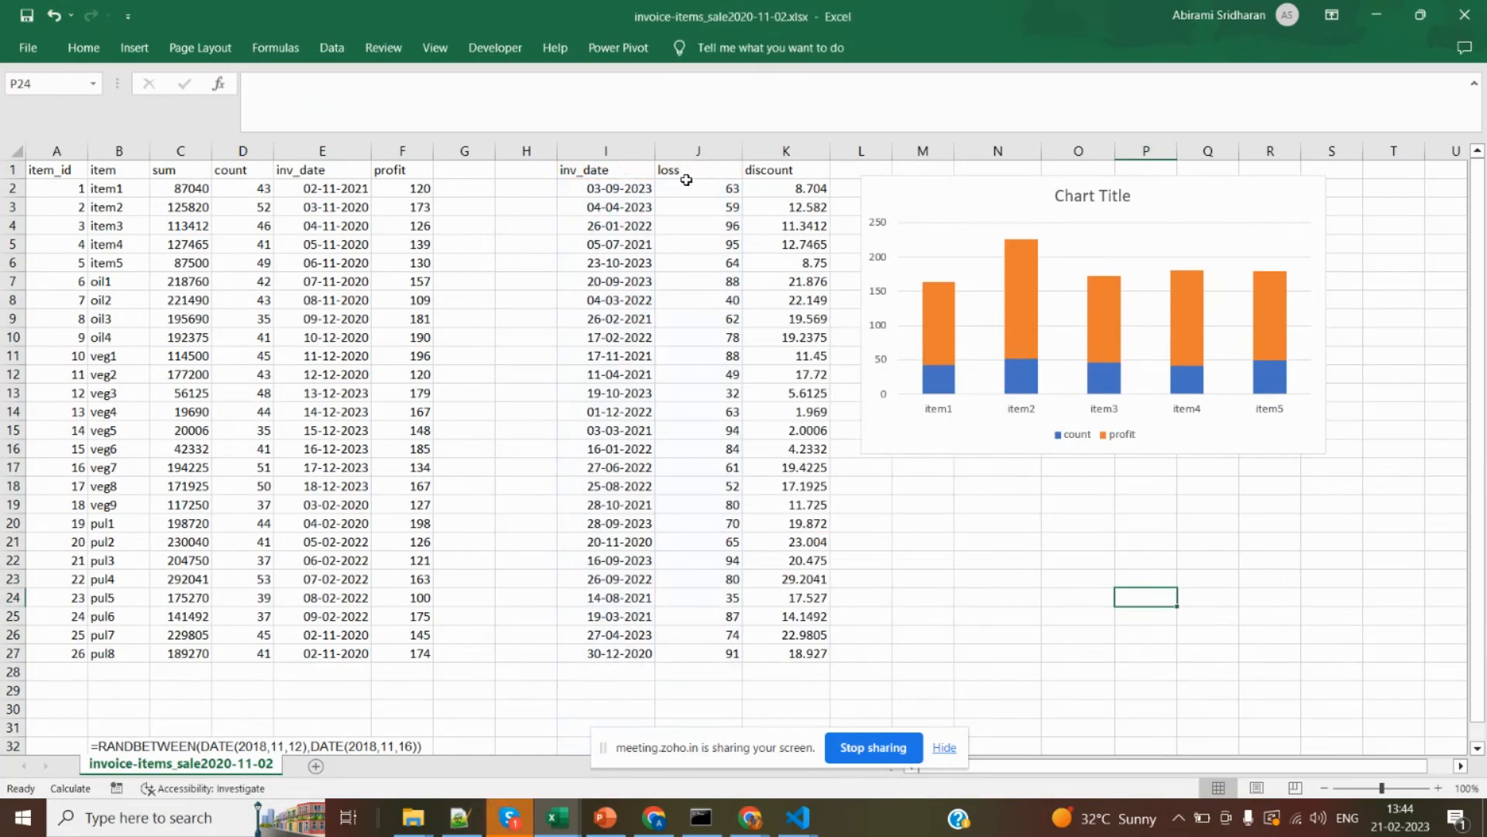
# Switch to the NM_DB_PPT.pptx presentation in PowerPoint, at the 21-02-23 slide listing the Excel charts.
pyautogui.click(1075, 465)
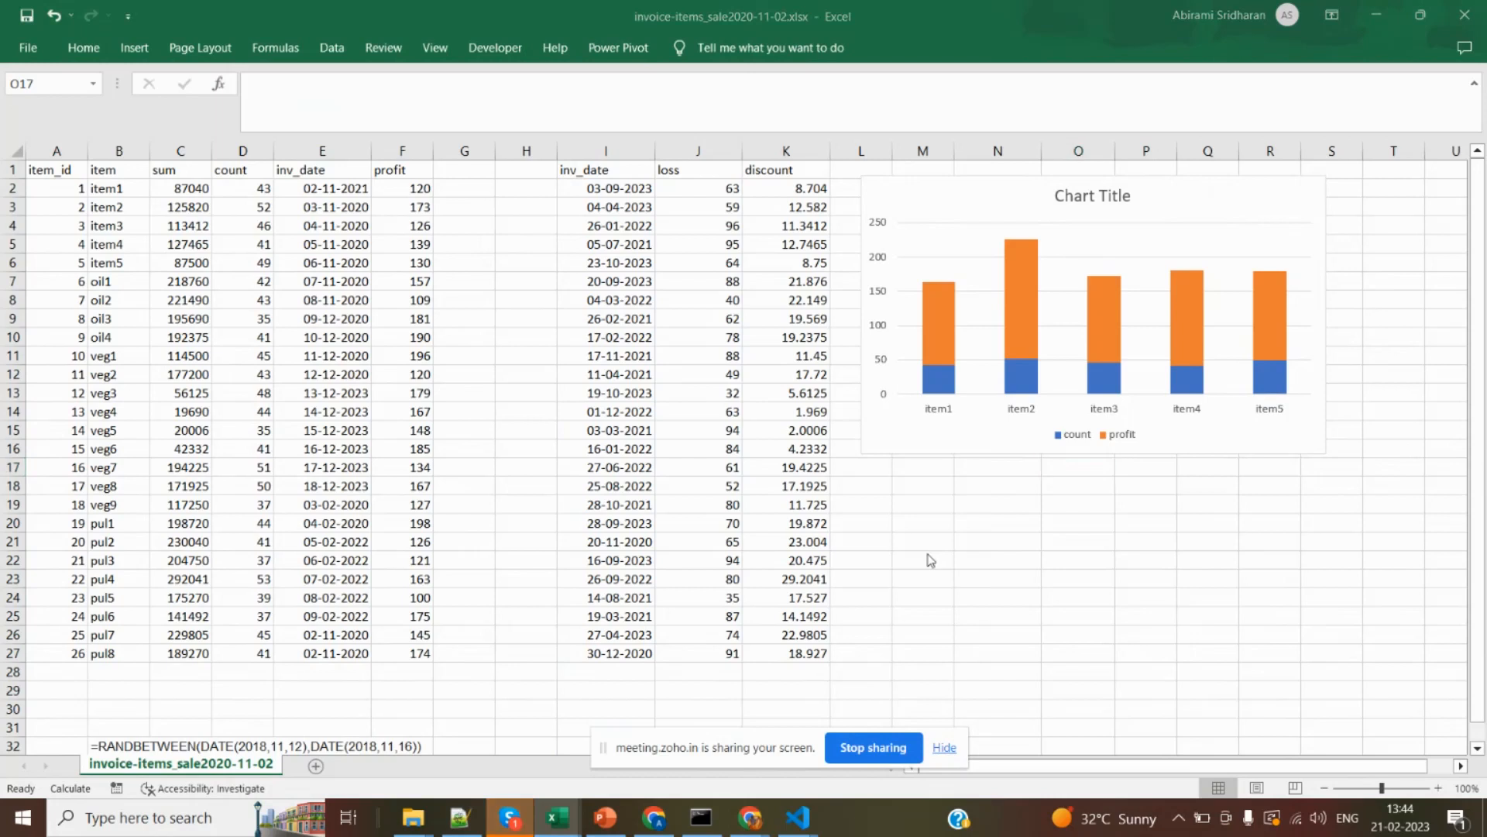
pyautogui.hotkey('alt', 'Tab')
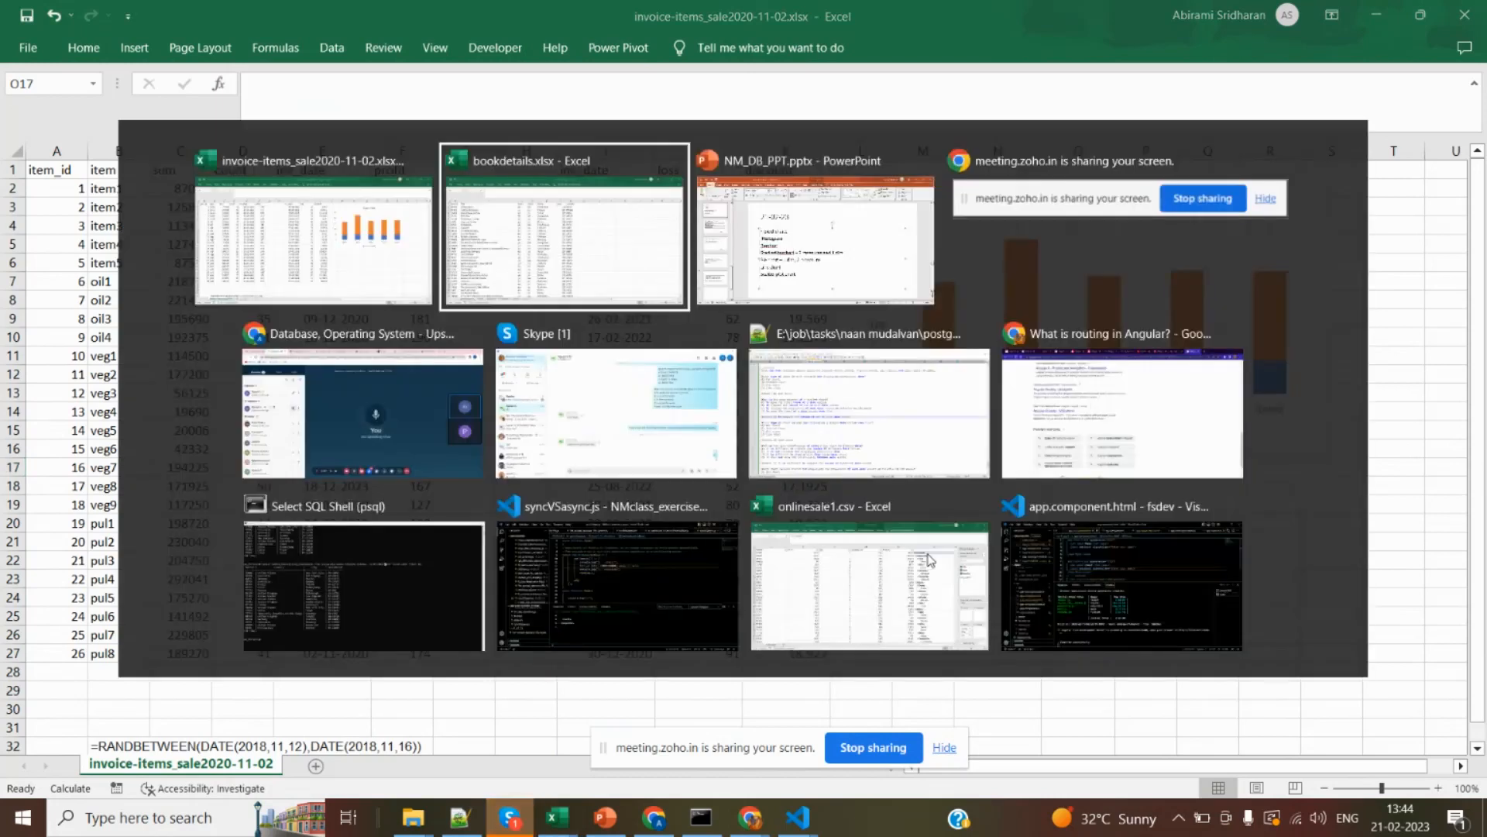
pyautogui.hotkey('alt', 'Tab')
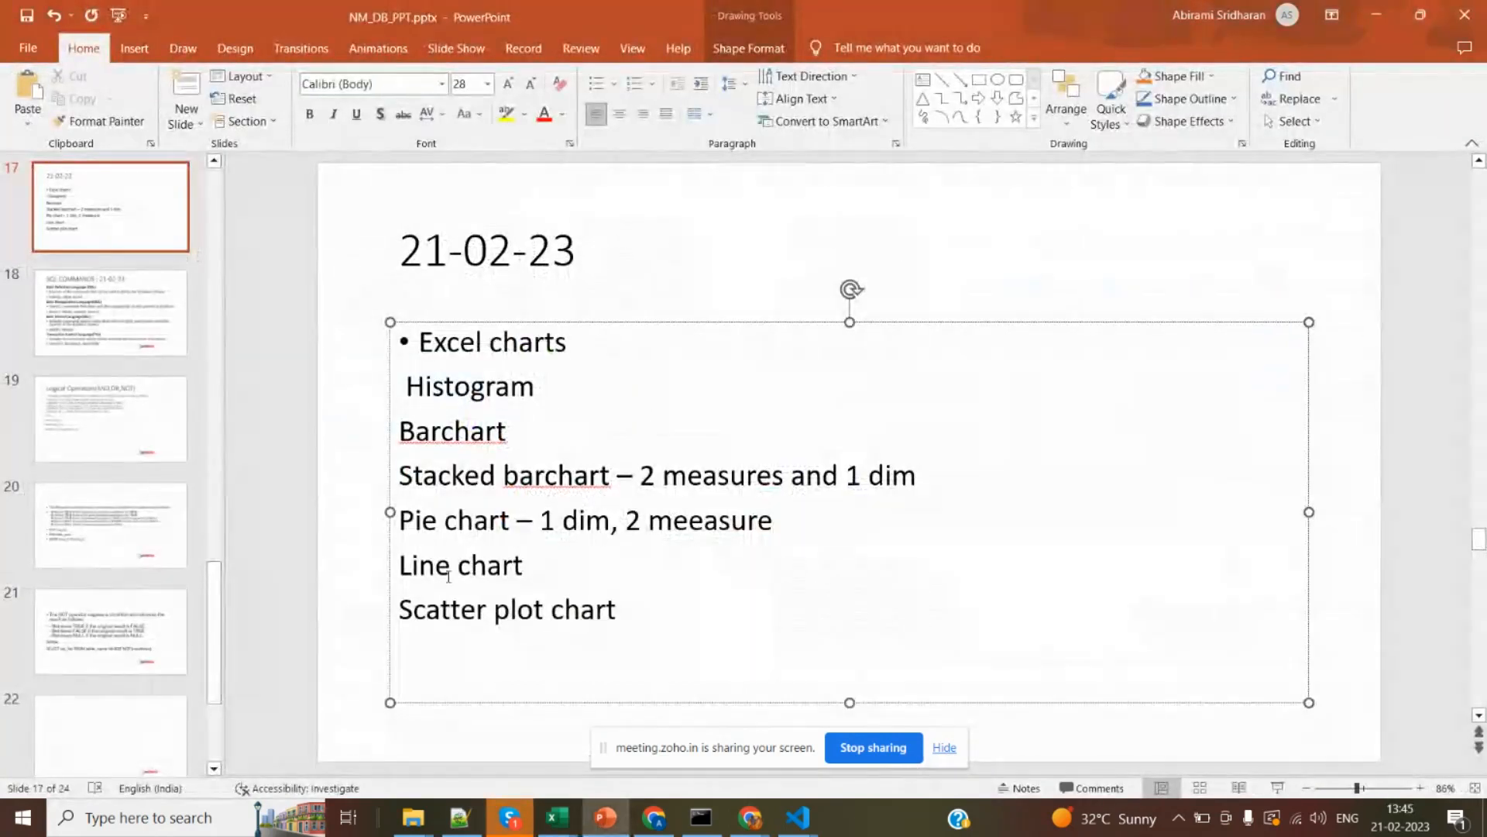
# Switch to the Zoho webinar in the browser and check its Q&A and attendee lists.
pyautogui.click(555, 574)
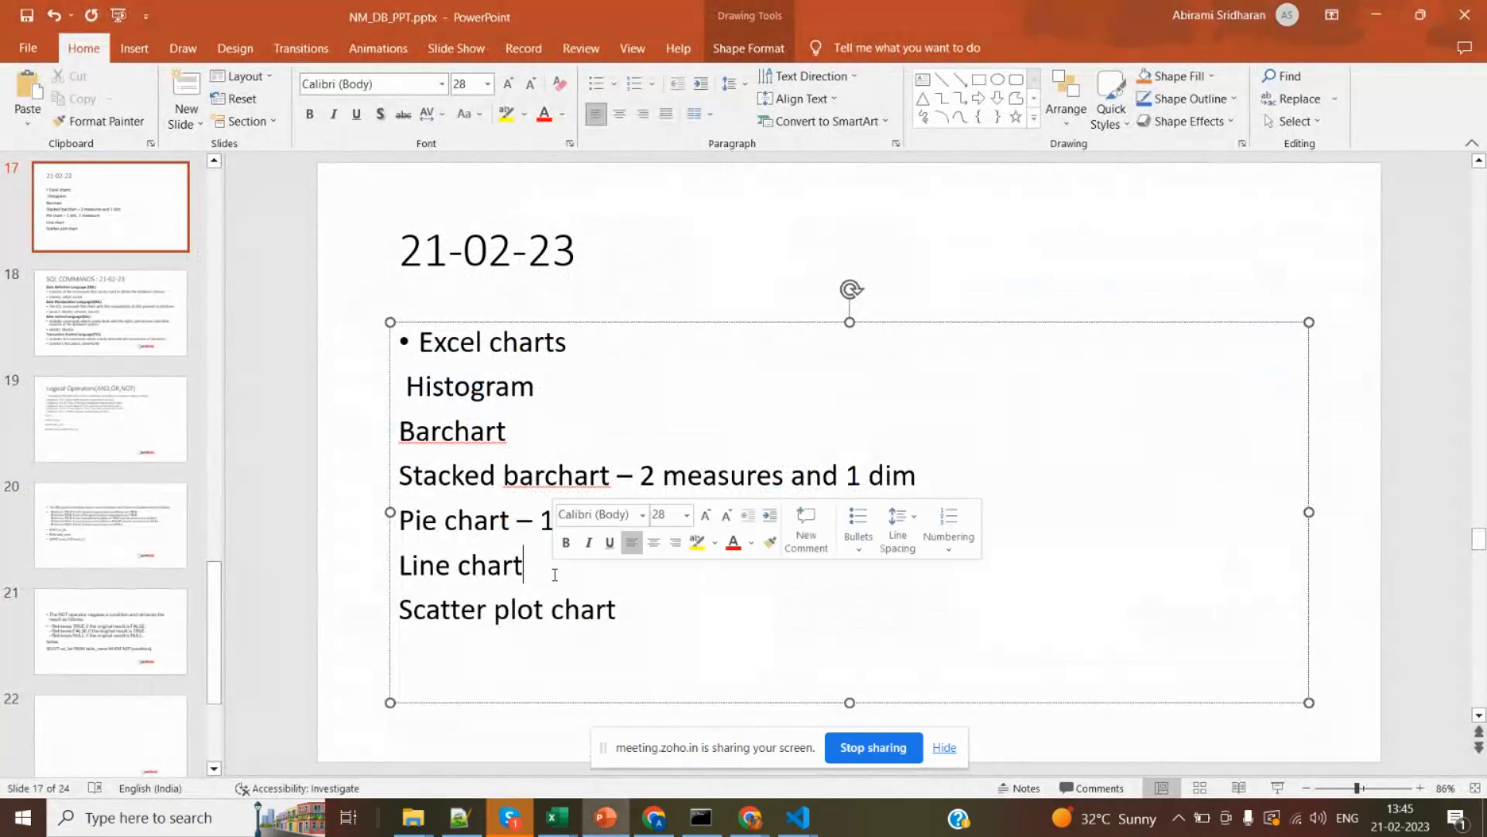
pyautogui.click(651, 619)
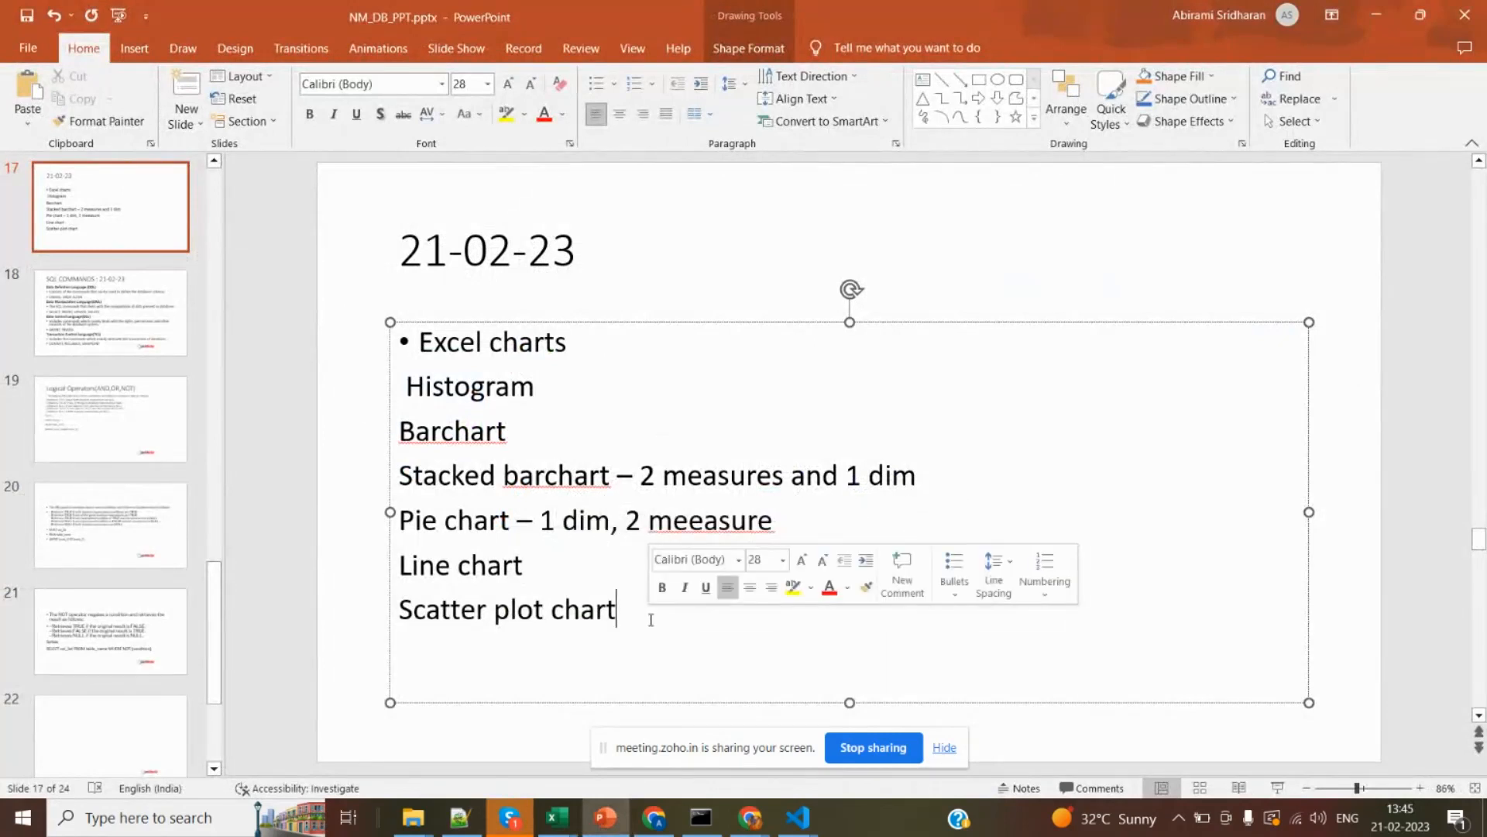
pyautogui.hotkey('alt', 'Tab')
pyautogui.hotkey('alt', 'Tab')
pyautogui.hotkey('alt', 'Tab')
pyautogui.hotkey('alt', 'Tab')
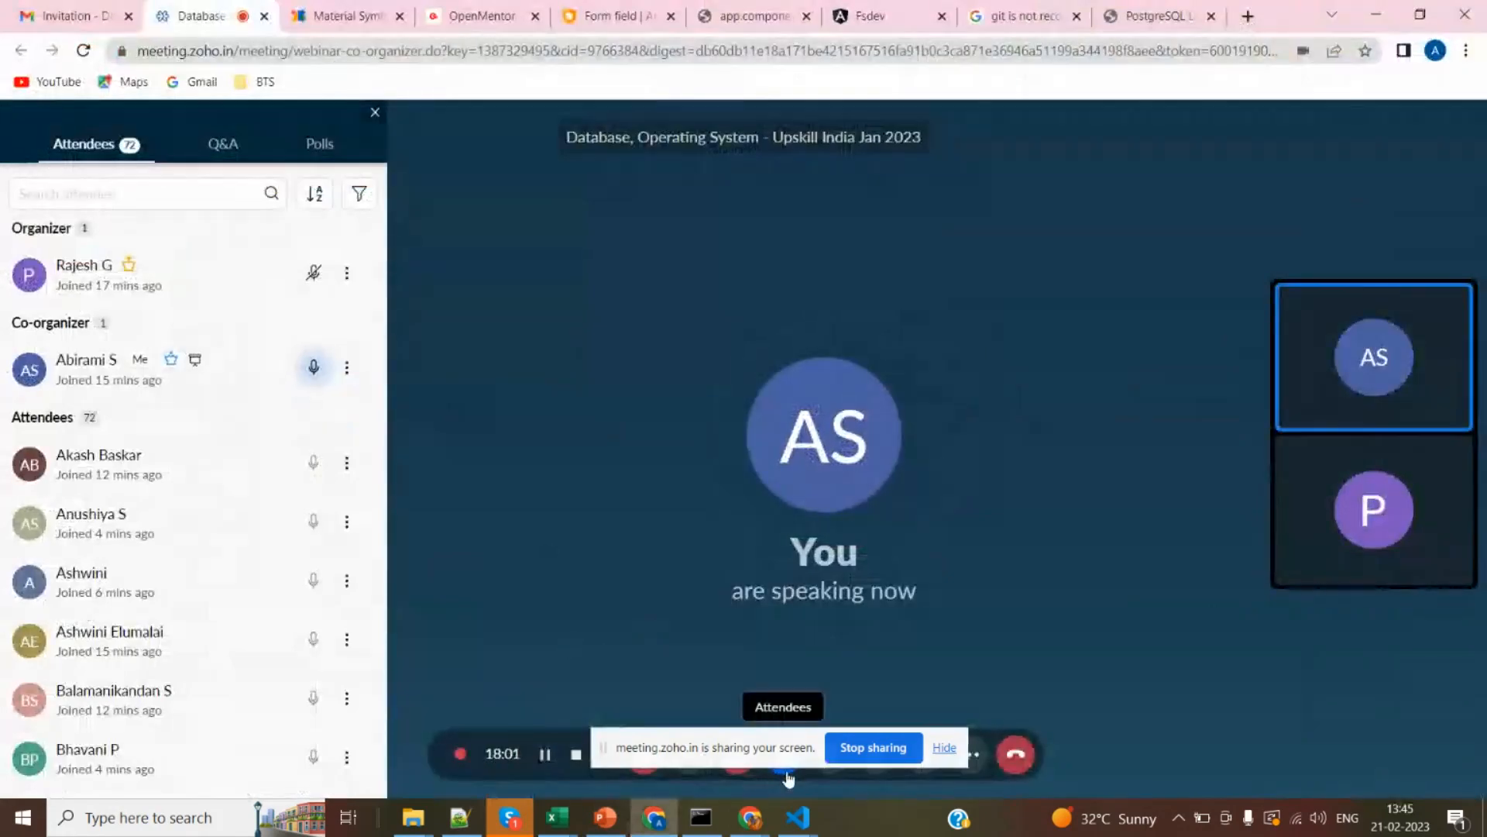
pyautogui.click(784, 779)
pyautogui.click(833, 780)
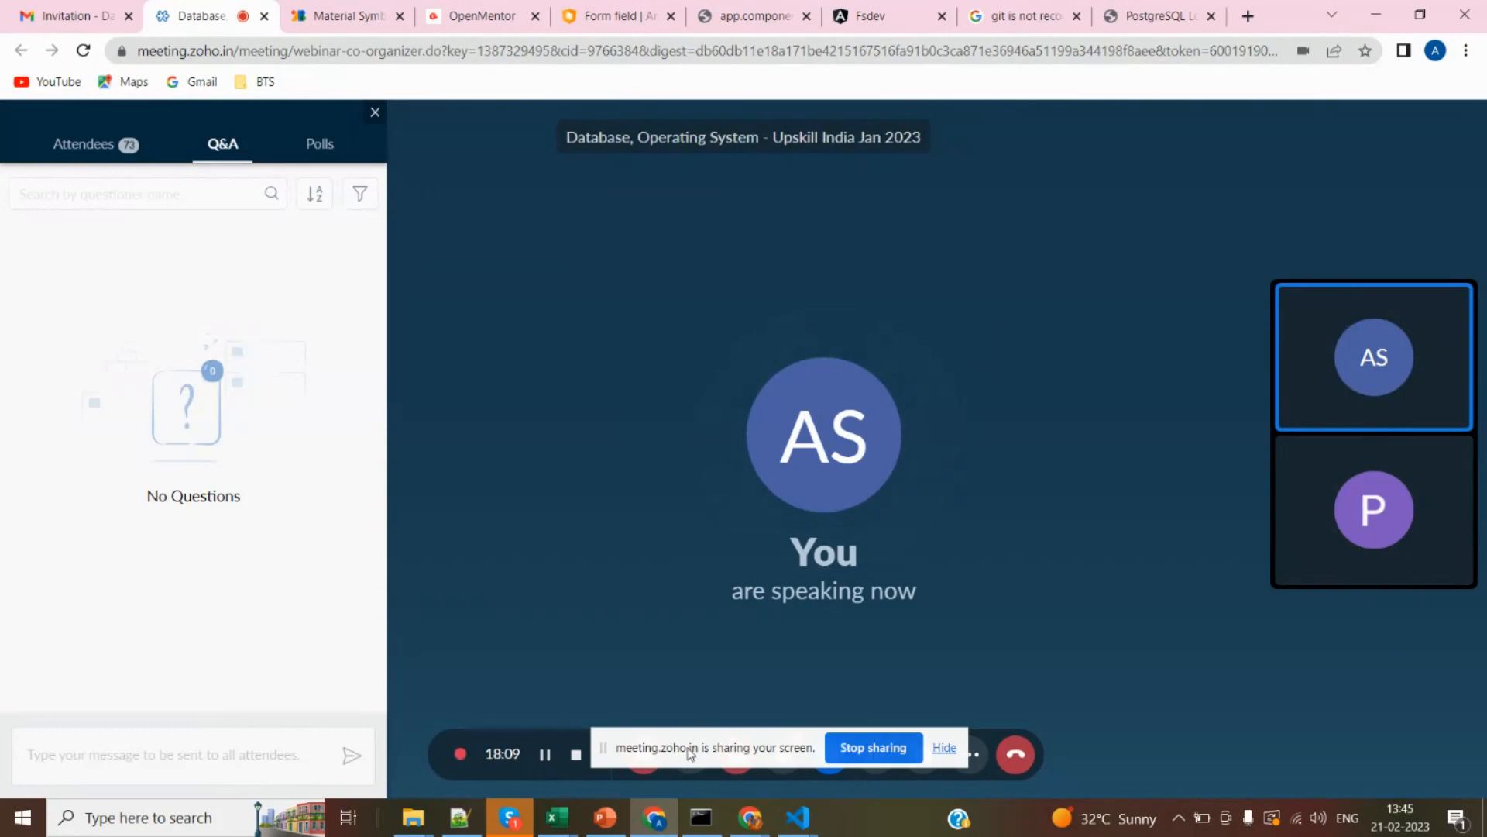
pyautogui.moveTo(688, 750); pyautogui.dragTo(695, 768)
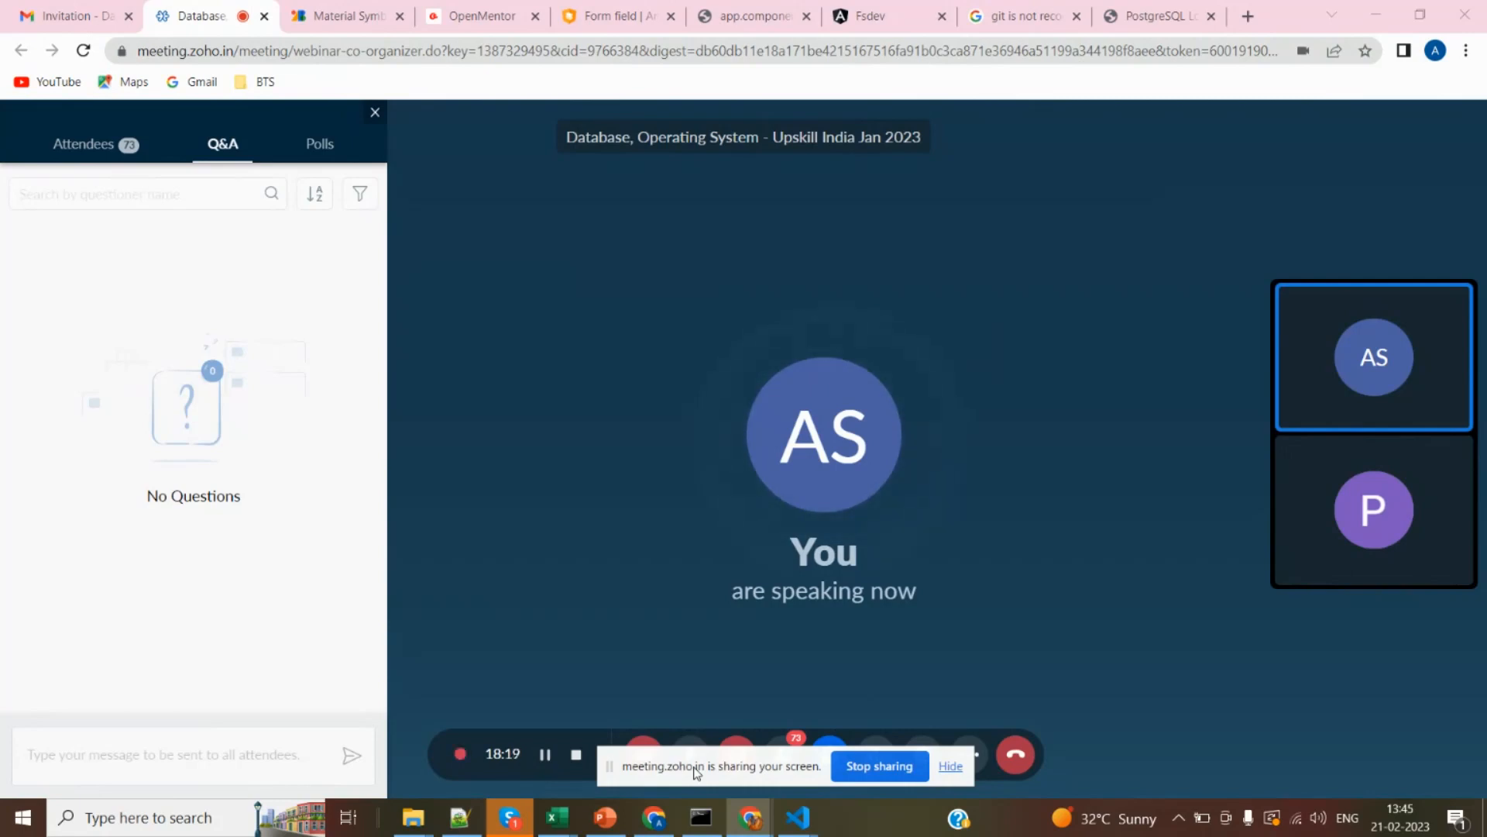
pyautogui.moveTo(697, 773)
pyautogui.mouseDown()
pyautogui.moveTo(705, 710)
pyautogui.moveTo(711, 757)
pyautogui.mouseUp()
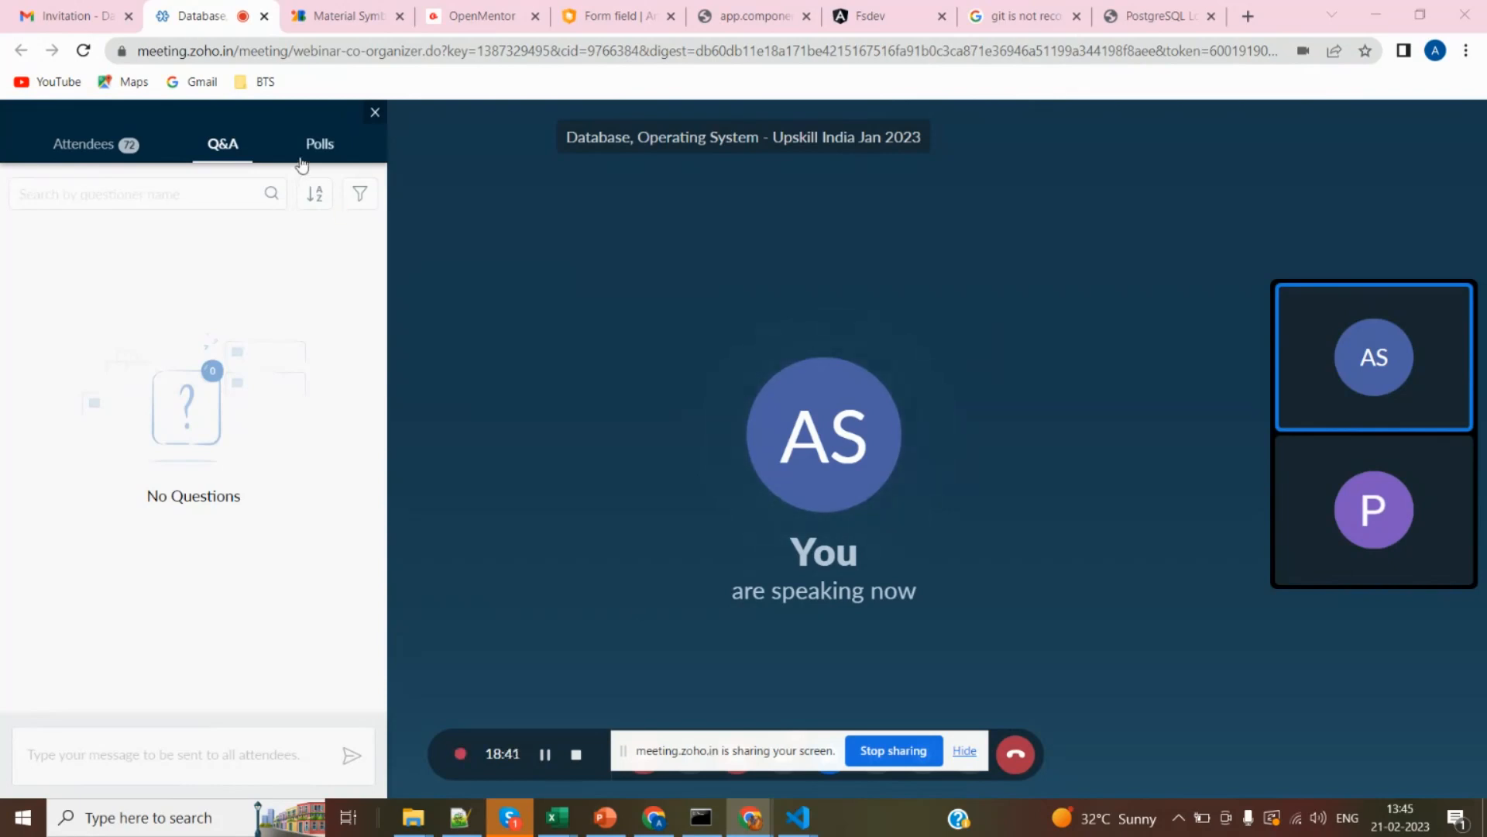
pyautogui.click(130, 154)
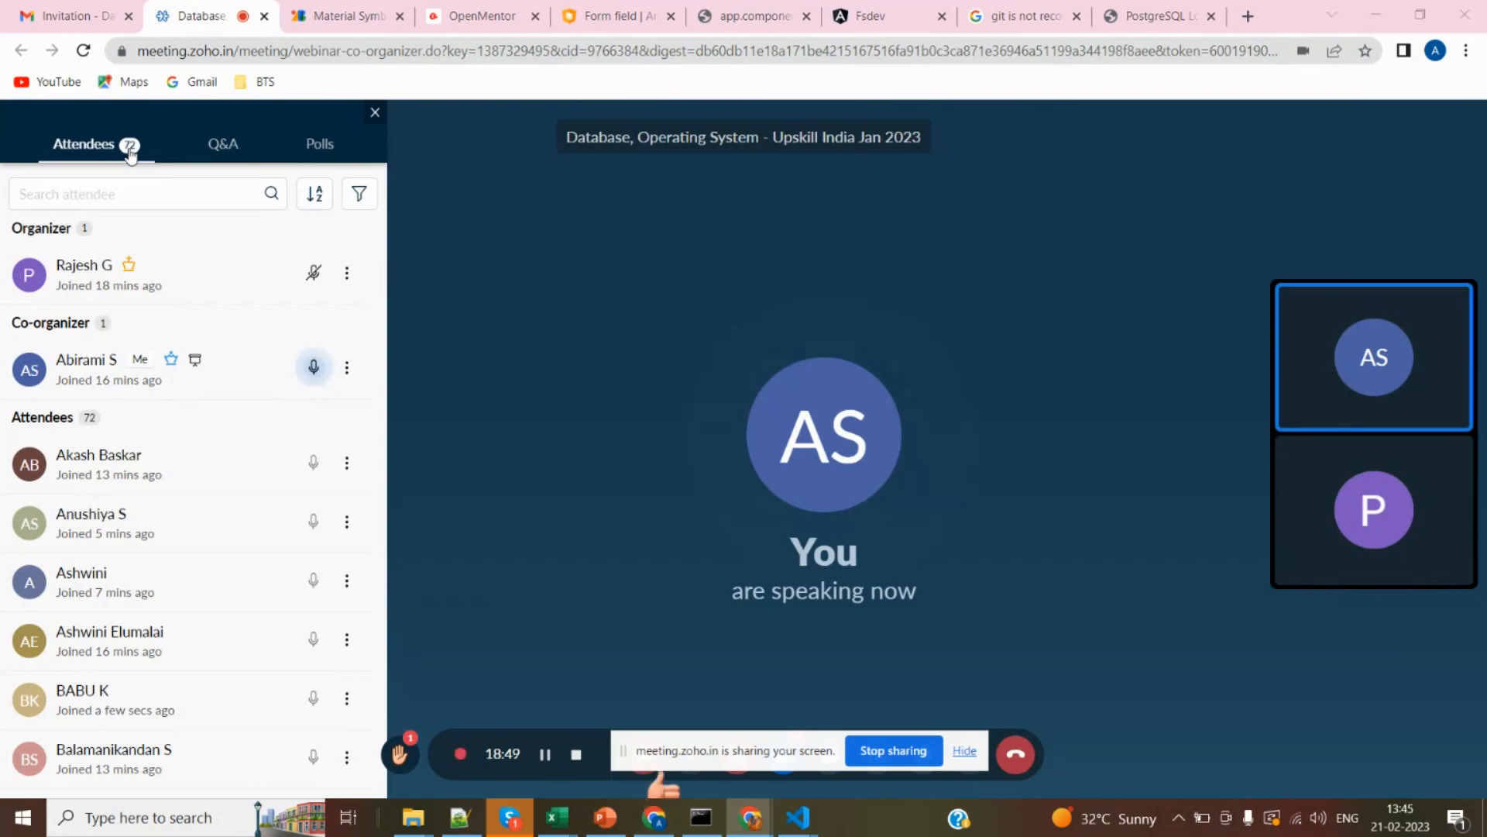
# Return to the 21-02-23 slide in PowerPoint and add "– 2 measures" after Scatter plot chart.
pyautogui.hotkey('alt', 'Tab')
pyautogui.hotkey('alt', 'Tab')
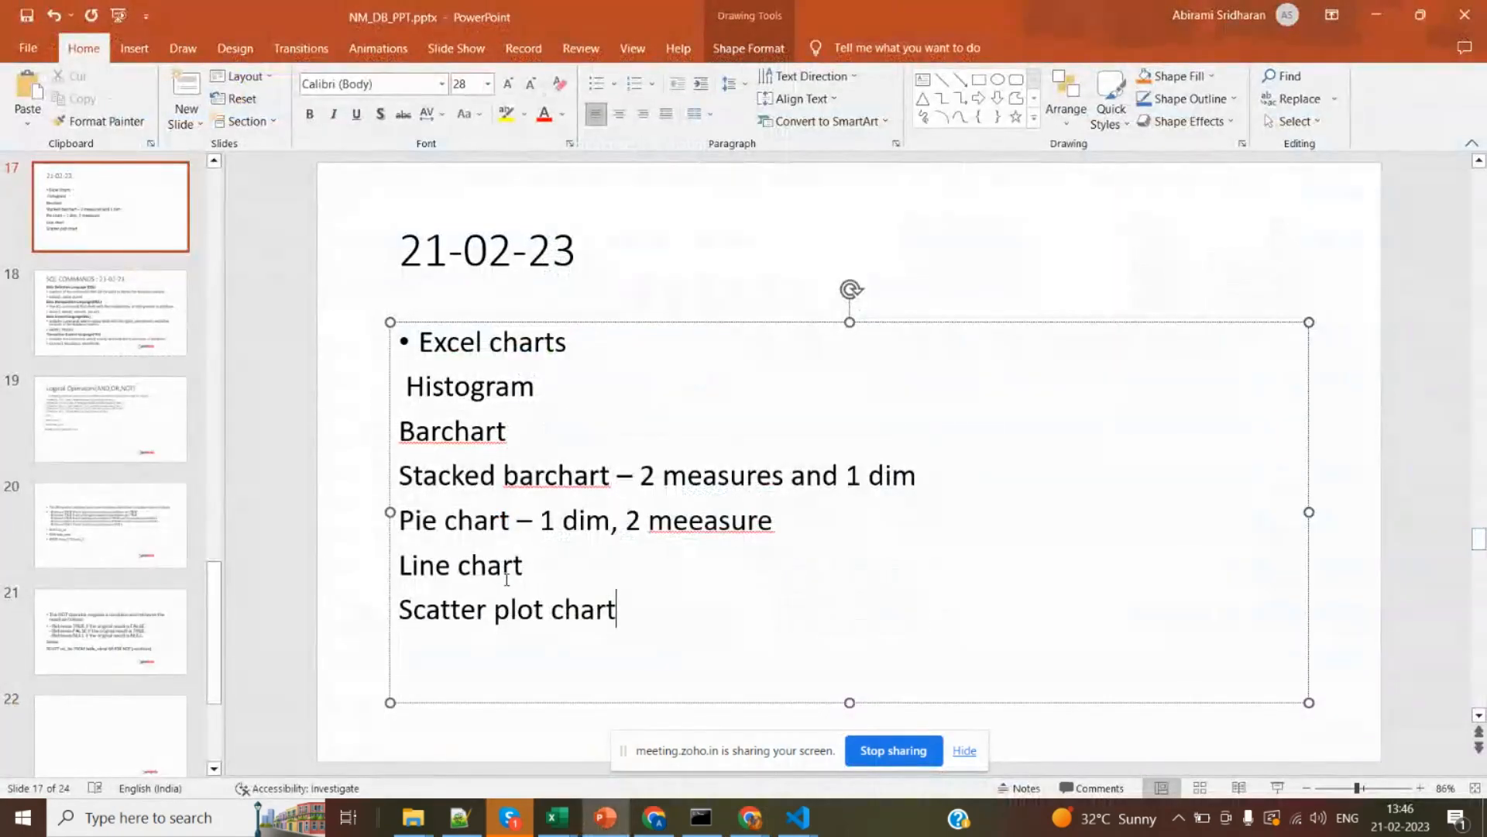
pyautogui.click(640, 619)
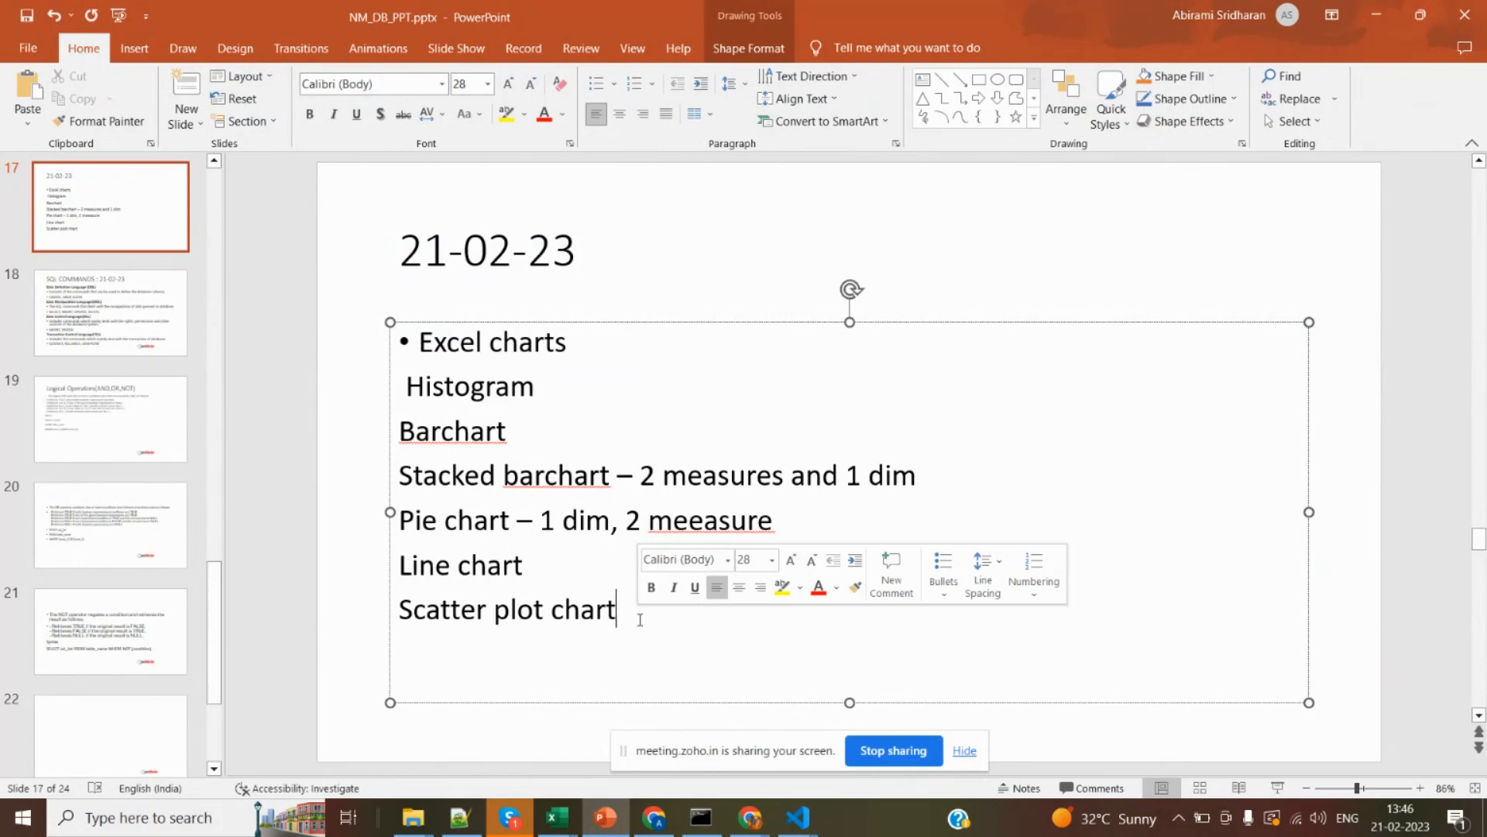
pyautogui.write('- ')
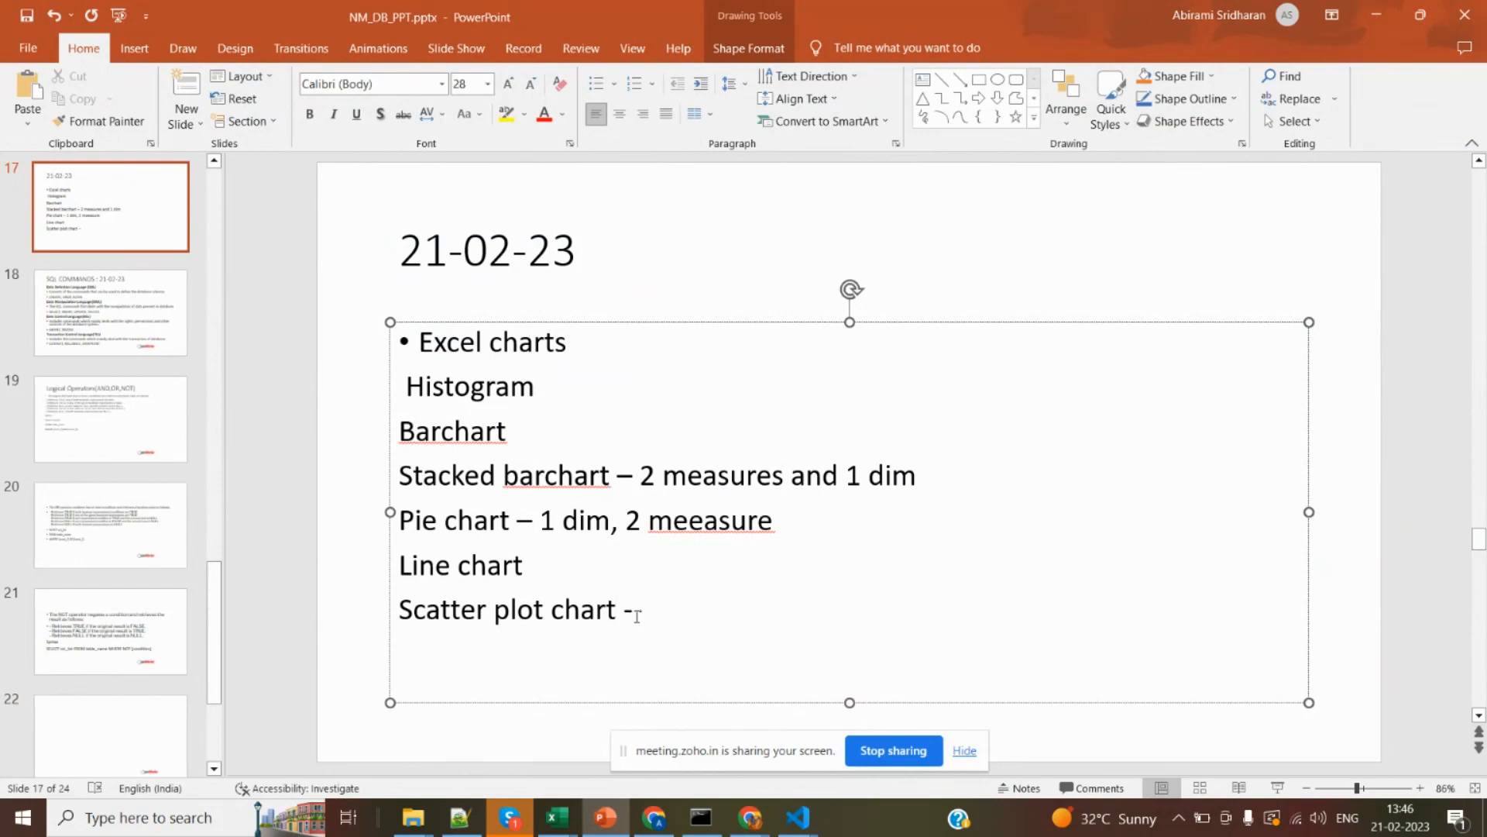
pyautogui.write('3 m')
pyautogui.press('BackSpace')
pyautogui.press('BackSpace')
pyautogui.press('BackSpace')
pyautogui.write('2 measures')
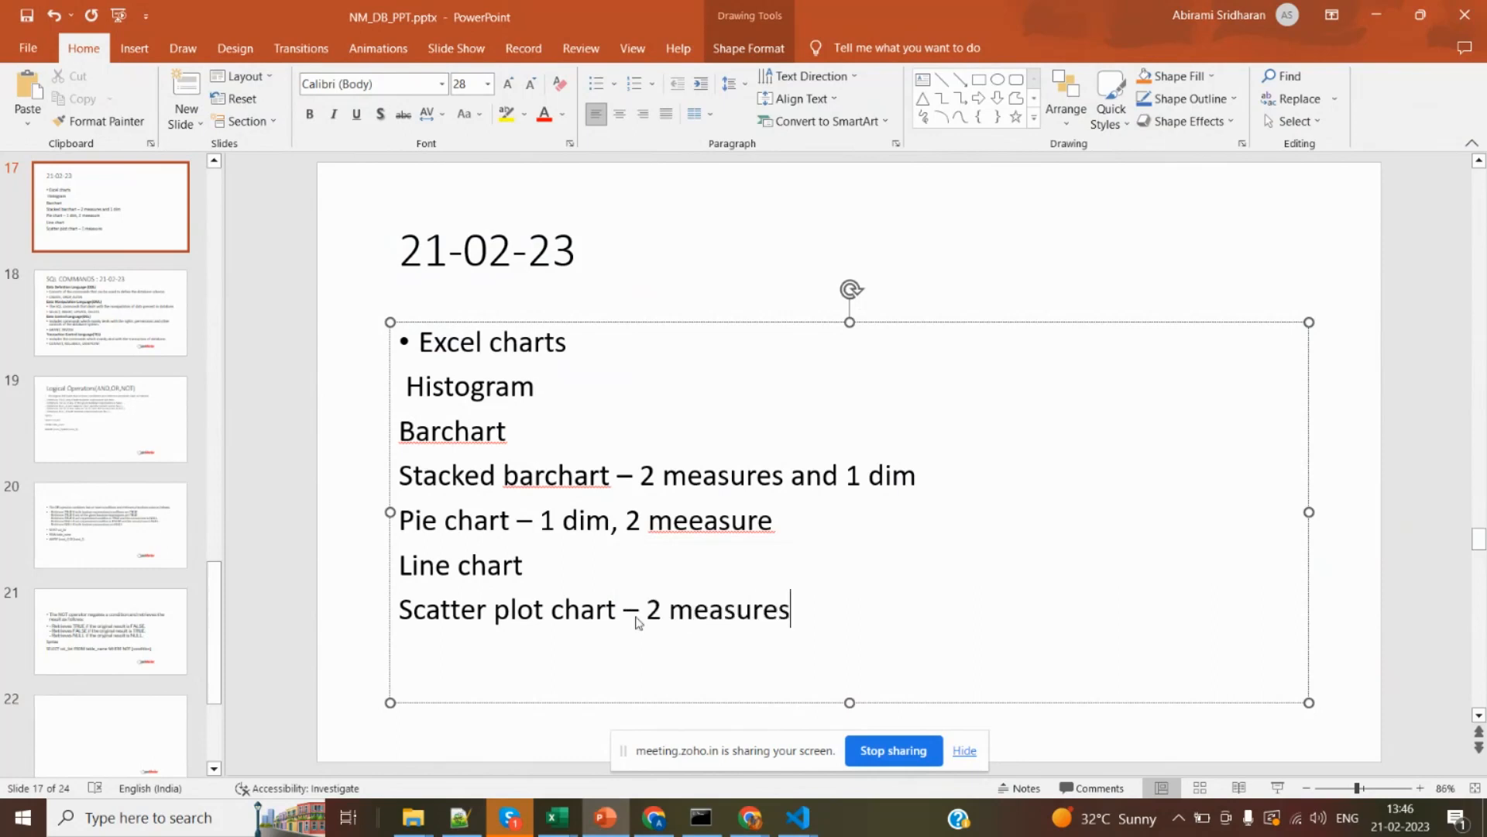
# Switch to the invoice-items_sale2020-11-02.xlsx workbook in Excel and examine the count and profit columns D and F.
pyautogui.hotkey('alt', 'Tab')
pyautogui.hotkey('alt', 'Tab')
pyautogui.hotkey('alt', 'Tab')
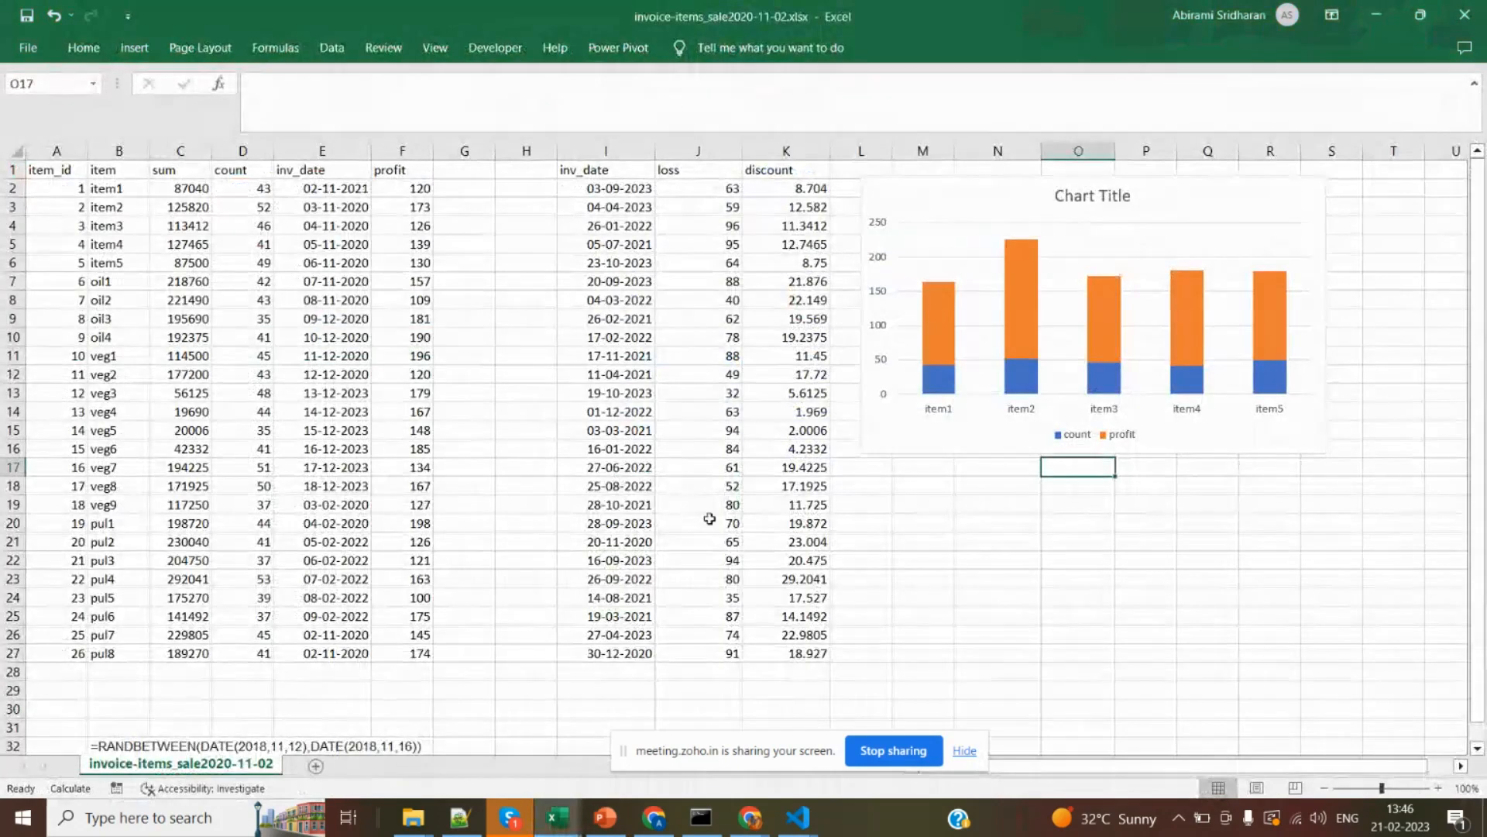
pyautogui.click(256, 151)
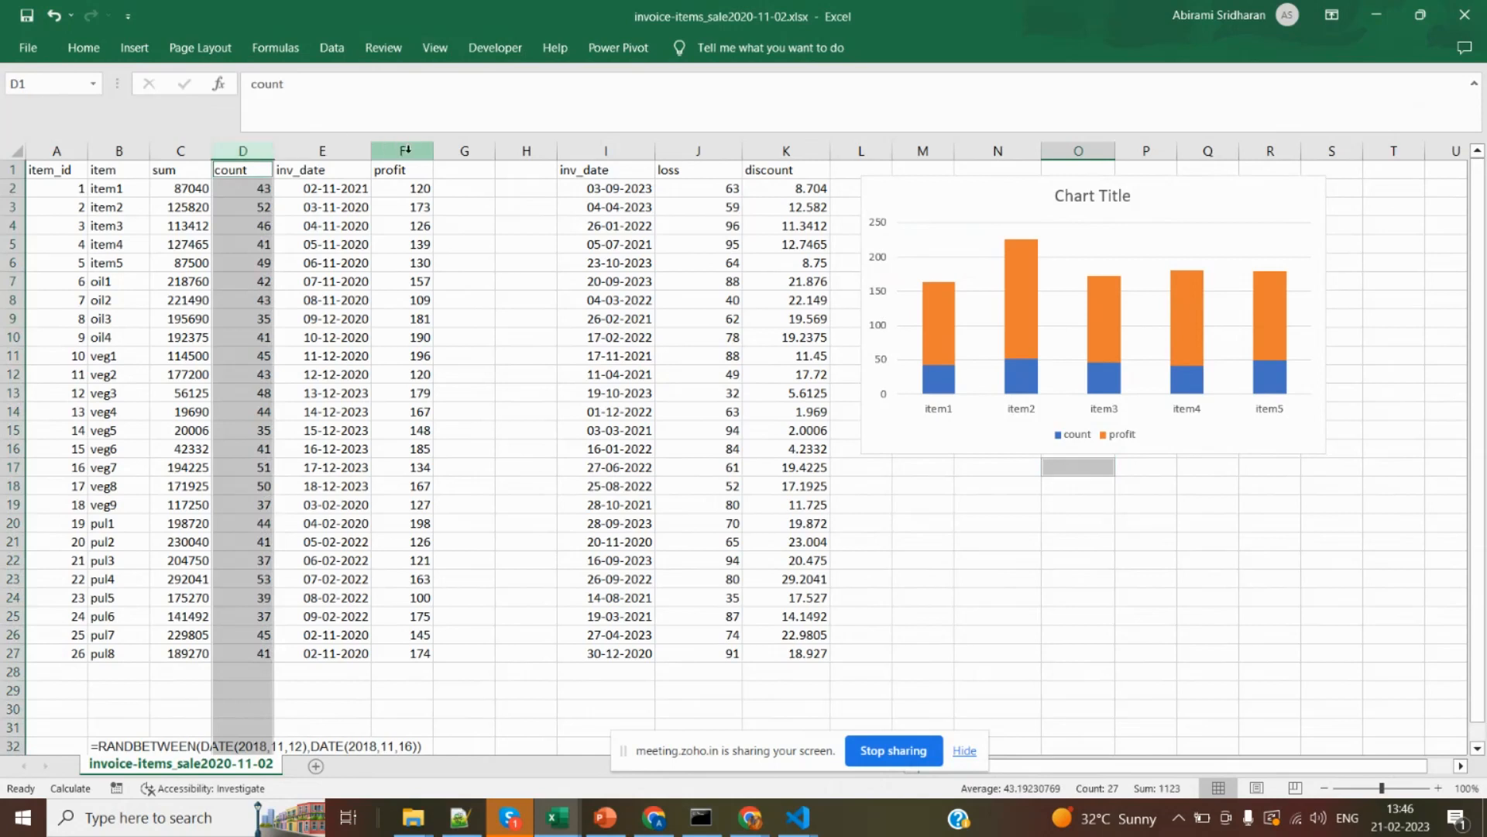
pyautogui.keyDown('ctrl'); pyautogui.click(406, 149); pyautogui.keyUp('ctrl')
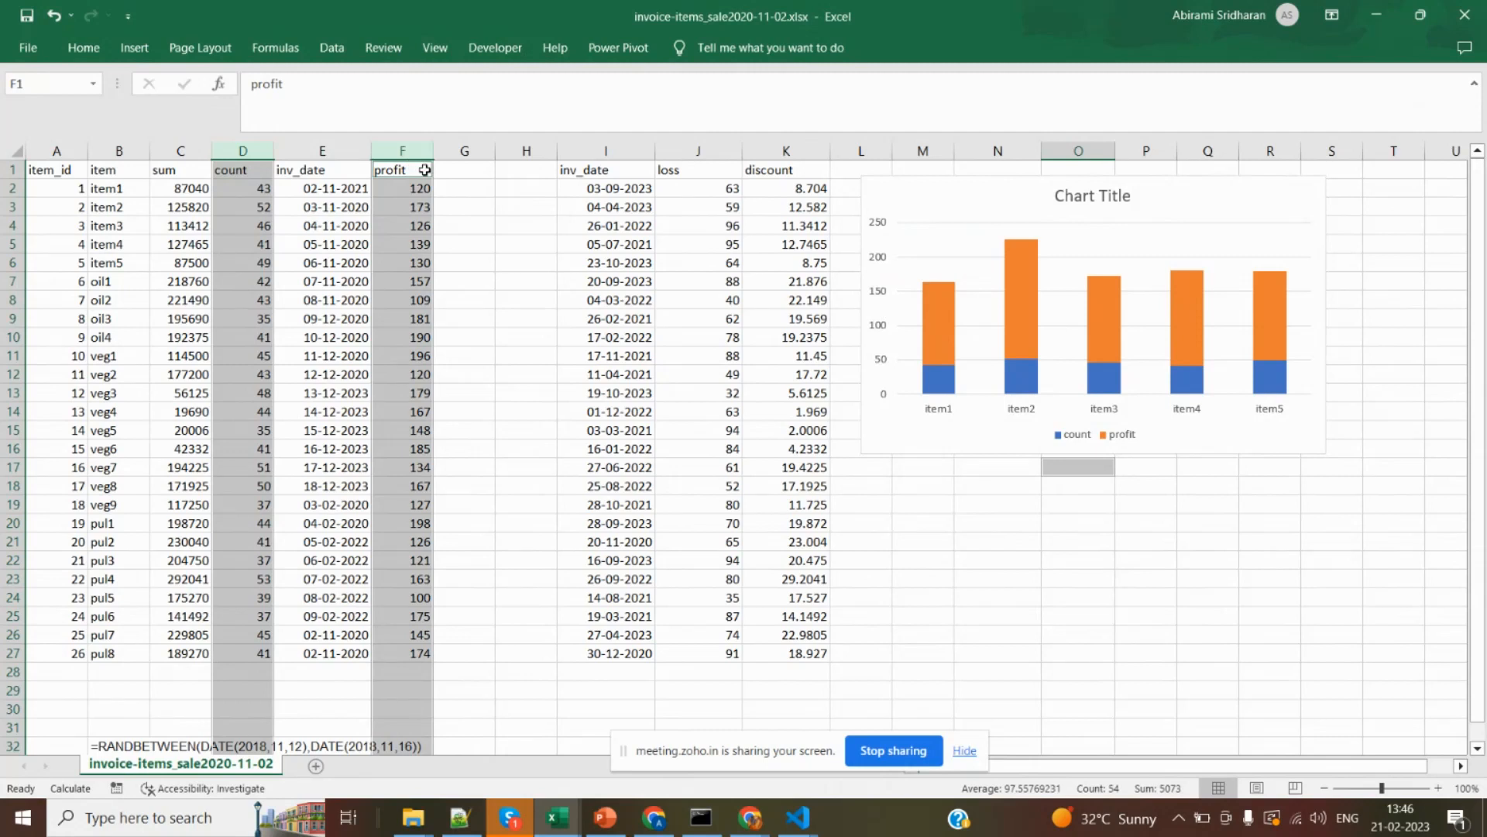
pyautogui.click(247, 172)
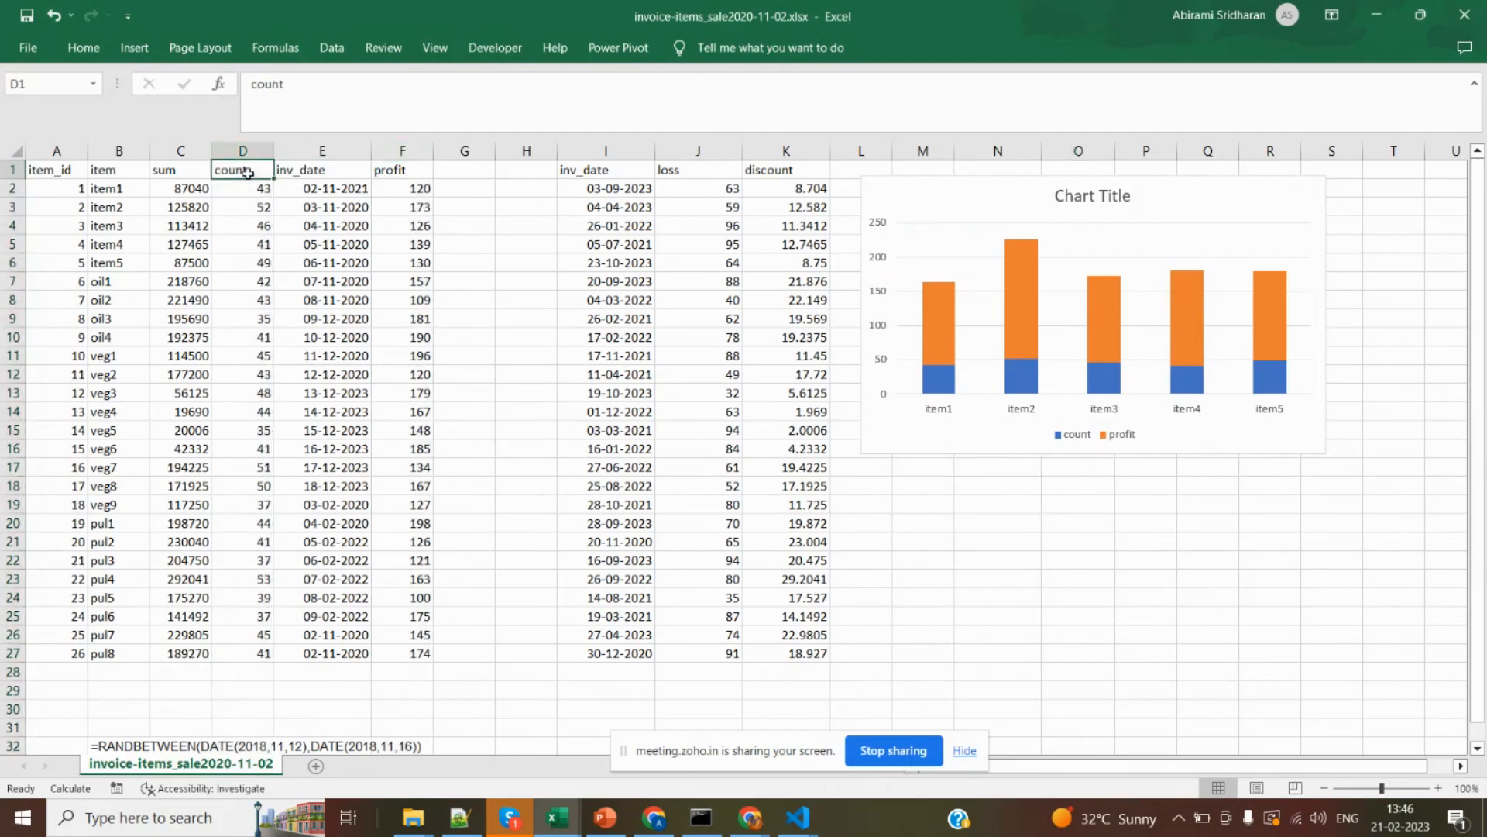
pyautogui.click(421, 190)
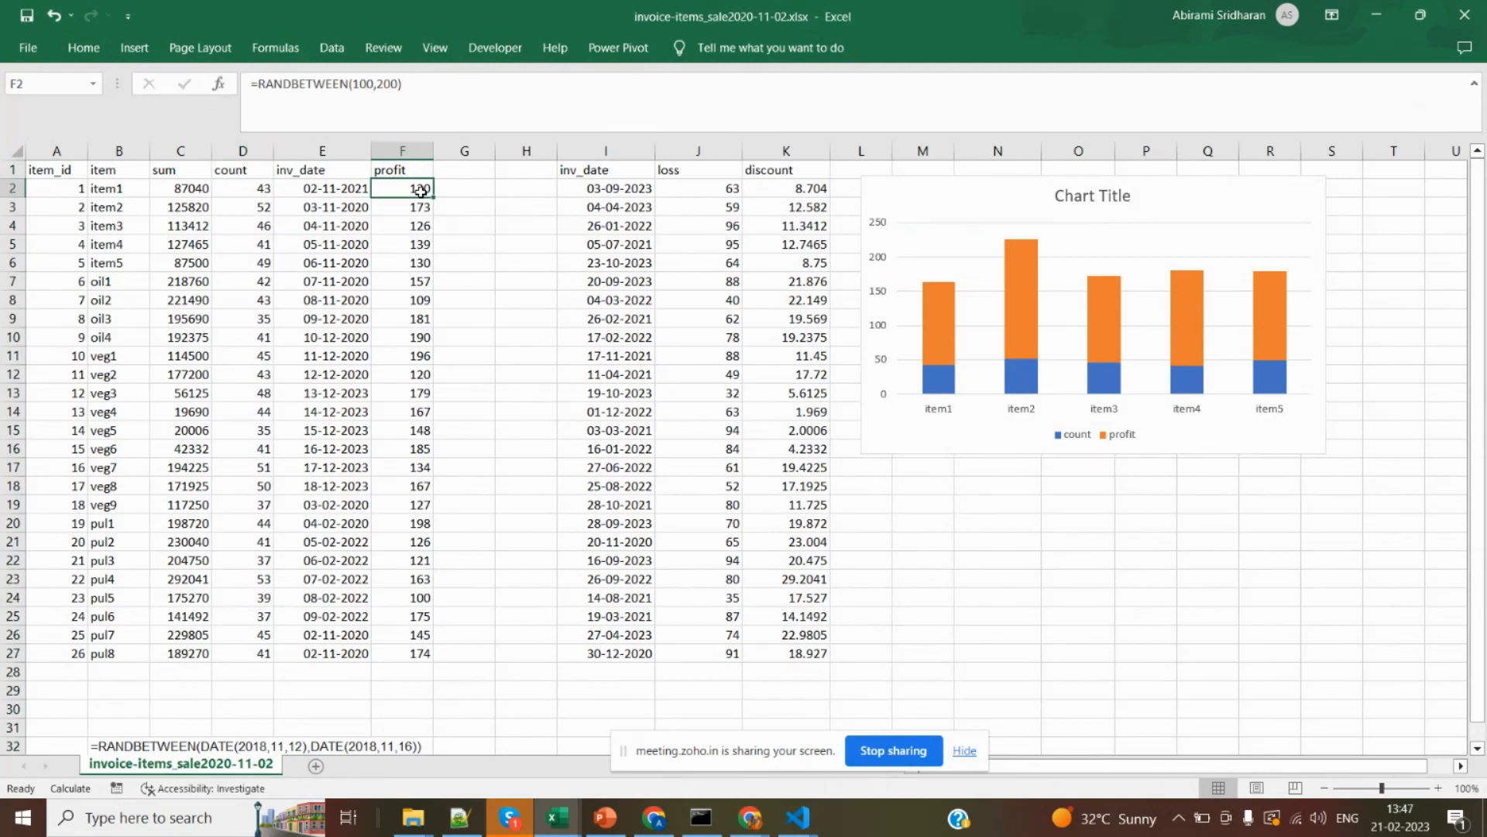
# Insert a plain markers-only Scatter chart from the count and profit columns D and F.
pyautogui.click(246, 150)
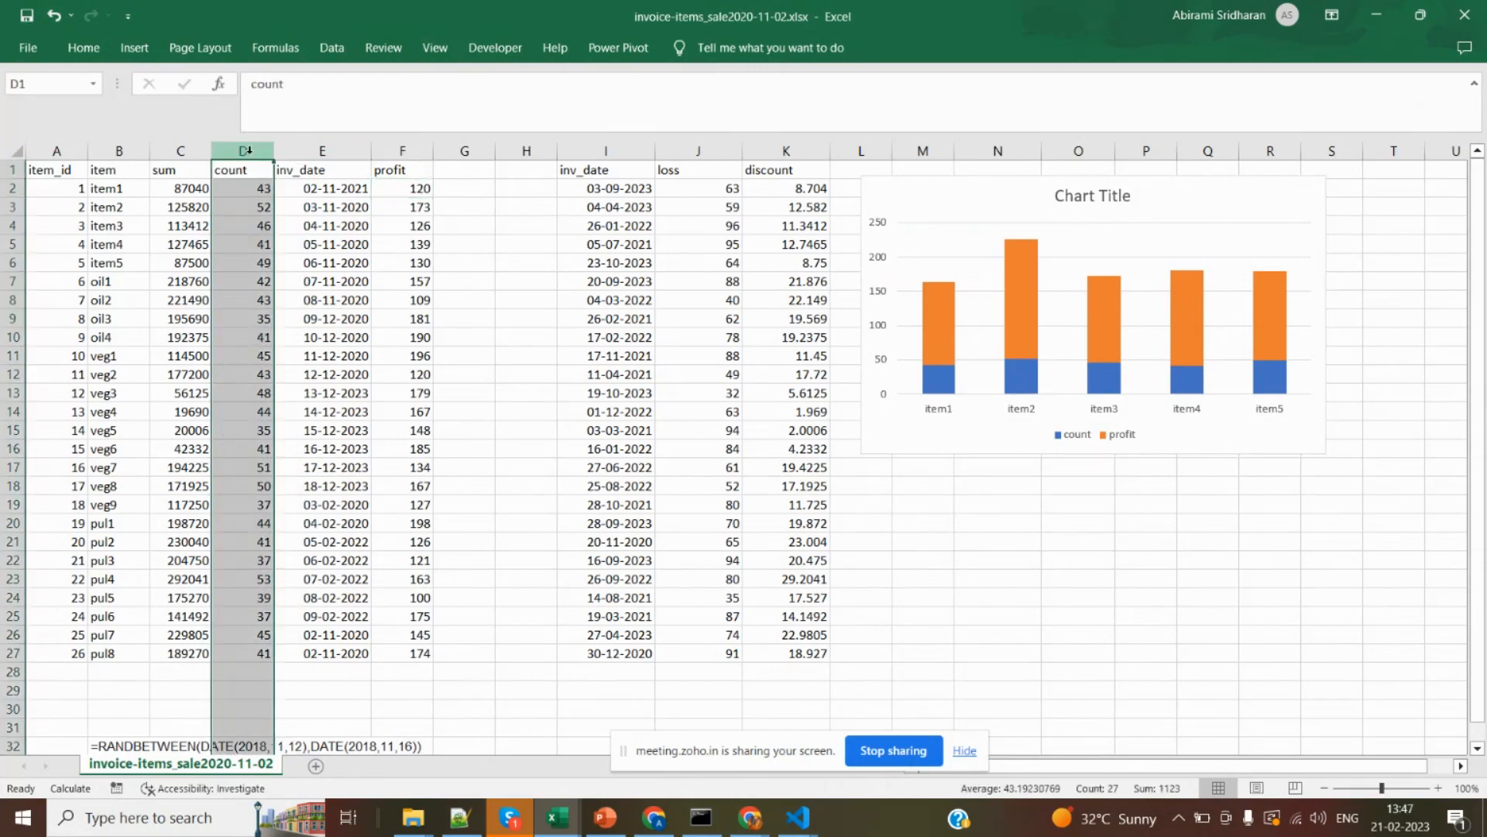
pyautogui.keyDown('ctrl'); pyautogui.click(409, 147); pyautogui.keyUp('ctrl')
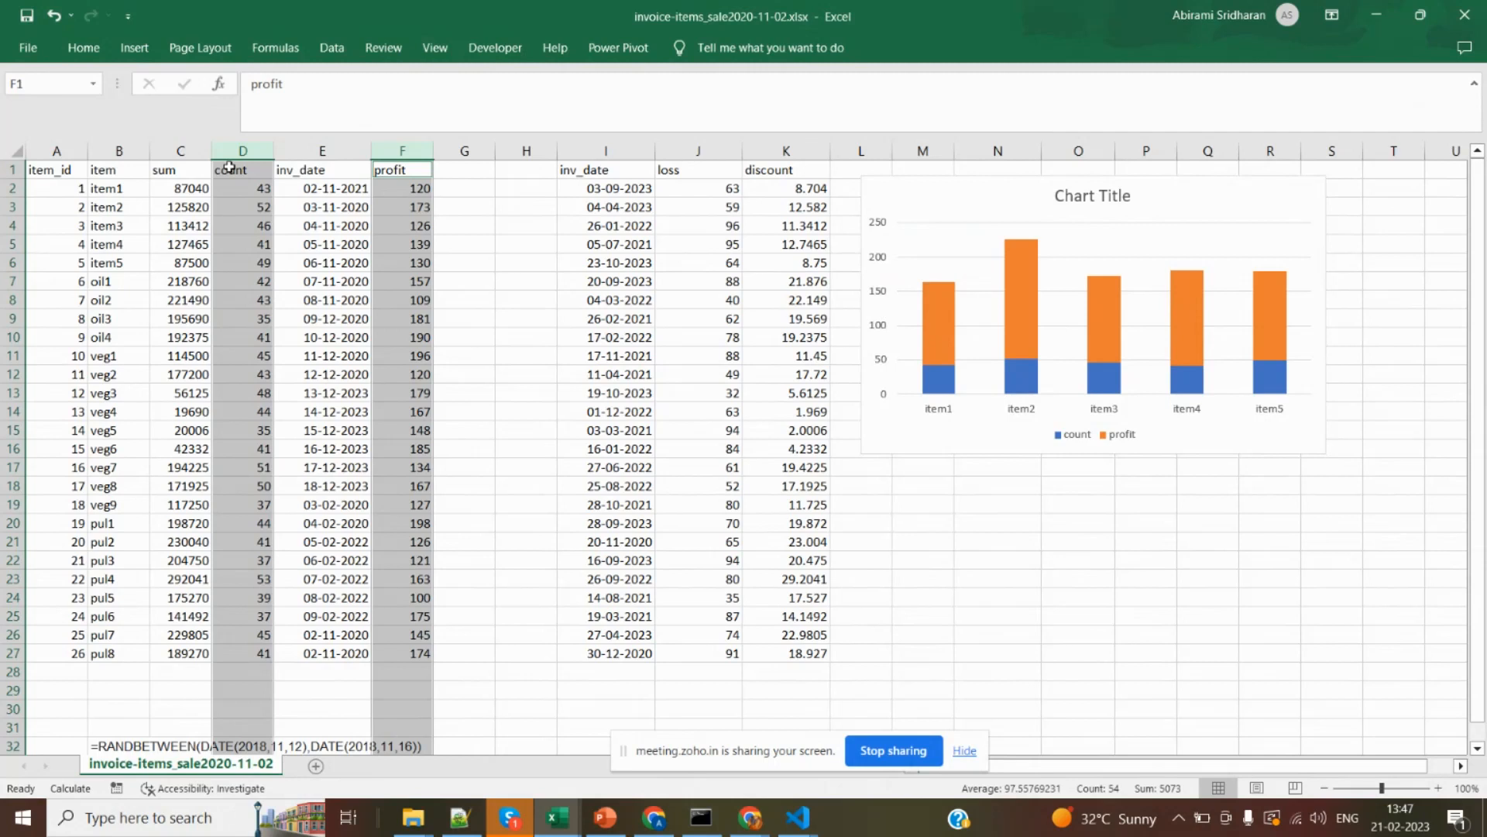
pyautogui.click(136, 46)
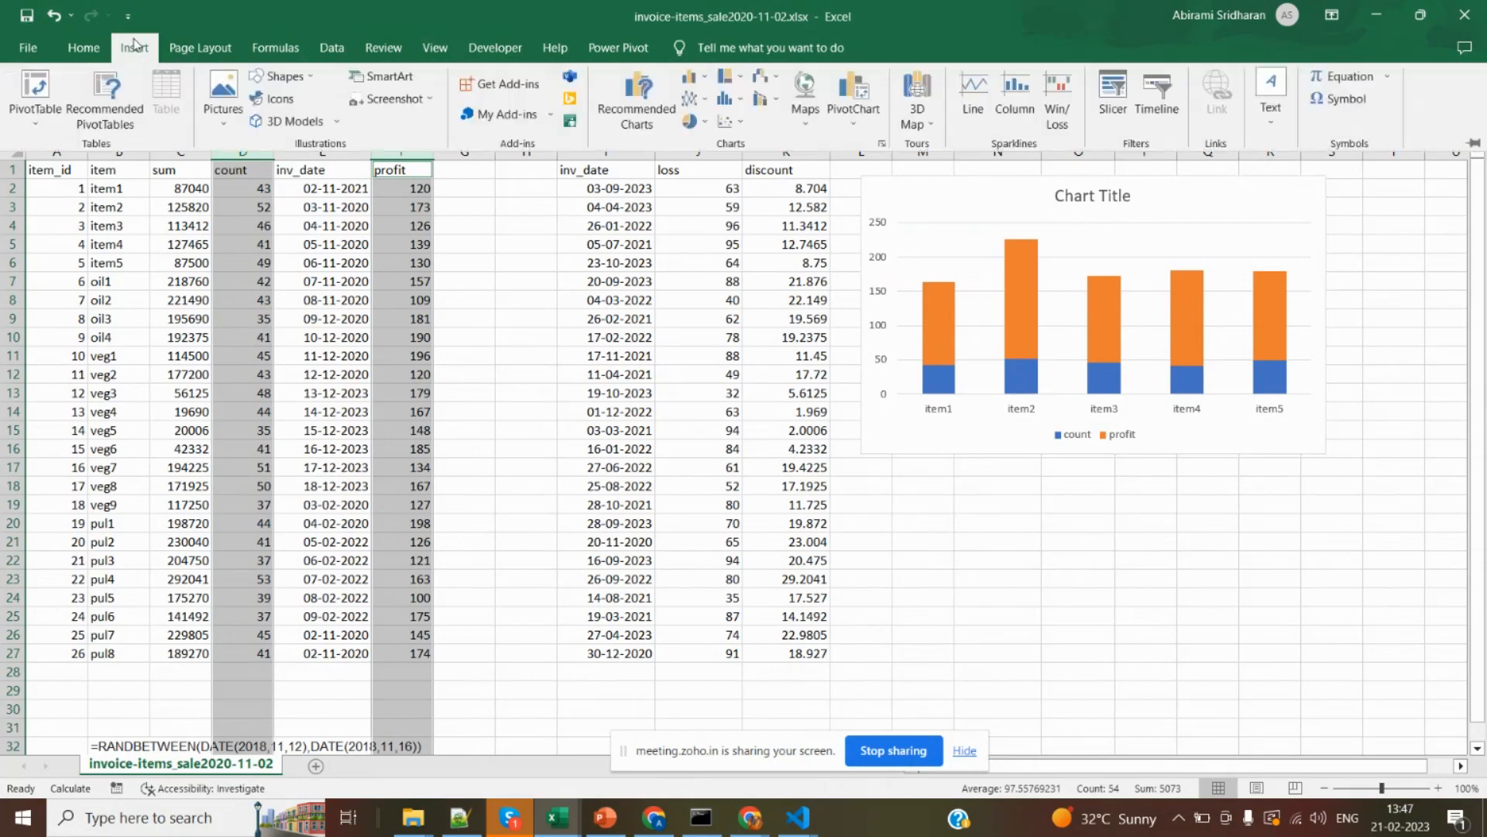
pyautogui.click(731, 123)
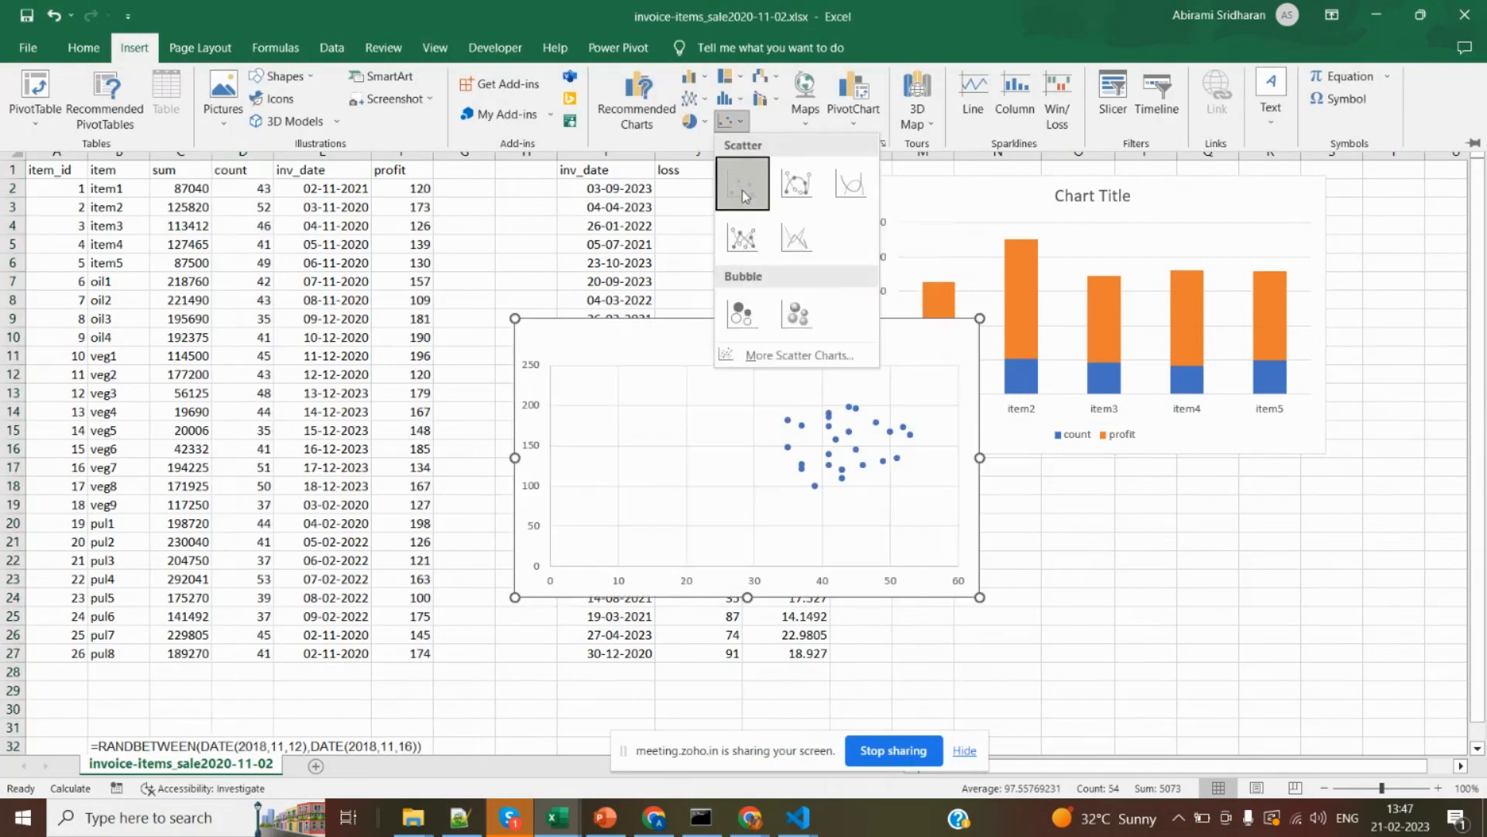
pyautogui.click(743, 189)
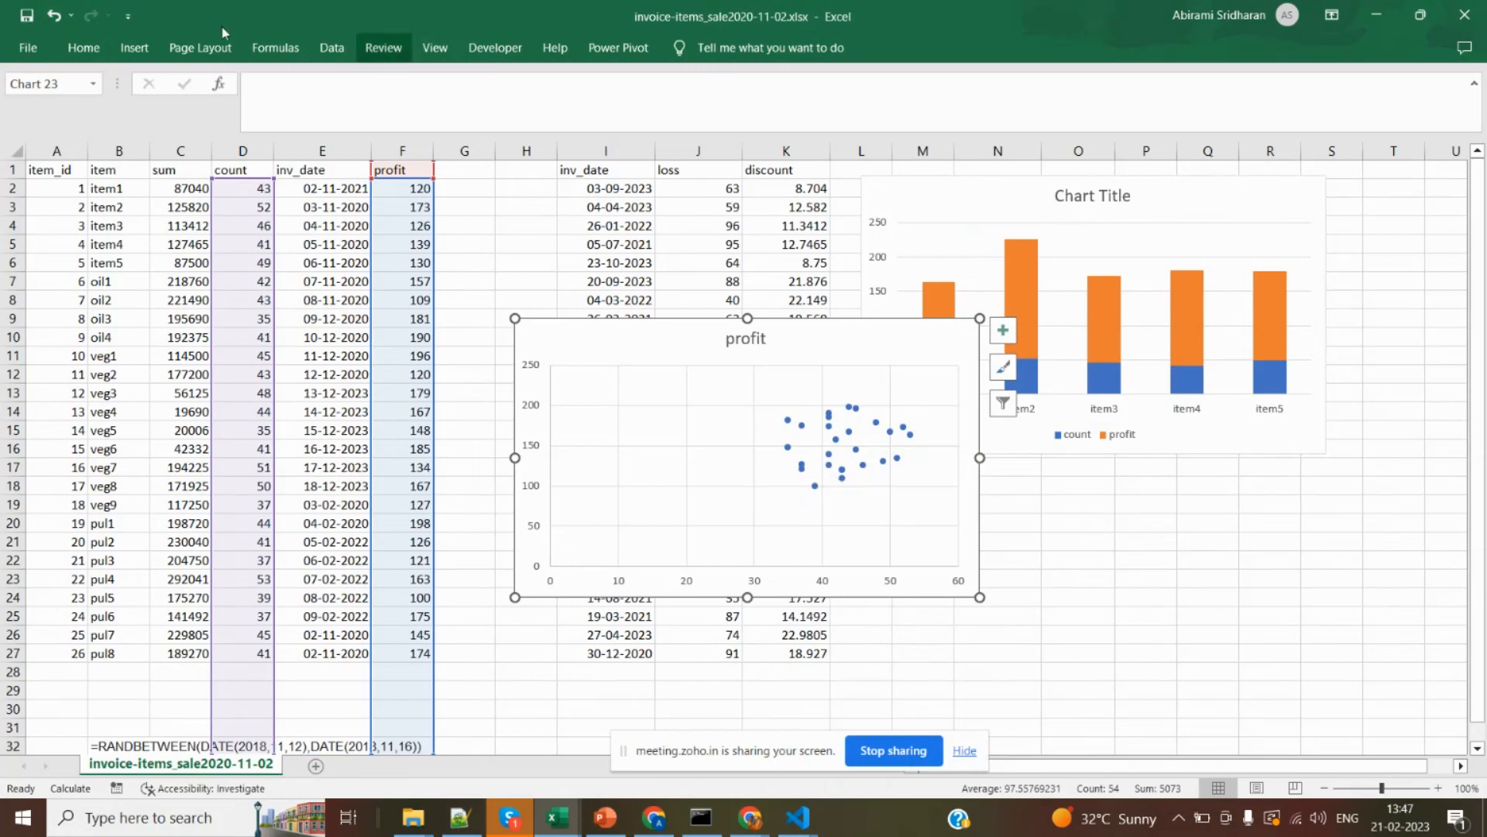
pyautogui.click(139, 49)
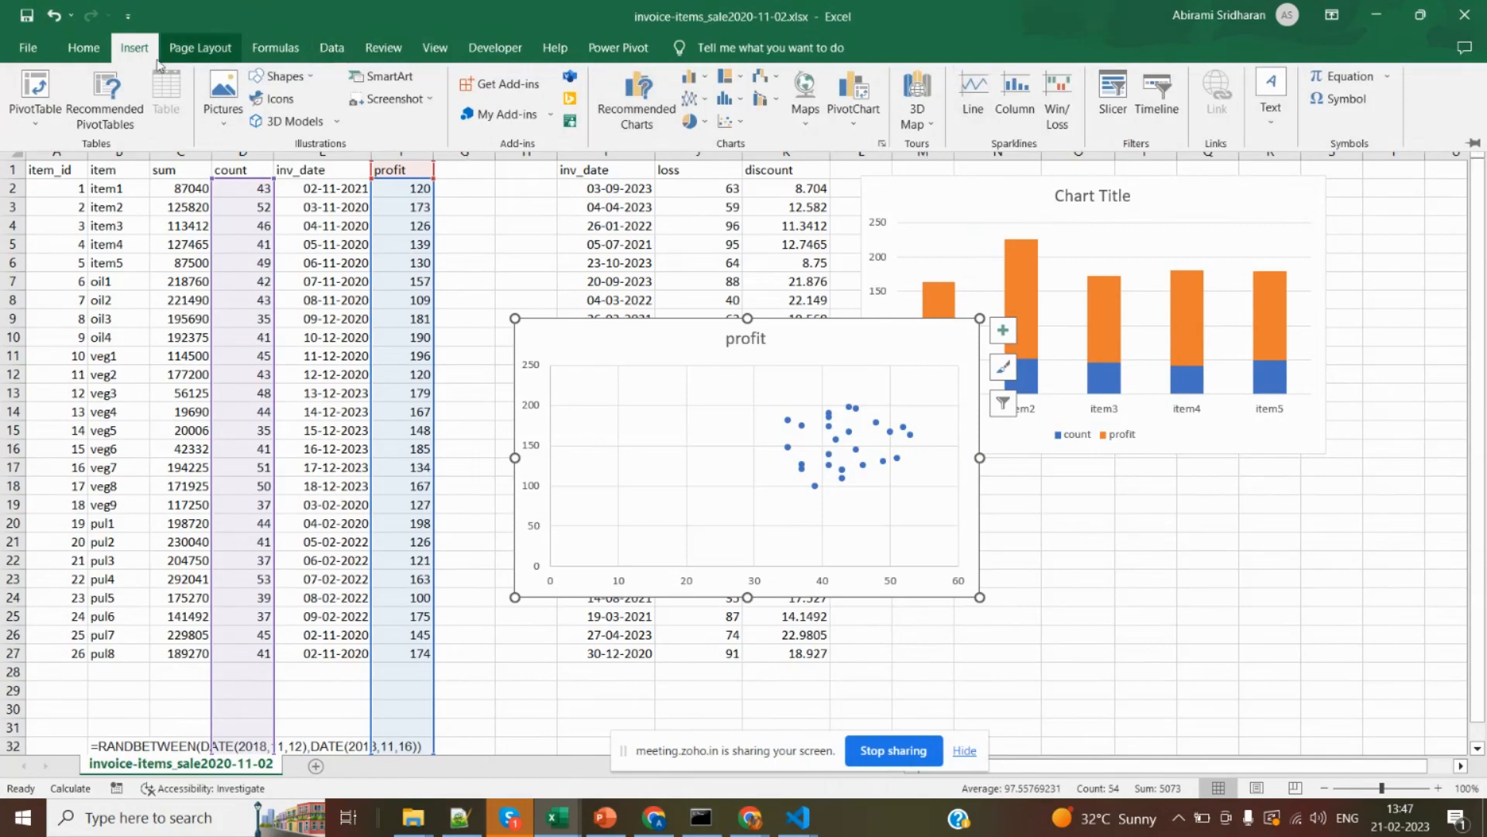
pyautogui.click(84, 49)
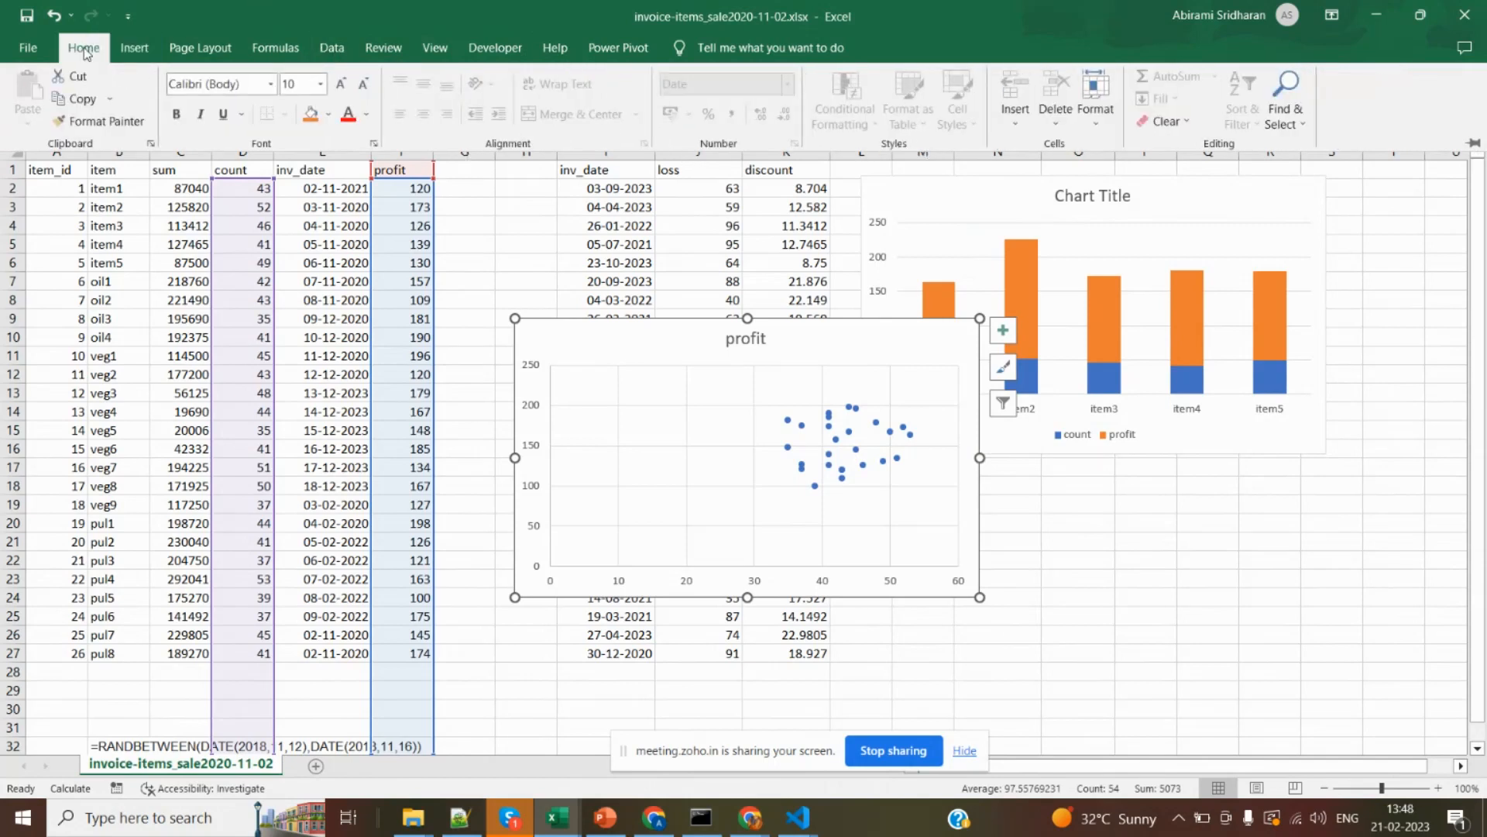
pyautogui.click(148, 53)
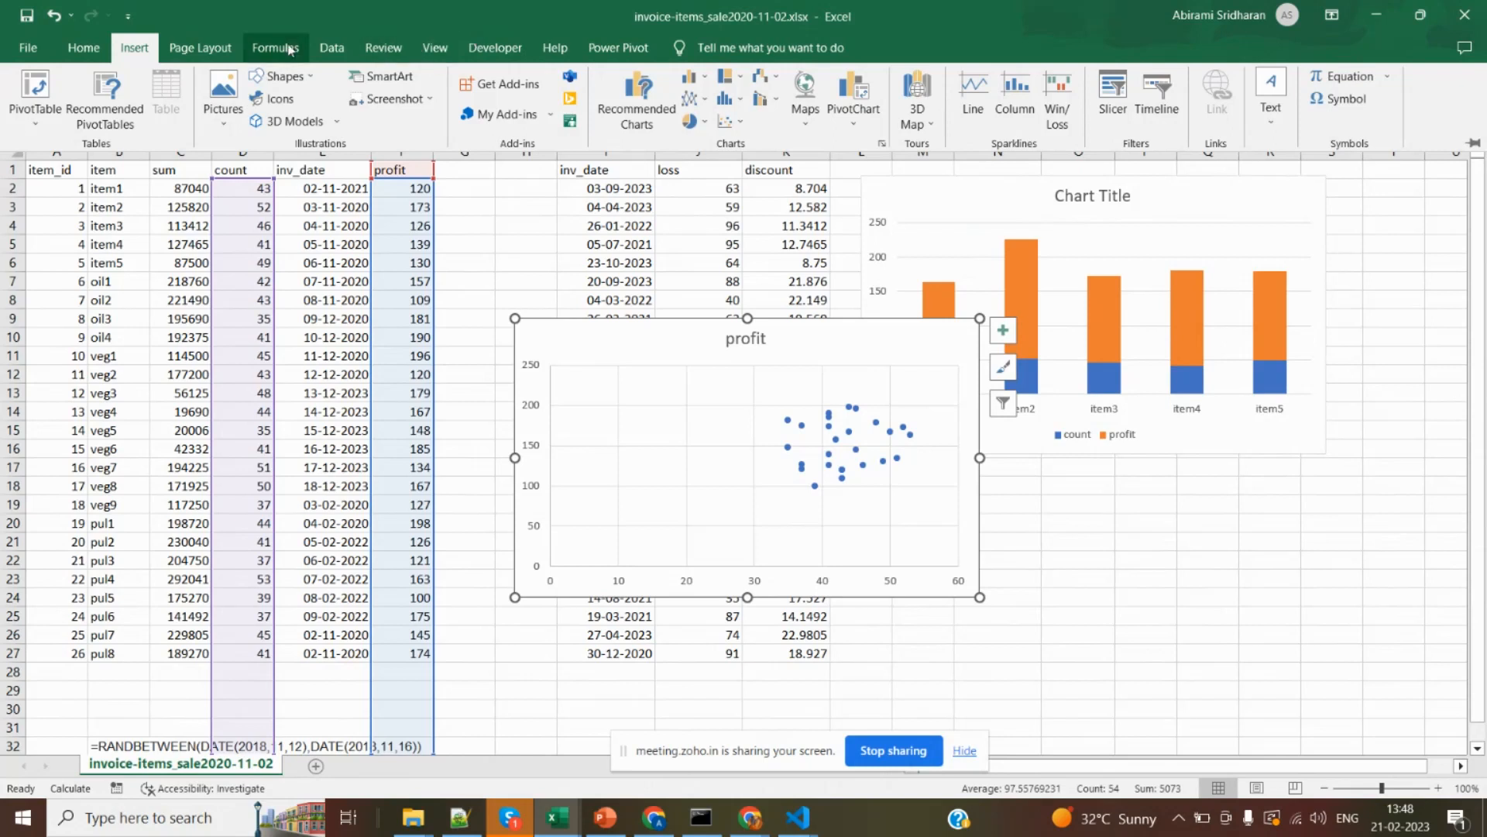
pyautogui.click(325, 49)
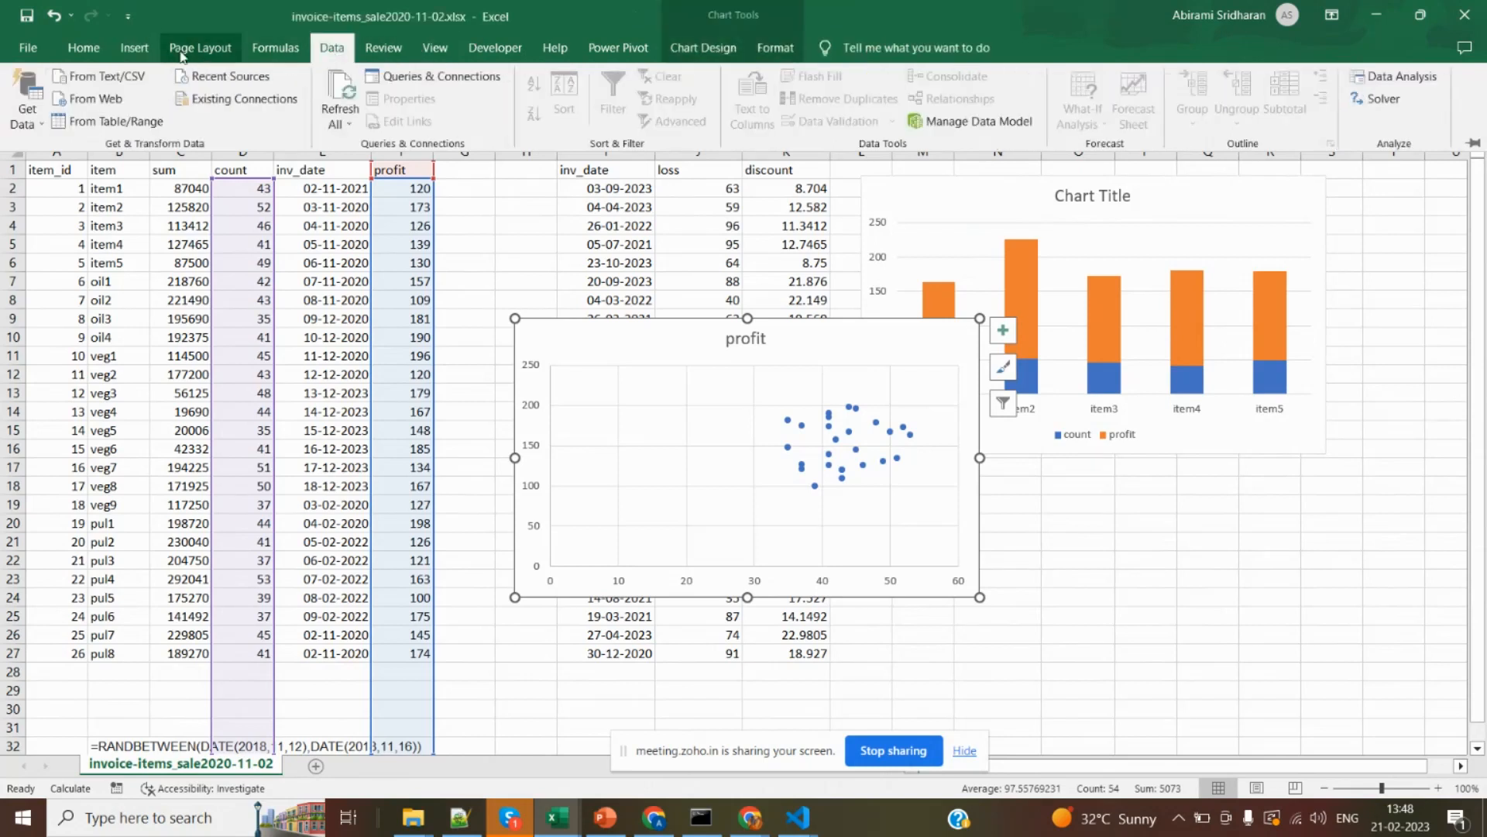
# Draw a straight line on the profit scatter chart, rising from near the origin to just beside the data points.
pyautogui.click(135, 49)
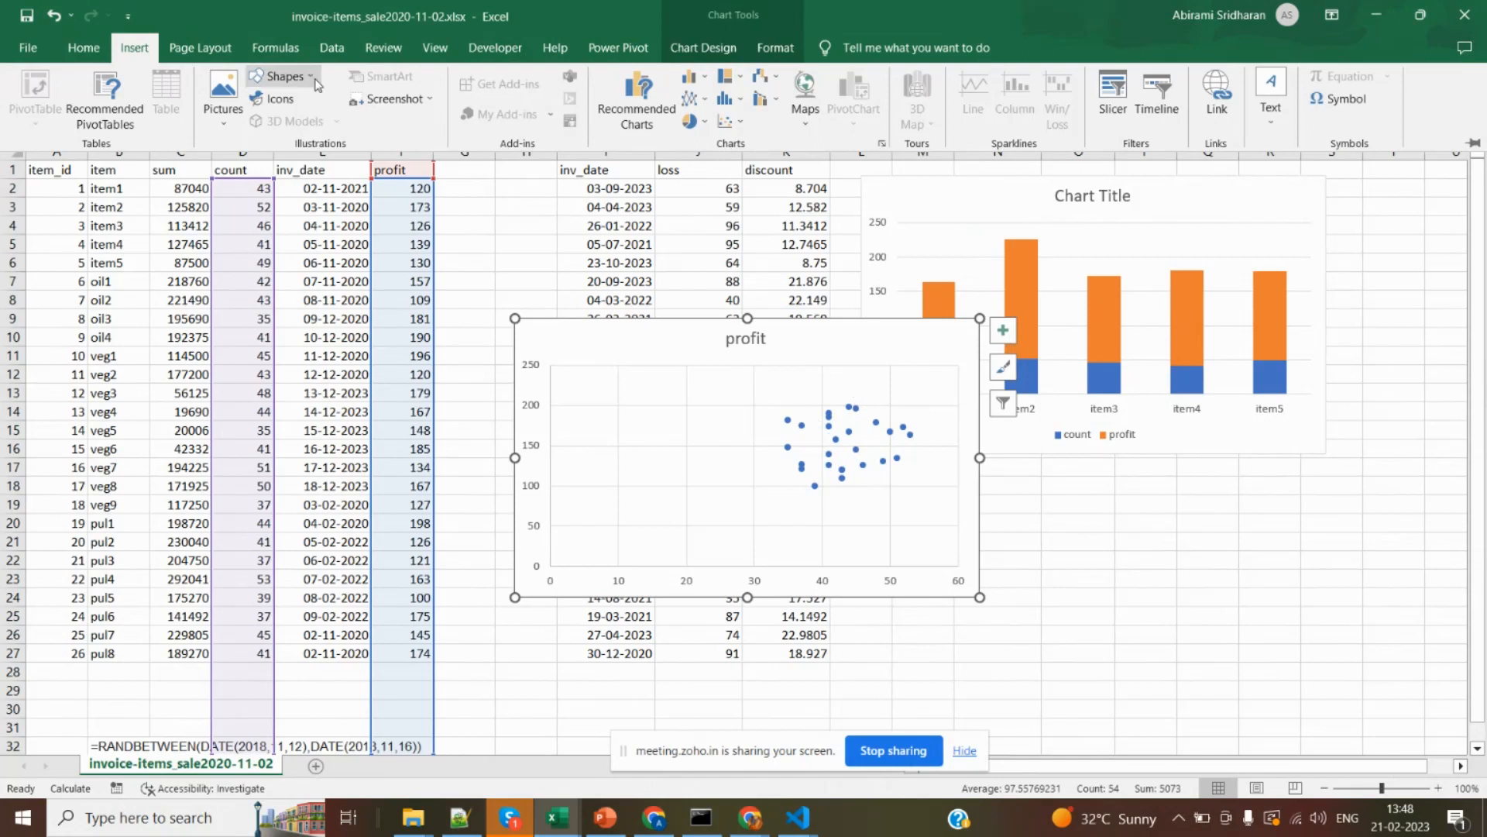
pyautogui.click(283, 76)
pyautogui.click(274, 124)
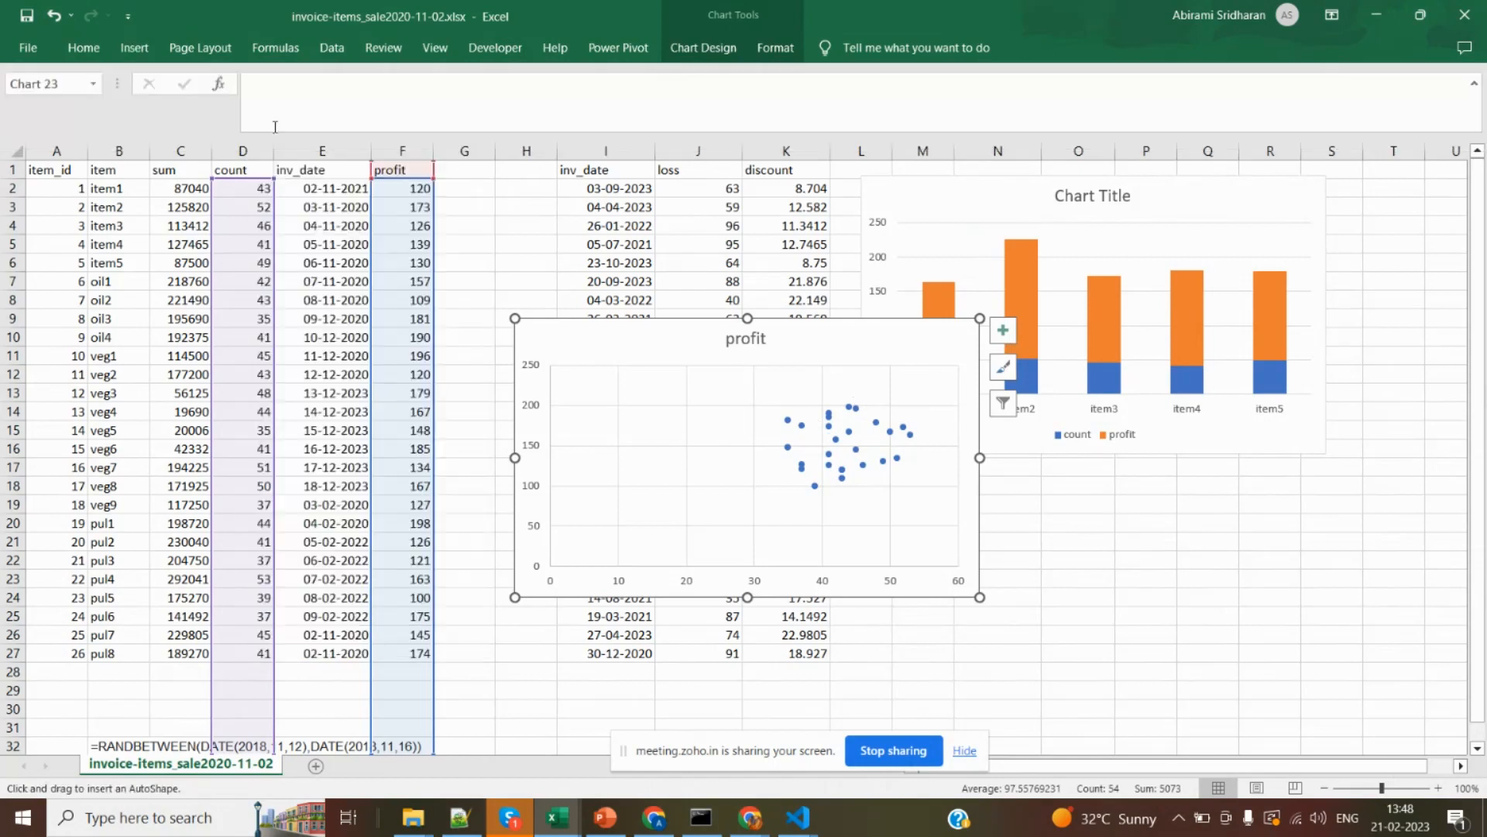
pyautogui.moveTo(581, 530); pyautogui.dragTo(774, 433)
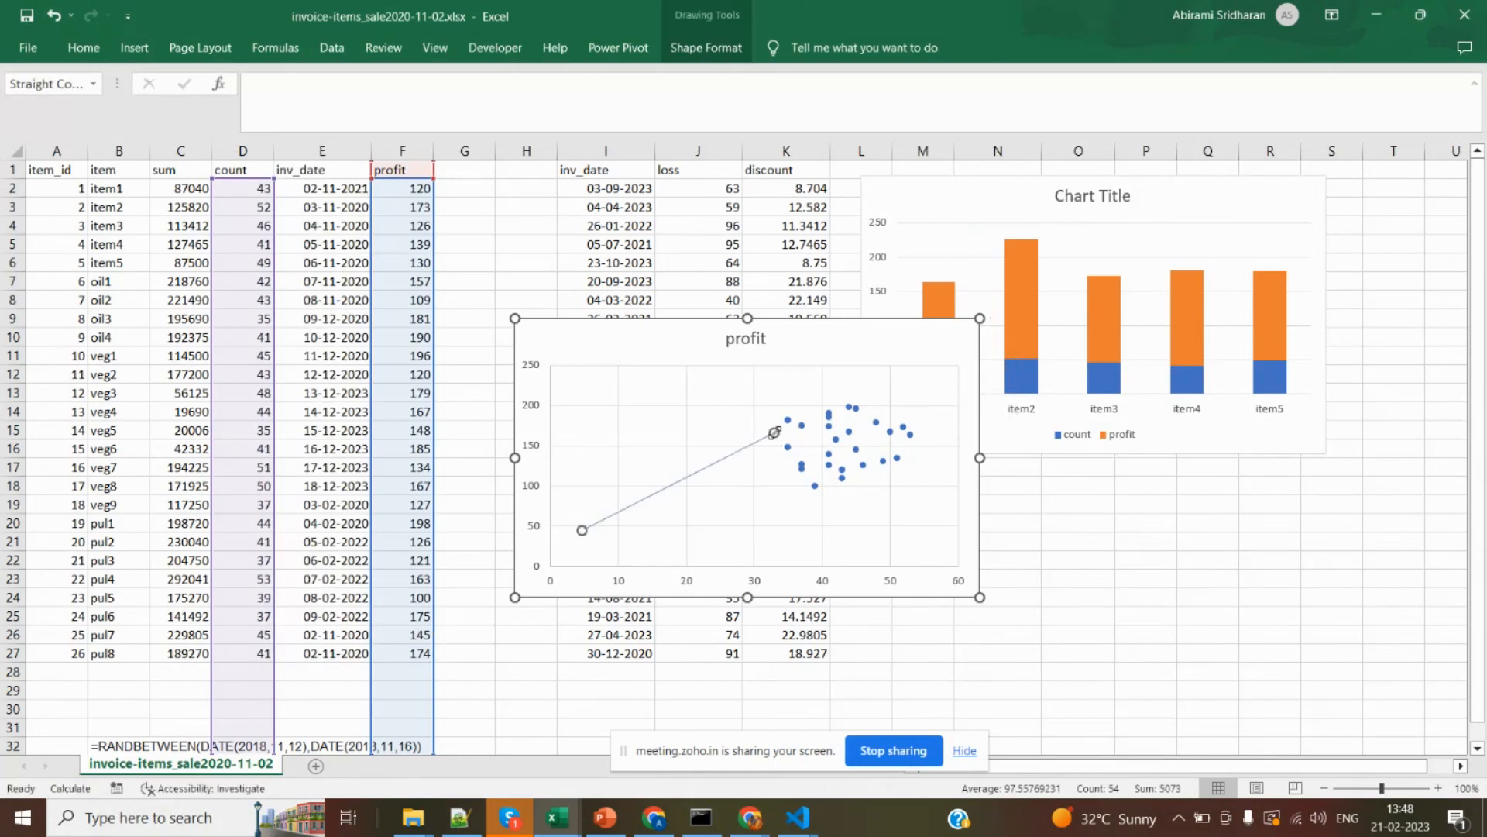
# Move the drawn line on the profit scatter chart so it runs through the cluster of data points.
pyautogui.click(691, 522)
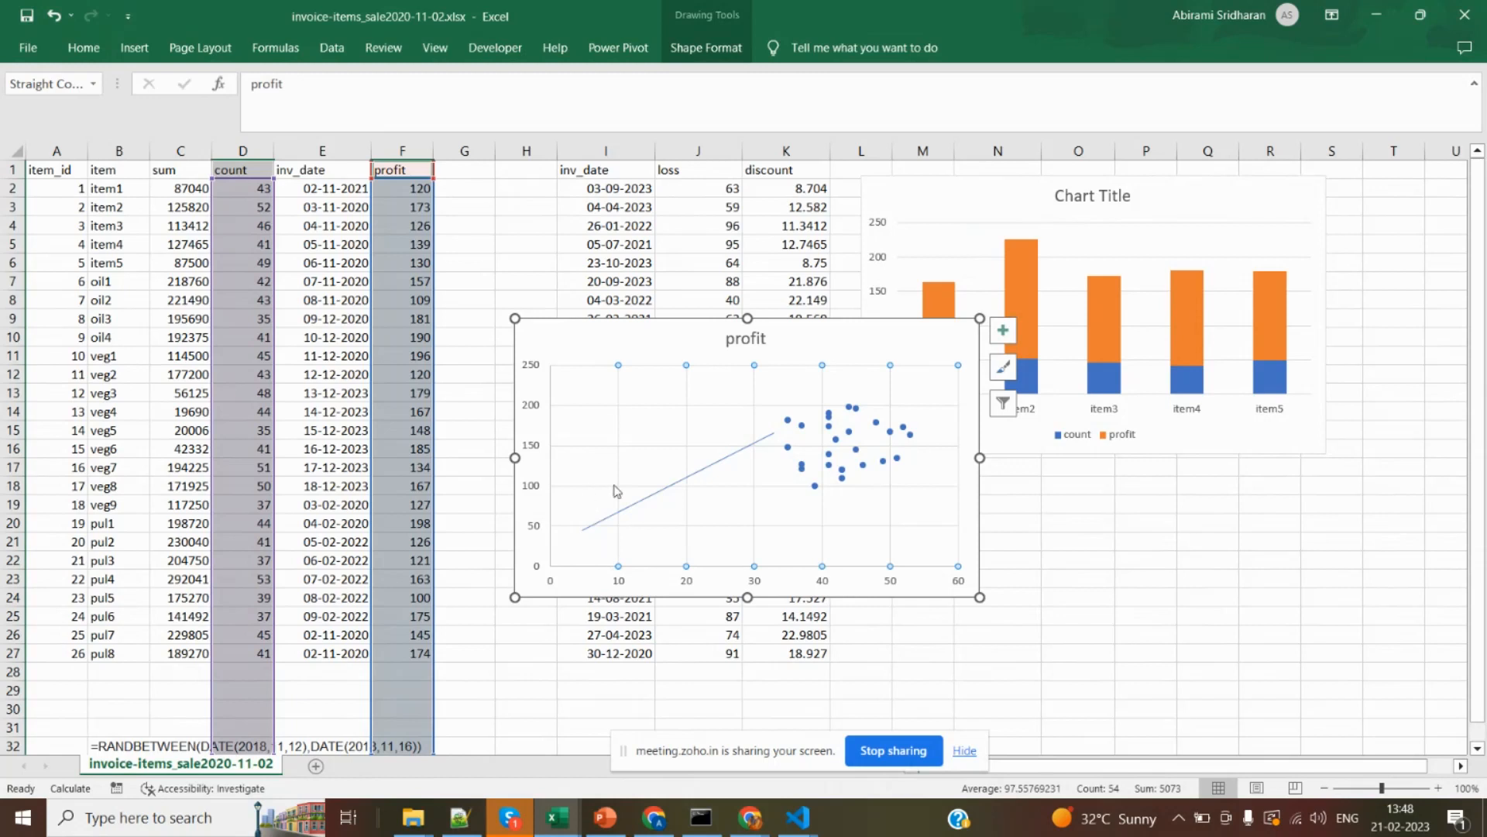
pyautogui.click(609, 582)
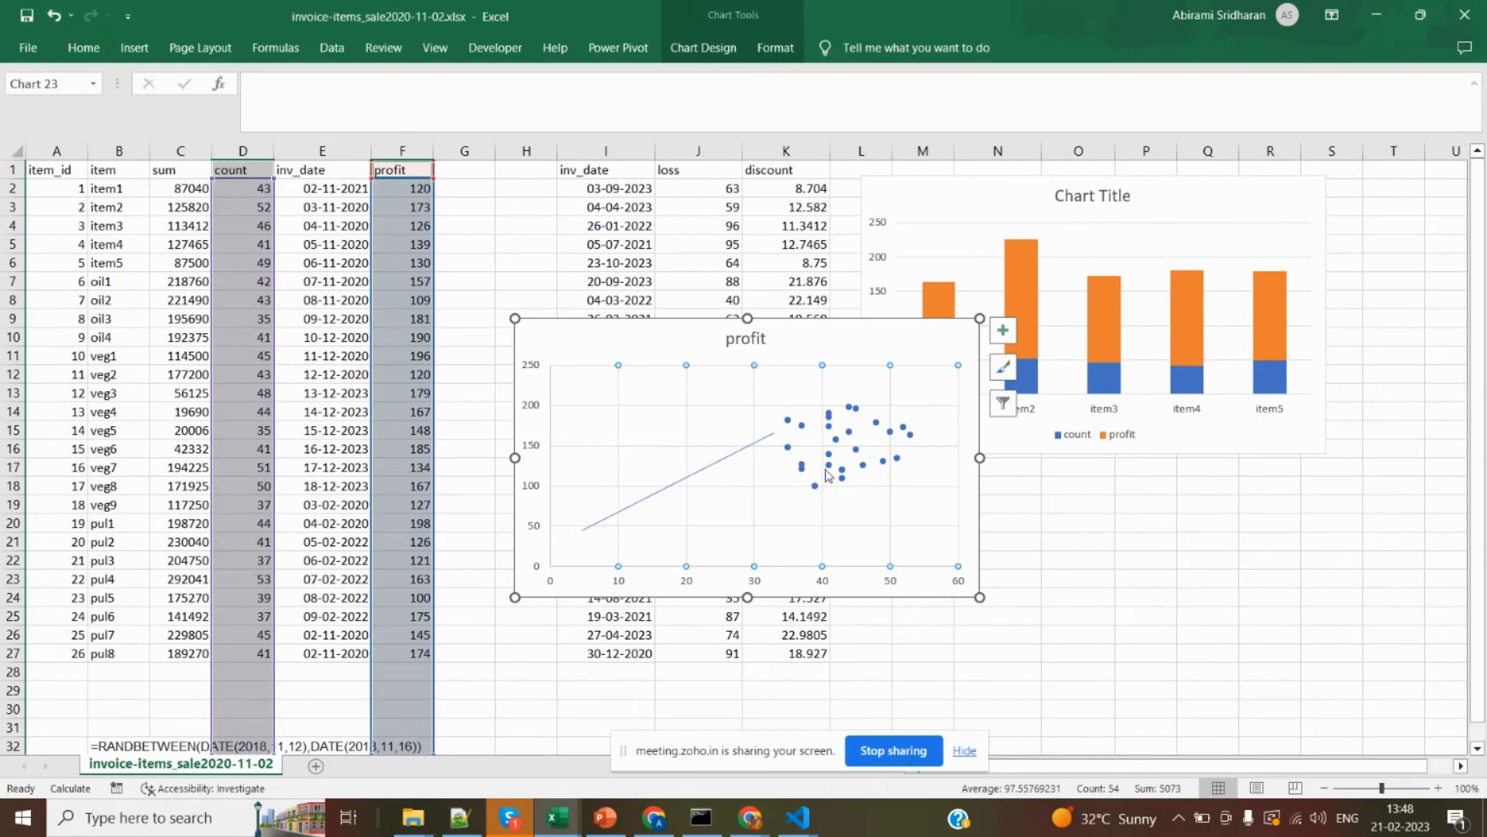
pyautogui.click(779, 466)
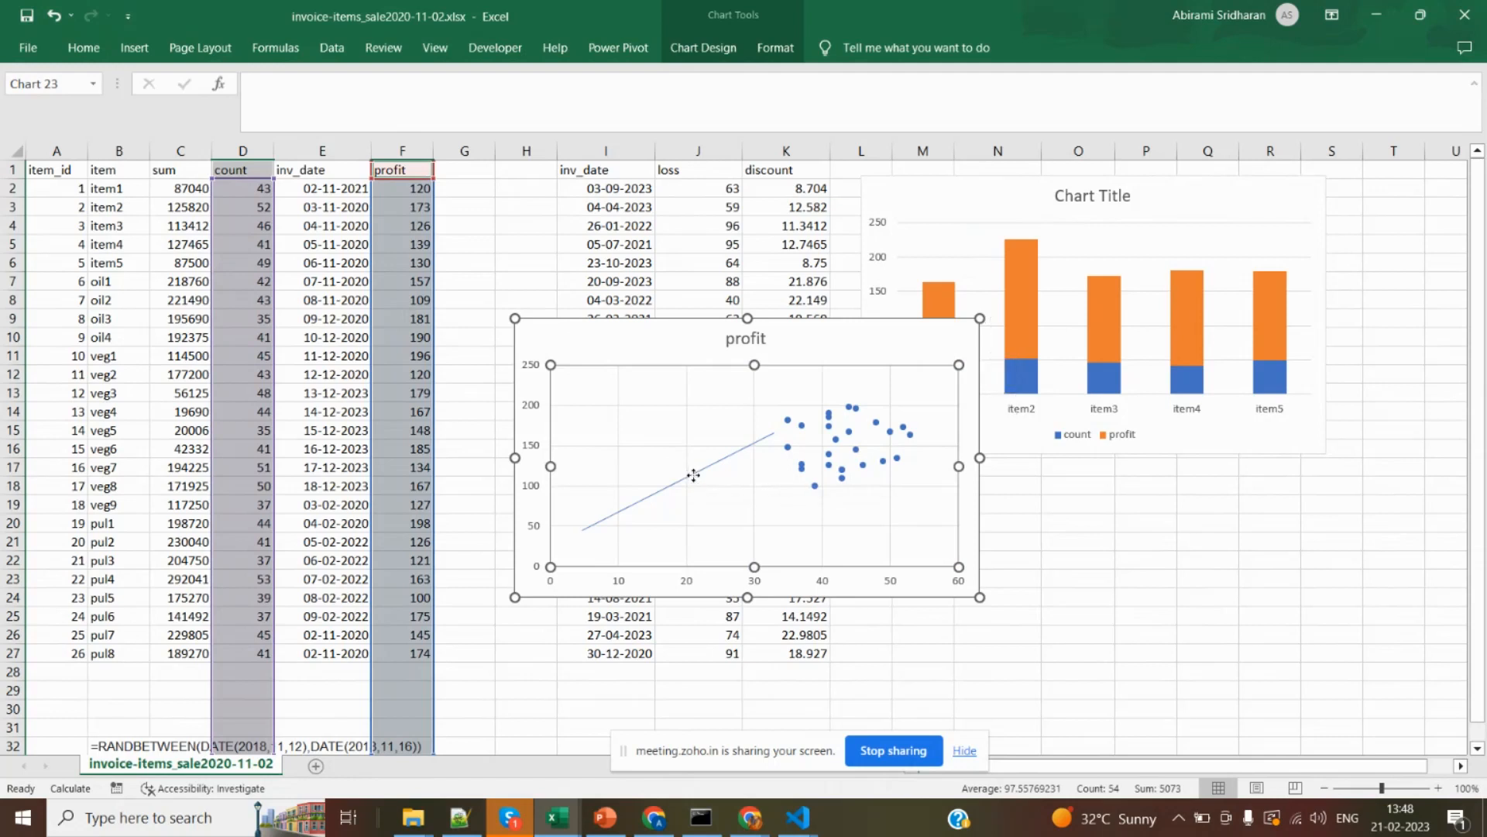
pyautogui.moveTo(689, 471); pyautogui.dragTo(818, 463)
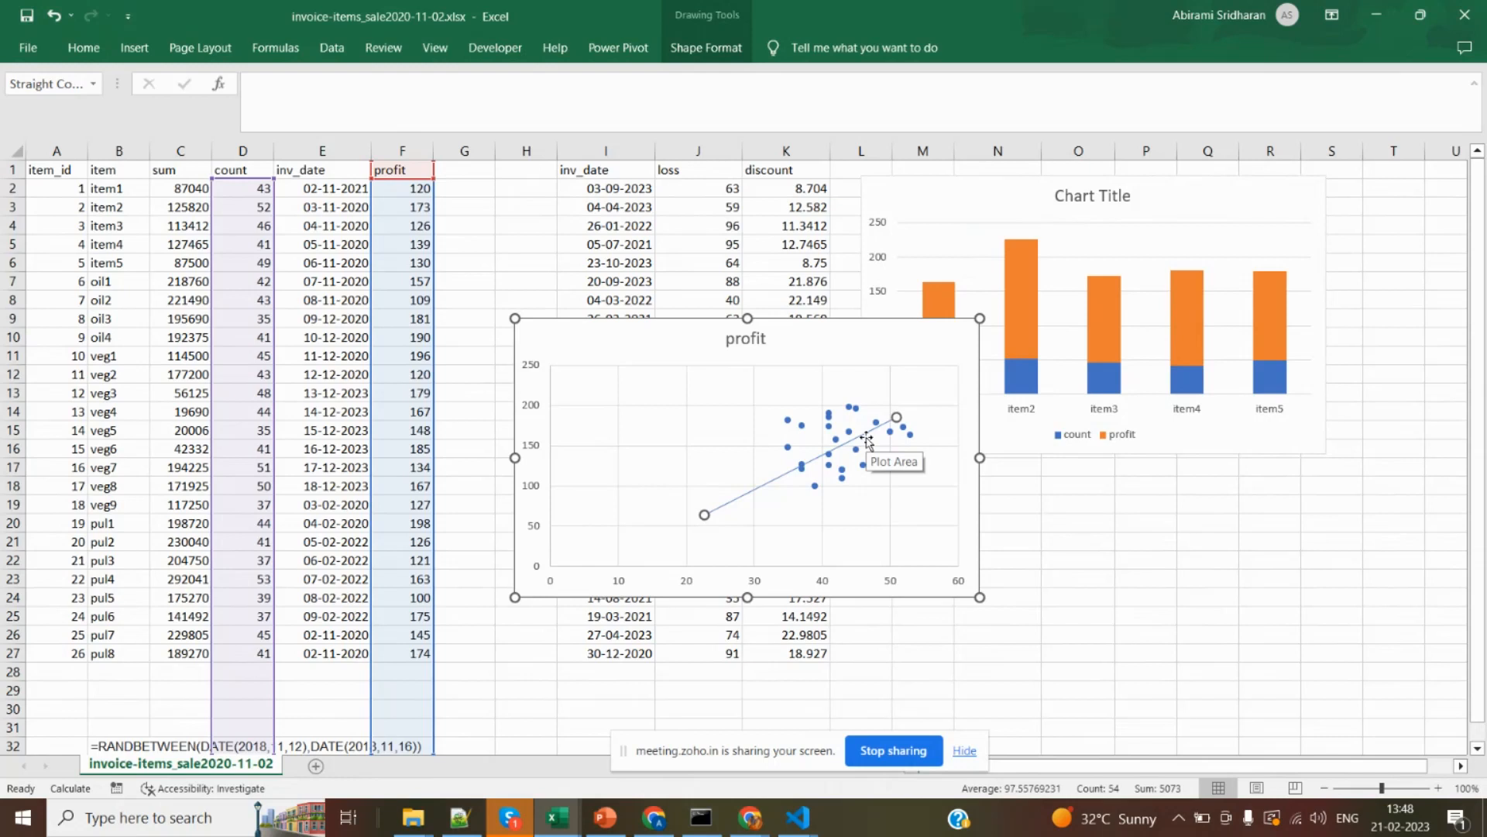
# Move the profit scatter chart partly over the stacked column chart and draw a straight arrow on it, falling from upper left toward below the points.
pyautogui.click(798, 345)
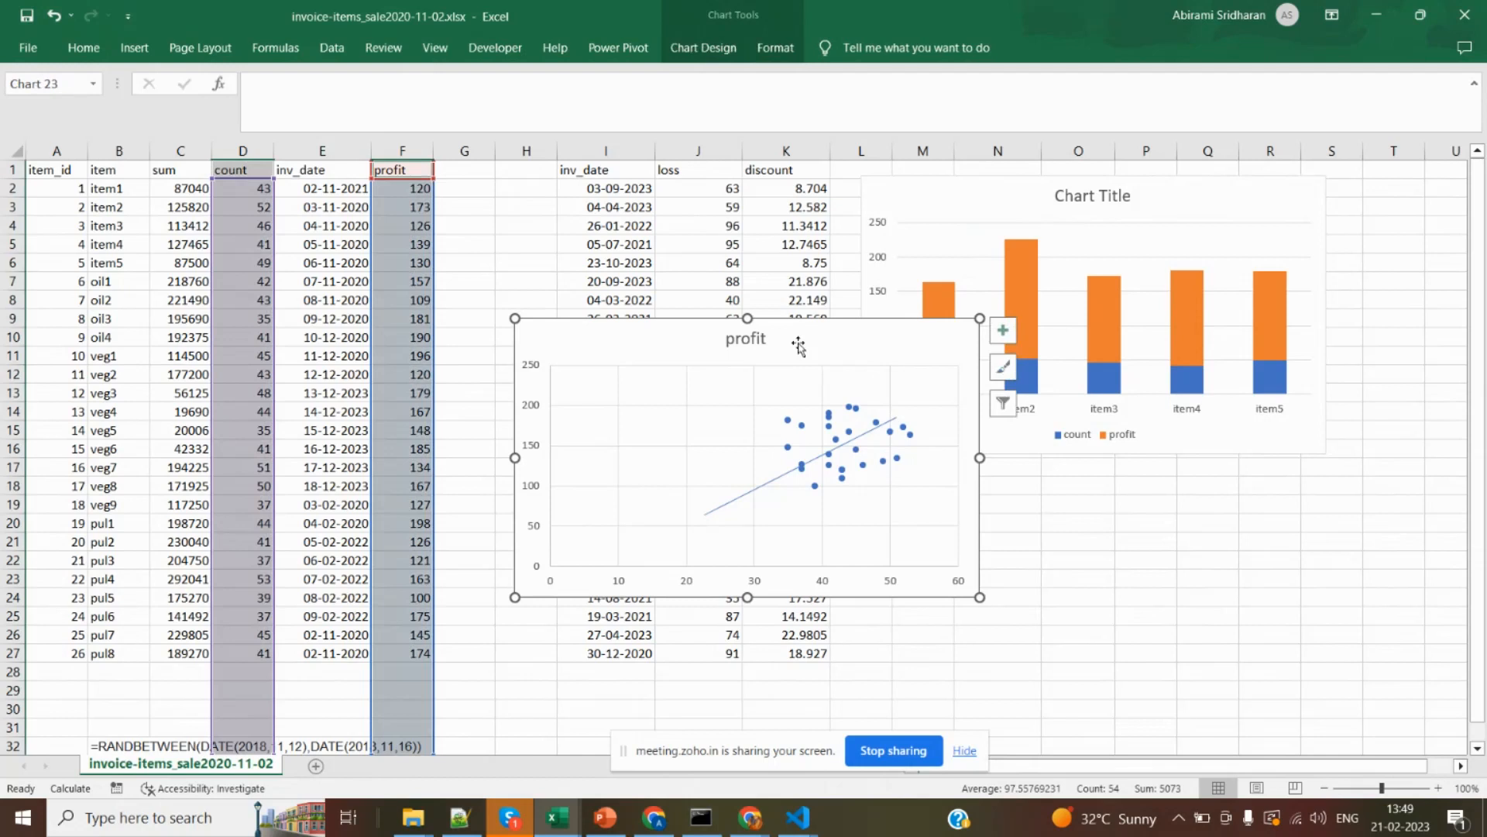
pyautogui.moveTo(798, 343); pyautogui.dragTo(1065, 380)
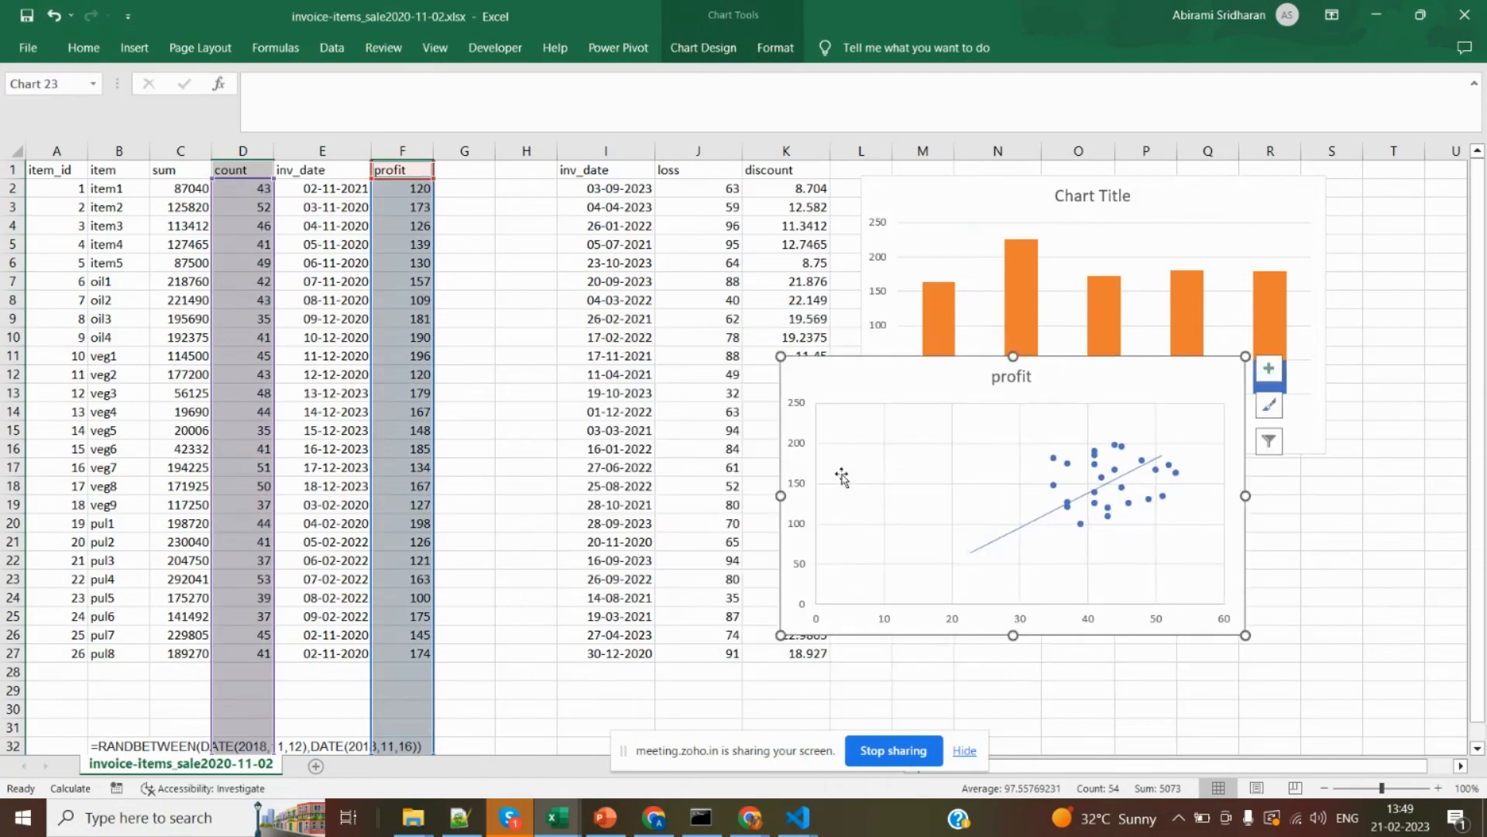
pyautogui.click(150, 40)
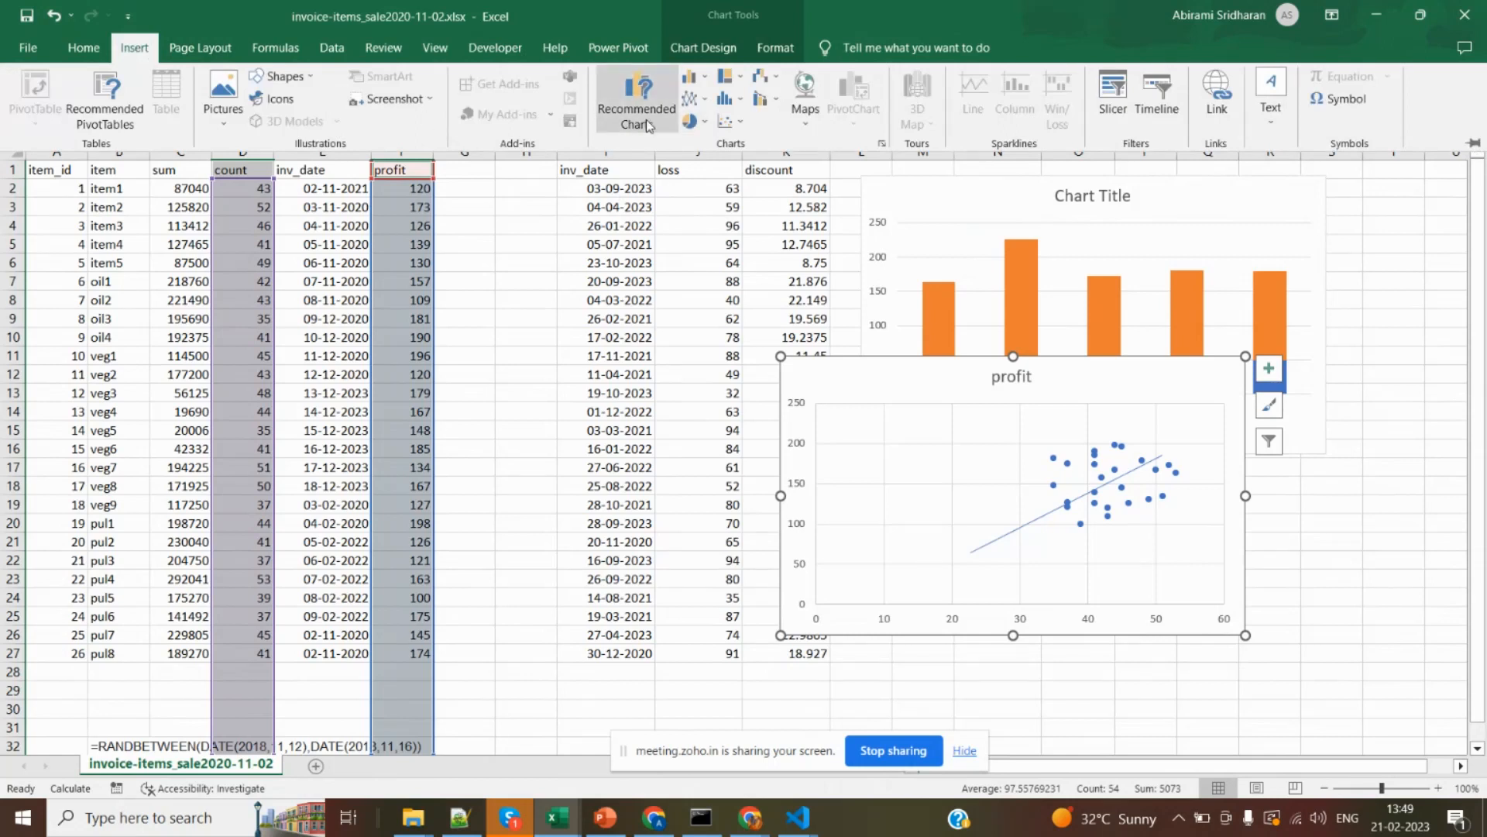
pyautogui.click(280, 76)
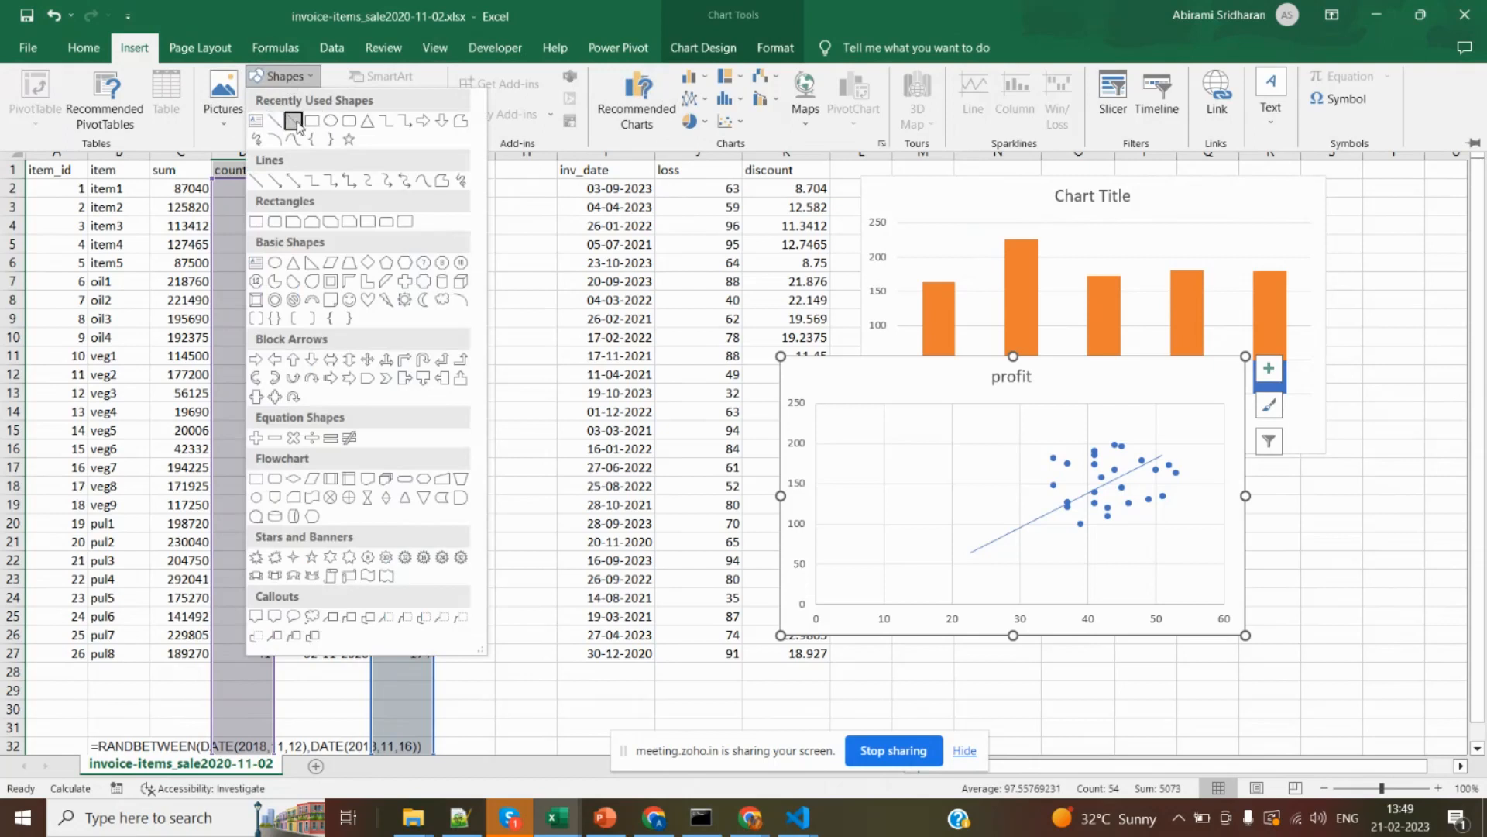
pyautogui.click(276, 122)
pyautogui.moveTo(863, 433); pyautogui.dragTo(1070, 560)
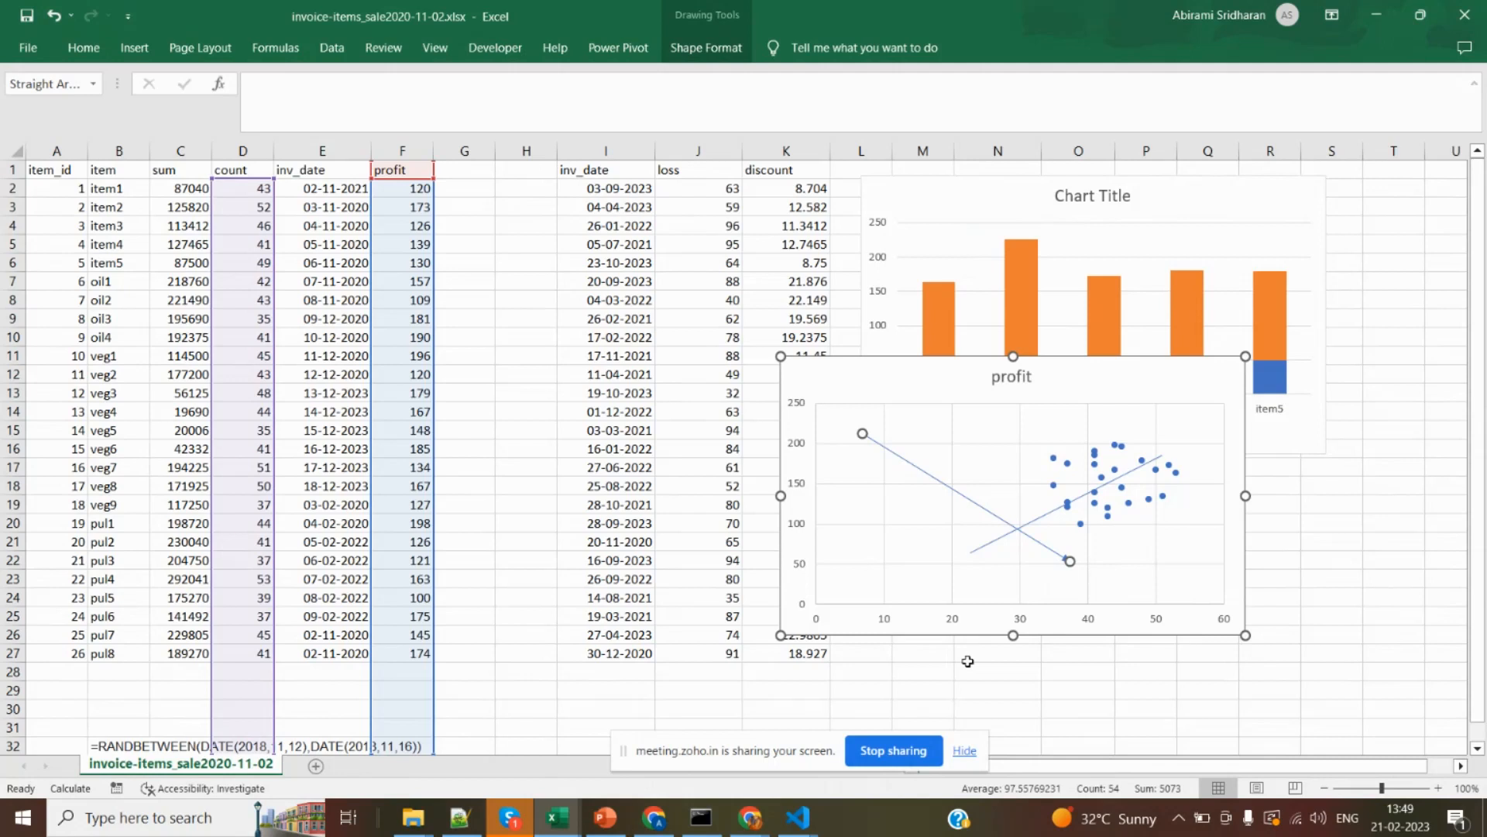
# Draw a tiny oval dot on the profit scatter chart near the vertical axis, slightly above the 100 gridline.
pyautogui.click(134, 52)
pyautogui.click(280, 75)
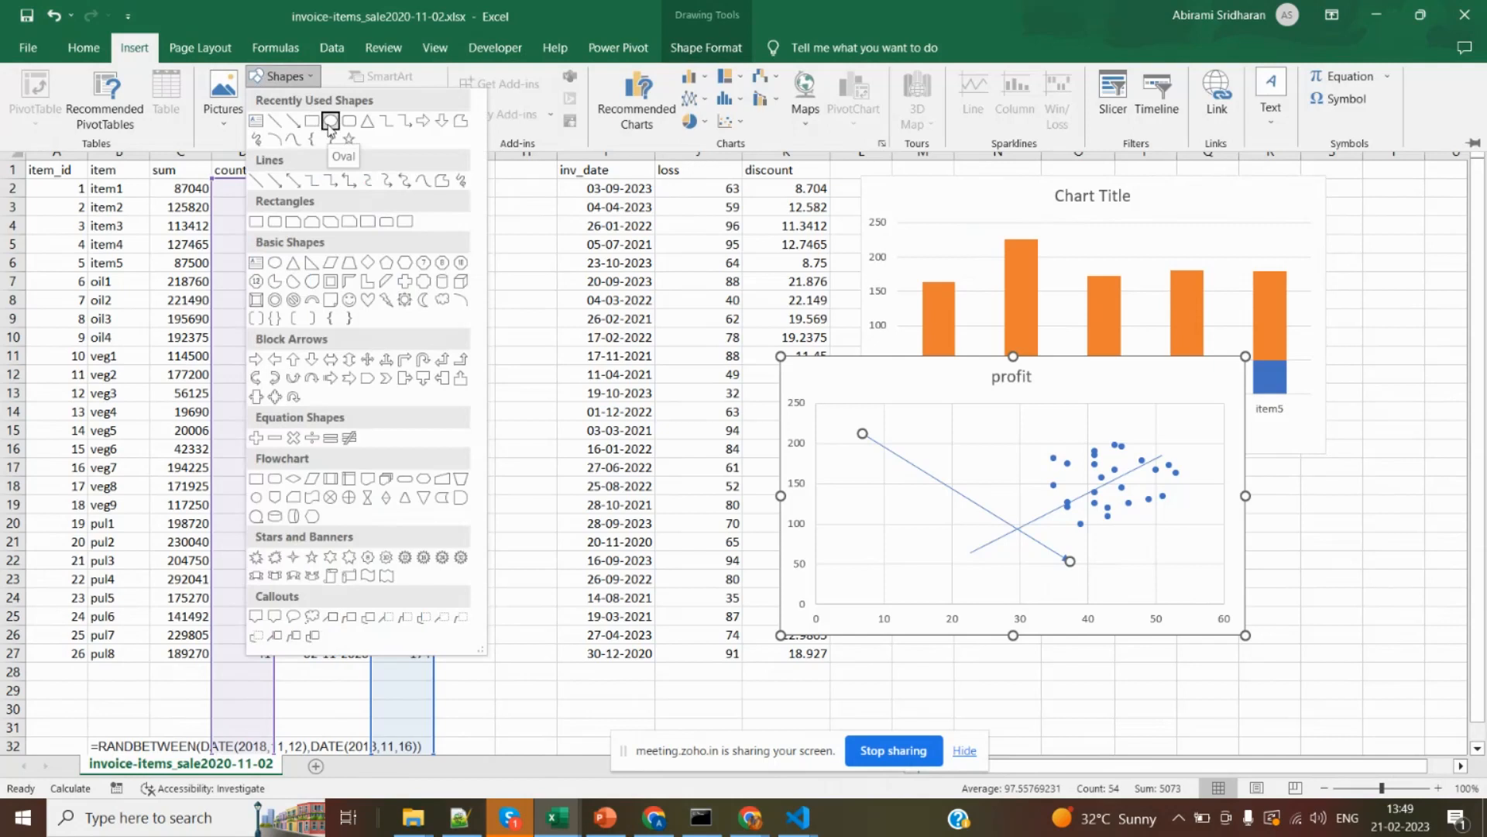
pyautogui.click(330, 122)
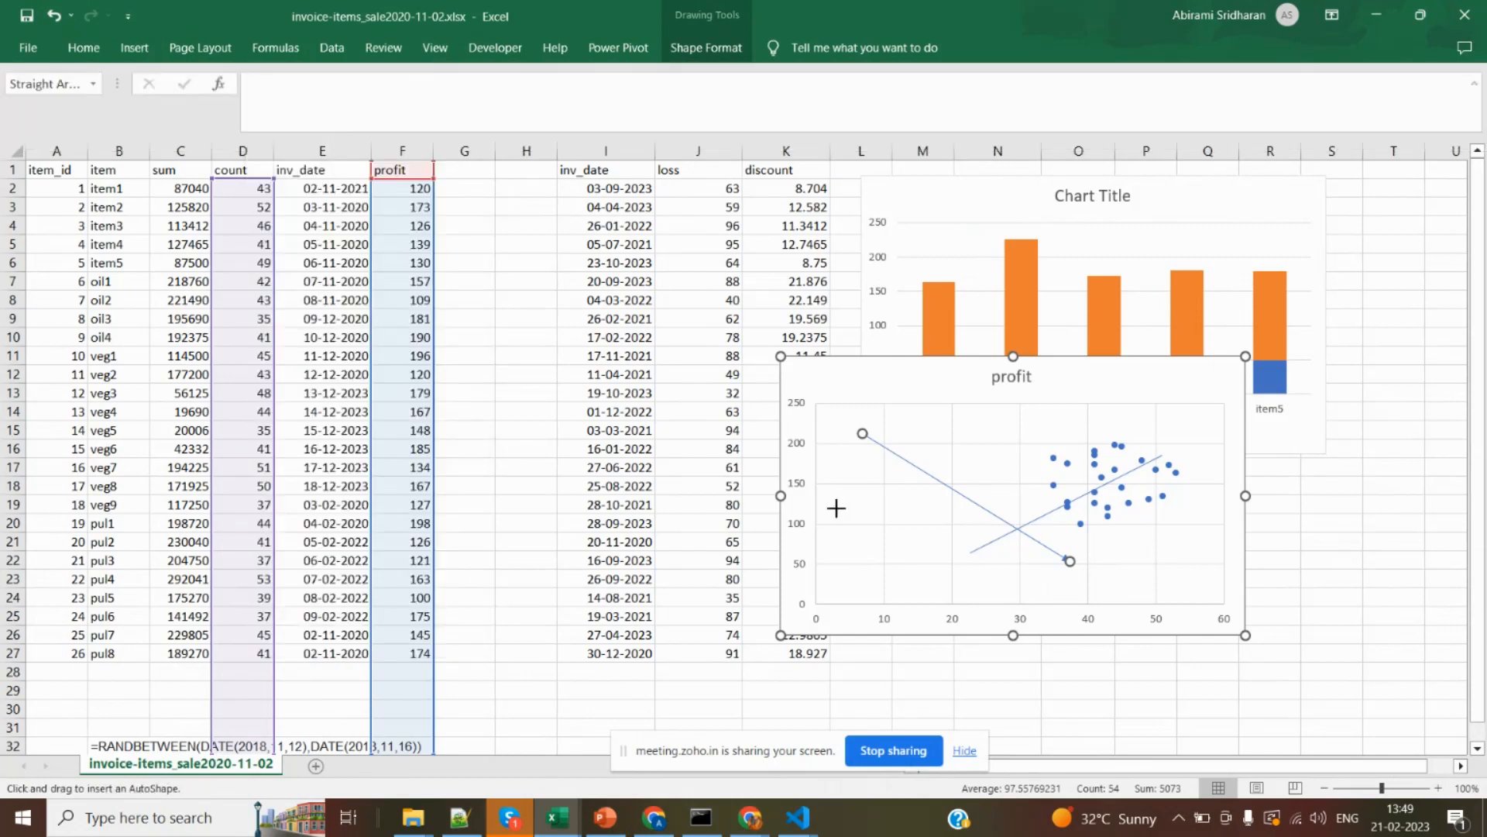
pyautogui.moveTo(837, 508)
pyautogui.mouseDown()
pyautogui.moveTo(880, 512)
pyautogui.moveTo(908, 561)
pyautogui.mouseUp()
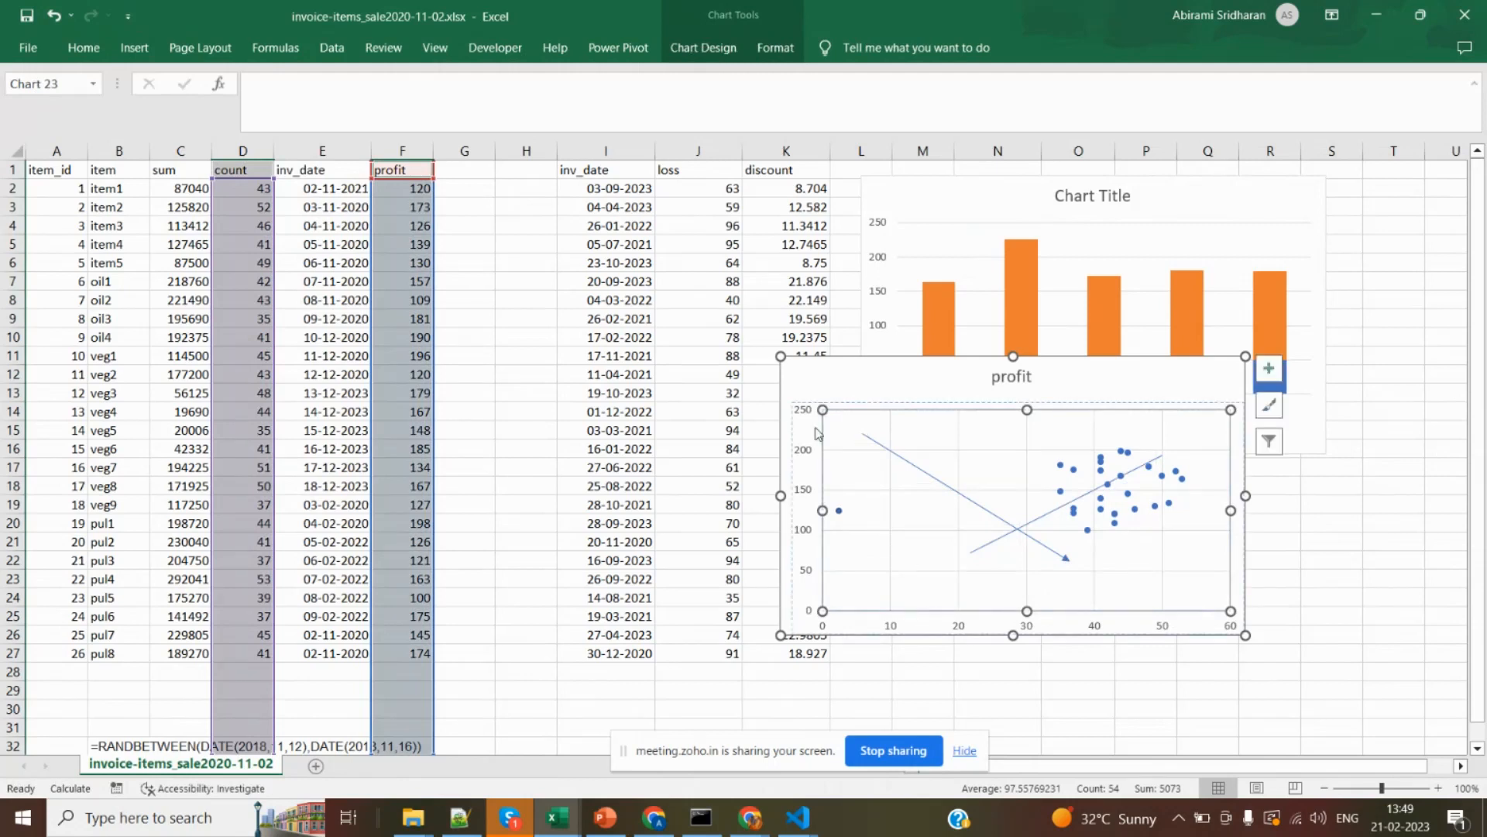
# Copy the tiny oval dot on the profit scatter chart and paste a duplicate into the chart.
pyautogui.click(839, 510)
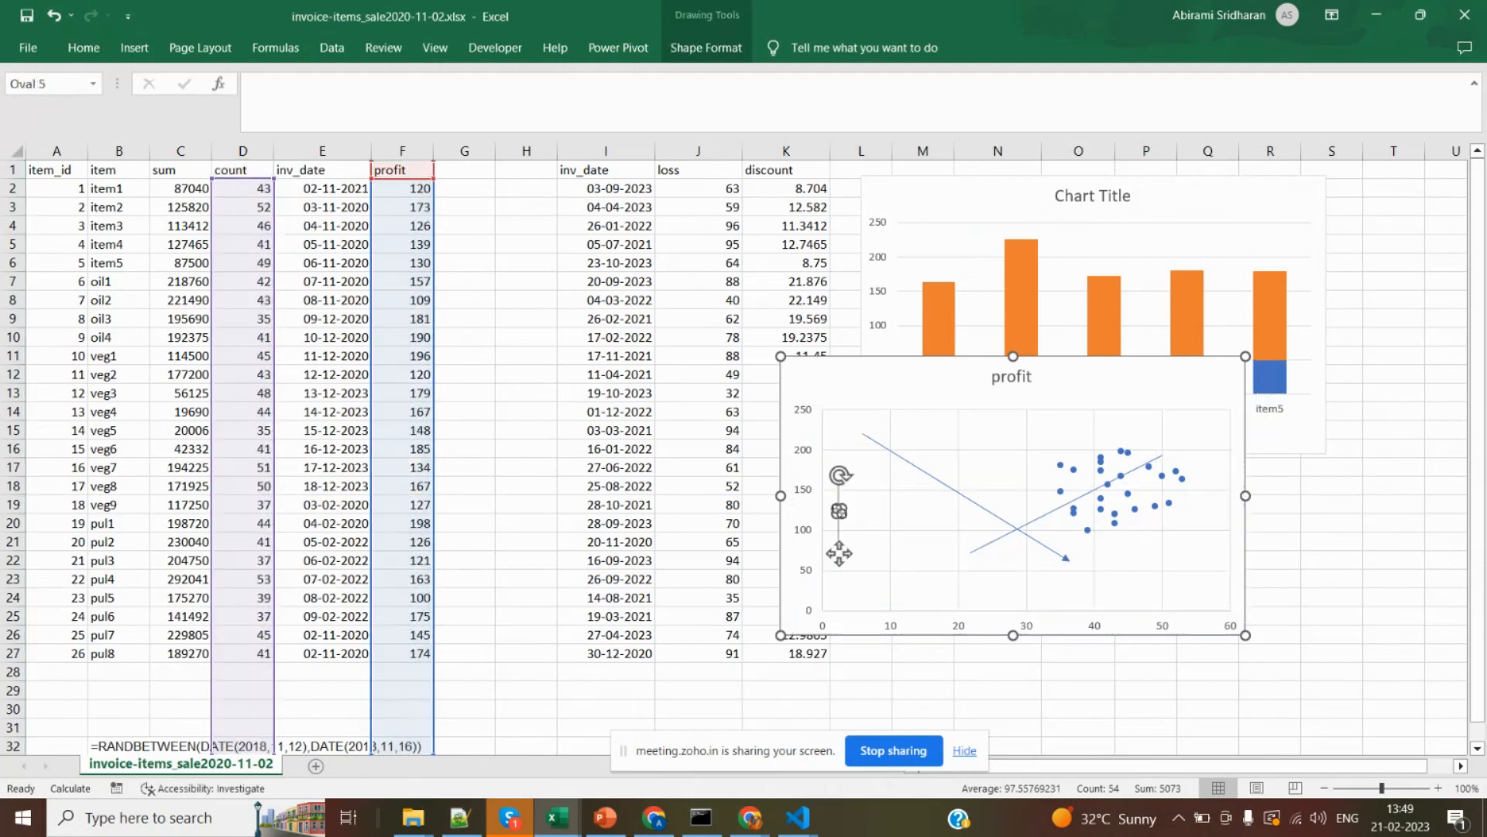
pyautogui.click(922, 514)
pyautogui.hotkey('ctrl', 'v')
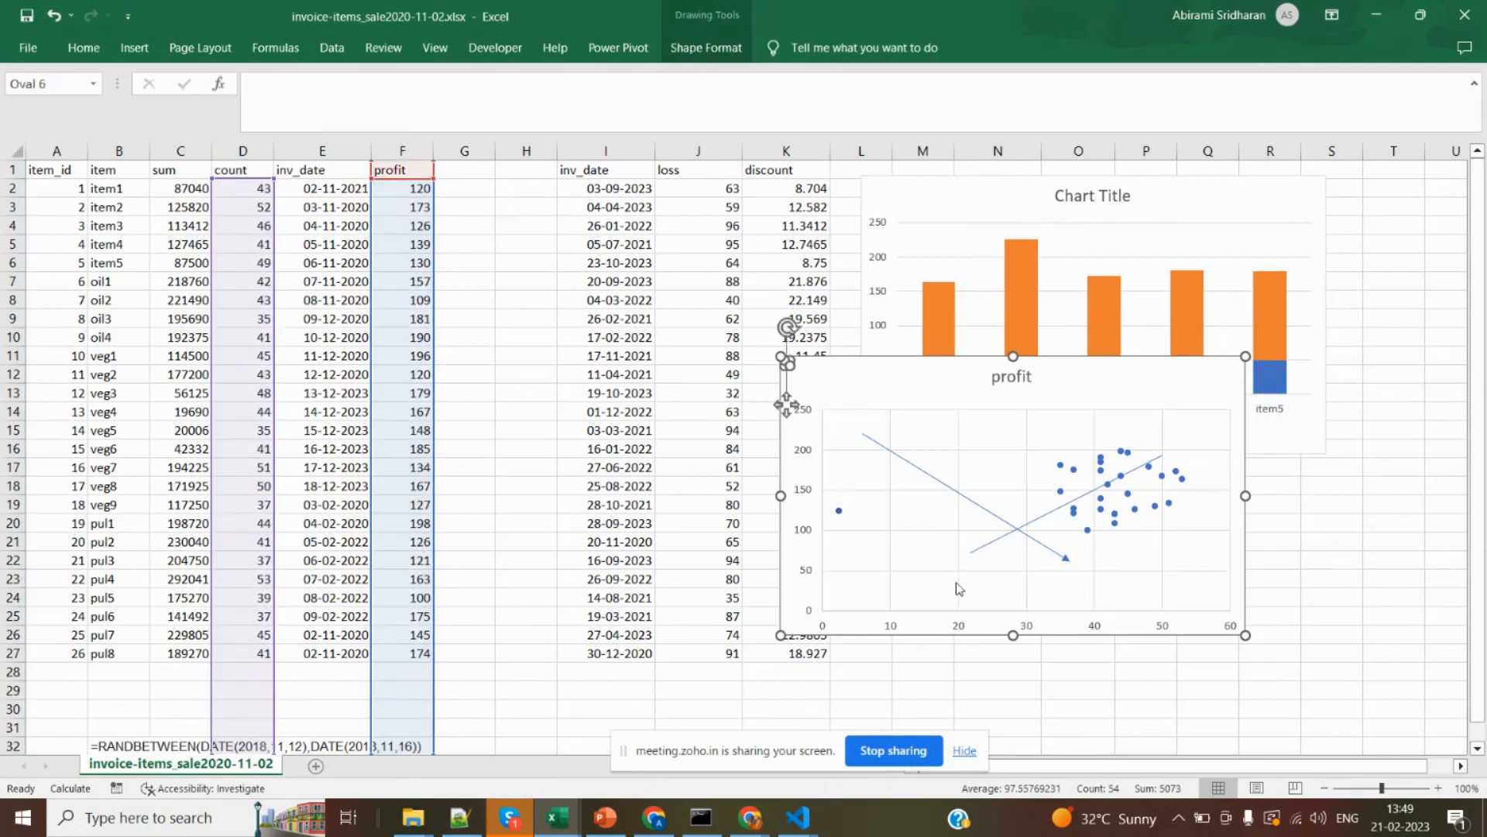
pyautogui.click(907, 561)
pyautogui.press('ctrl')
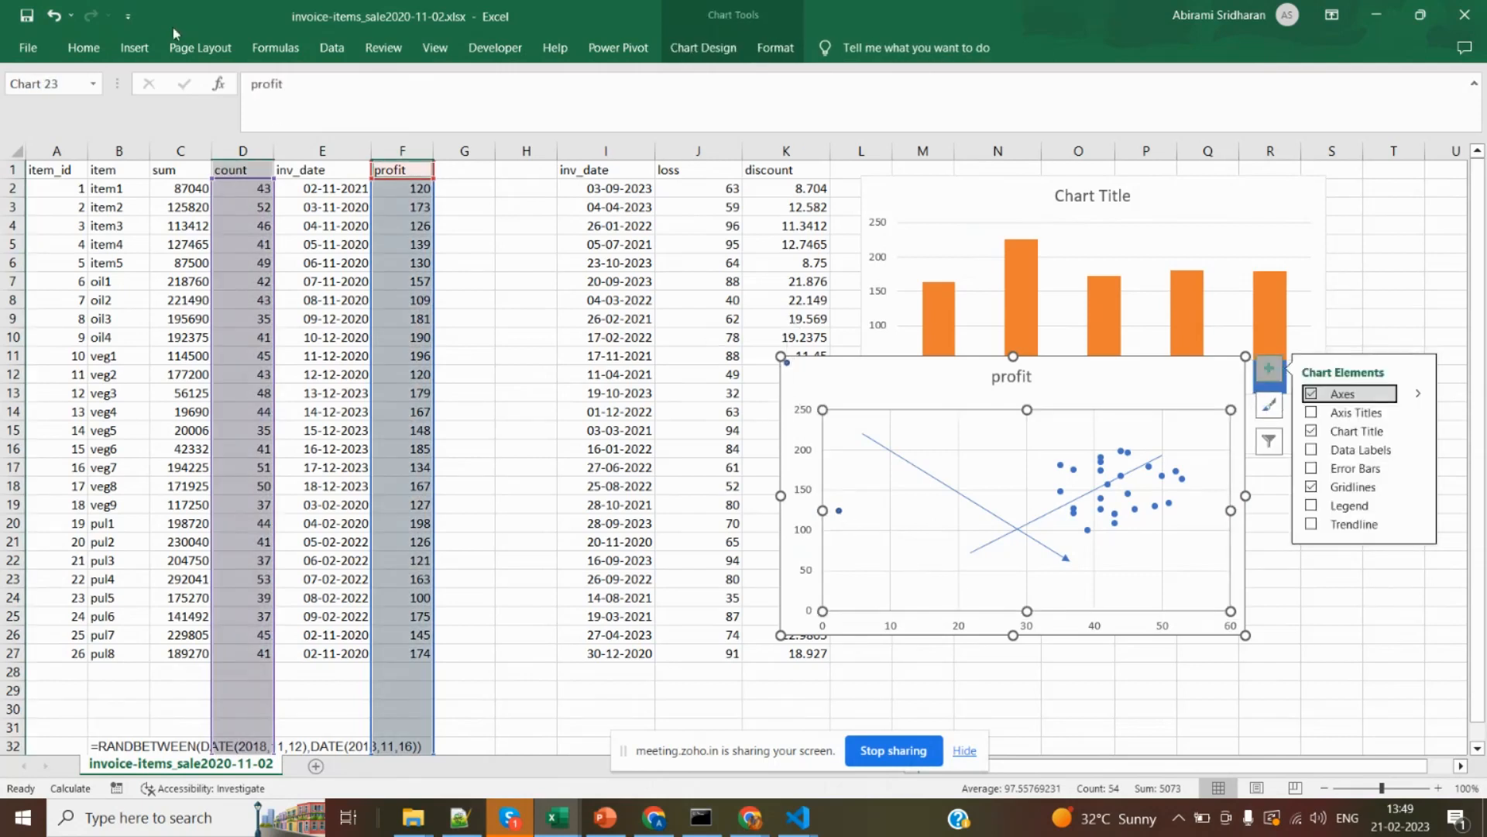
pyautogui.click(134, 48)
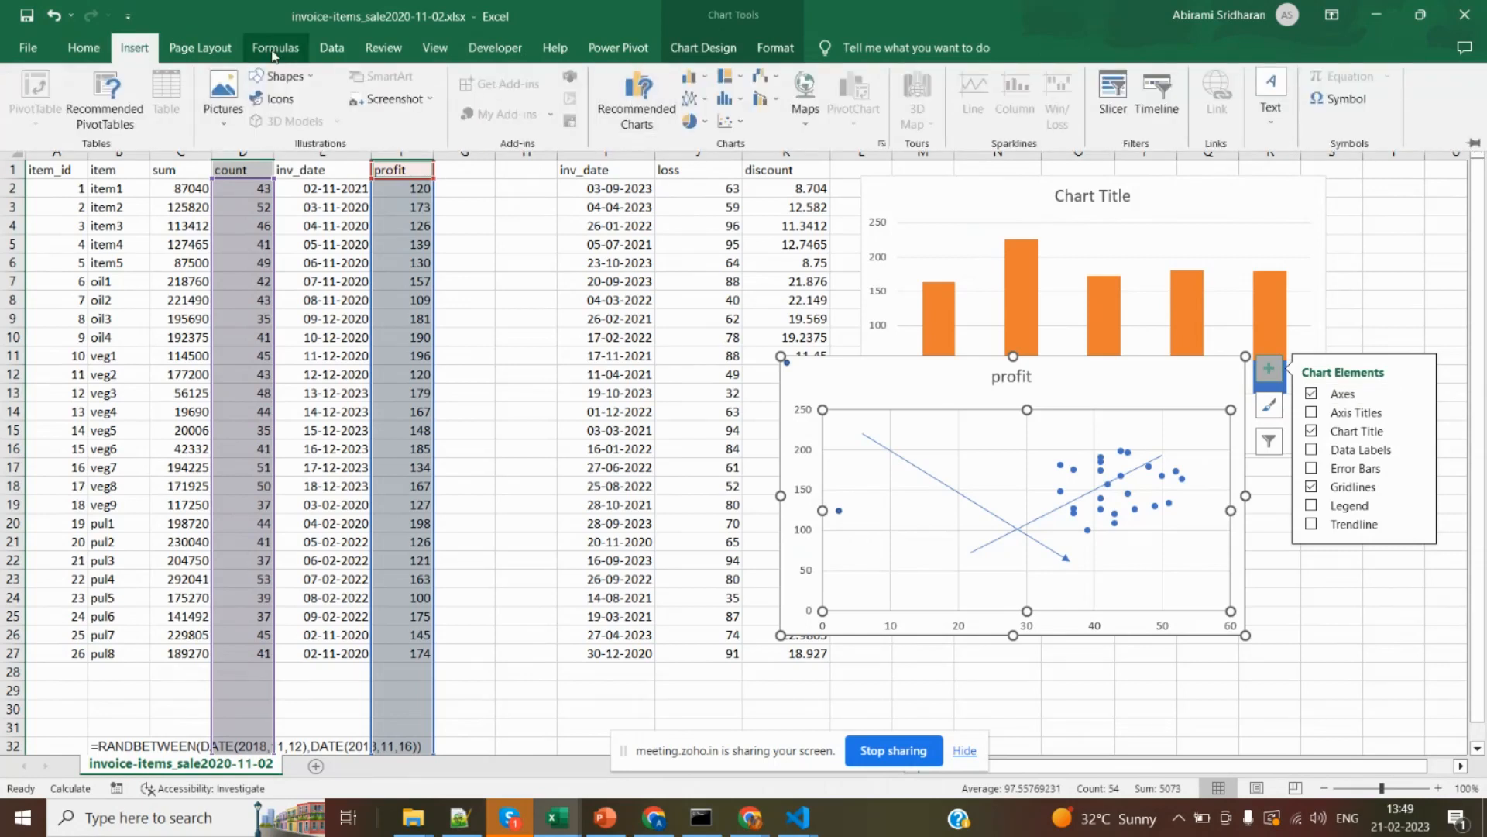
pyautogui.click(285, 76)
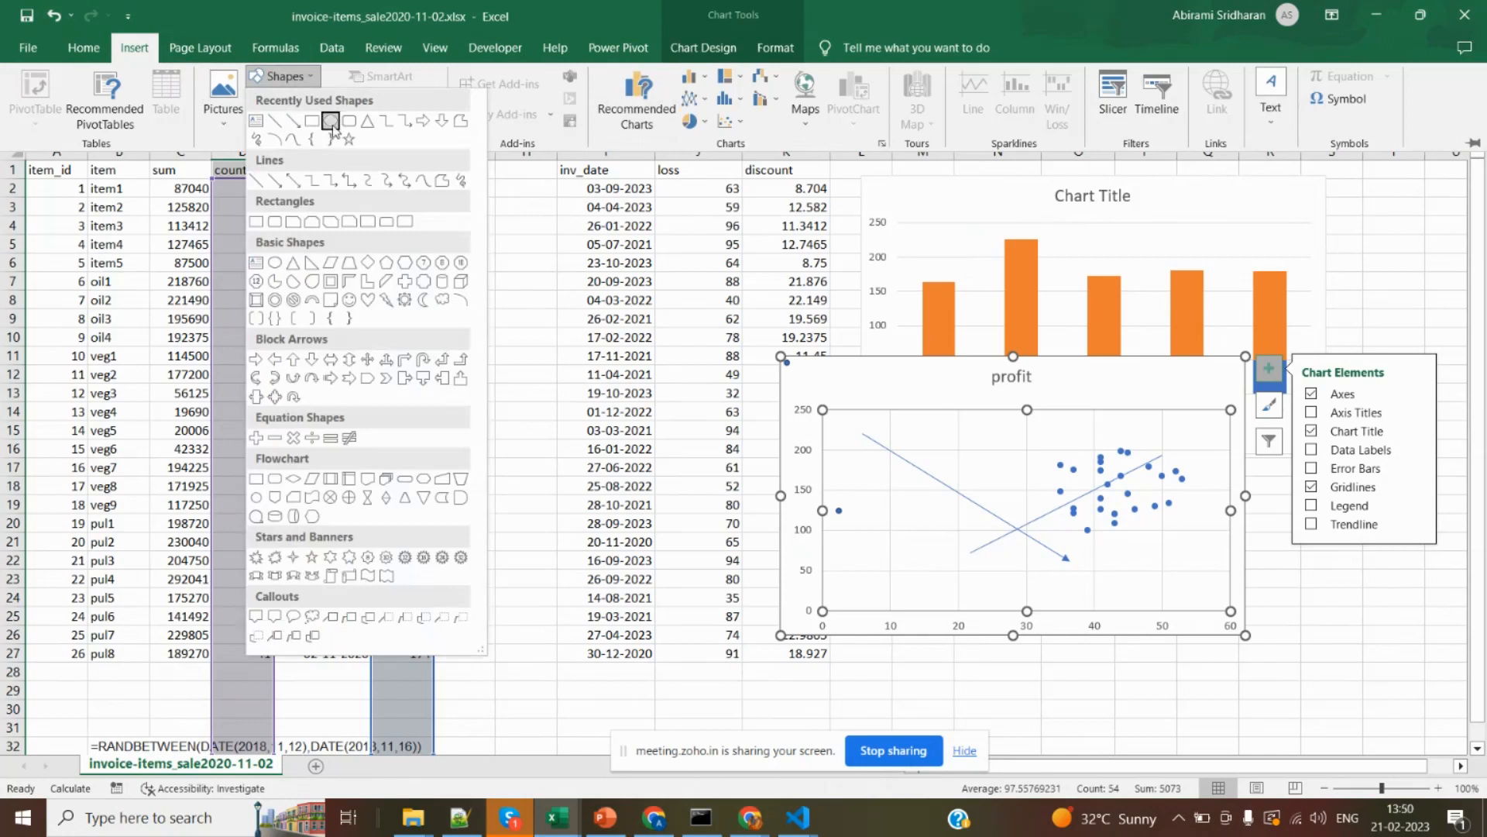
pyautogui.click(331, 122)
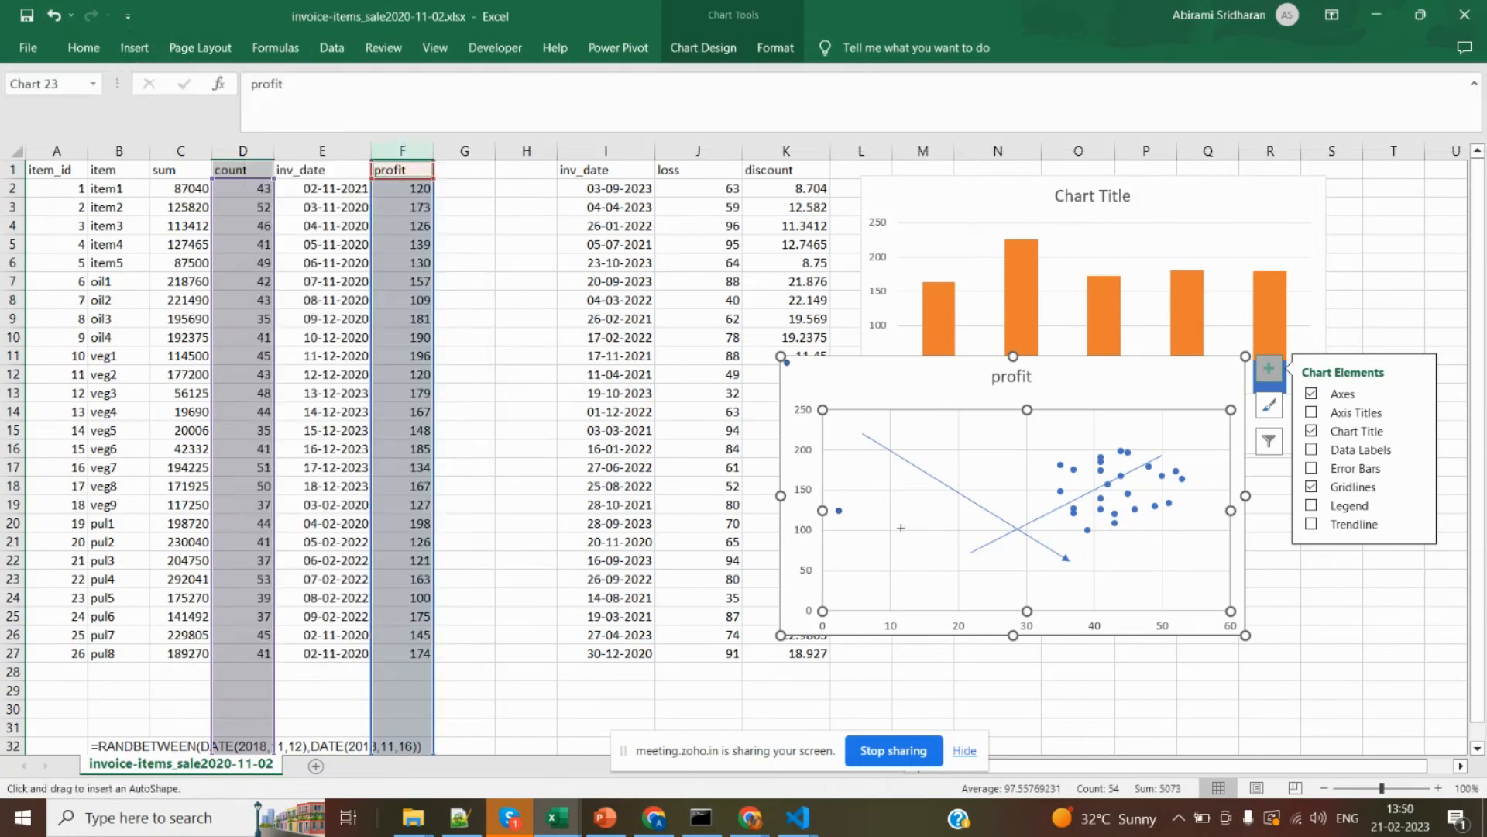
pyautogui.moveTo(901, 527); pyautogui.dragTo(994, 621)
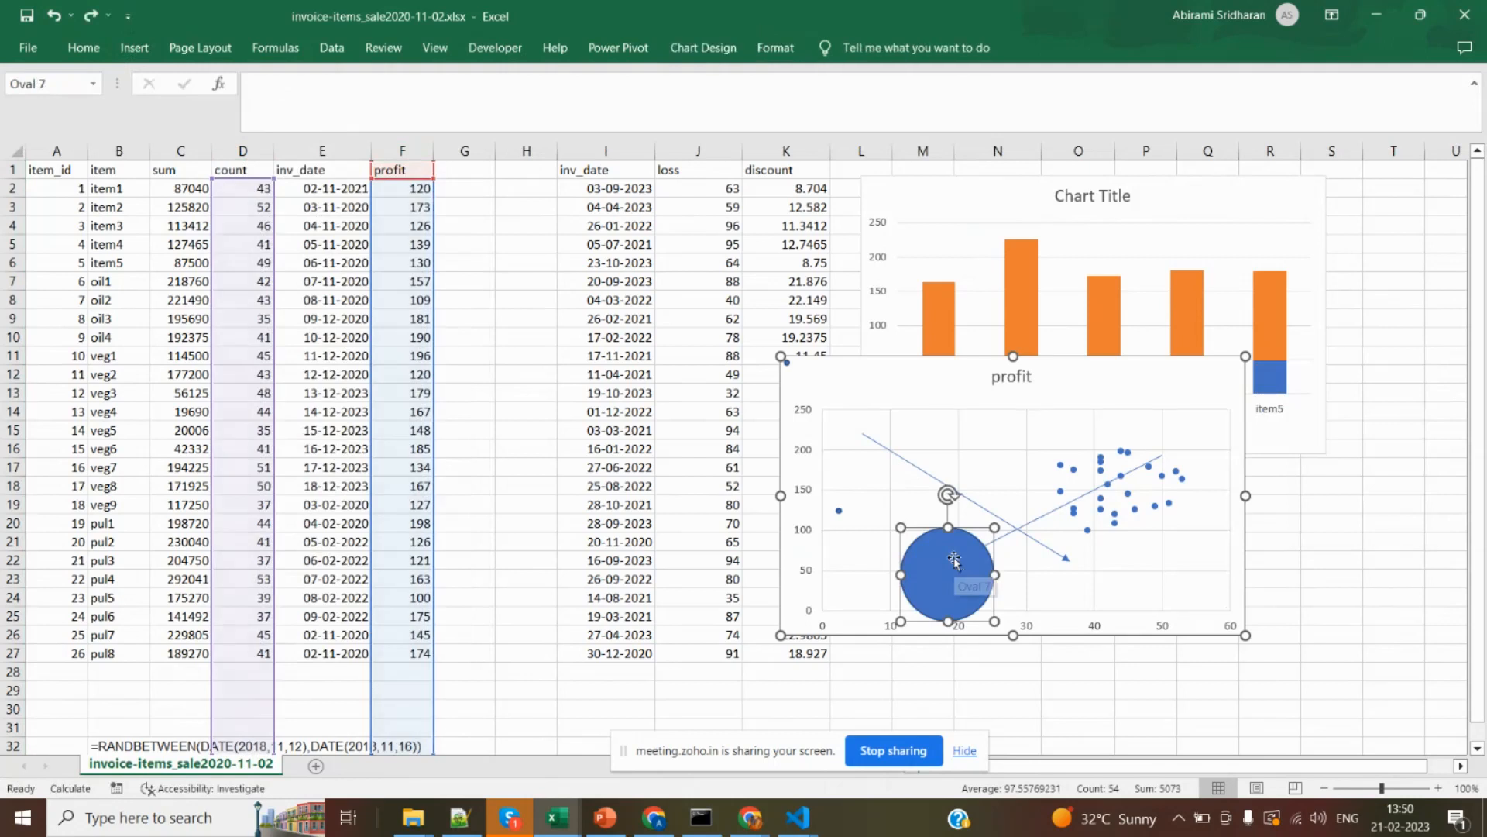
pyautogui.press('Delete')
# Paste another copy of the tiny oval dot beside the vertical axis into the profit scatter chart.
pyautogui.click(839, 511)
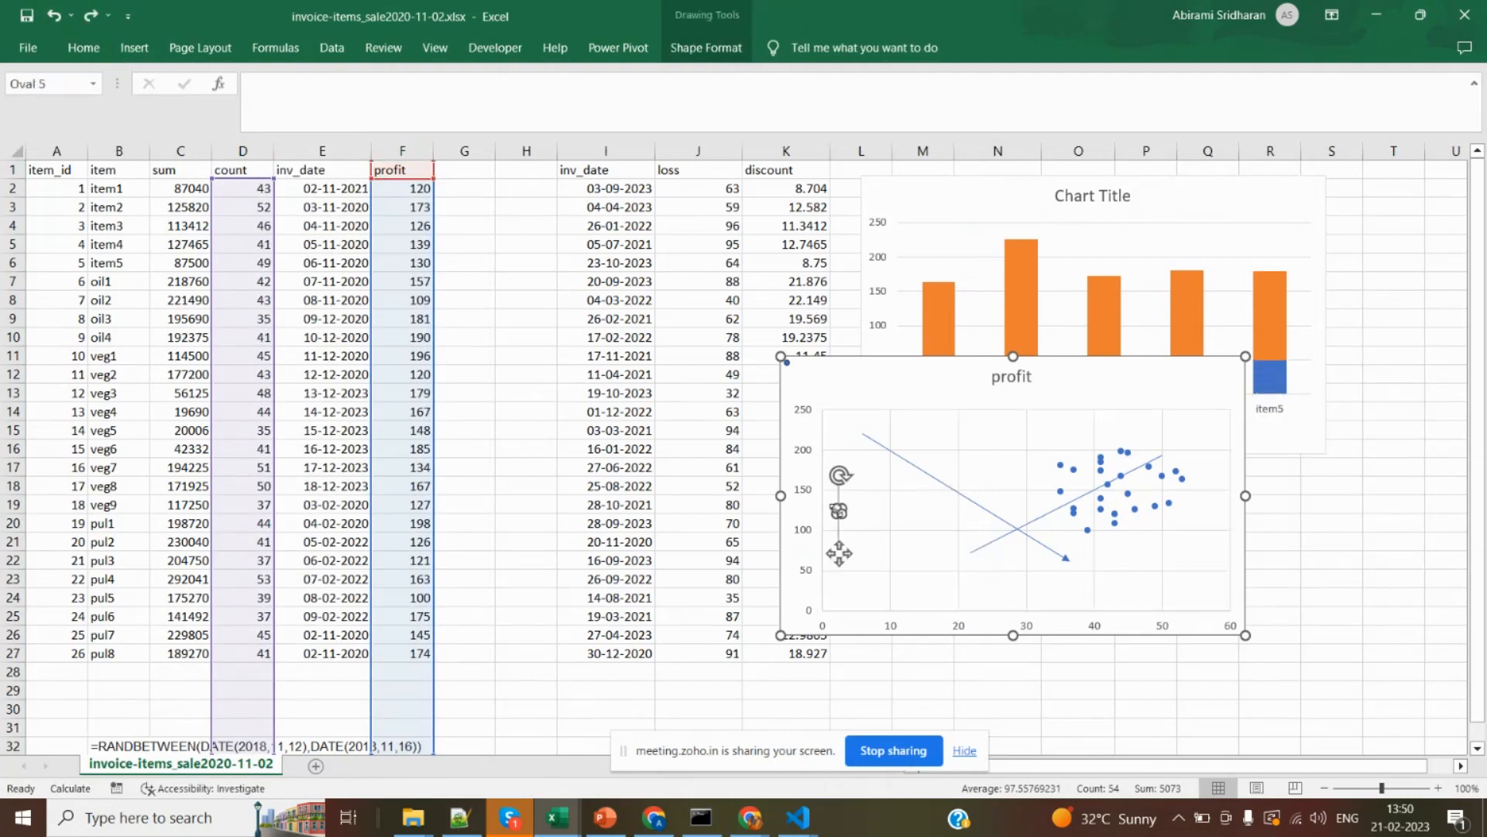
pyautogui.click(913, 547)
pyautogui.hotkey('ctrl', 'v')
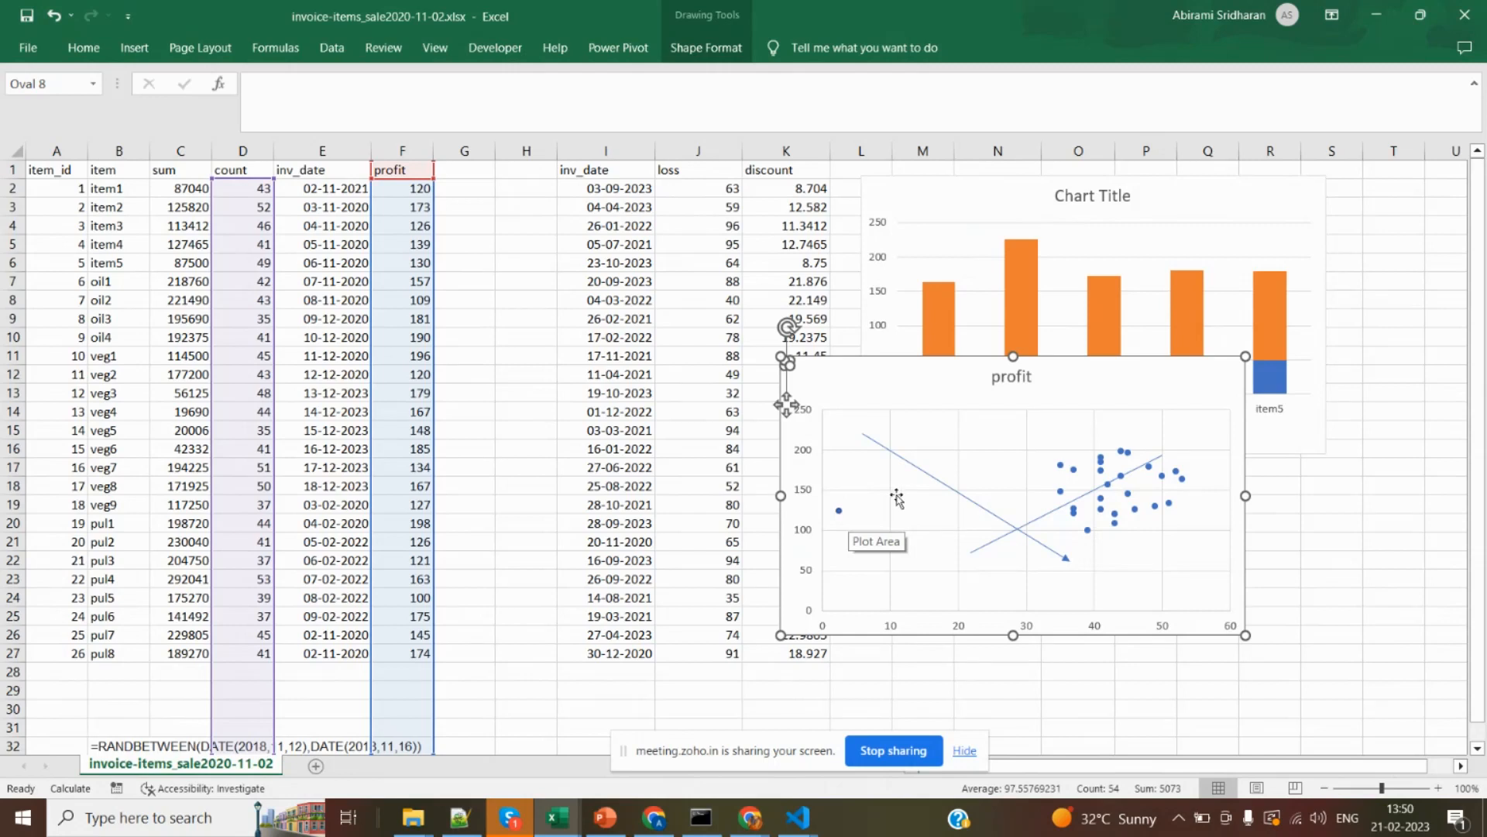
# Delete the profit scatter chart together with the shapes drawn on it.
pyautogui.moveTo(883, 386); pyautogui.dragTo(749, 301)
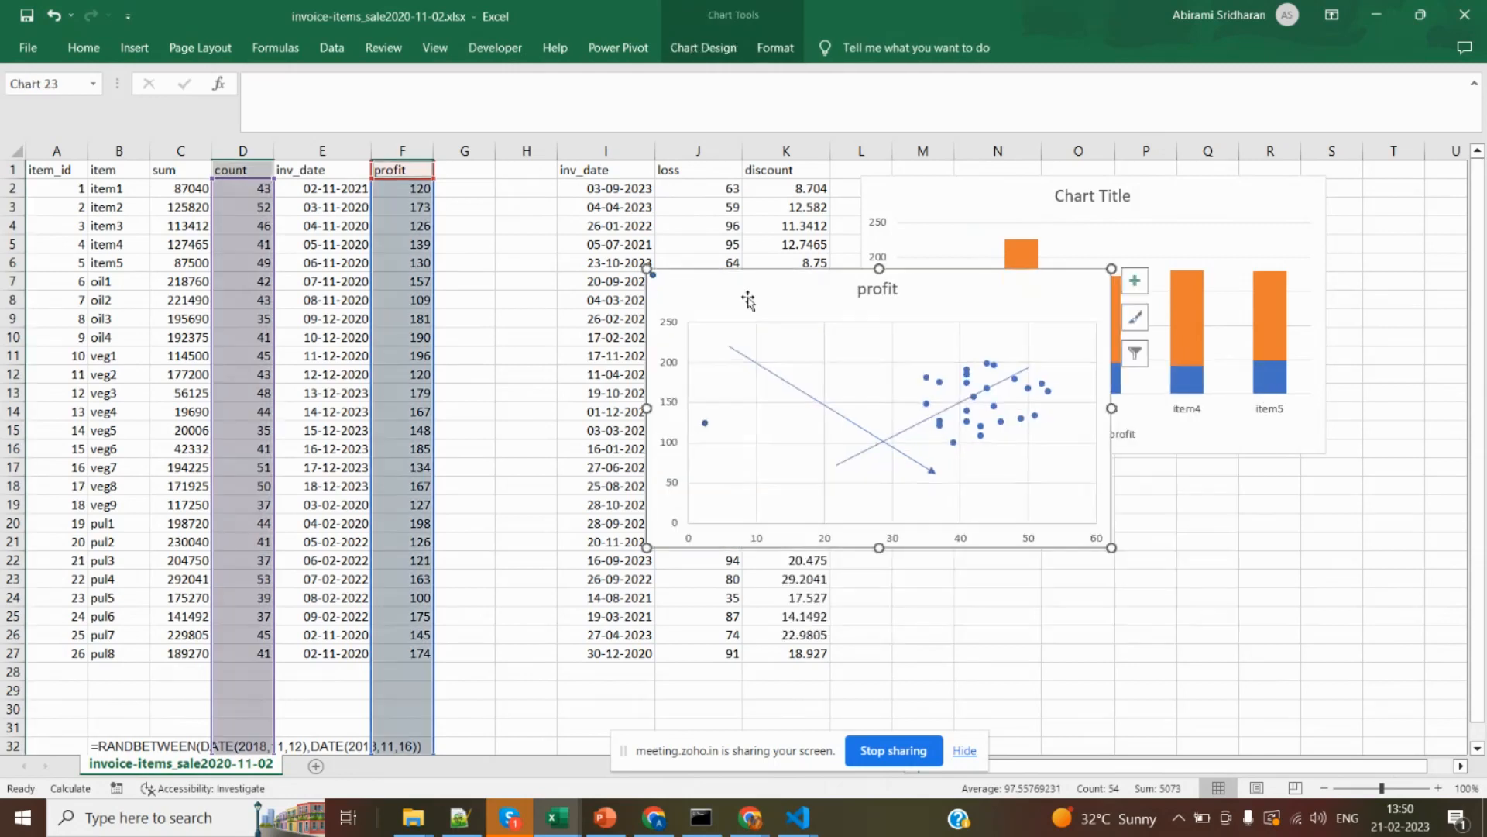
pyautogui.press('Delete')
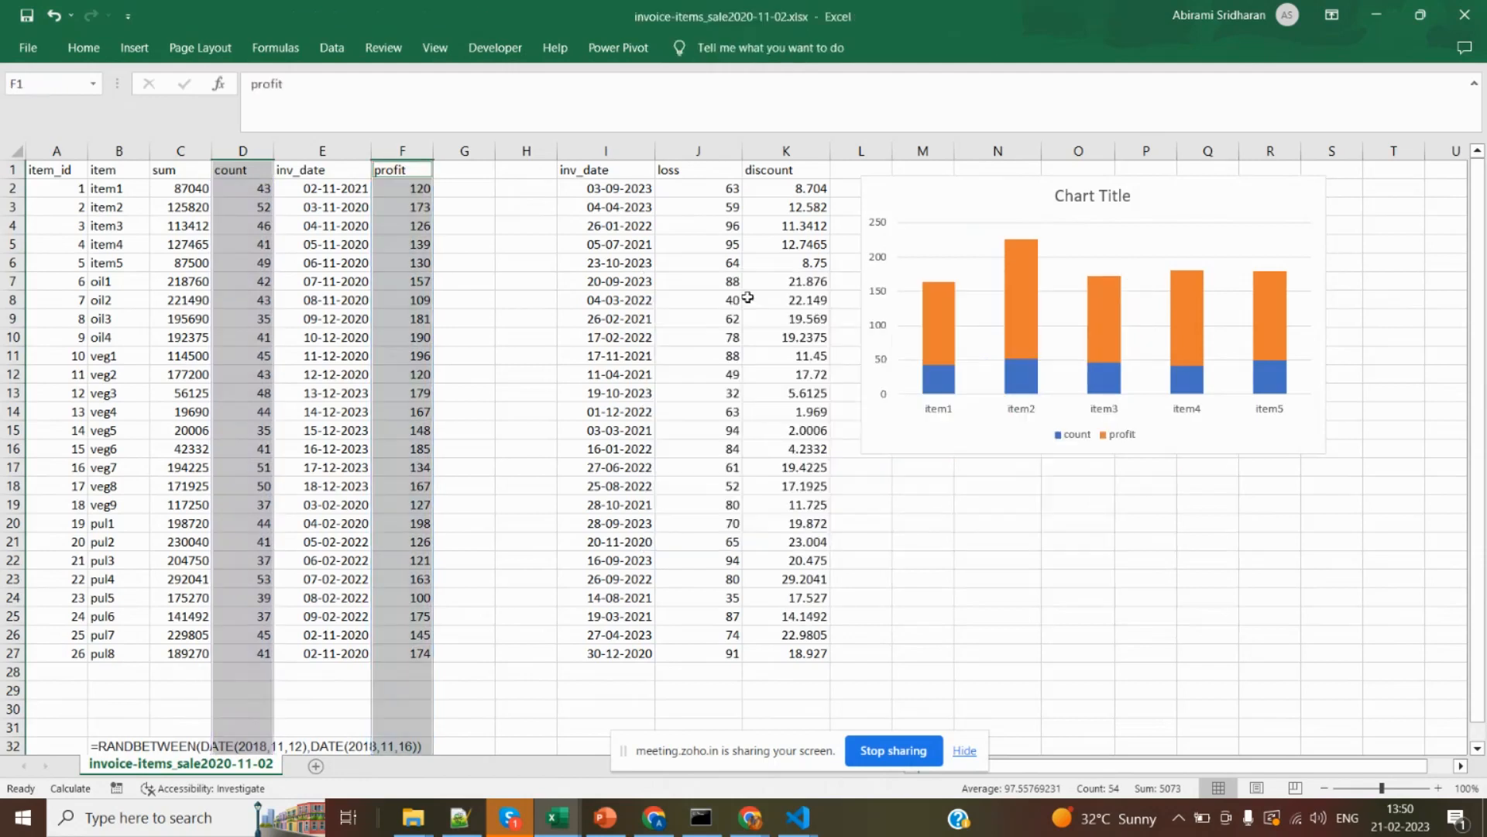
pyautogui.click(428, 210)
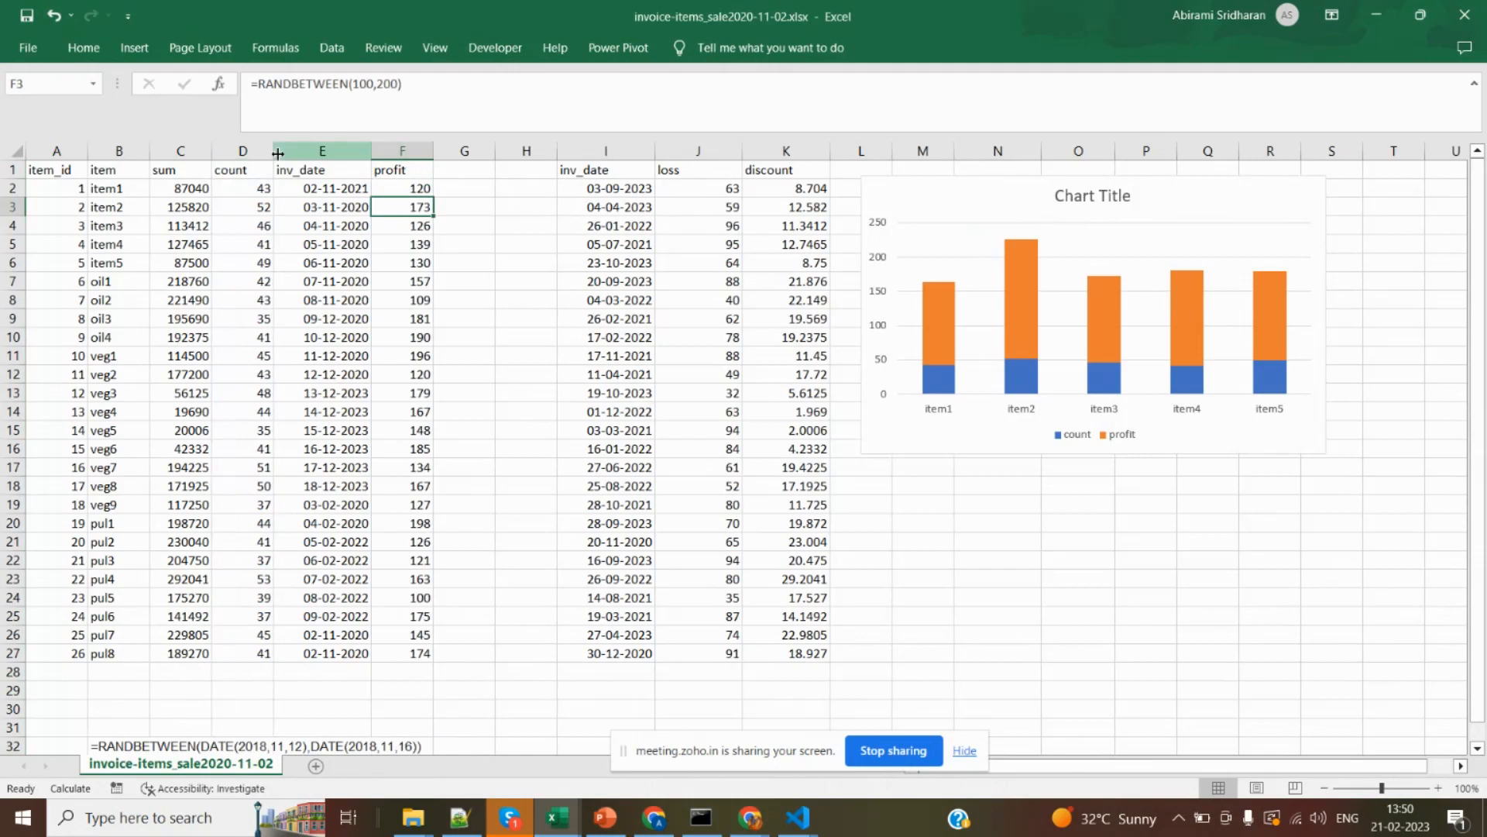
pyautogui.keyDown('ctrl'); pyautogui.click(185, 153); pyautogui.keyUp('ctrl')
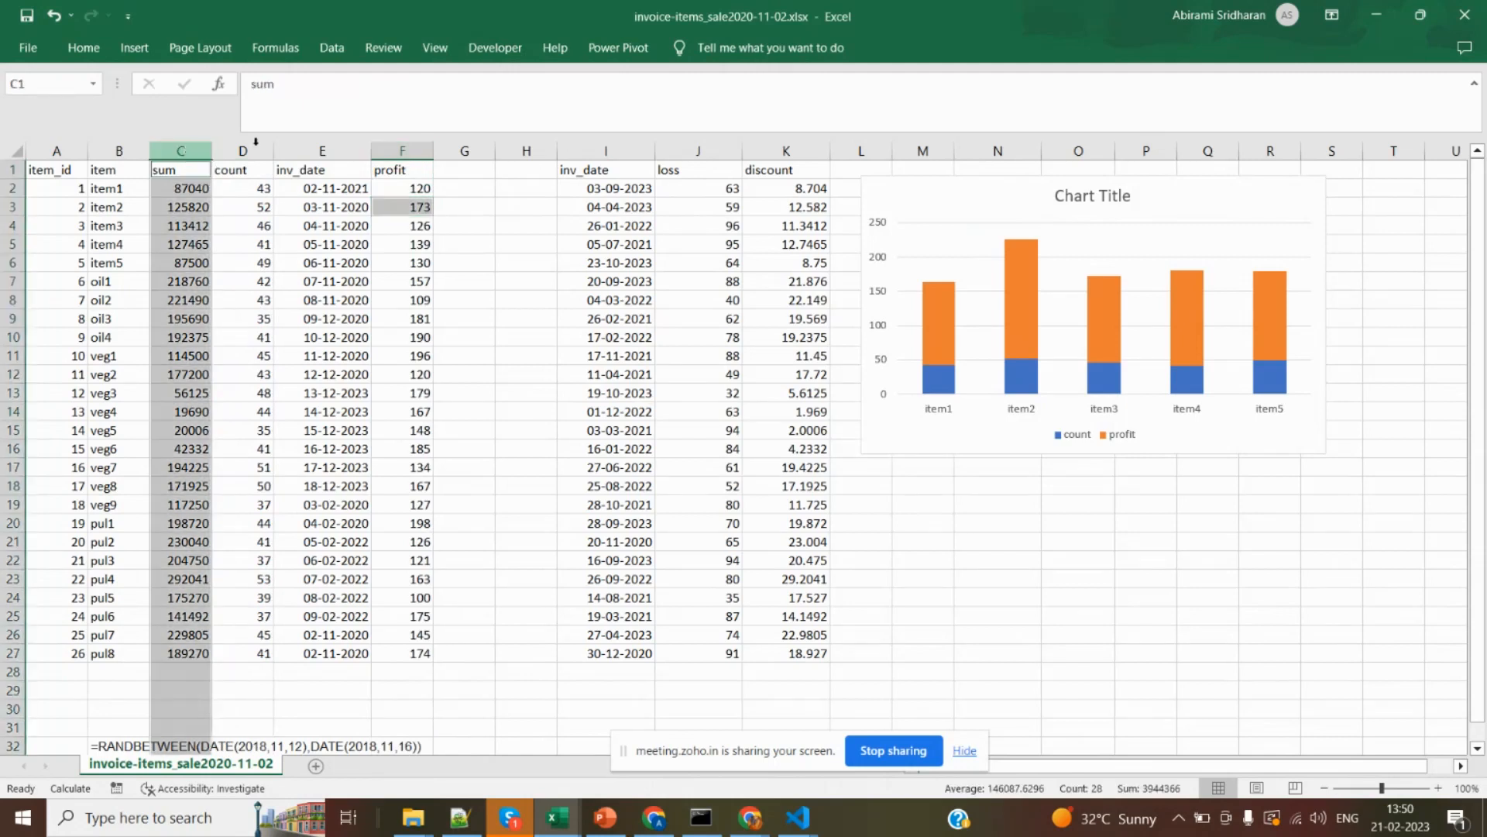
pyautogui.keyDown('ctrl'); pyautogui.click(799, 151); pyautogui.keyUp('ctrl')
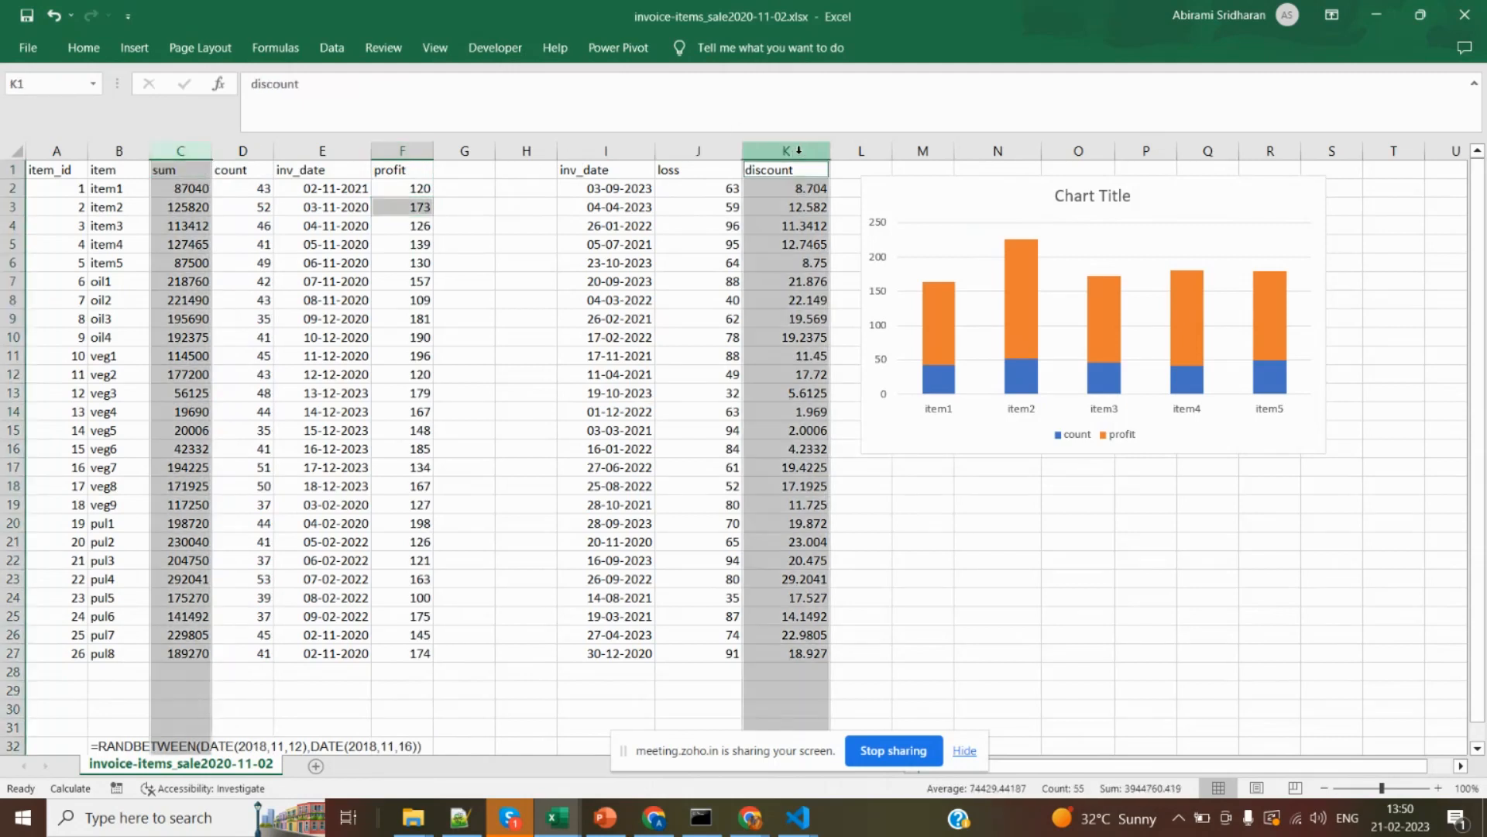
pyautogui.click(130, 55)
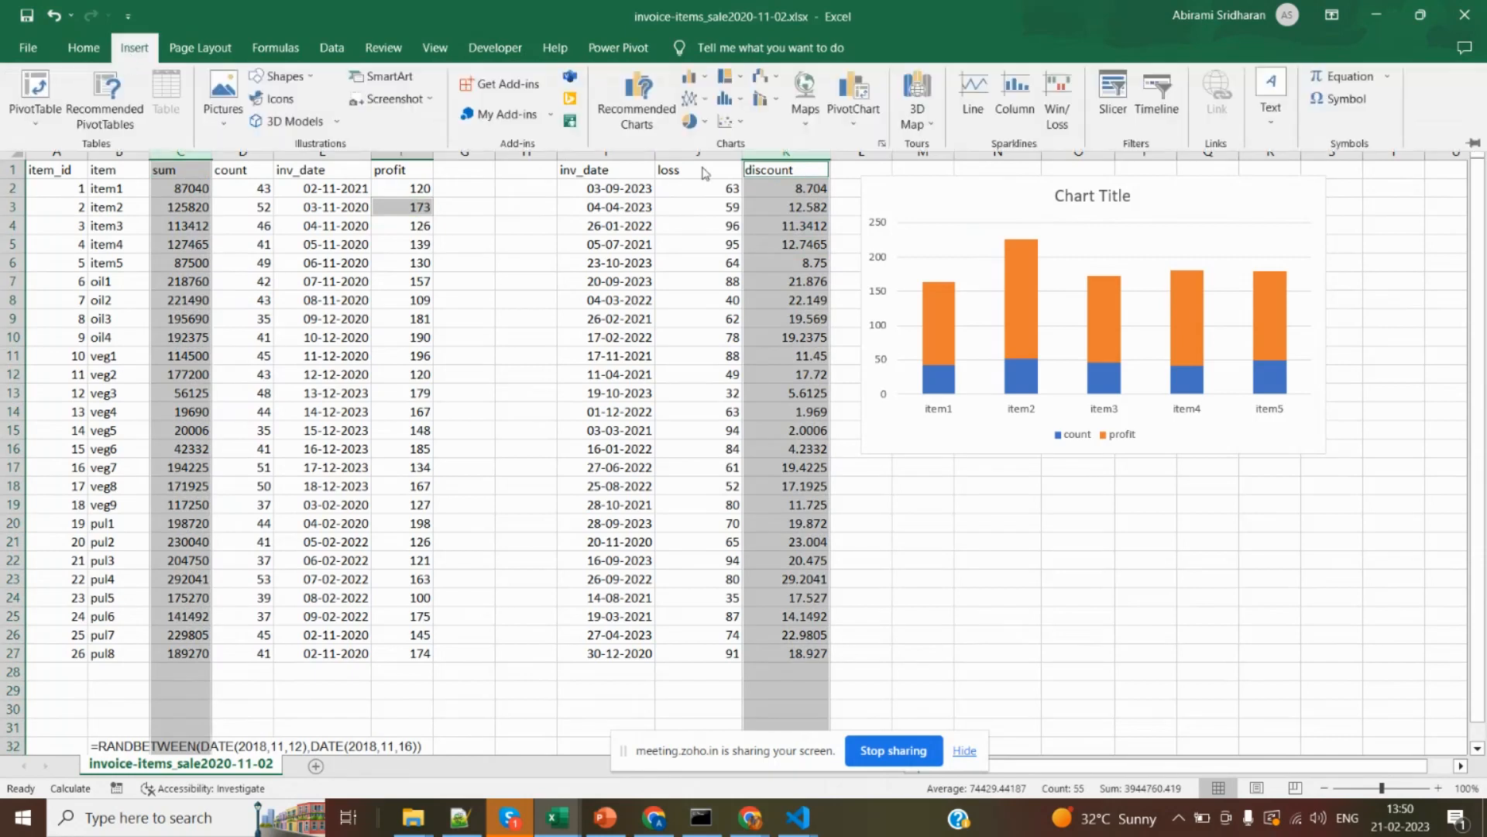
pyautogui.click(728, 121)
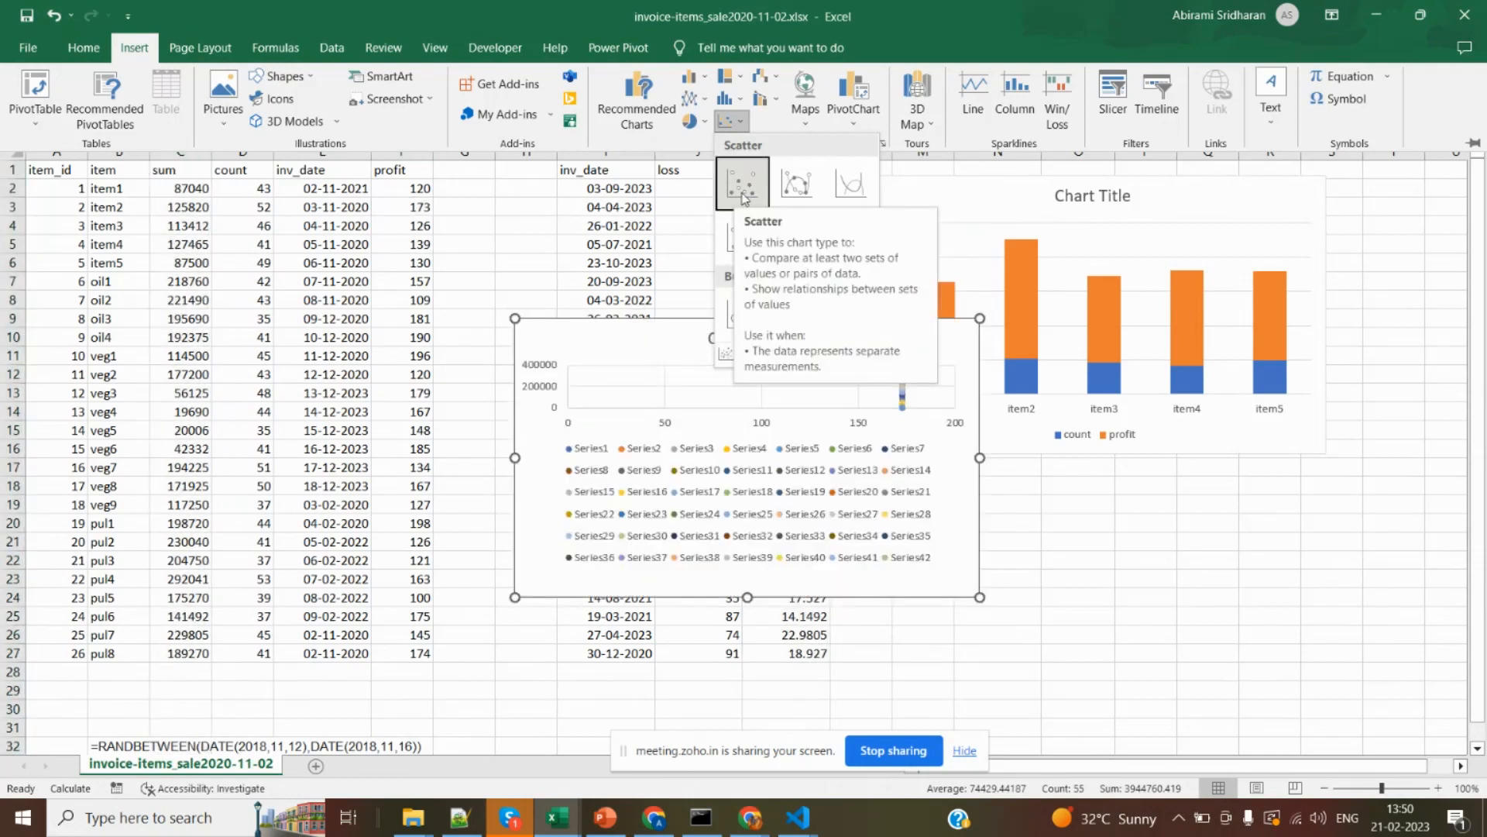
pyautogui.click(892, 559)
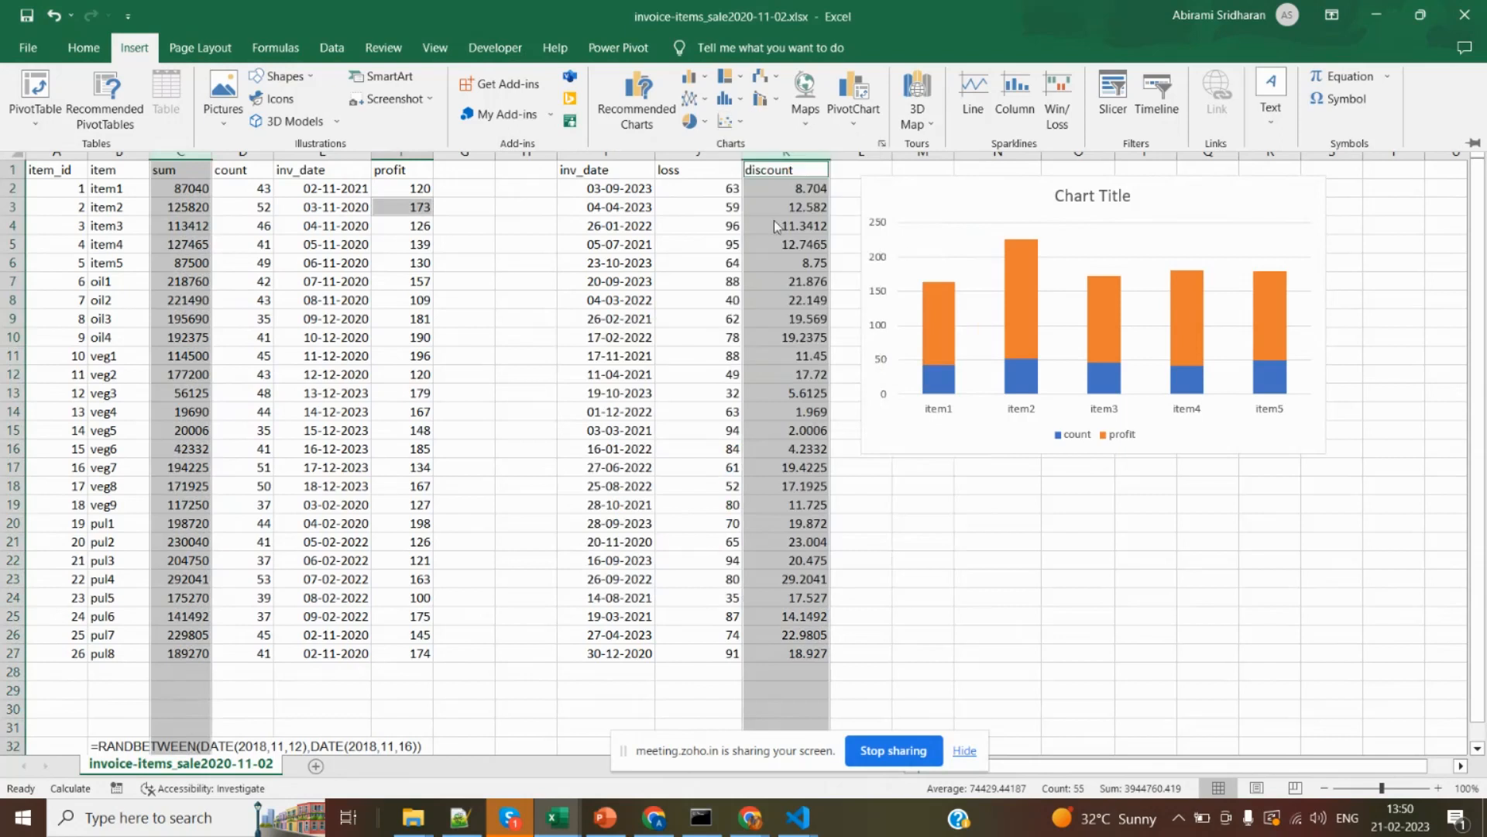
# Insert a plain markers-only Scatter chart from the sum and discount columns C and K and place it directly below the stacked column chart.
pyautogui.click(402, 227)
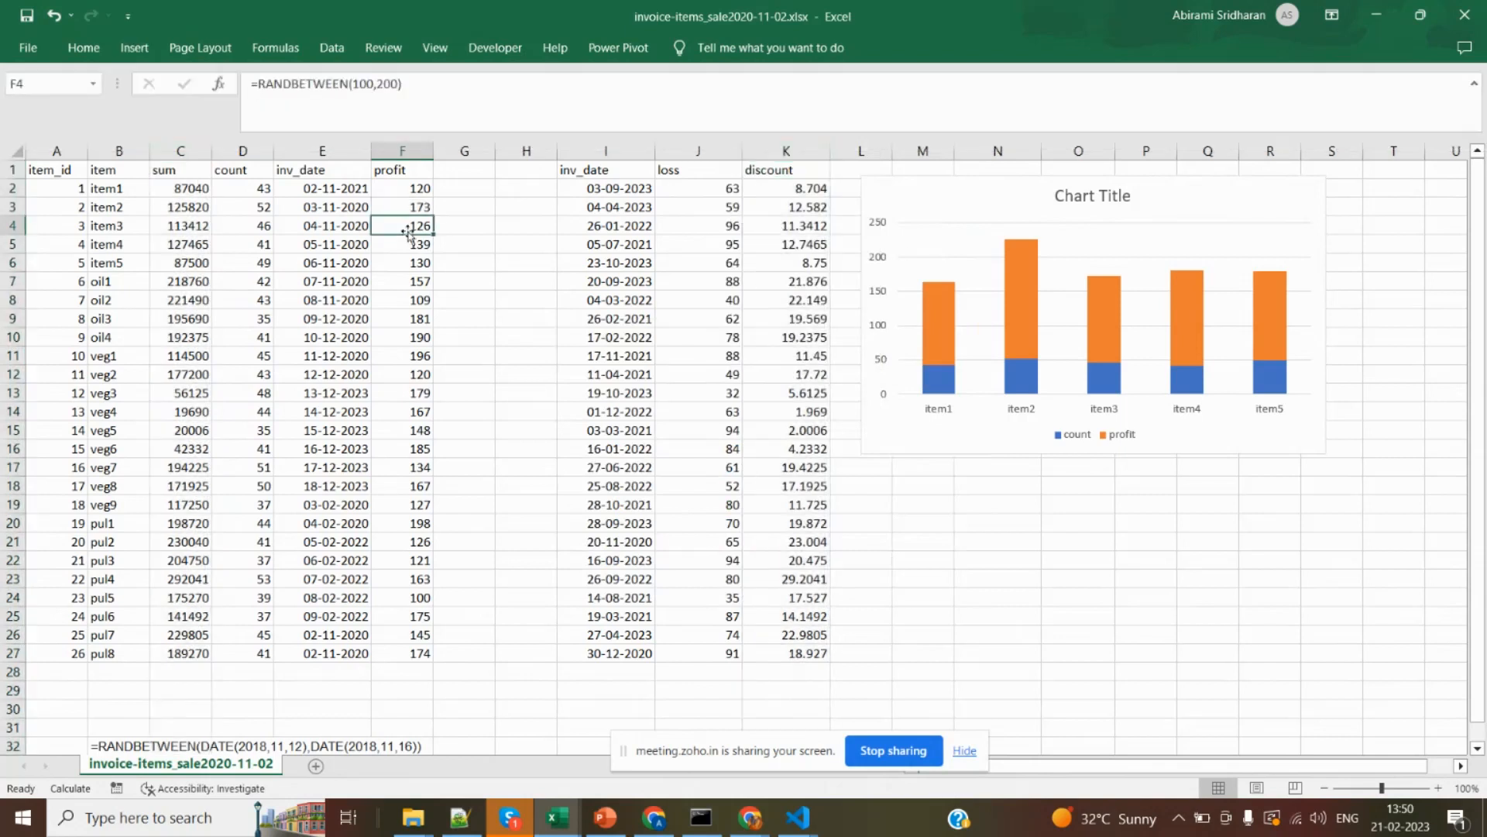
pyautogui.click(193, 150)
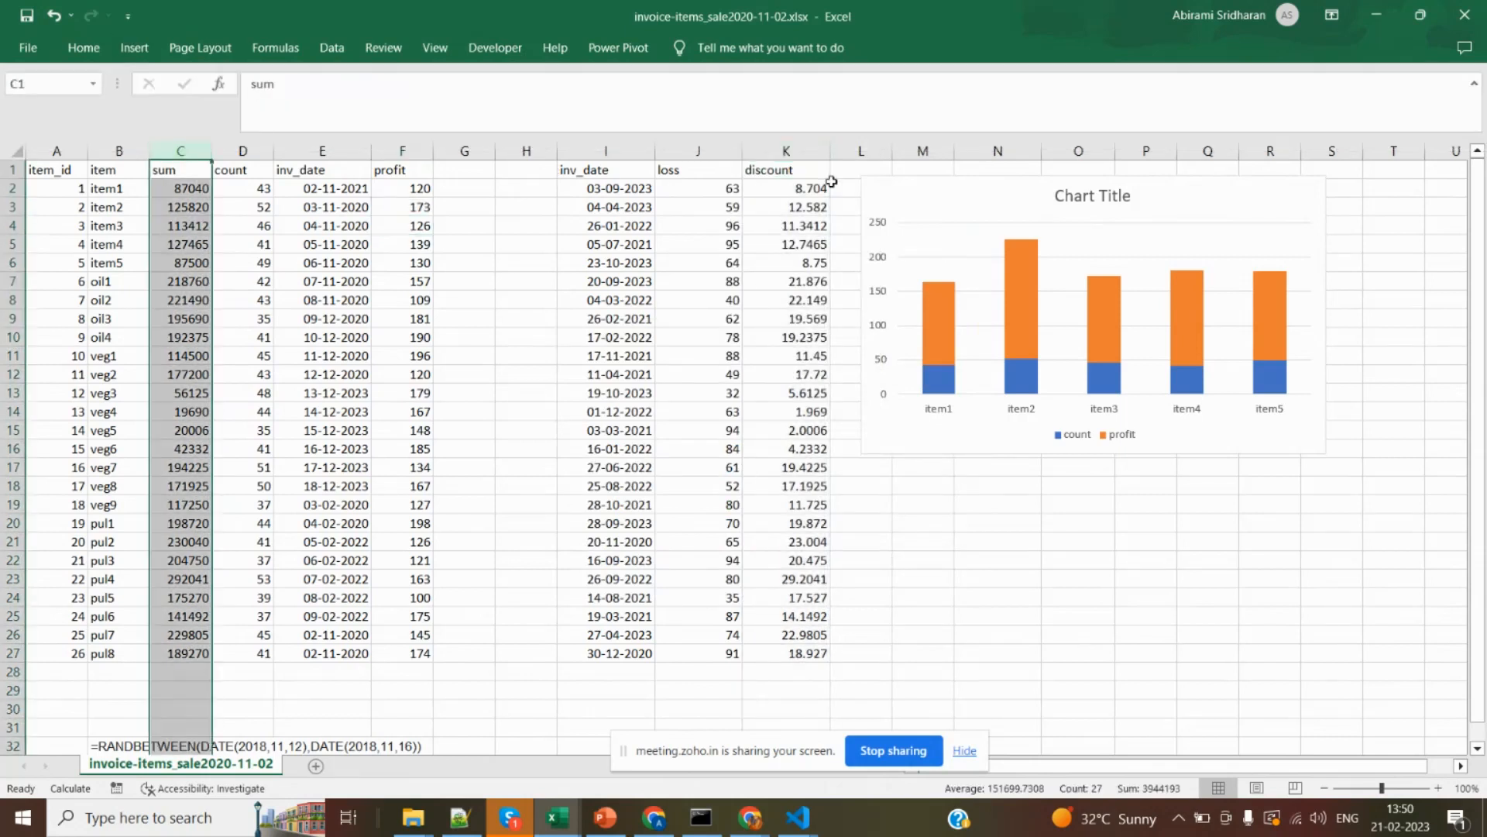
pyautogui.keyDown('ctrl'); pyautogui.click(812, 147); pyautogui.keyUp('ctrl')
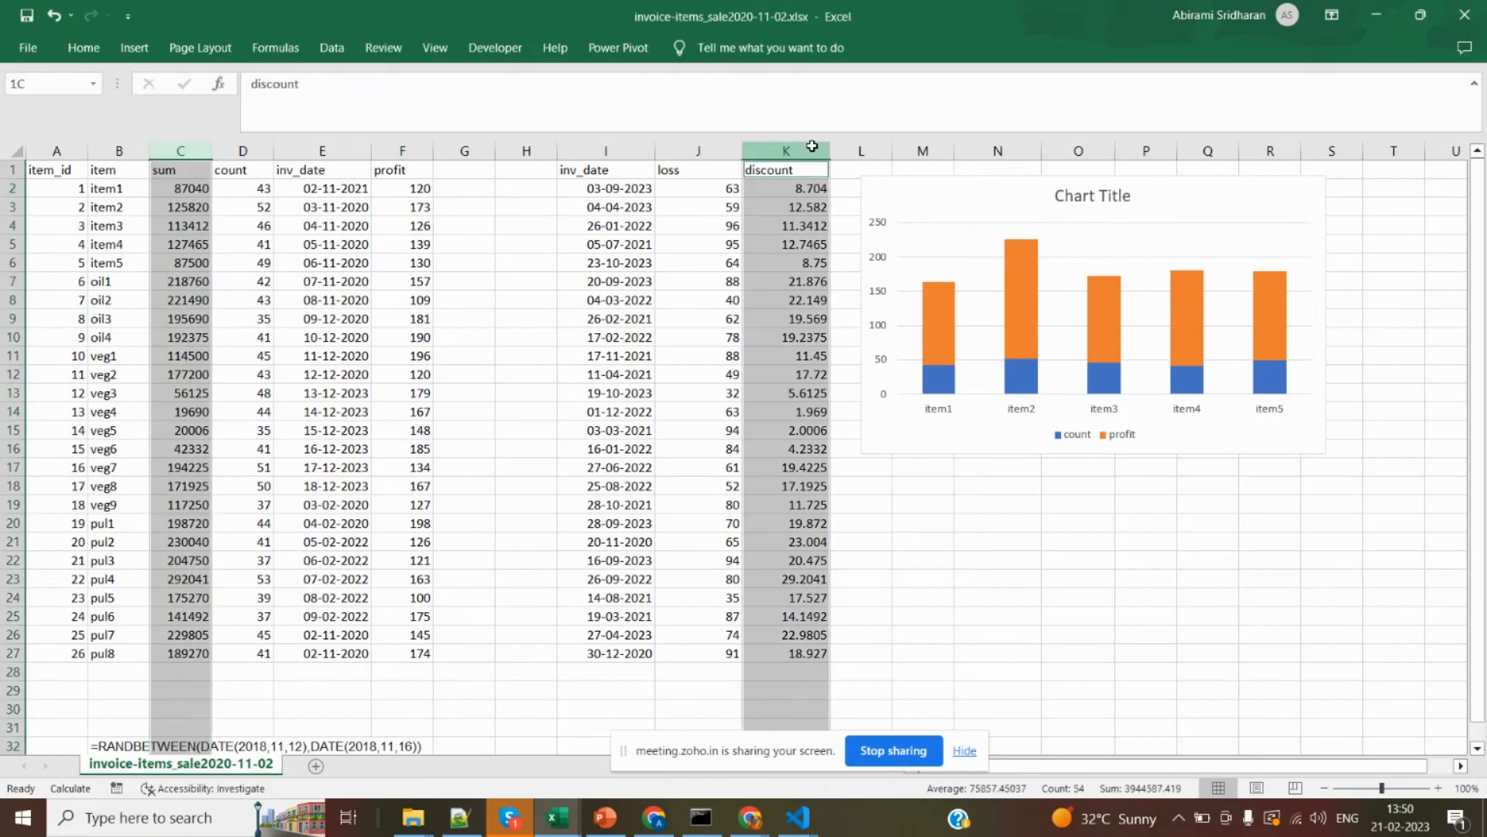
pyautogui.click(135, 48)
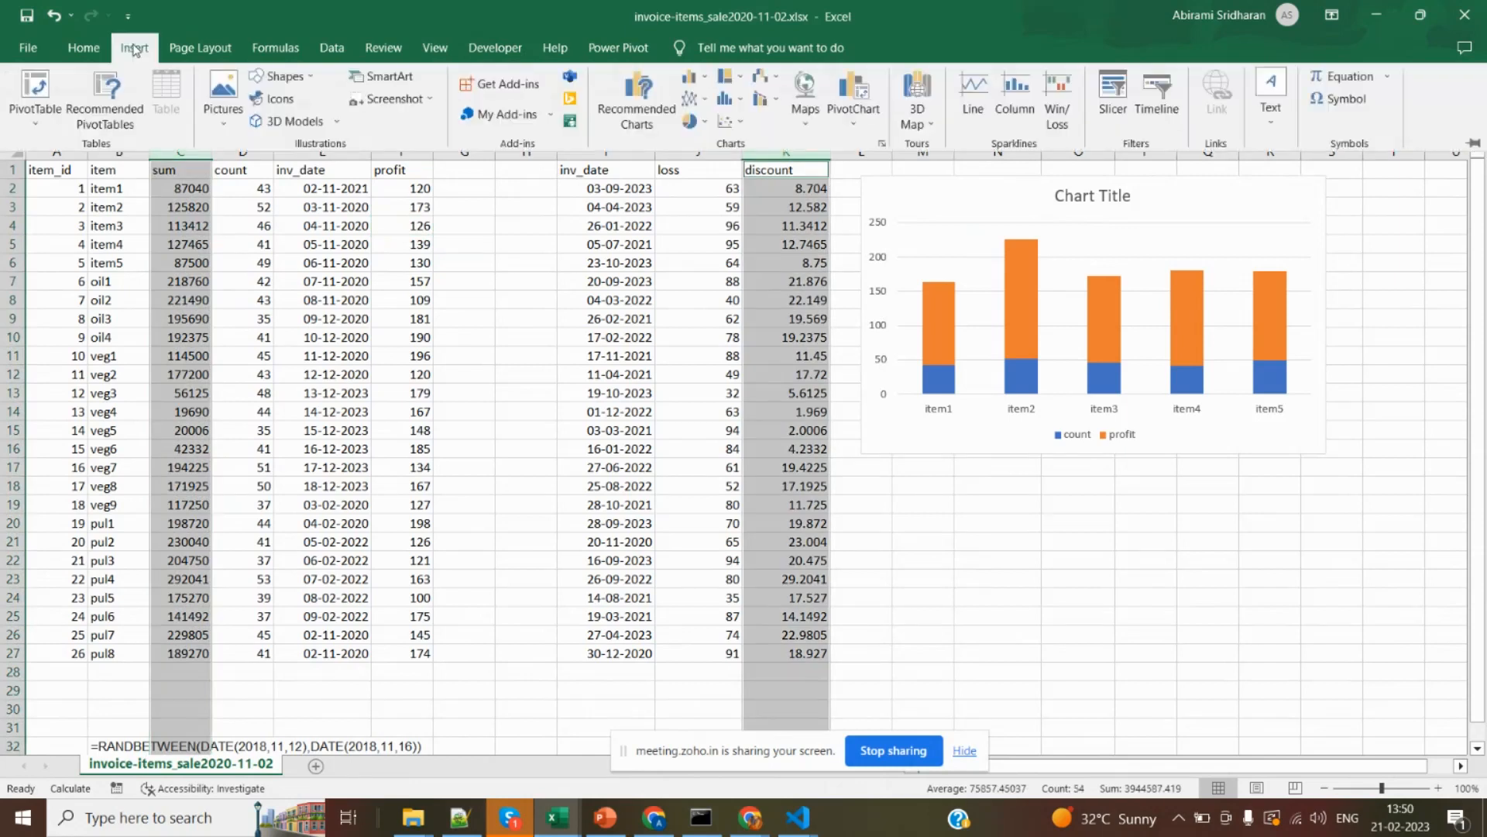
pyautogui.click(729, 124)
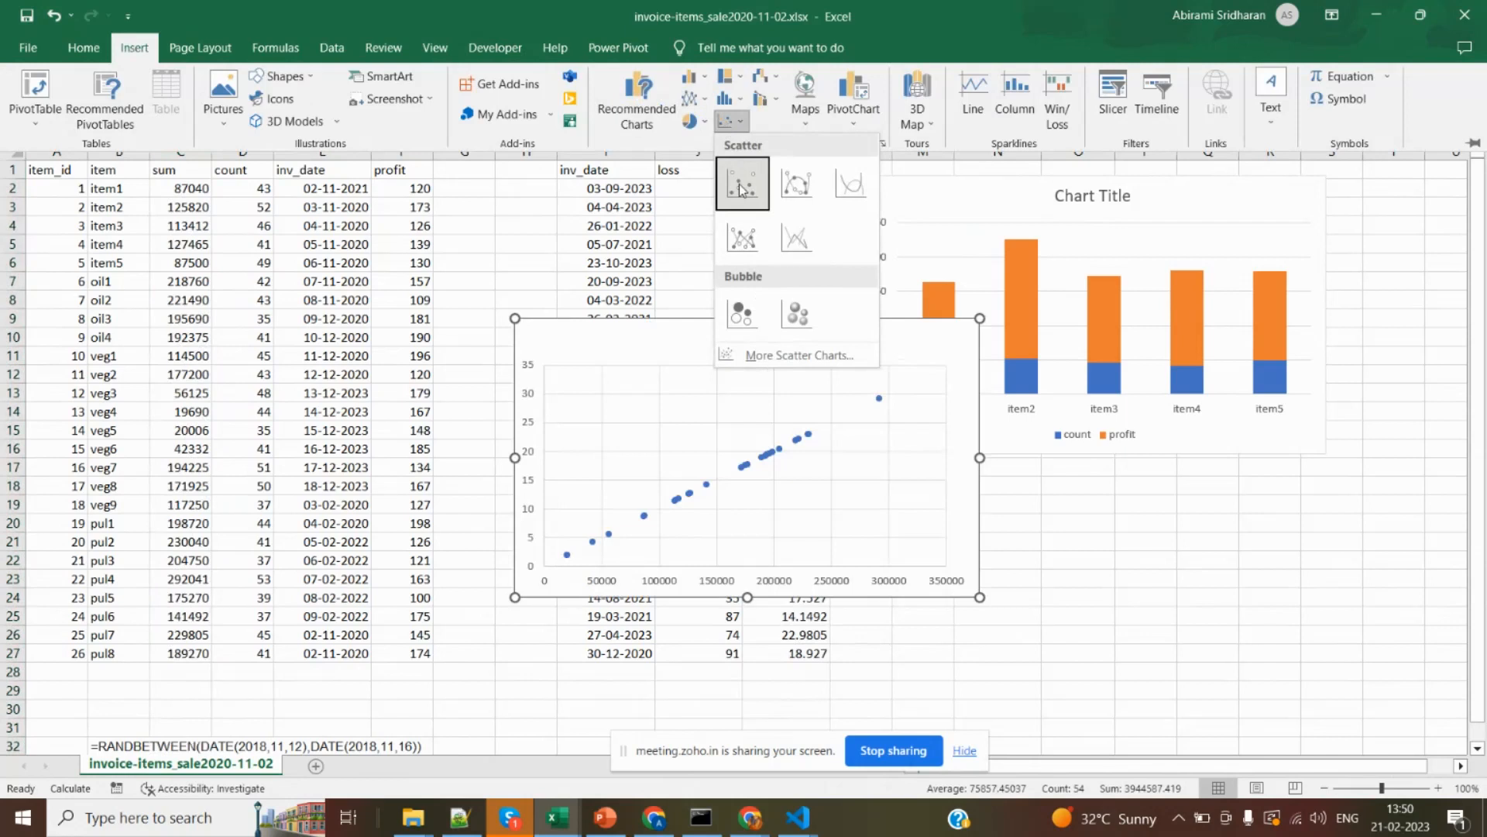
pyautogui.click(741, 189)
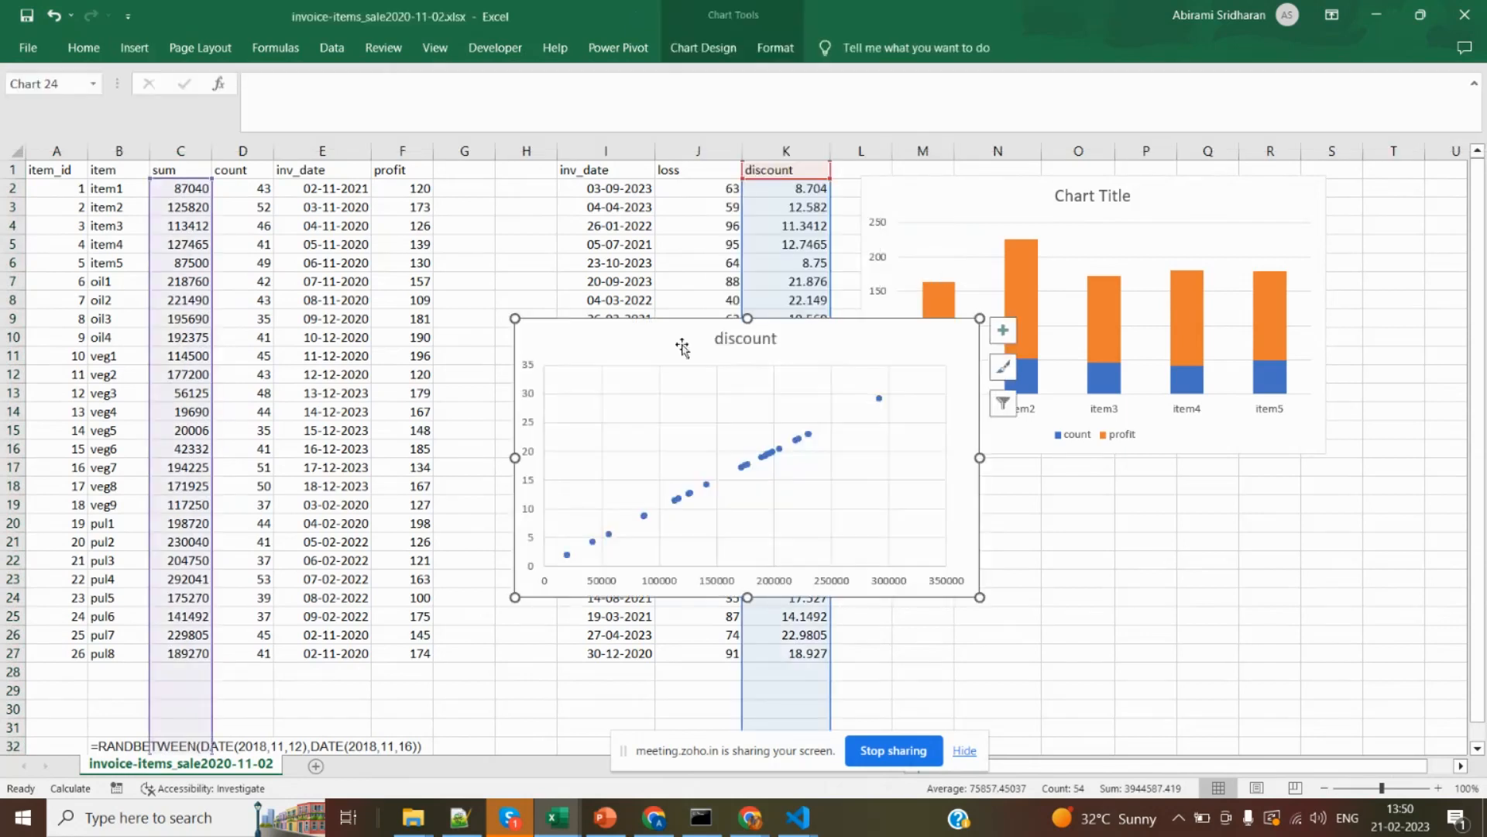
pyautogui.moveTo(680, 340); pyautogui.dragTo(904, 311)
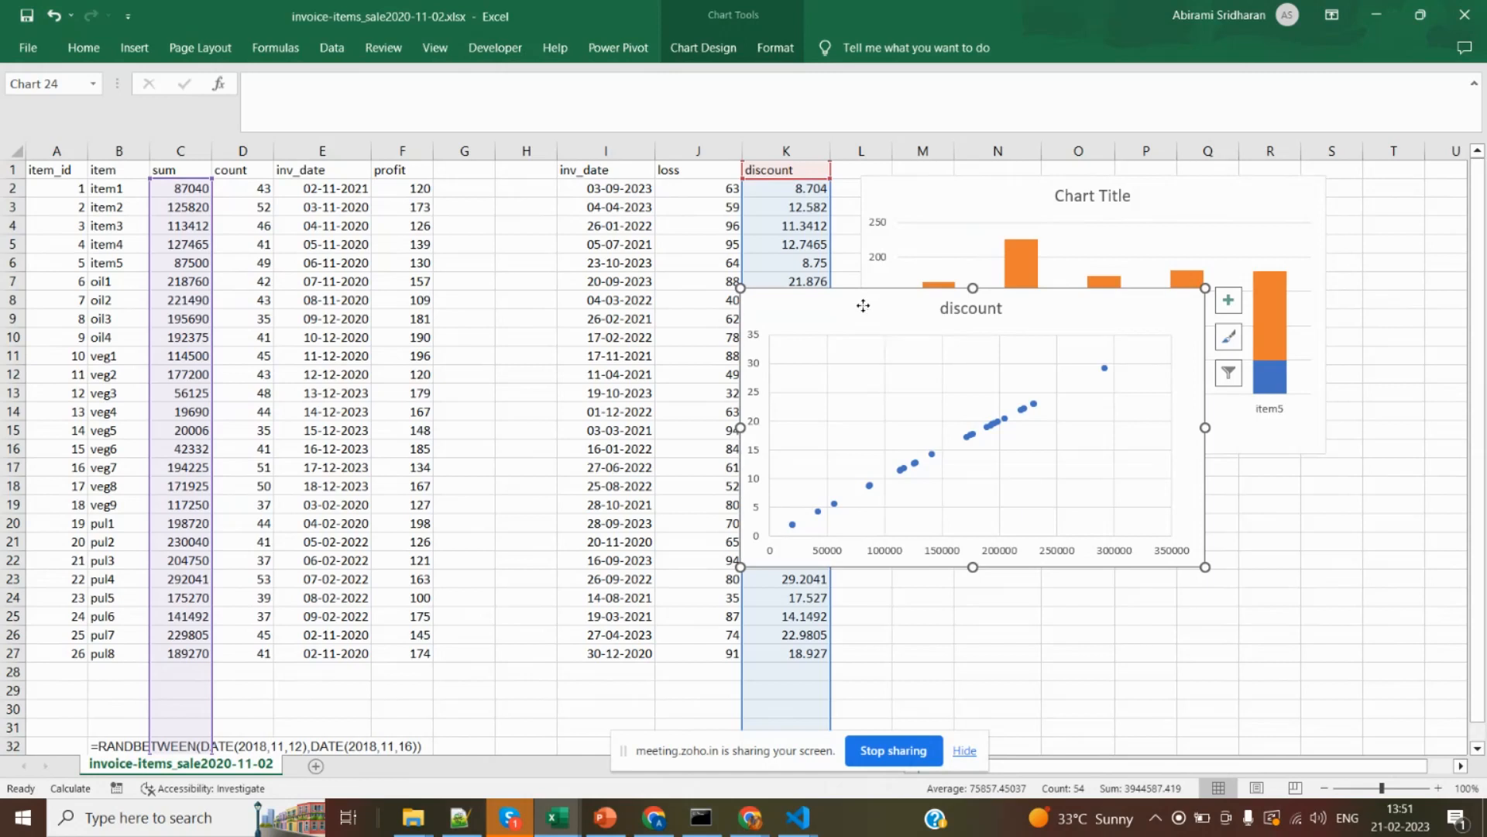
pyautogui.moveTo(863, 307); pyautogui.dragTo(981, 462)
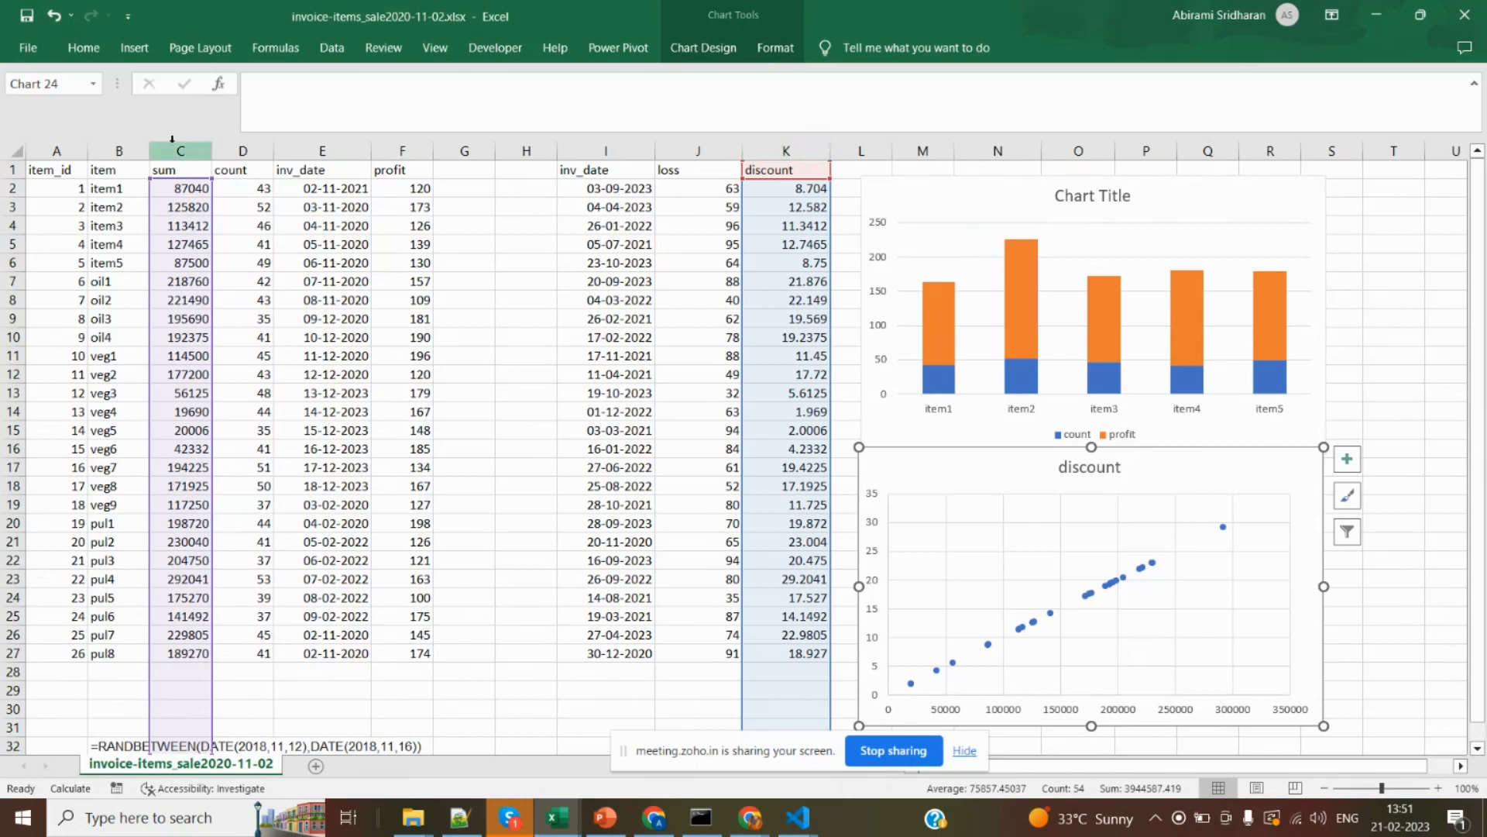
# Examine the sum column C and the discount column K that feed the discount scatter chart.
pyautogui.click(172, 141)
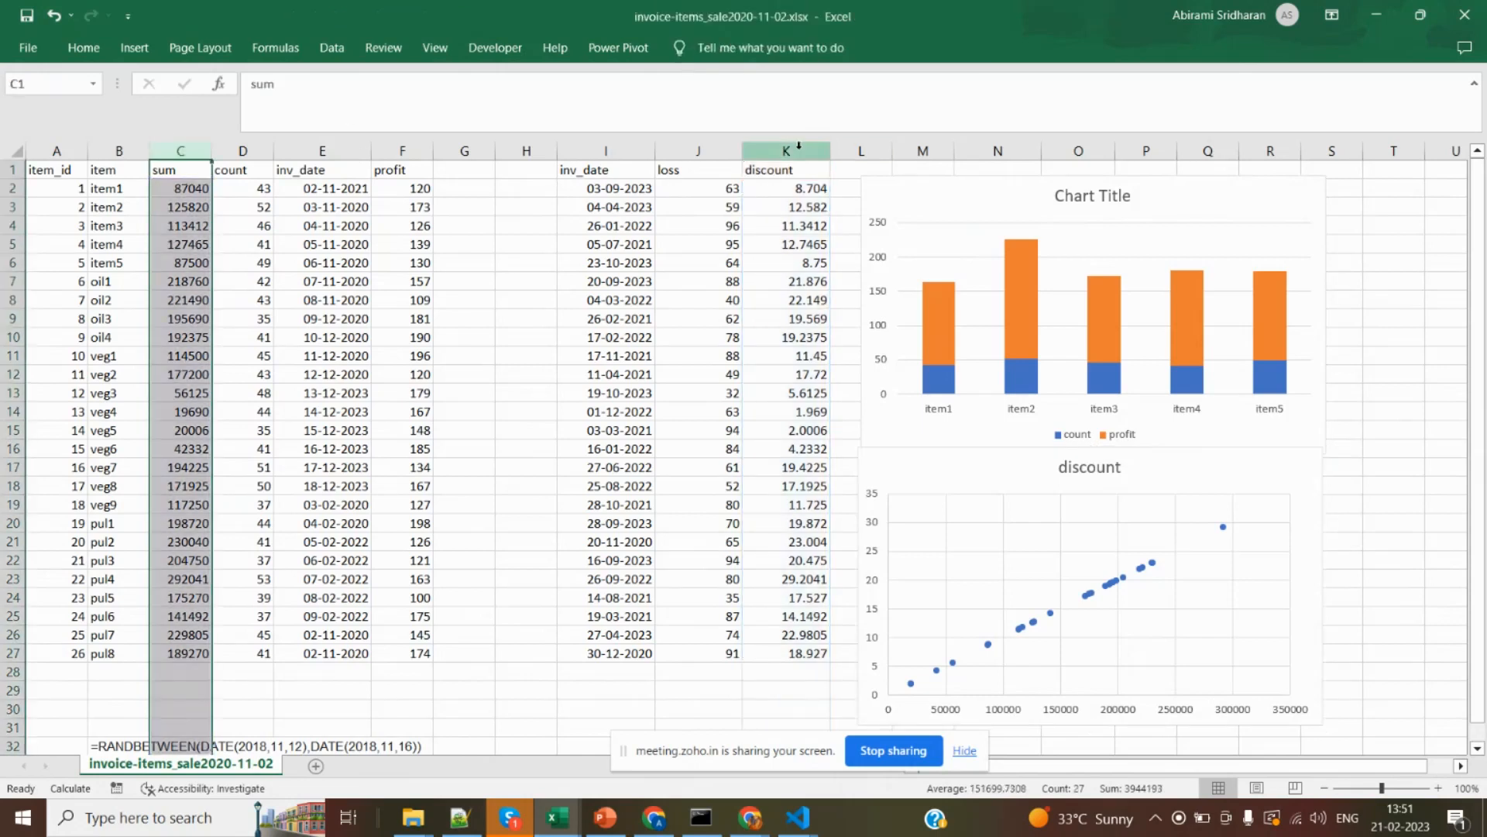
pyautogui.click(799, 147)
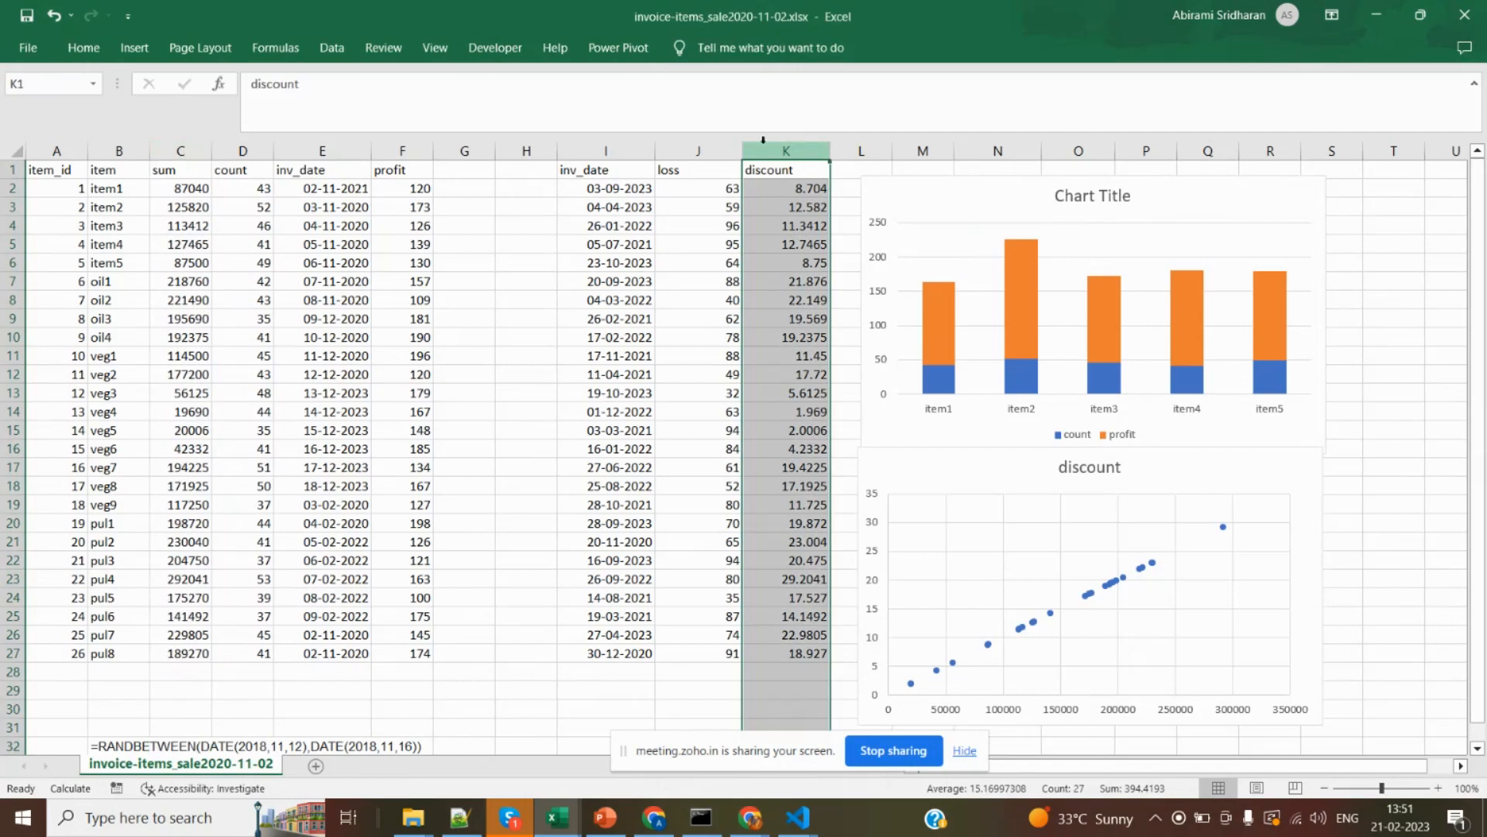
# Examine the numeric columns of the sales sheet: loss, discount, profit, sum and count.
pyautogui.click(714, 151)
pyautogui.click(782, 162)
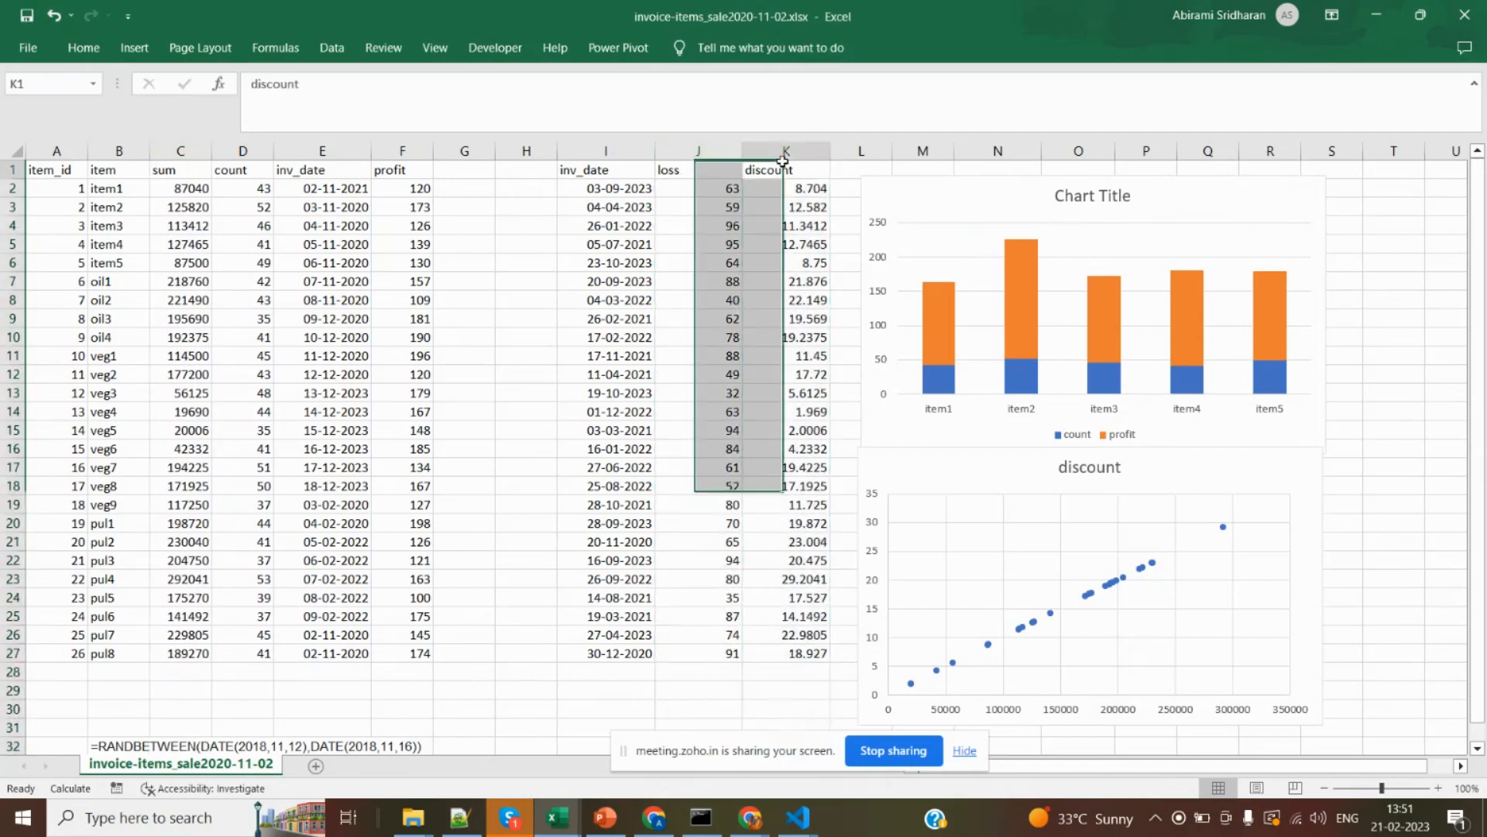
pyautogui.click(408, 150)
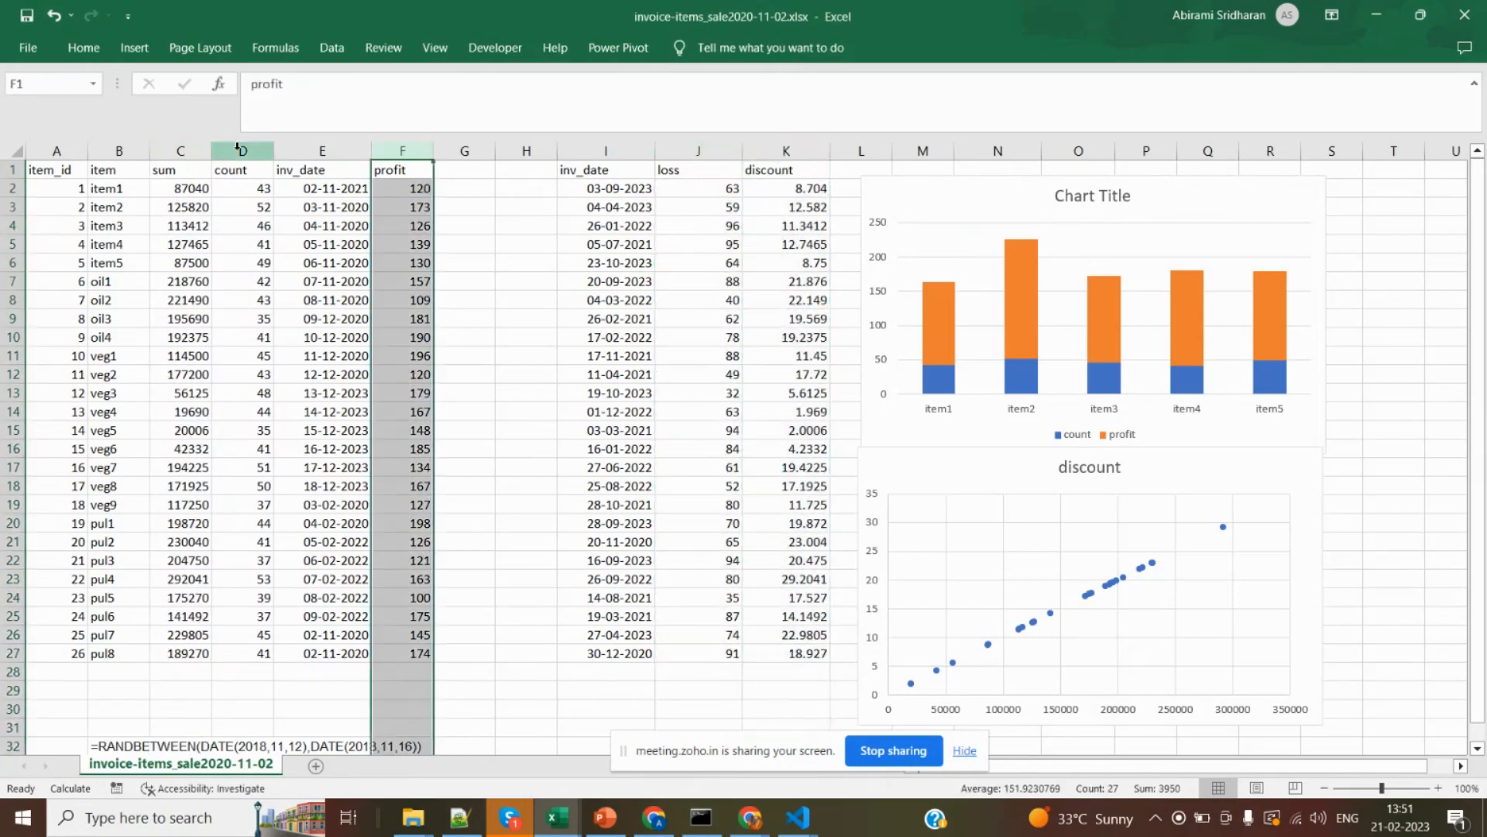
pyautogui.click(195, 150)
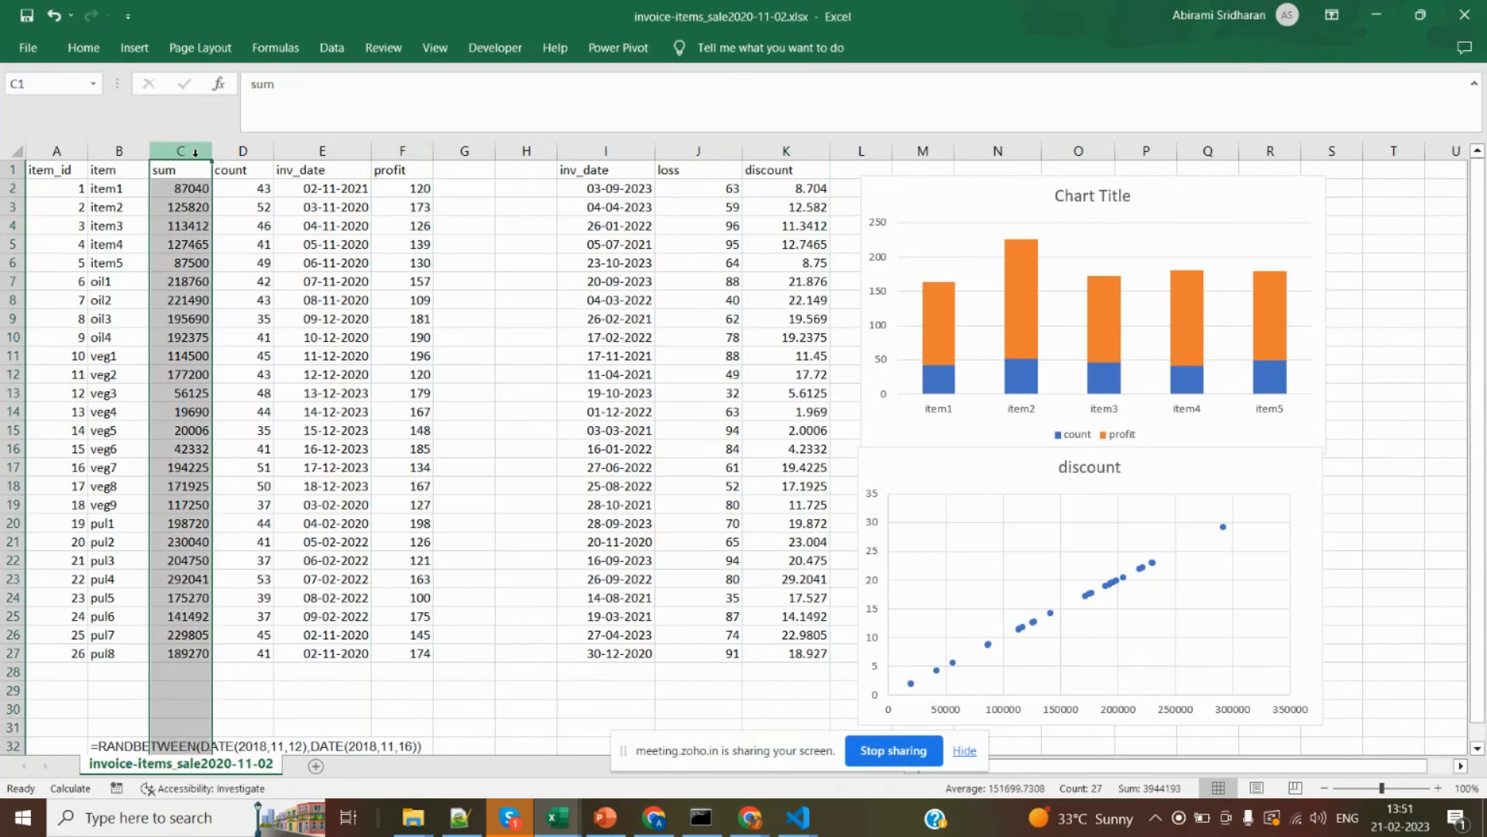
pyautogui.click(246, 150)
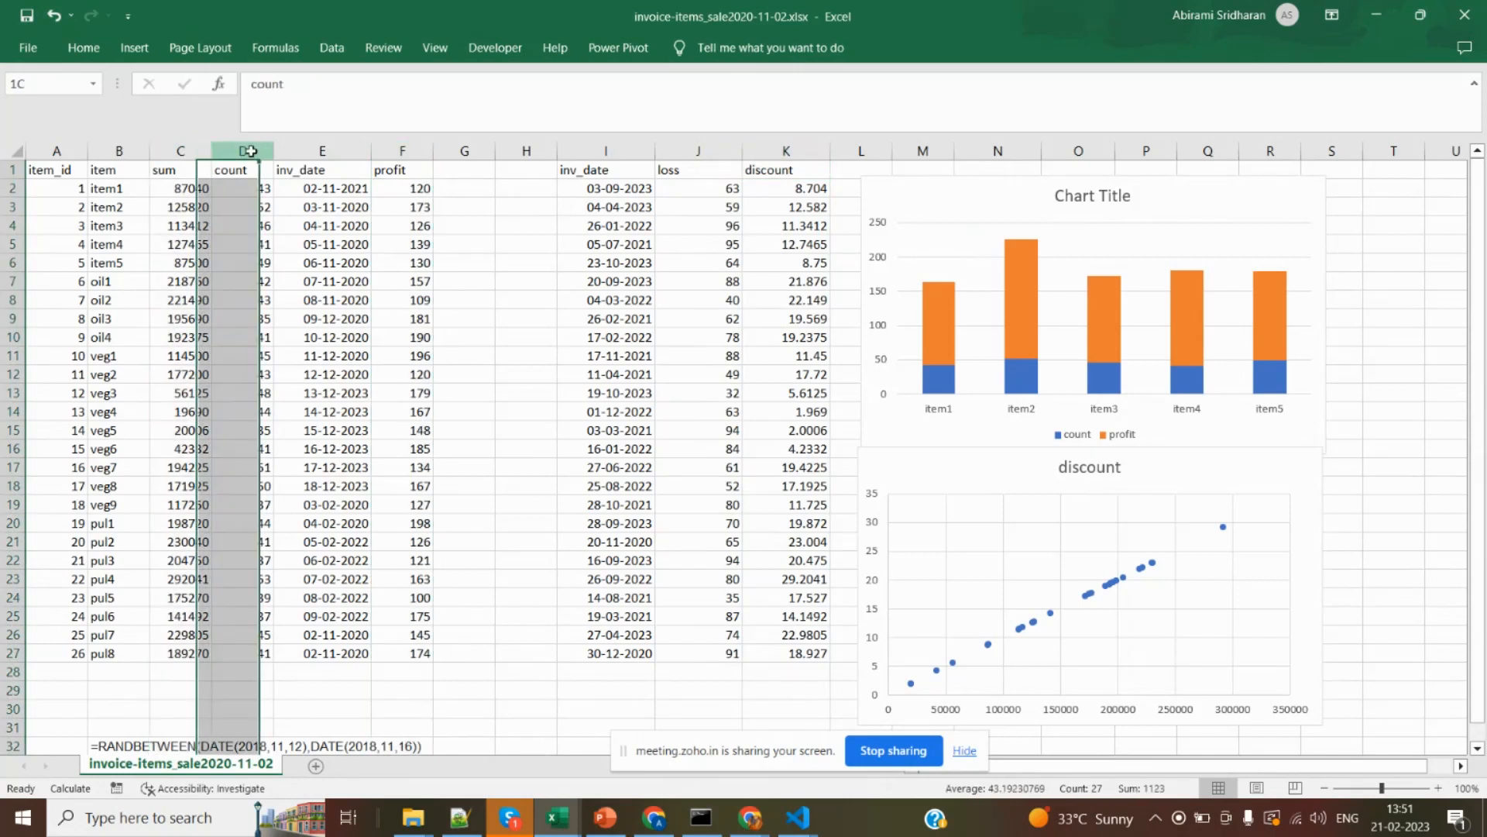
pyautogui.click(396, 151)
pyautogui.moveTo(396, 161); pyautogui.dragTo(411, 160)
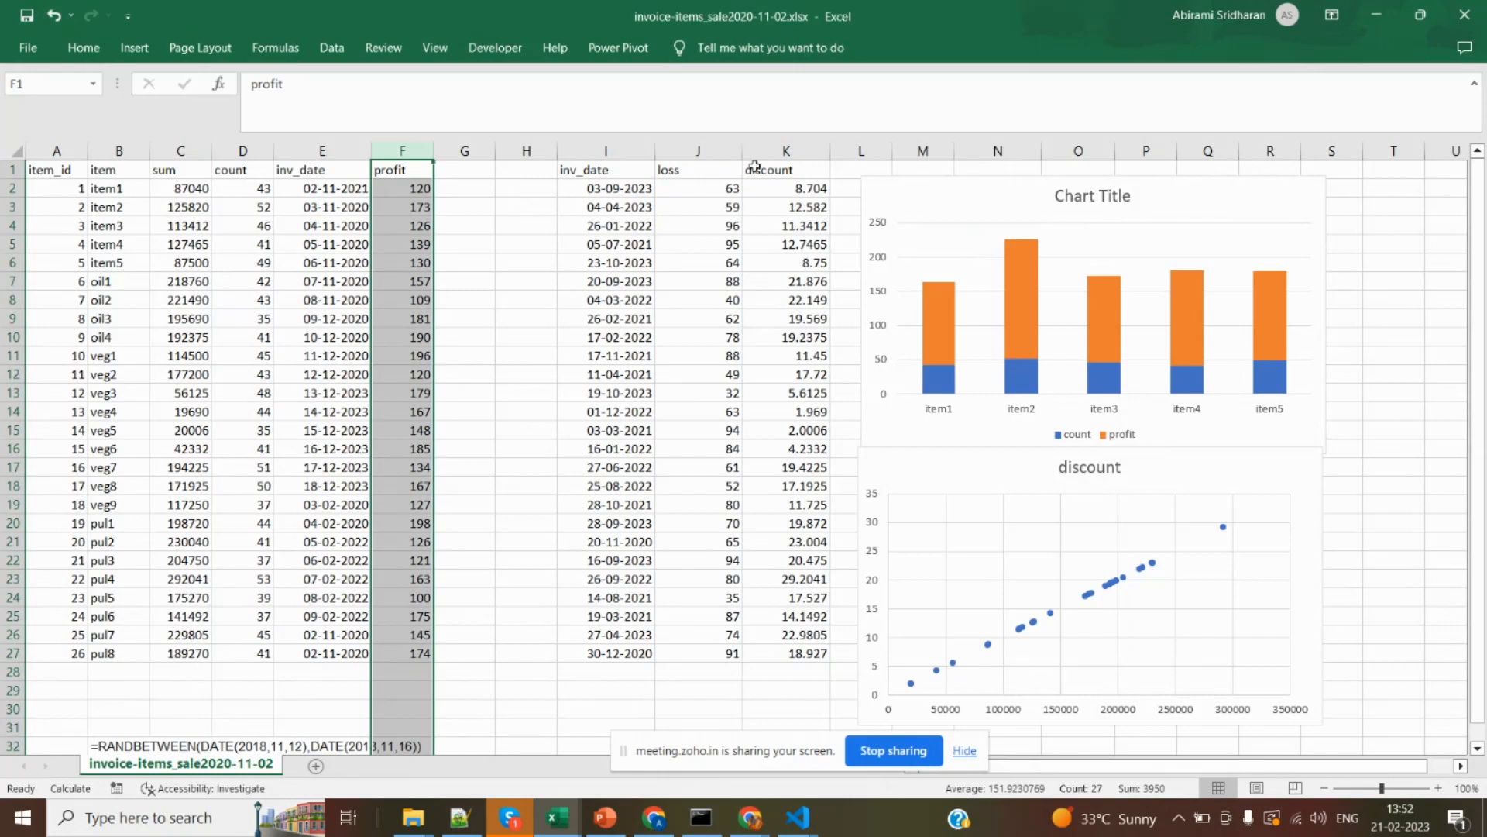
pyautogui.click(791, 172)
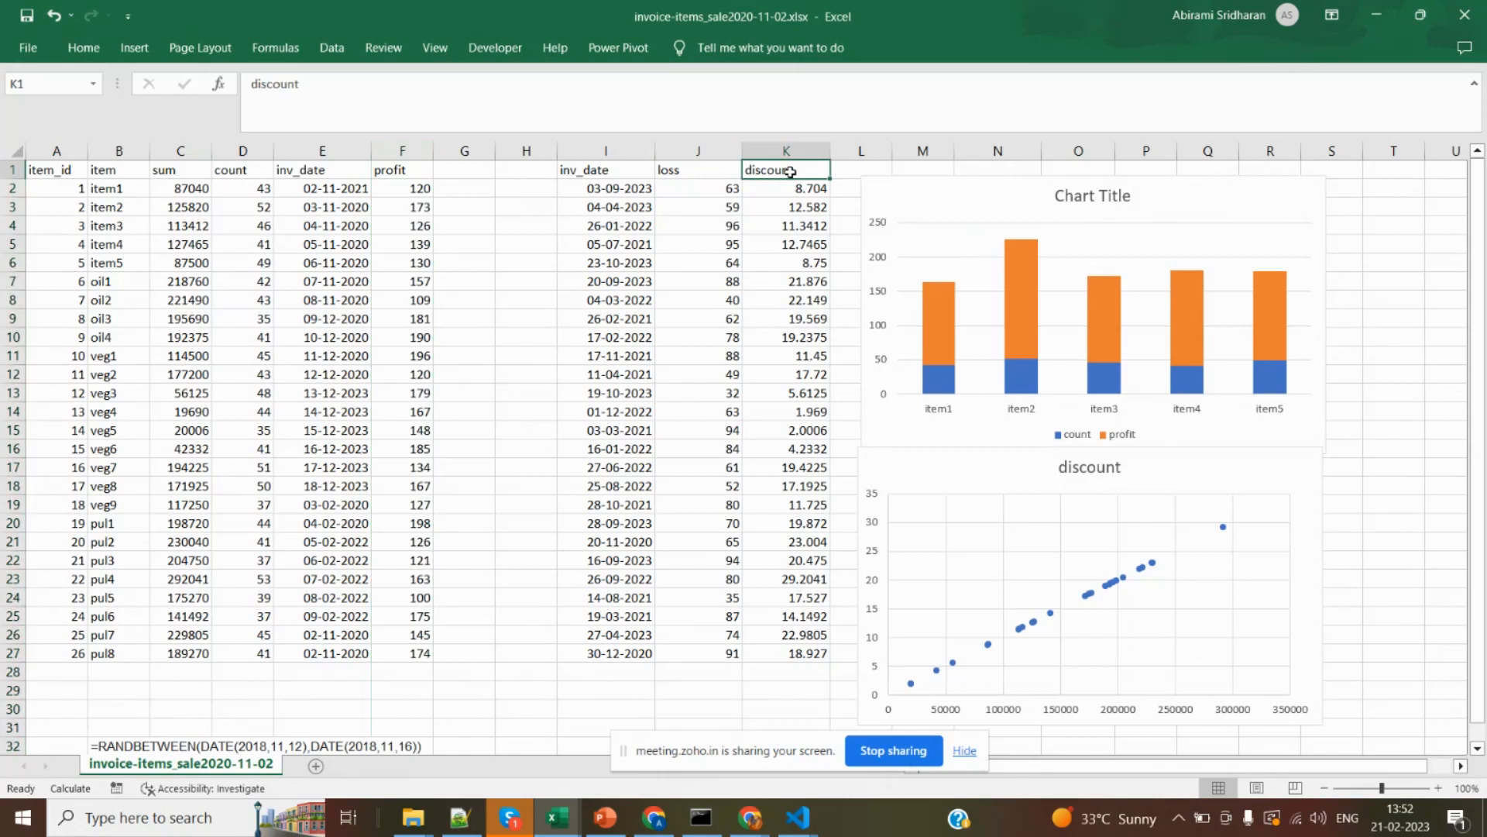
# Switch to the PowerPoint slide 21-02-23 and review the chart notes from the stacked bar chart to the scatter plot line.
pyautogui.hotkey('alt', 'Tab')
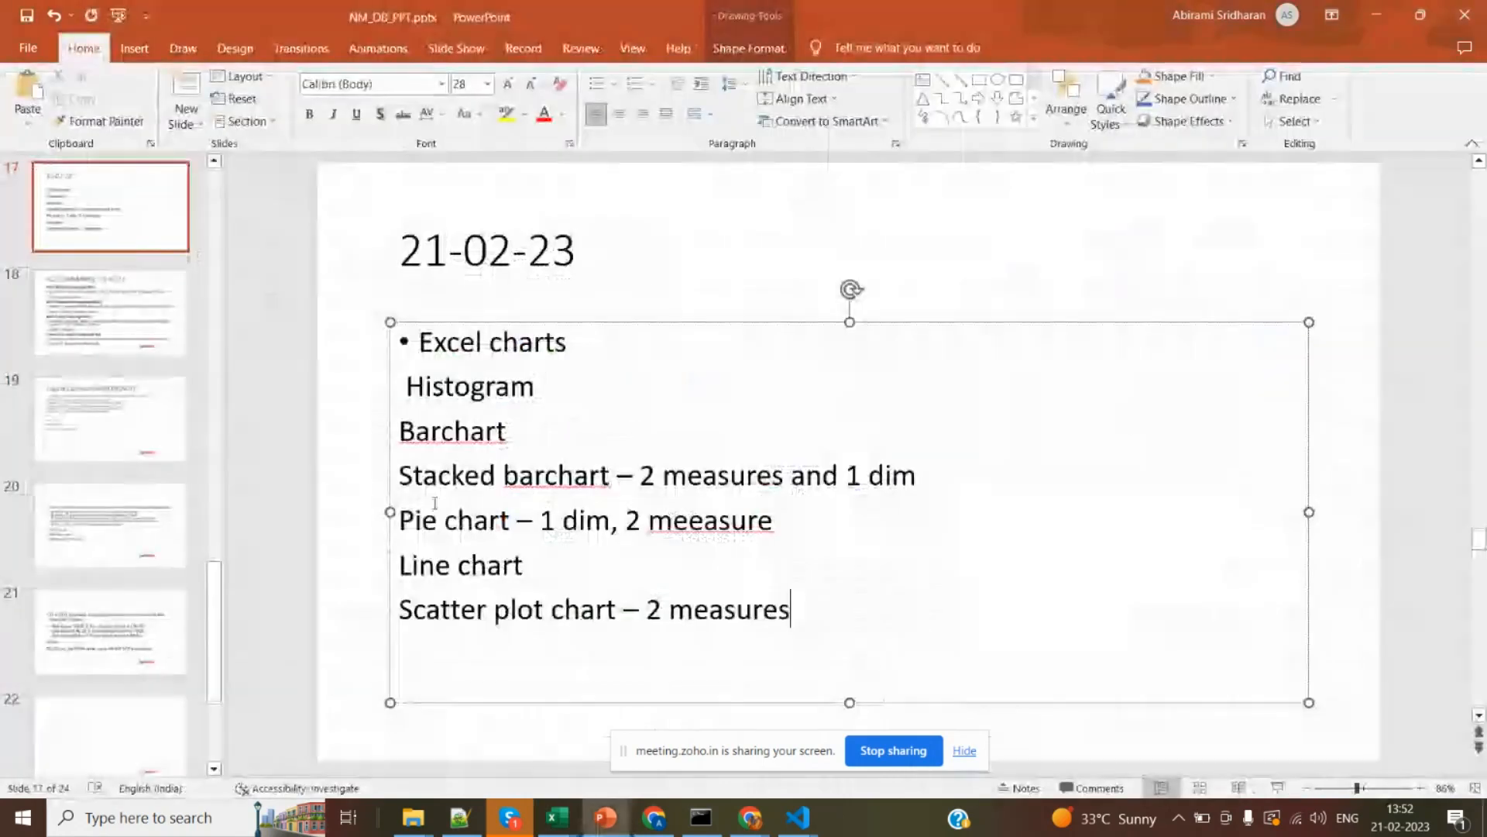
pyautogui.moveTo(400, 610); pyautogui.dragTo(775, 616)
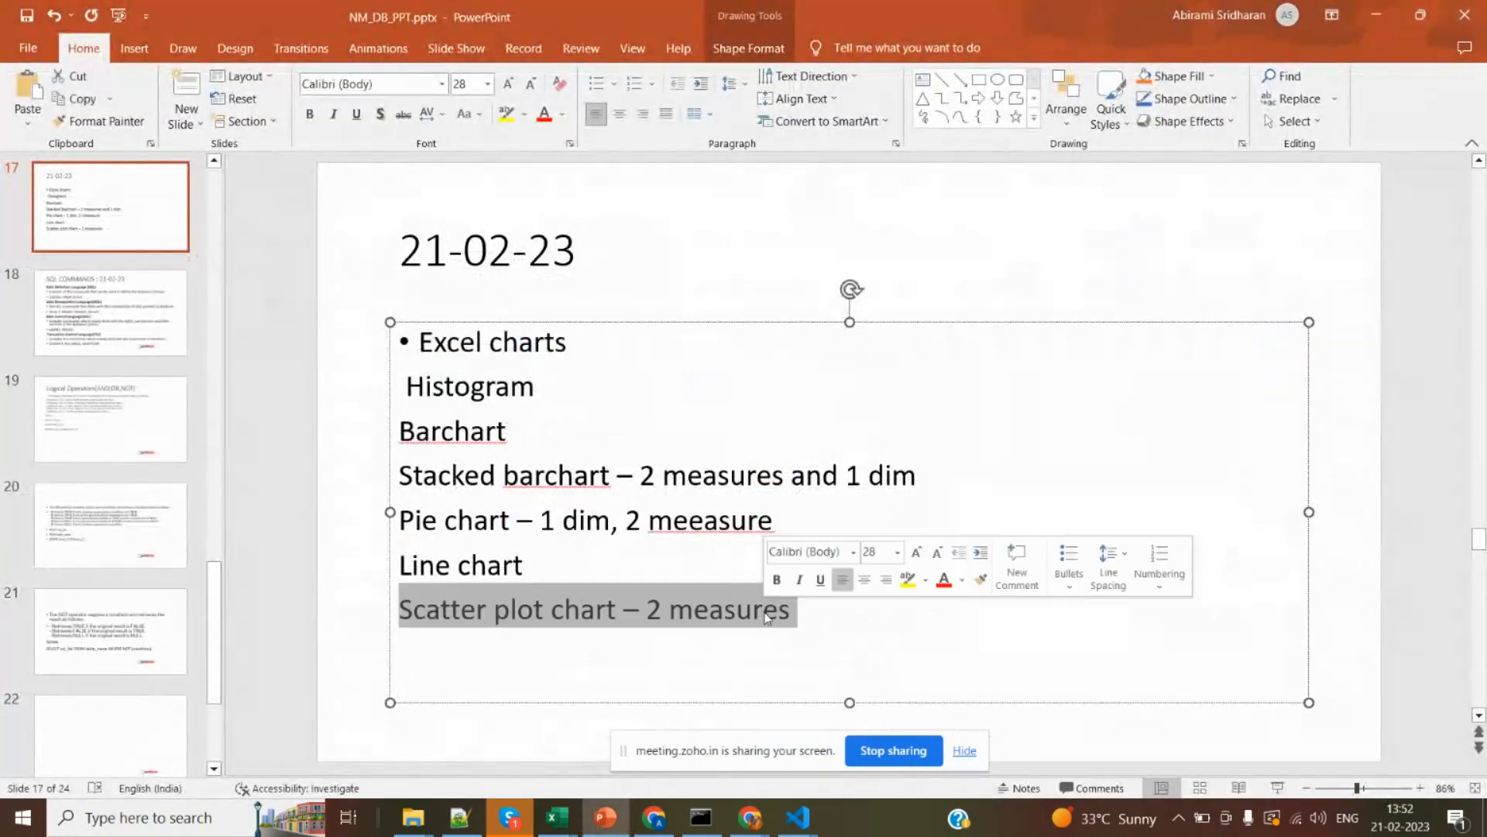
pyautogui.click(787, 658)
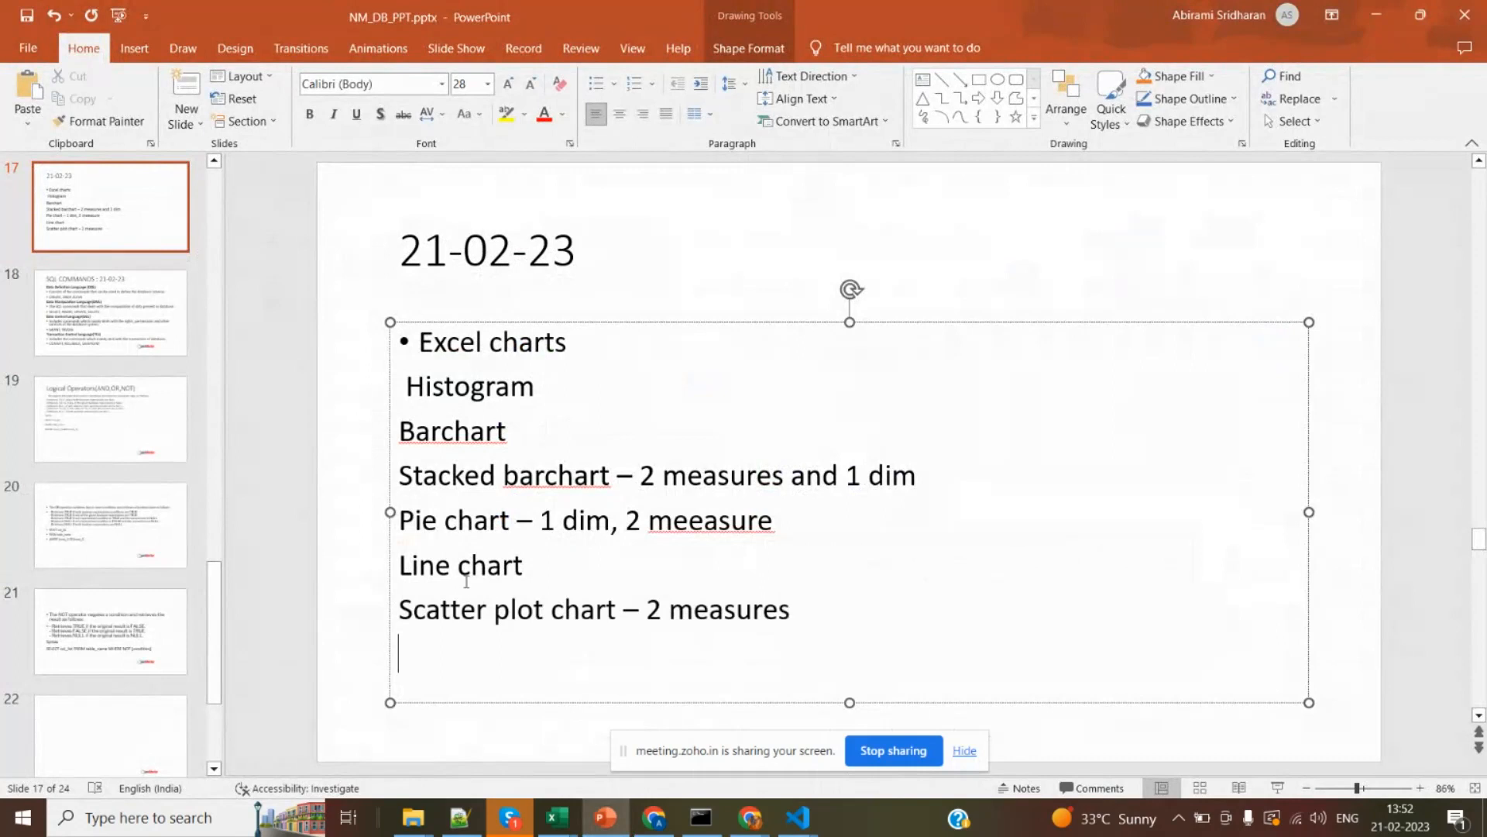
pyautogui.moveTo(401, 468); pyautogui.dragTo(488, 641)
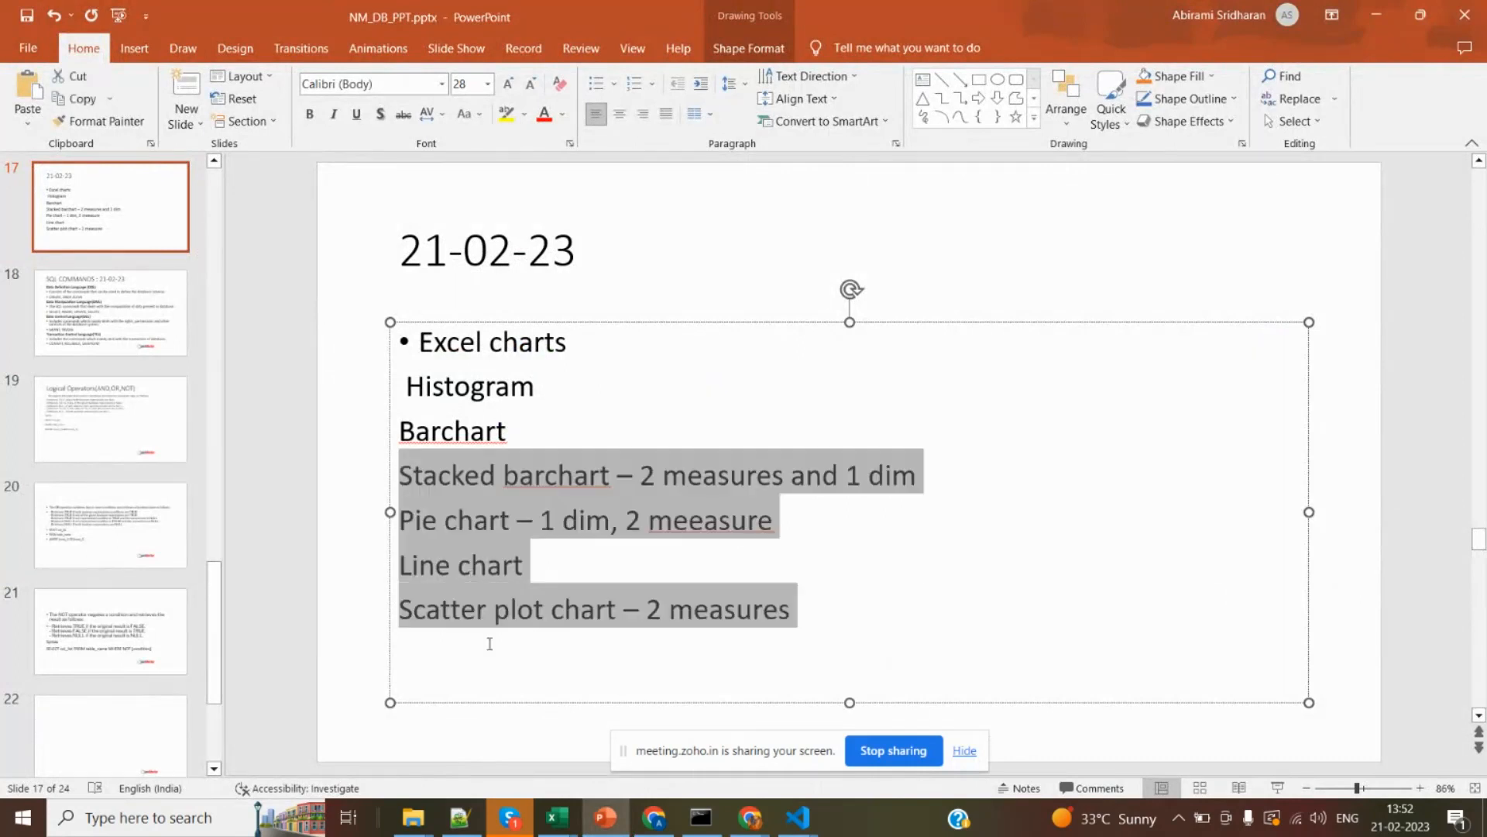
pyautogui.click(445, 647)
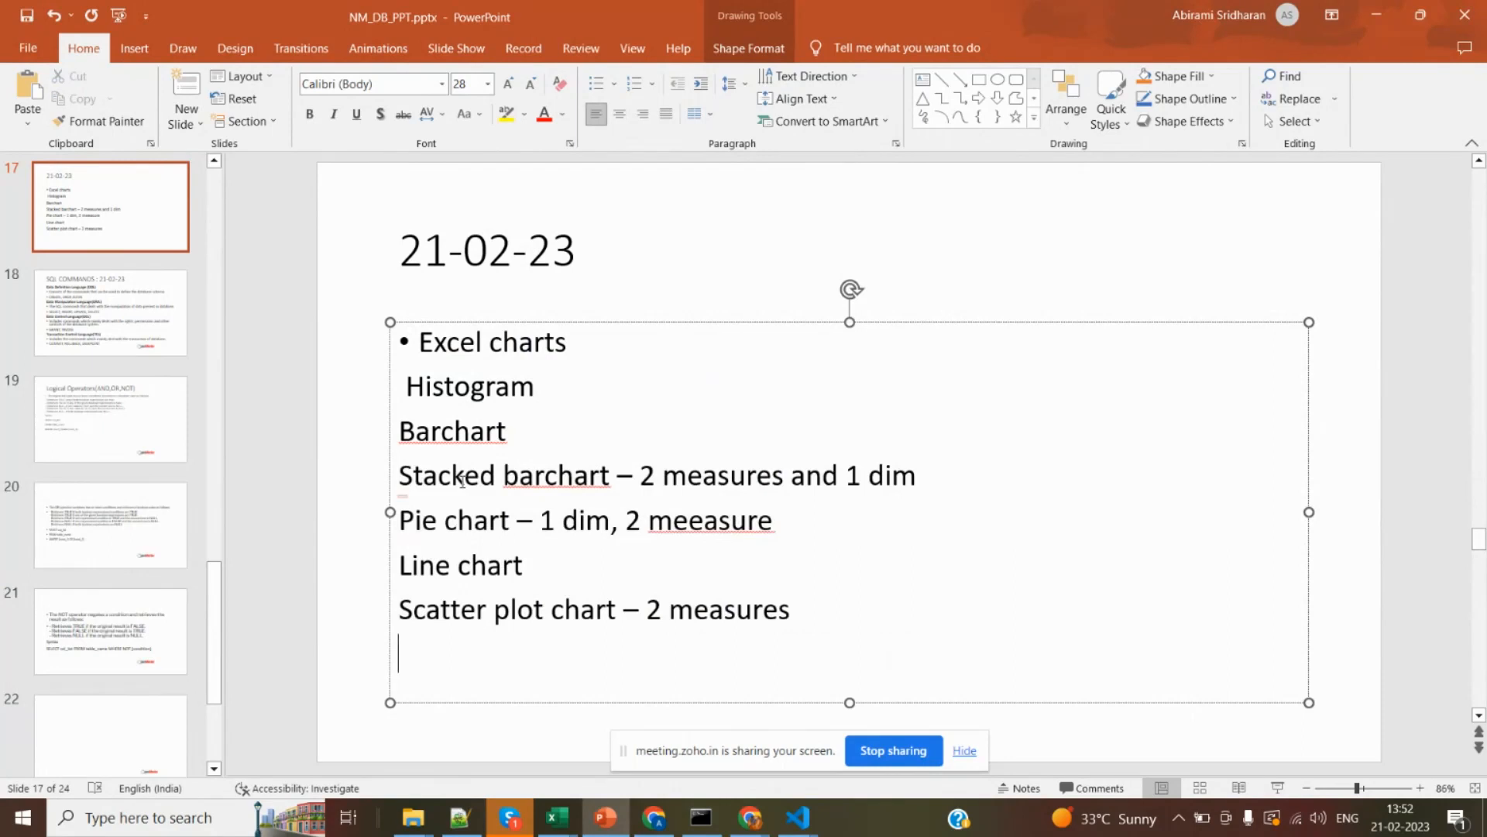
pyautogui.click(463, 519)
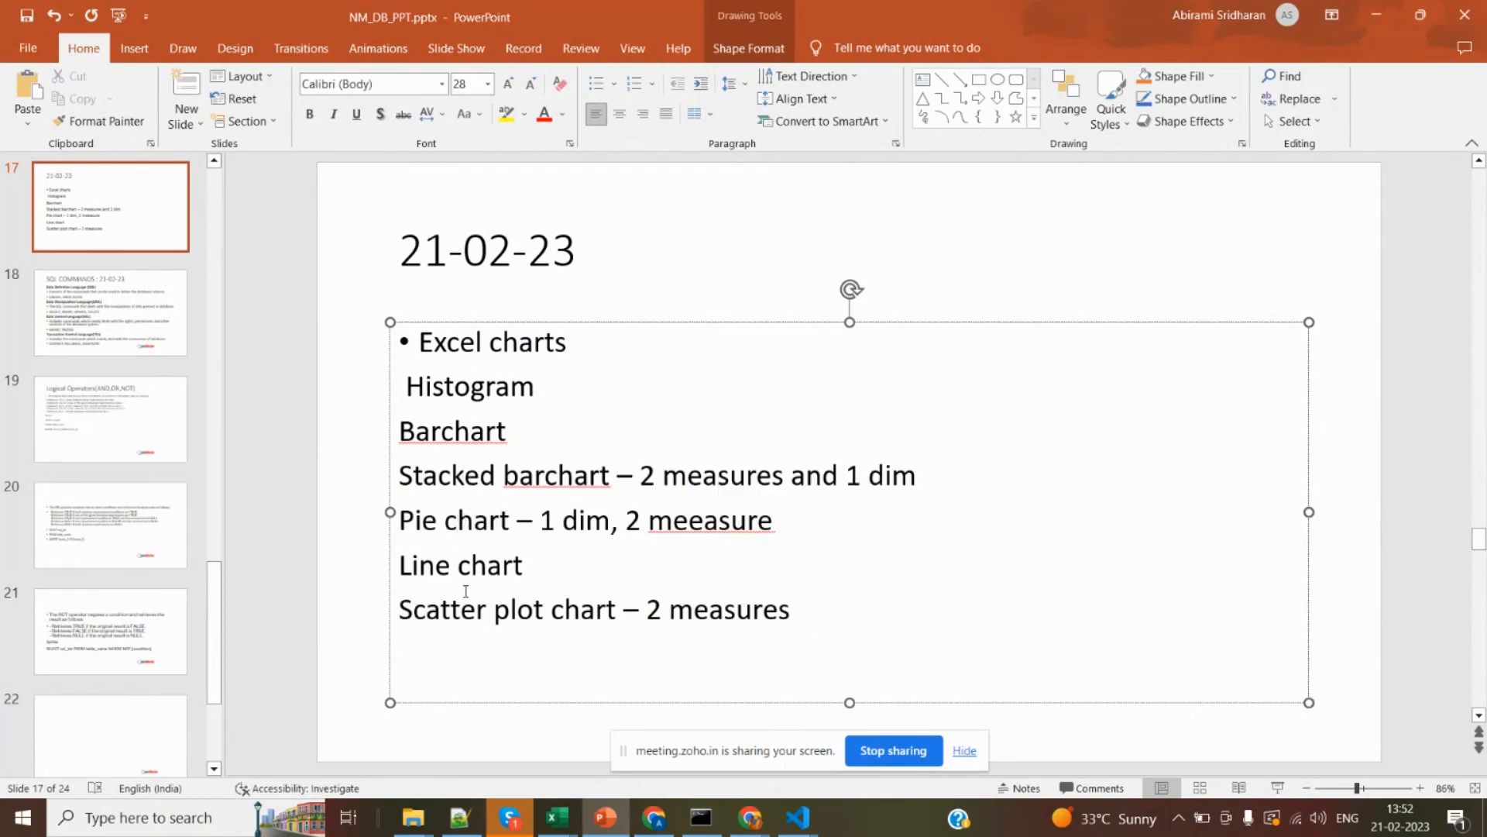
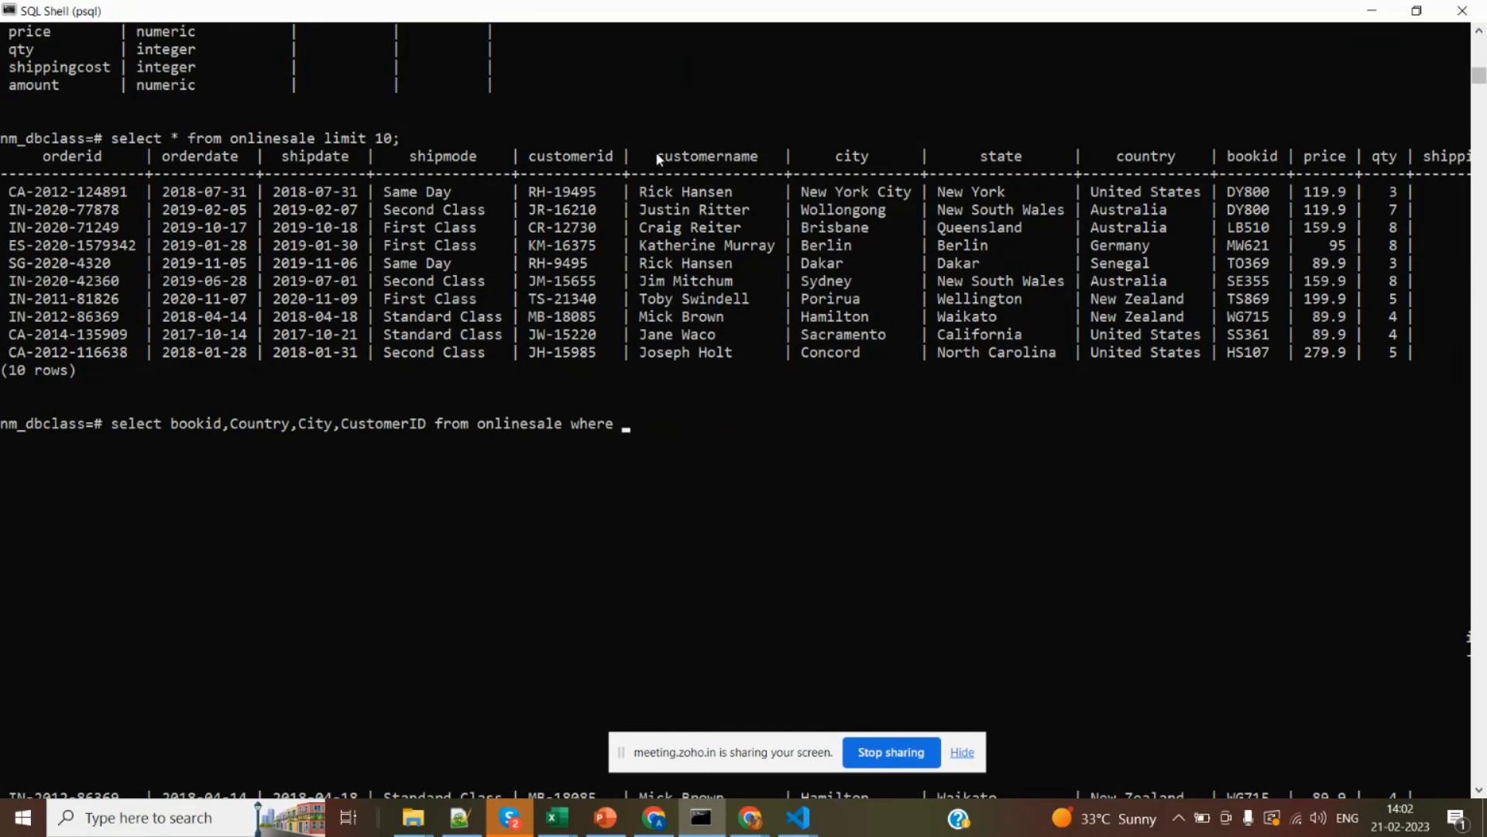
# In SQL Shell, extend the onlinesale query's where clause with the customername column and the like operator.
pyautogui.moveTo(655, 153); pyautogui.dragTo(757, 162)
pyautogui.rightClick(757, 161)
pyautogui.rightClick(758, 161)
pyautogui.write('like')
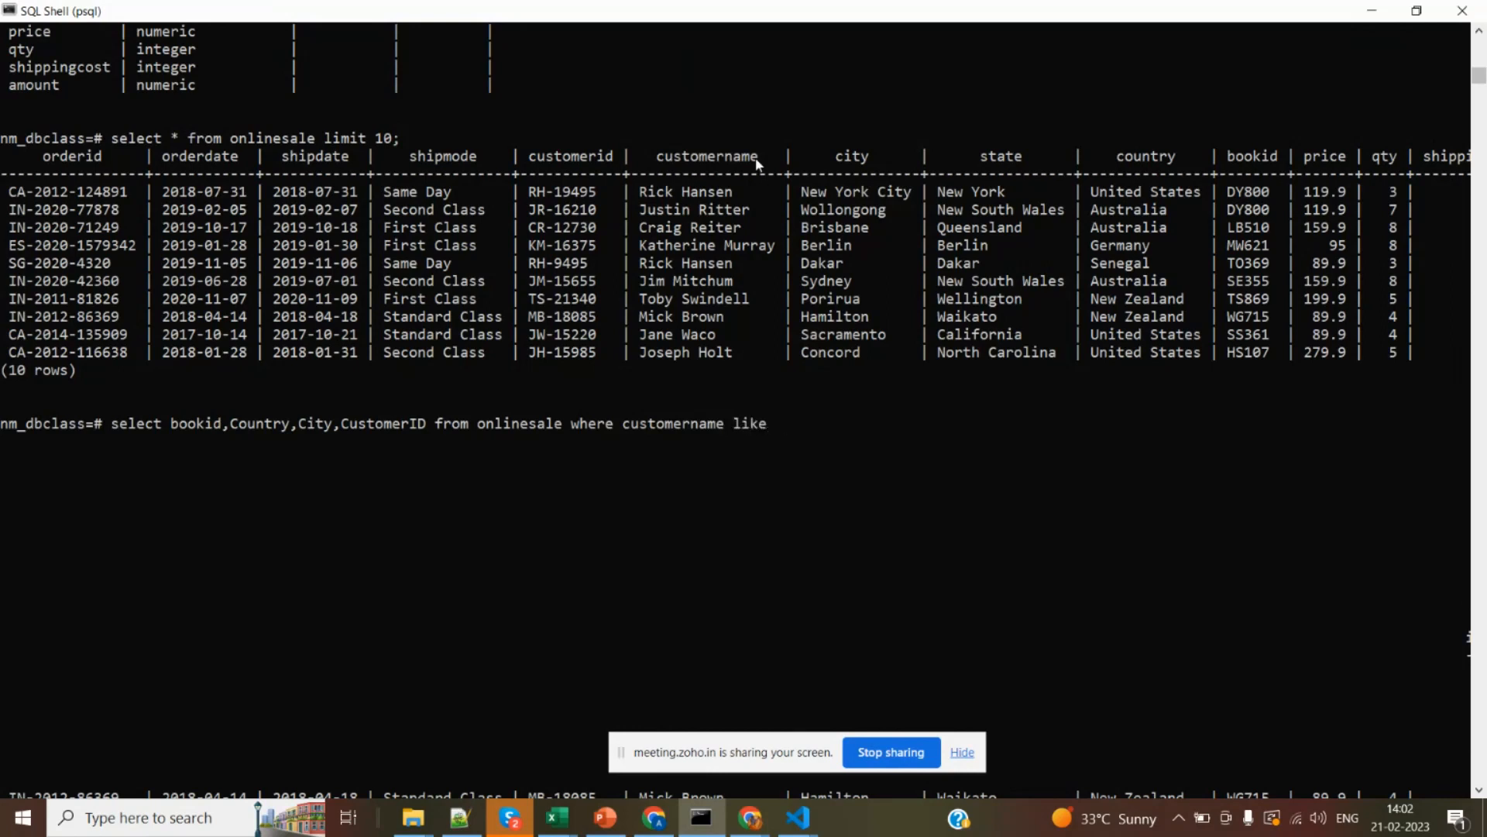
# Complete the like condition with the quoted customer first name copied from the Porirua row, and run the query.
pyautogui.moveTo(672, 302); pyautogui.dragTo(643, 302)
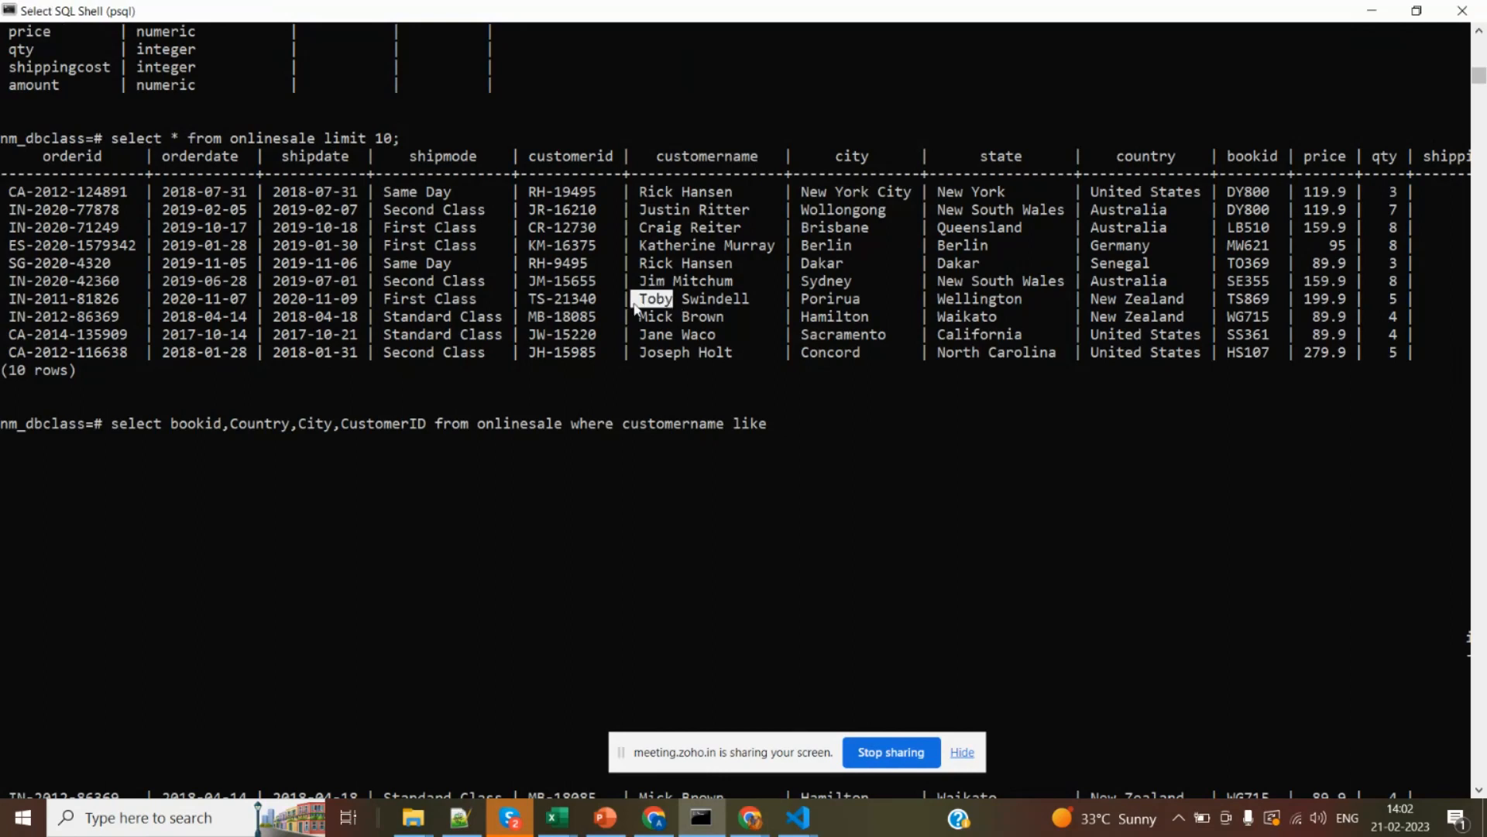
pyautogui.rightClick(642, 308)
pyautogui.rightClick(642, 308)
pyautogui.write("'")
pyautogui.press('Left')
pyautogui.press('Left')
pyautogui.press('Left')
pyautogui.press('Left')
pyautogui.press('Left')
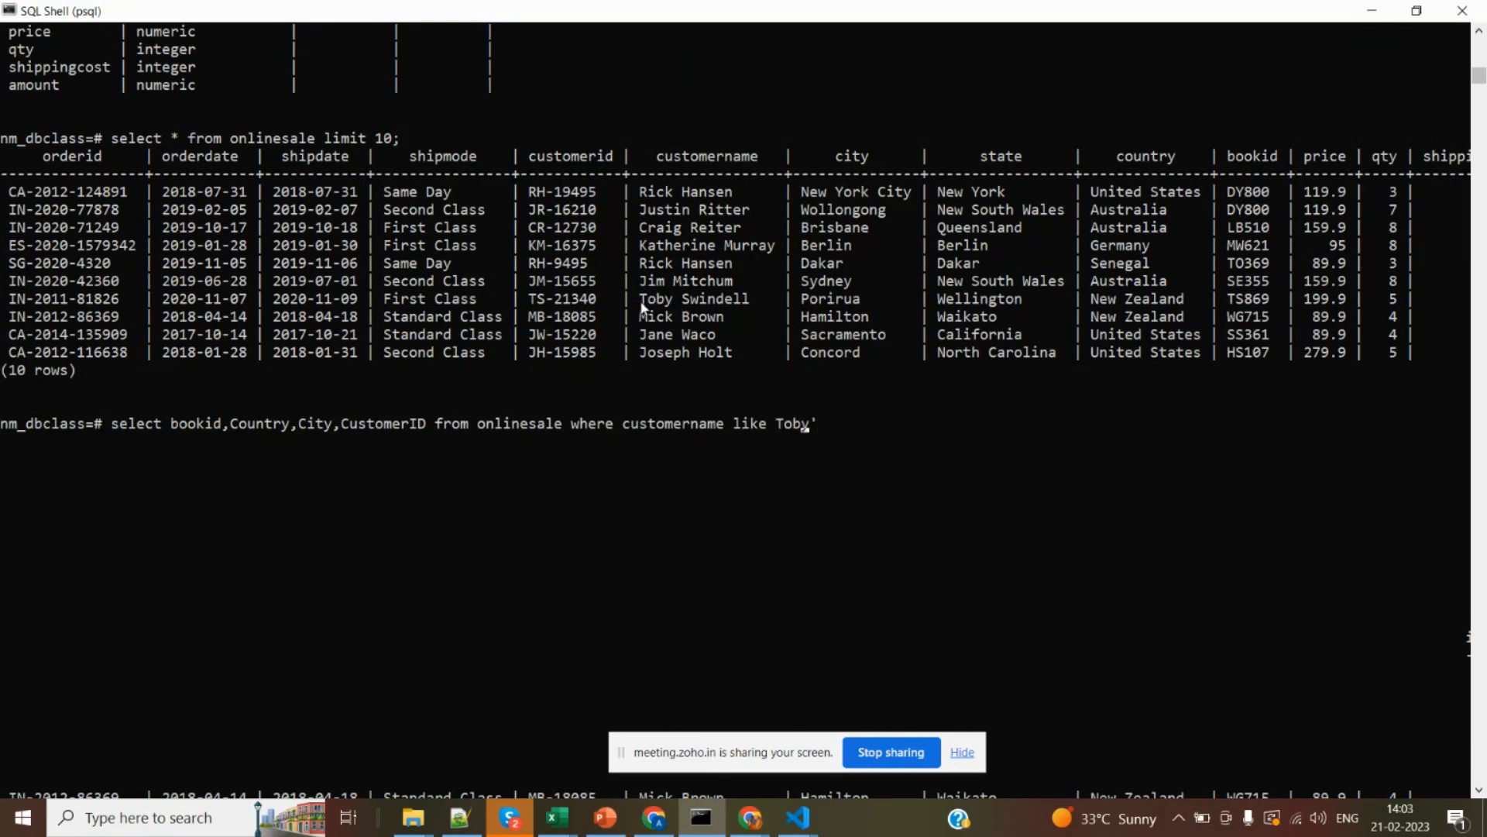
pyautogui.write("'")
pyautogui.press('Right')
pyautogui.press('Right')
pyautogui.press('Right')
pyautogui.press('Right')
pyautogui.press('Right')
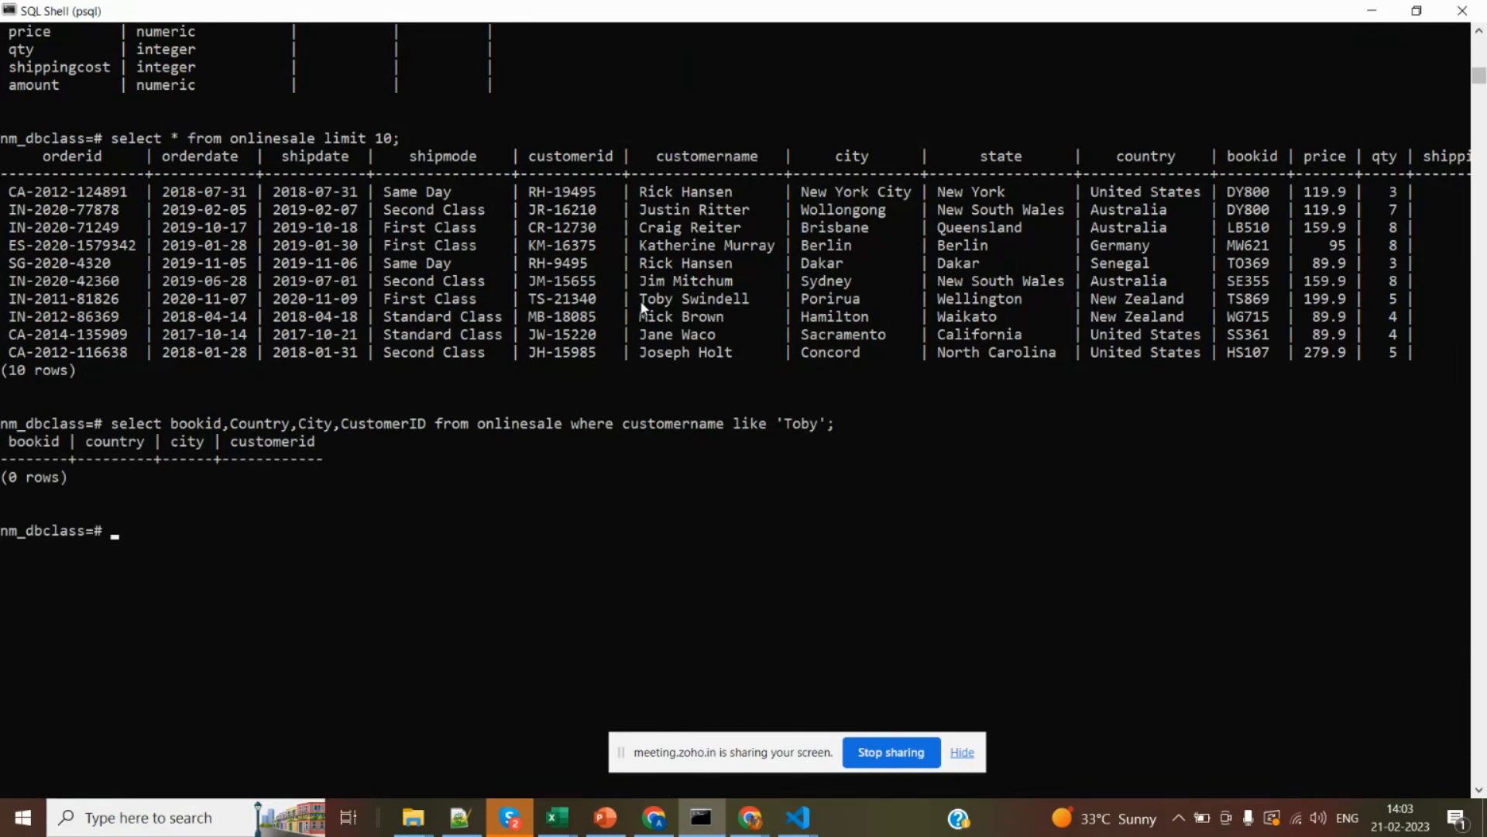
# Recall the query, put a % wildcard on both sides of the customer's first name, and run it.
pyautogui.press('Up')
pyautogui.press('Left')
pyautogui.press('Left')
pyautogui.press('Left')
pyautogui.press('Left')
pyautogui.press('Left')
pyautogui.press('Left')
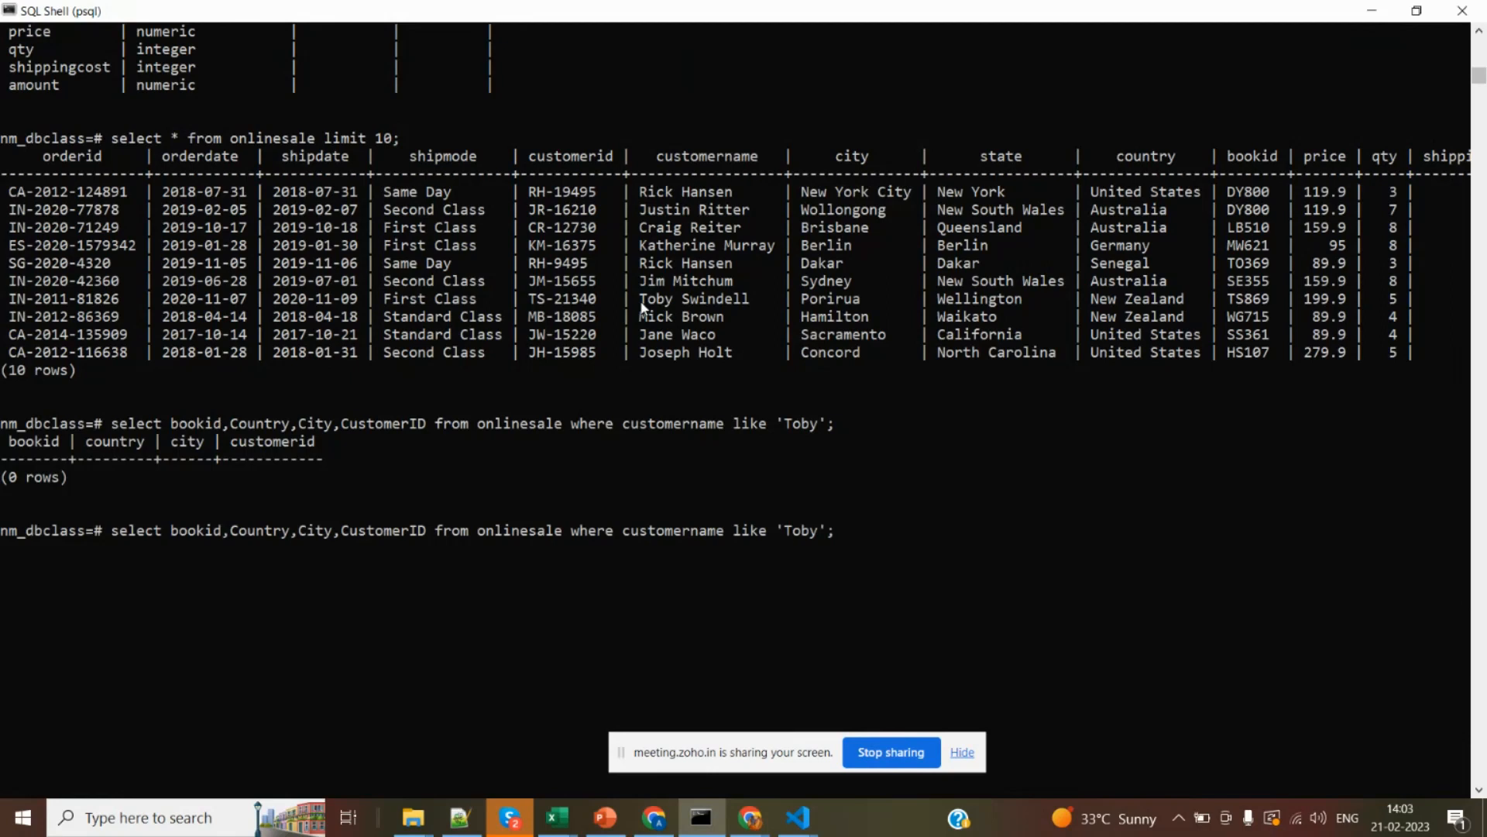
pyautogui.write('%Toby%')
pyautogui.press('Return')
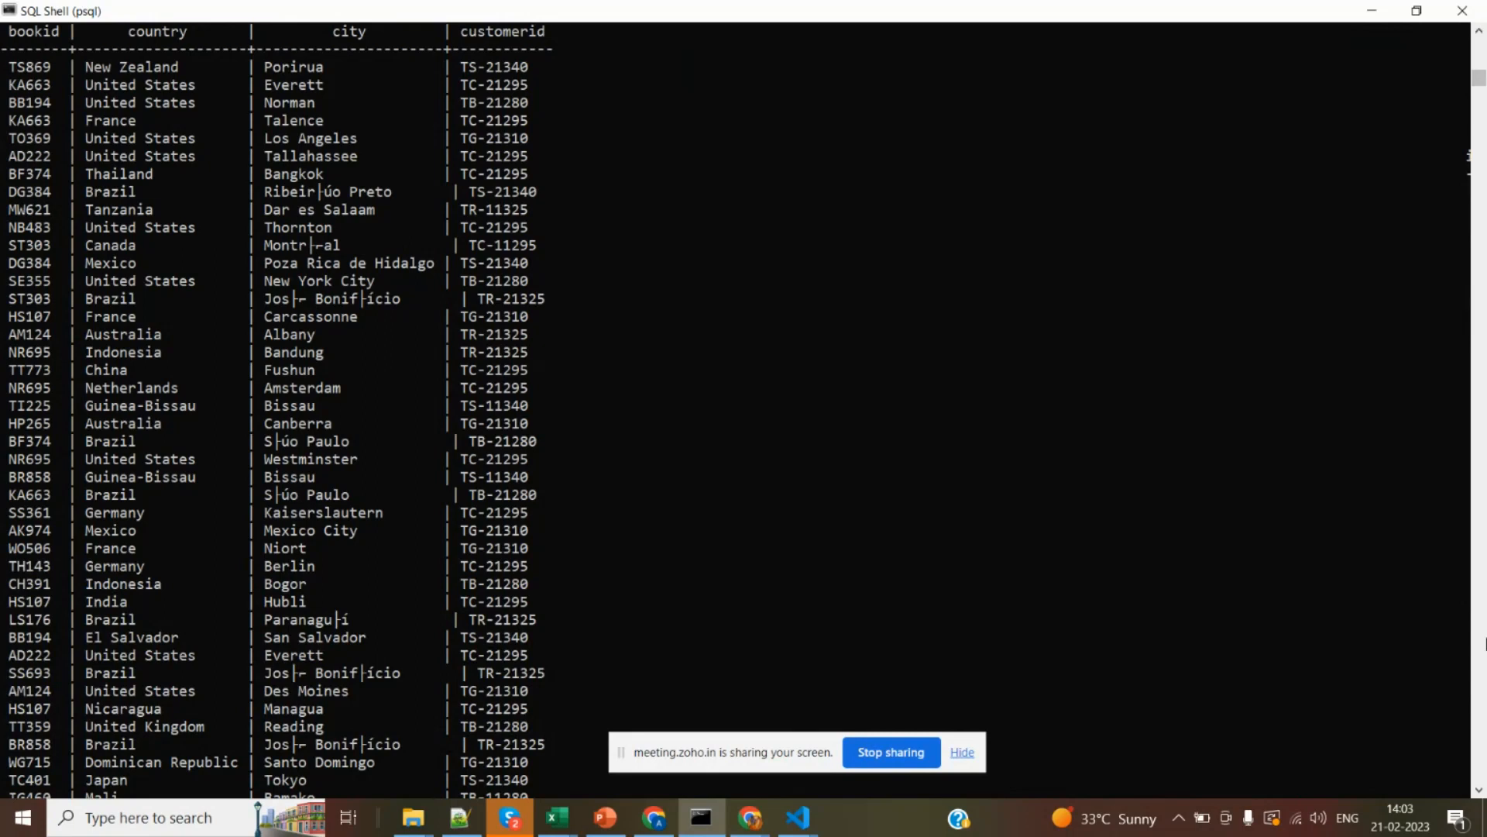
pyautogui.scroll(-1, 1484, 643)
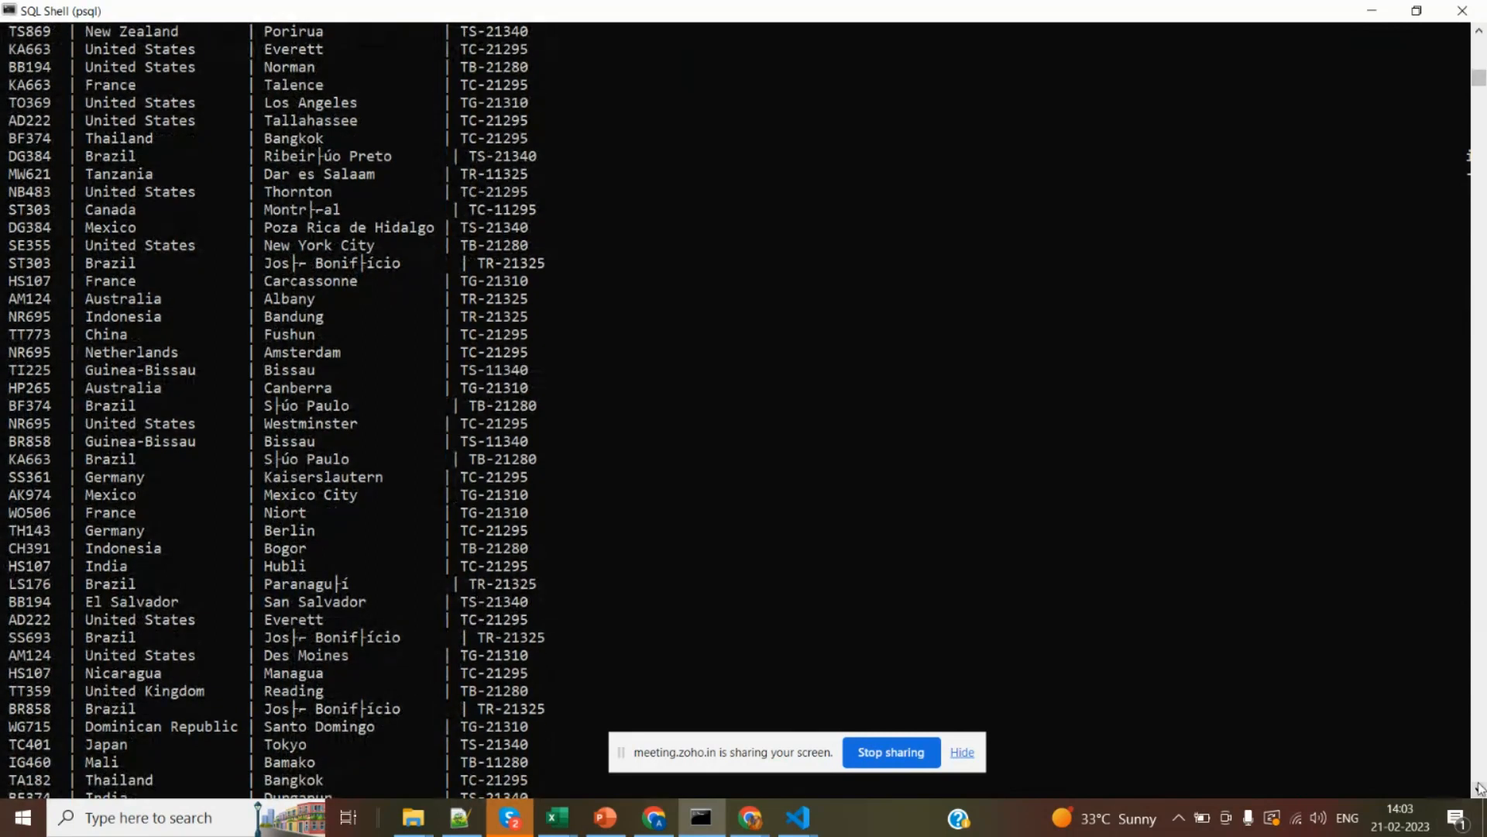
pyautogui.moveTo(1482, 81); pyautogui.dragTo(1482, 90)
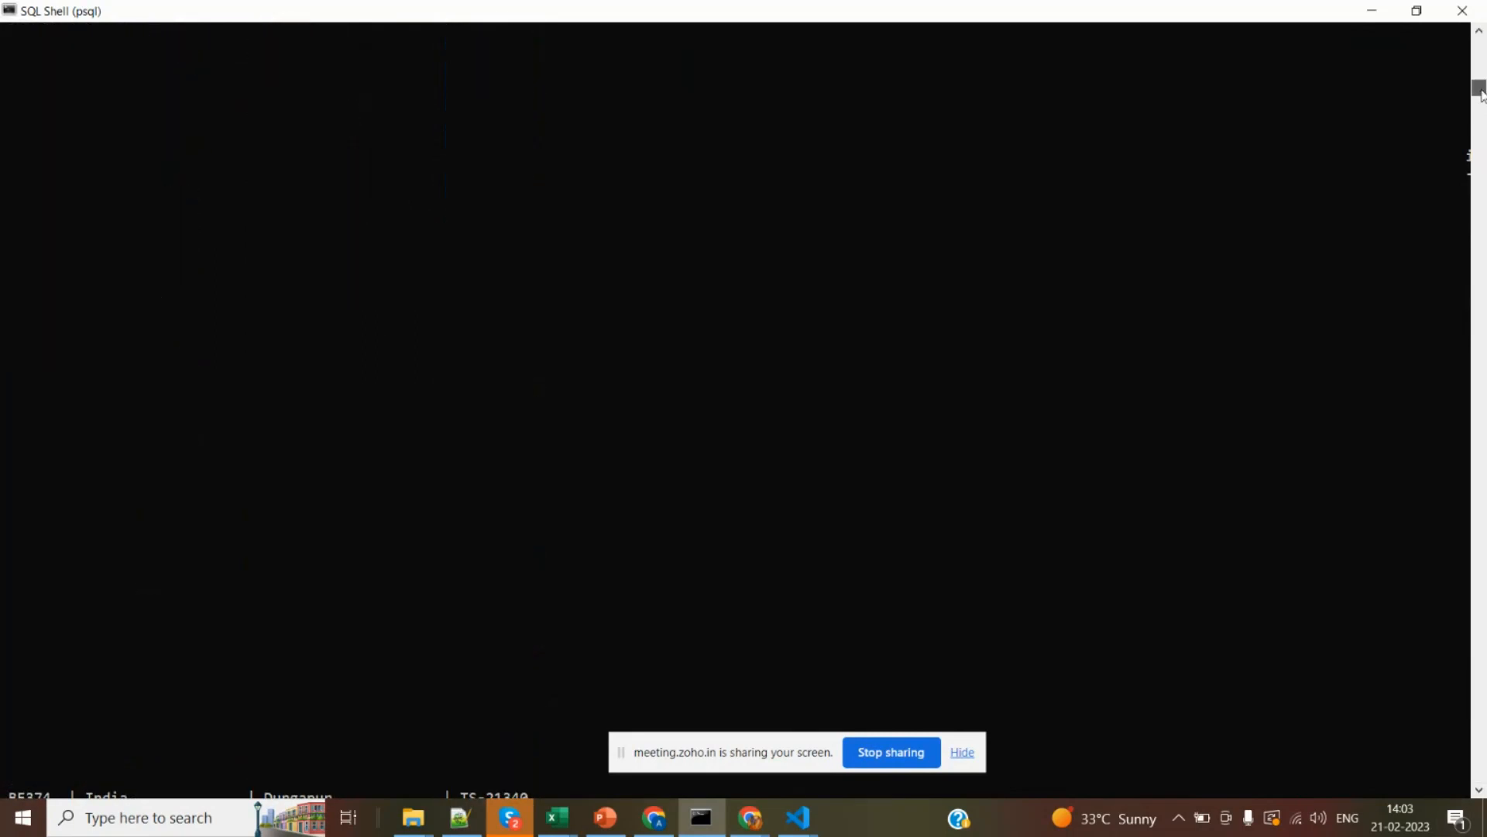
pyautogui.press('Up')
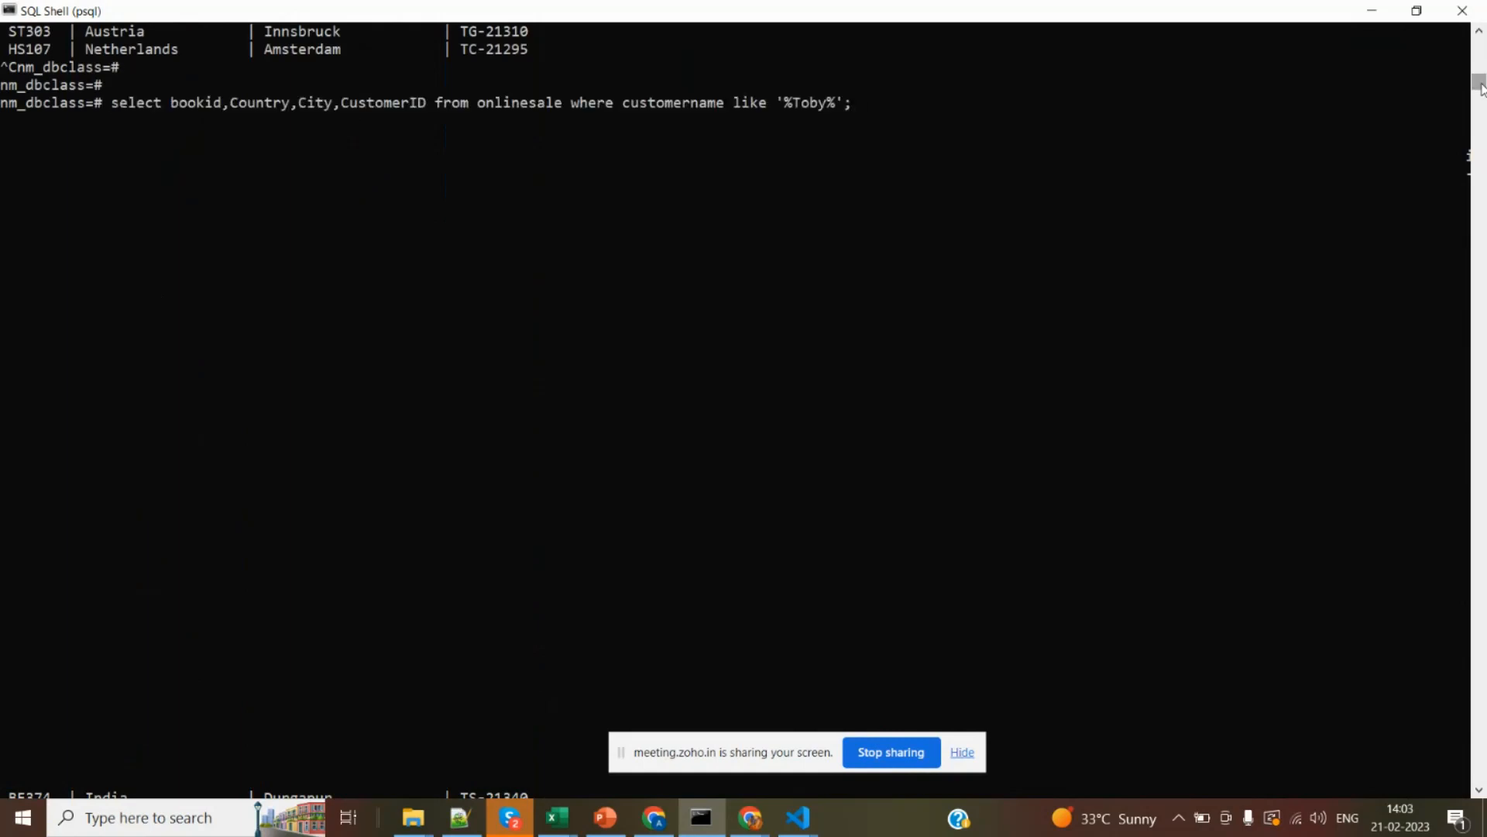
pyautogui.press('Left')
pyautogui.press('Left')
pyautogui.press('Left')
pyautogui.press('Left')
pyautogui.press('Left')
pyautogui.press('Left')
pyautogui.press('Left')
pyautogui.press('Left')
pyautogui.press('Left')
pyautogui.press('Left')
pyautogui.press('Left')
pyautogui.press('Left')
pyautogui.press('Left')
pyautogui.press('Left')
pyautogui.press('Left')
pyautogui.press('Left')
pyautogui.press('Left')
pyautogui.press('Left')
pyautogui.press('Left')
pyautogui.press('Left')
pyautogui.write(',c')
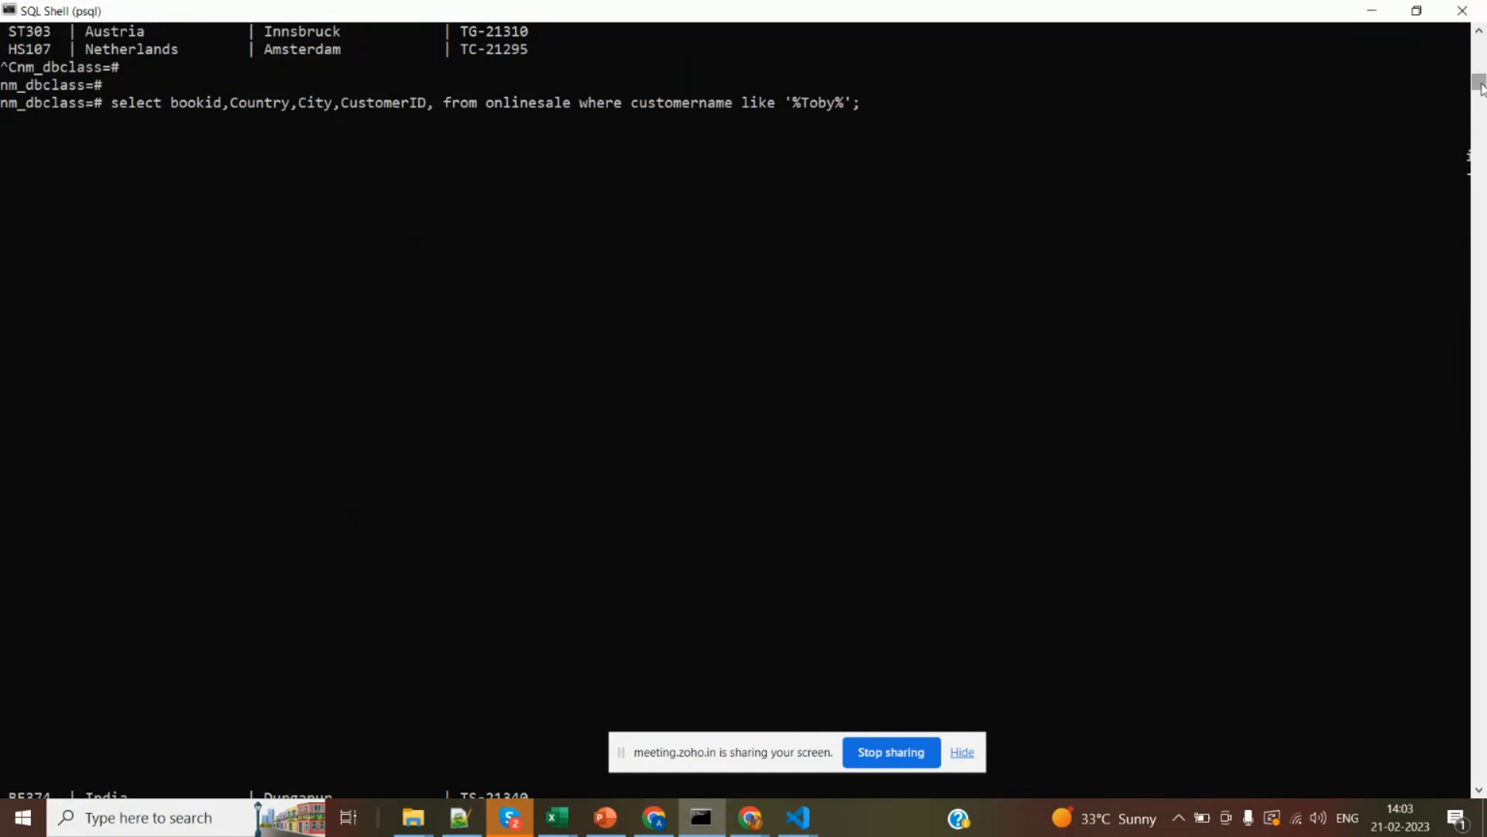
pyautogui.write('u')
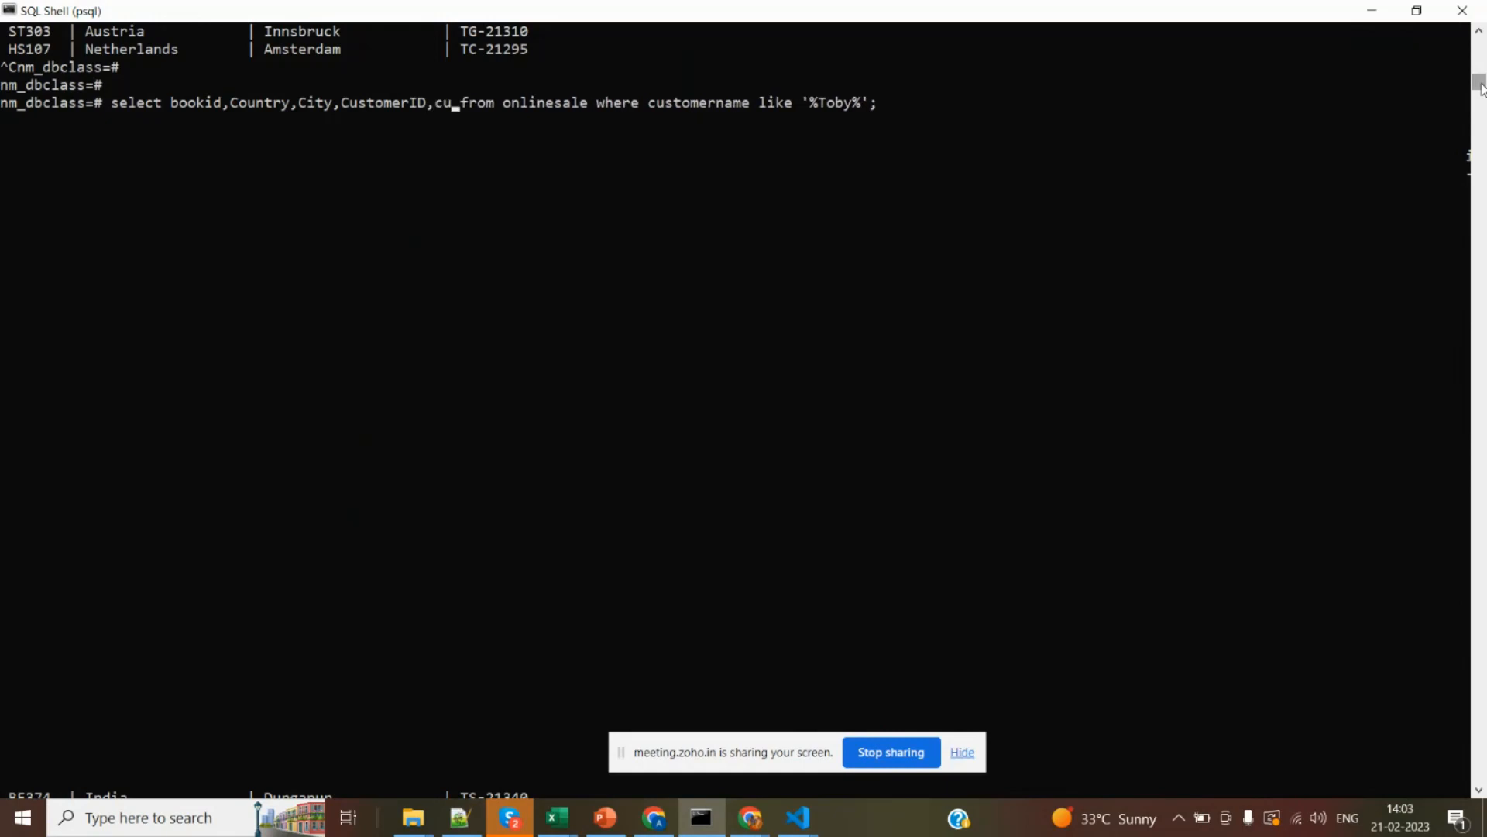
pyautogui.press('BackSpace')
pyautogui.press('BackSpace')
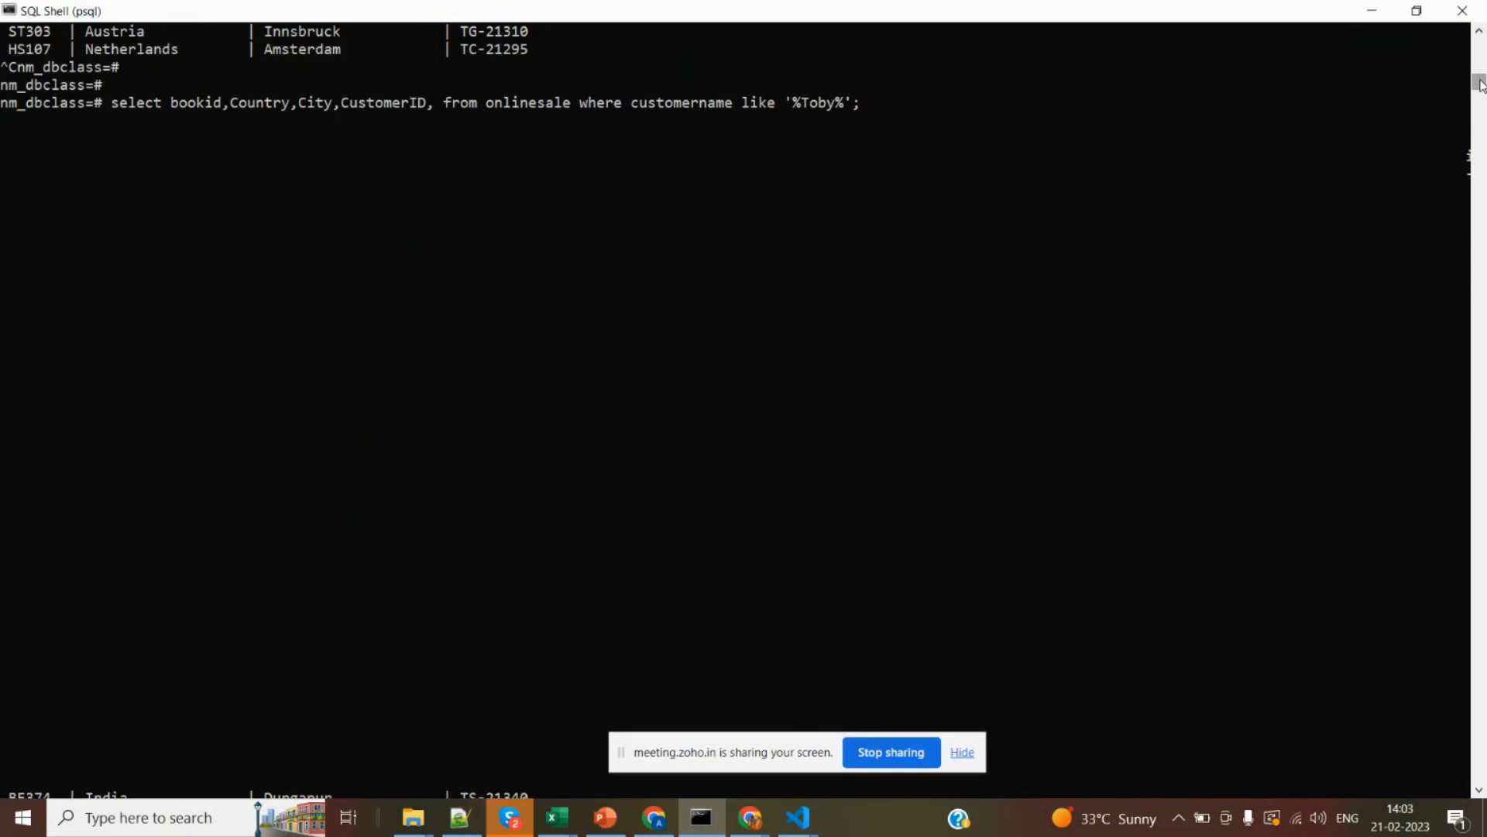
pyautogui.moveTo(1480, 80); pyautogui.dragTo(1480, 77)
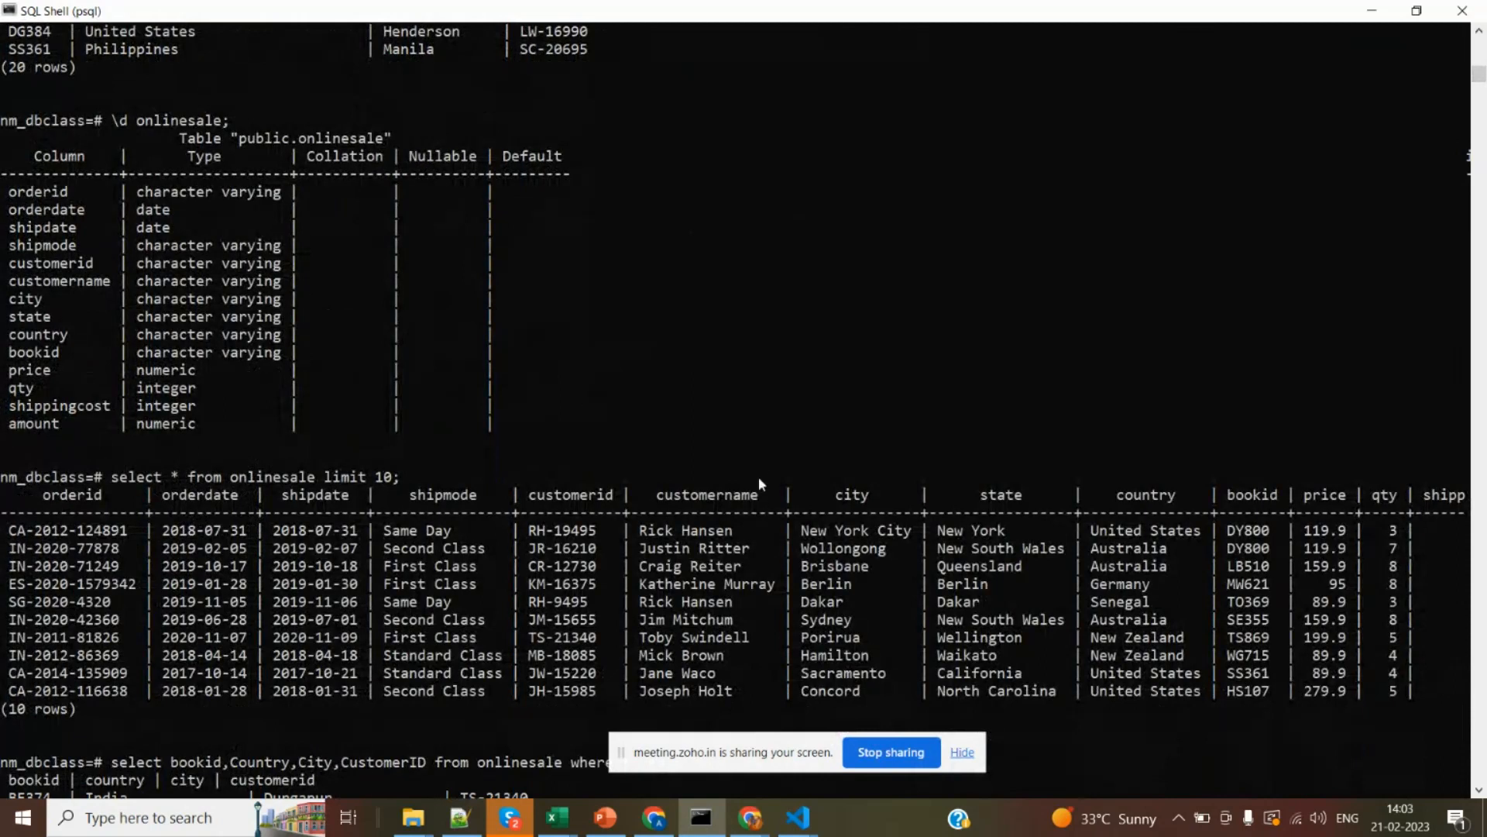
pyautogui.moveTo(759, 496); pyautogui.dragTo(661, 504)
pyautogui.rightClick(660, 504)
pyautogui.rightClick(661, 503)
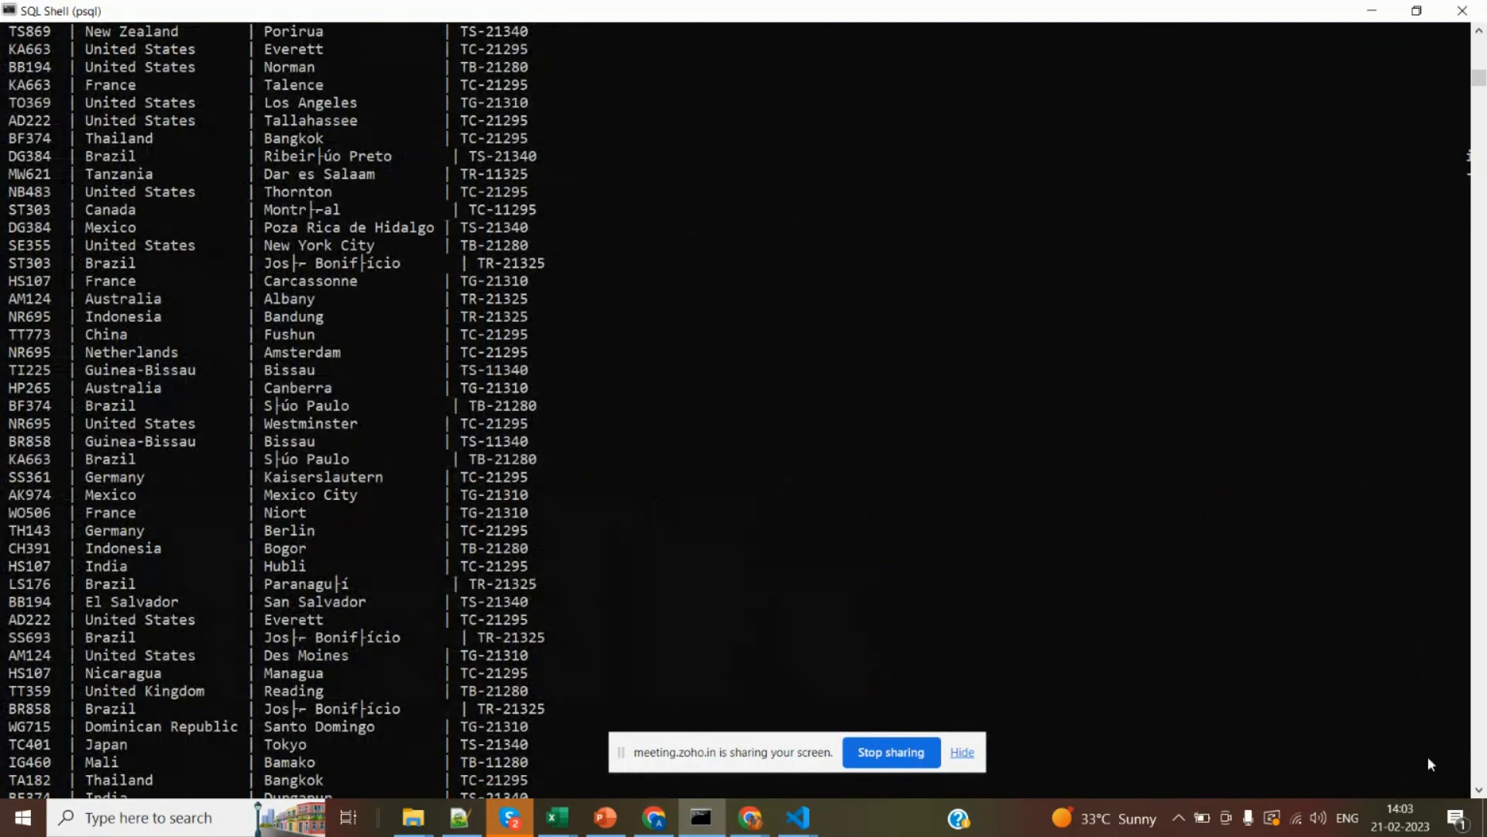
# Add customername after CustomerID in the select list of the recalled onlinesale query.
pyautogui.click(1478, 794)
pyautogui.click(1478, 794)
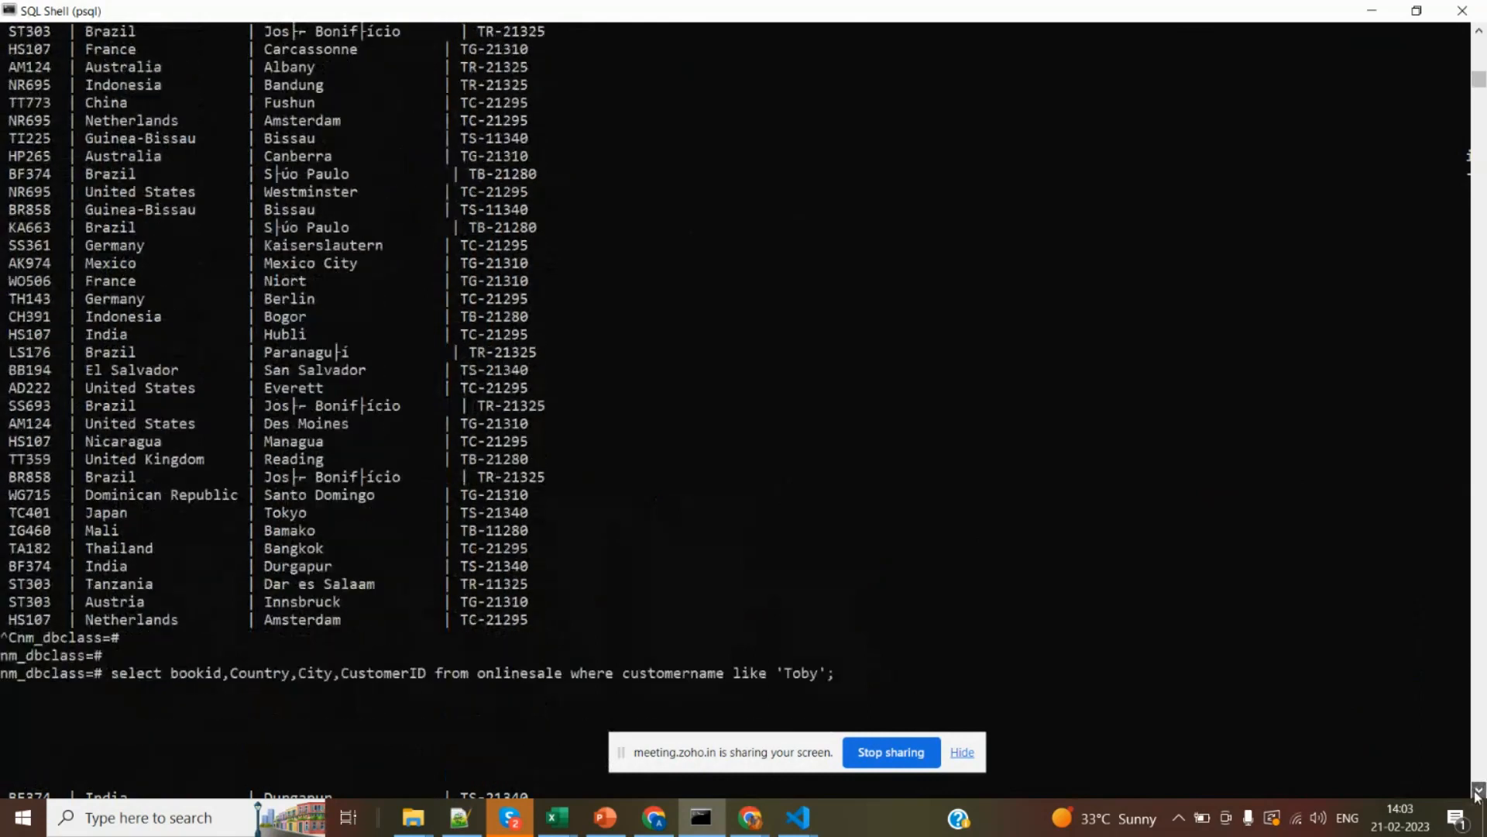
pyautogui.press('Left')
pyautogui.press('Left')
pyautogui.press('Left')
pyautogui.press('Left')
pyautogui.press('Left')
pyautogui.press('Left')
pyautogui.press('Left')
pyautogui.press('Left')
pyautogui.press('Left')
pyautogui.press('Left')
pyautogui.press('Left')
pyautogui.press('Left')
pyautogui.press('Left')
pyautogui.press('Left')
pyautogui.press('Left')
pyautogui.press('Left')
pyautogui.press('Left')
pyautogui.press('Left')
pyautogui.press('Left')
pyautogui.press('Left')
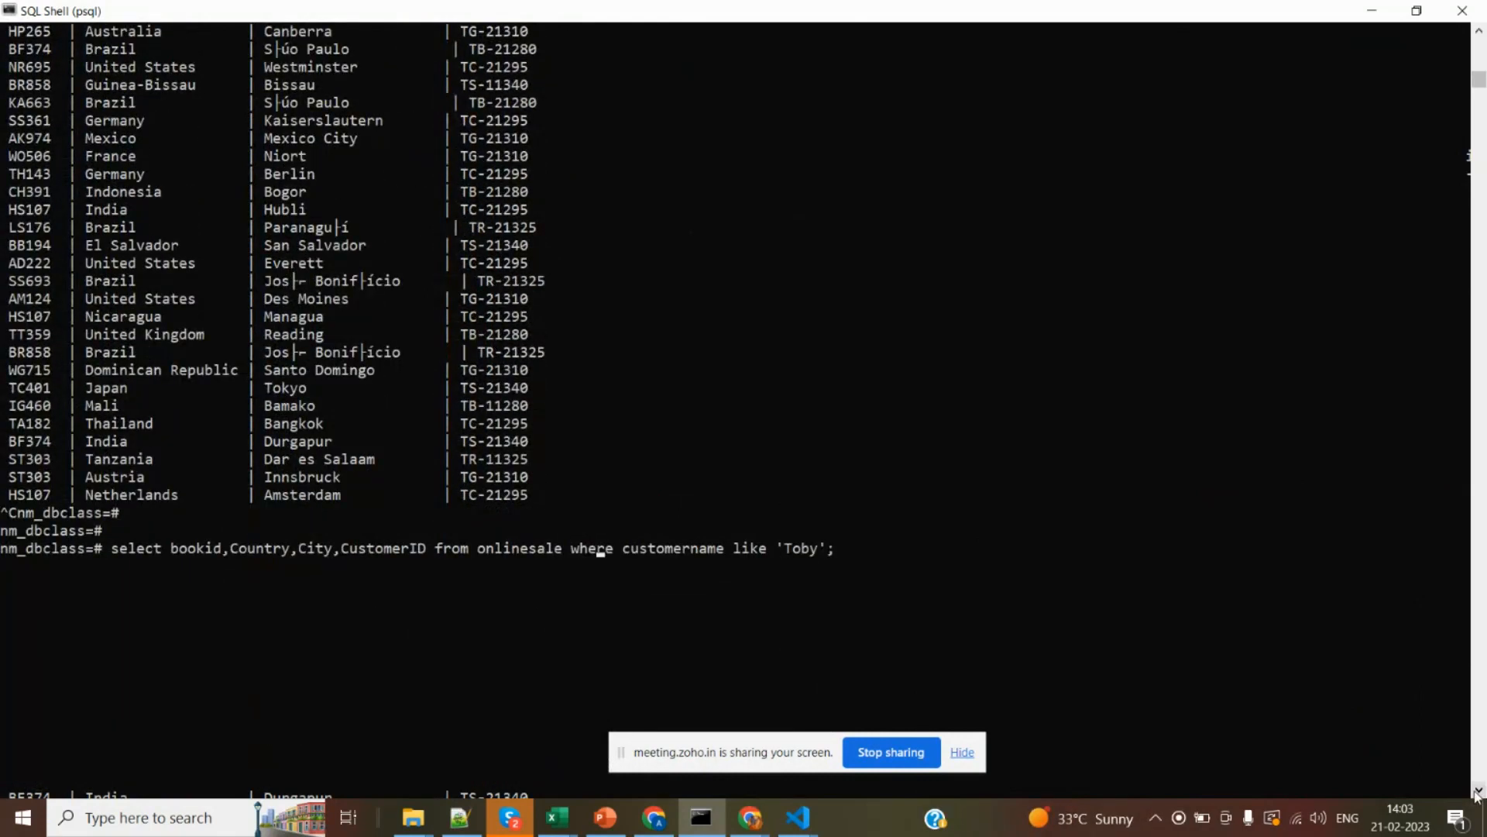
pyautogui.write(',customername')
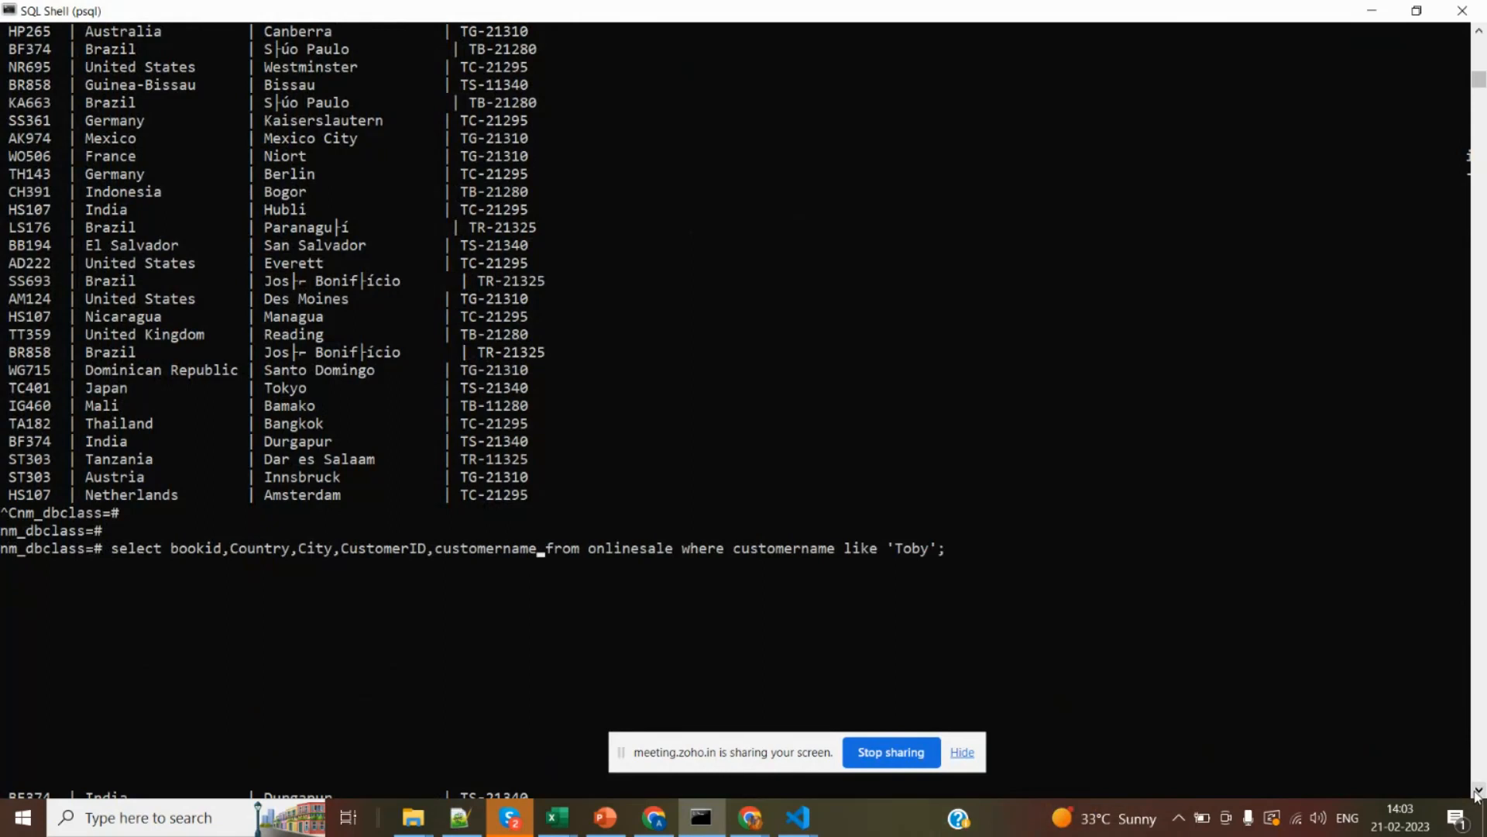
# Enclose the customer's first name in % wildcards in the like condition and run the query.
pyautogui.press('Right')
pyautogui.press('Right')
pyautogui.press('Right')
pyautogui.press('Right')
pyautogui.press('Right')
pyautogui.press('Right')
pyautogui.press('Right')
pyautogui.press('Right')
pyautogui.press('Right')
pyautogui.press('Right')
pyautogui.press('Right')
pyautogui.press('Right')
pyautogui.press('Right')
pyautogui.press('Right')
pyautogui.press('Right')
pyautogui.press('Right')
pyautogui.press('Right')
pyautogui.write('%')
pyautogui.press('Right')
pyautogui.press('Right')
pyautogui.press('Right')
pyautogui.press('Right')
pyautogui.write('%')
pyautogui.press('Return')
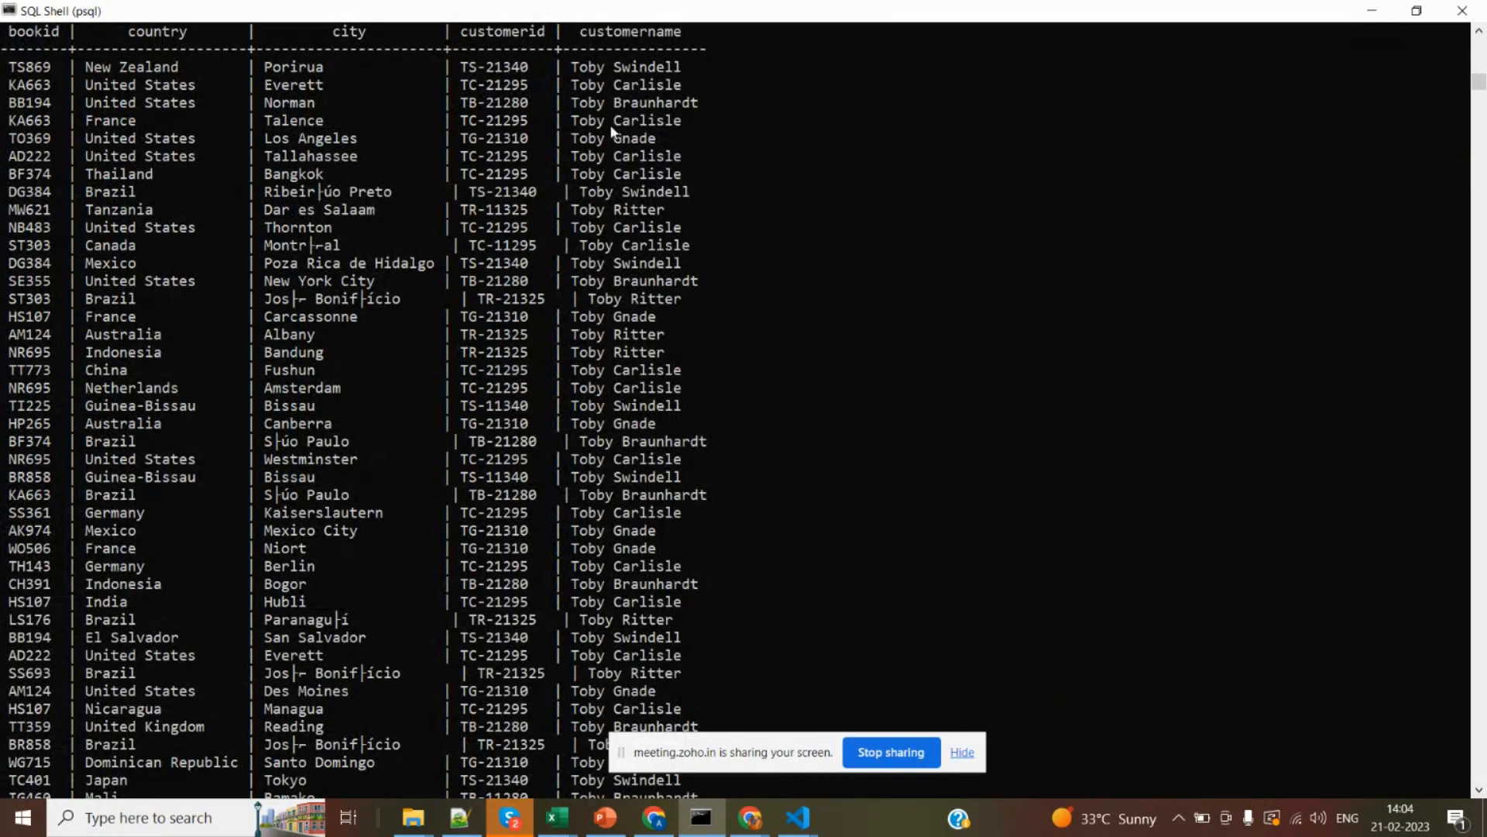
# Examine the first names in the customername column and cancel the remaining paged output.
pyautogui.moveTo(565, 65); pyautogui.dragTo(604, 96)
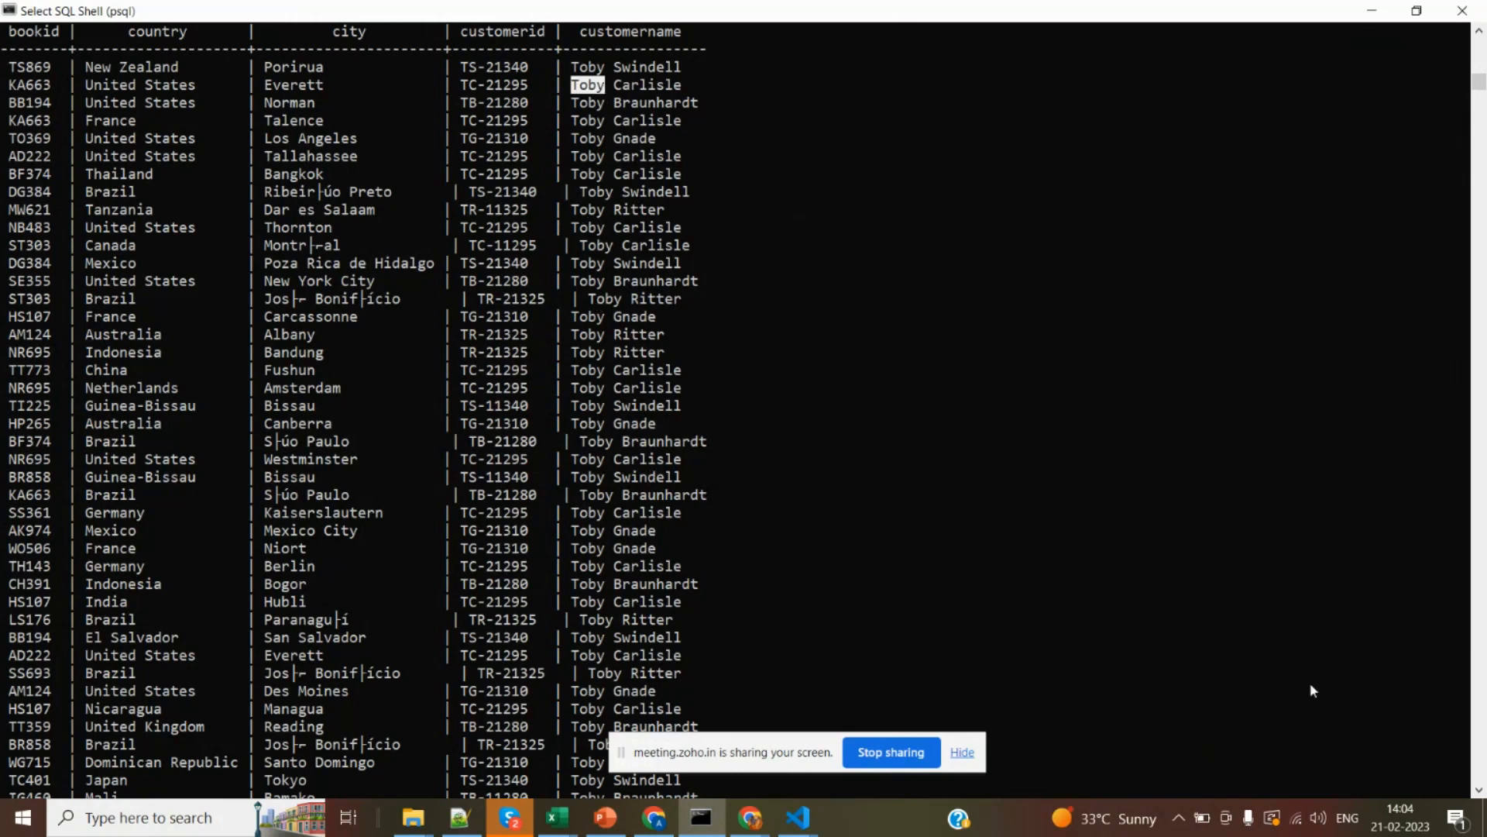
pyautogui.click(1480, 792)
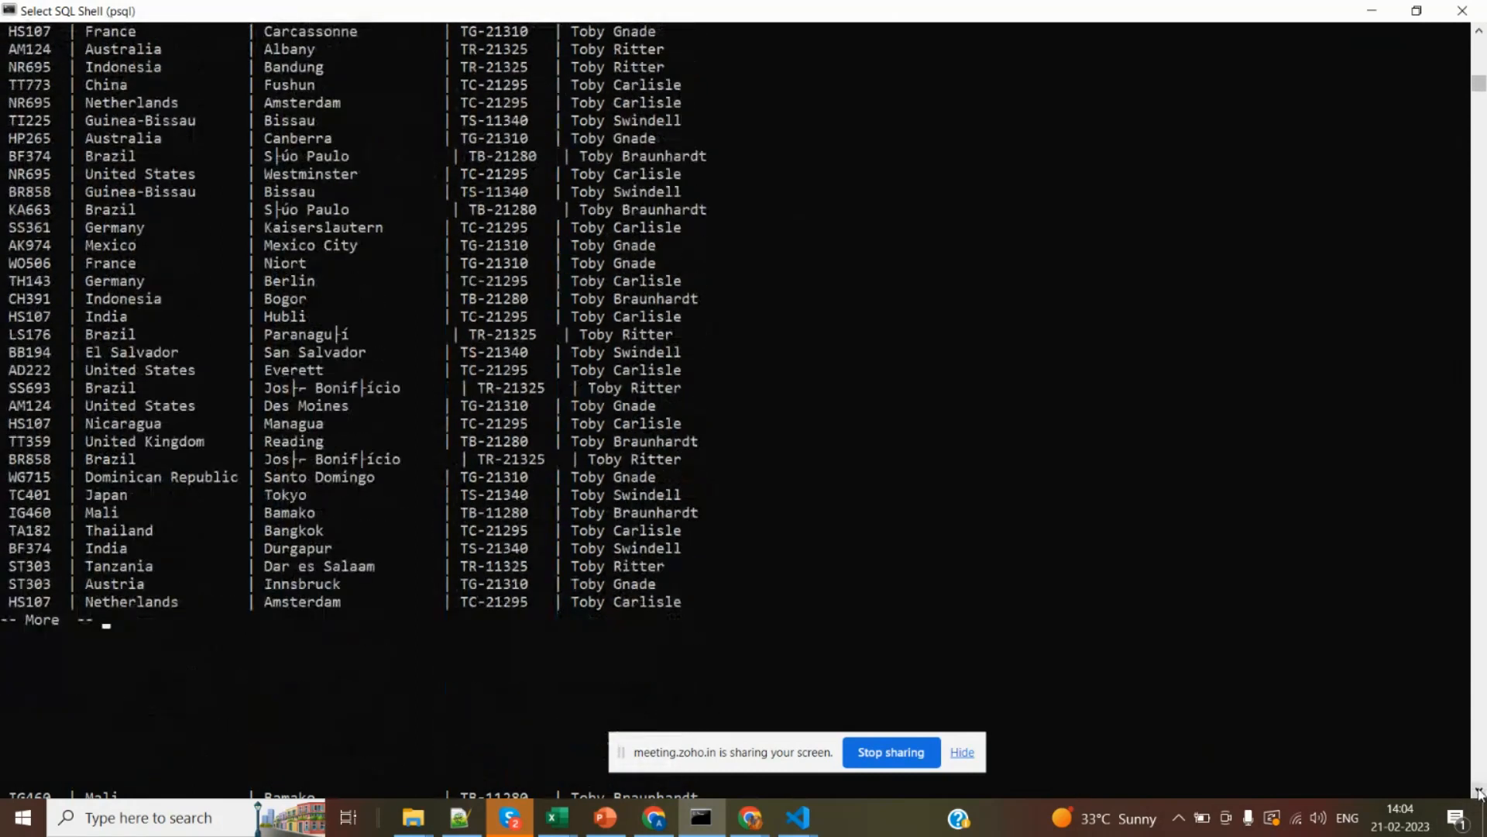
pyautogui.press('Escape')
pyautogui.click(1397, 706)
pyautogui.press('Escape')
pyautogui.hotkey('ctrl', 'c')
# Recall the last query and remove both % wildcards around the customer's first name.
pyautogui.press('Up')
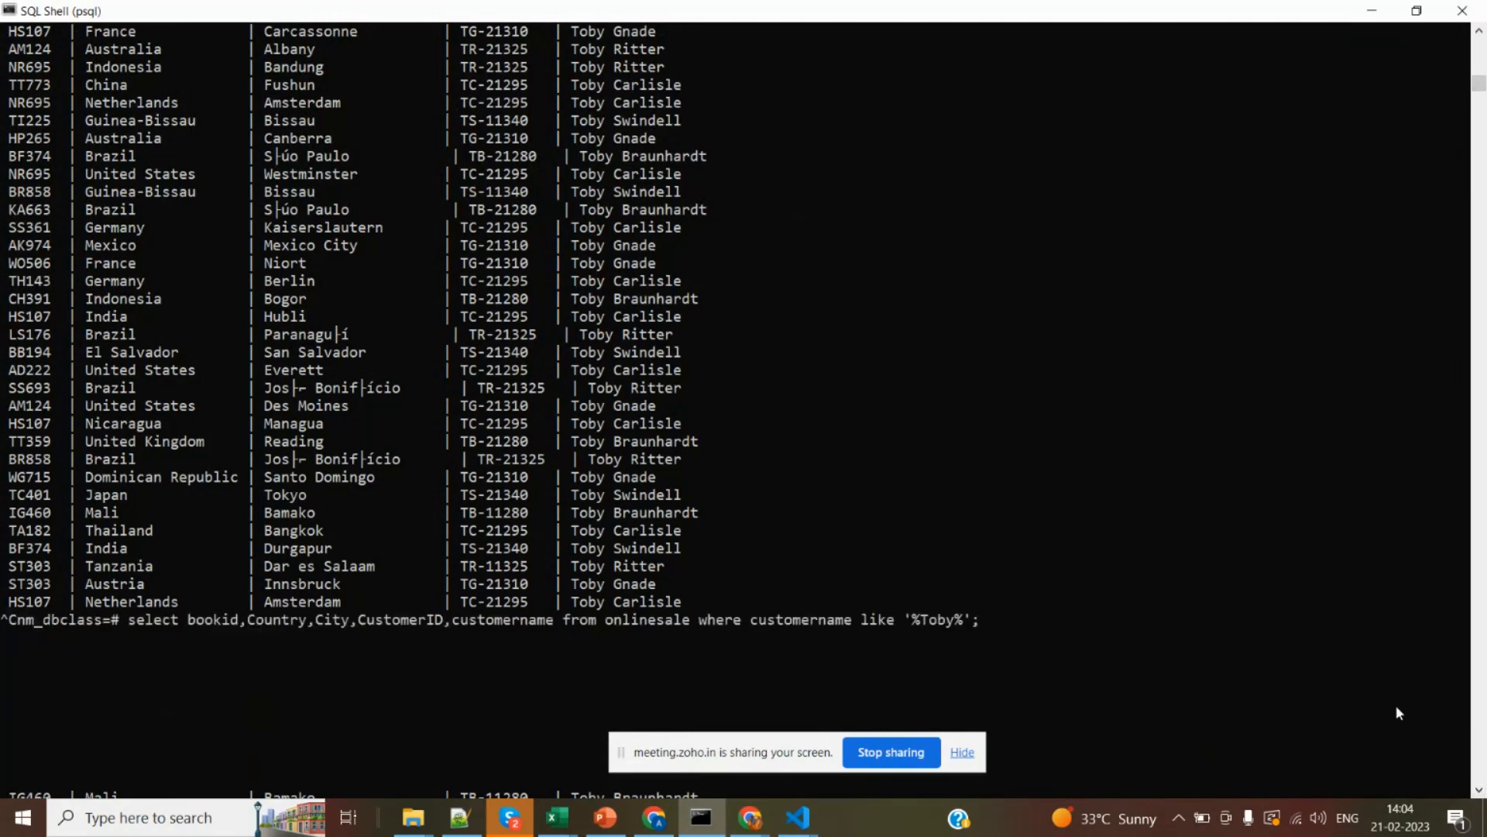
pyautogui.press('Left')
pyautogui.press('Left')
pyautogui.press('Left')
pyautogui.press('Left')
pyautogui.press('Left')
pyautogui.press('Left')
pyautogui.press('Left')
pyautogui.press('BackSpace')
pyautogui.press('Right')
pyautogui.press('Right')
pyautogui.press('Right')
pyautogui.press('Right')
pyautogui.press('Right')
pyautogui.press('BackSpace')
pyautogui.moveTo(914, 620); pyautogui.dragTo(943, 629)
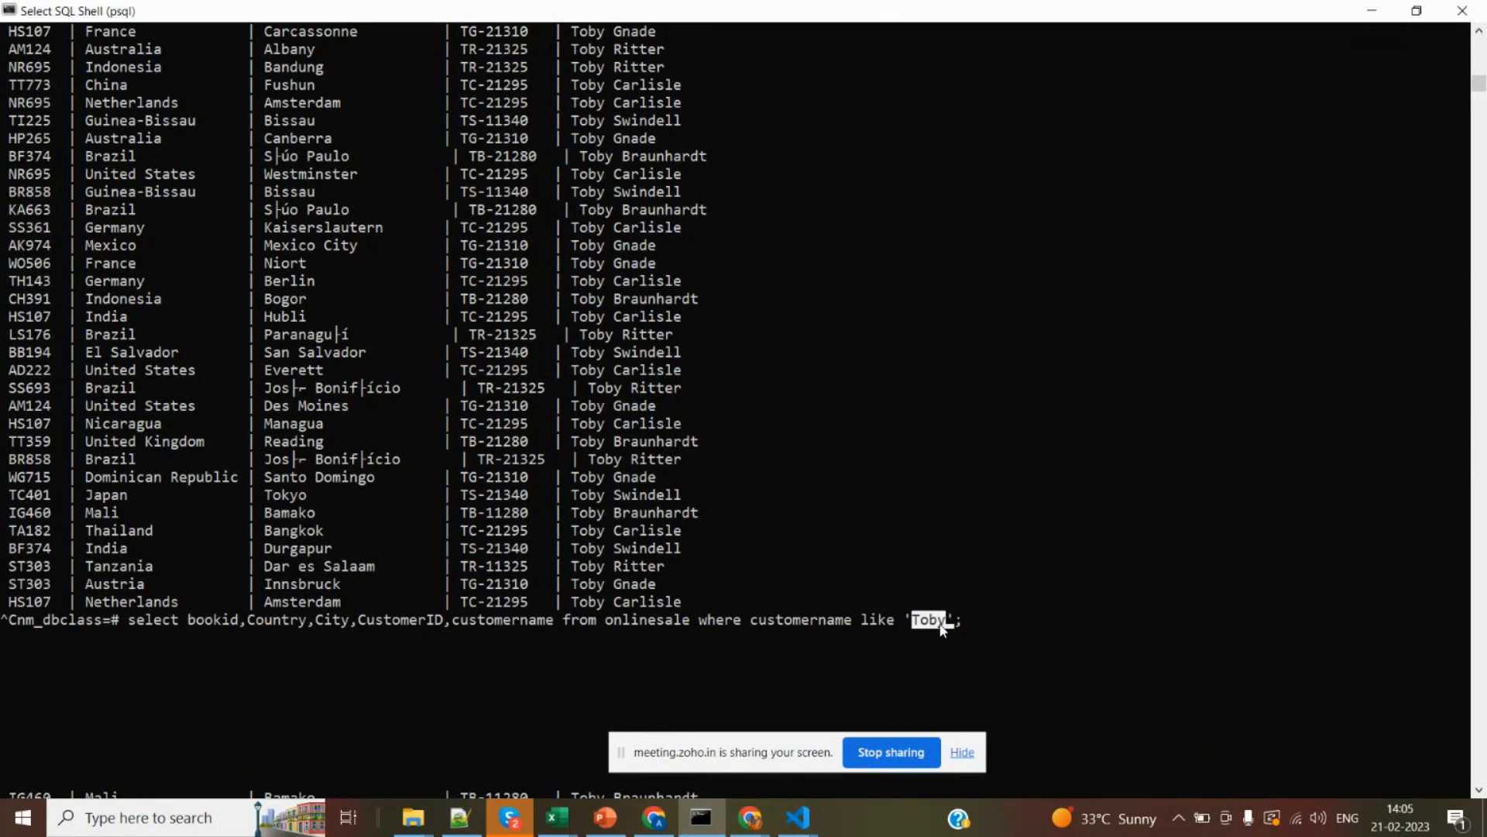
pyautogui.press('Escape')
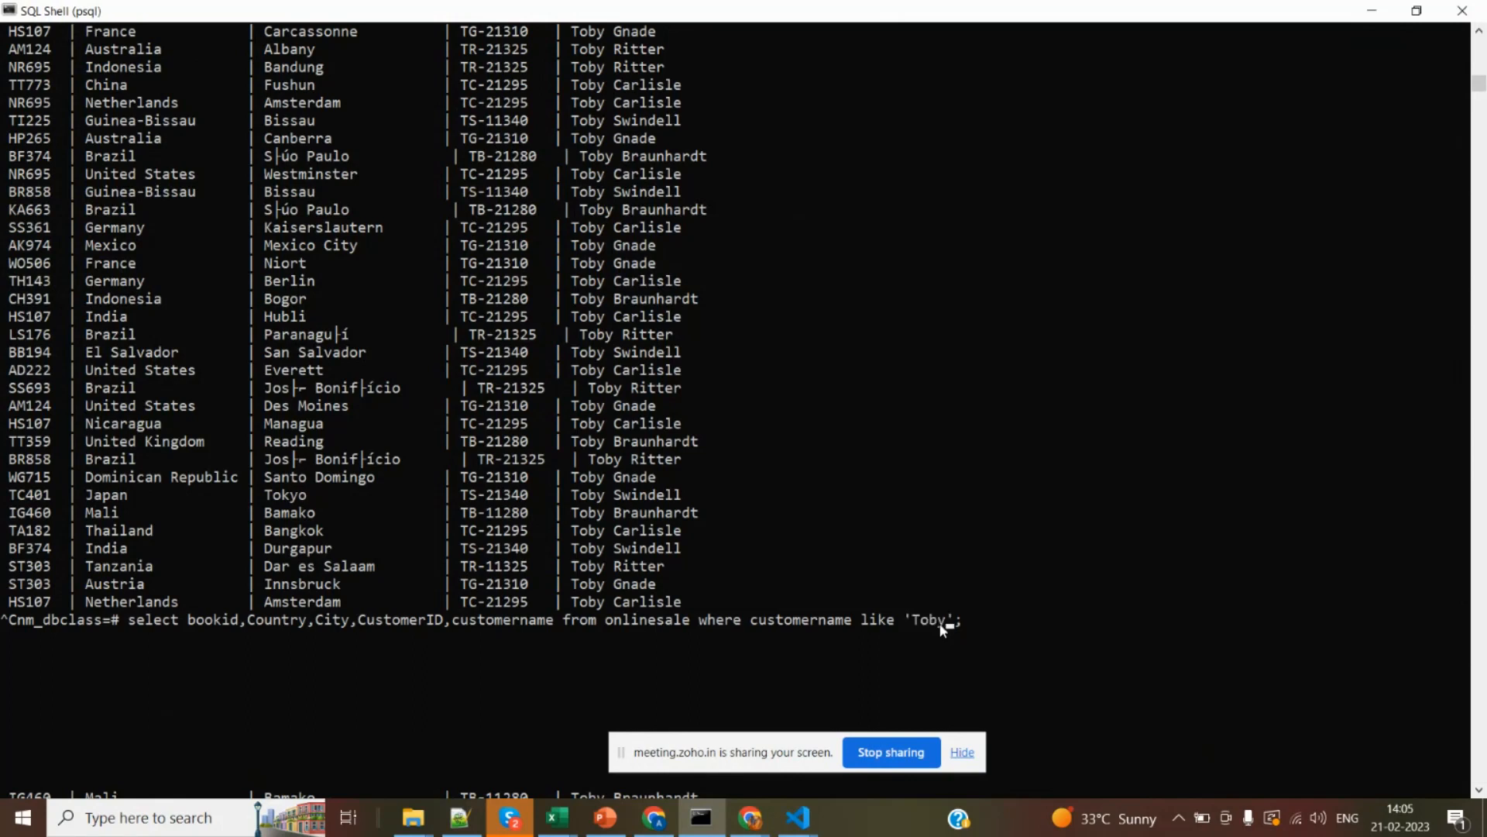
# Try a % wildcard after and before the customer's first name in the like pattern, and remove both.
pyautogui.write('%')
pyautogui.press('Left')
pyautogui.press('Left')
pyautogui.press('Left')
pyautogui.press('Left')
pyautogui.press('Left')
pyautogui.write('%')
pyautogui.press('BackSpace')
pyautogui.press('Right')
pyautogui.press('Right')
pyautogui.press('Right')
pyautogui.press('Right')
pyautogui.press('BackSpace')
# Replace the first name in the like condition with the full customer name from the Durgapur, India row and run the query.
pyautogui.moveTo(679, 550); pyautogui.dragTo(574, 555)
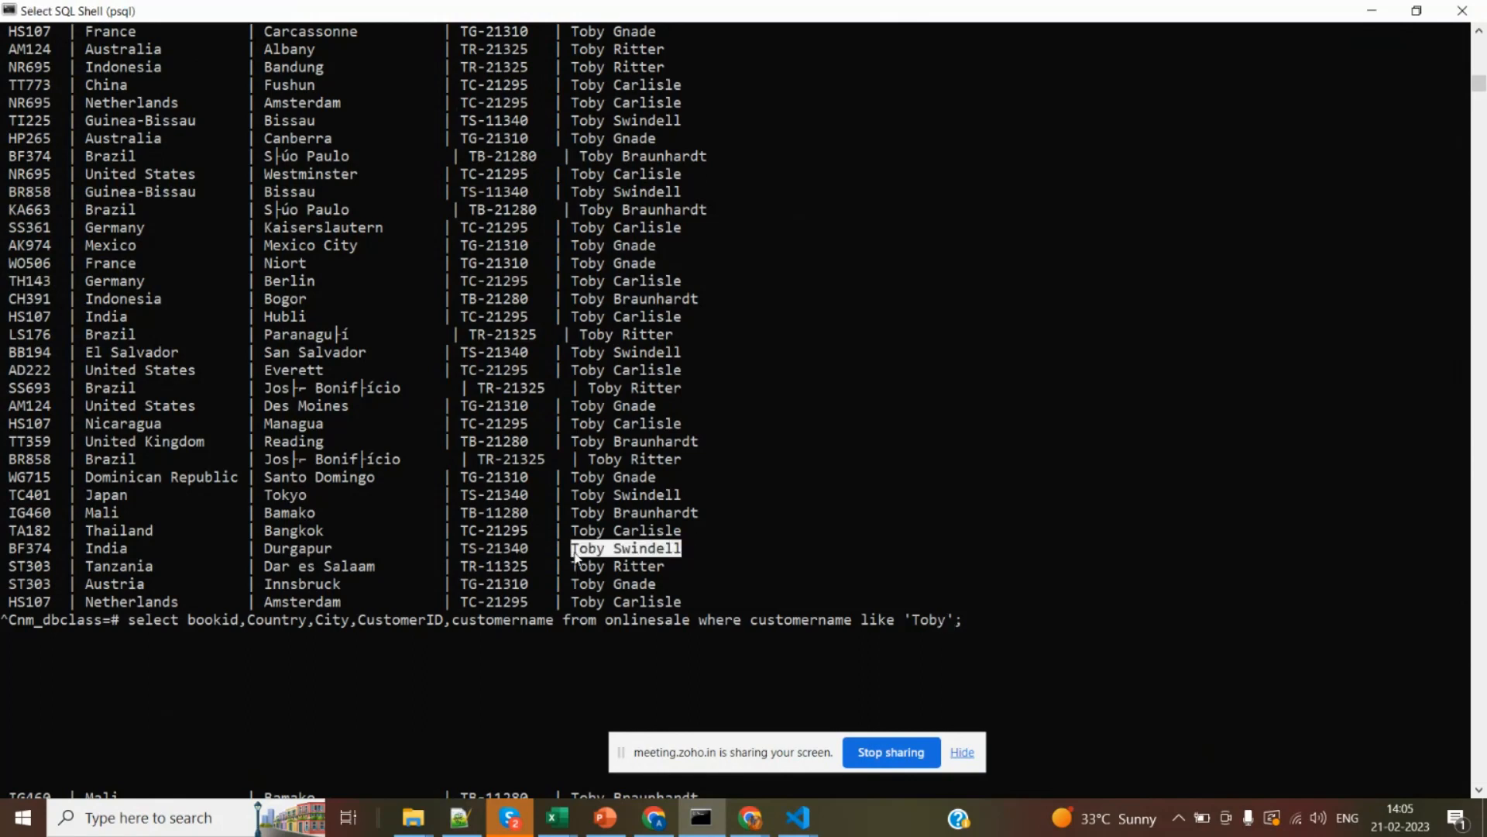
pyautogui.rightClick(575, 555)
pyautogui.press('BackSpace')
pyautogui.press('BackSpace')
pyautogui.press('BackSpace')
pyautogui.press('BackSpace')
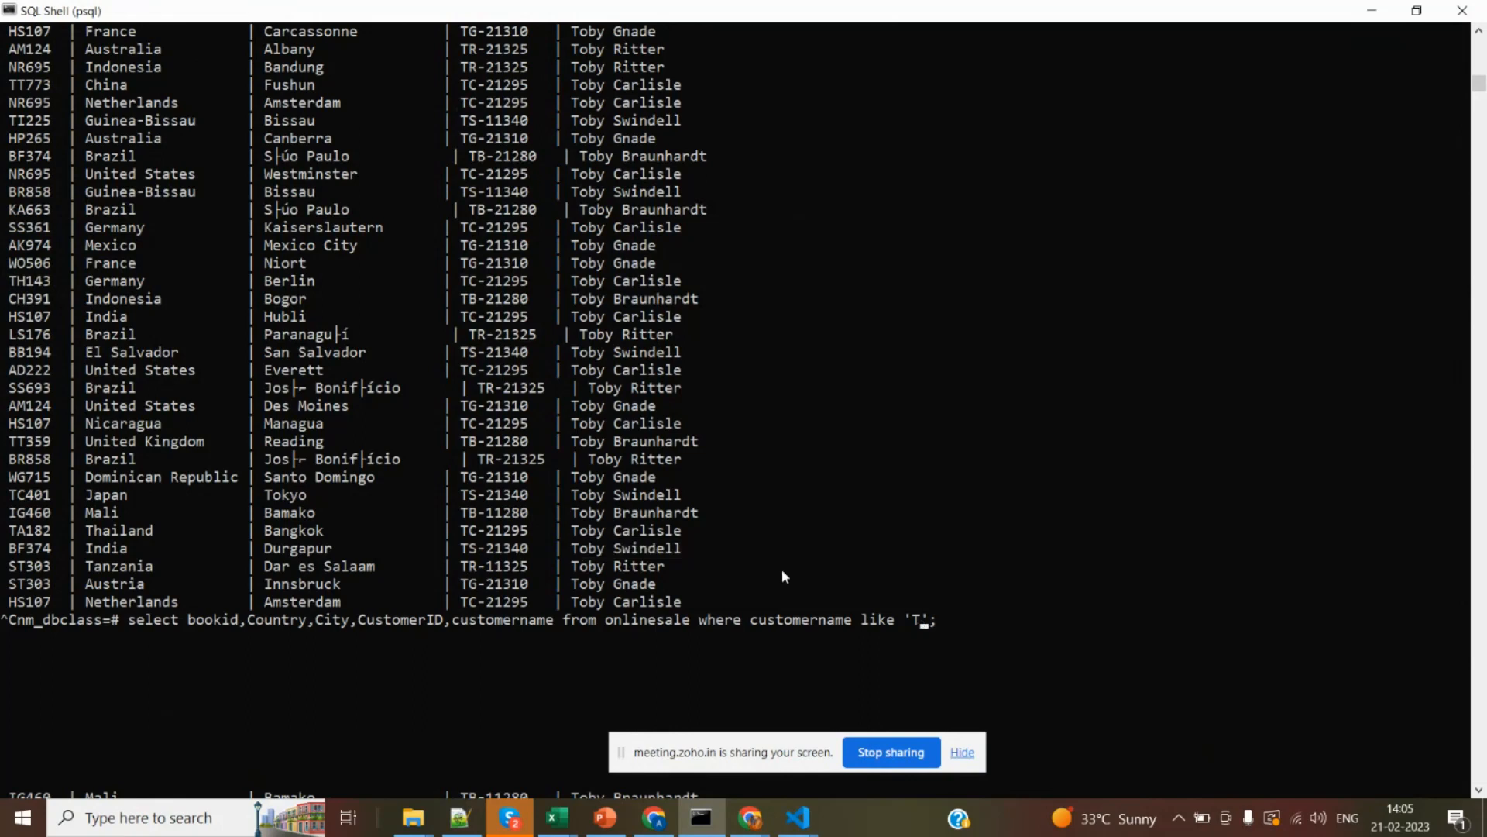
pyautogui.rightClick(783, 571)
pyautogui.press('Return')
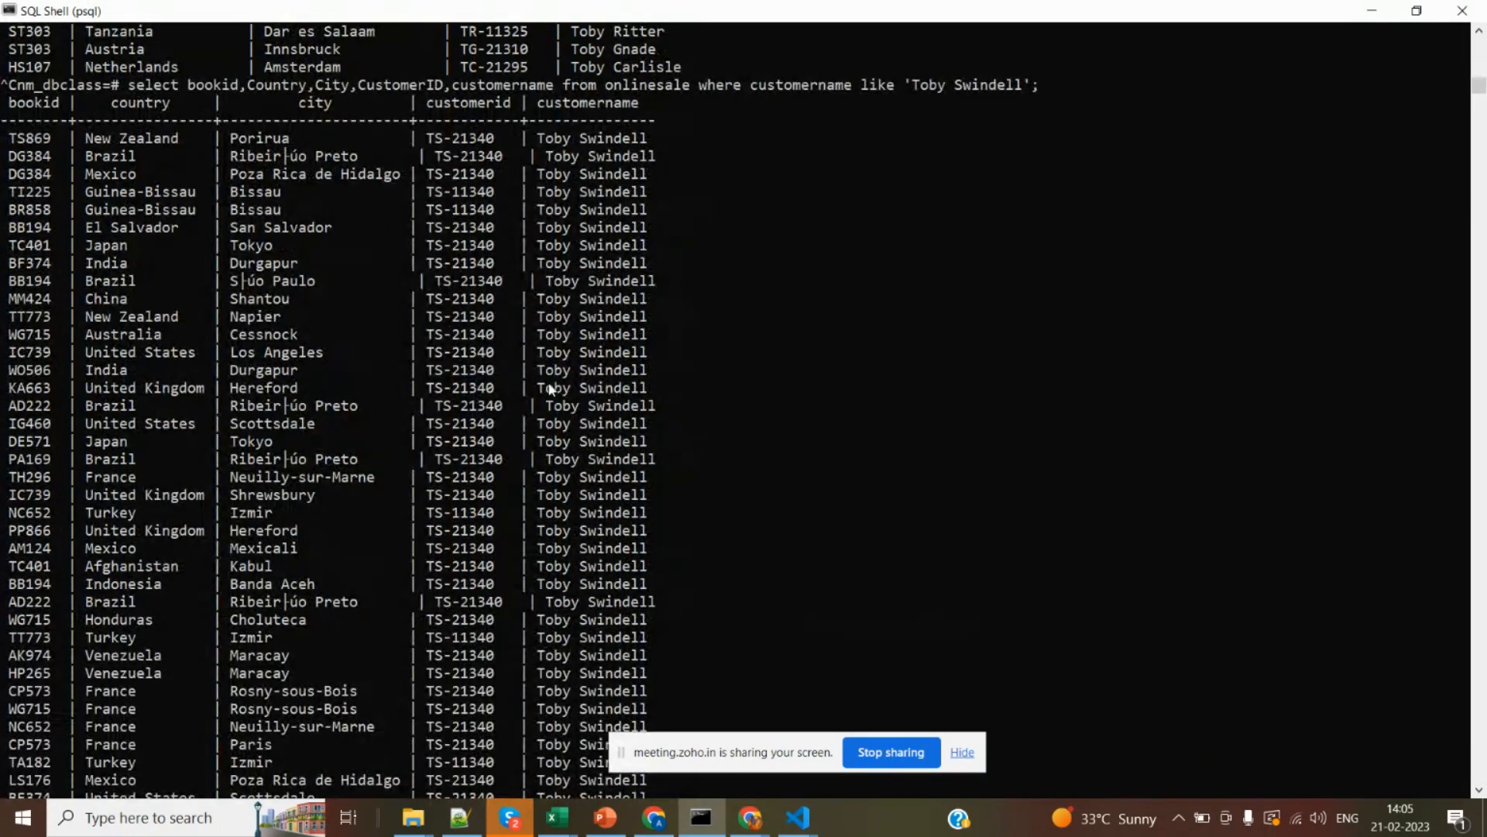
# Compare the full name in the like condition with the values in the customername column of the results.
pyautogui.moveTo(539, 387); pyautogui.dragTo(651, 397)
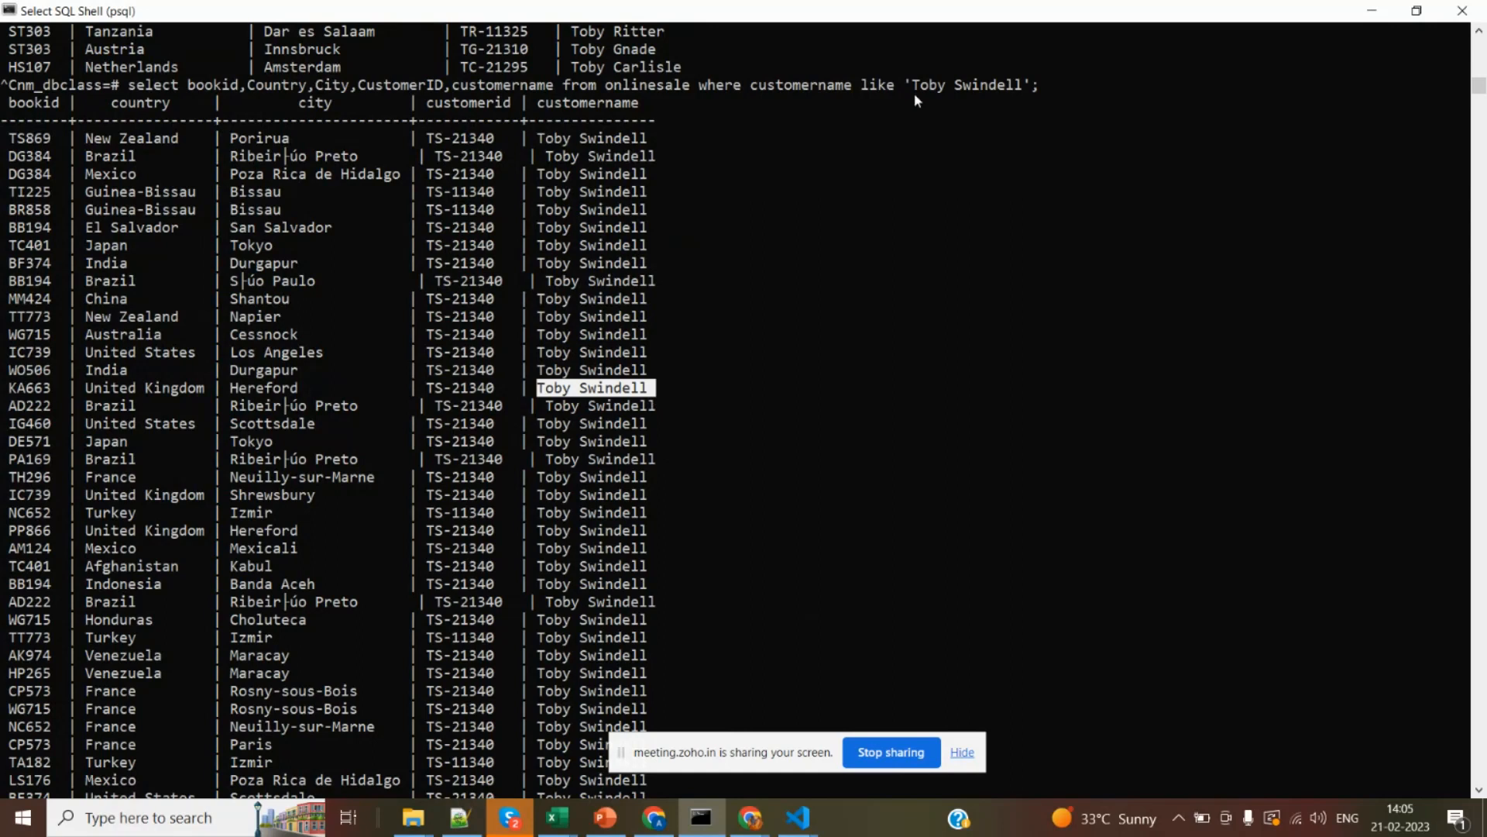
pyautogui.moveTo(913, 90); pyautogui.dragTo(944, 95)
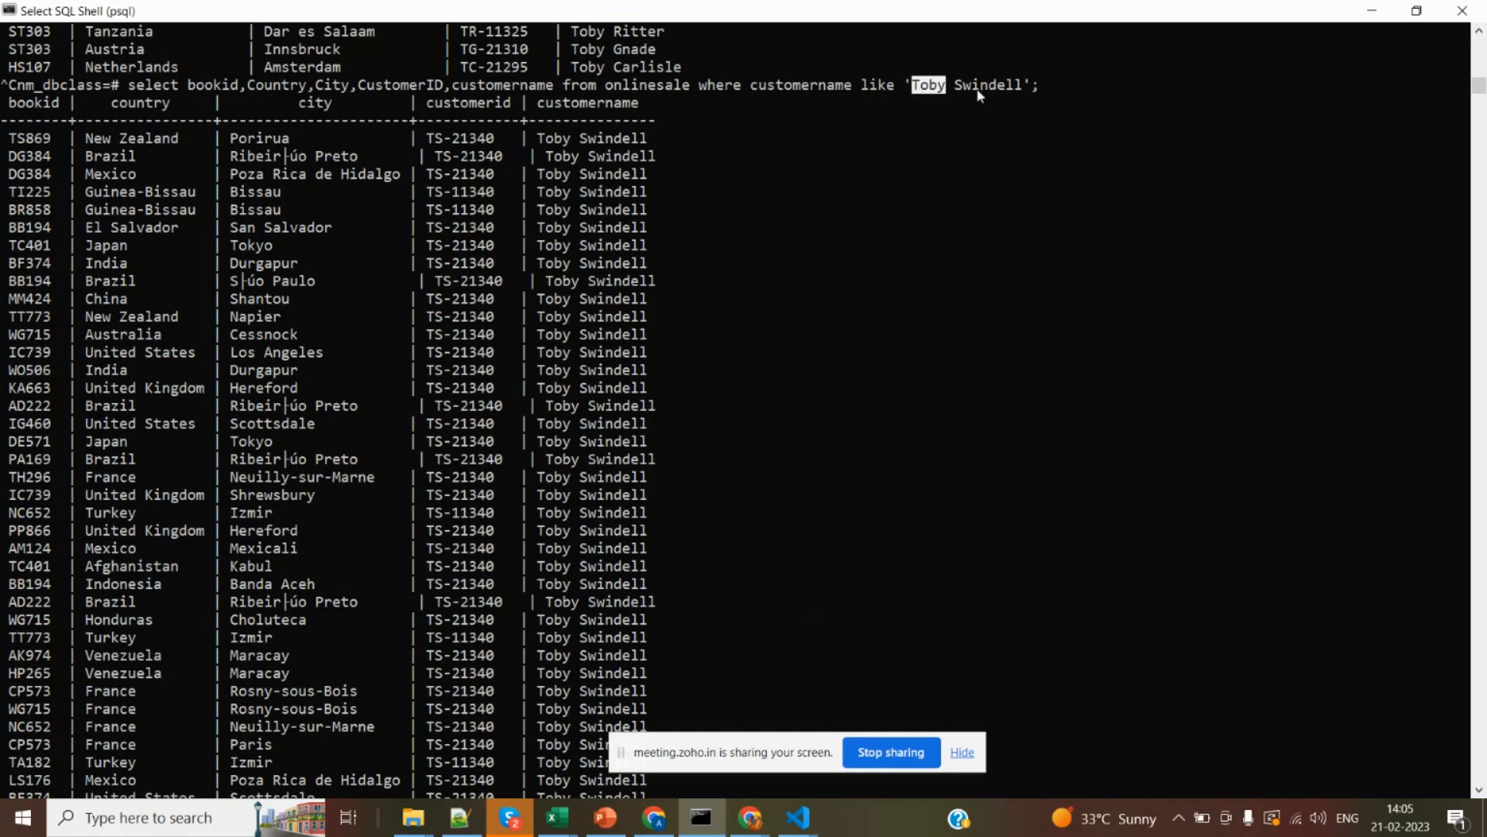
pyautogui.click(933, 86)
pyautogui.moveTo(535, 103); pyautogui.dragTo(629, 121)
pyautogui.click(642, 156)
pyautogui.moveTo(541, 144); pyautogui.dragTo(567, 148)
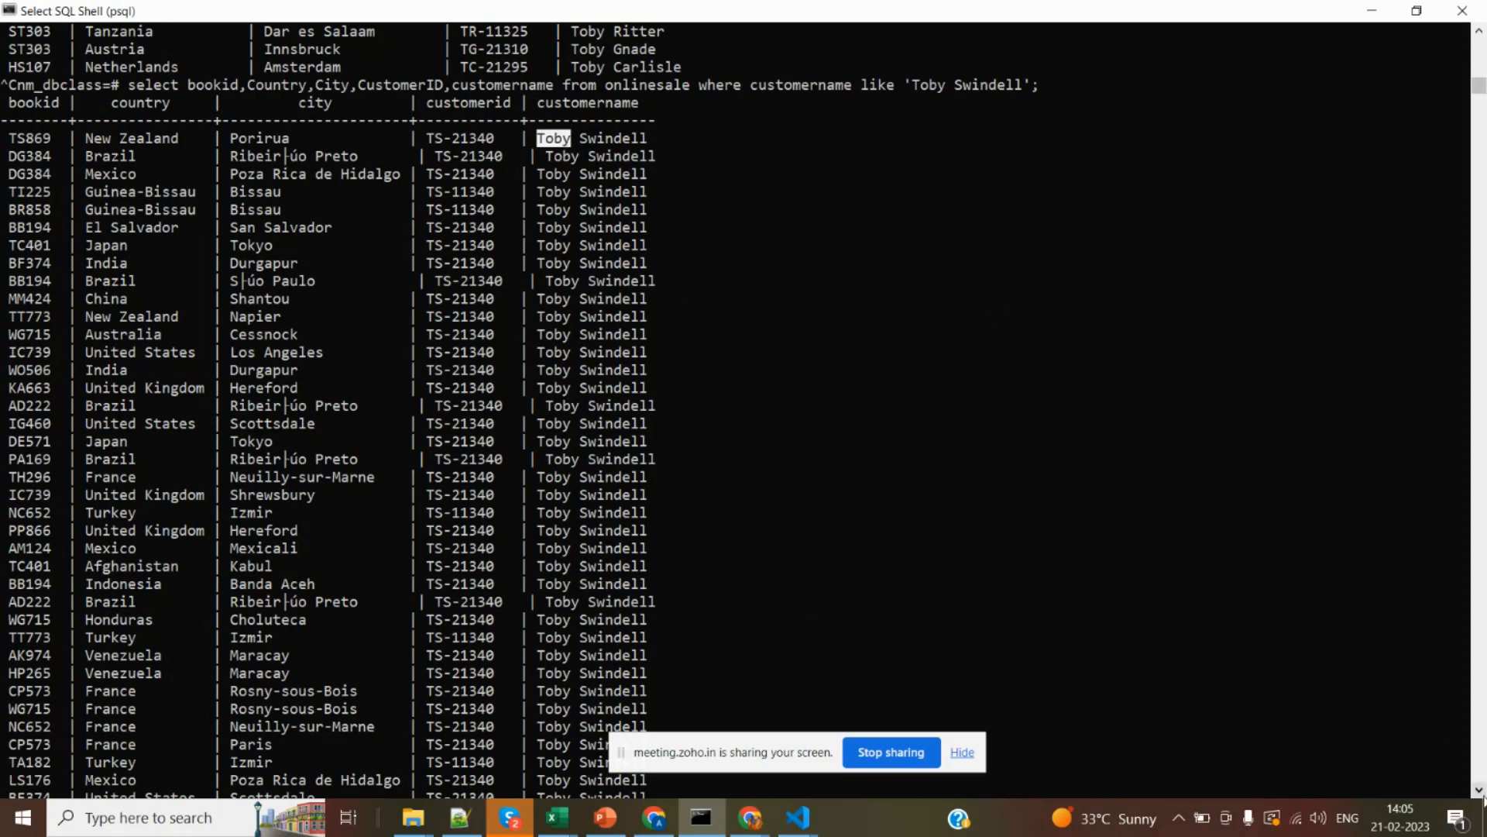
# Recall the query, change the like operator to ilike, and run it with the same customer name.
pyautogui.moveTo(1479, 791); pyautogui.dragTo(1478, 791)
pyautogui.press('Up')
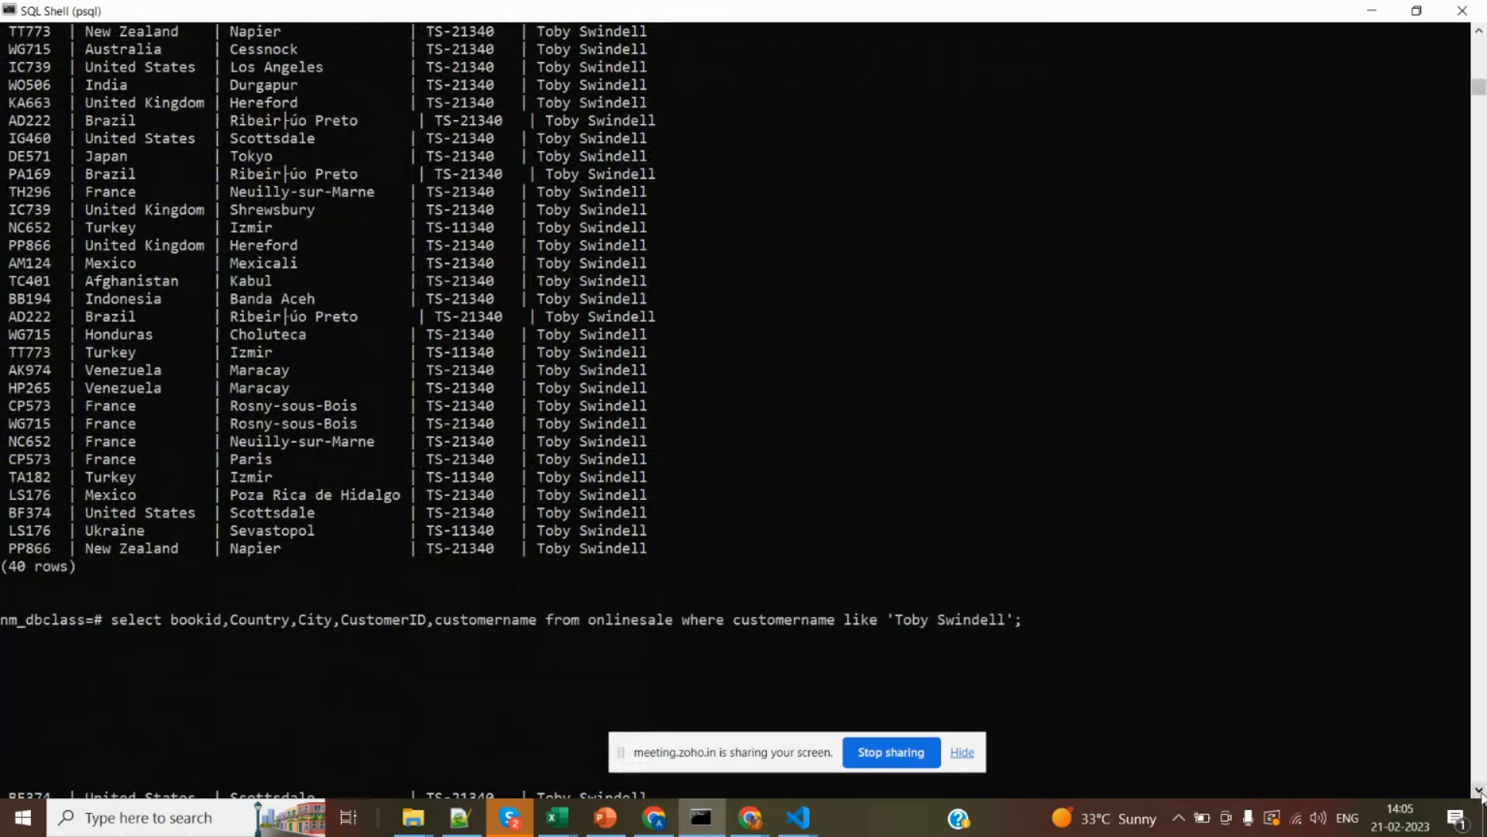
pyautogui.press('Left')
pyautogui.press('Left')
pyautogui.press('Left')
pyautogui.write('i')
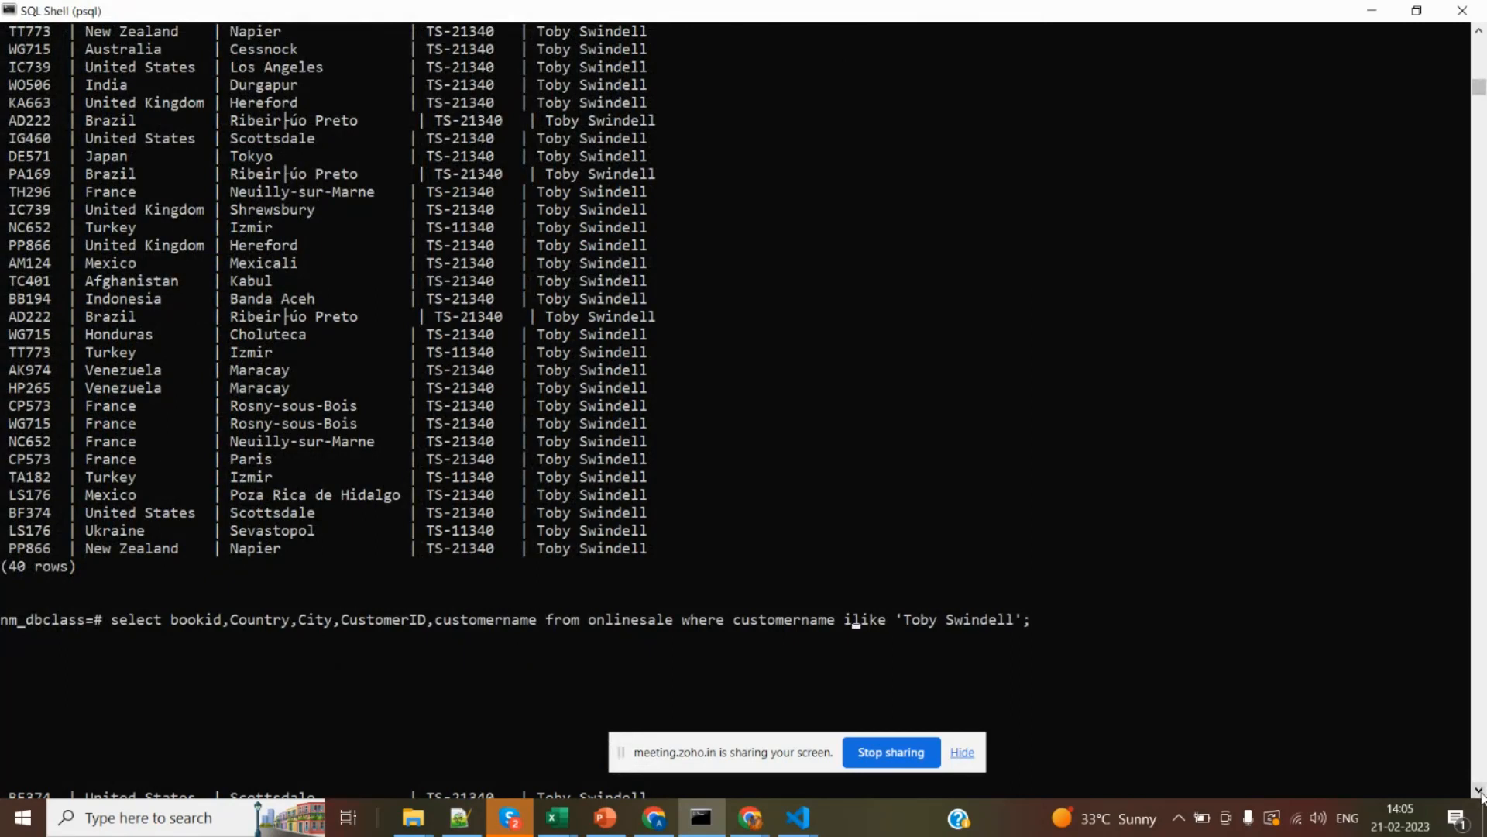
pyautogui.press('Return')
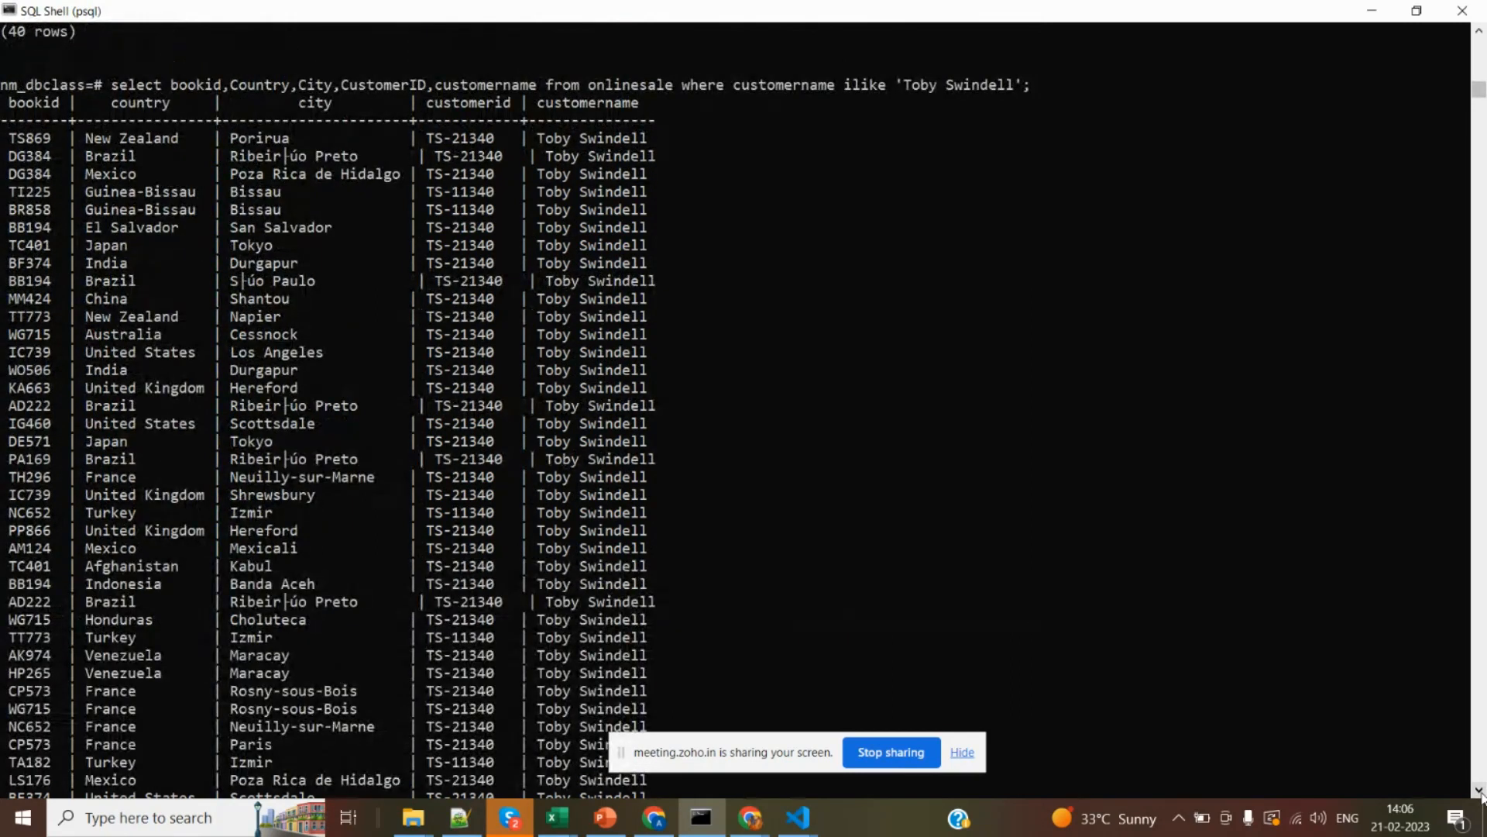
# Enter \q at the end of the ilike query output and close the SQL Shell window.
pyautogui.click(1480, 791)
pyautogui.click(1481, 792)
pyautogui.click(1481, 792)
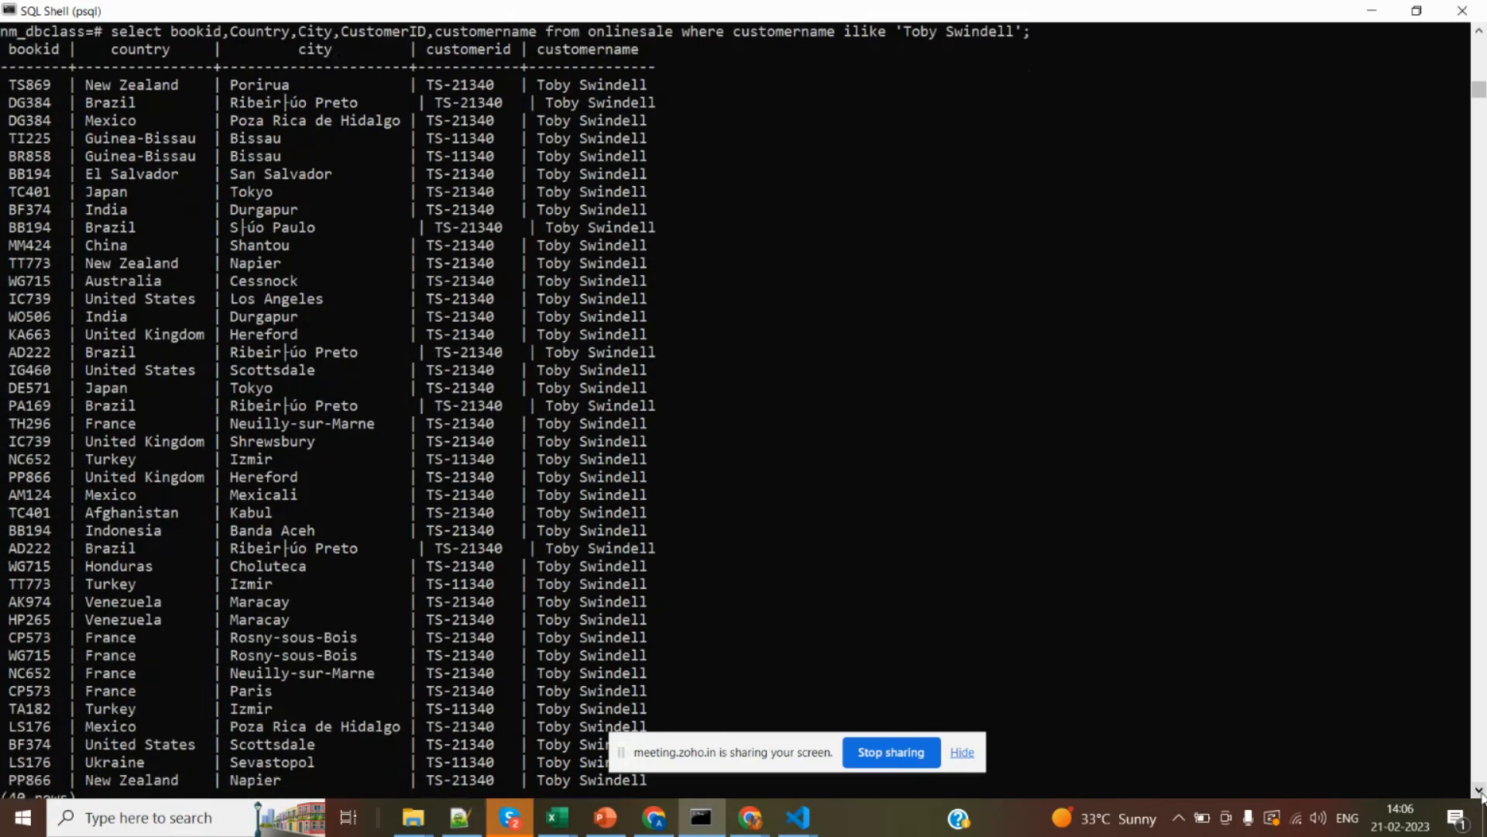
pyautogui.click(1481, 791)
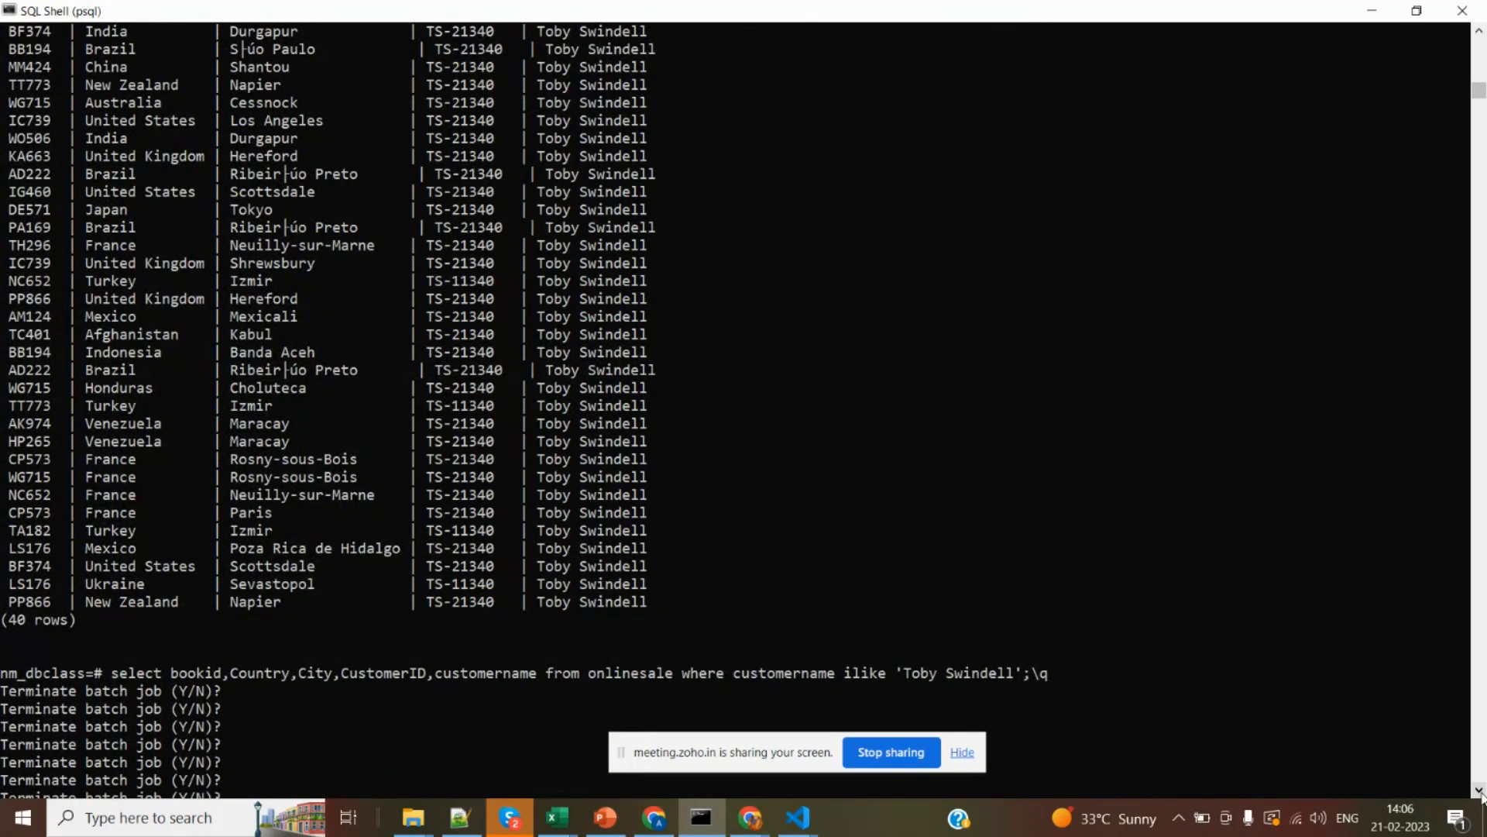
pyautogui.click(1462, 11)
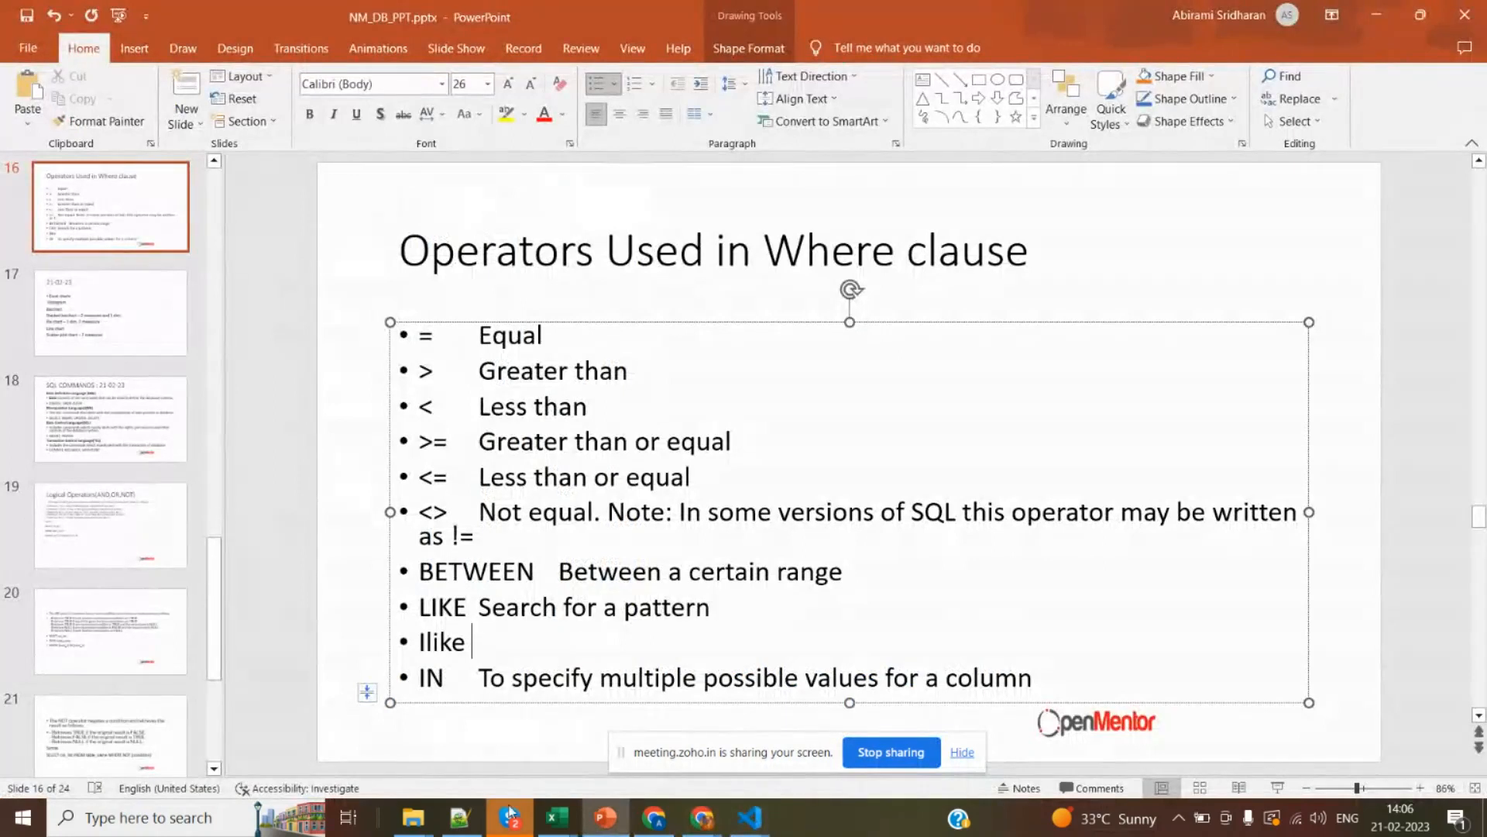
# Open SQL Shell (psql) and log in with the default server, database, port and username, entering the account password.
pyautogui.click(241, 824)
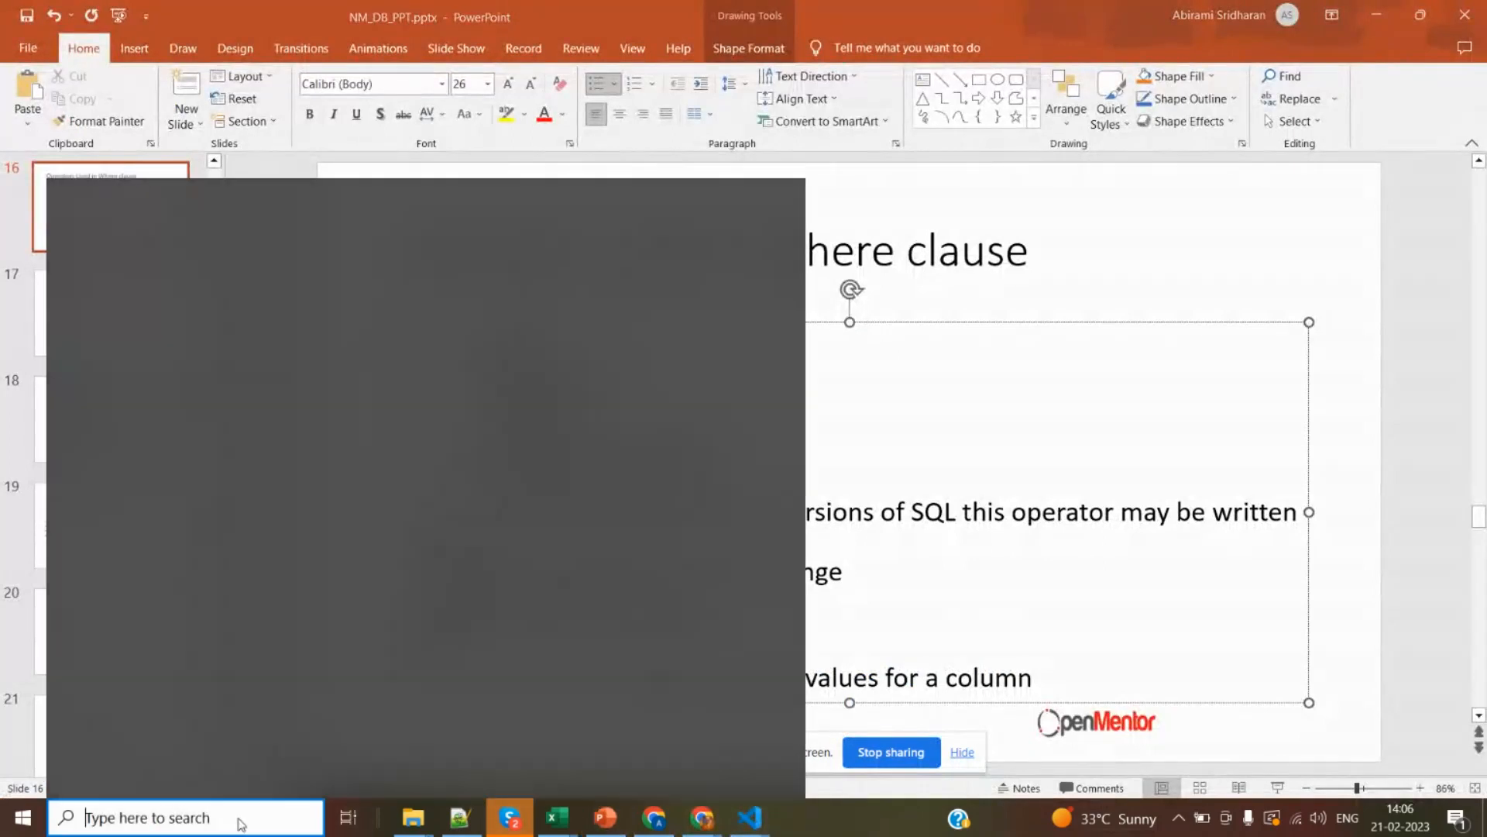
pyautogui.write('ps')
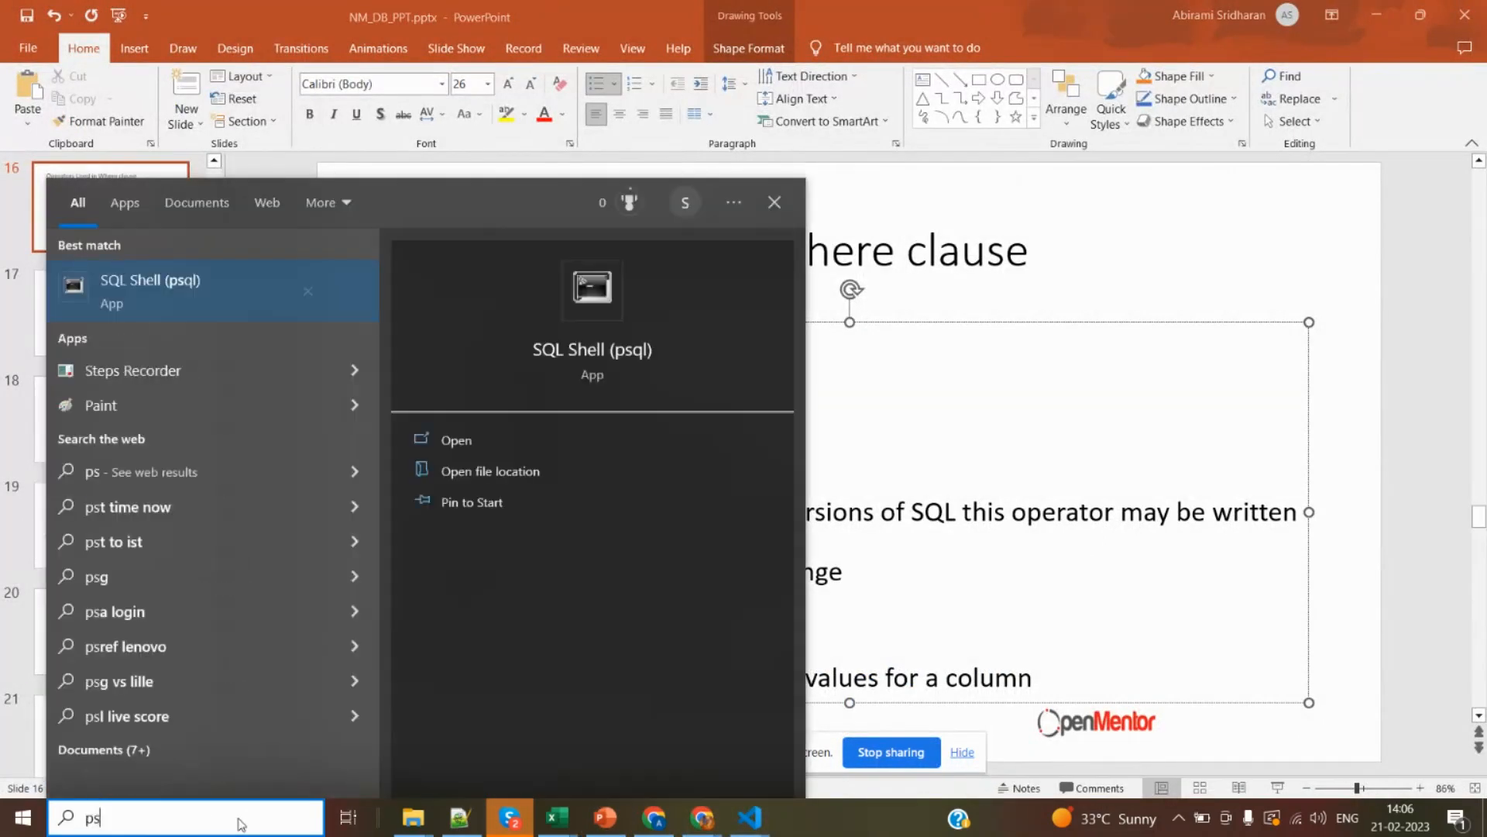
pyautogui.press('Return')
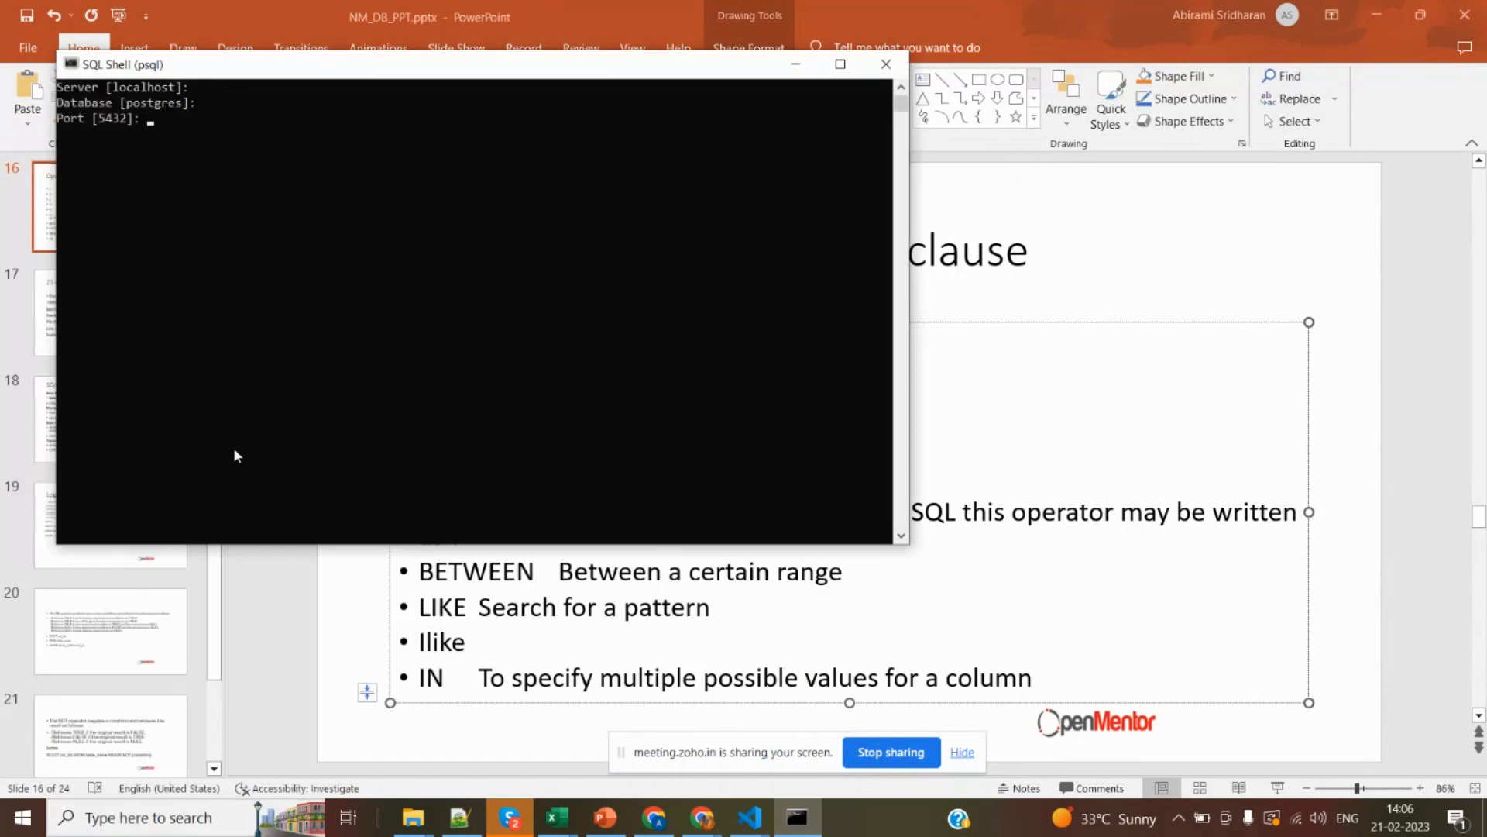
pyautogui.press('Return')
pyautogui.press('Return')
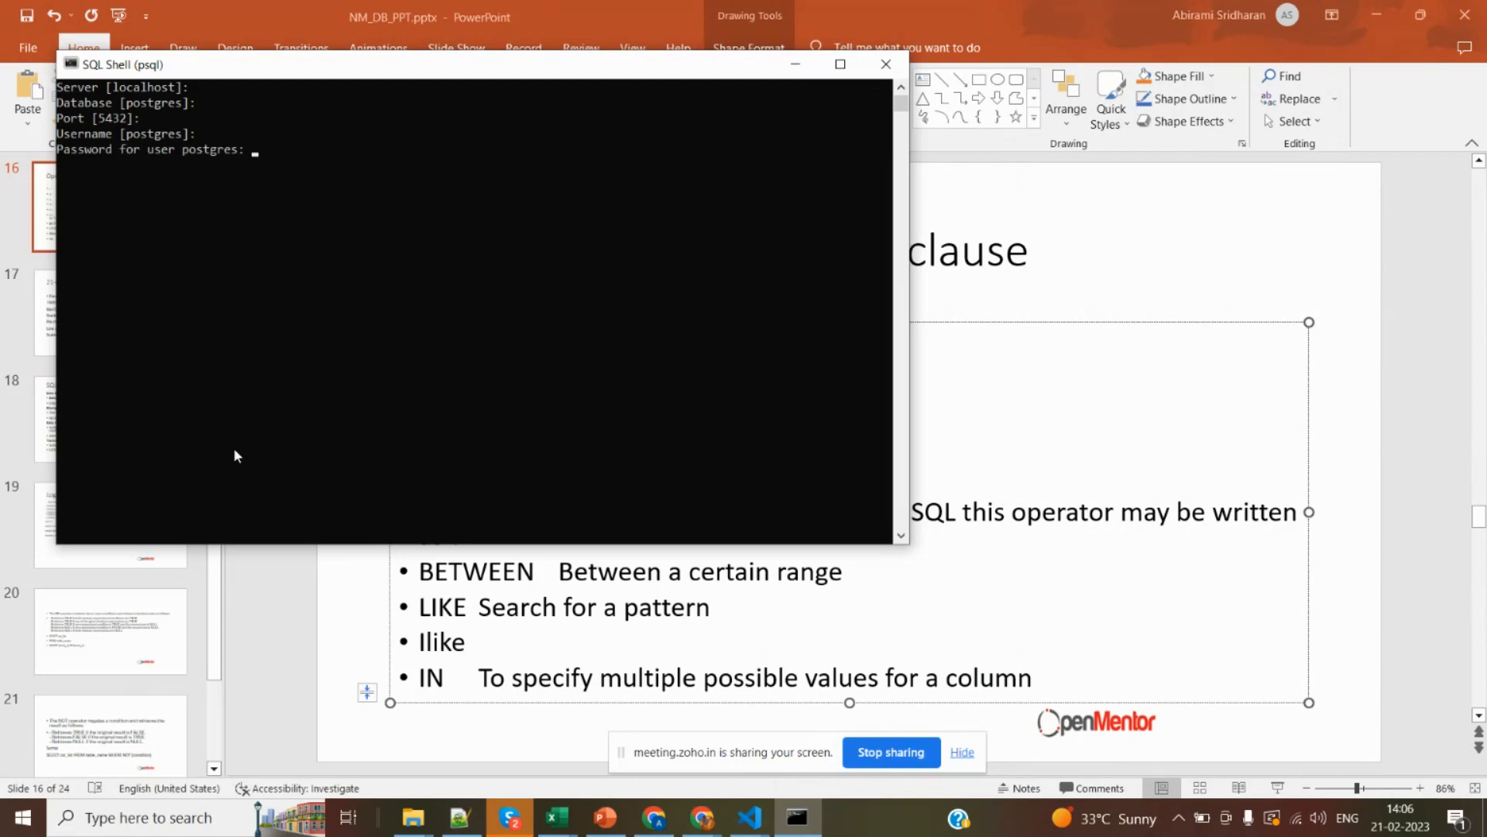
pyautogui.press('Return')
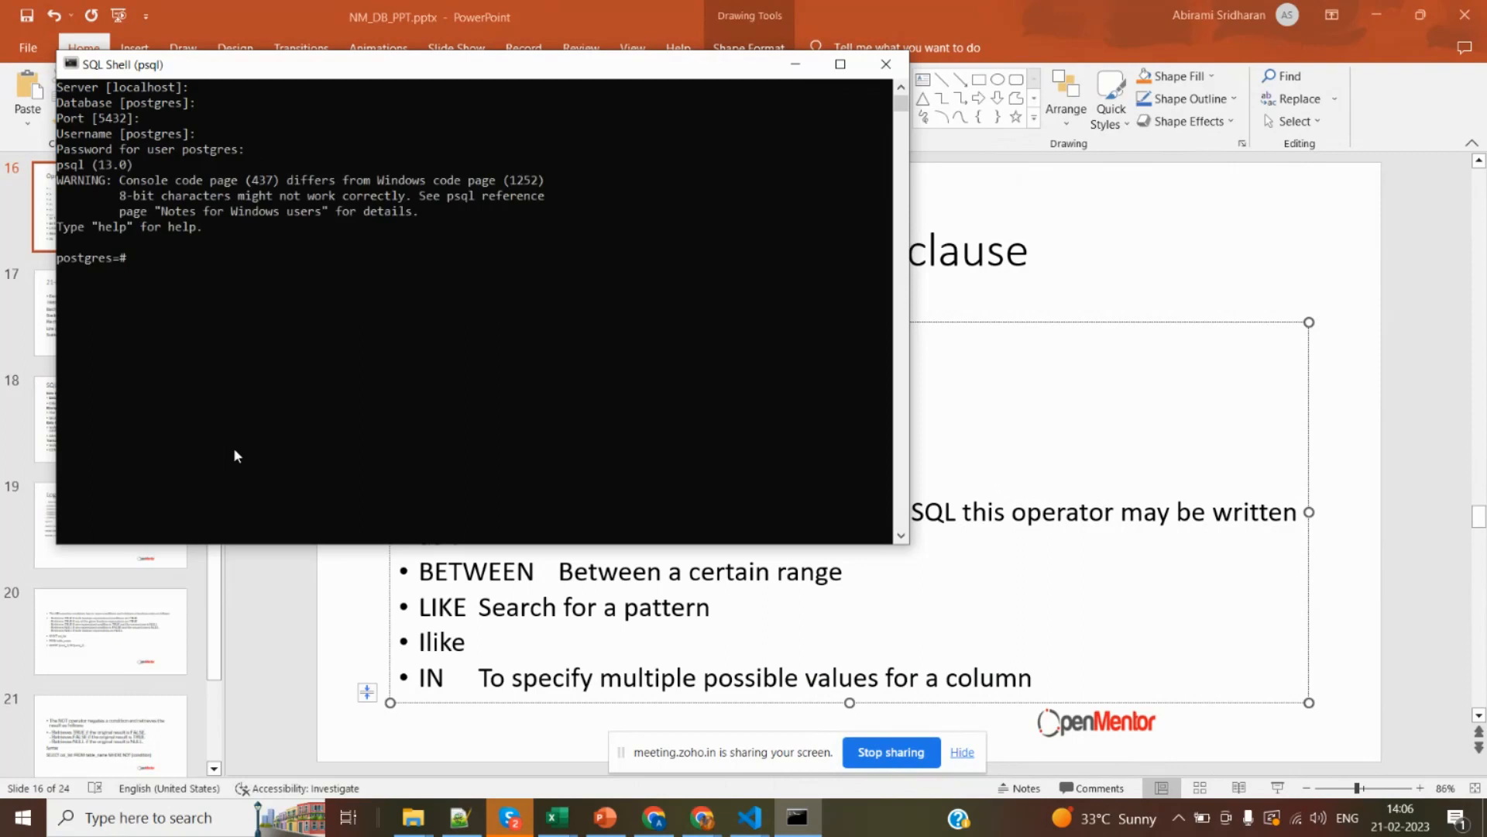
# List the databases with \l, connect to nm_dbclass, and maximize the SQL Shell window.
pyautogui.write('\\l')
pyautogui.press('Return')
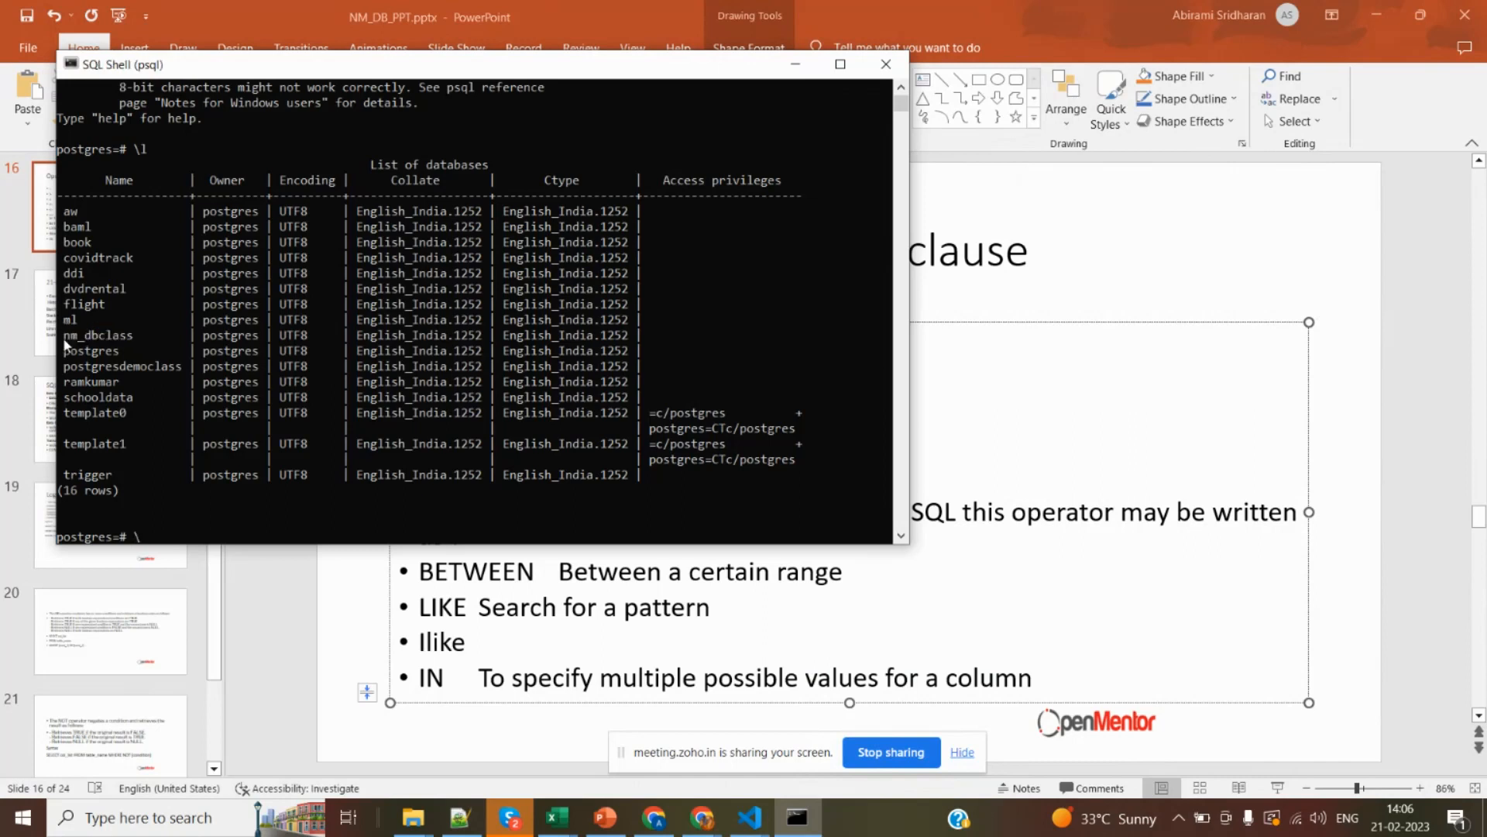
pyautogui.write('\\c nm_dbclass')
pyautogui.press('Return')
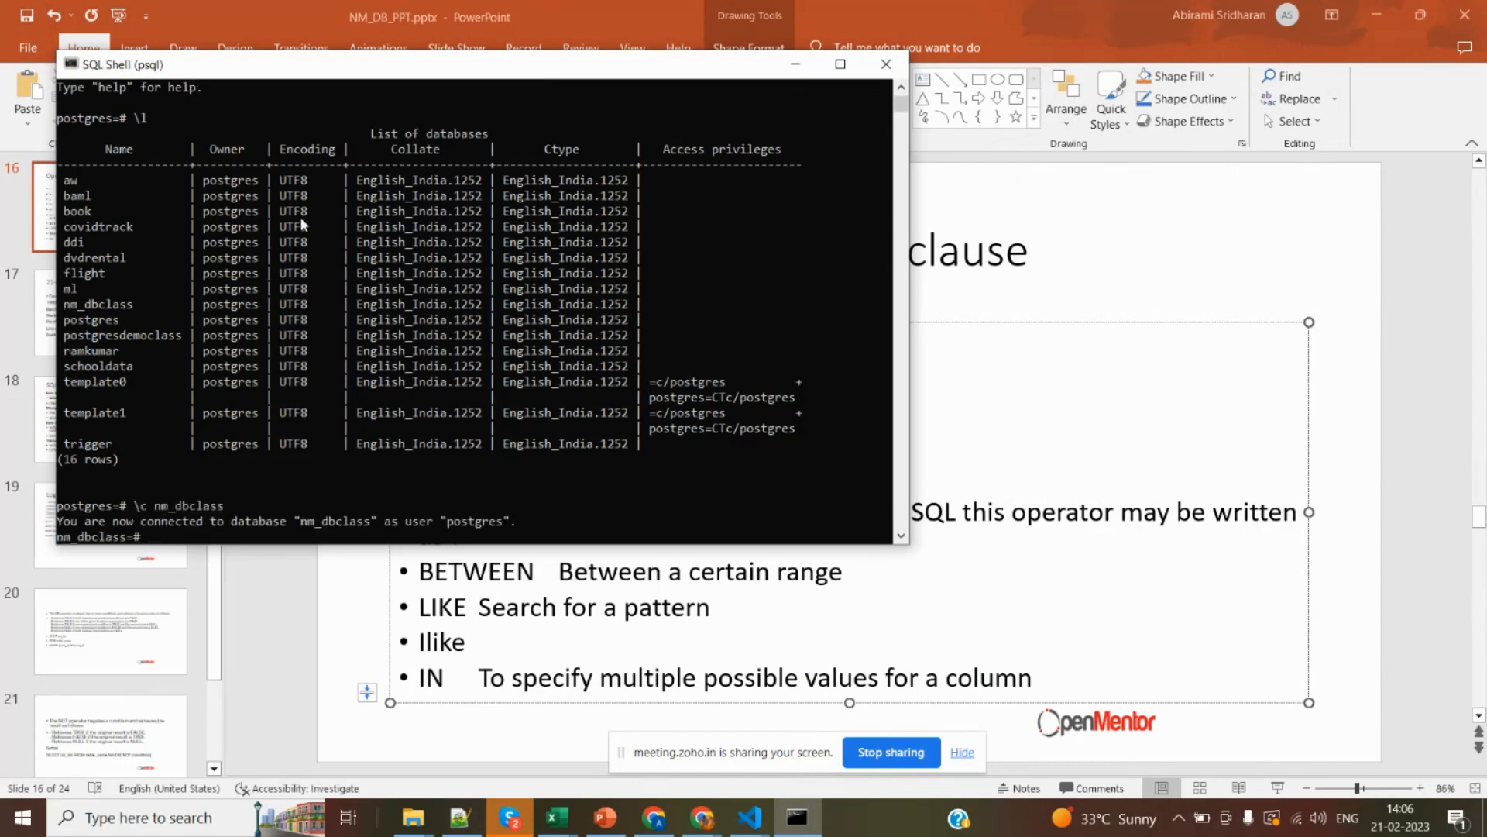
pyautogui.click(840, 75)
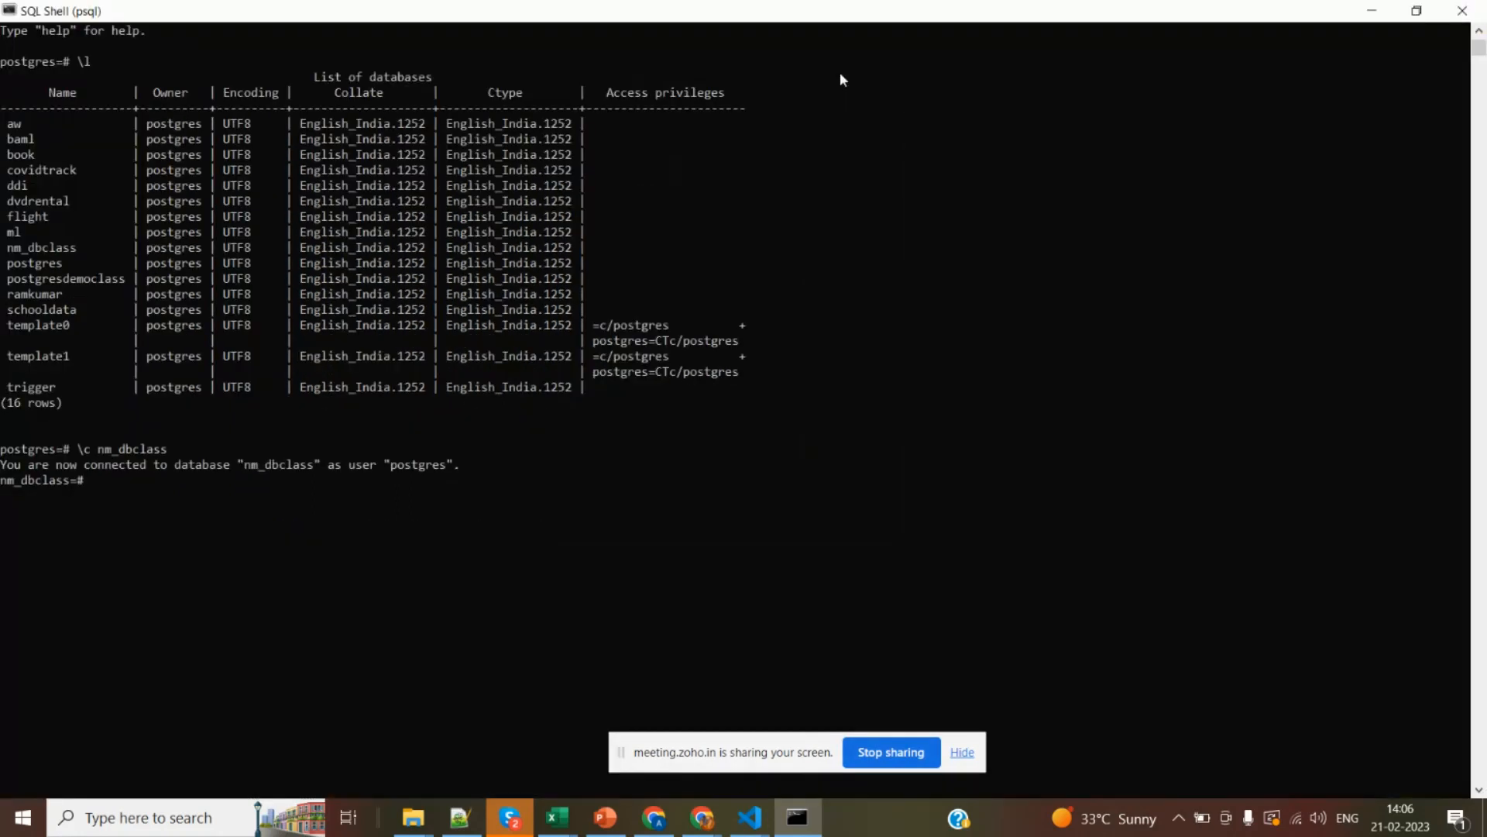
pyautogui.press('Up')
pyautogui.press('Up')
# Switch to the PowerPoint notes and add "%," after "Search for a pattern" on the LIKE line.
pyautogui.hotkey('alt', 'Tab')
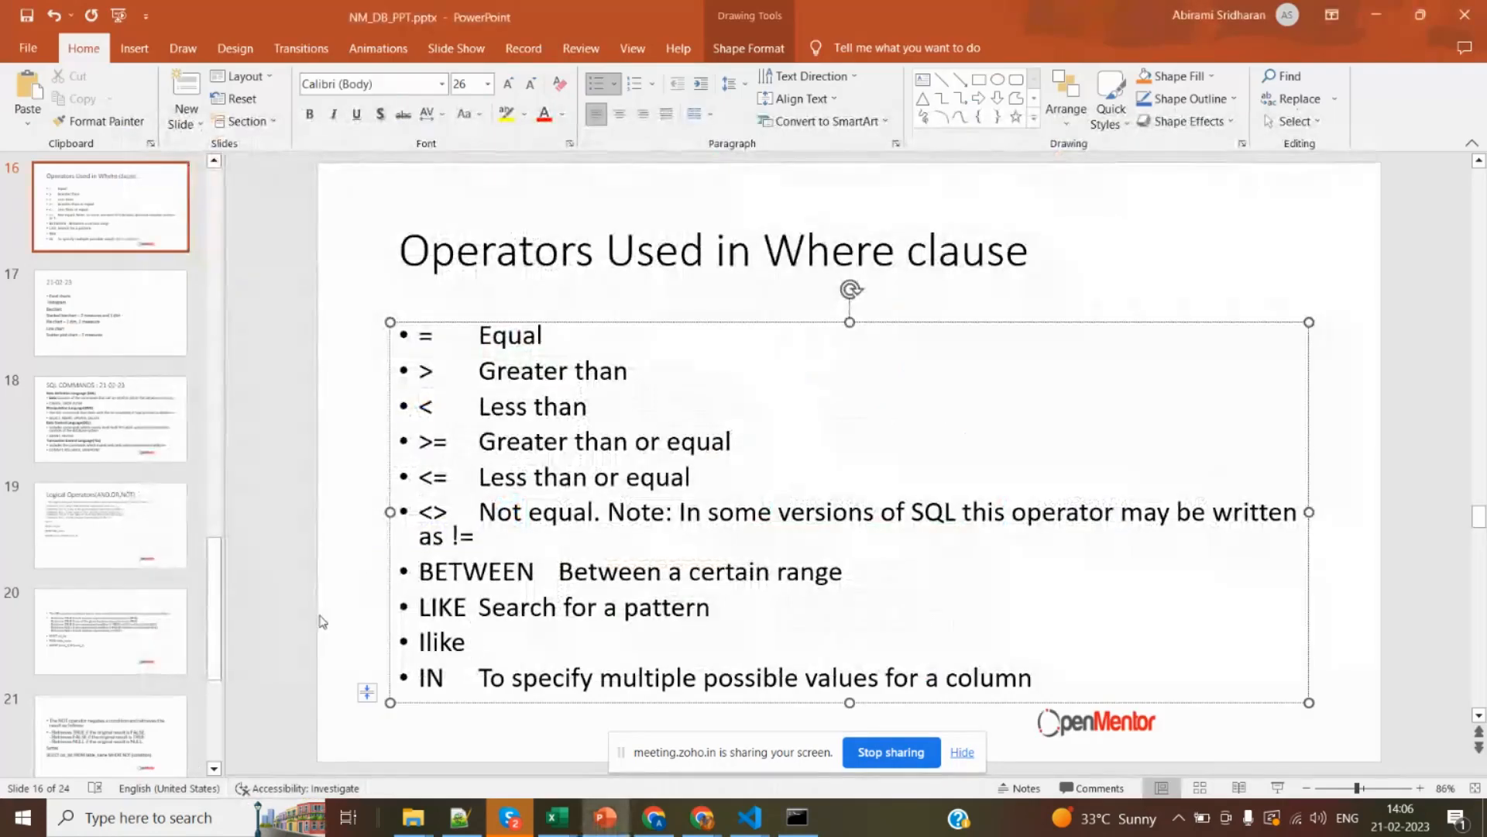
pyautogui.click(762, 620)
pyautogui.write('%,')
pyautogui.press('Down')
pyautogui.press('Down')
pyautogui.press('Down')
# Check the Q&A panel of the Zoho webinar in Chrome and return to the where-clause operators slide in PowerPoint.
pyautogui.hotkey('alt', 'Tab')
pyautogui.hotkey('alt', 'Tab')
pyautogui.hotkey('alt', 'Tab')
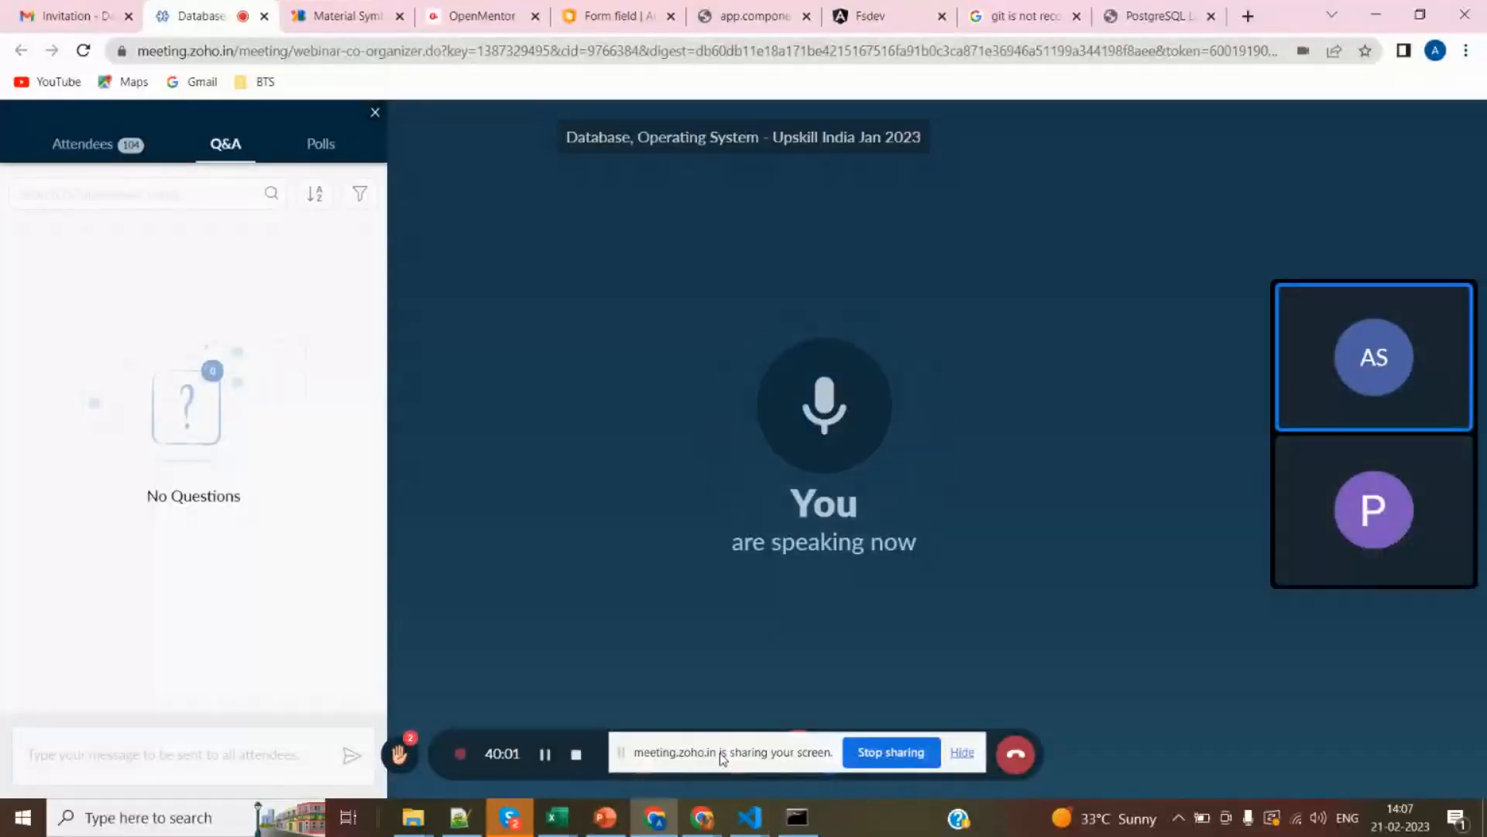
pyautogui.moveTo(721, 765)
pyautogui.mouseDown()
pyautogui.moveTo(723, 784)
pyautogui.moveTo(736, 771)
pyautogui.moveTo(733, 750)
pyautogui.moveTo(721, 757)
pyautogui.mouseUp()
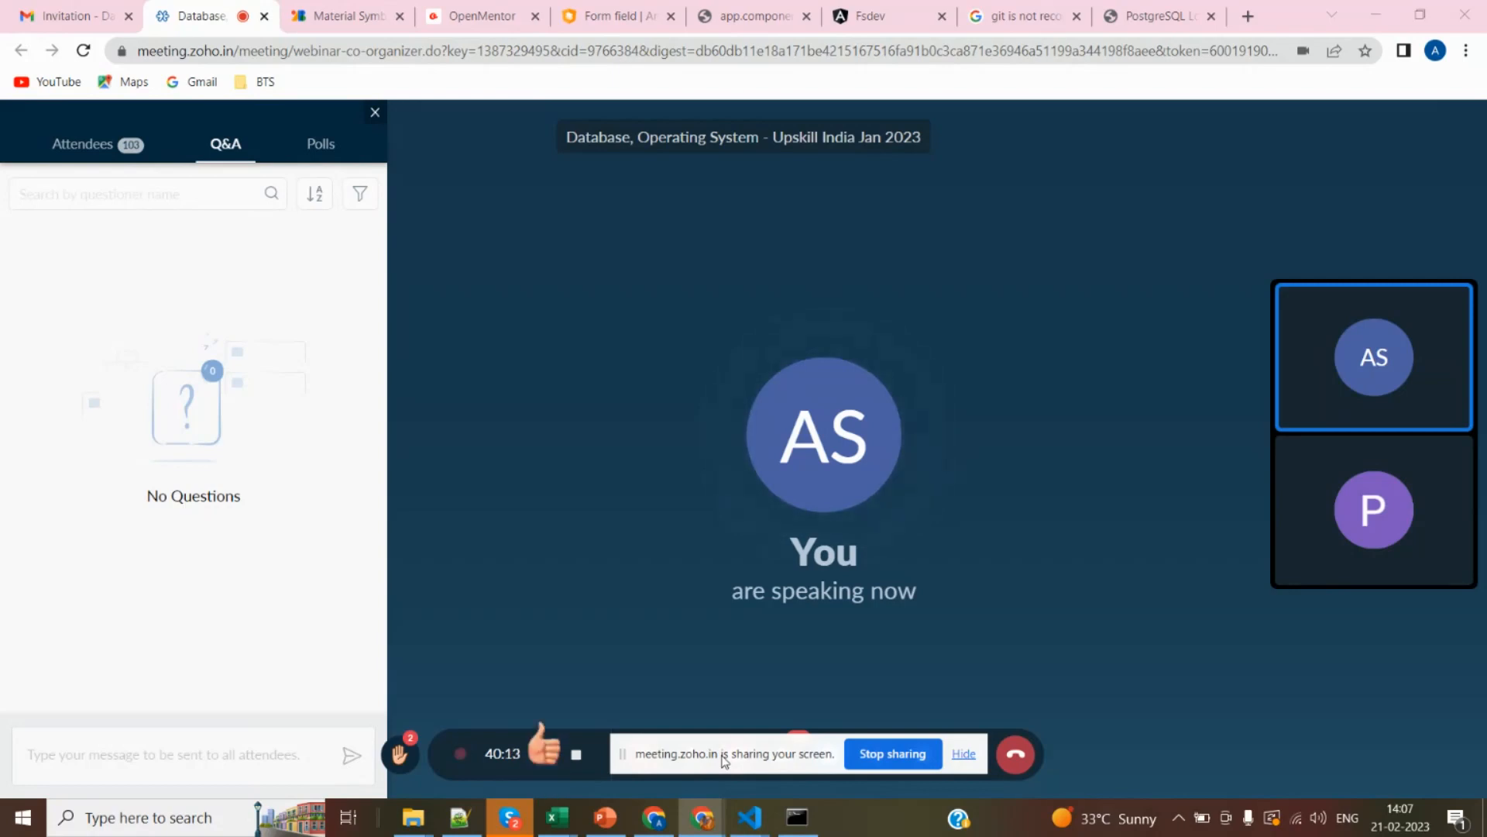
pyautogui.hotkey('alt', 'Tab')
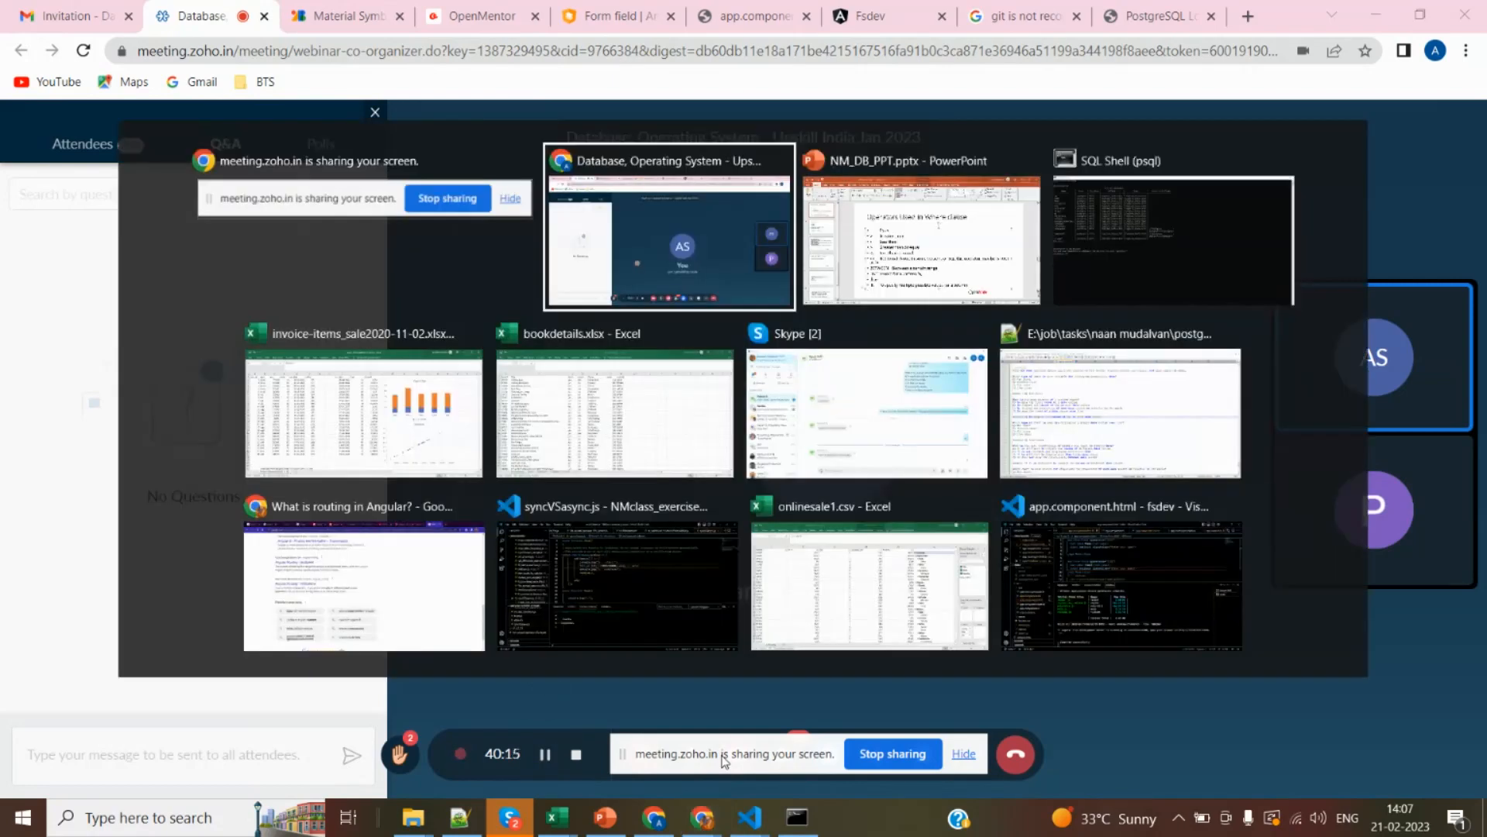
pyautogui.hotkey('alt', 'Tab')
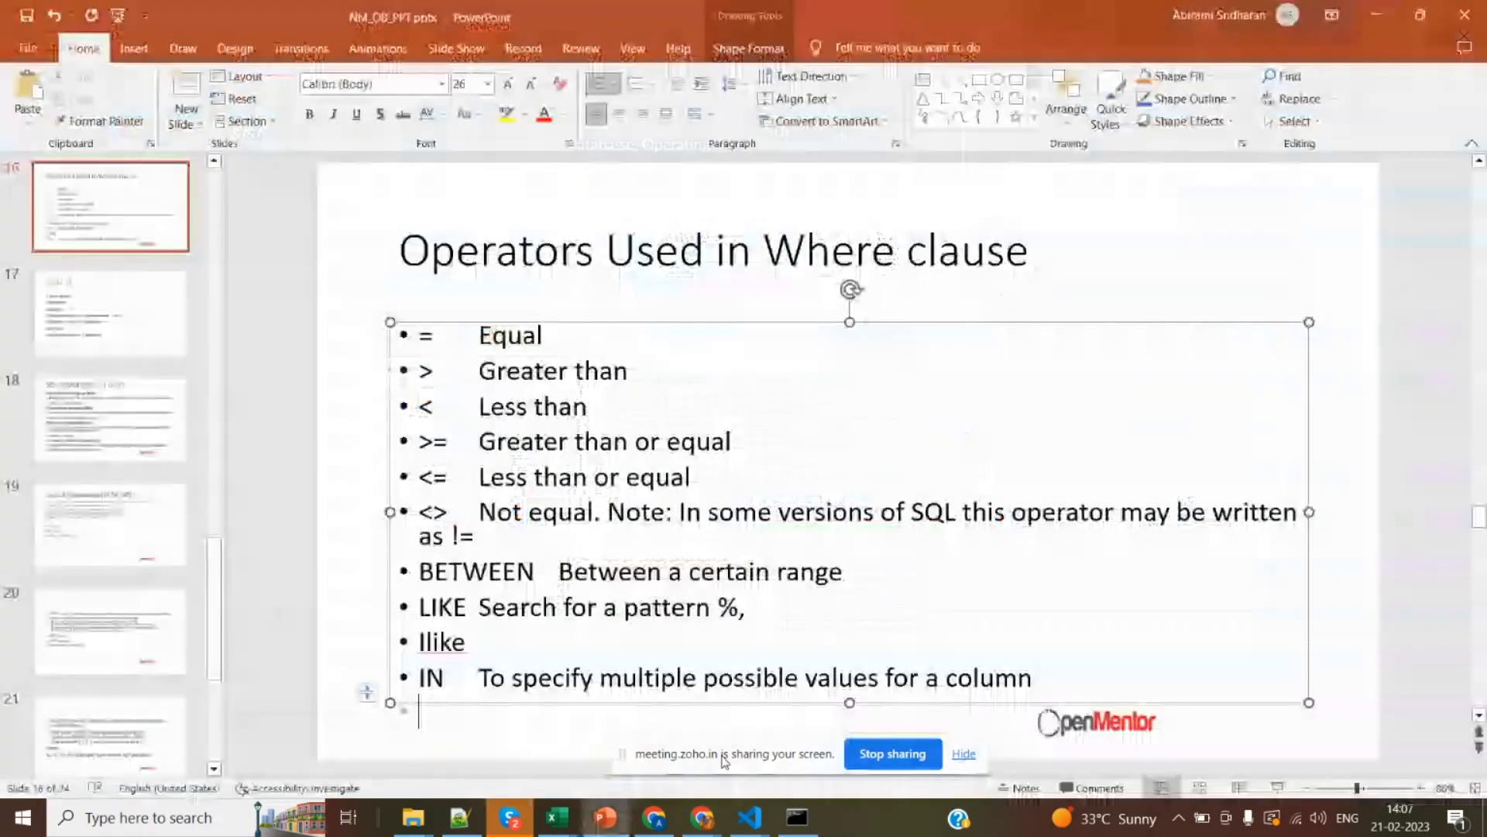
pyautogui.hotkey('alt', 'Tab')
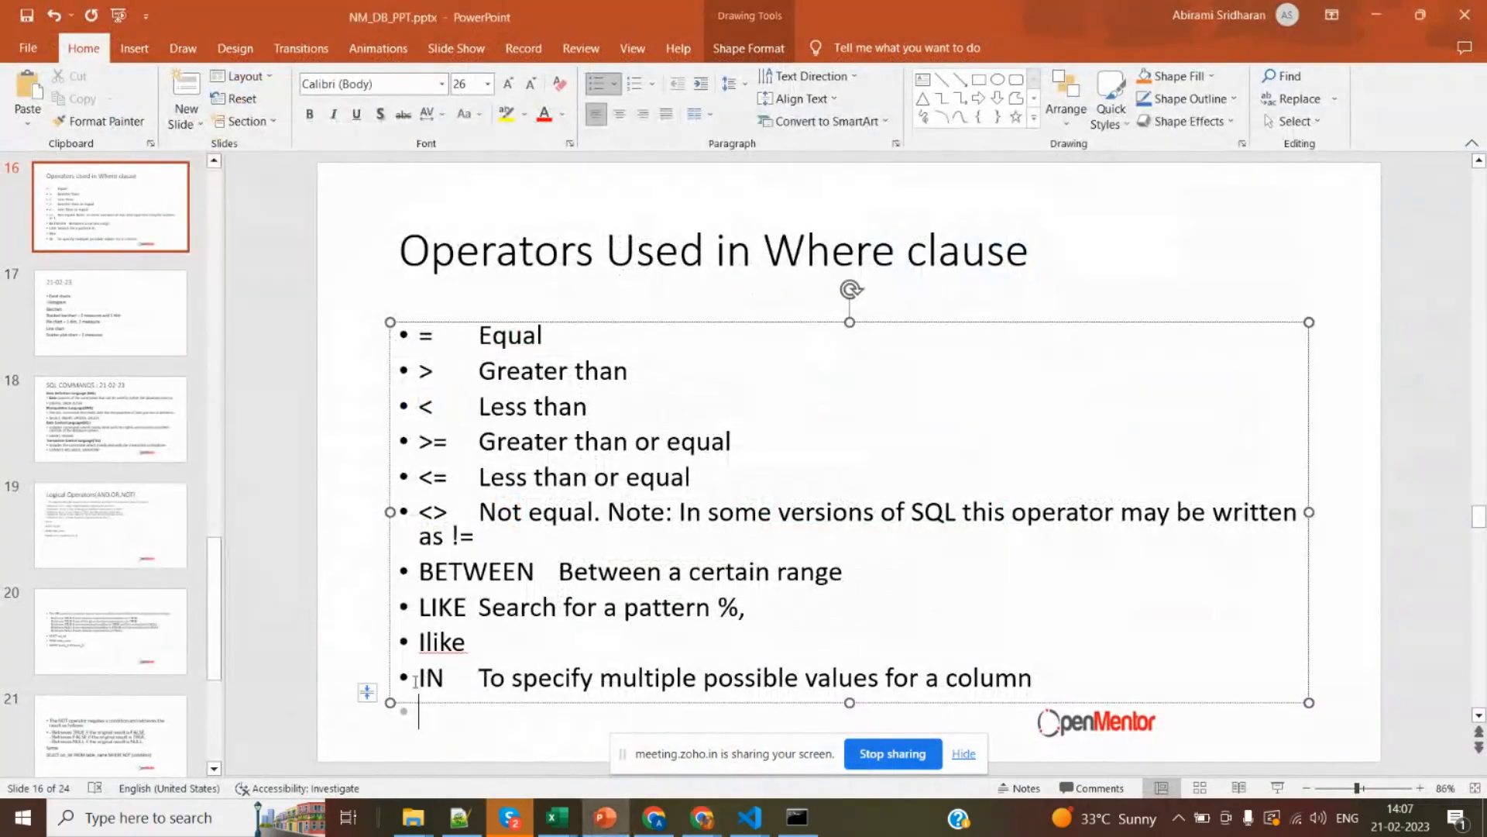
# Highlight the IN operator on the slide and add an empty line at the end of the operator list.
pyautogui.moveTo(417, 679); pyautogui.dragTo(458, 681)
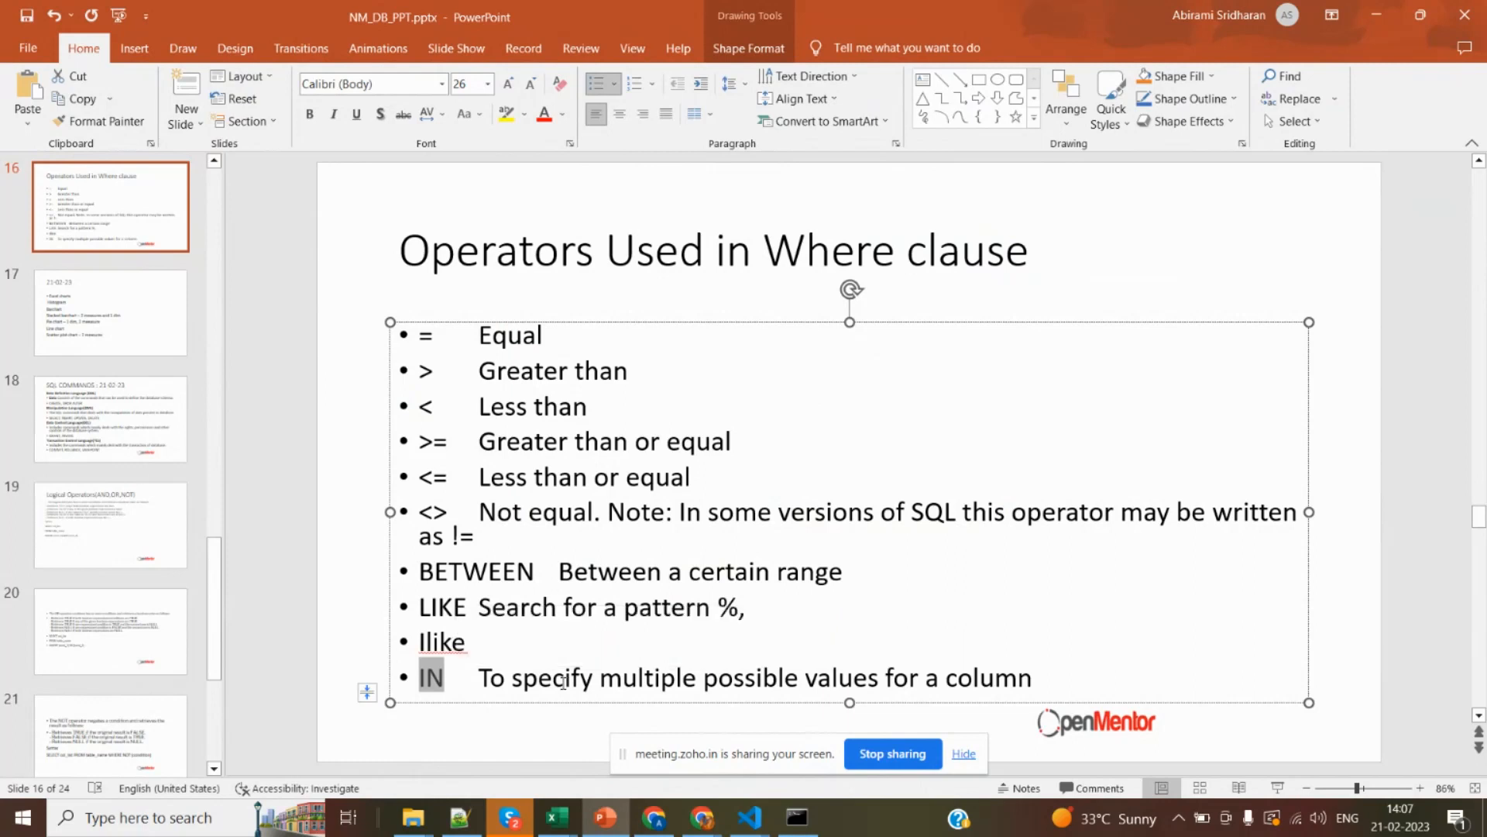
pyautogui.press('End')
pyautogui.press('Return')
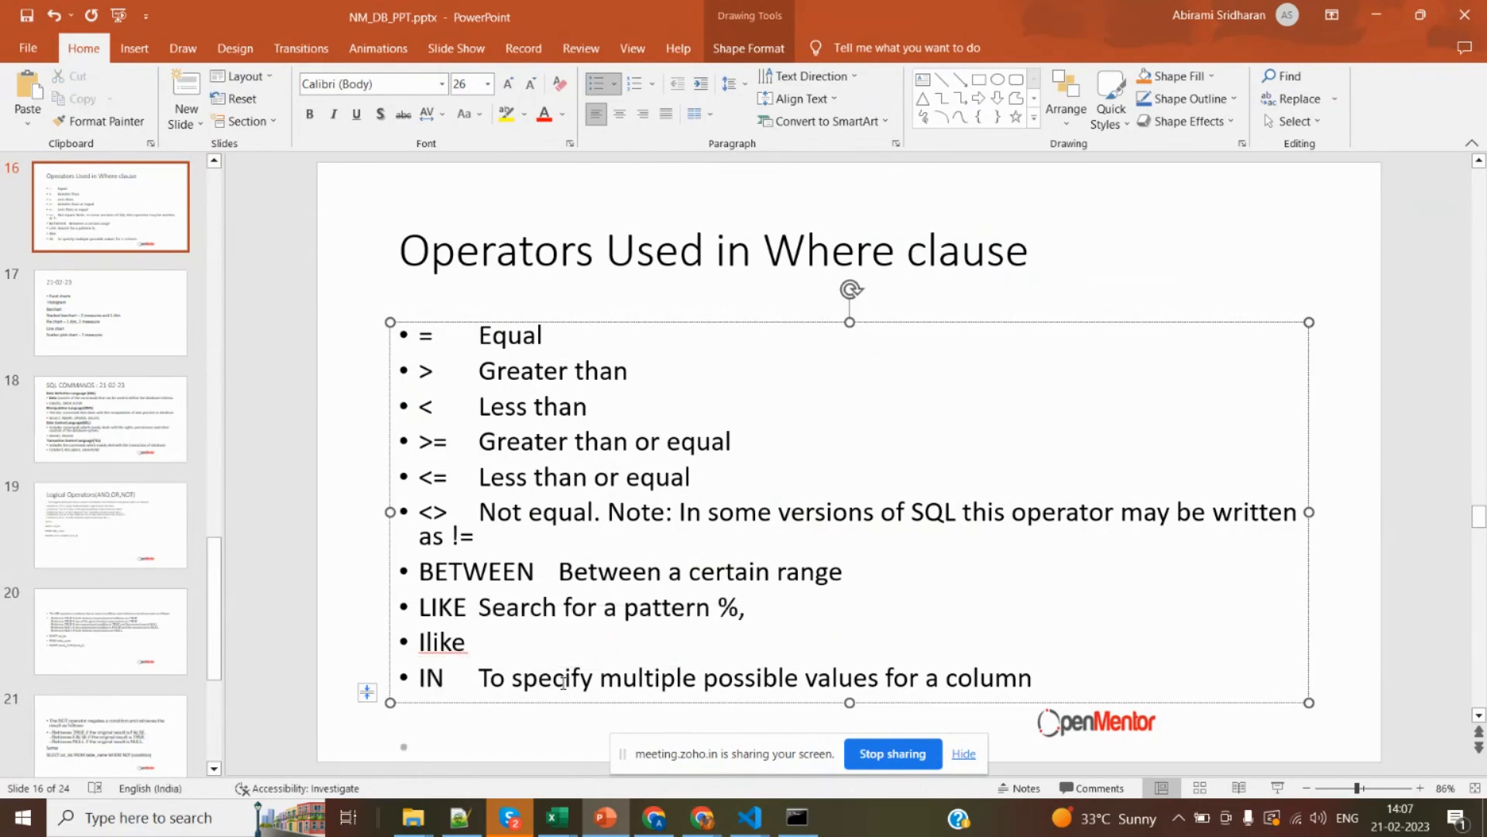
# Switch to postgres_class.sql in Notepad++ and highlight the Exercise 4 query with the IN list near the end of the file.
pyautogui.hotkey('alt', 'Tab')
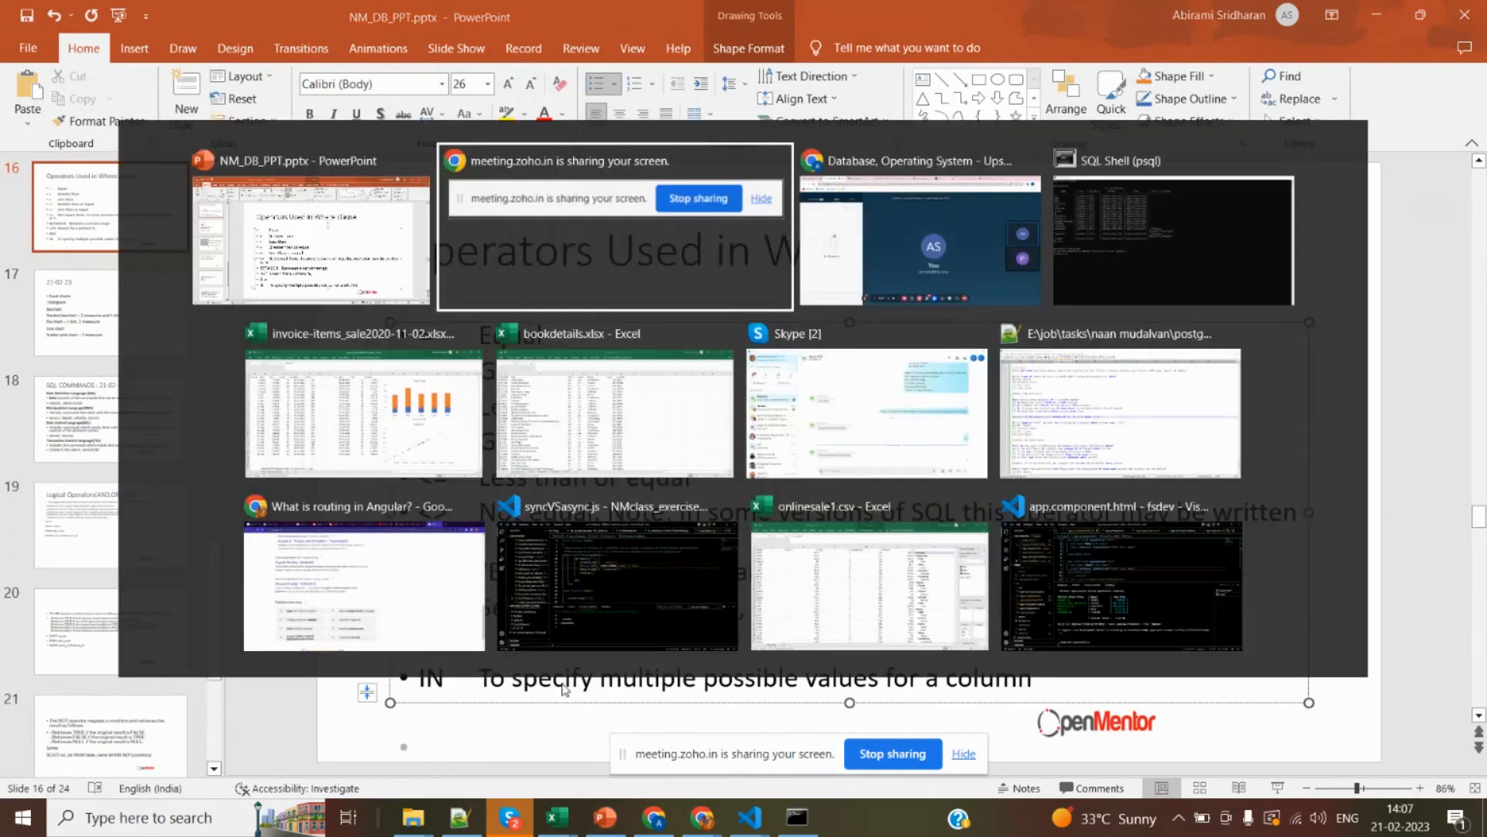
pyautogui.hotkey('alt', 'Tab')
pyautogui.hotkey('alt', 'Tab')
pyautogui.hotkey('alt', 'Tab')
pyautogui.hotkey('alt', 'Tab')
pyautogui.hotkey('alt', 'Tab')
pyautogui.hotkey('alt', 'Tab')
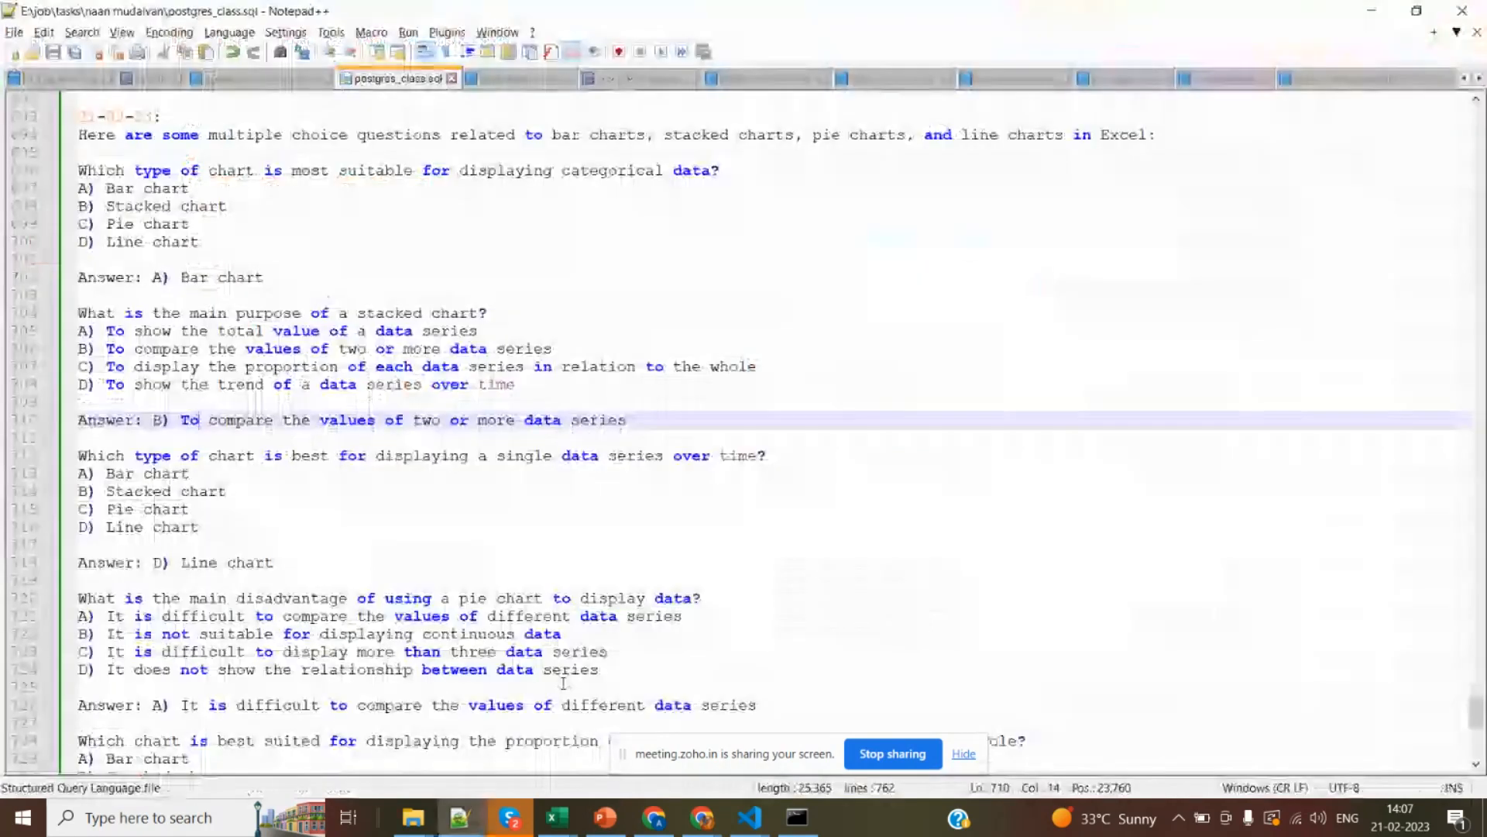
pyautogui.click(273, 580)
pyautogui.hotkey('ctrl', 'End')
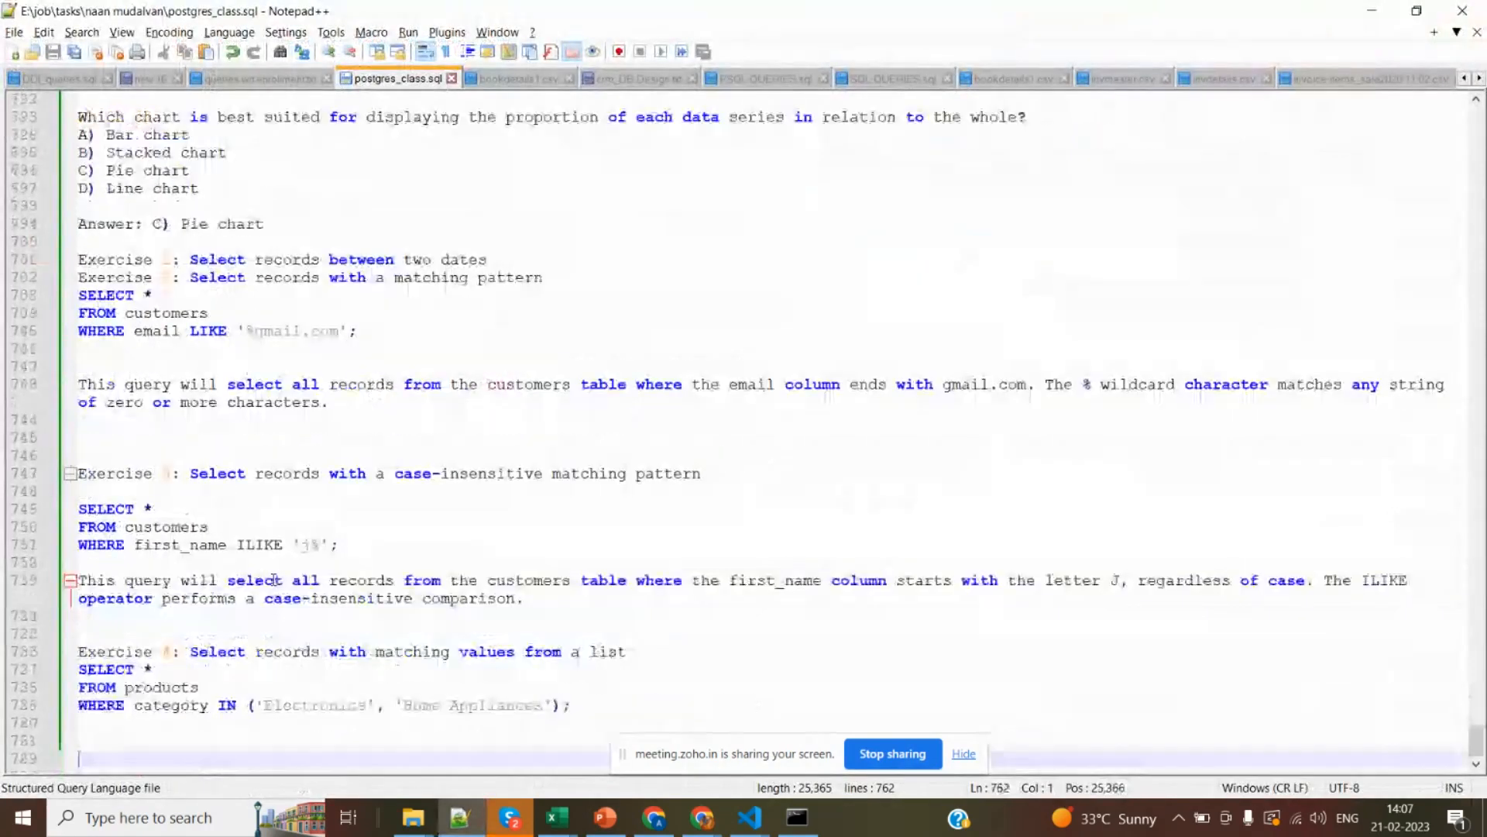
pyautogui.click(299, 422)
pyautogui.press('Up')
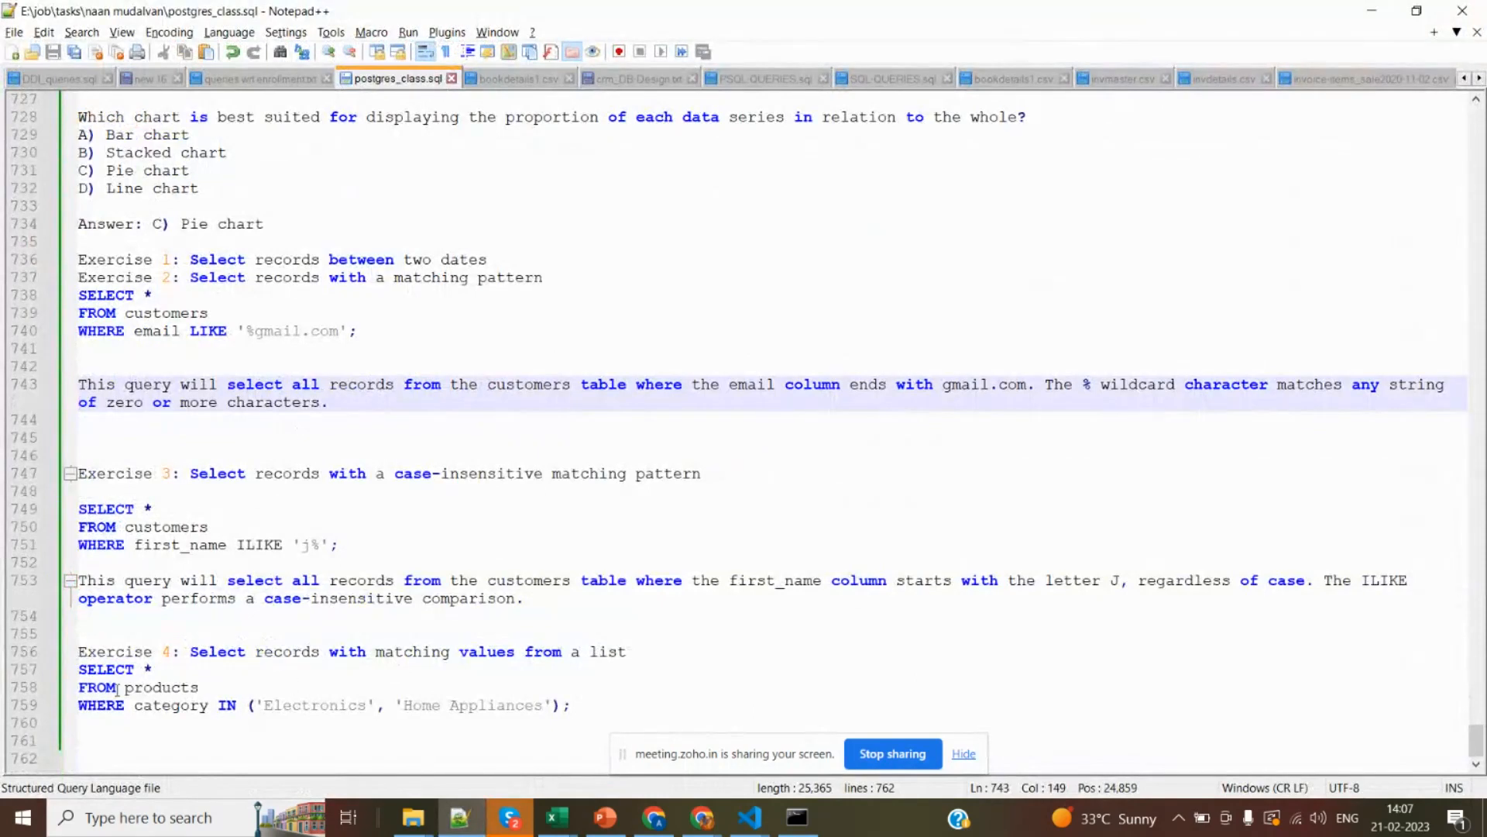
pyautogui.moveTo(77, 669); pyautogui.dragTo(142, 735)
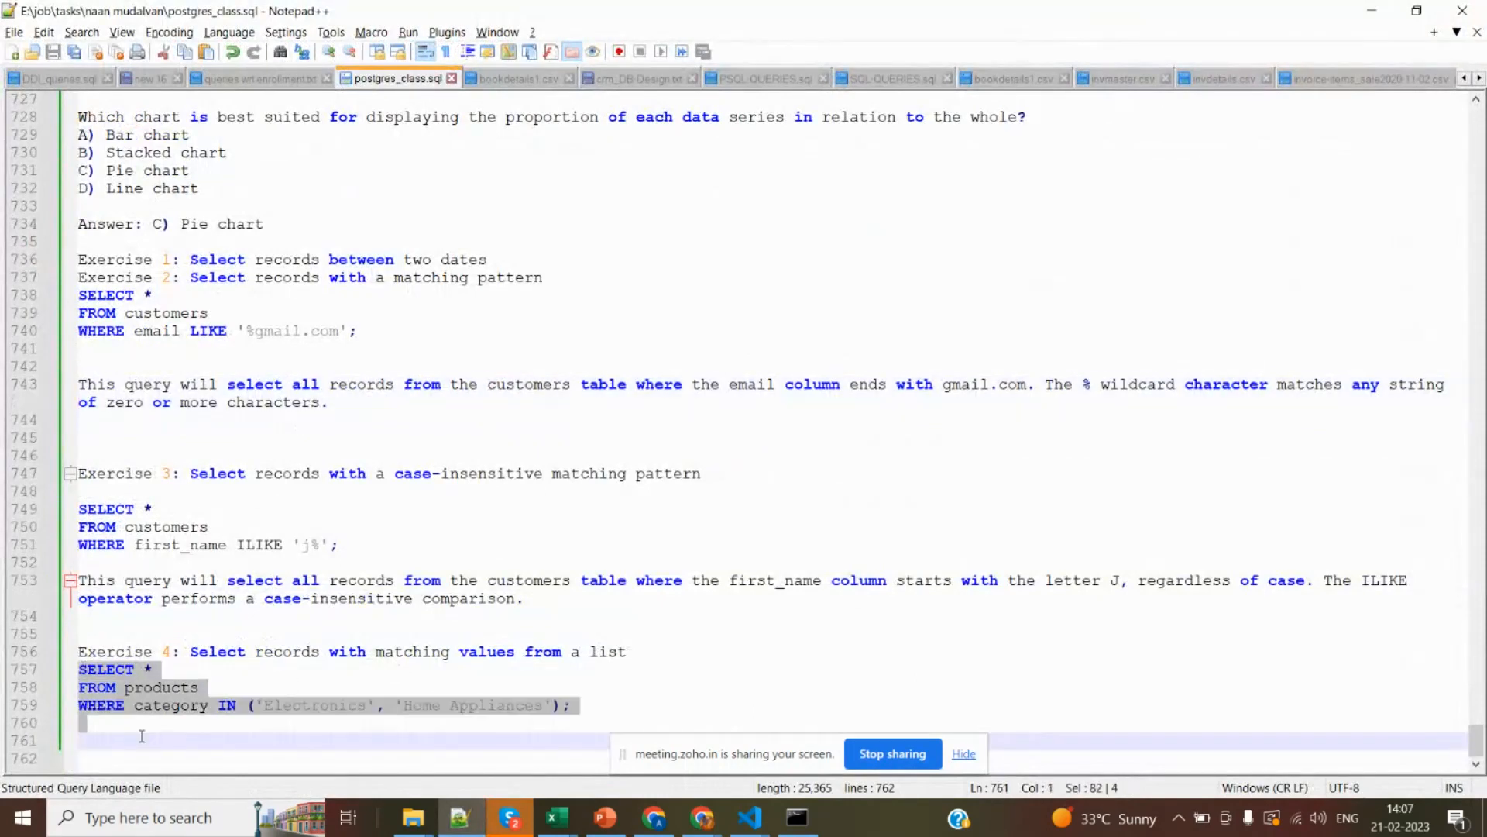
# Switch to SQL Shell and run select * from onlinesale limit 10;.
pyautogui.hotkey('alt', 'Tab')
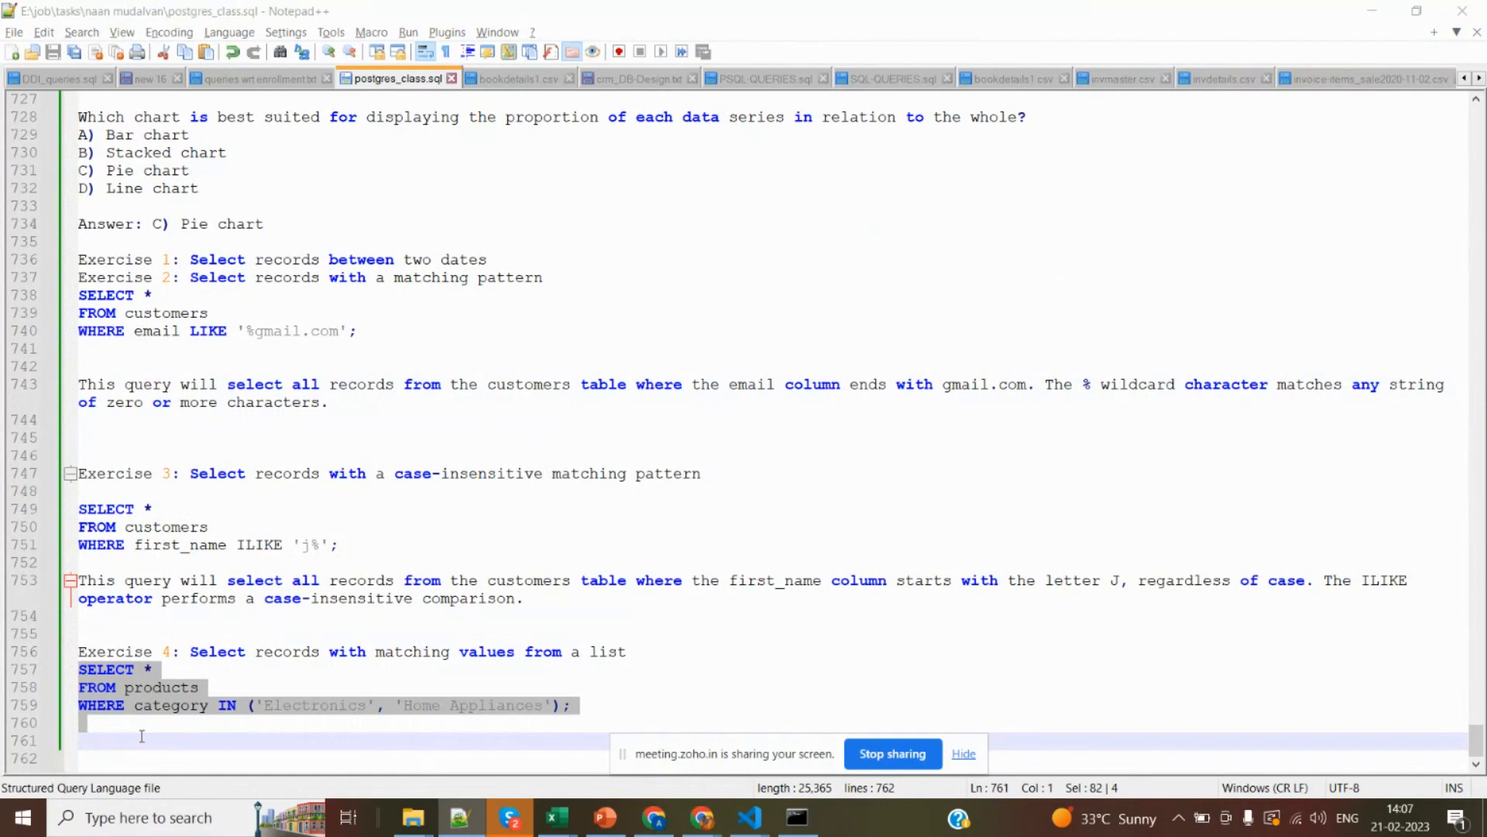
pyautogui.hotkey('alt', 'Tab')
pyautogui.hotkey('alt', 'Tab')
pyautogui.hotkey('alt', 'Tab')
pyautogui.hotkey('alt', 'Tab')
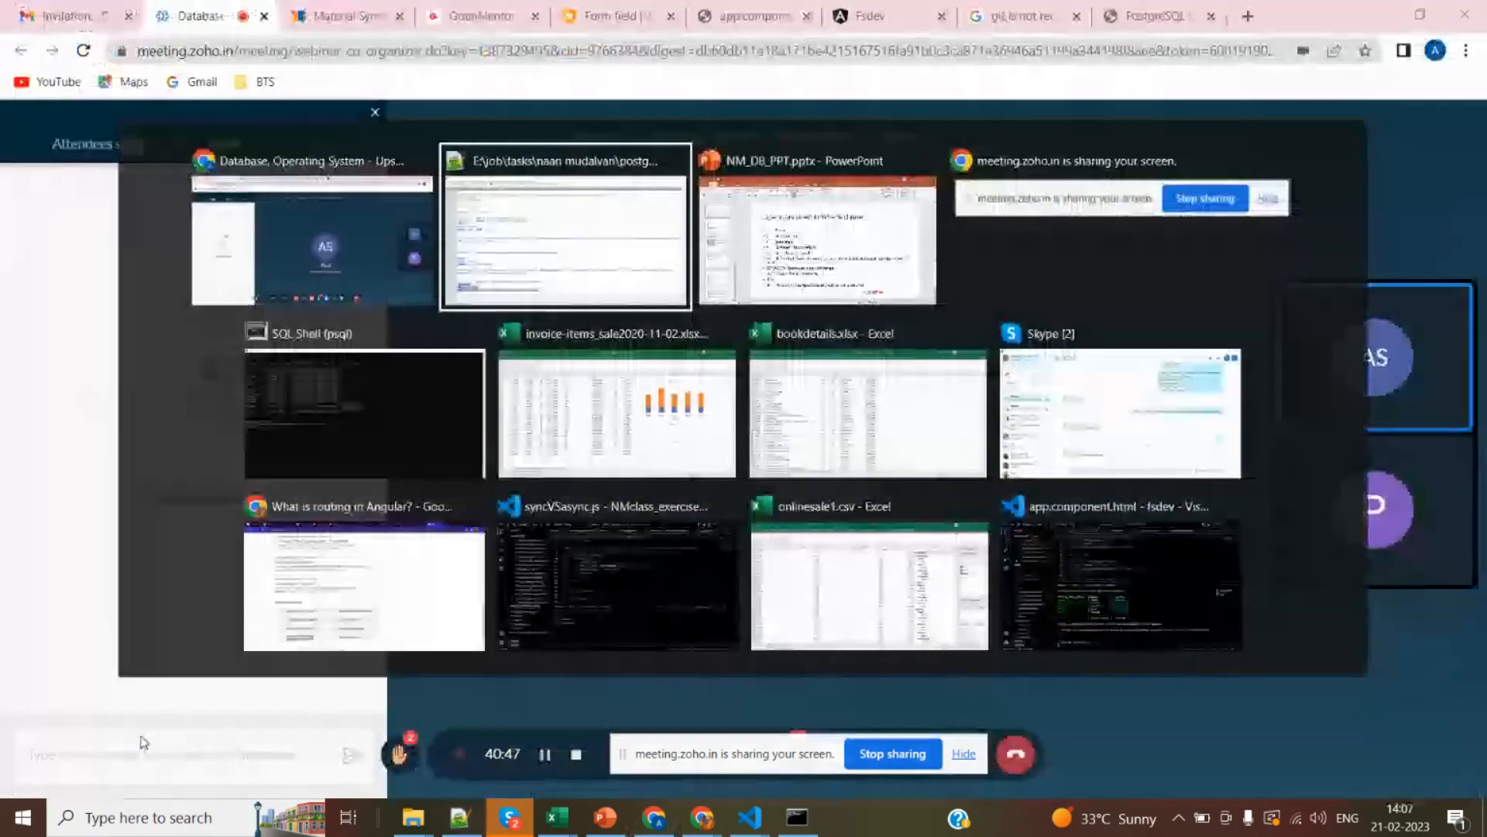
pyautogui.hotkey('alt', 'Tab')
pyautogui.hotkey('alt', 'Tab')
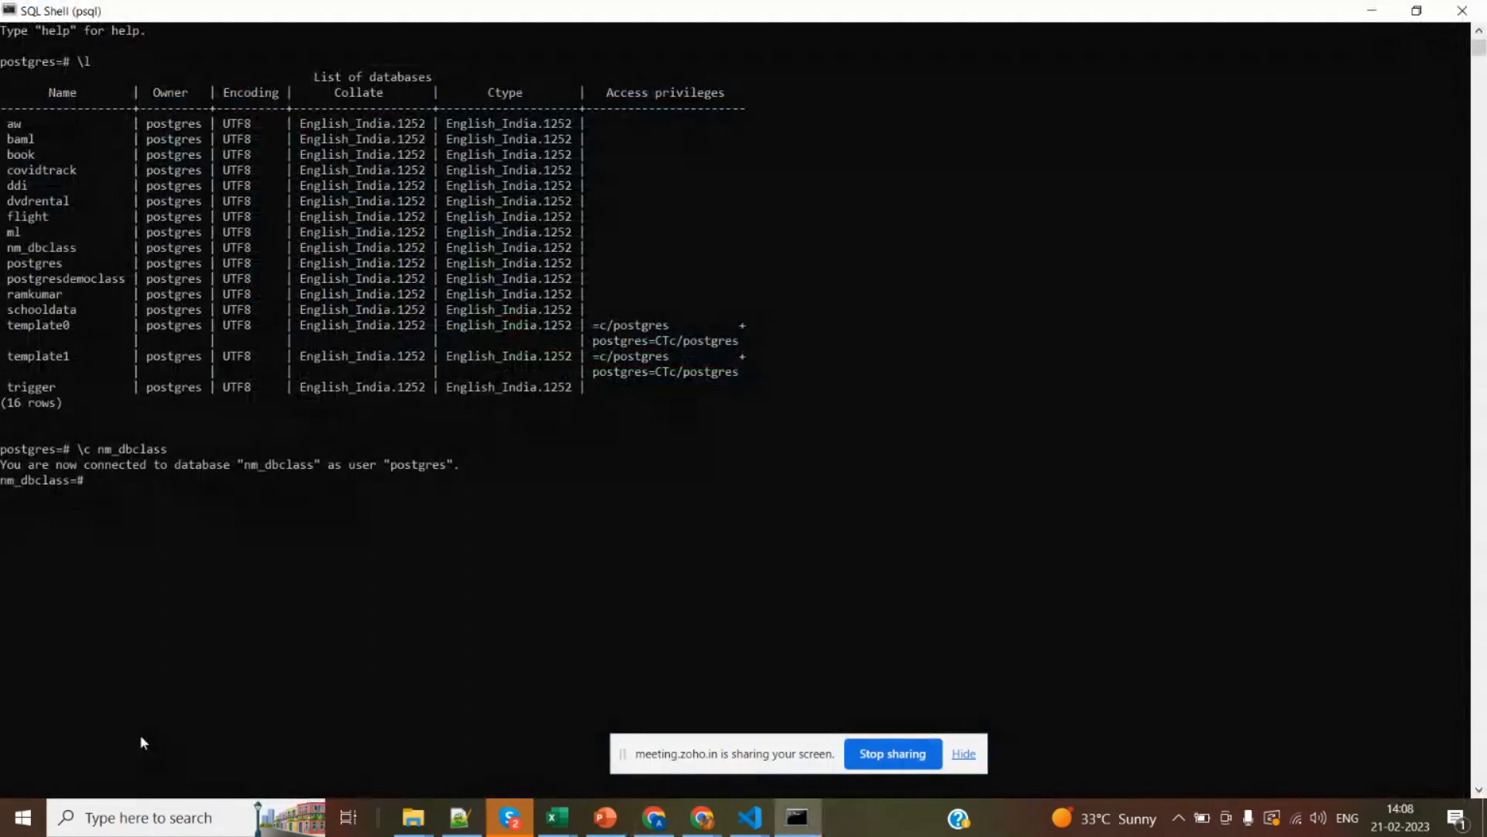
pyautogui.write('select * from onlinesale lim')
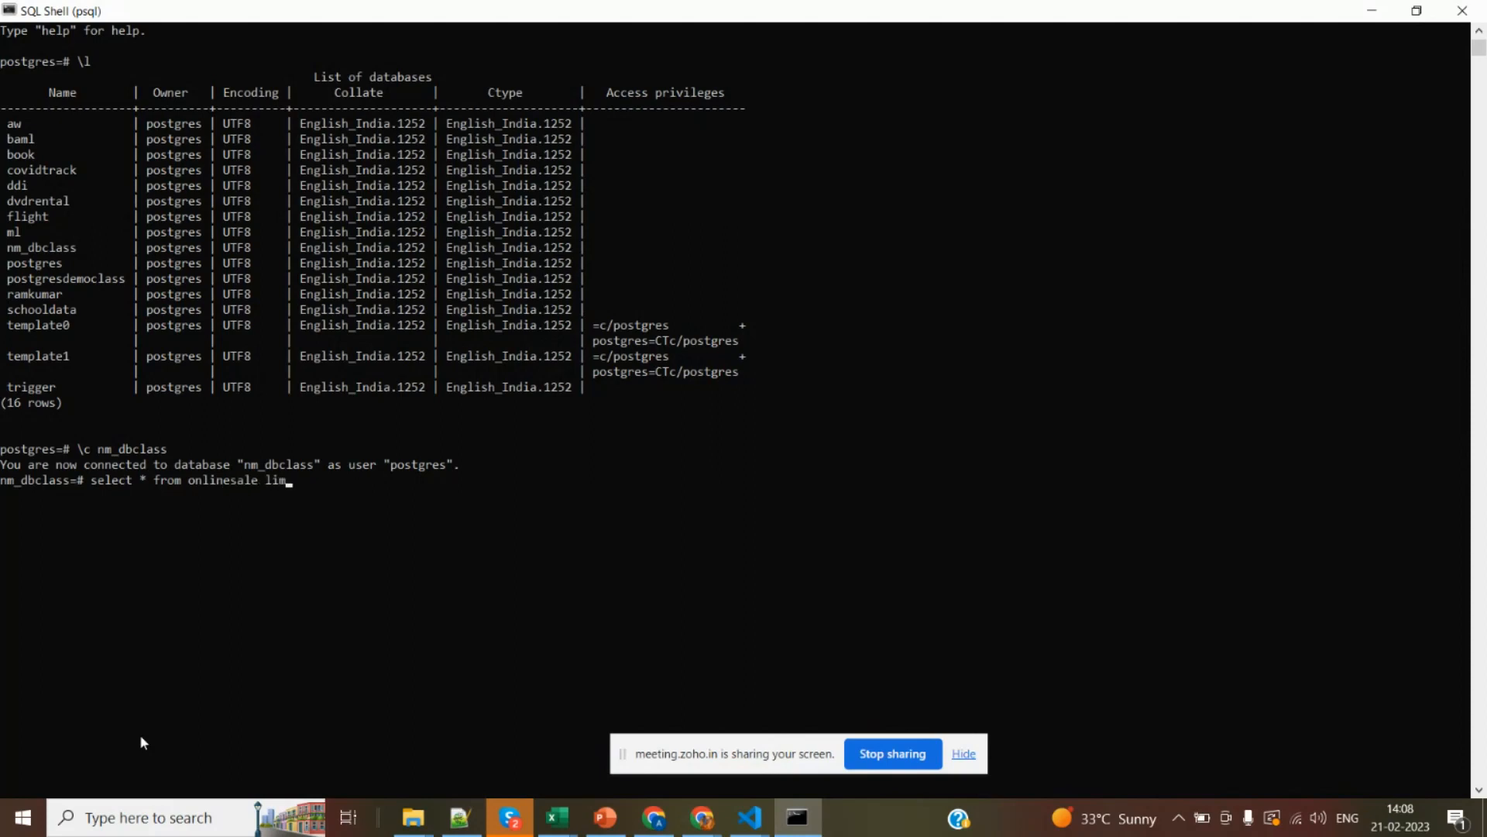
pyautogui.write('it 10;')
pyautogui.press('Return')
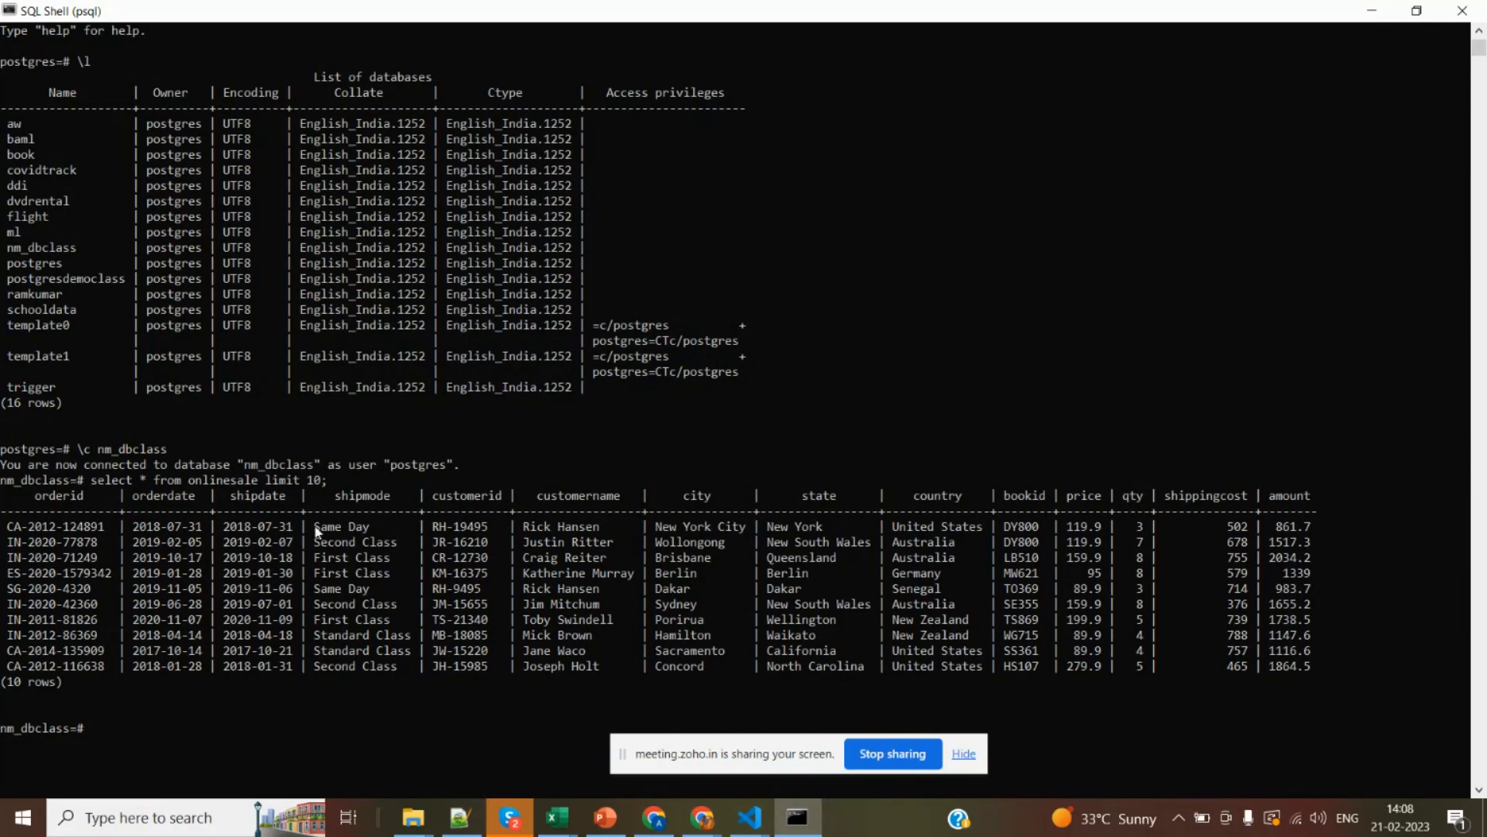
# Copy Second Class from the shipmode column and paste it over 'Electronics' in the Exercise 4 query in Notepad++.
pyautogui.moveTo(314, 527); pyautogui.dragTo(402, 550)
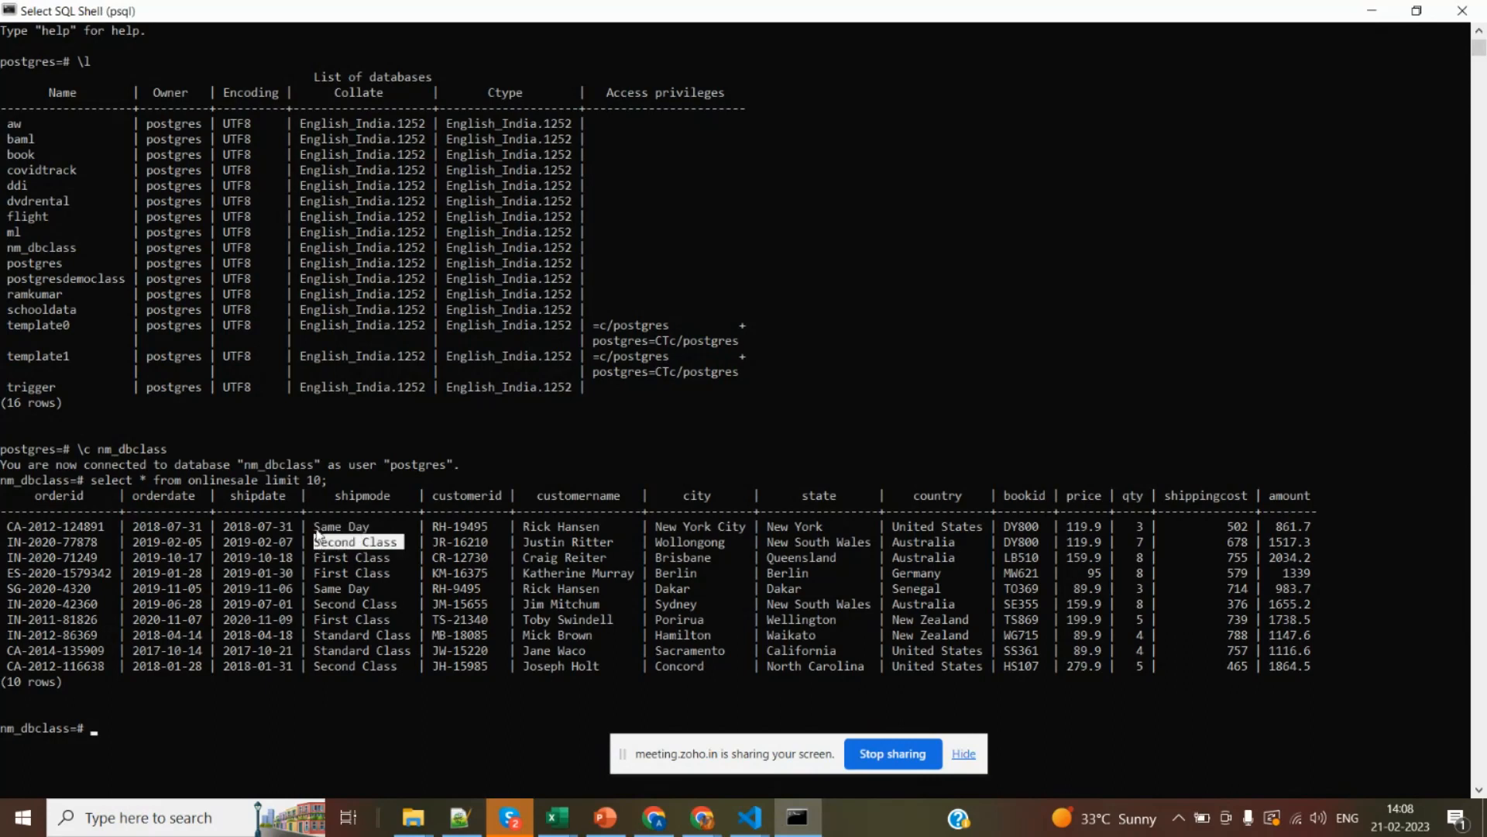
pyautogui.moveTo(314, 527); pyautogui.dragTo(397, 547)
pyautogui.doubleClick(363, 497)
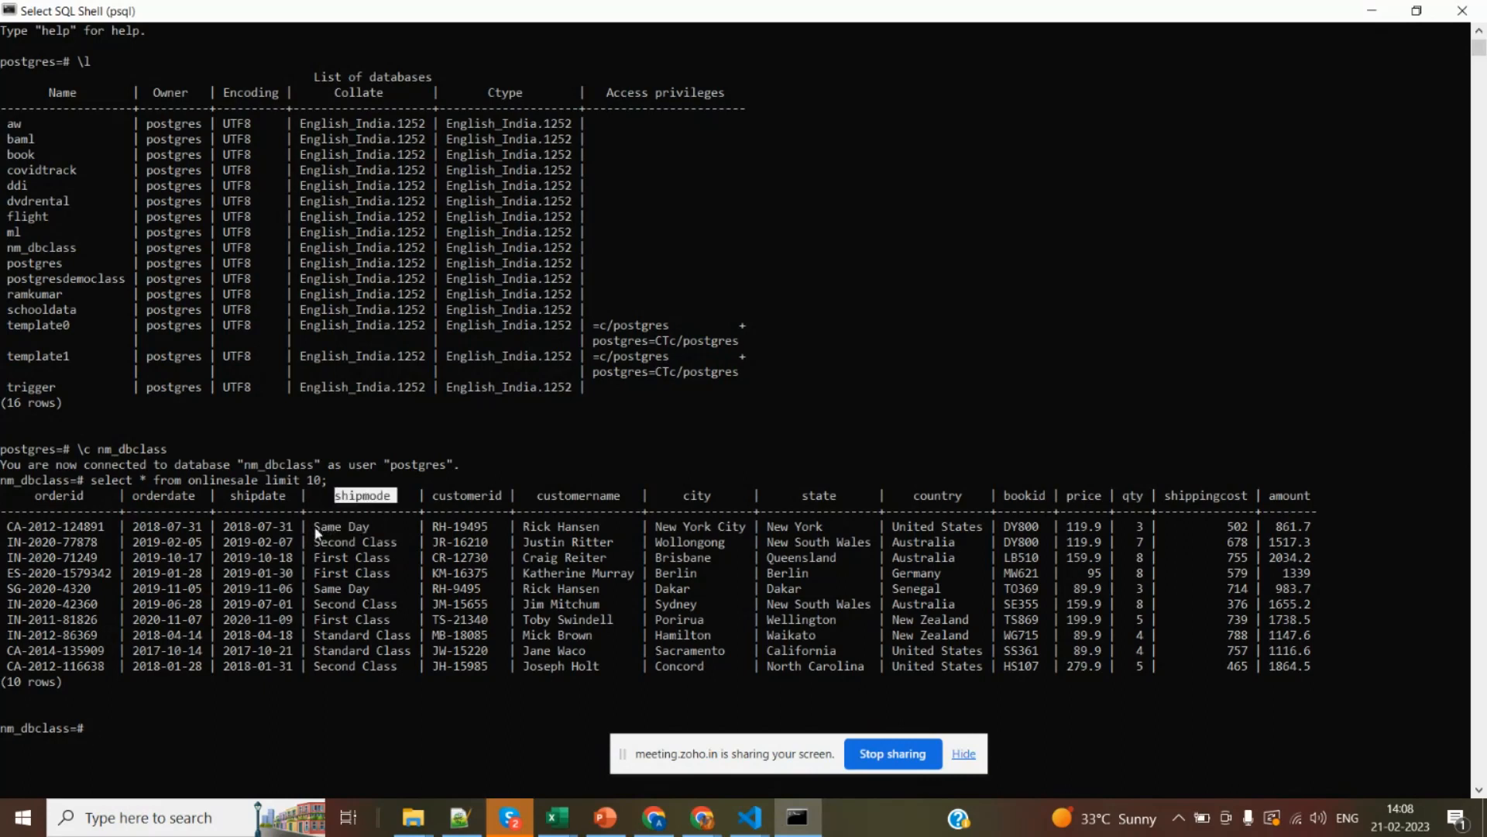
pyautogui.moveTo(316, 530)
pyautogui.mouseDown()
pyautogui.moveTo(390, 545)
pyautogui.moveTo(313, 547)
pyautogui.mouseUp()
pyautogui.rightClick(315, 547)
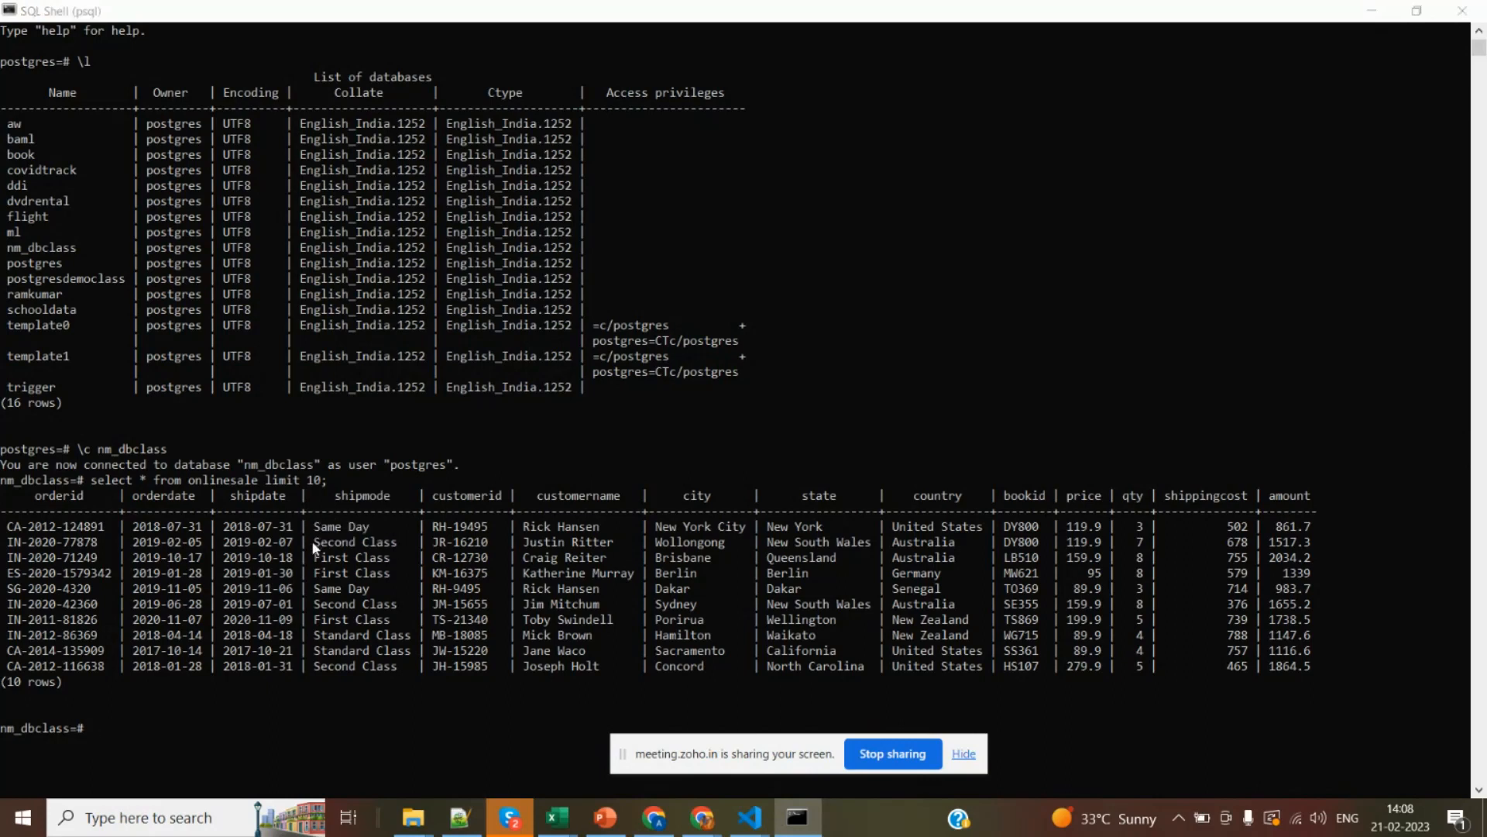
pyautogui.hotkey('alt', 'Tab')
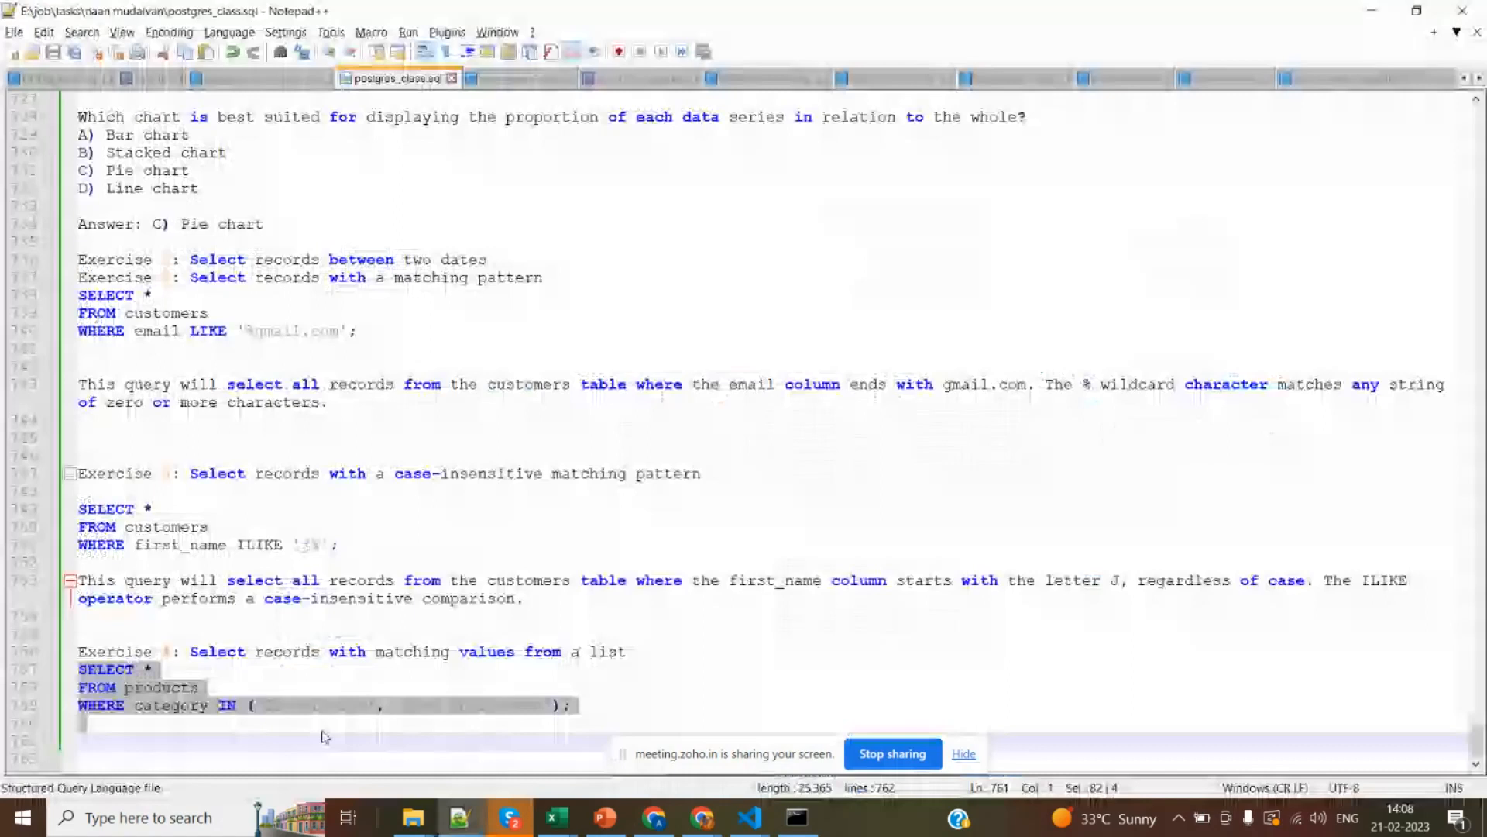
pyautogui.doubleClick(318, 709)
pyautogui.write('Second Class')
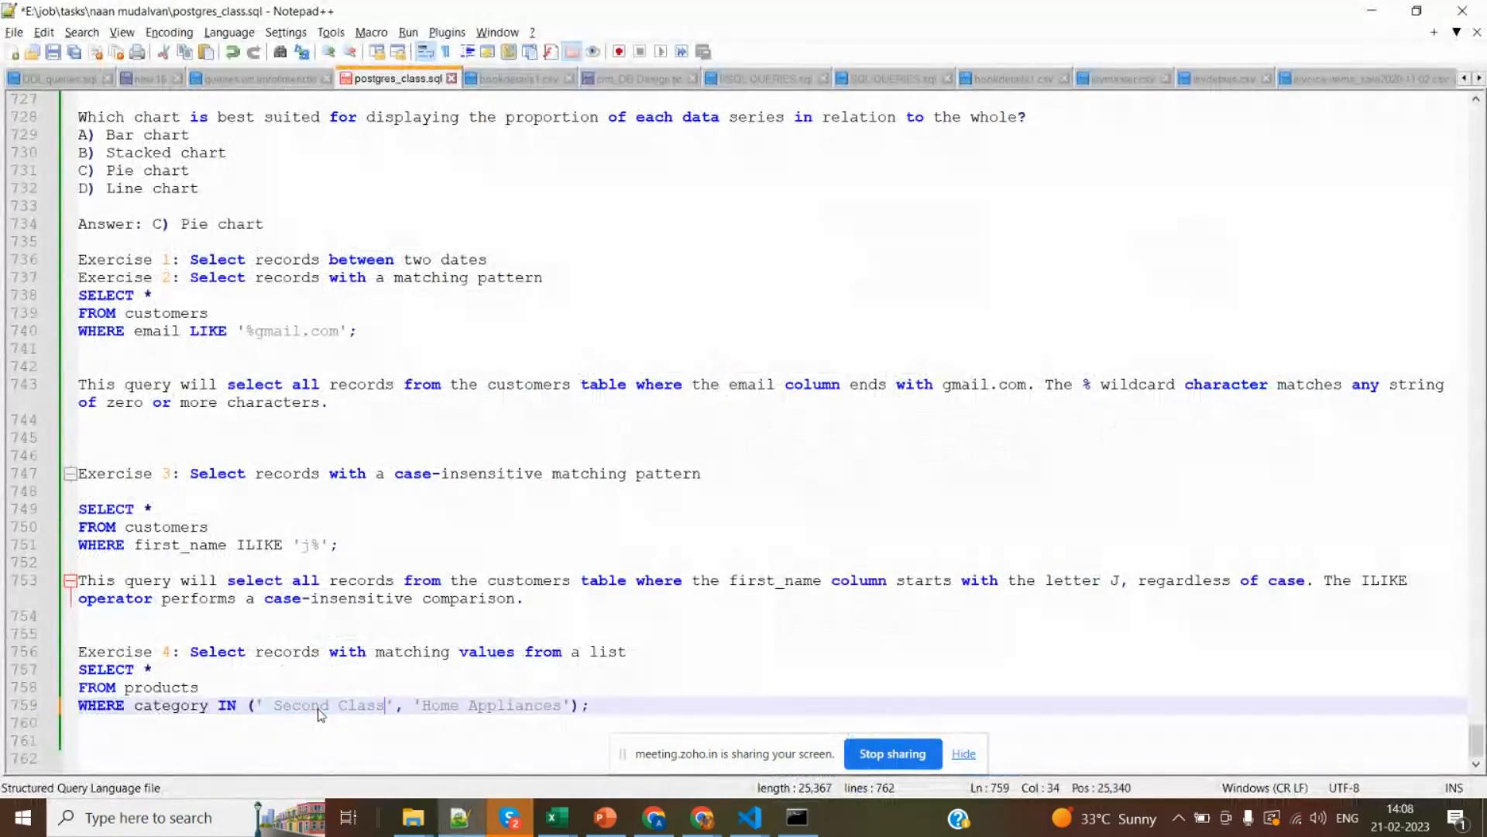
# Copy Same Day from the shipmode results in SQL Shell and paste it over 'Home Appliances' in the Exercise 4 query.
pyautogui.hotkey('alt', 'Tab')
pyautogui.moveTo(316, 526); pyautogui.dragTo(373, 527)
pyautogui.rightClick(378, 524)
pyautogui.hotkey('alt', 'Tab')
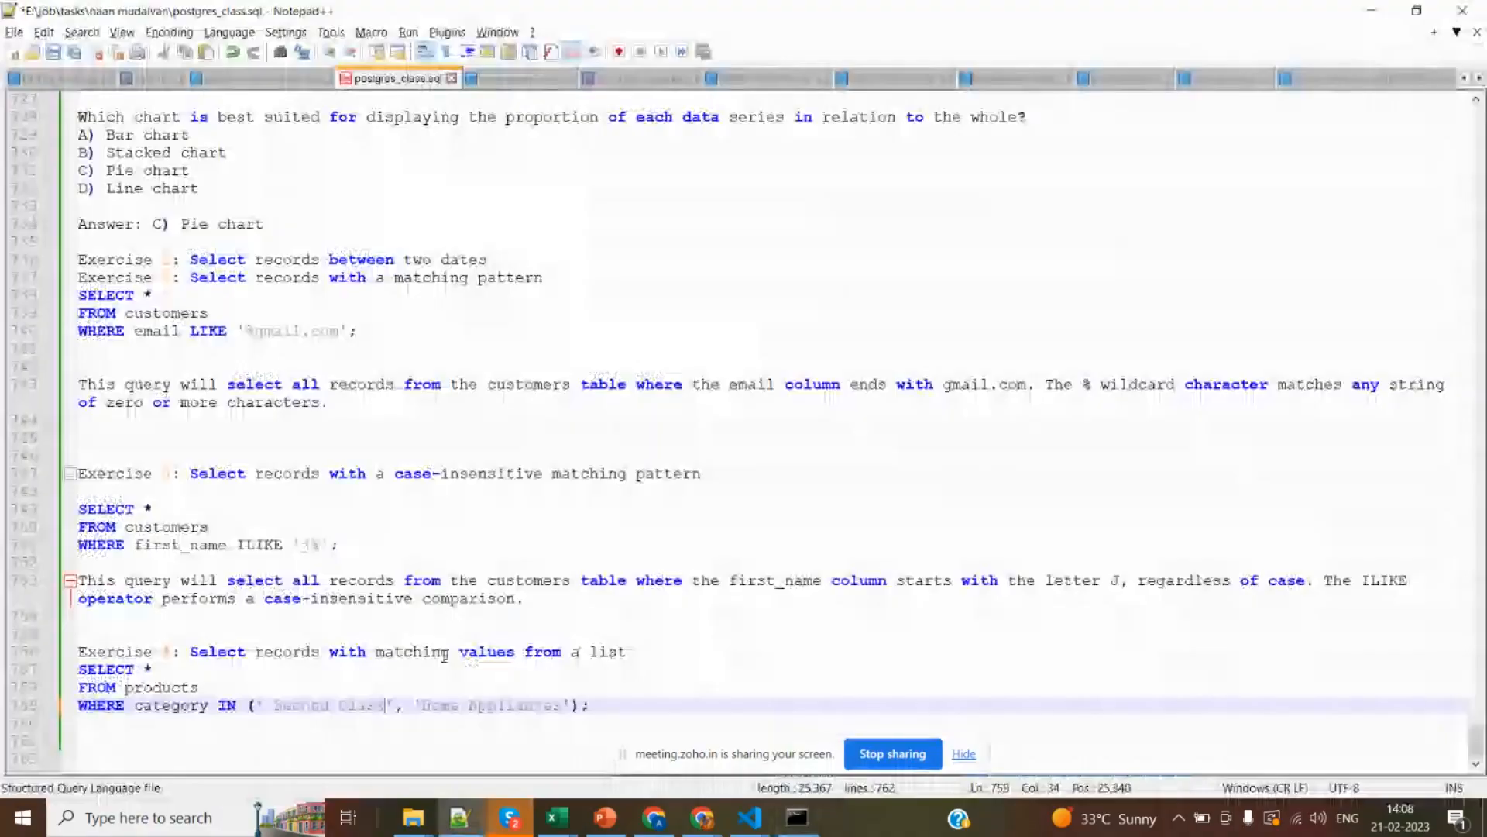
pyautogui.moveTo(423, 705); pyautogui.dragTo(564, 704)
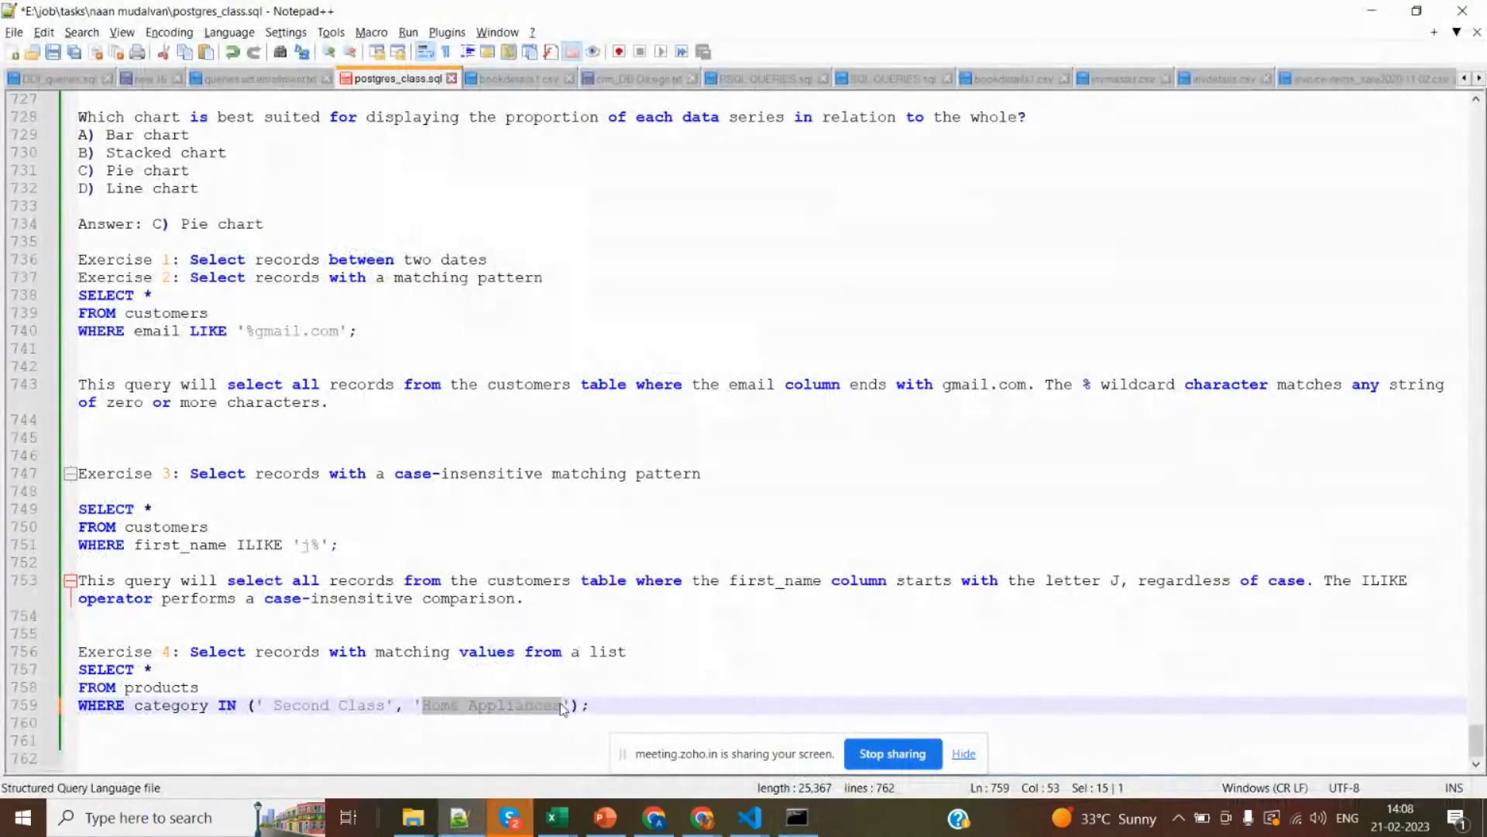
pyautogui.write('Same Day')
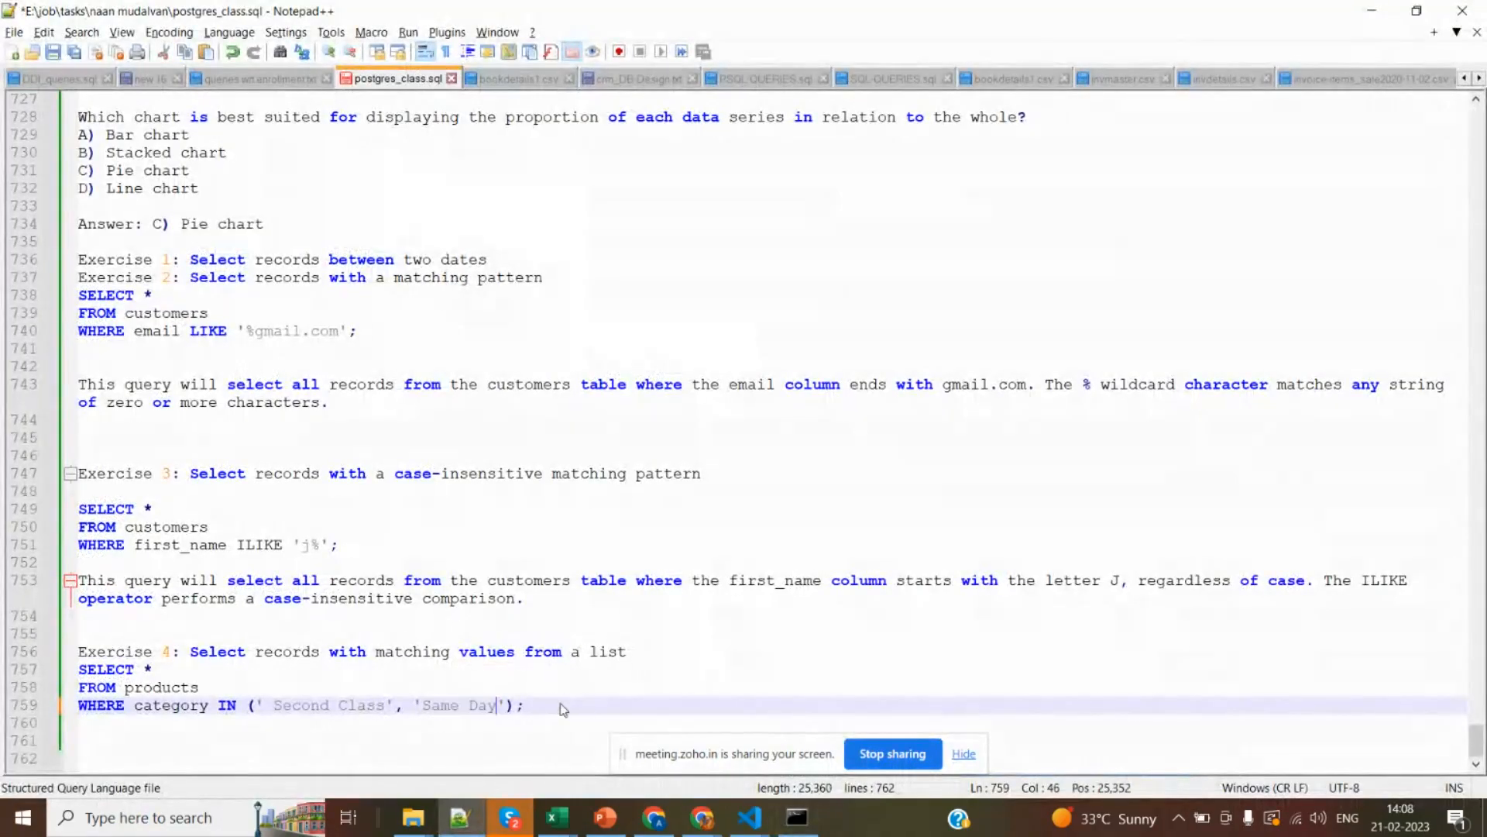
# Check the column names in SQL Shell and replace category with shipdate in the Exercise 4 query in Notepad++.
pyautogui.doubleClick(163, 705)
pyautogui.hotkey('alt', 'Tab')
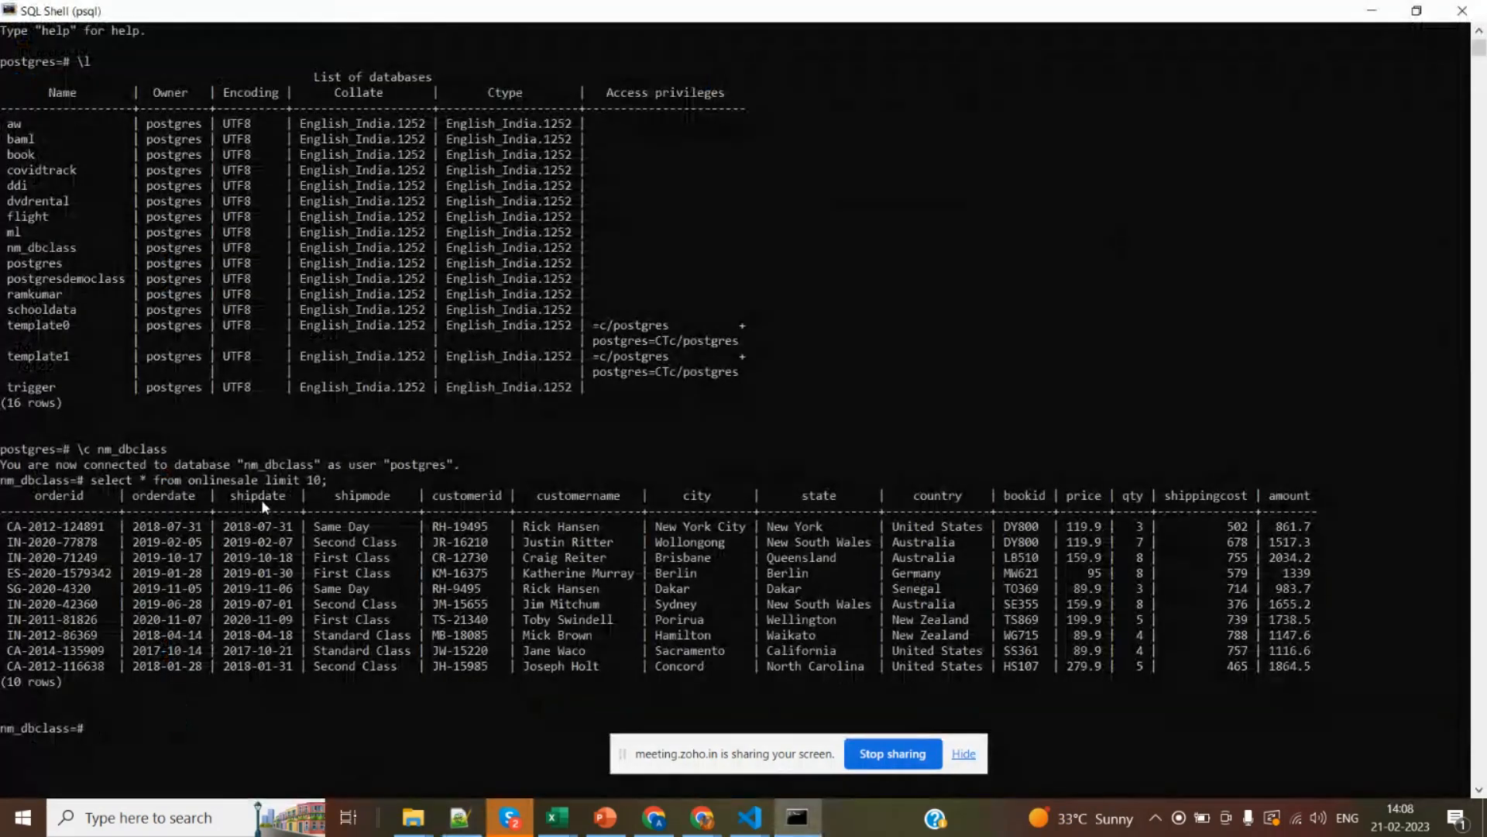
pyautogui.hotkey('alt', 'Tab')
pyautogui.write('shipmode')
# Copy the table name onlinesale from SQL Shell and paste it over products in the Exercise 4 query in Notepad++.
pyautogui.hotkey('alt', 'Tab')
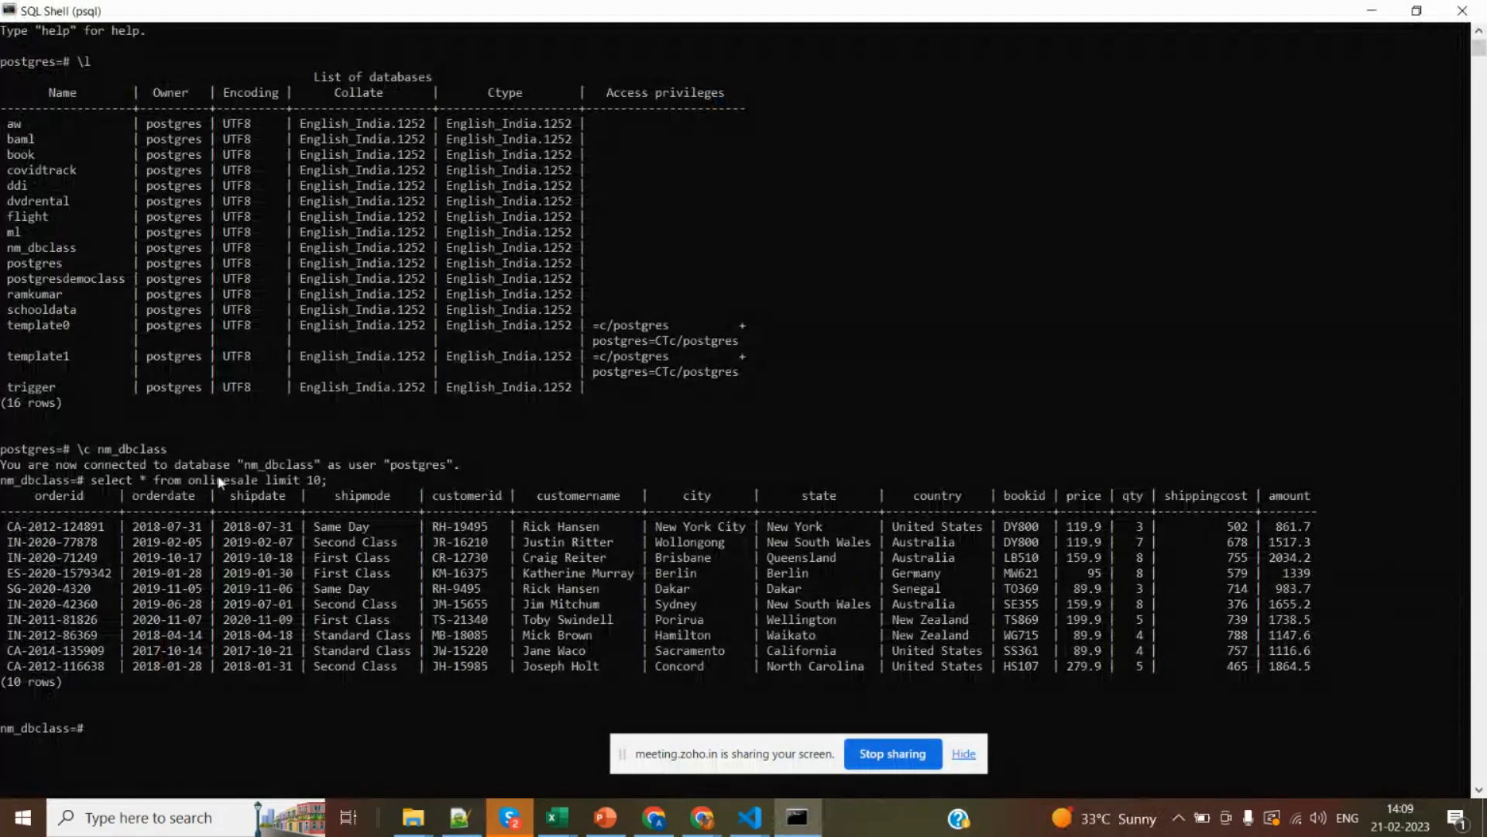
pyautogui.hotkey('alt', 'Tab')
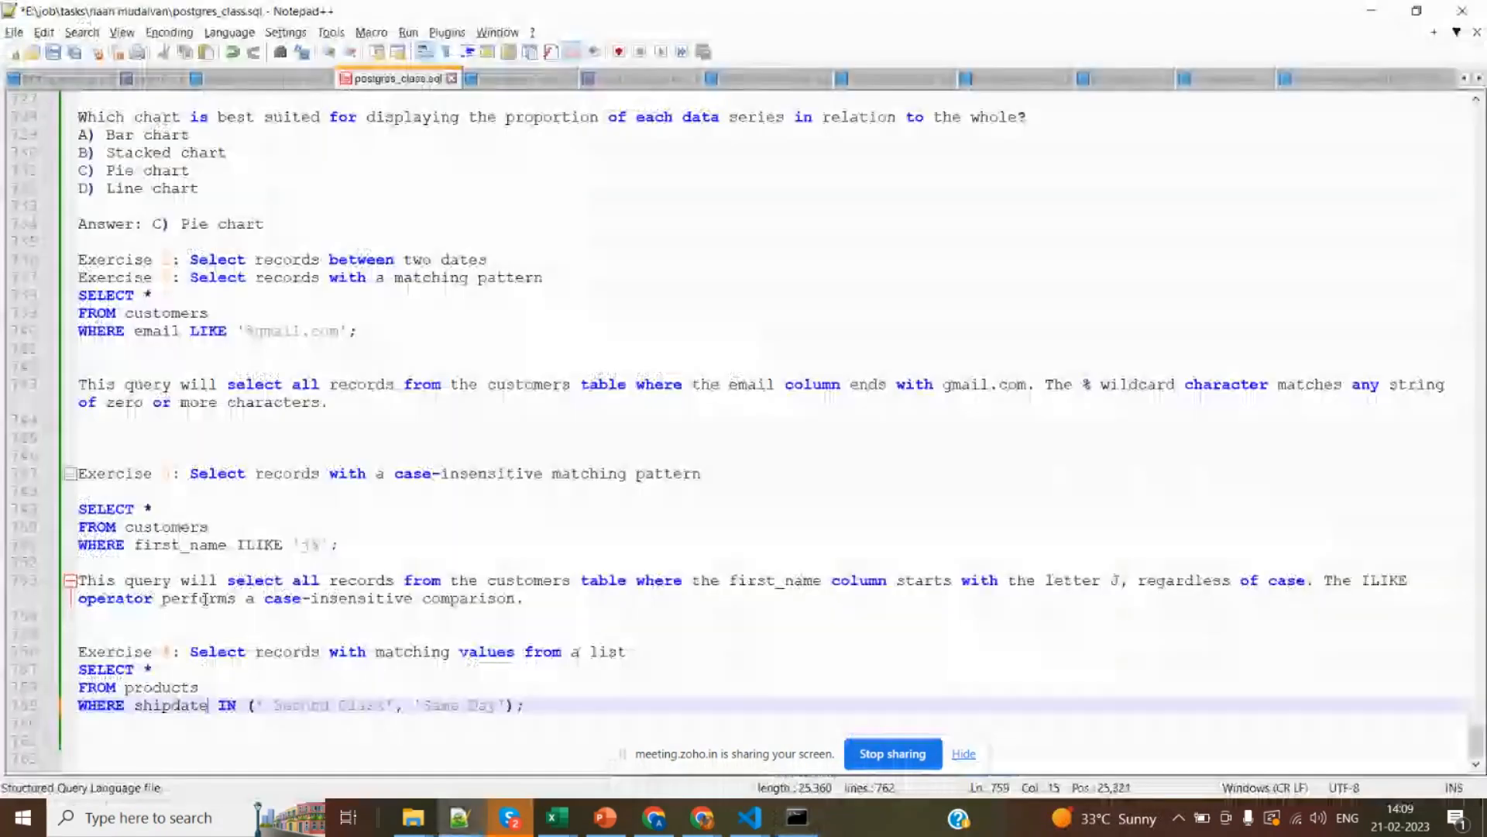
pyautogui.doubleClick(160, 688)
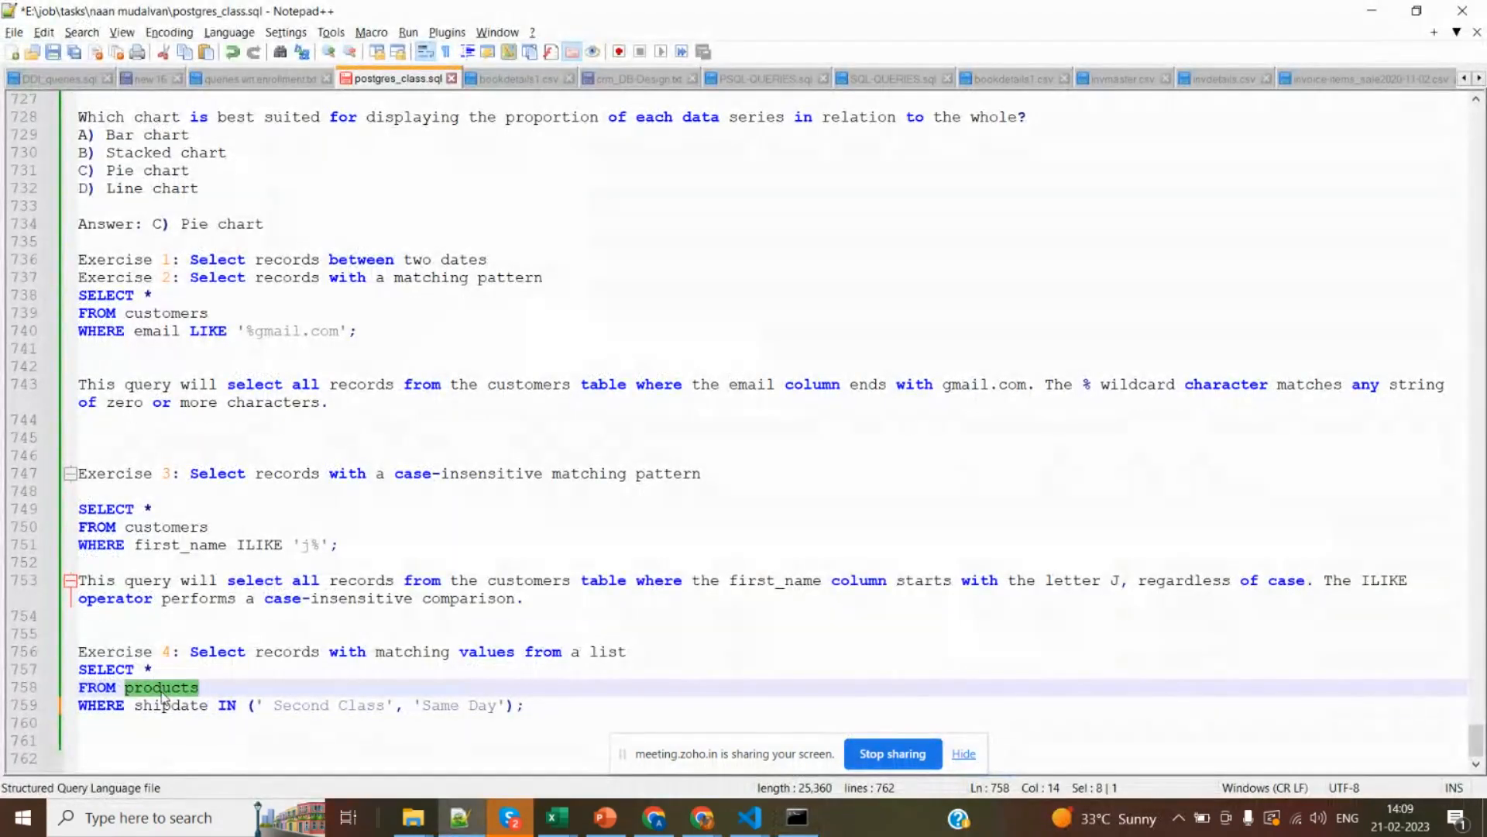
pyautogui.hotkey('alt', 'Tab')
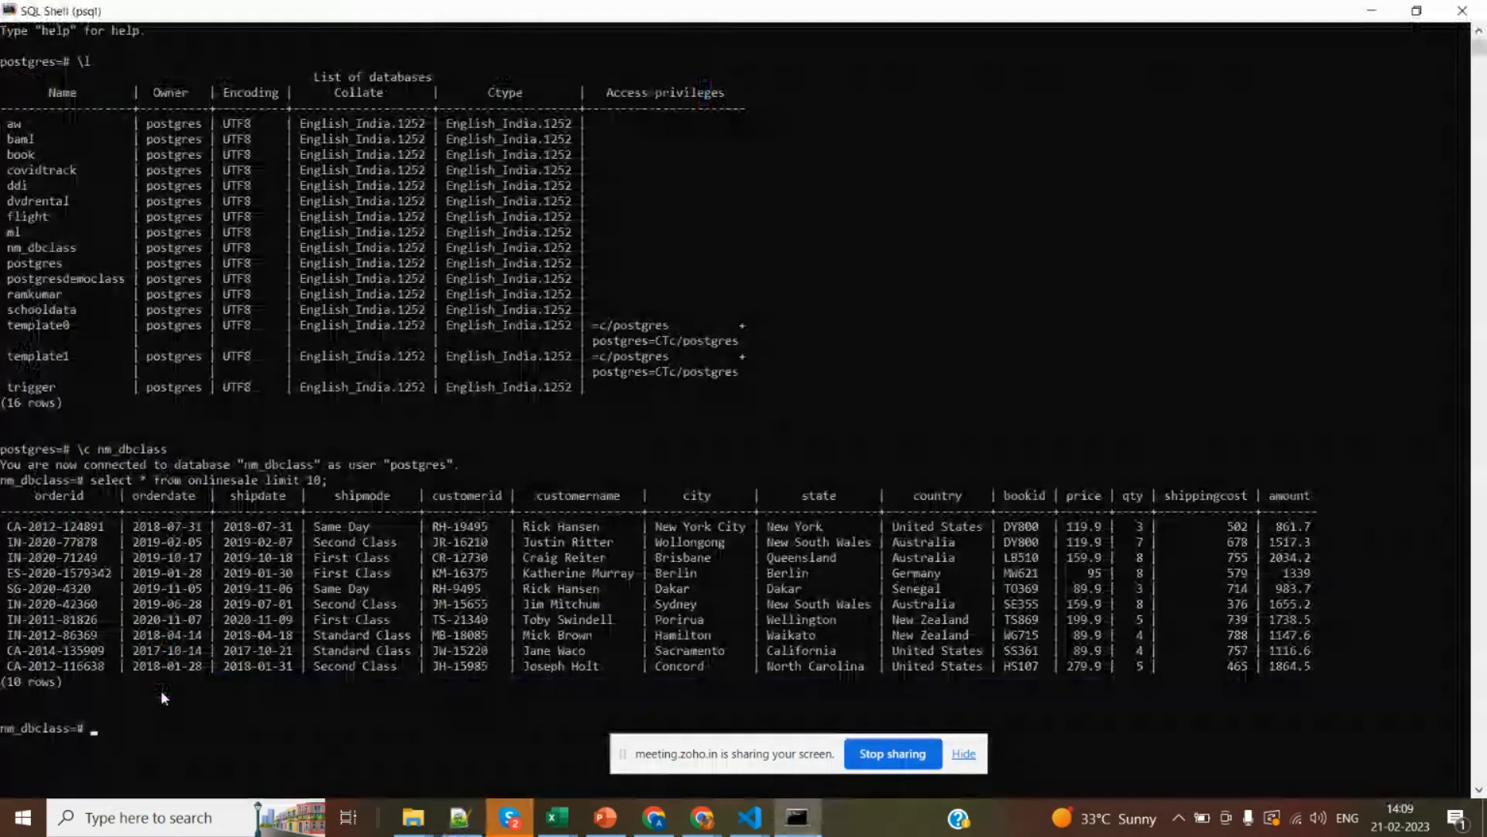
pyautogui.doubleClick(240, 481)
pyautogui.hotkey('ctrl', 'c')
pyautogui.hotkey('alt', 'Tab')
pyautogui.hotkey('ctrl', 'v')
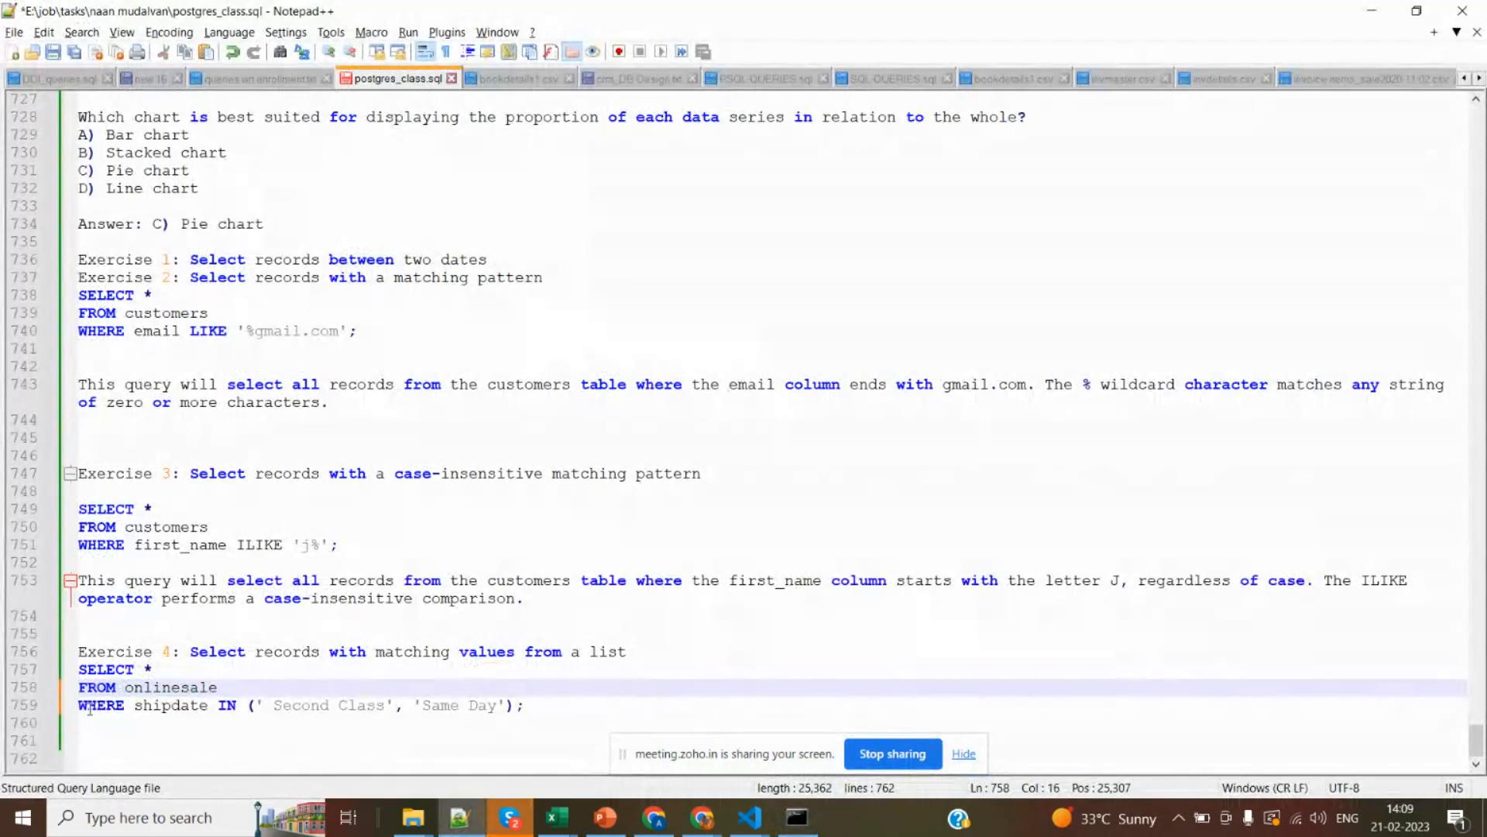
# Copy the Exercise 4 query and try to run it in SQL Shell with the shipdate IN (' Second Class', 'Same Day') filter.
pyautogui.moveTo(79, 669); pyautogui.dragTo(107, 740)
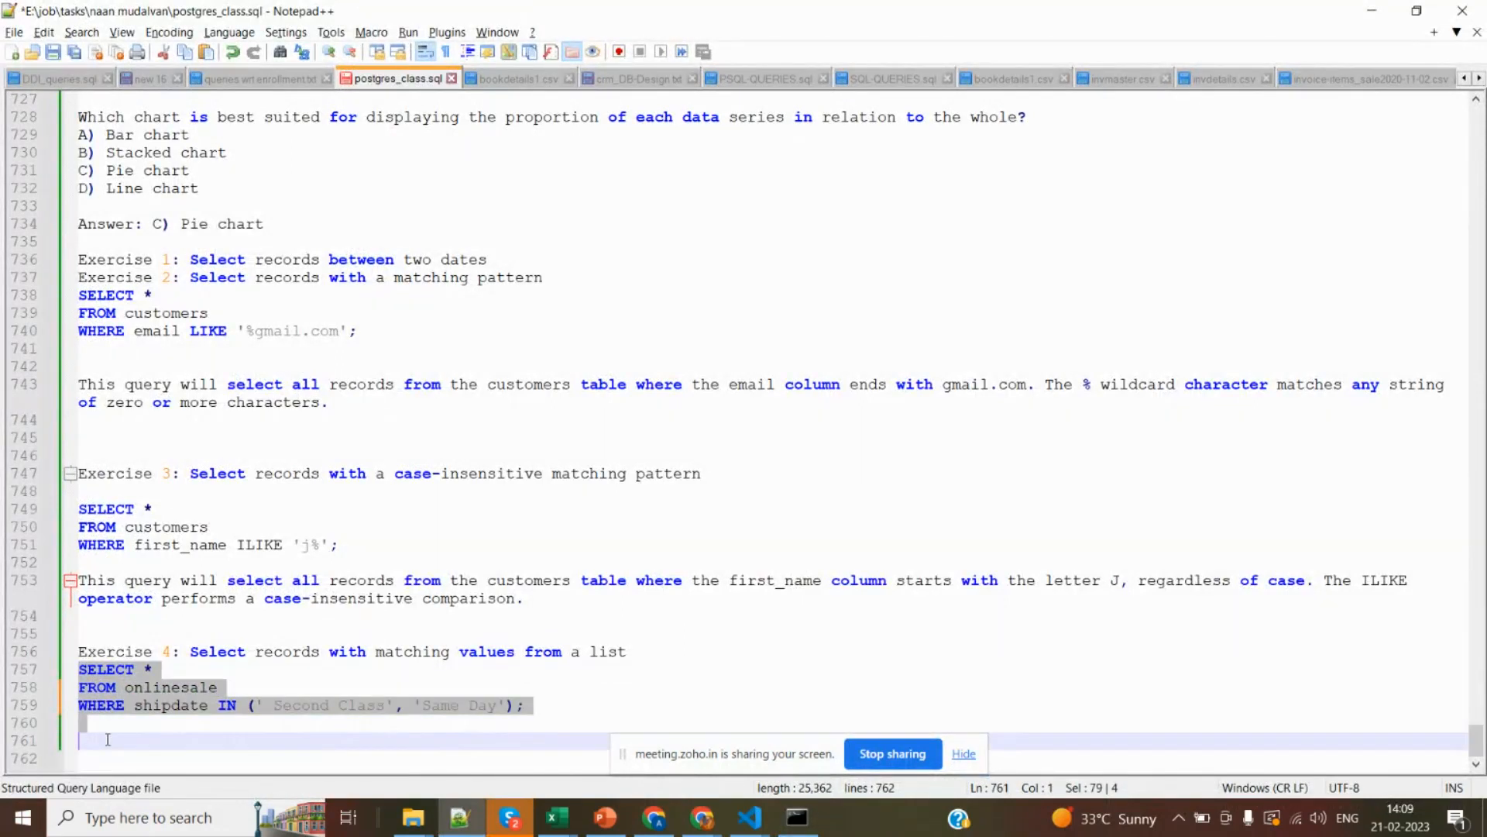
pyautogui.hotkey('ctrl', 'c')
pyautogui.hotkey('alt', 'Tab')
pyautogui.hotkey('ctrl', 'v')
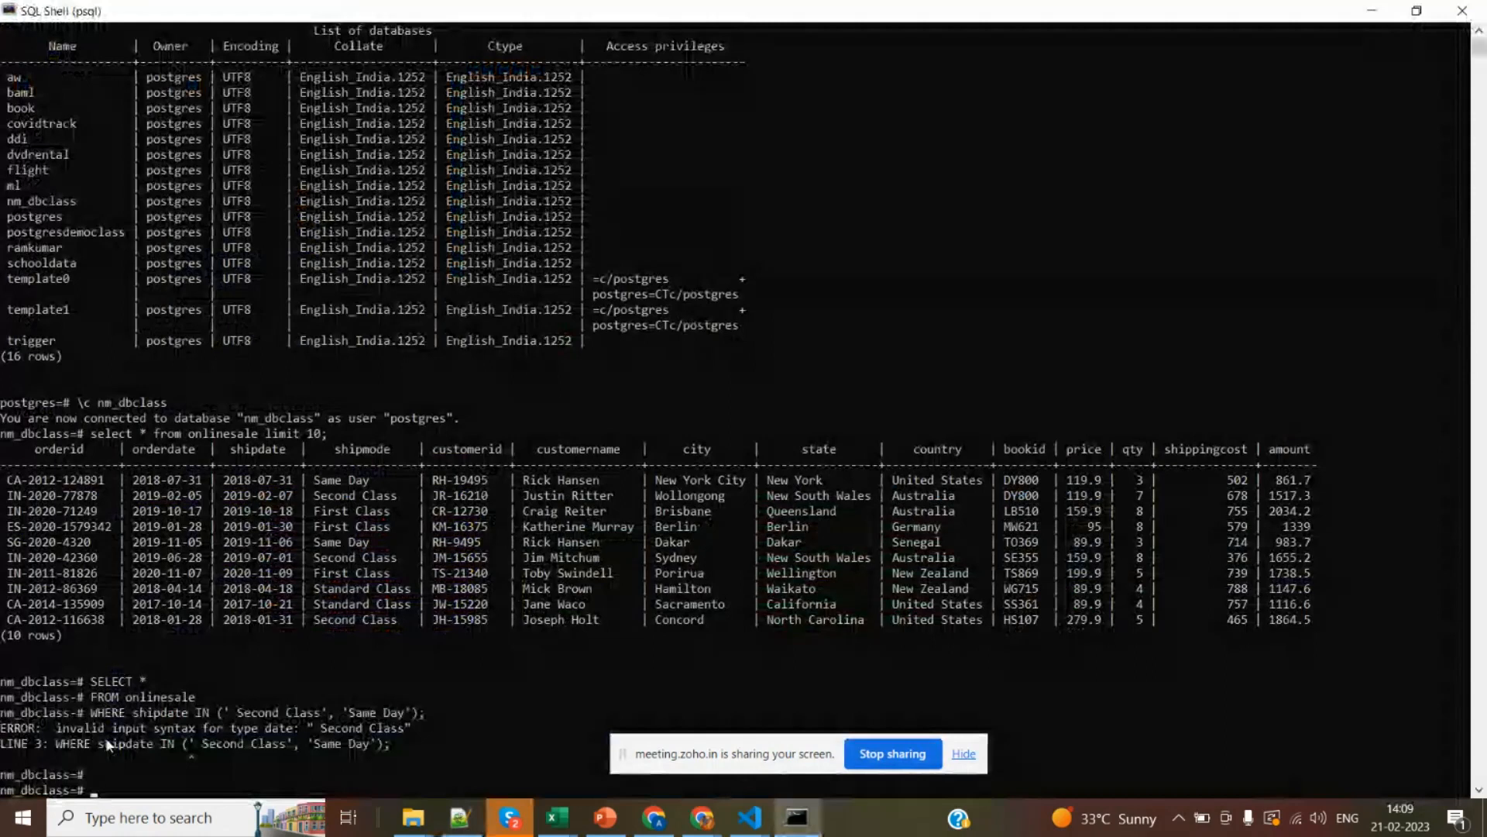
pyautogui.press('Up')
pyautogui.press('BackSpace')
pyautogui.press('BackSpace')
pyautogui.press('BackSpace')
pyautogui.press('BackSpace')
pyautogui.press('BackSpace')
pyautogui.press('BackSpace')
pyautogui.press('BackSpace')
pyautogui.press('BackSpace')
pyautogui.press('BackSpace')
pyautogui.press('BackSpace')
pyautogui.press('BackSpace')
pyautogui.press('BackSpace')
pyautogui.press('BackSpace')
pyautogui.press('BackSpace')
pyautogui.press('BackSpace')
pyautogui.press('BackSpace')
pyautogui.press('BackSpace')
pyautogui.press('BackSpace')
pyautogui.press('BackSpace')
pyautogui.press('BackSpace')
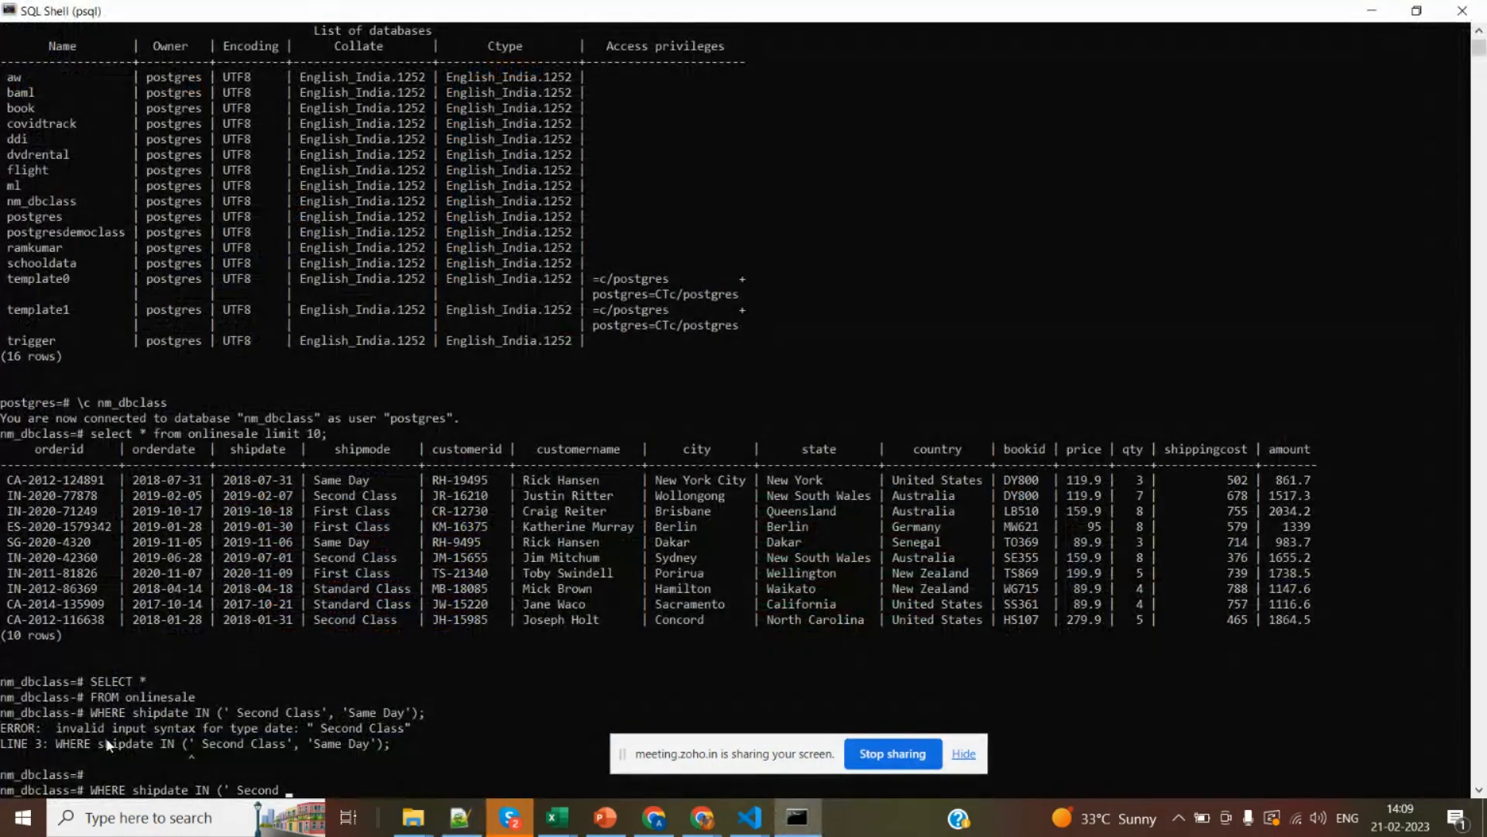
# Remove the leading space before Second Class in the Exercise 4 query in Notepad++ and run the query again in SQL Shell.
pyautogui.hotkey('alt', 'Tab')
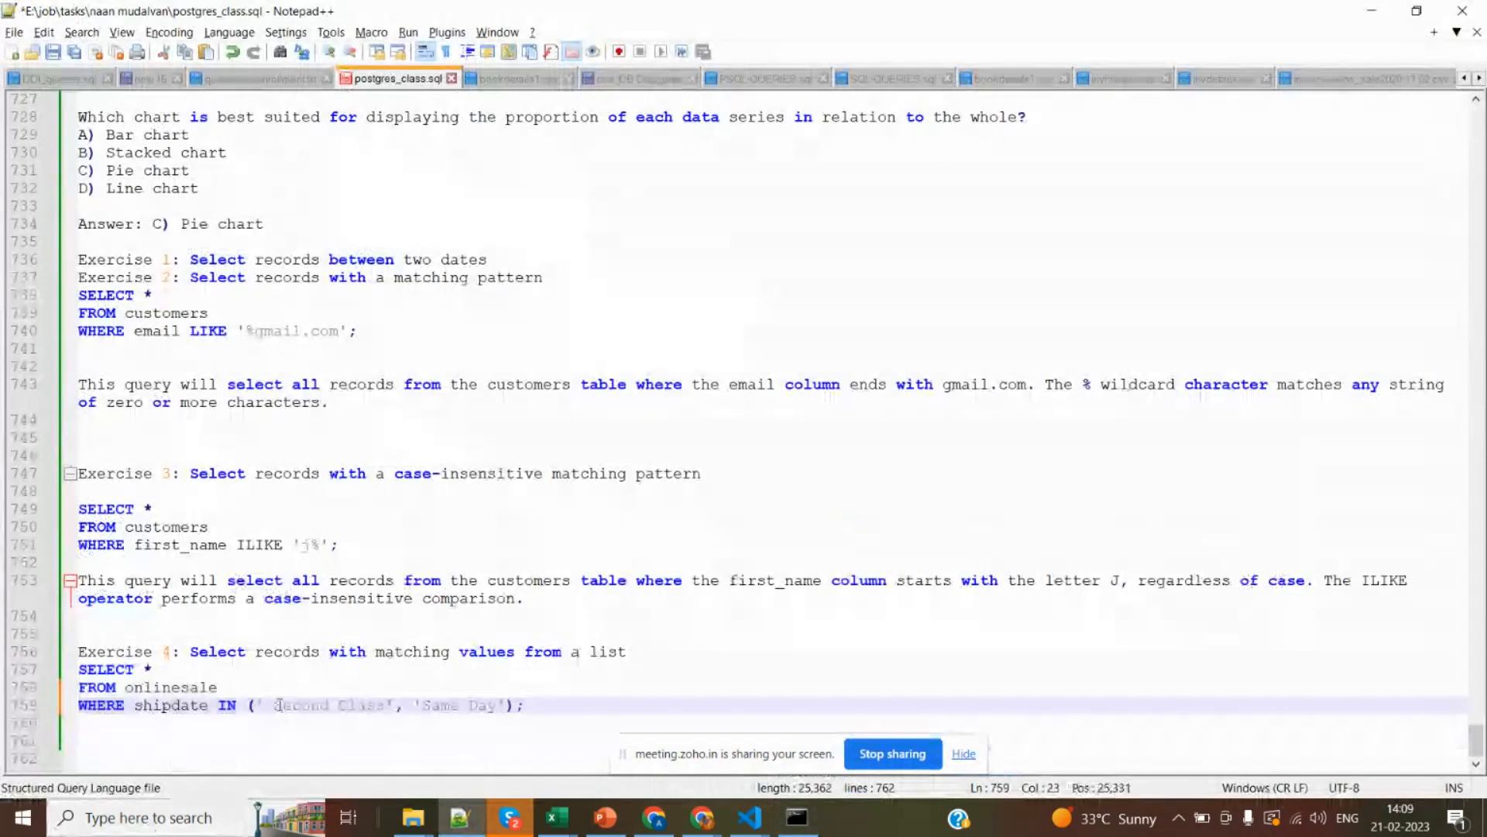
pyautogui.click(278, 704)
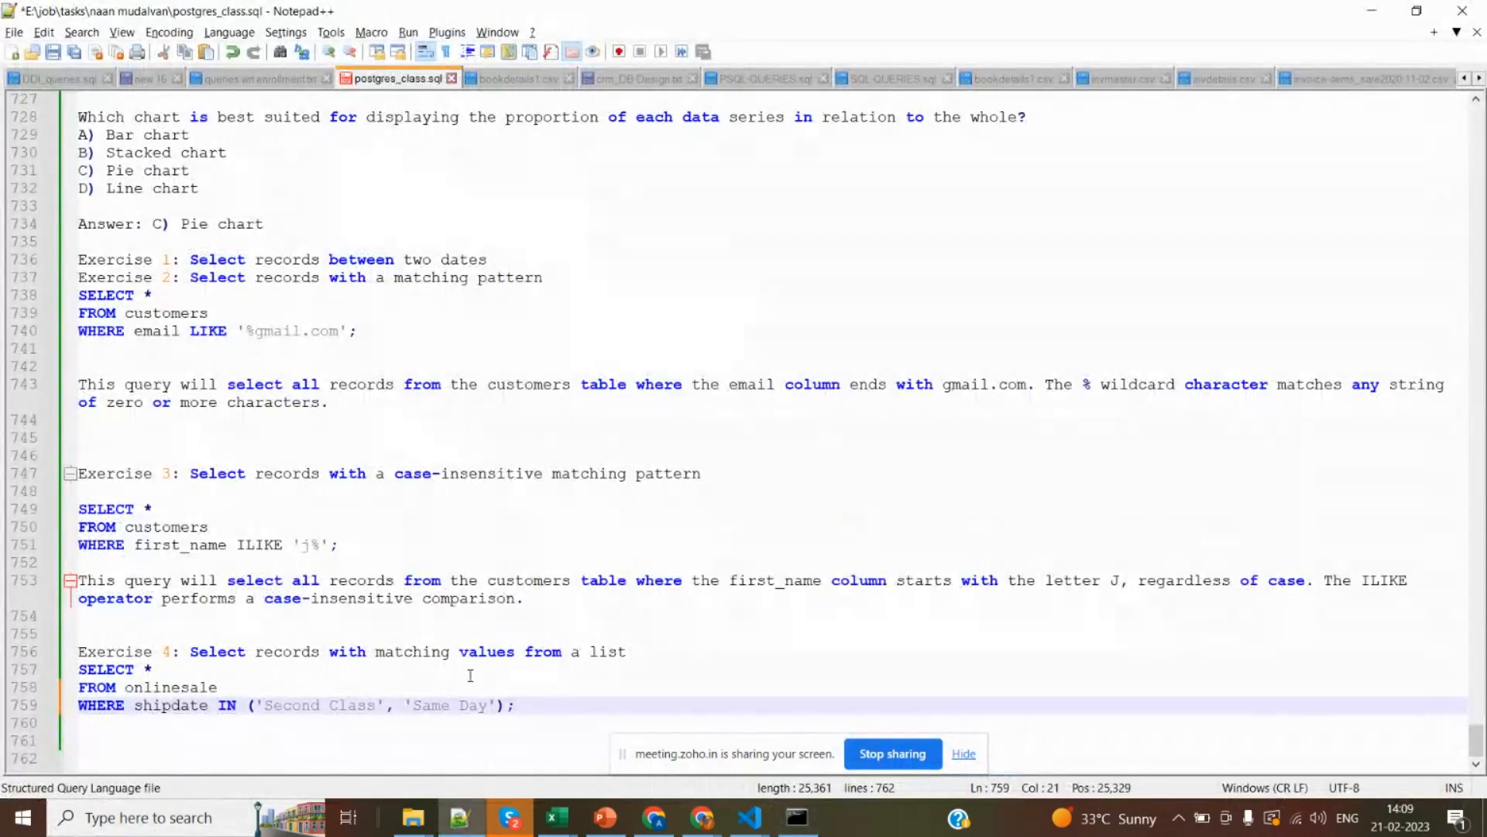
pyautogui.moveTo(516, 705); pyautogui.dragTo(60, 685)
pyautogui.hotkey('ctrl', 'c')
pyautogui.hotkey('alt', 'Tab')
pyautogui.hotkey('ctrl', 'v')
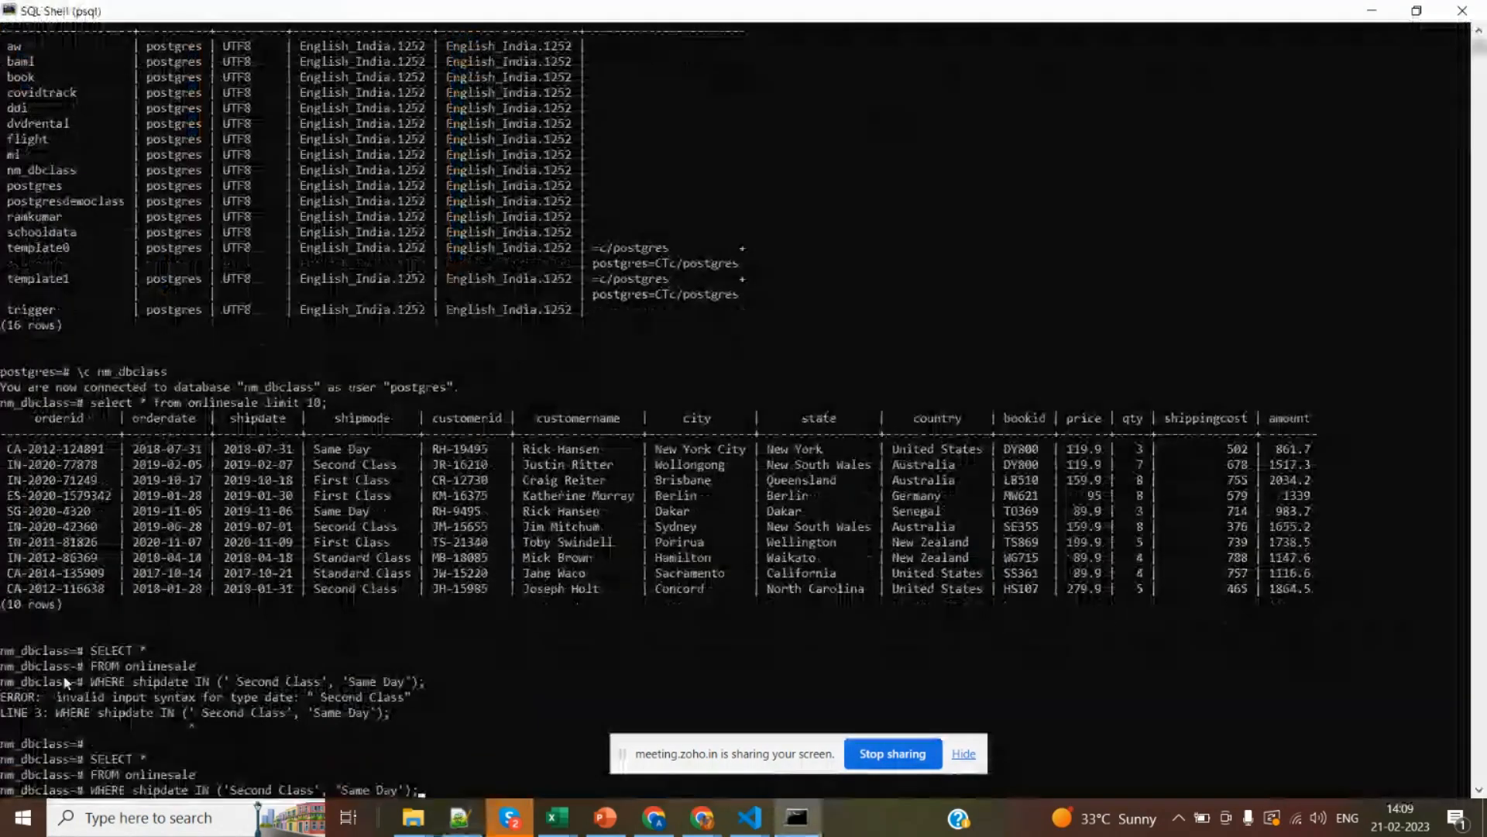
pyautogui.press('Return')
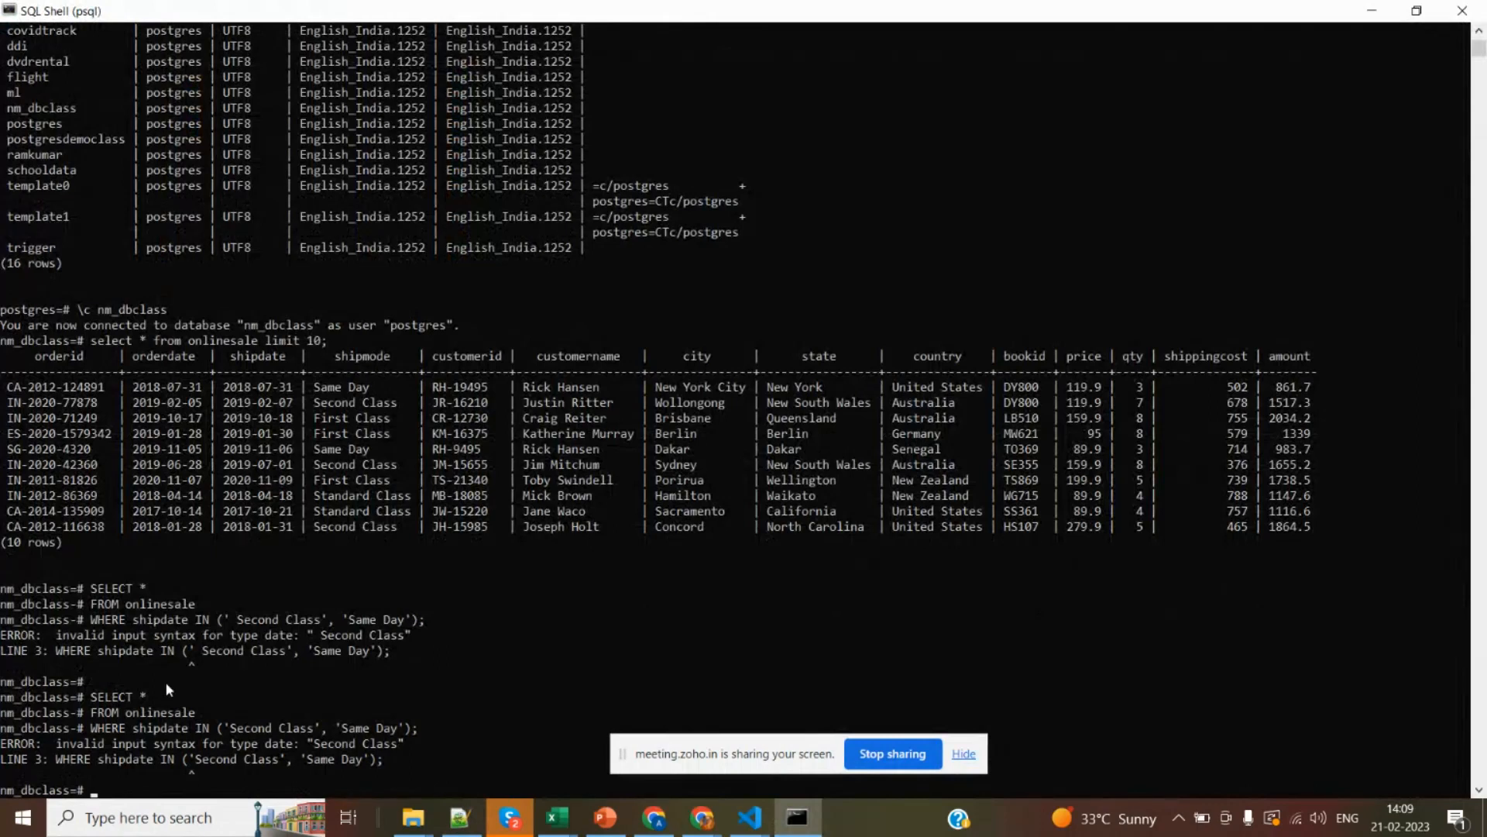
pyautogui.press('Return')
pyautogui.press('Return')
pyautogui.press('Return')
pyautogui.press('Return')
pyautogui.press('Return')
pyautogui.press('Return')
pyautogui.press('Return')
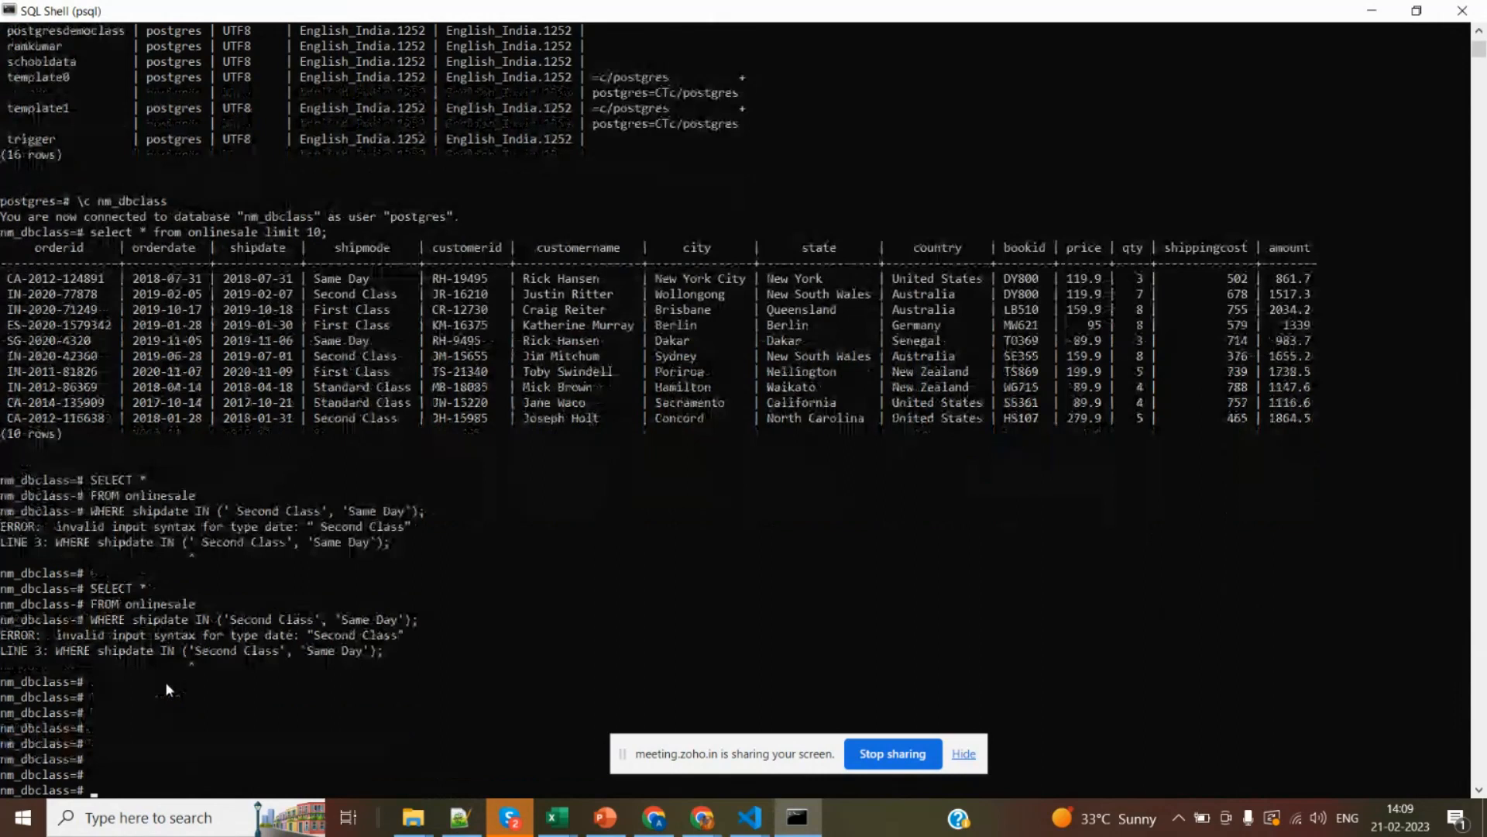
# Copy the column name shipmode from the SQL Shell results and paste it over shipdate in the Exercise 4 query in Notepad++.
pyautogui.moveTo(315, 293); pyautogui.dragTo(398, 301)
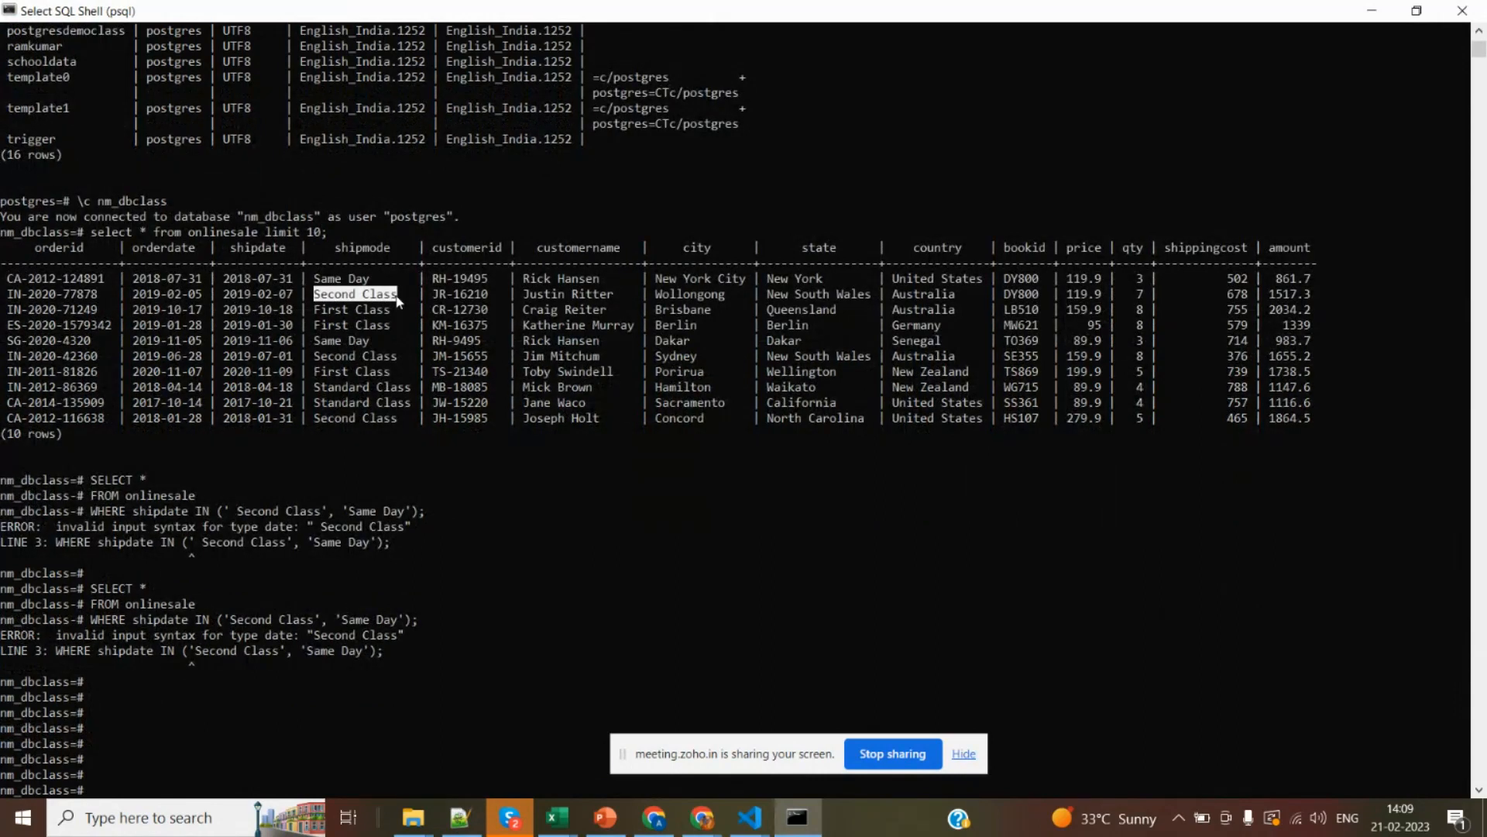
pyautogui.doubleClick(361, 248)
pyautogui.rightClick(361, 248)
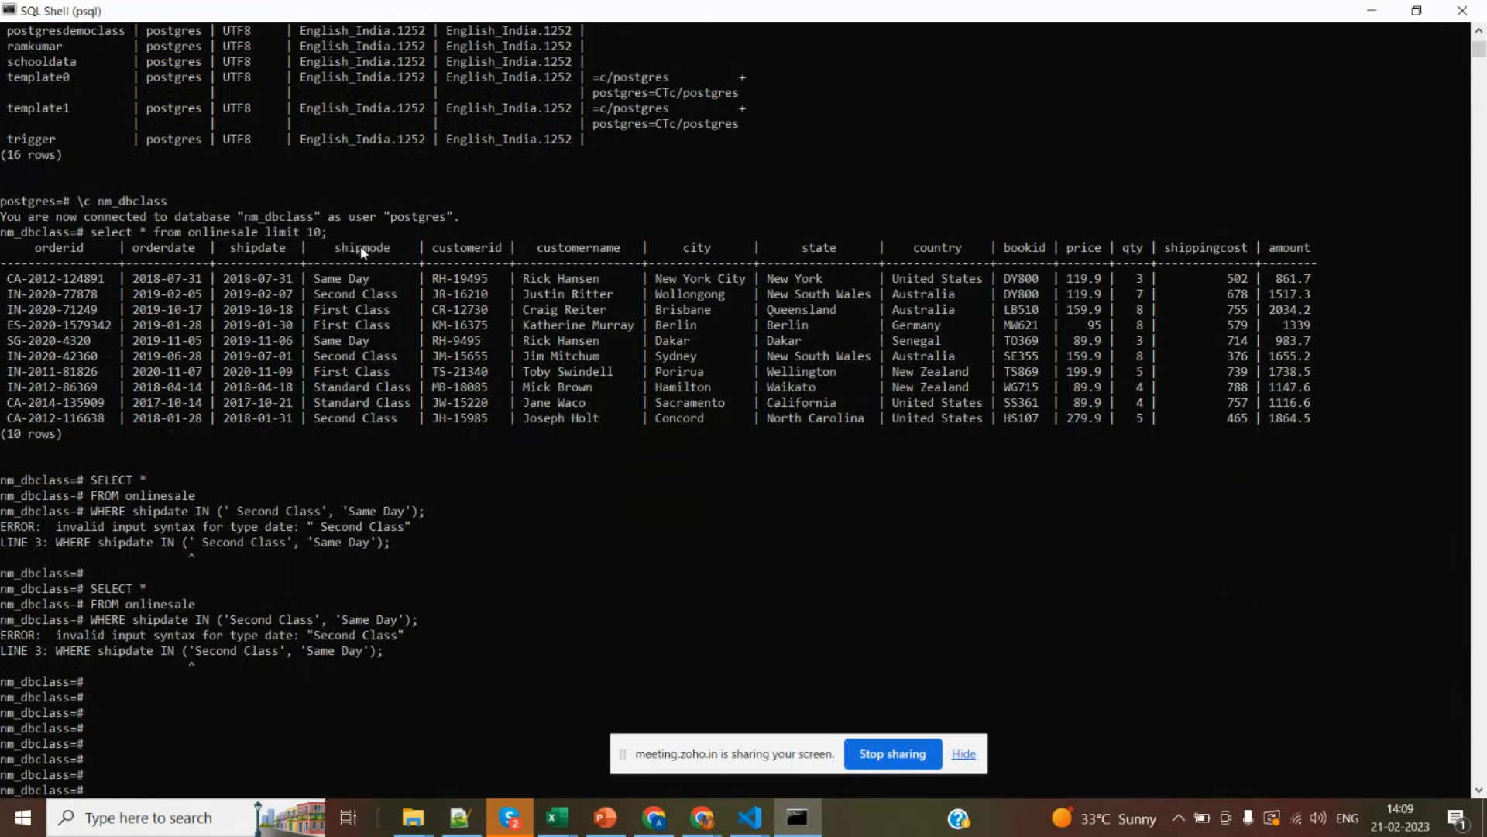
pyautogui.hotkey('alt', 'Tab')
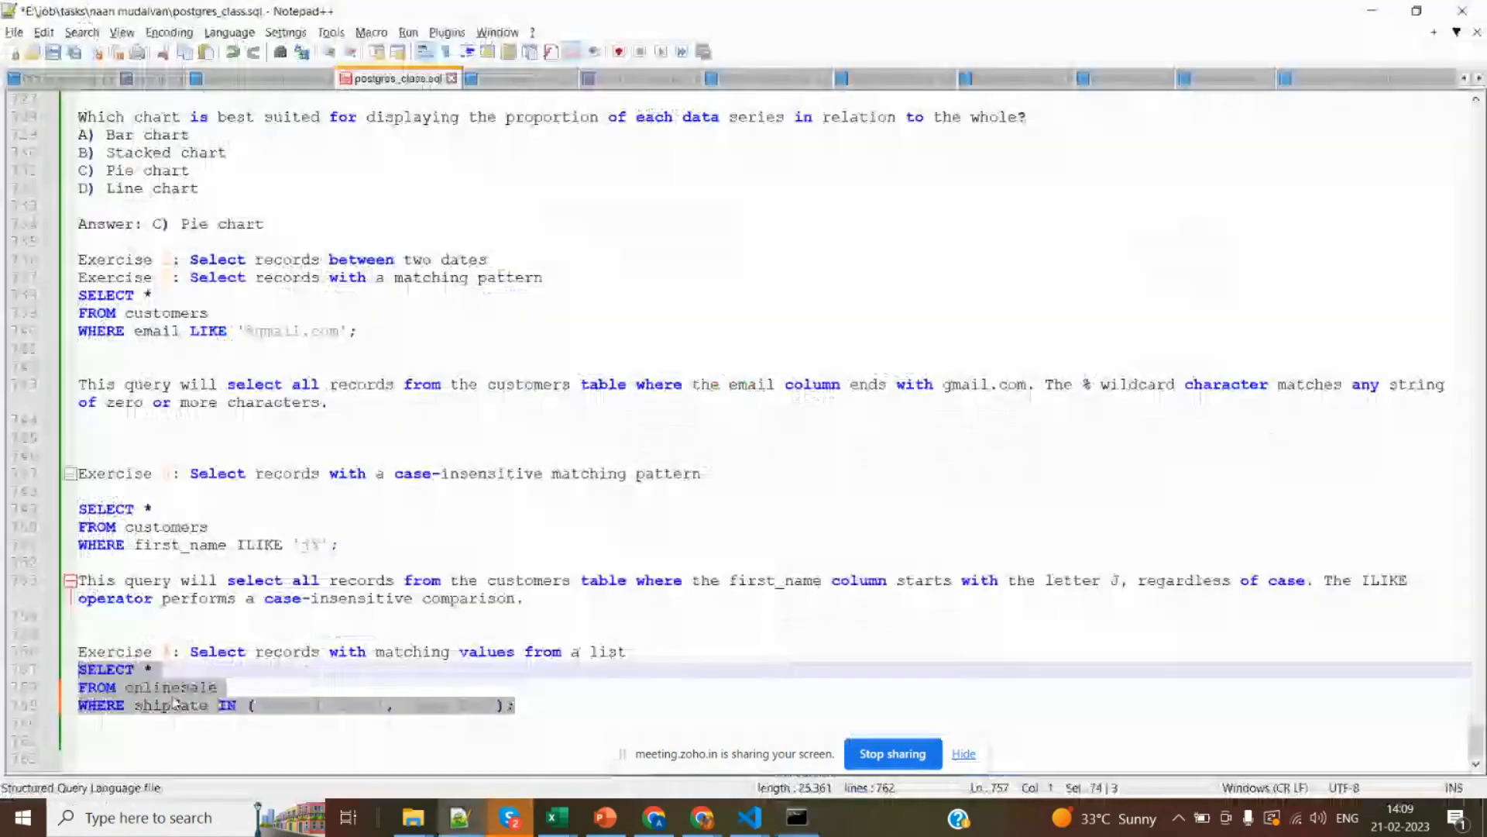
pyautogui.doubleClick(181, 706)
pyautogui.hotkey('ctrl', 'v')
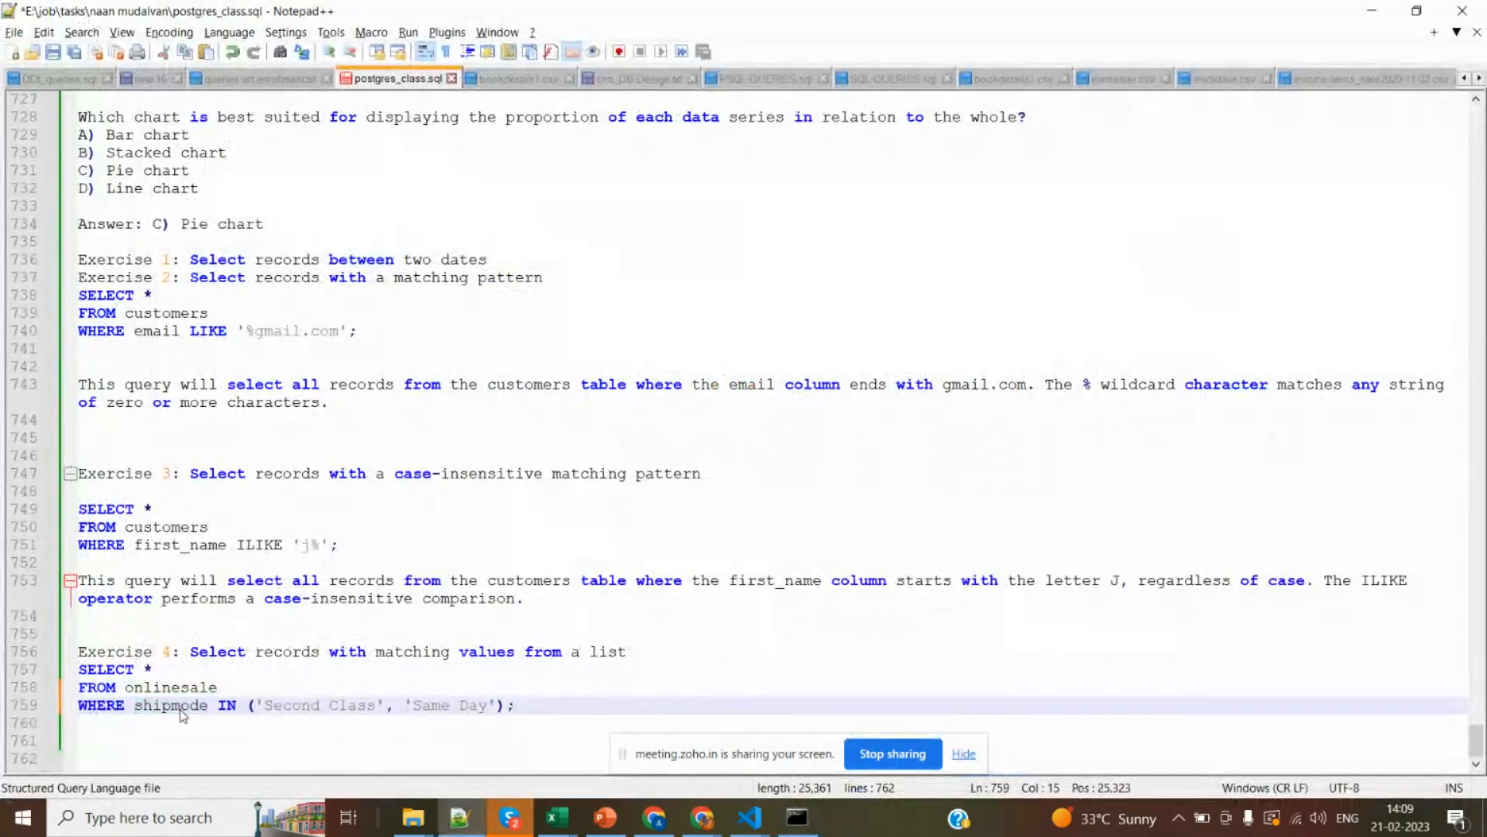
# Copy the corrected shipmode IN query from Notepad++ and try to run it in SQL Shell.
pyautogui.moveTo(533, 709); pyautogui.dragTo(43, 678)
pyautogui.hotkey('ctrl', 'c')
pyautogui.hotkey('alt', 'Tab')
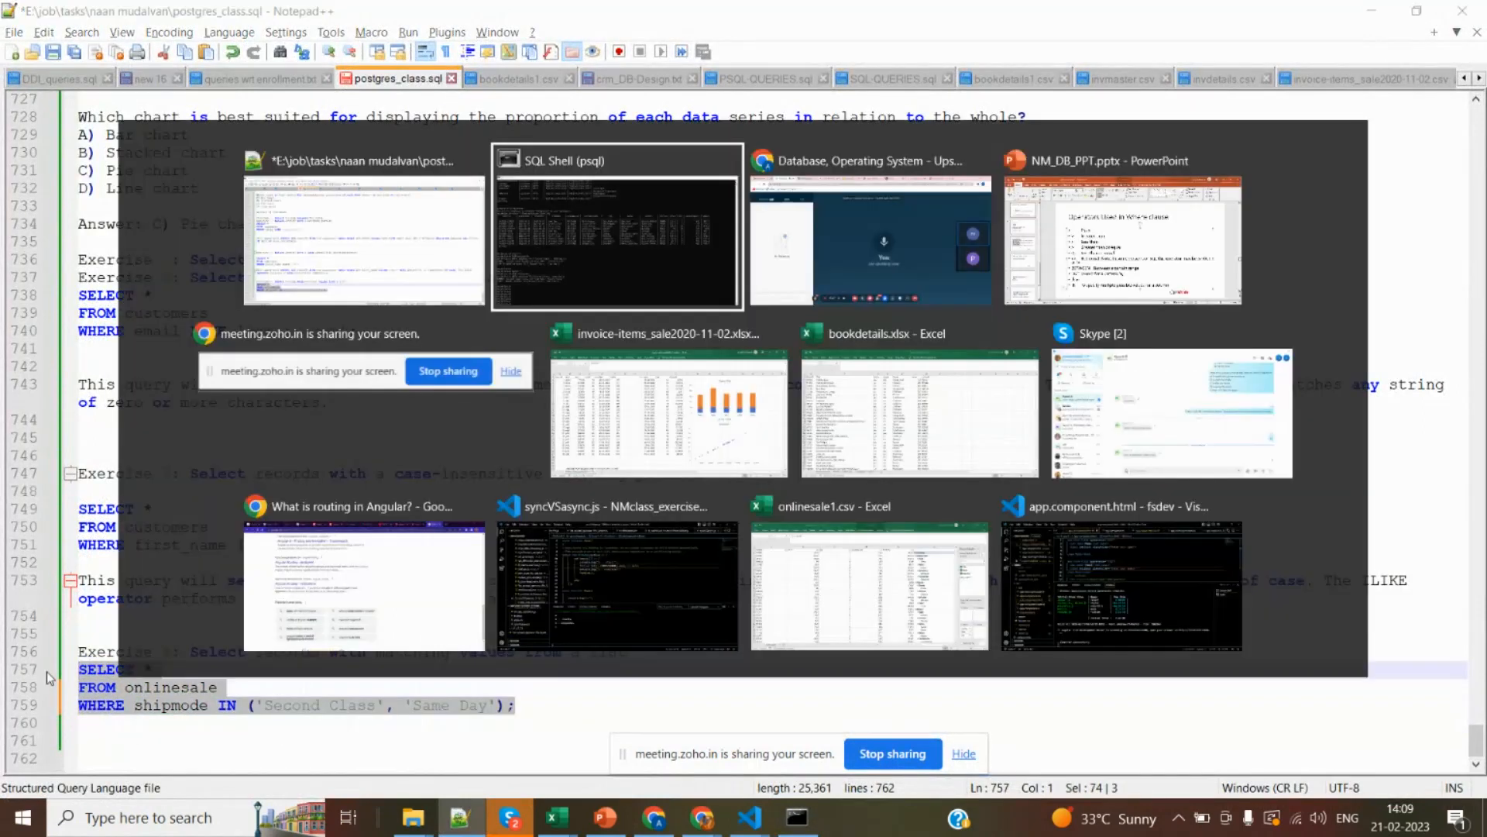
pyautogui.hotkey('ctrl', 'v')
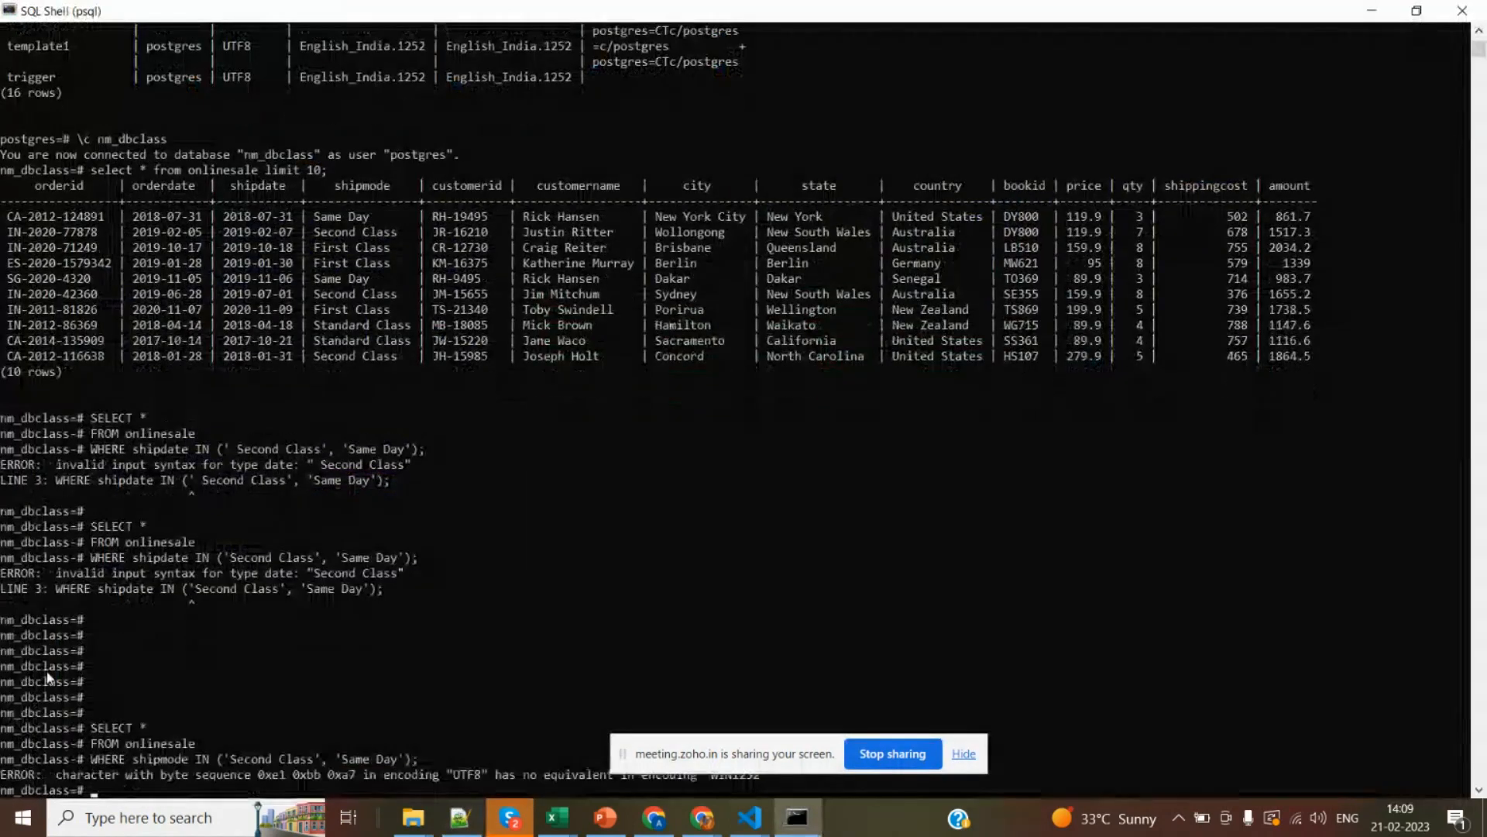
pyautogui.press('Return')
pyautogui.press('Return')
pyautogui.press('Return')
pyautogui.press('Return')
pyautogui.press('Return')
pyautogui.press('Return')
pyautogui.press('Return')
pyautogui.press('Return')
pyautogui.press('Return')
pyautogui.press('Return')
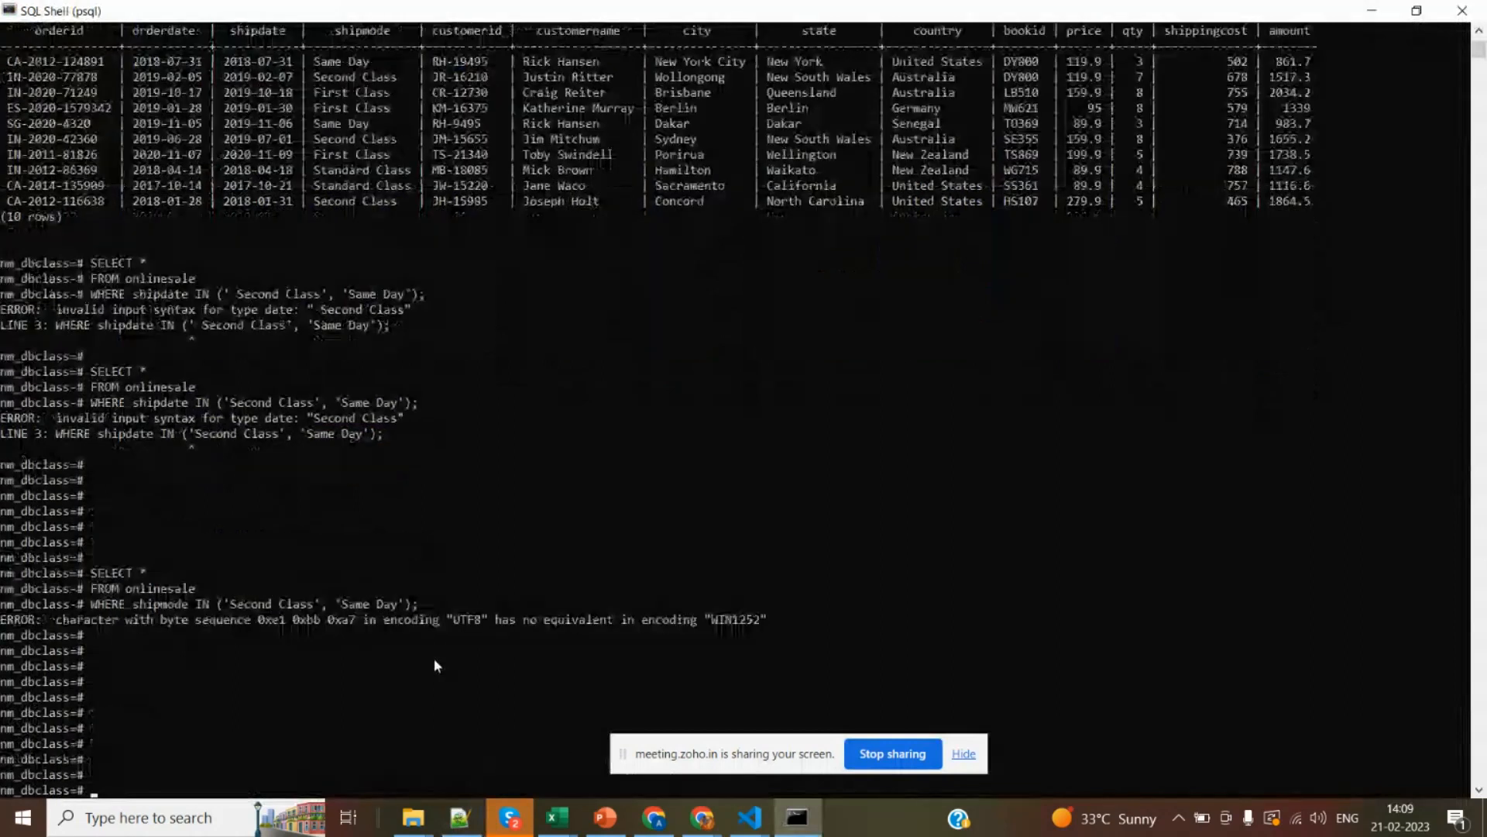
# Set the client encoding with set client_encoding=UTF8;.
pyautogui.write('s')
pyautogui.write('et')
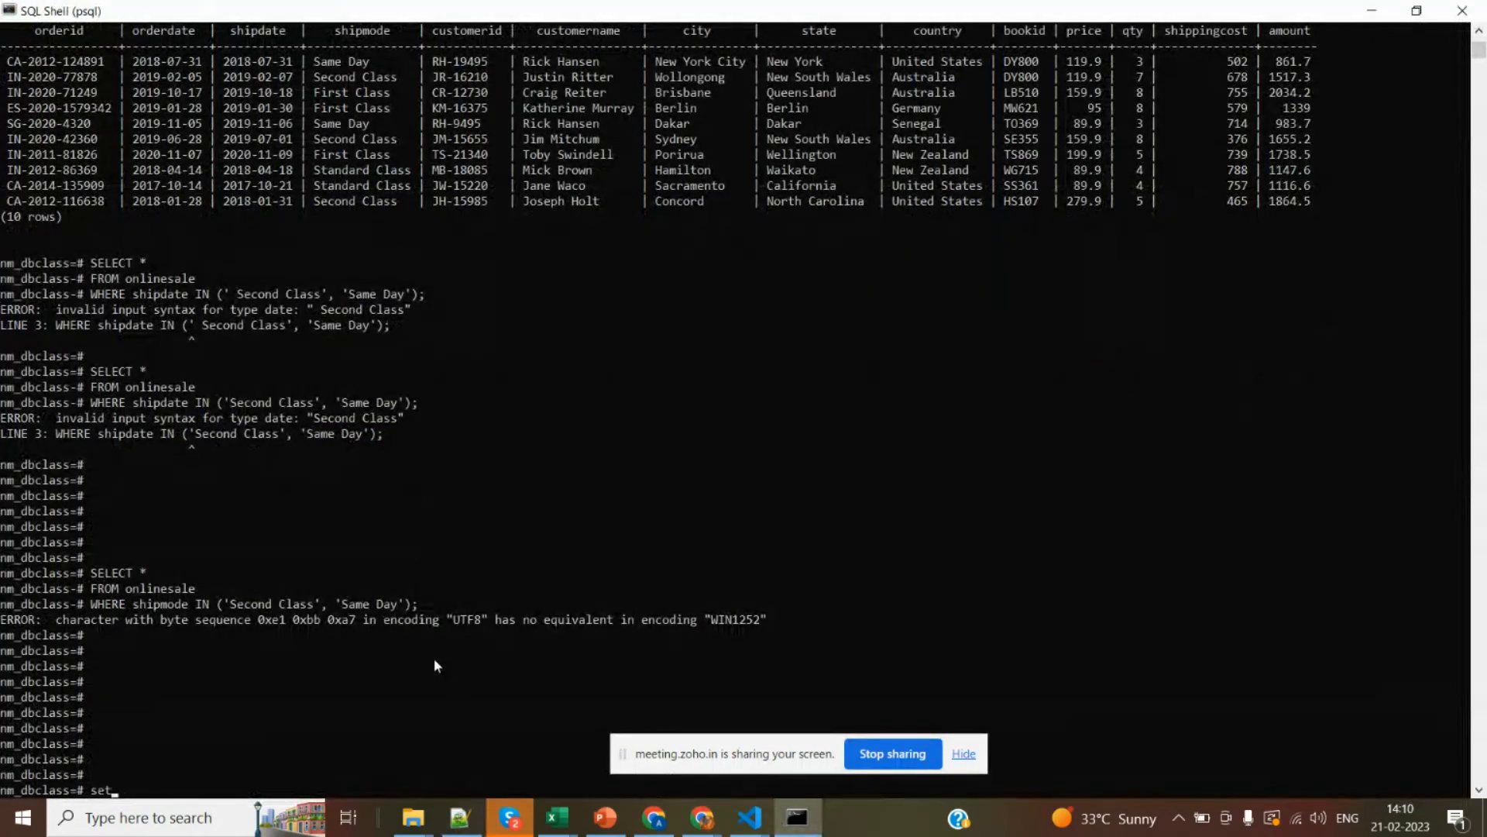
pyautogui.write(' client')
pyautogui.write('_encoding')
pyautogui.write('=')
pyautogui.write('UT*')
pyautogui.write('8')
pyautogui.press('BackSpace')
pyautogui.write('F8;')
pyautogui.press('Return')
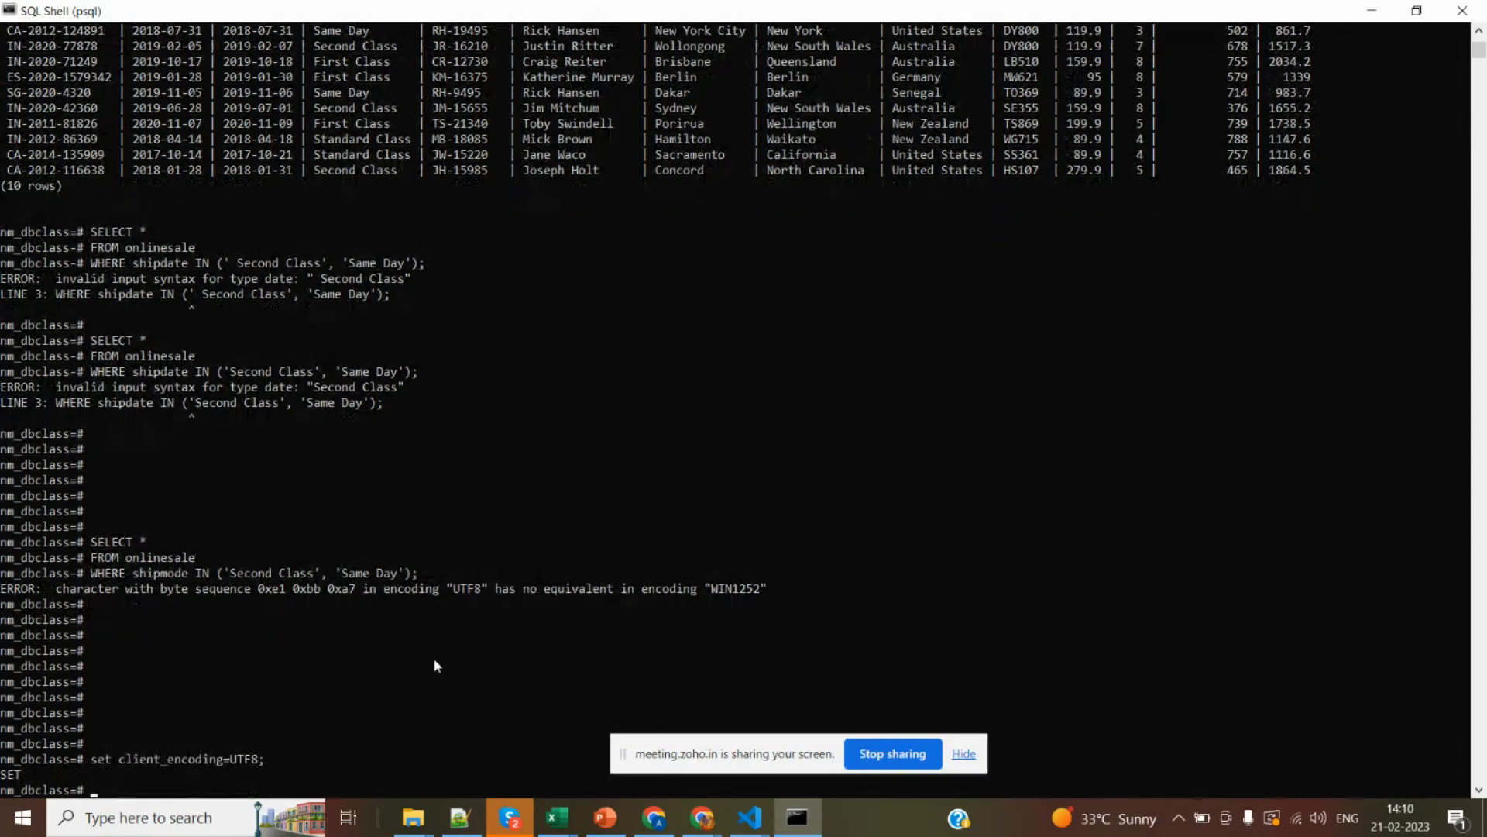
# Rerun the onlinesale query with shipmode IN ('Second Class', 'Same Day') and highlight the first Second Class value in the results.
pyautogui.hotkey('ctrl', 'v')
pyautogui.press('Return')
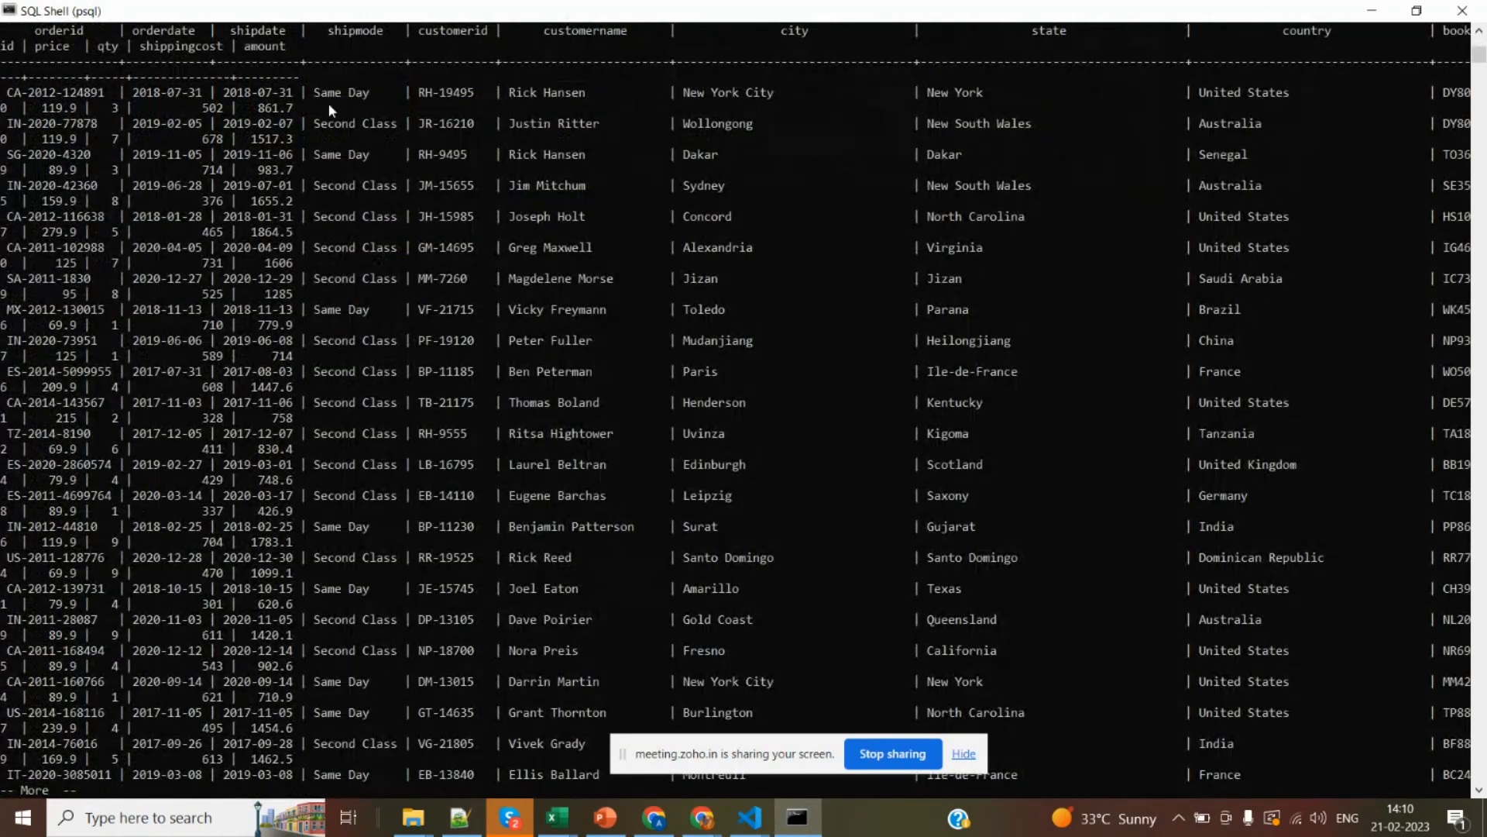
pyautogui.moveTo(313, 95); pyautogui.dragTo(403, 128)
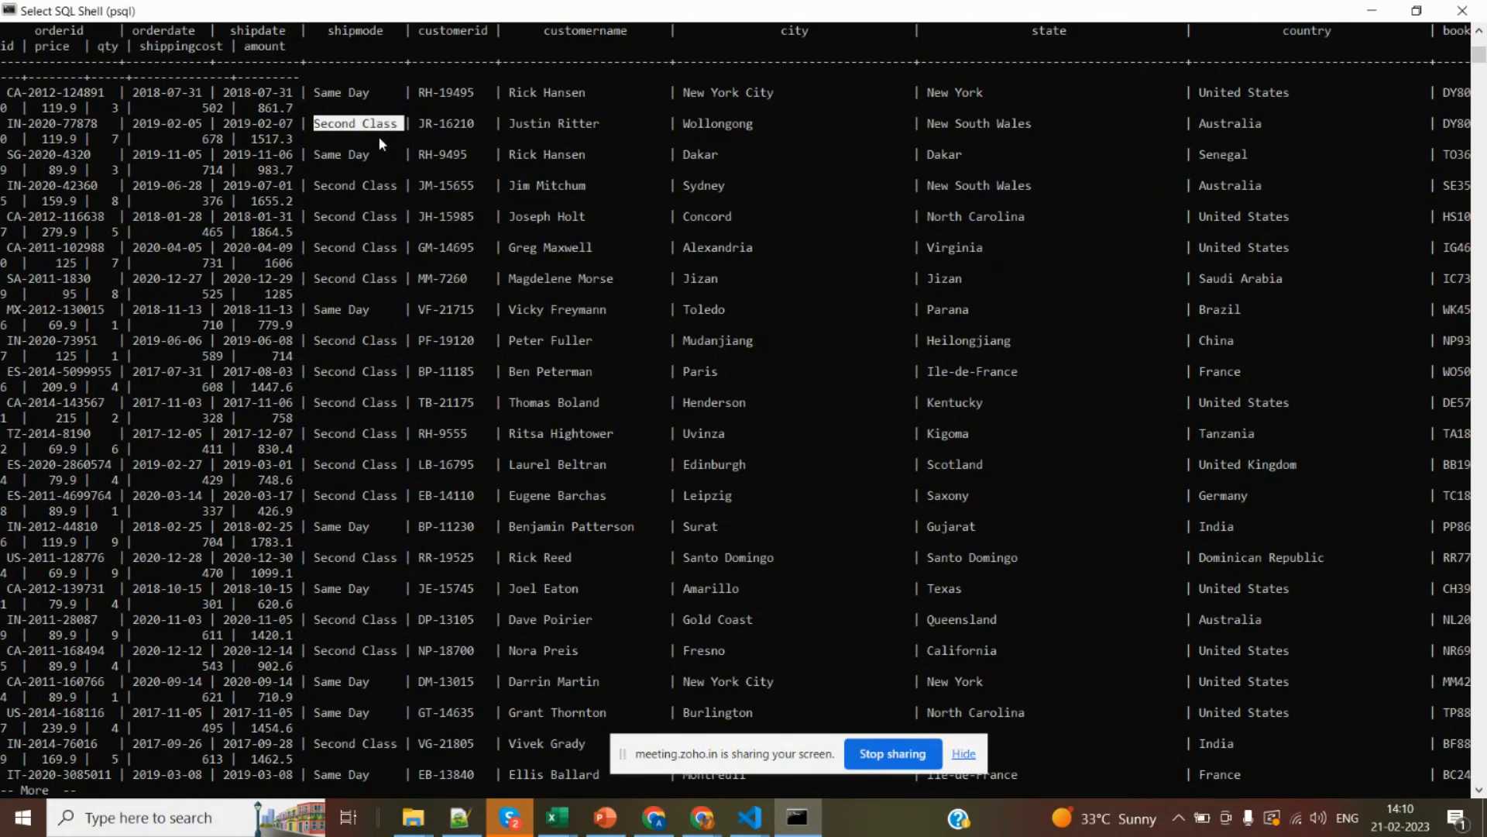
# Switch to the NM_DB_PPT.pptx slide on where-clause operators in PowerPoint and highlight the IN operator.
pyautogui.hotkey('alt', 'Tab')
pyautogui.hotkey('alt', 'Tab')
pyautogui.hotkey('alt', 'Tab')
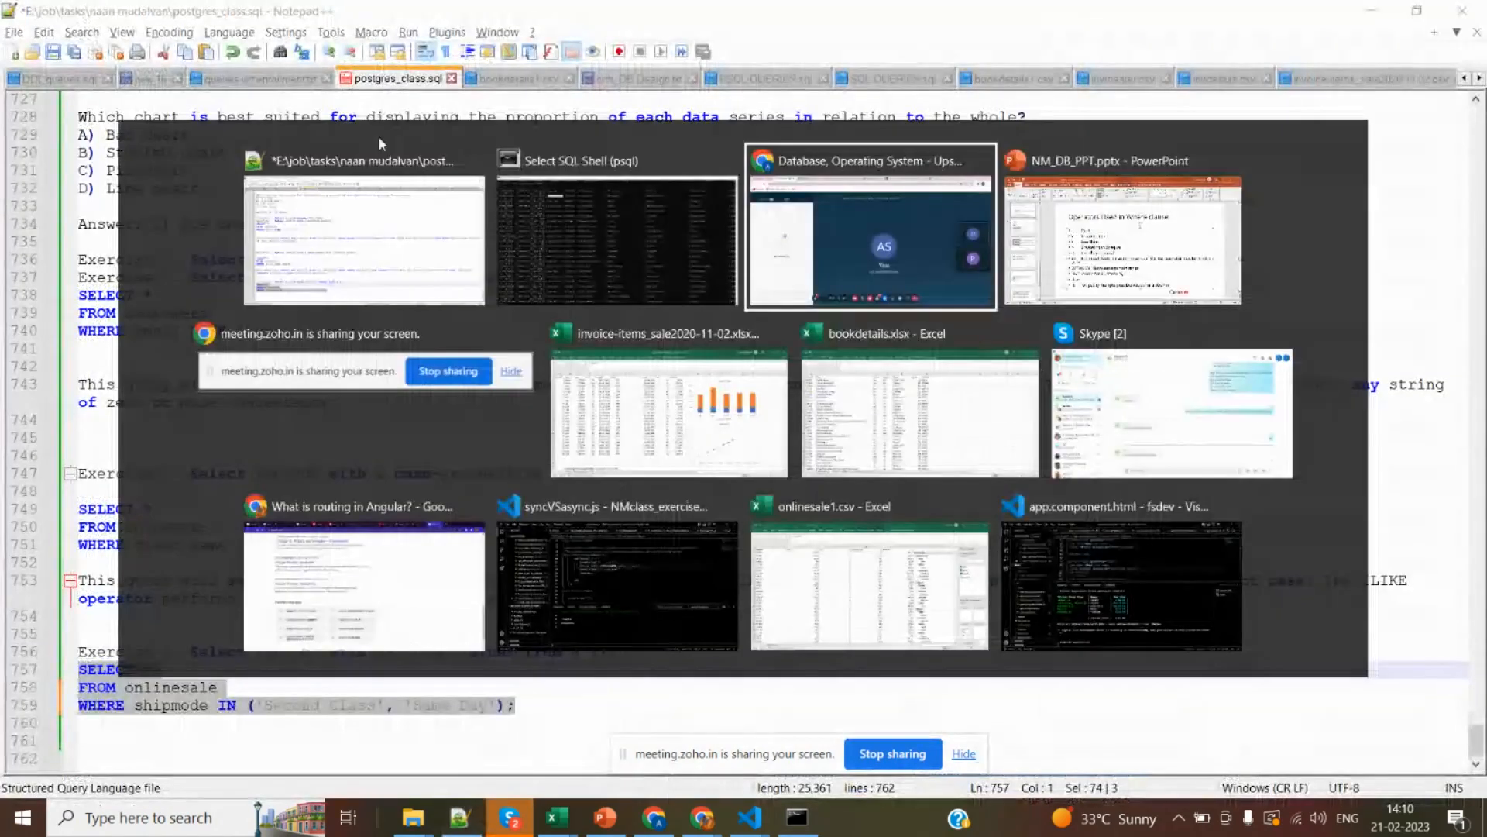
pyautogui.hotkey('alt', 'Tab')
pyautogui.moveTo(447, 682); pyautogui.dragTo(418, 678)
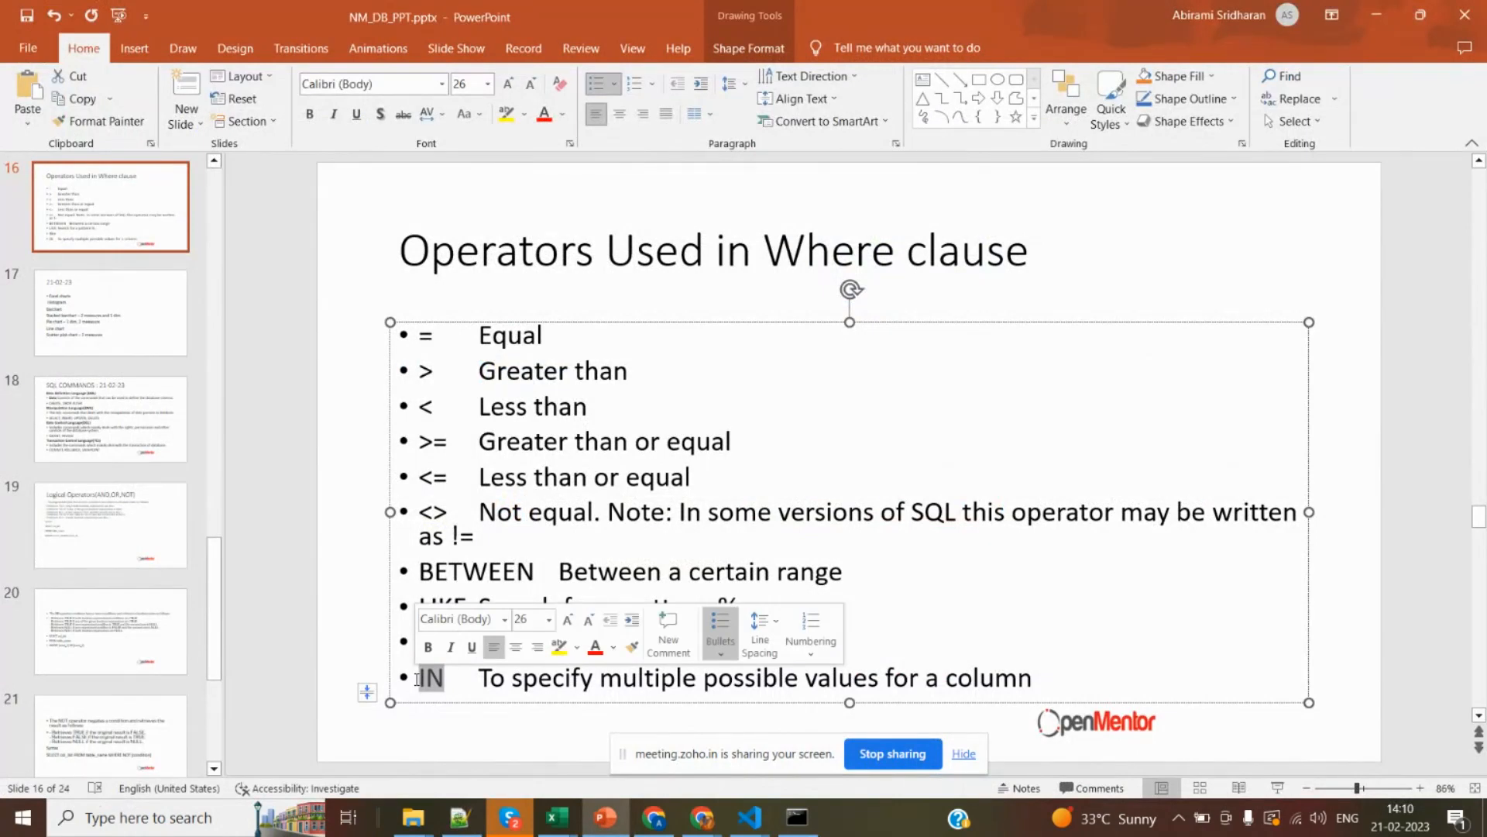
# Return to the query results in SQL Shell and point out the first Same Day value and the shipmode column heading.
pyautogui.hotkey('alt', 'Tab')
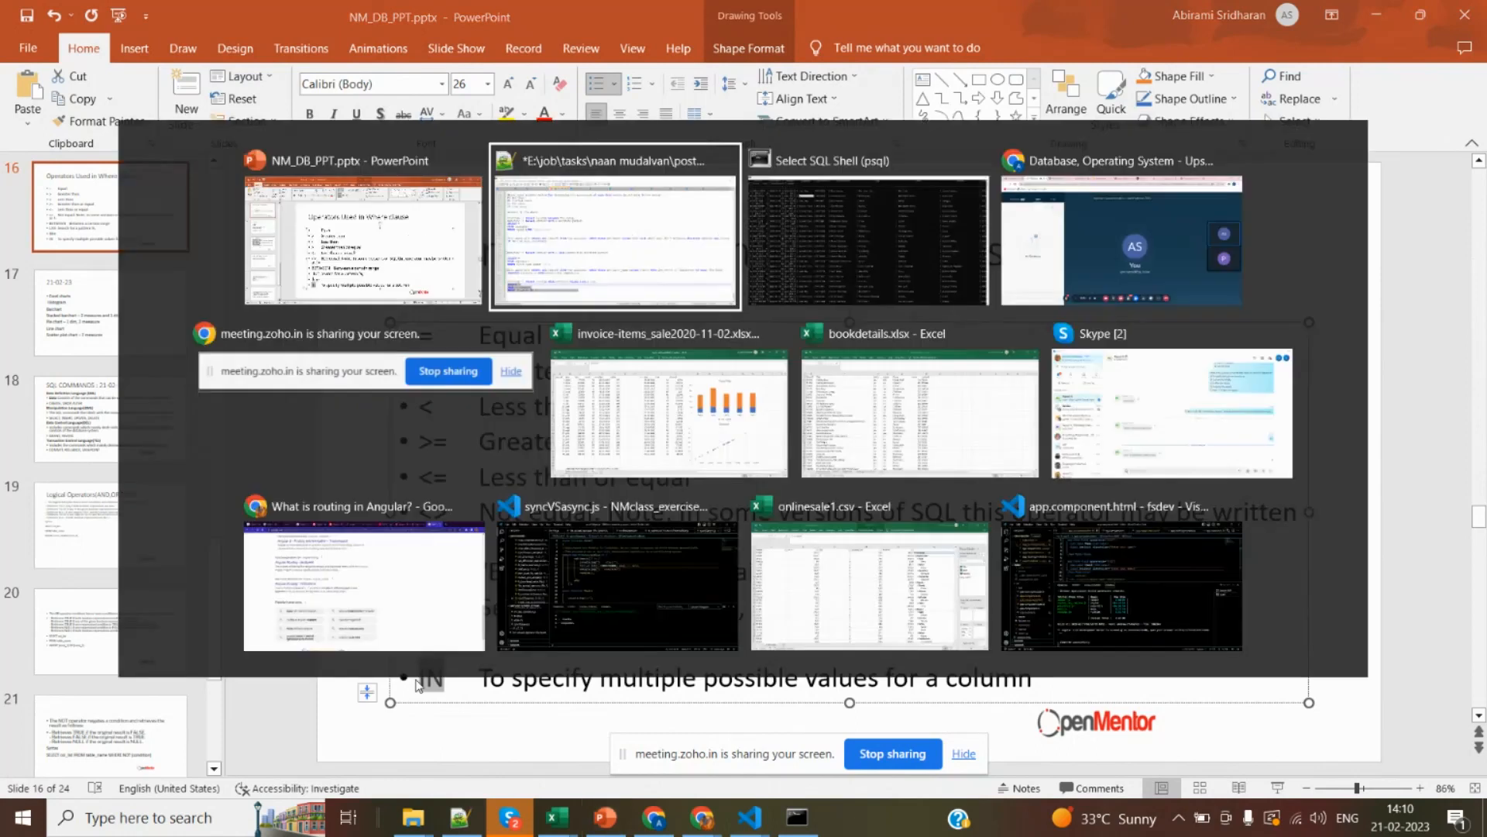
pyautogui.hotkey('alt', 'Tab')
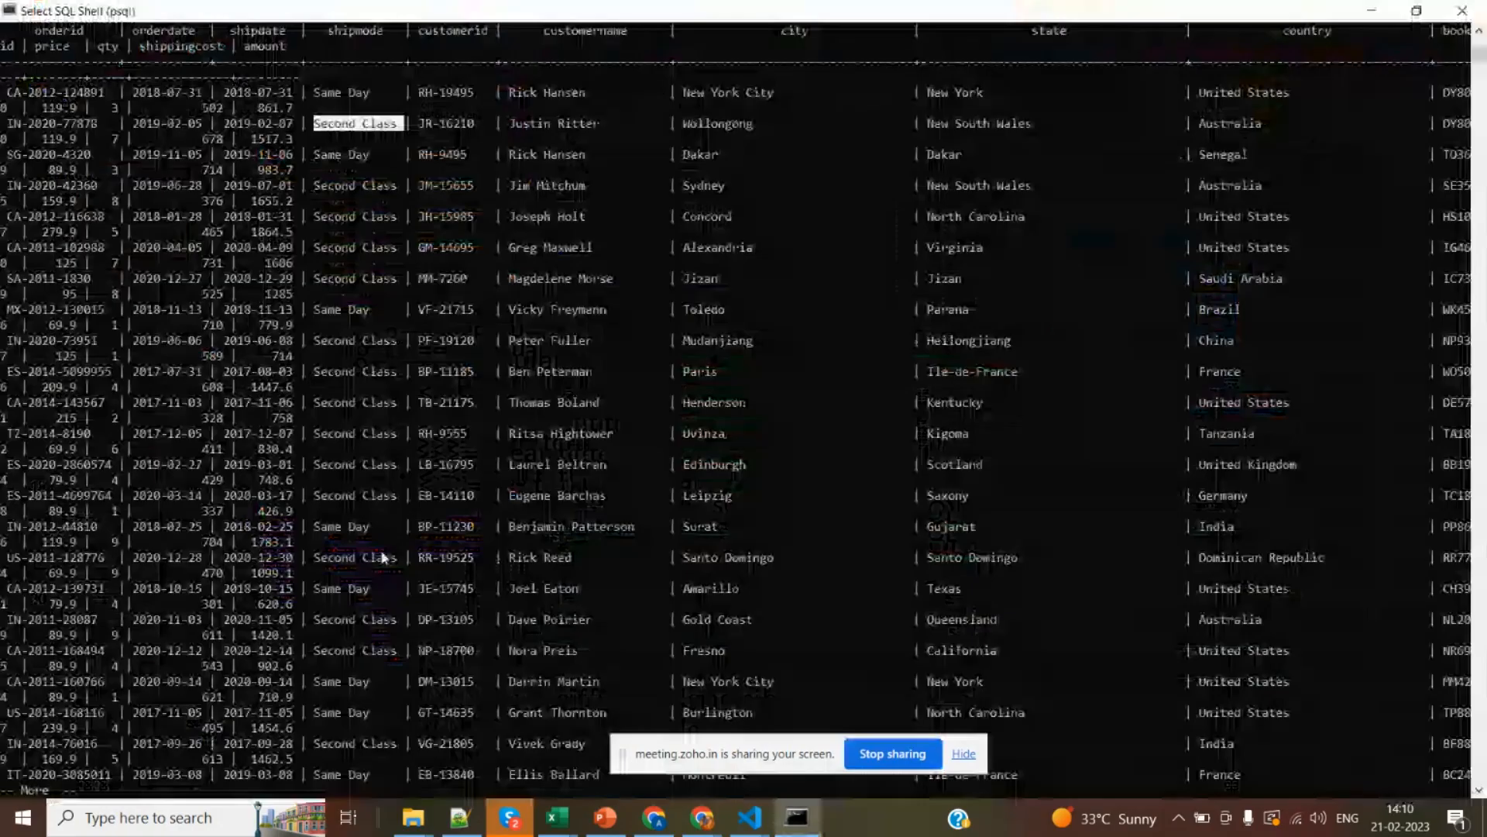
pyautogui.click(317, 93)
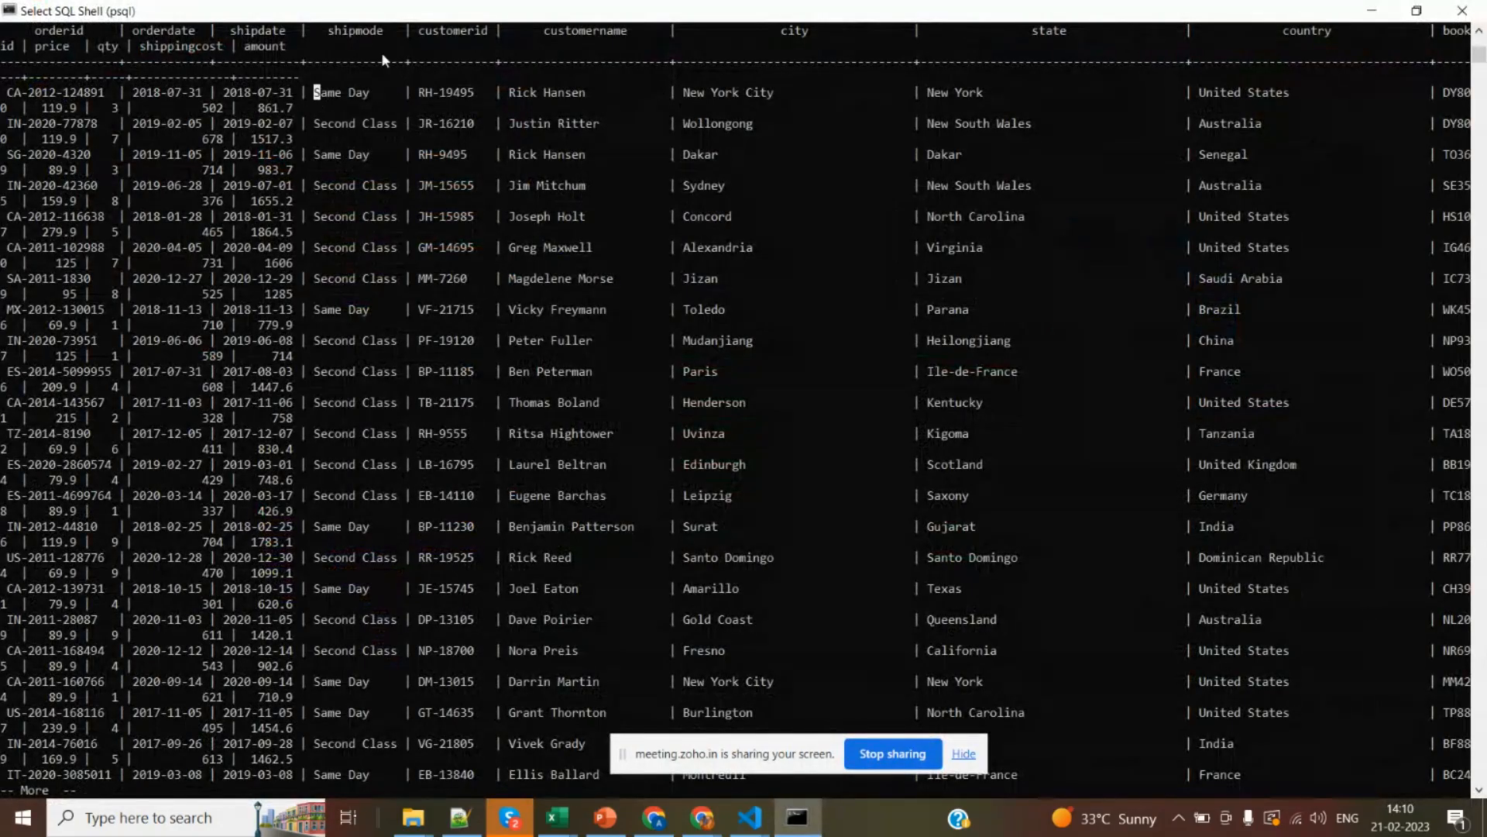
pyautogui.click(365, 31)
# Switch back to the PowerPoint slide and highlight the word Where in the title and the full list of operators.
pyautogui.hotkey('alt', 'Tab')
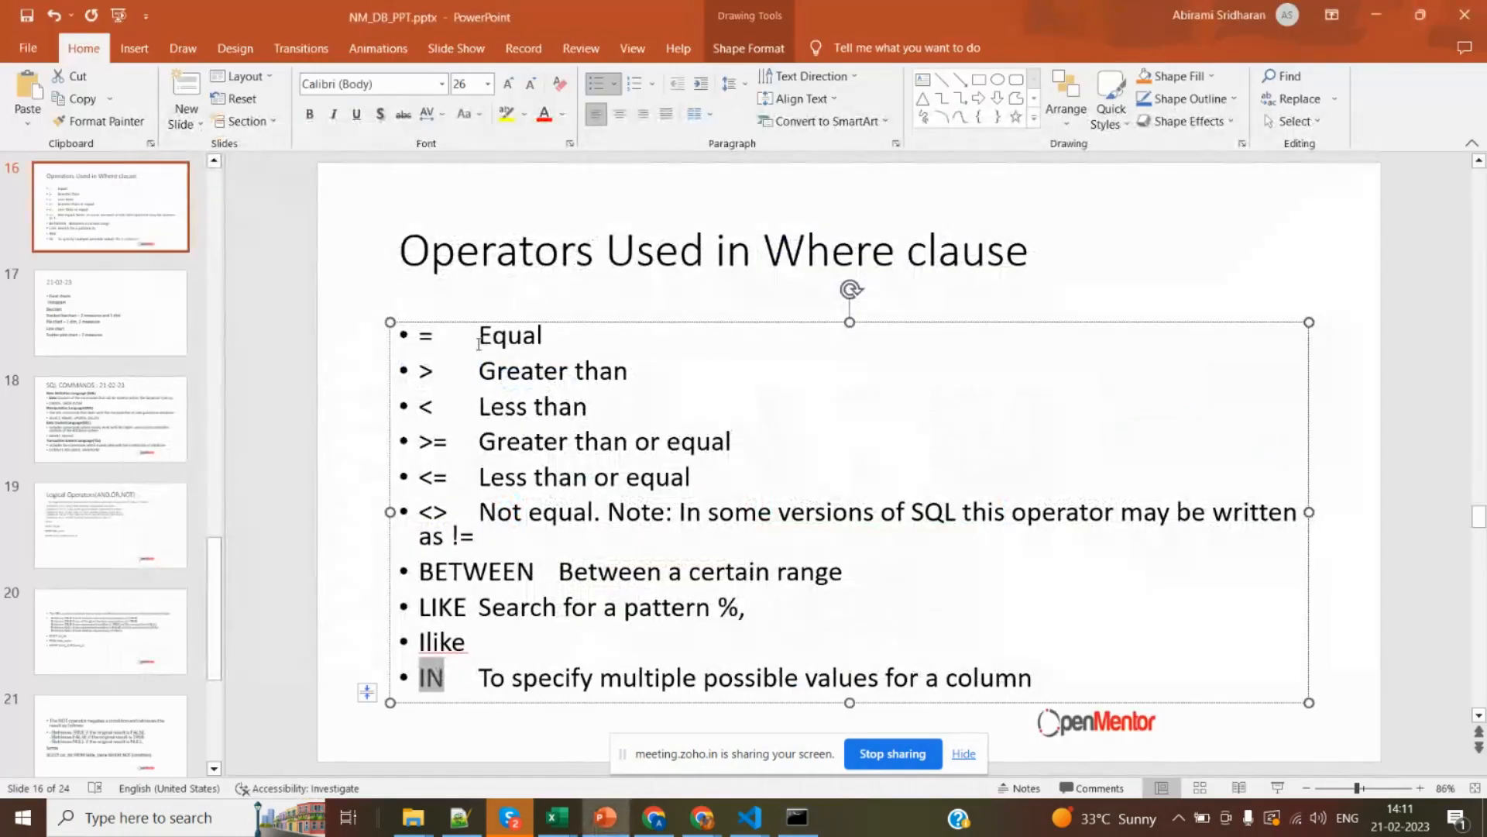
pyautogui.moveTo(478, 340); pyautogui.dragTo(701, 677)
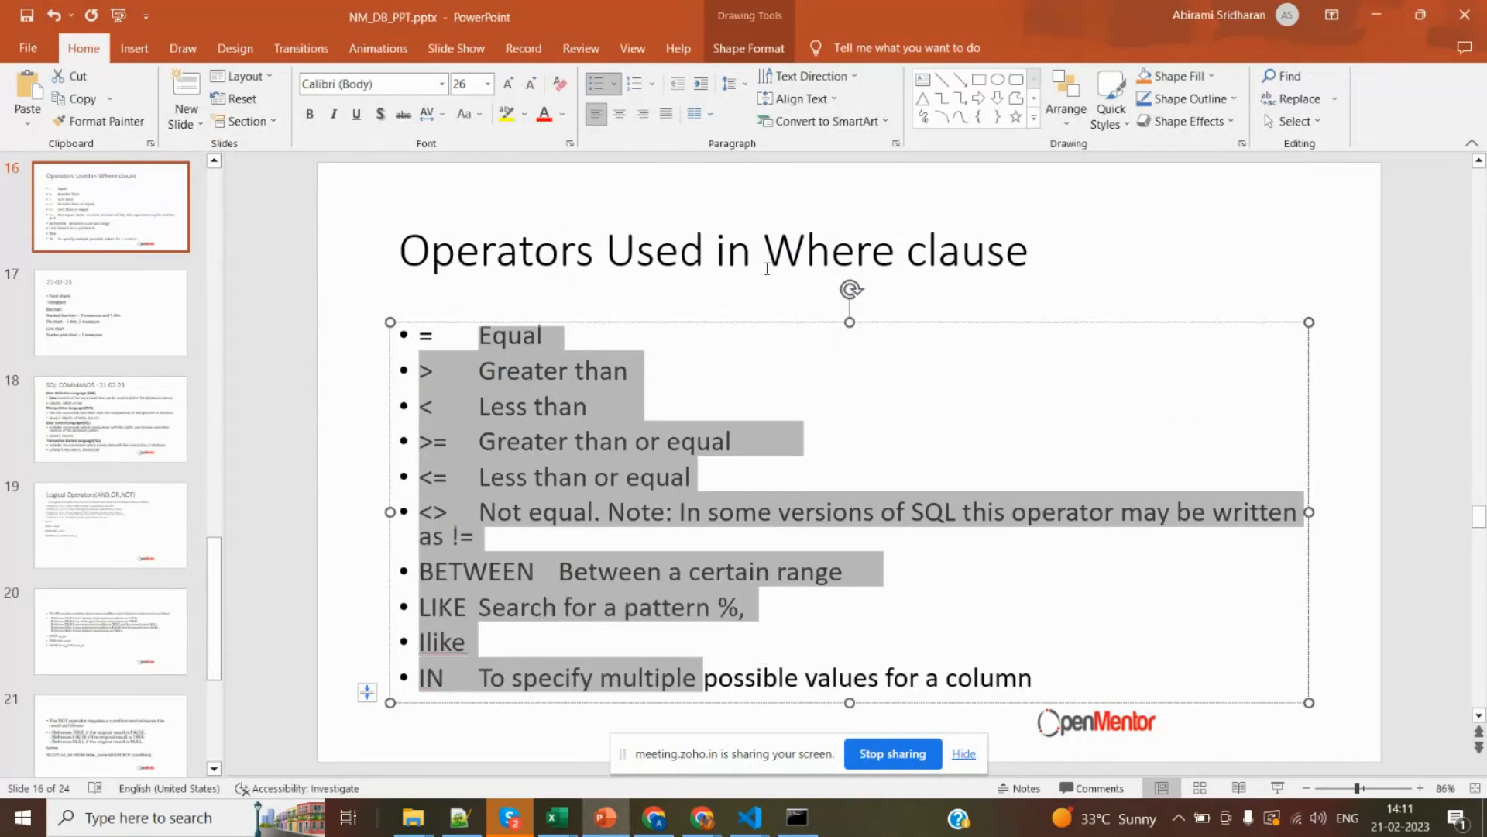
pyautogui.doubleClick(795, 256)
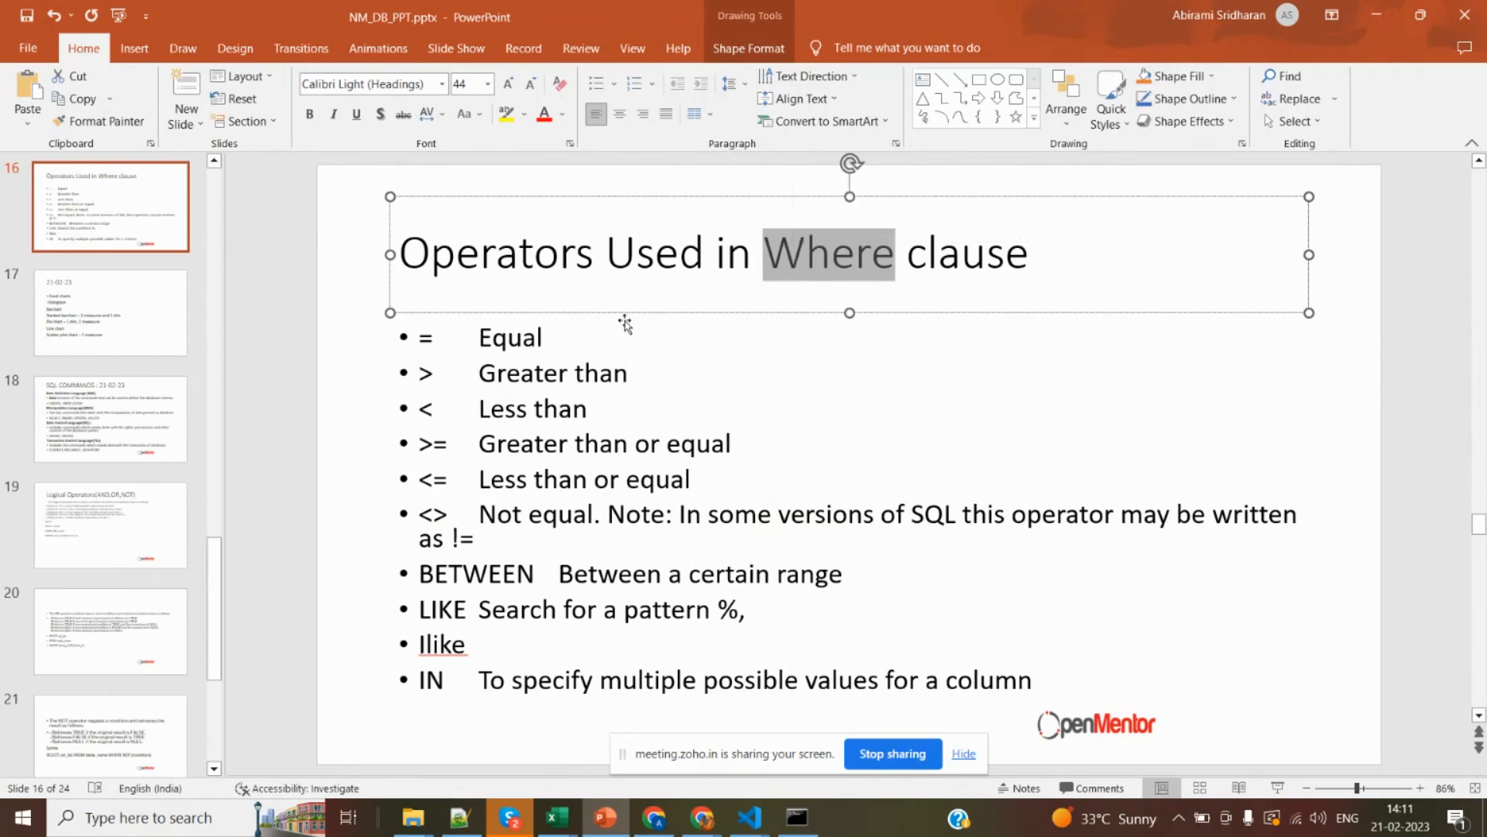
pyautogui.moveTo(417, 335); pyautogui.dragTo(651, 745)
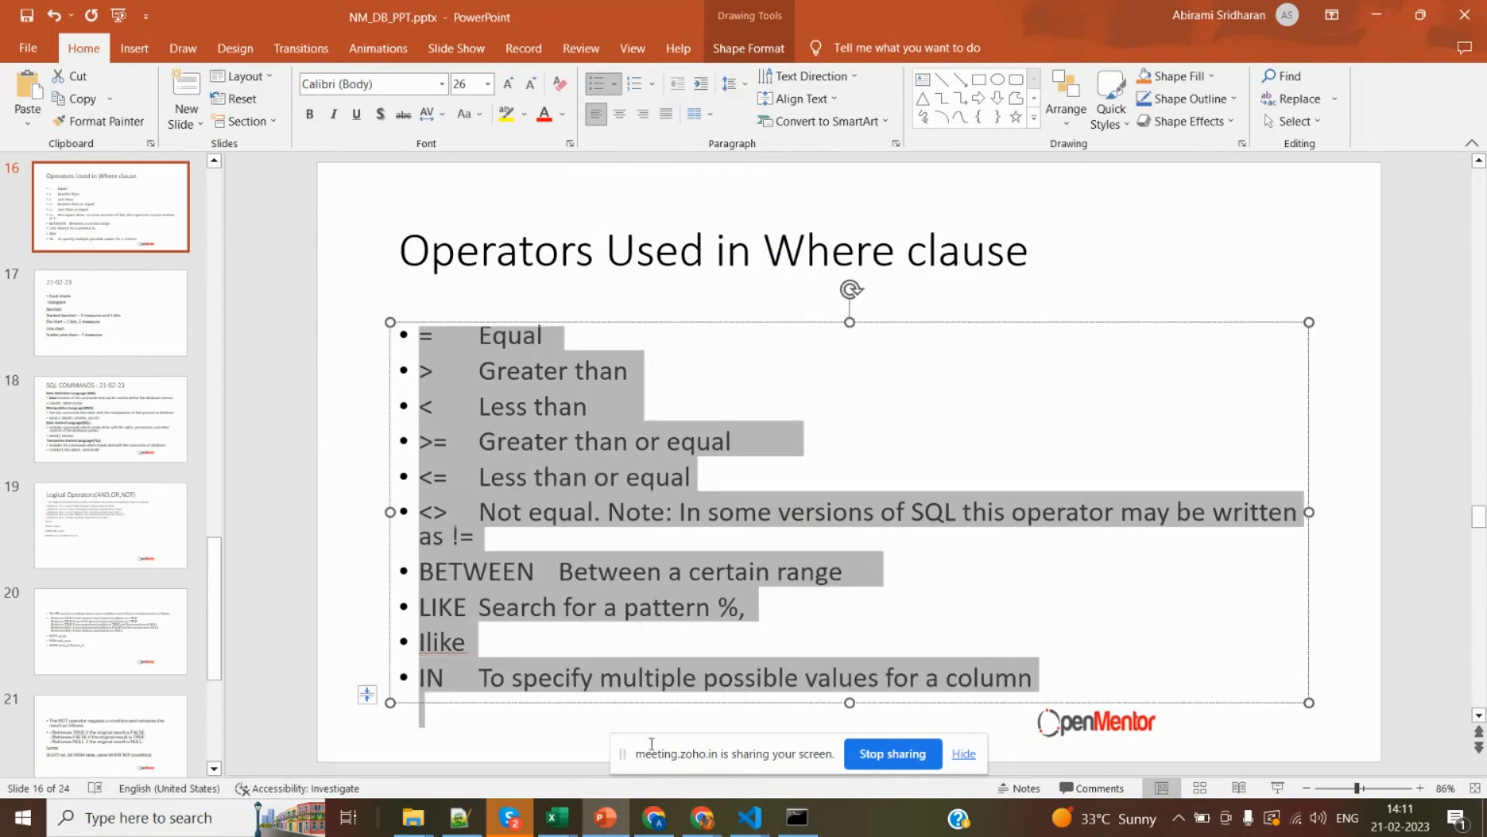
pyautogui.rightClick(533, 713)
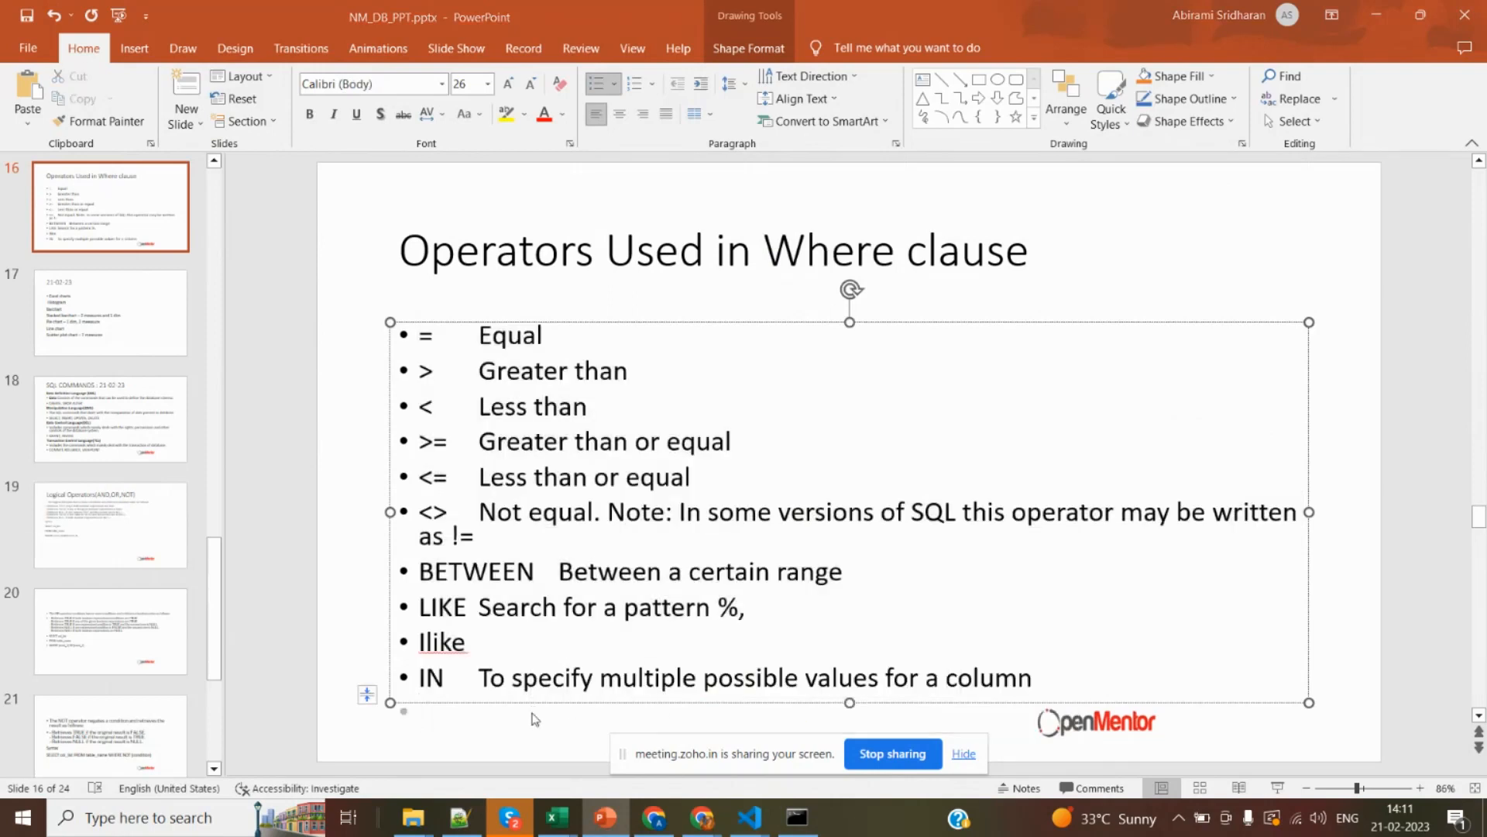
# Return to SQL Shell and interrupt the paged onlinesale query output to get back to the nm_dbclass prompt.
pyautogui.hotkey('alt', 'Tab')
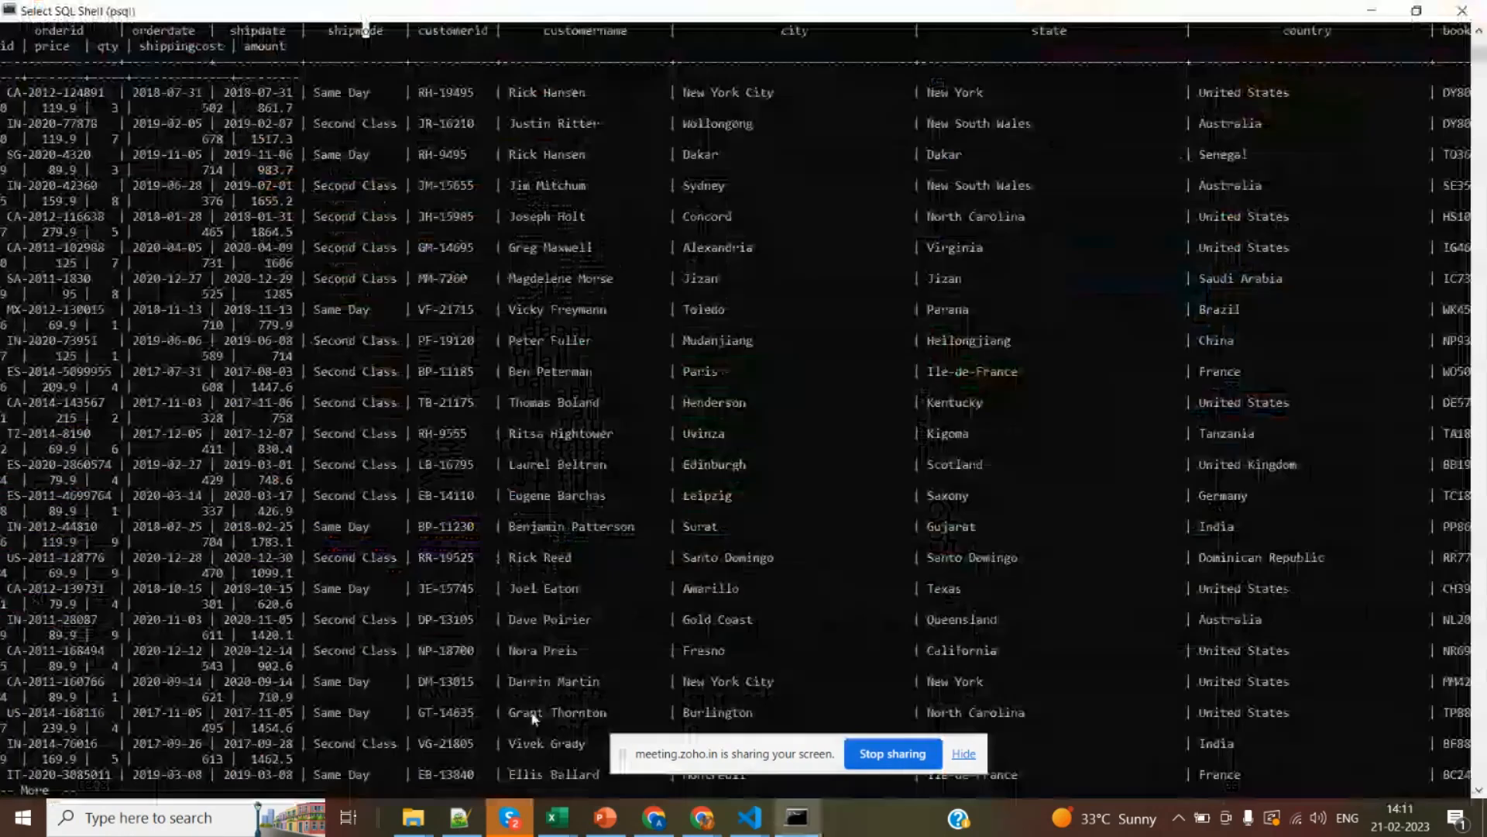
pyautogui.press('Return')
pyautogui.press('Return')
pyautogui.press('Return')
pyautogui.press('Return')
pyautogui.press('Return')
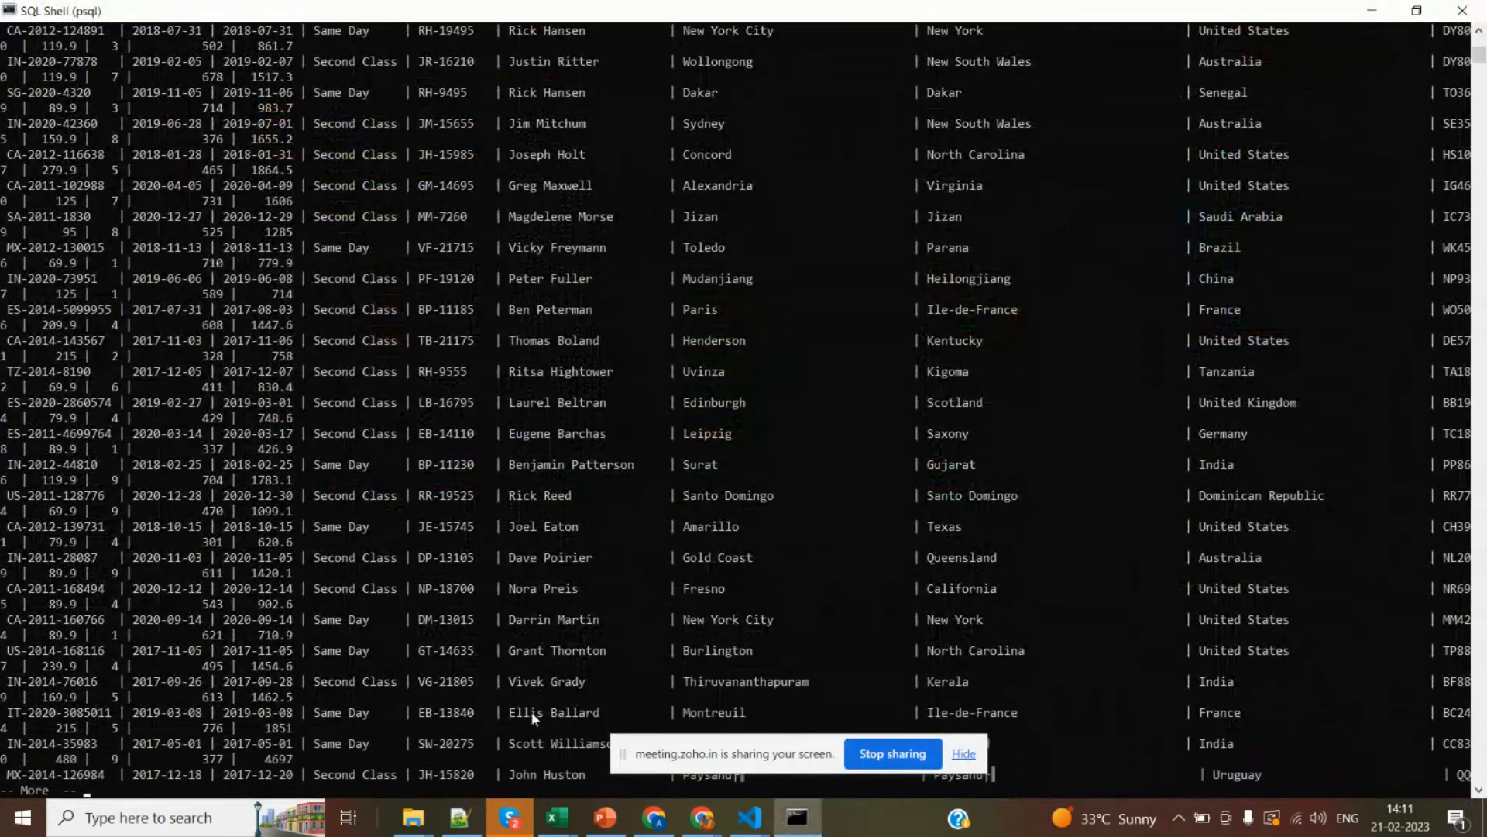
pyautogui.hotkey('ctrl', 'c')
pyautogui.press('Return')
pyautogui.press('Return')
pyautogui.press('Return')
pyautogui.press('Return')
pyautogui.press('Return')
pyautogui.press('Return')
pyautogui.press('Return')
pyautogui.press('Return')
pyautogui.press('Return')
pyautogui.press('Return')
pyautogui.press('Return')
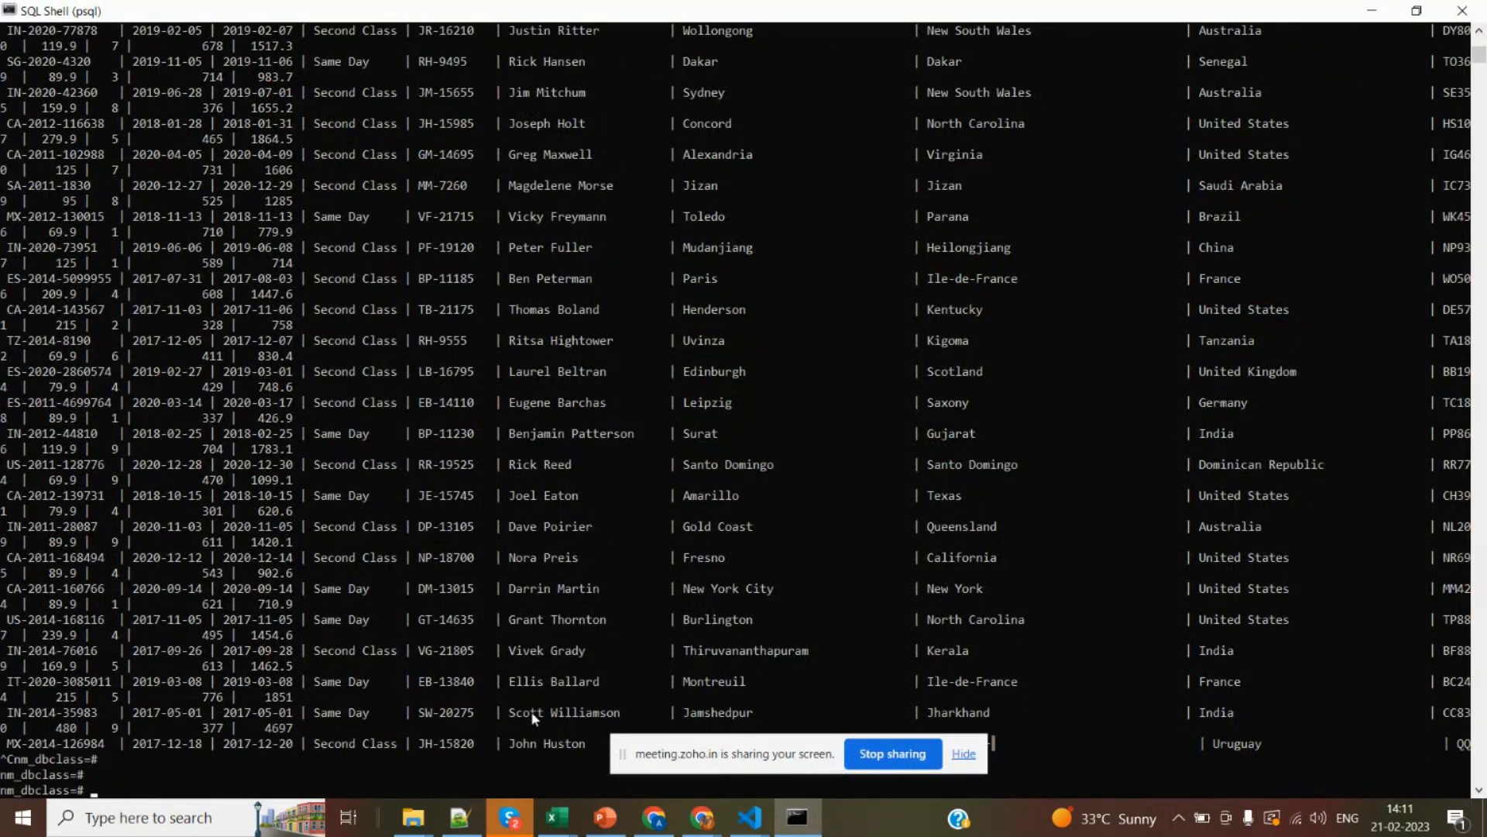
# Switch to the Zoho meeting page in Chrome and check the Q&A pane and attendee reactions.
pyautogui.moveTo(769, 755); pyautogui.dragTo(767, 771)
pyautogui.hotkey('alt', 'Tab')
pyautogui.hotkey('alt', 'Tab')
pyautogui.hotkey('alt', 'Tab')
pyautogui.hotkey('alt', 'Tab')
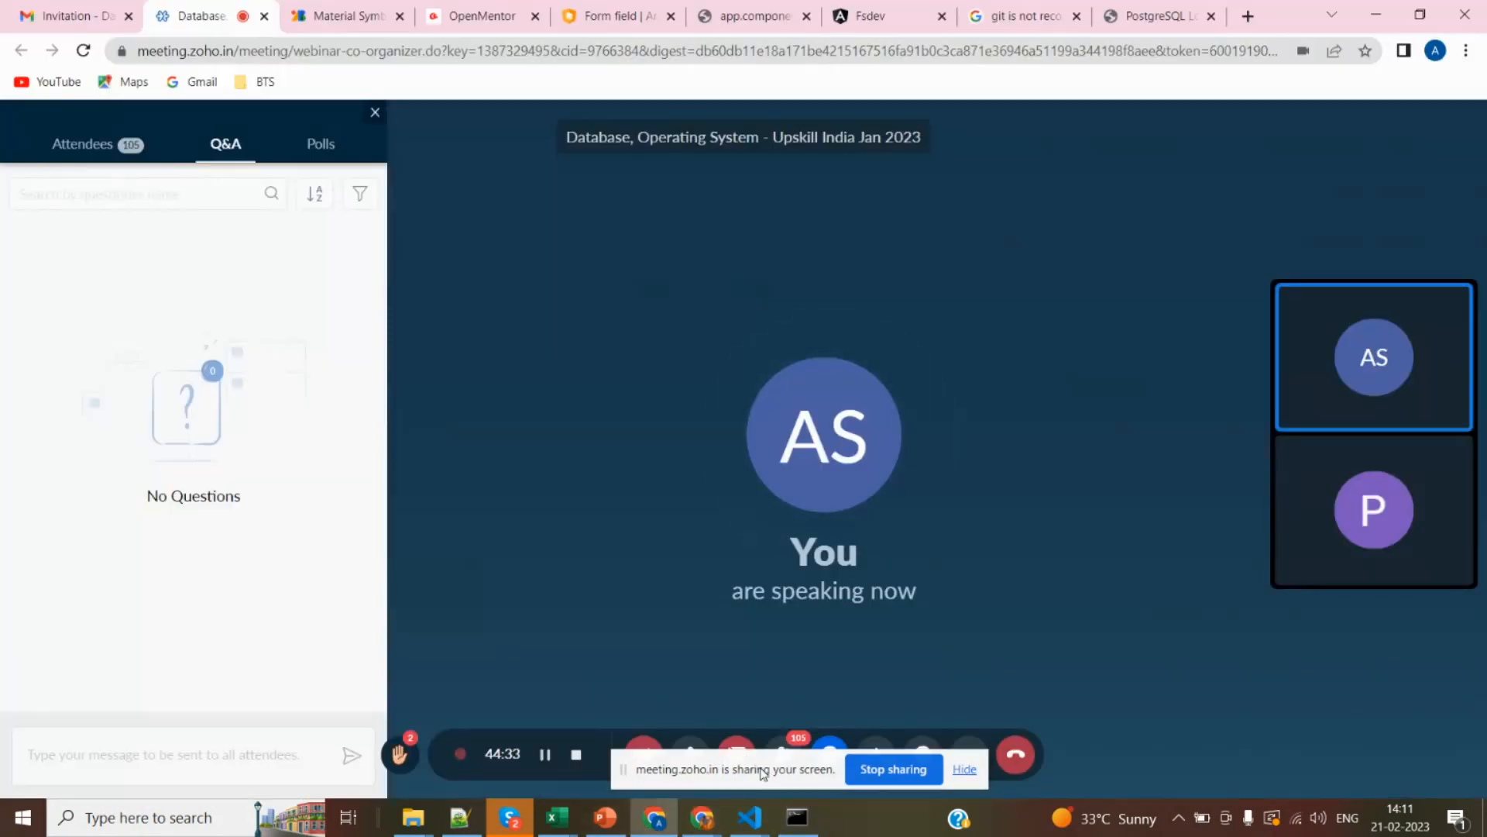
pyautogui.moveTo(764, 772); pyautogui.dragTo(763, 759)
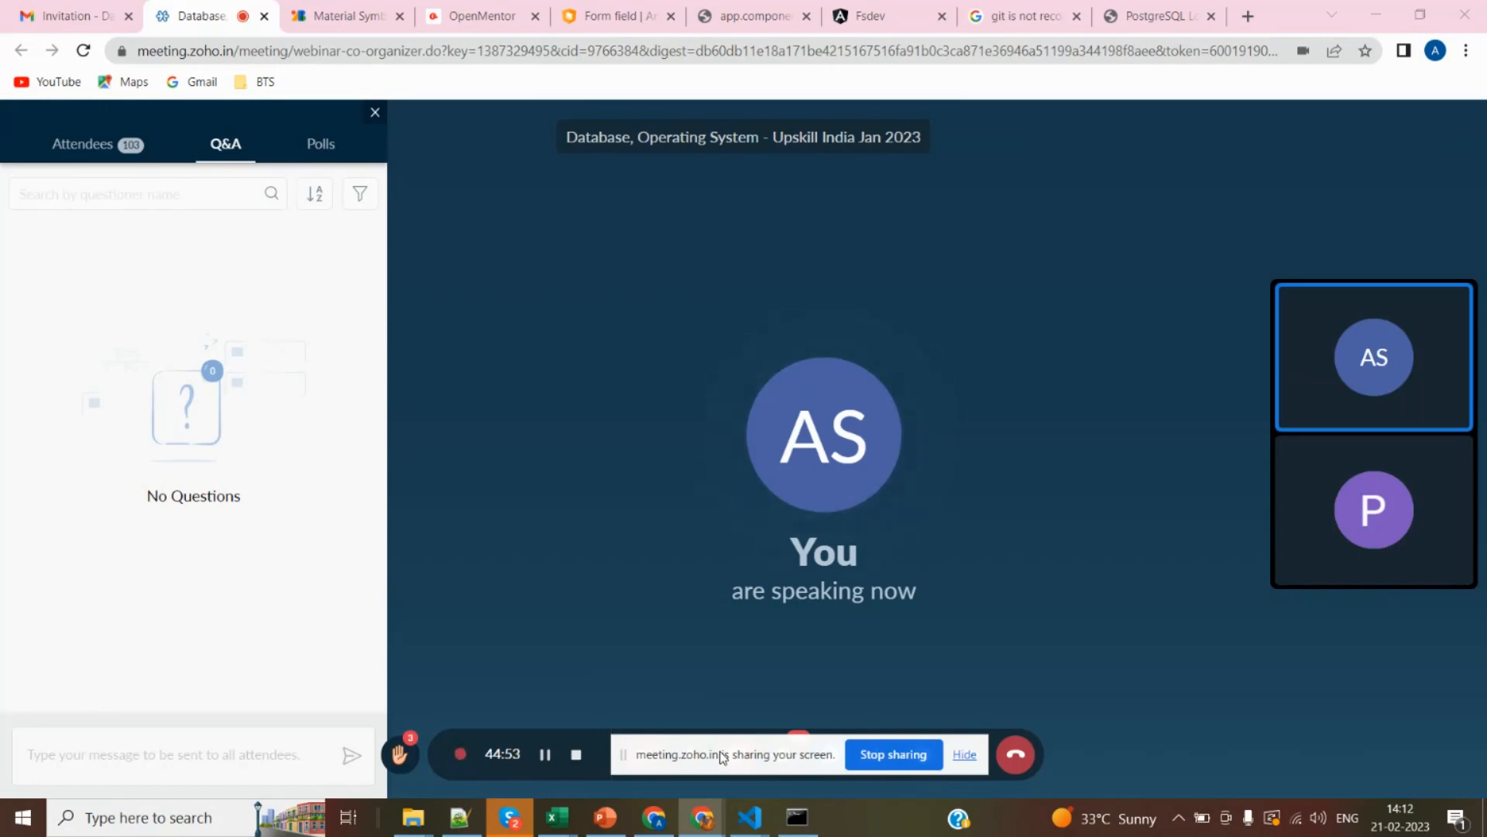
pyautogui.moveTo(721, 752); pyautogui.dragTo(719, 760)
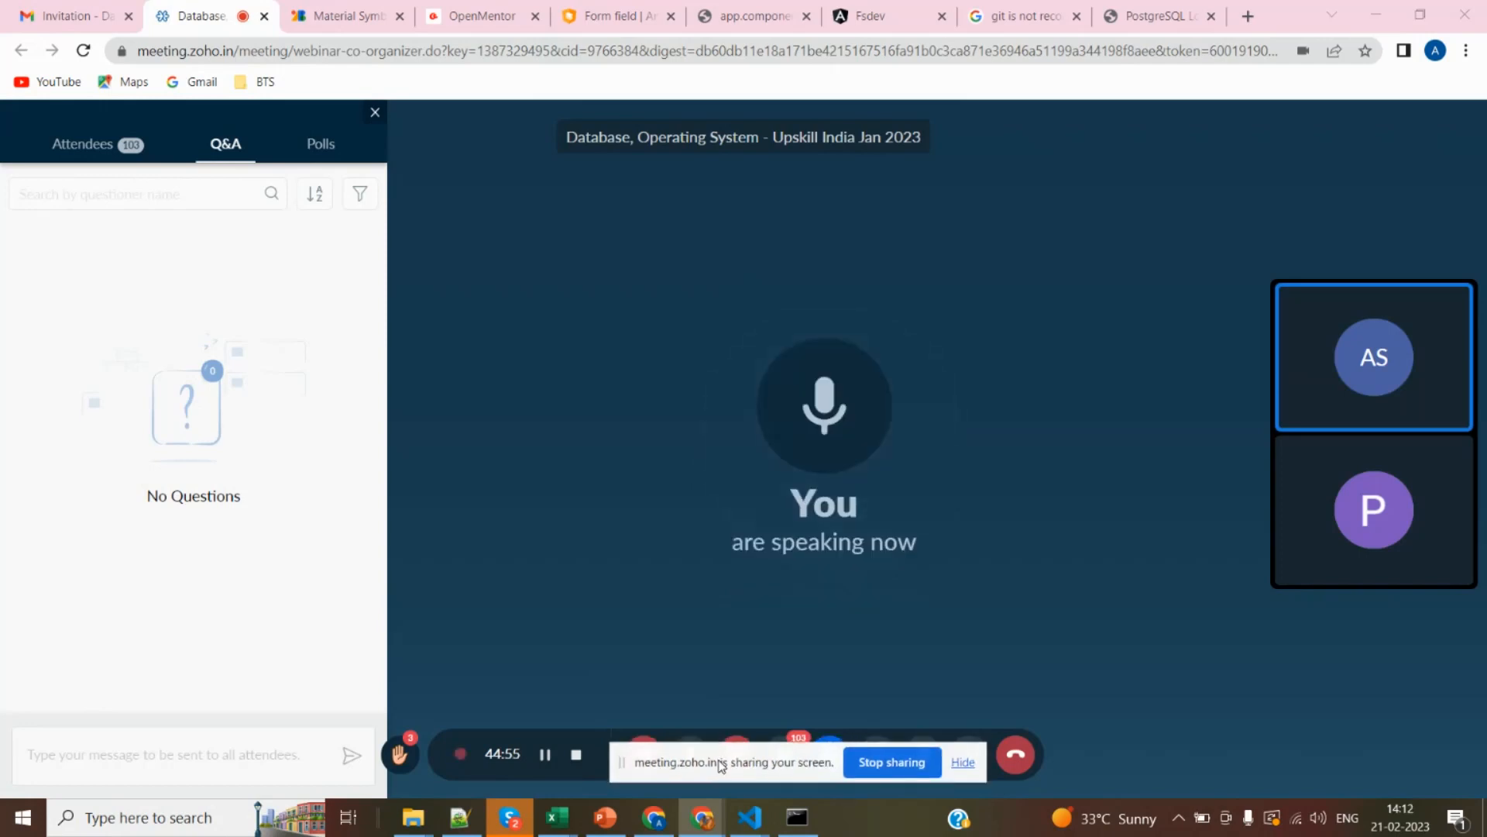
pyautogui.hotkey('alt', 'Tab')
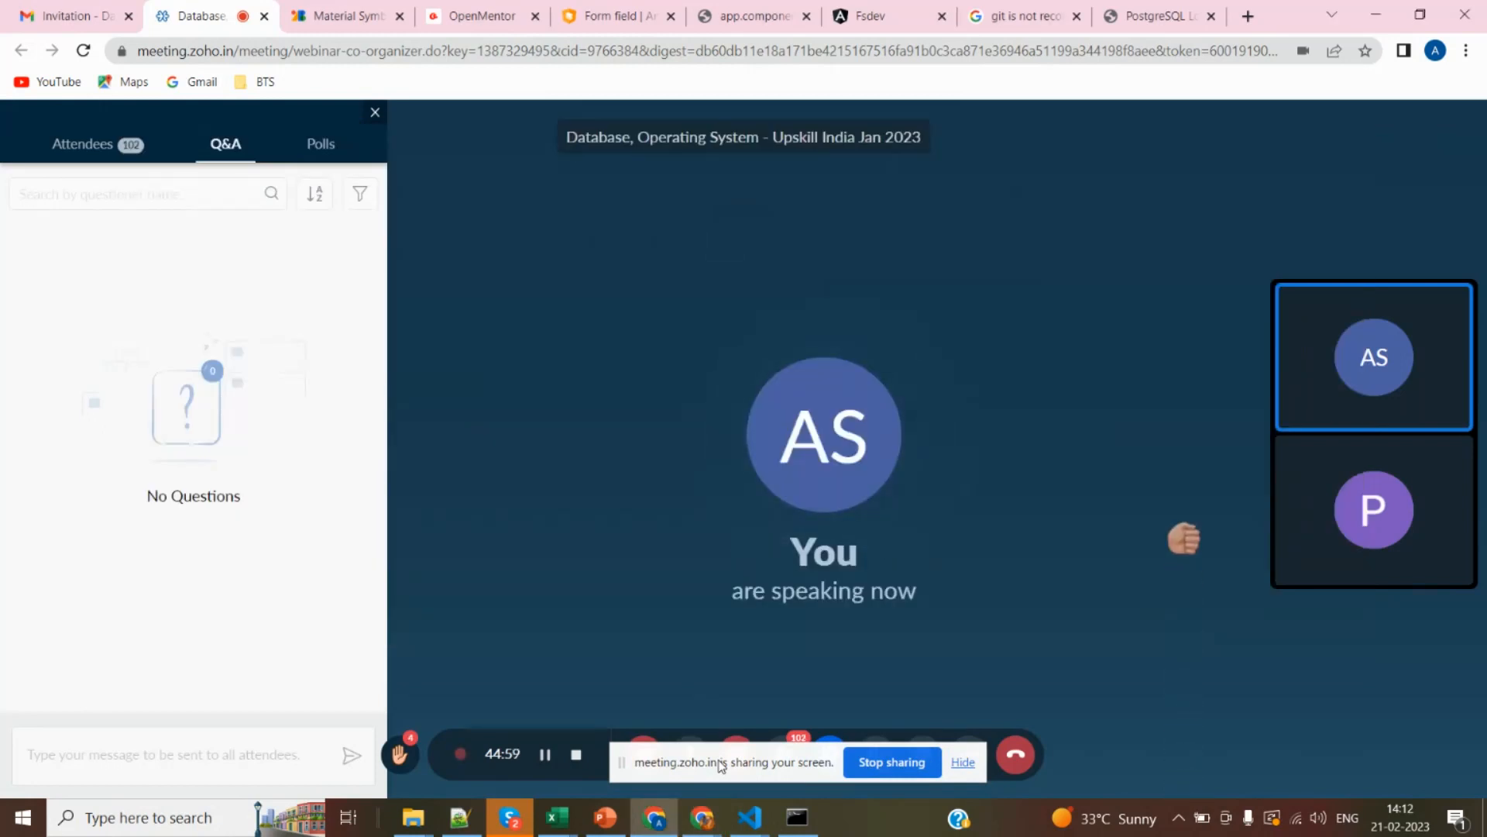
pyautogui.hotkey('alt', 'Tab')
pyautogui.hotkey('alt', 'Tab')
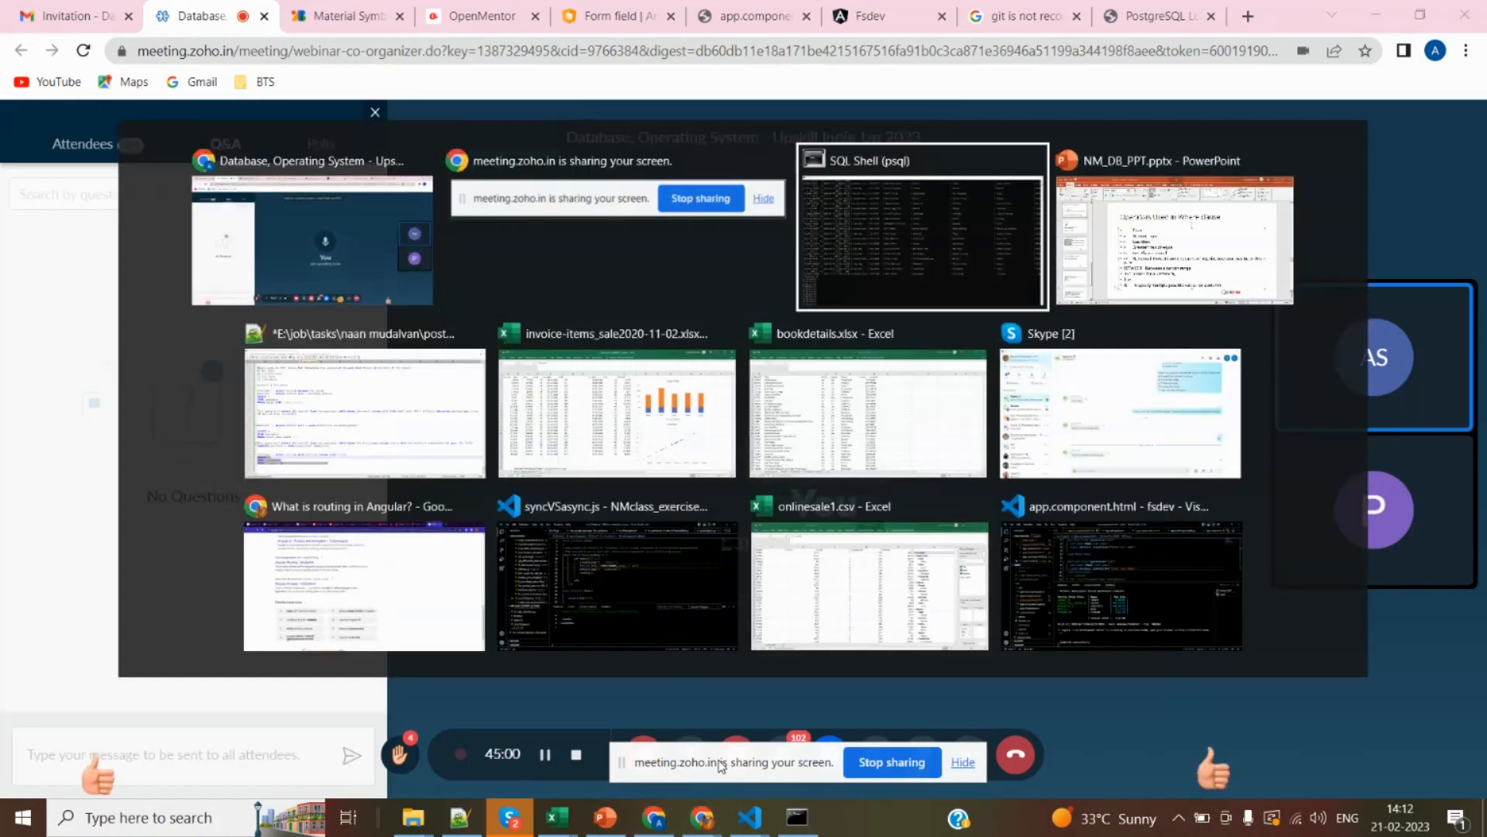
pyautogui.hotkey('alt', 'Tab')
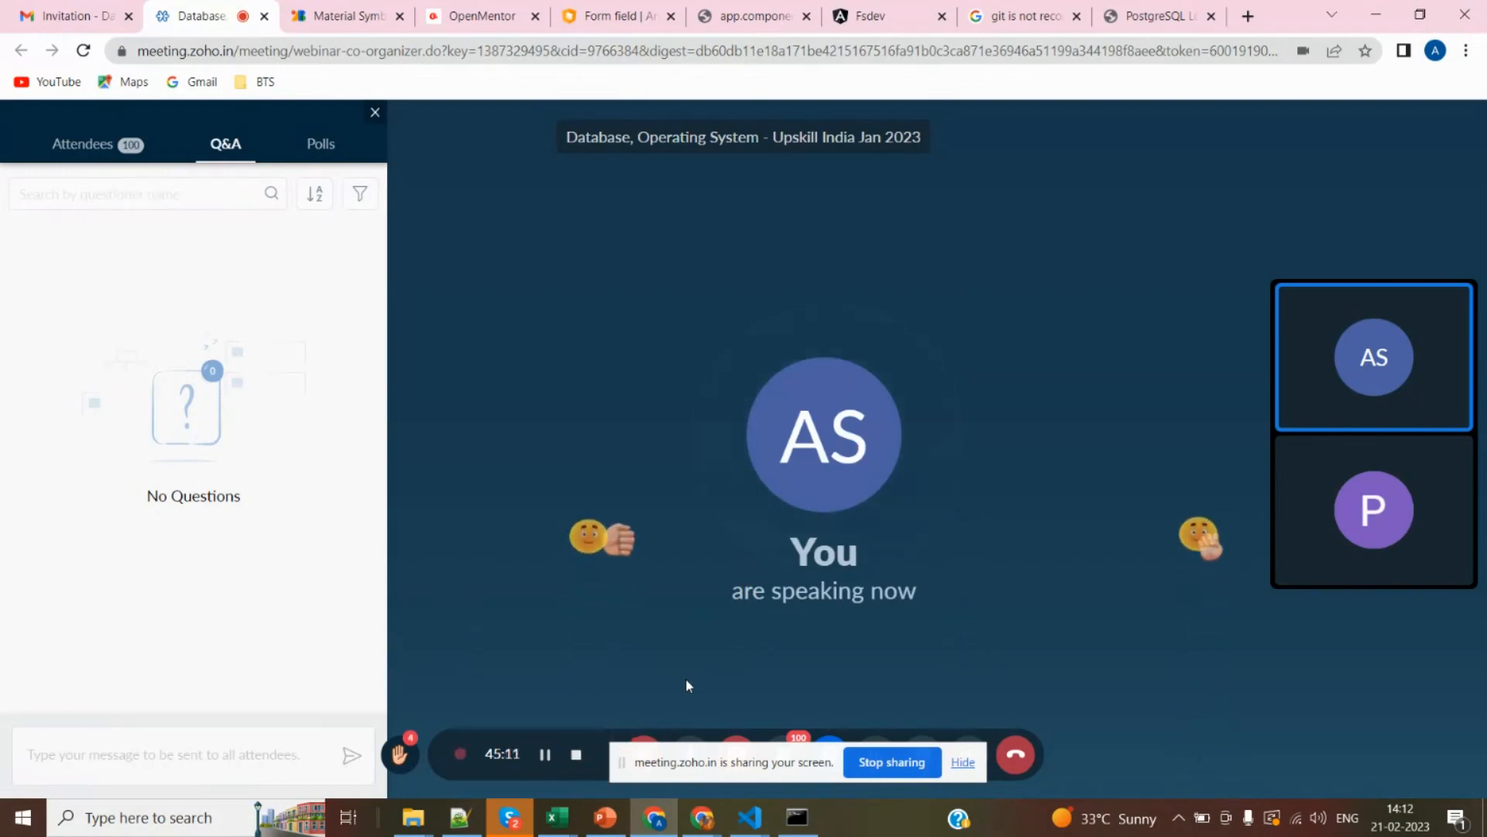
# Switch back to NM_DB_PPT.pptx in PowerPoint and show slide 19, Logical Operators(AND,OR,NOT).
pyautogui.hotkey('alt', 'Tab')
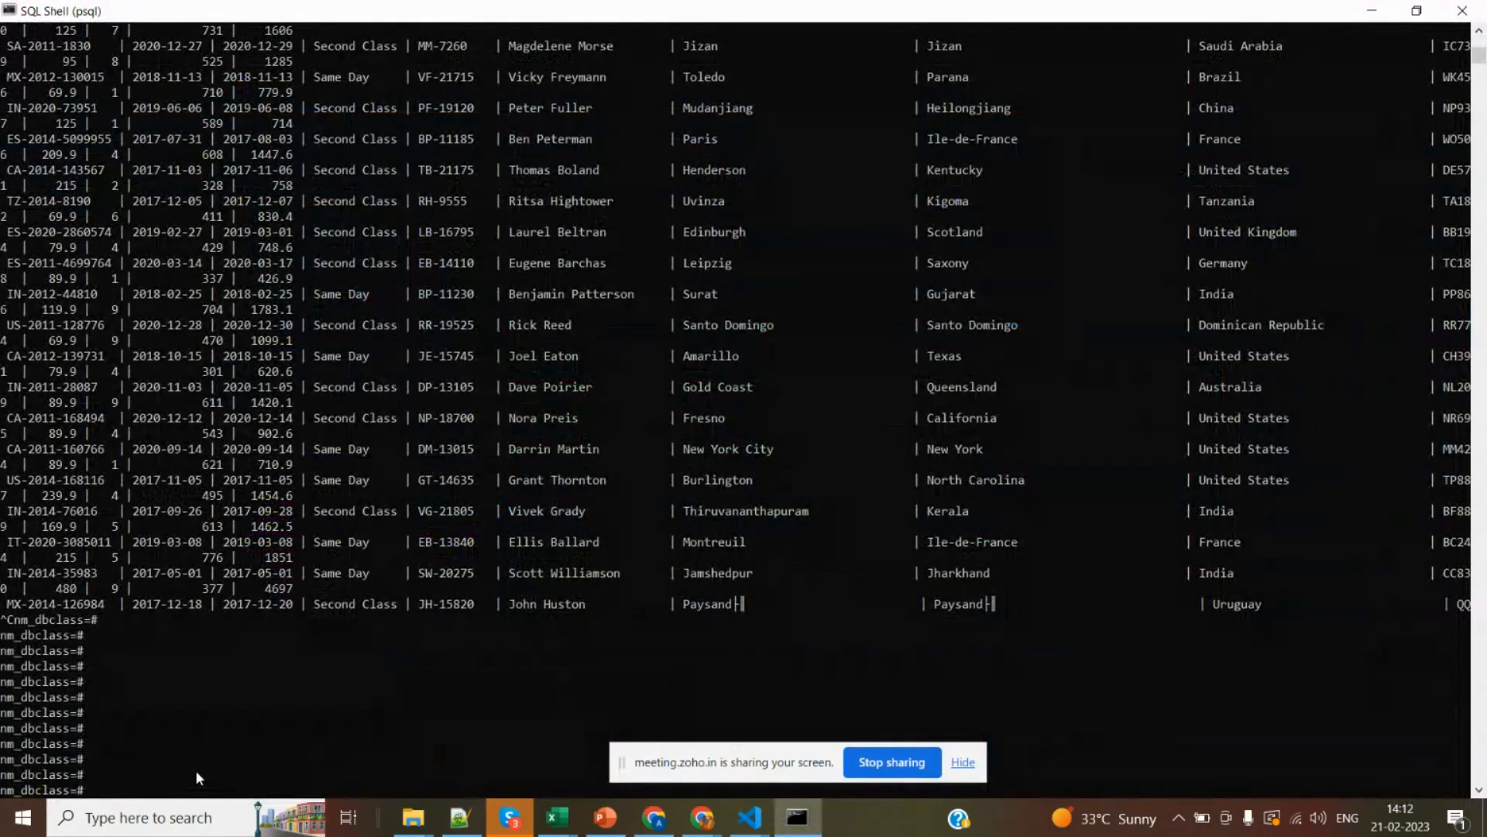
pyautogui.hotkey('alt', 'Tab')
pyautogui.hotkey('alt', 'Tab')
pyautogui.hotkey('alt', 'Tab')
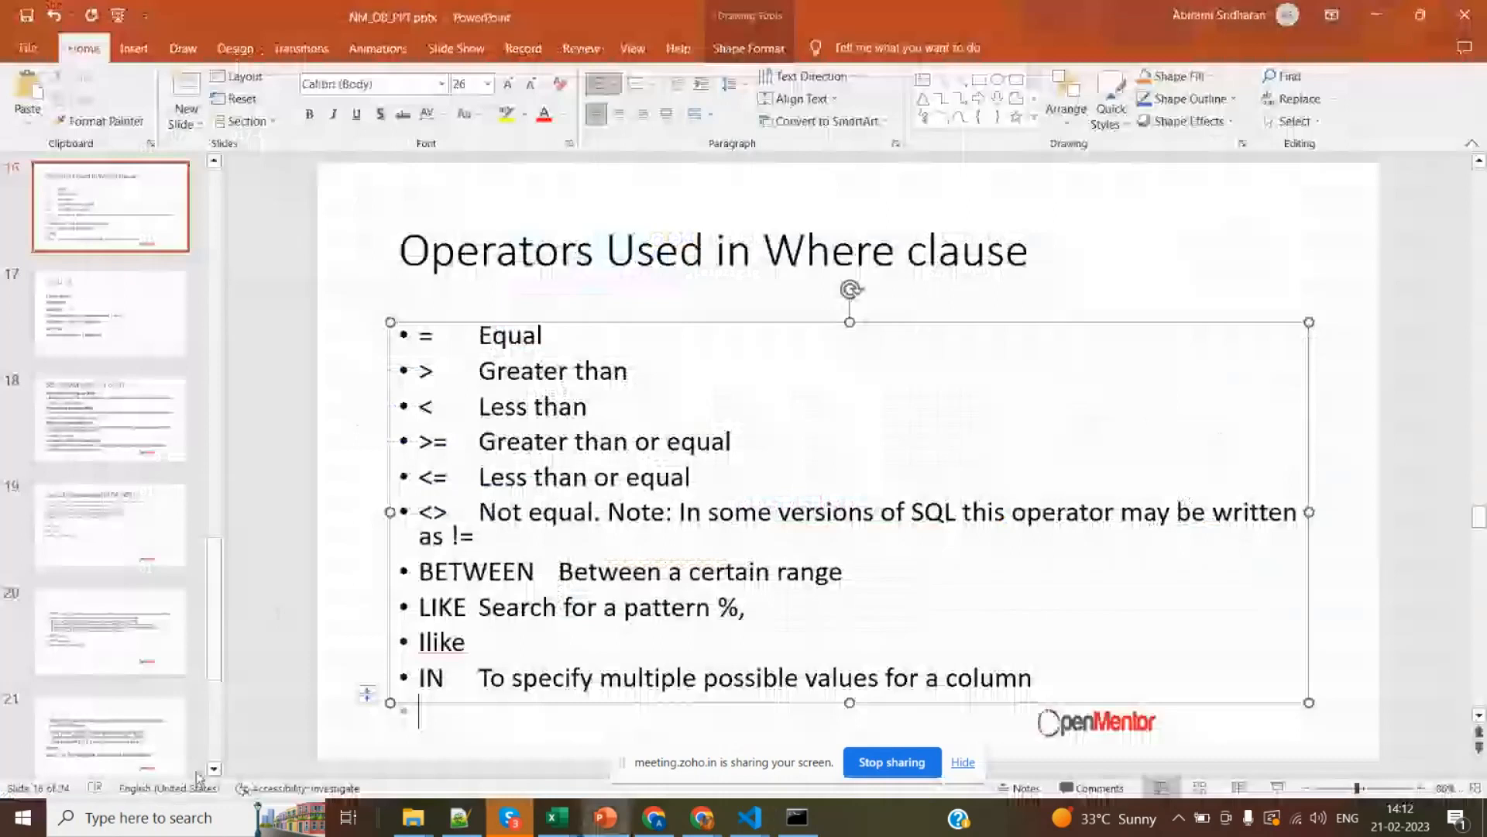
pyautogui.click(107, 713)
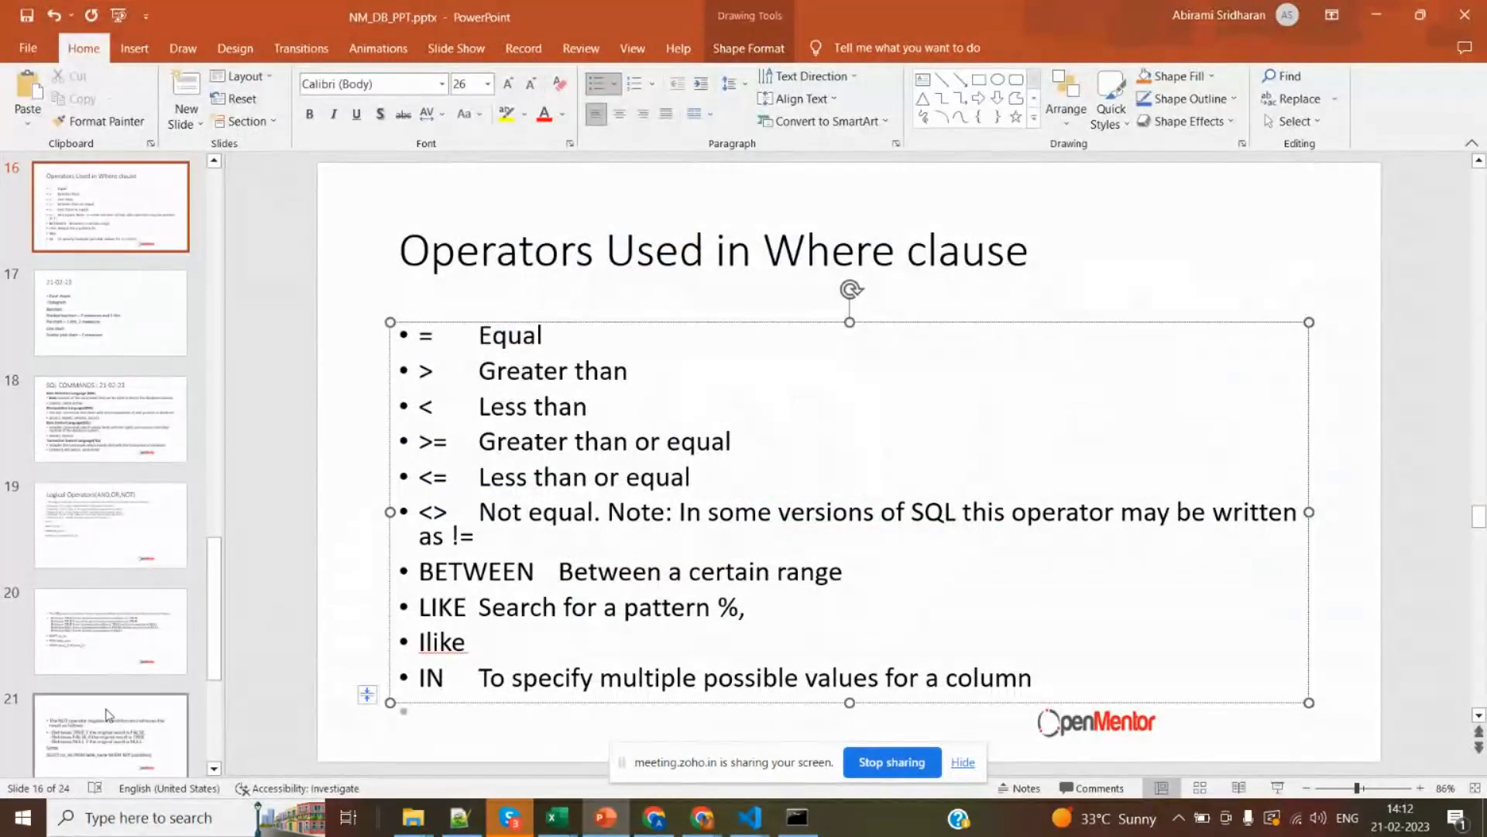
pyautogui.click(109, 715)
pyautogui.press('Up')
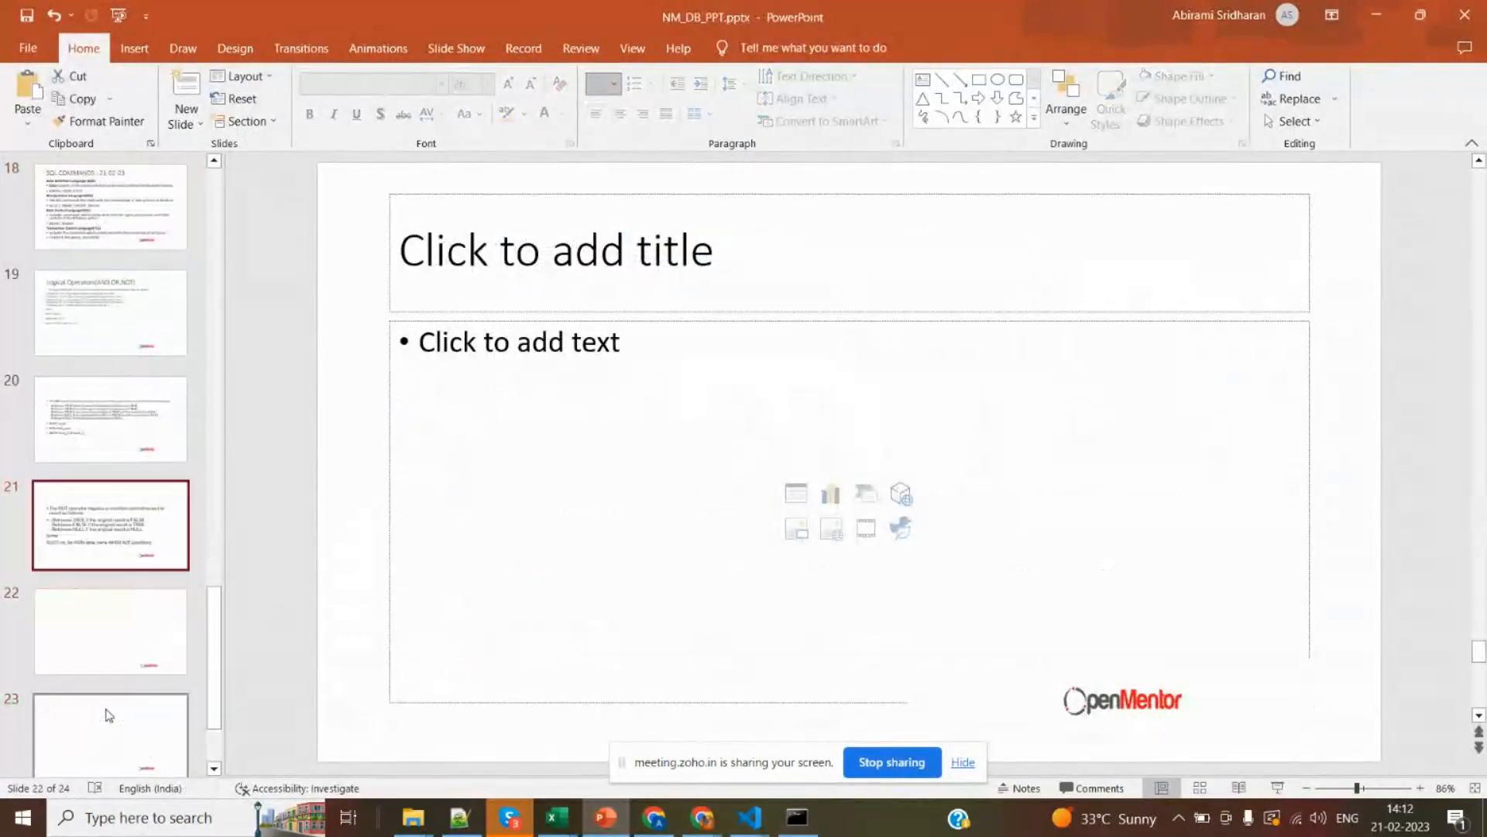
pyautogui.press('Up')
pyautogui.press('Up')
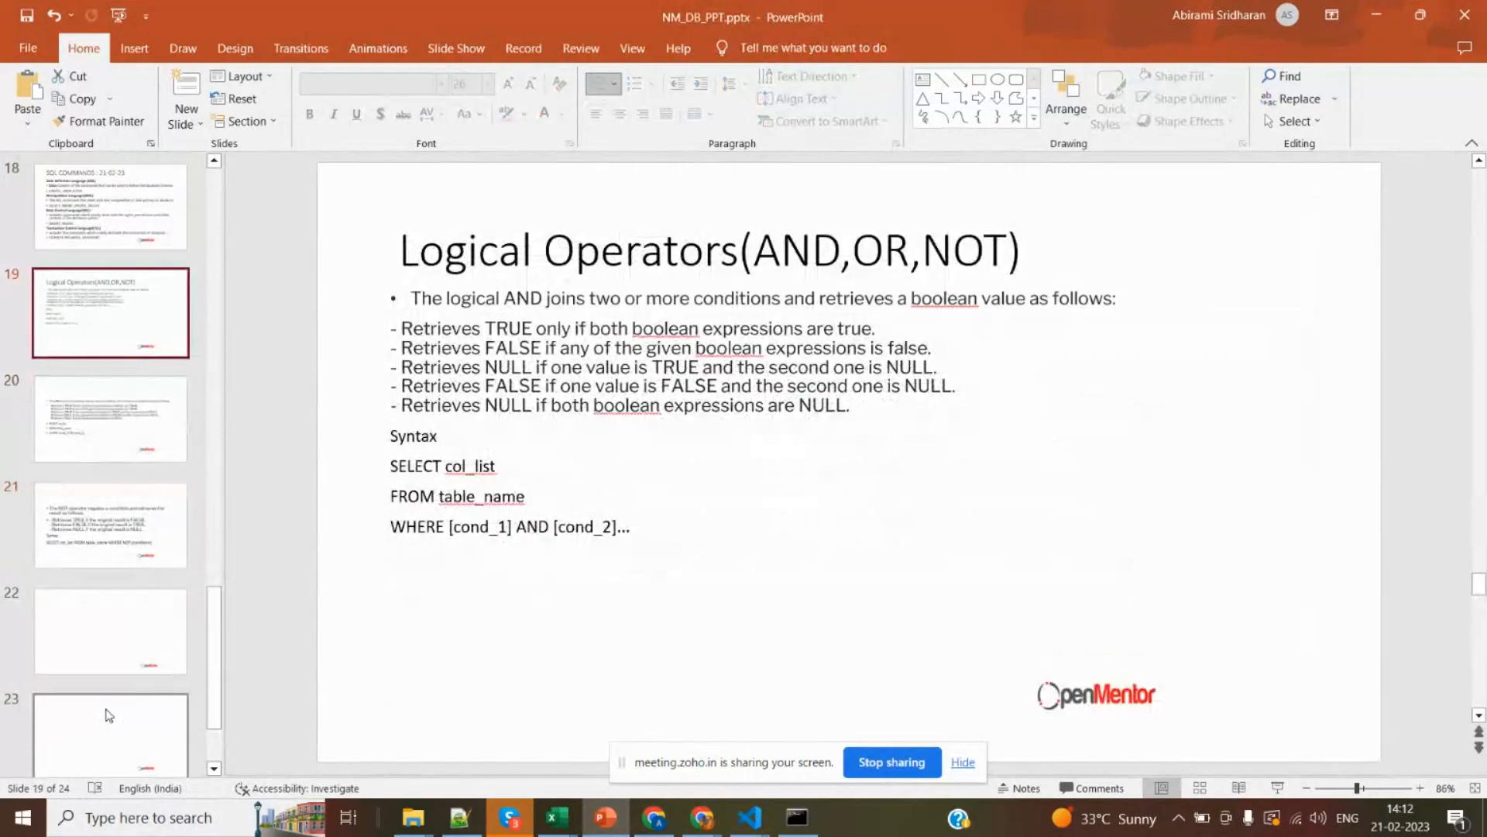
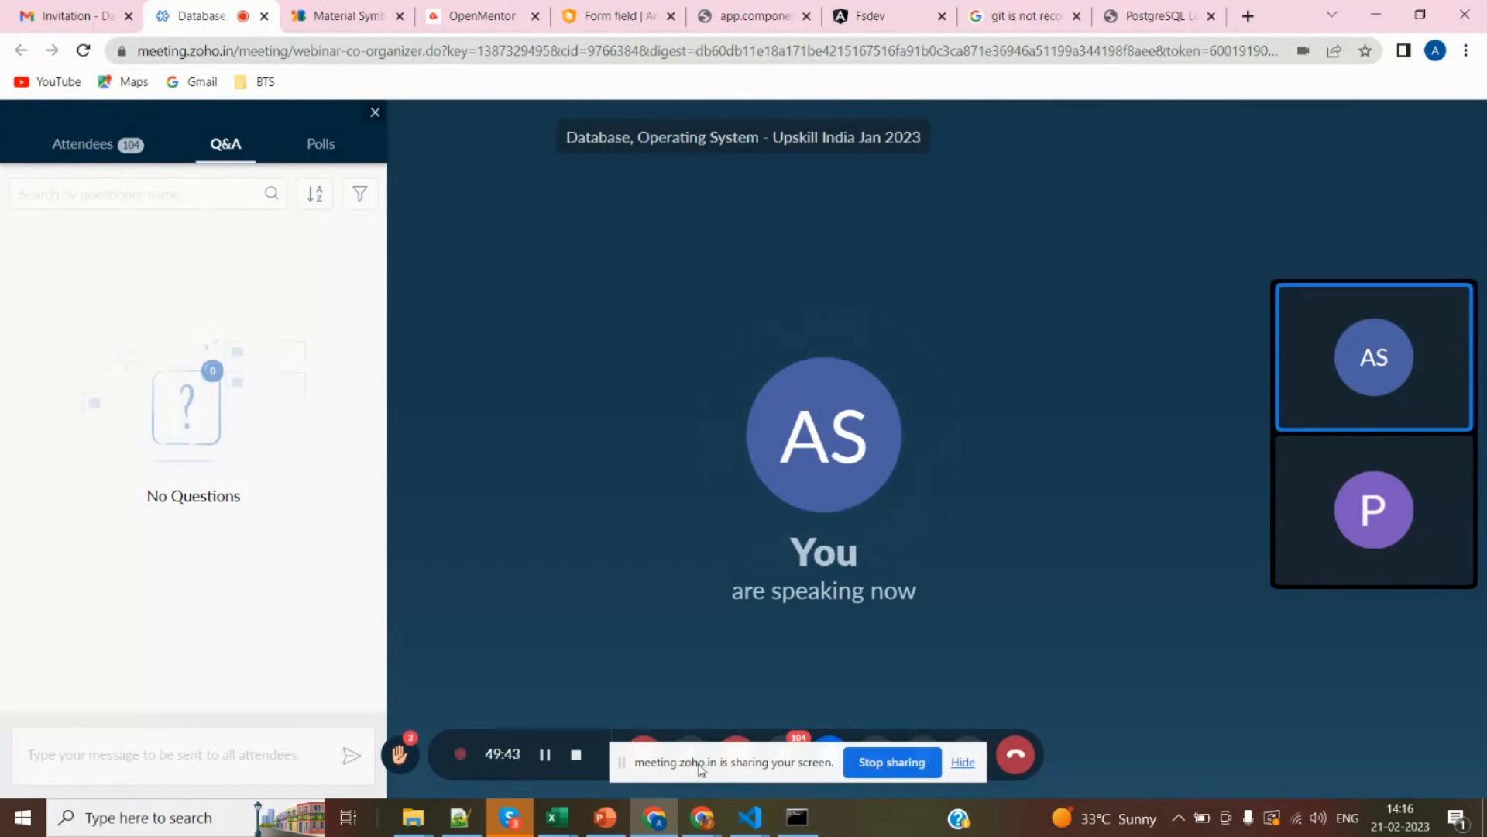
# Switch to the SQL Shell prompt and return to the Zoho meeting page in Chrome.
pyautogui.hotkey('alt', 'Tab')
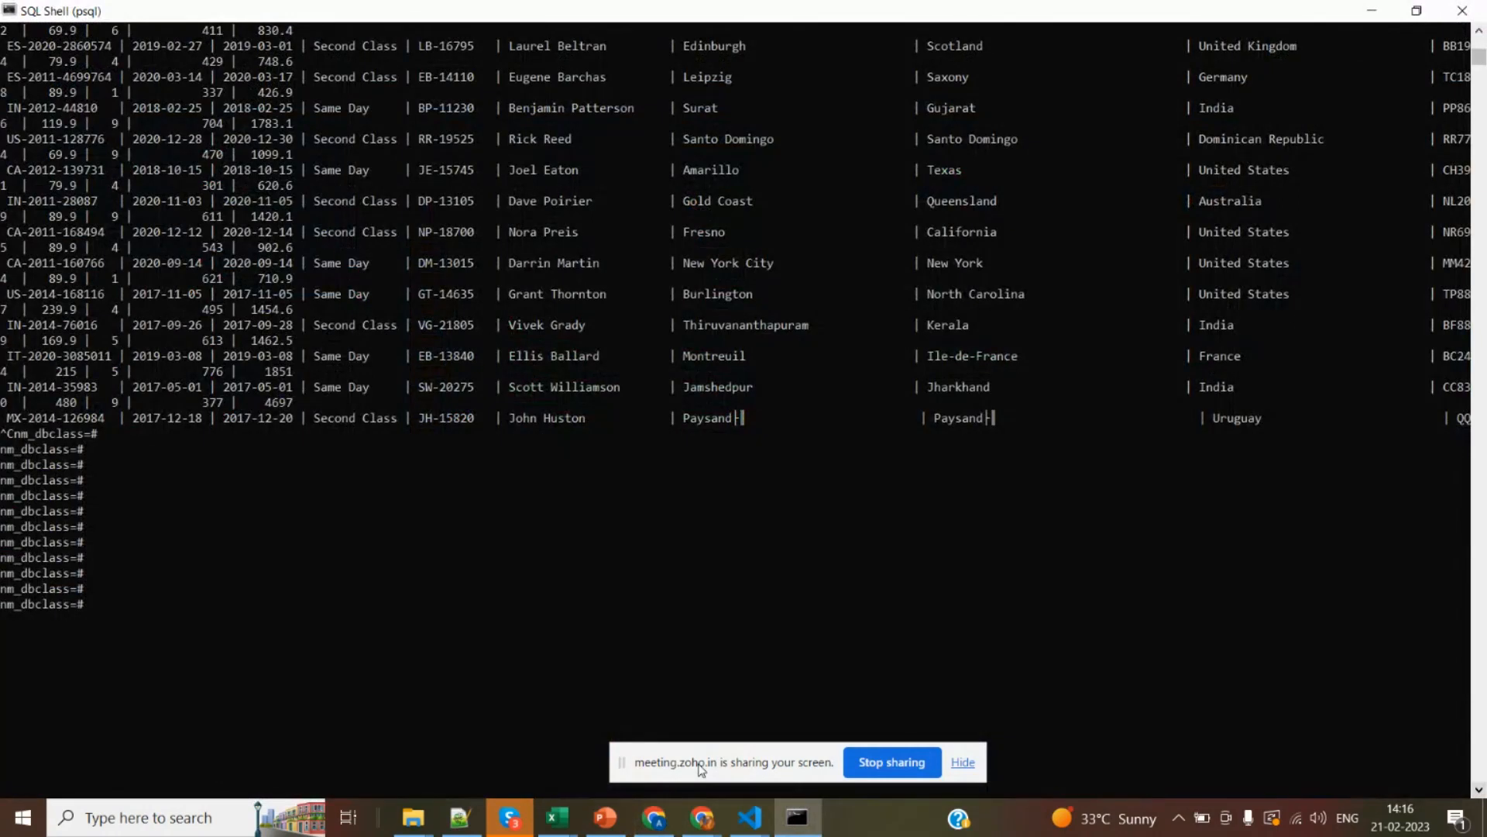
pyautogui.click(749, 775)
pyautogui.hotkey('alt', 'Tab')
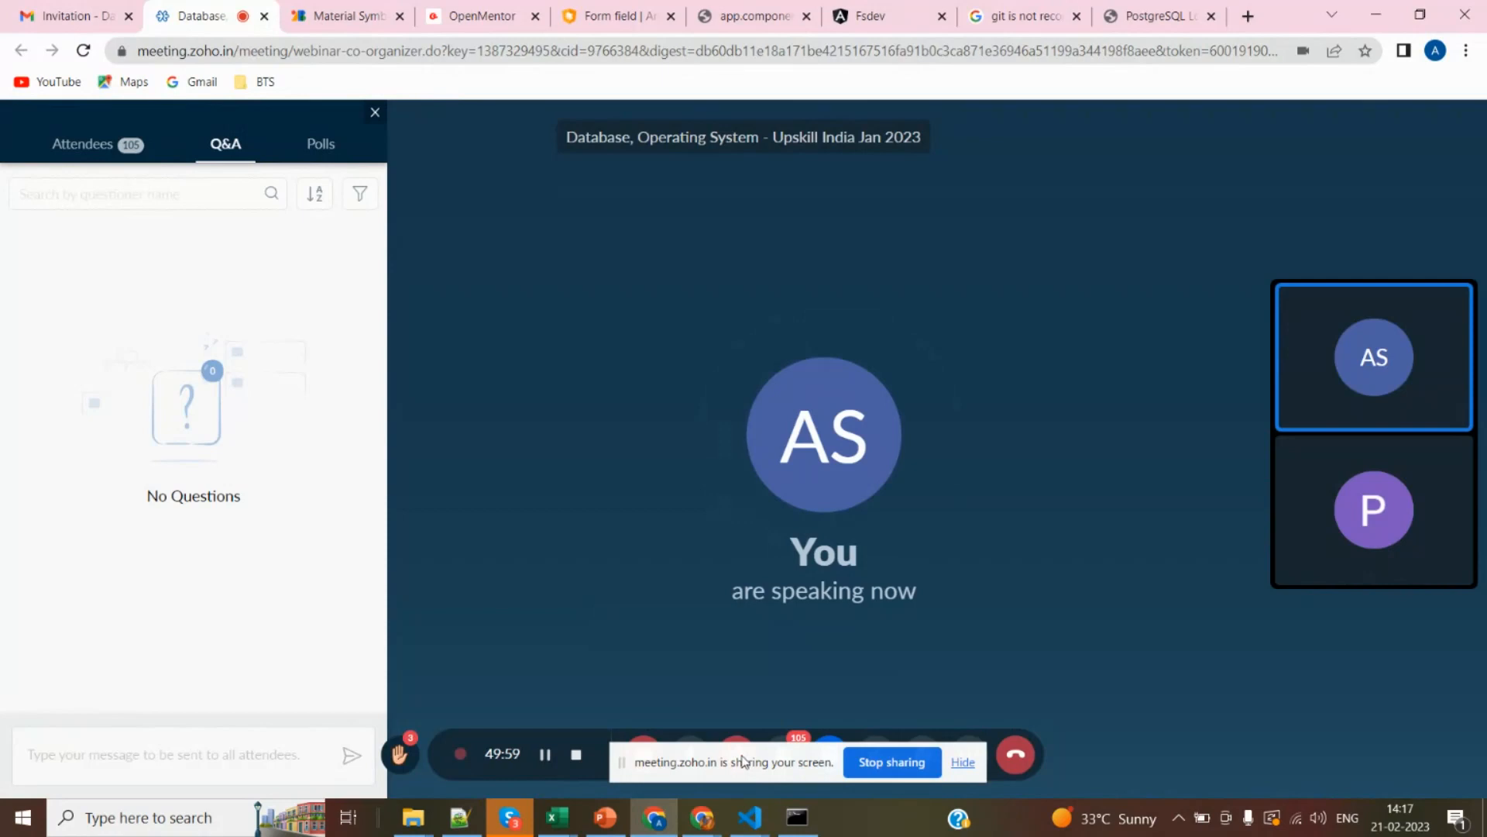
# Switch to the invoice-items_sale2020-11-02.xlsx workbook in Excel.
pyautogui.hotkey('alt', 'Tab')
pyautogui.press('Tab')
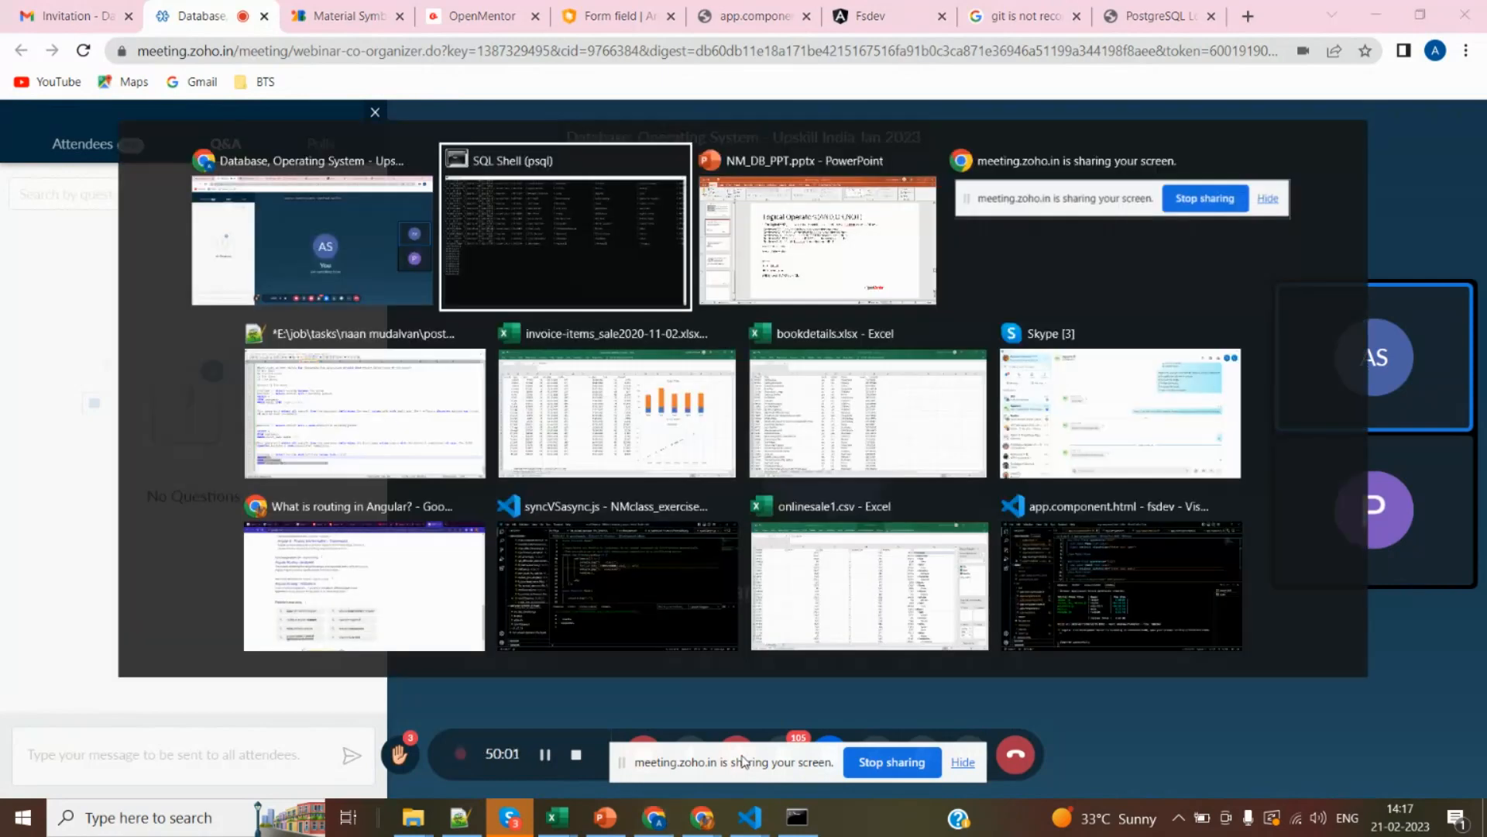
pyautogui.hotkey('alt', 'Tab')
pyautogui.hotkey('alt', 'Tab')
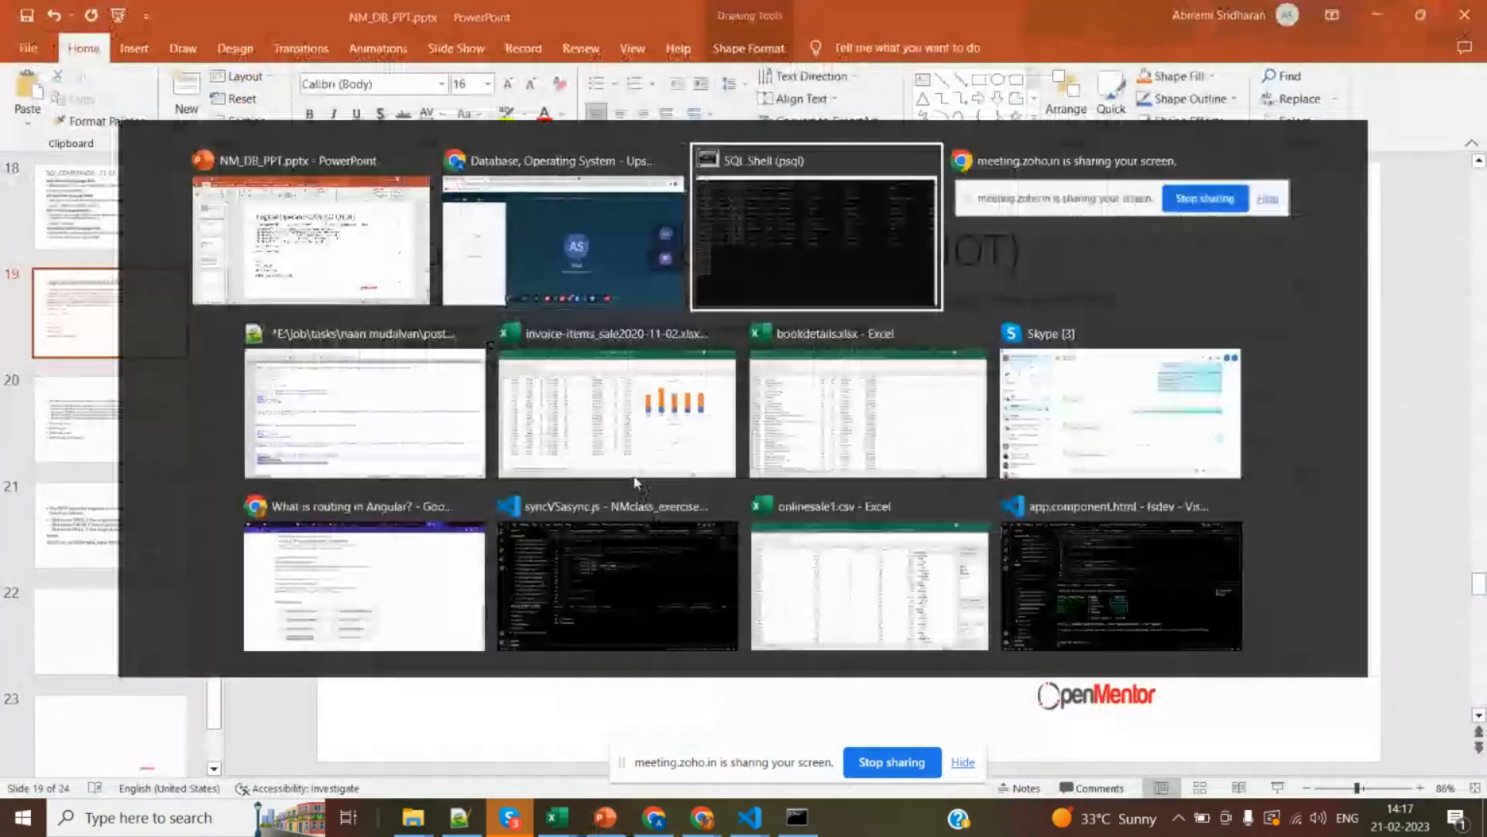
pyautogui.hotkey('alt', 'Tab')
pyautogui.hotkey('alt', 'Tab')
pyautogui.hotkey('alt', 'Tab')
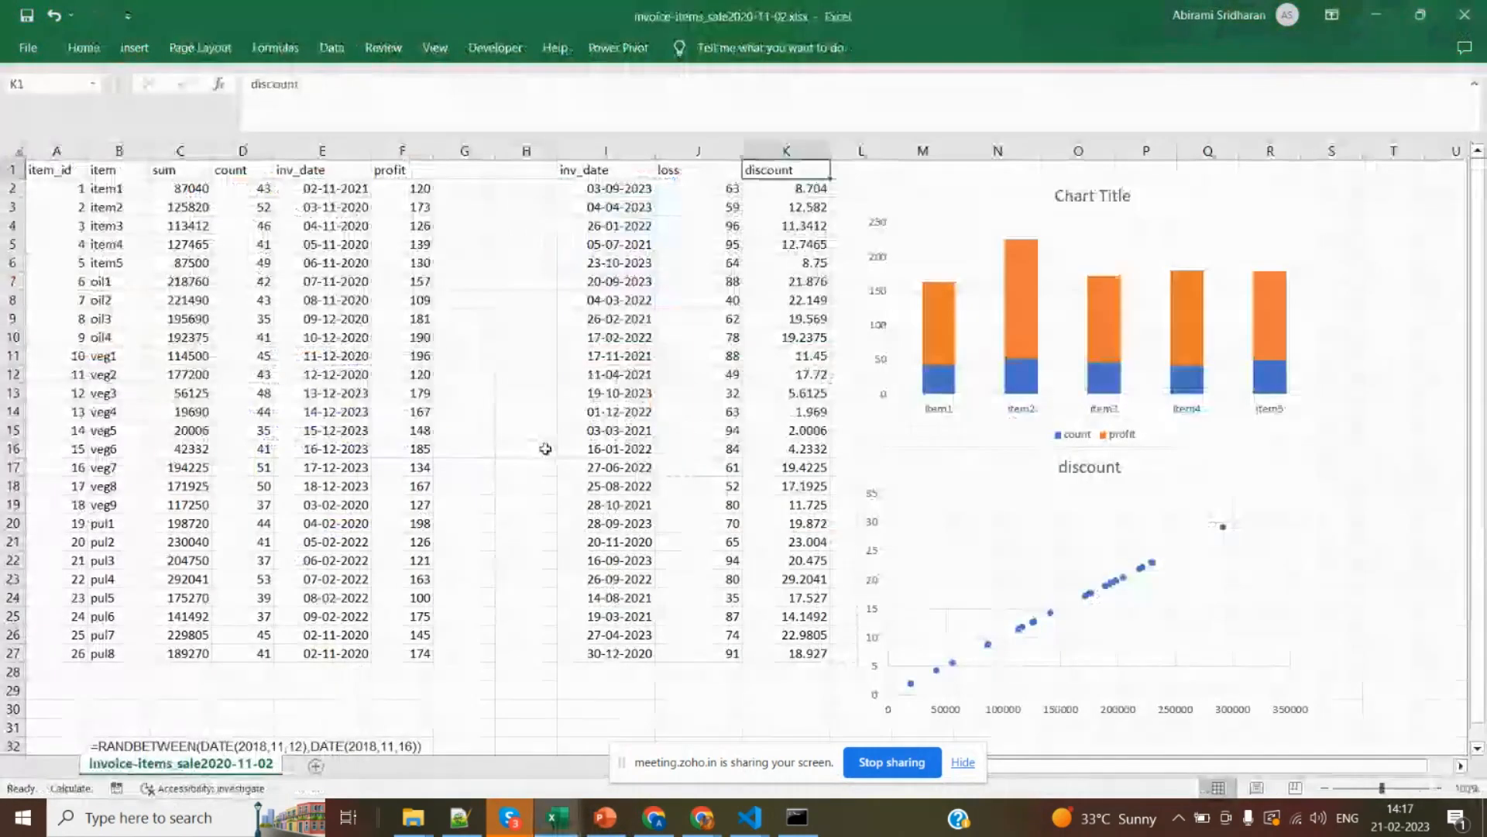
# Highlight the second inv_date, loss and discount columns as a group and individually.
pyautogui.click(646, 483)
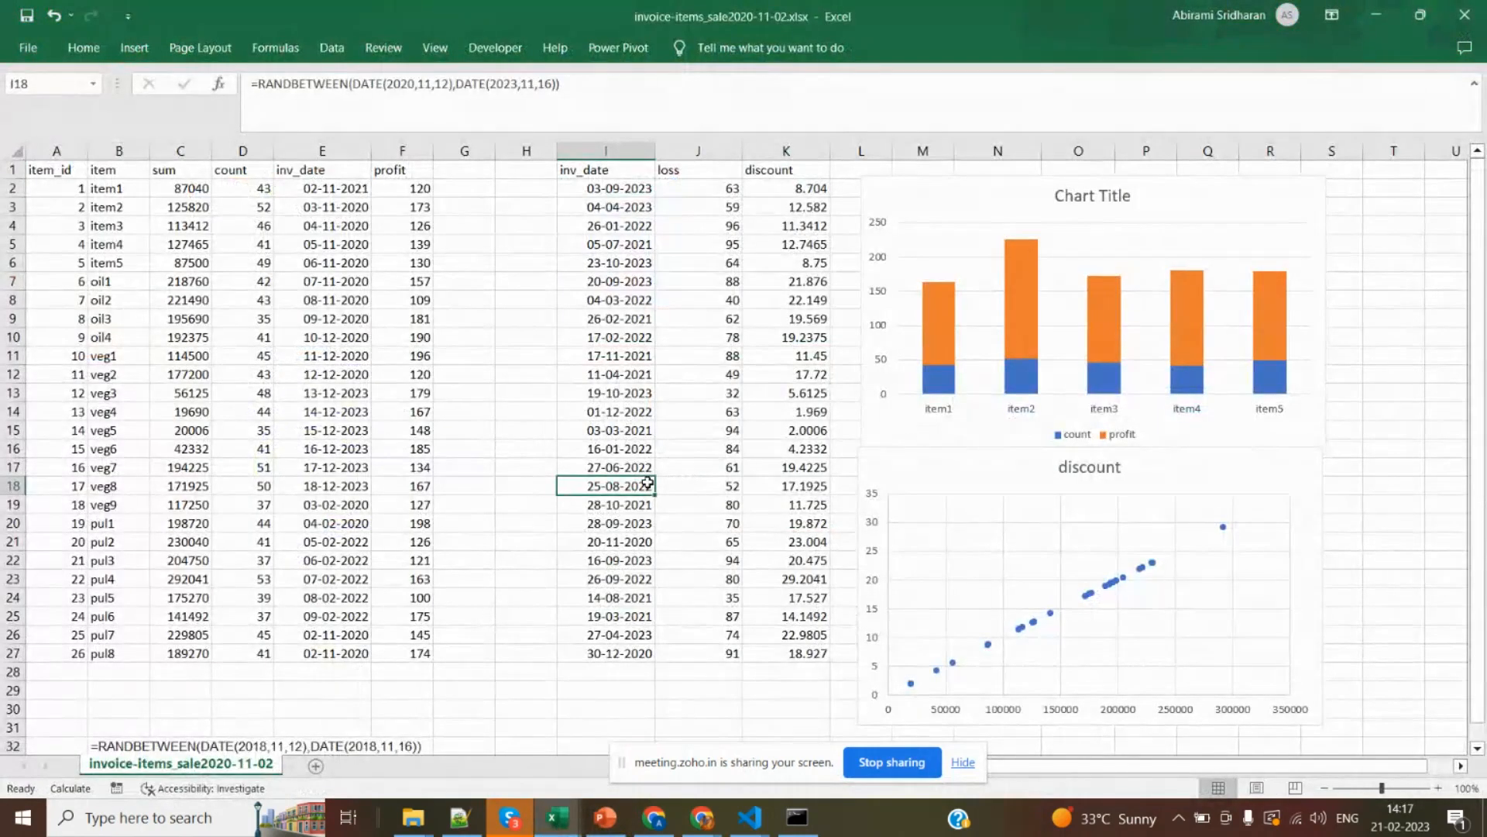
pyautogui.click(606, 152)
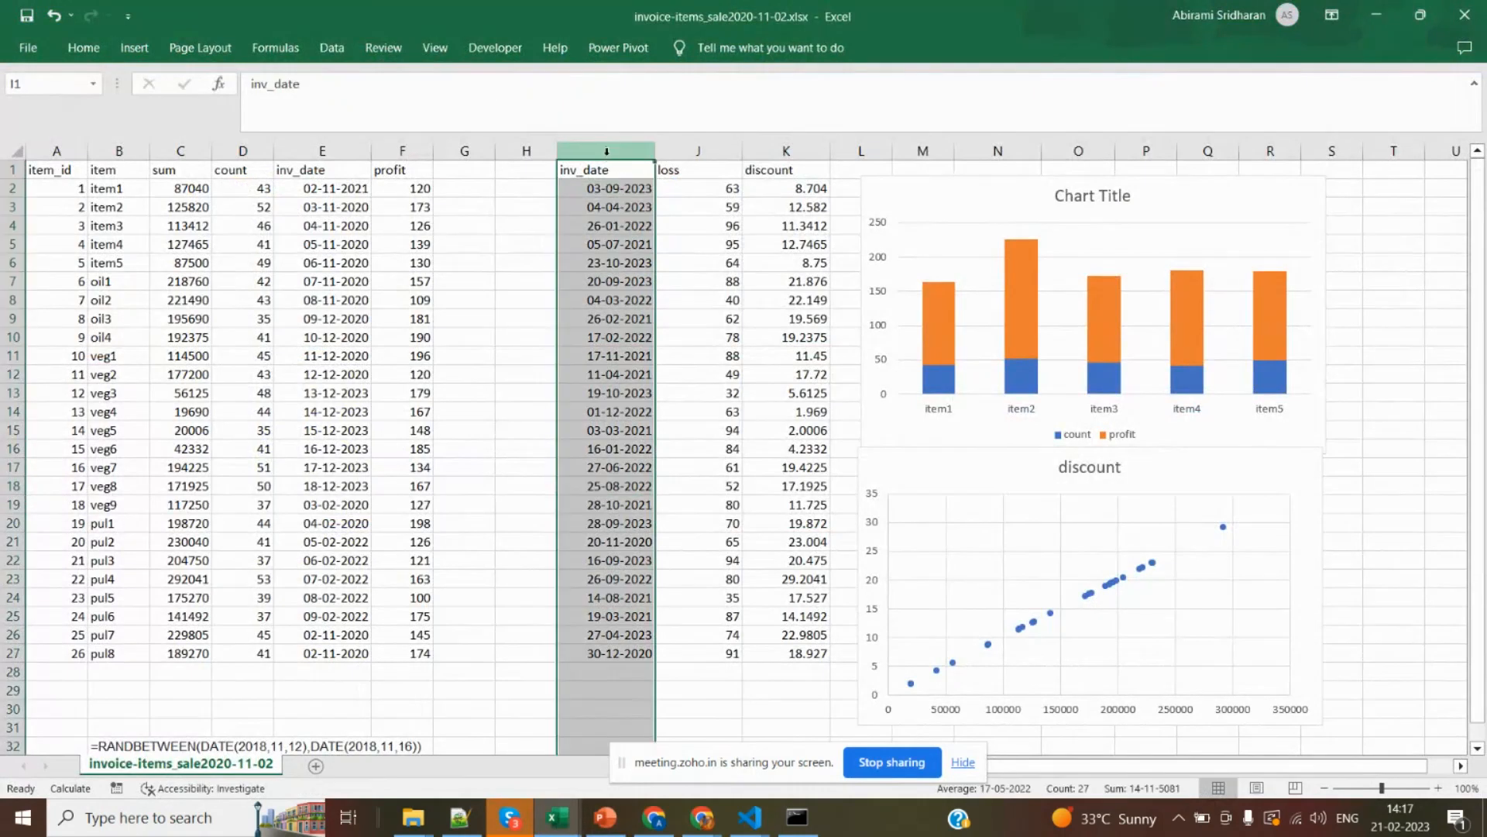
pyautogui.moveTo(606, 152); pyautogui.dragTo(786, 152)
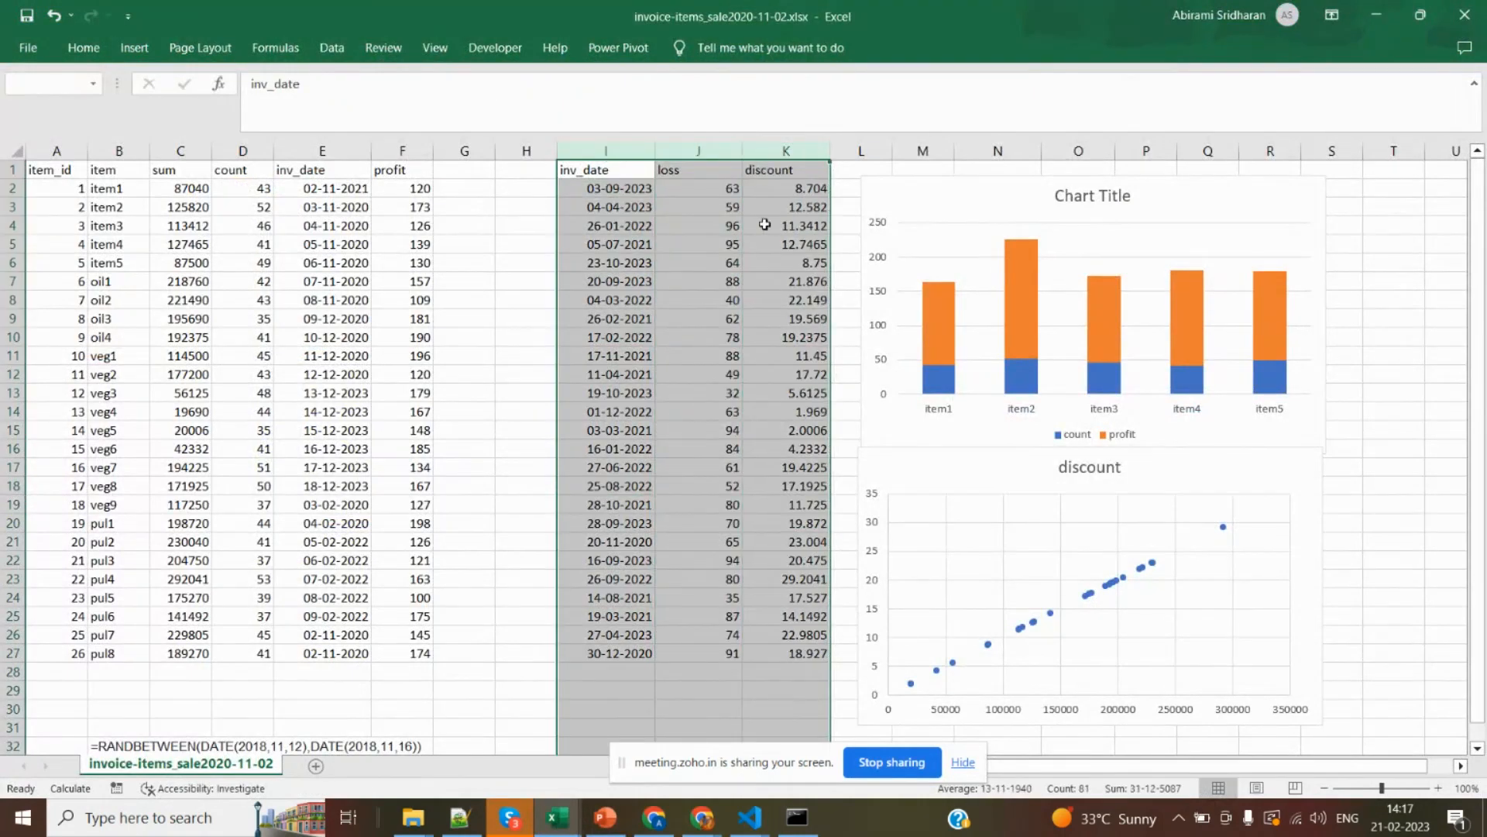
pyautogui.click(998, 618)
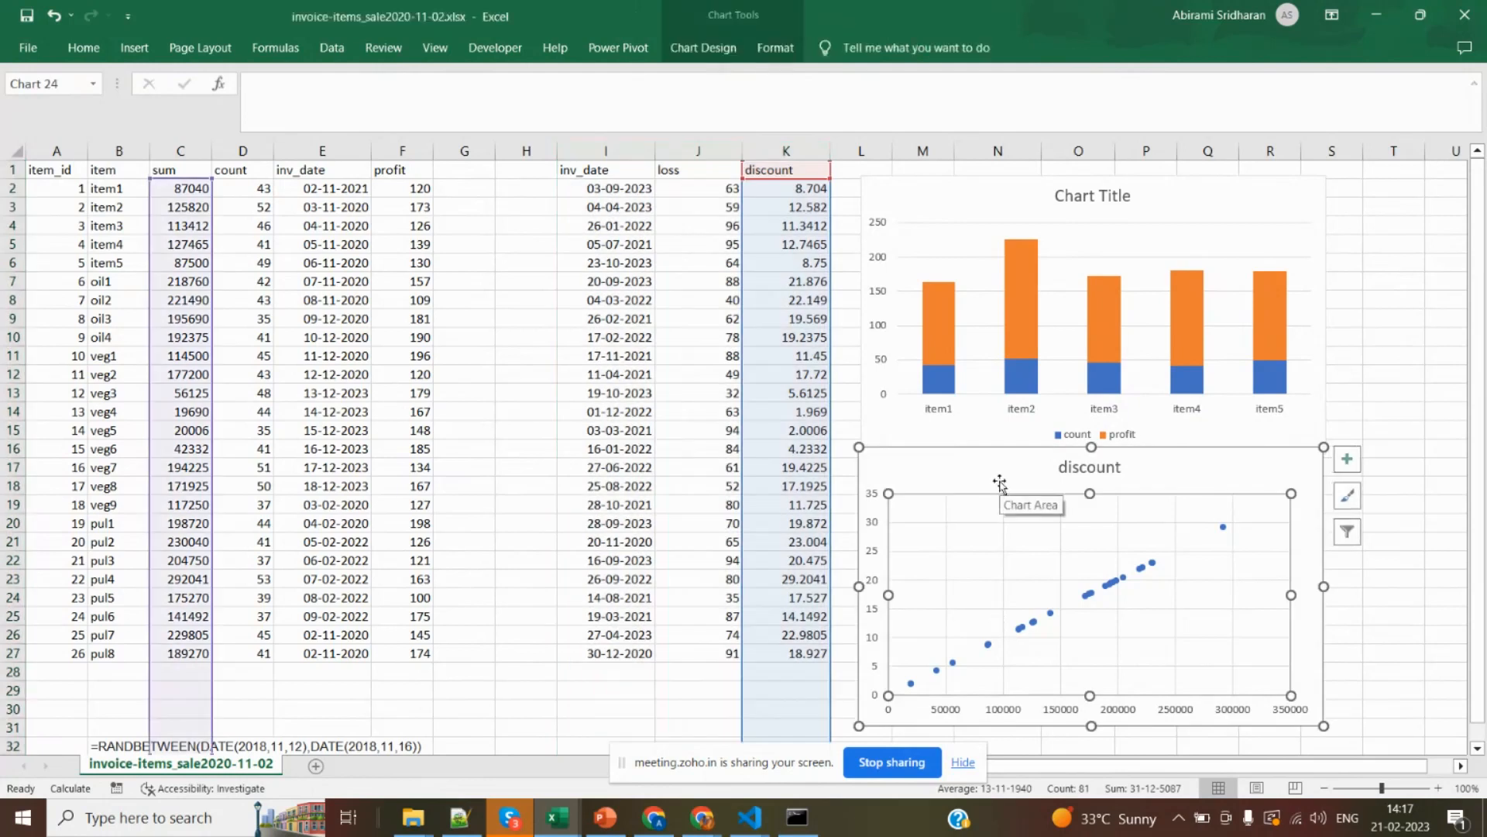
pyautogui.click(698, 150)
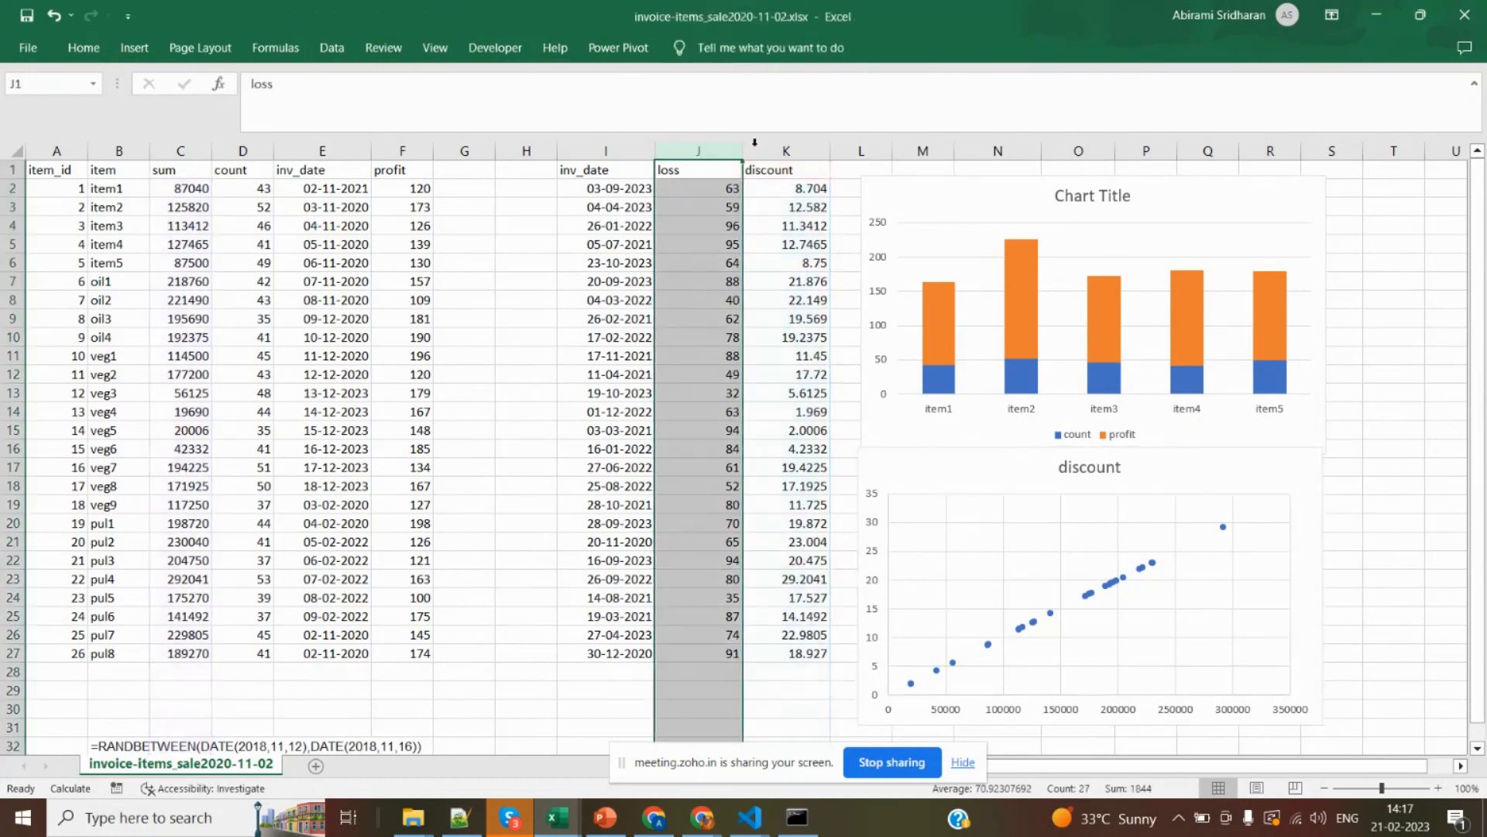
pyautogui.click(785, 151)
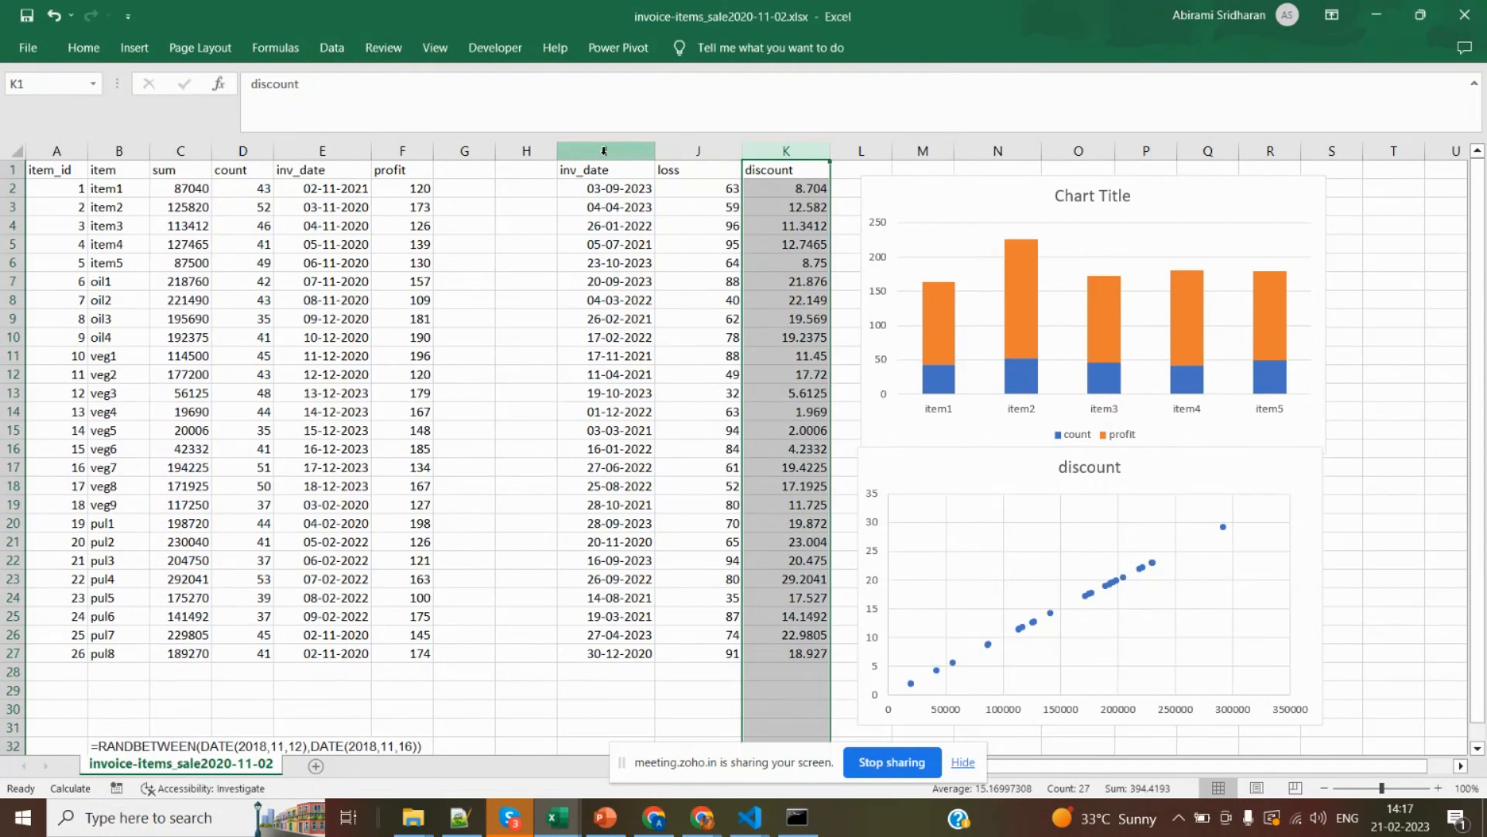
pyautogui.click(598, 150)
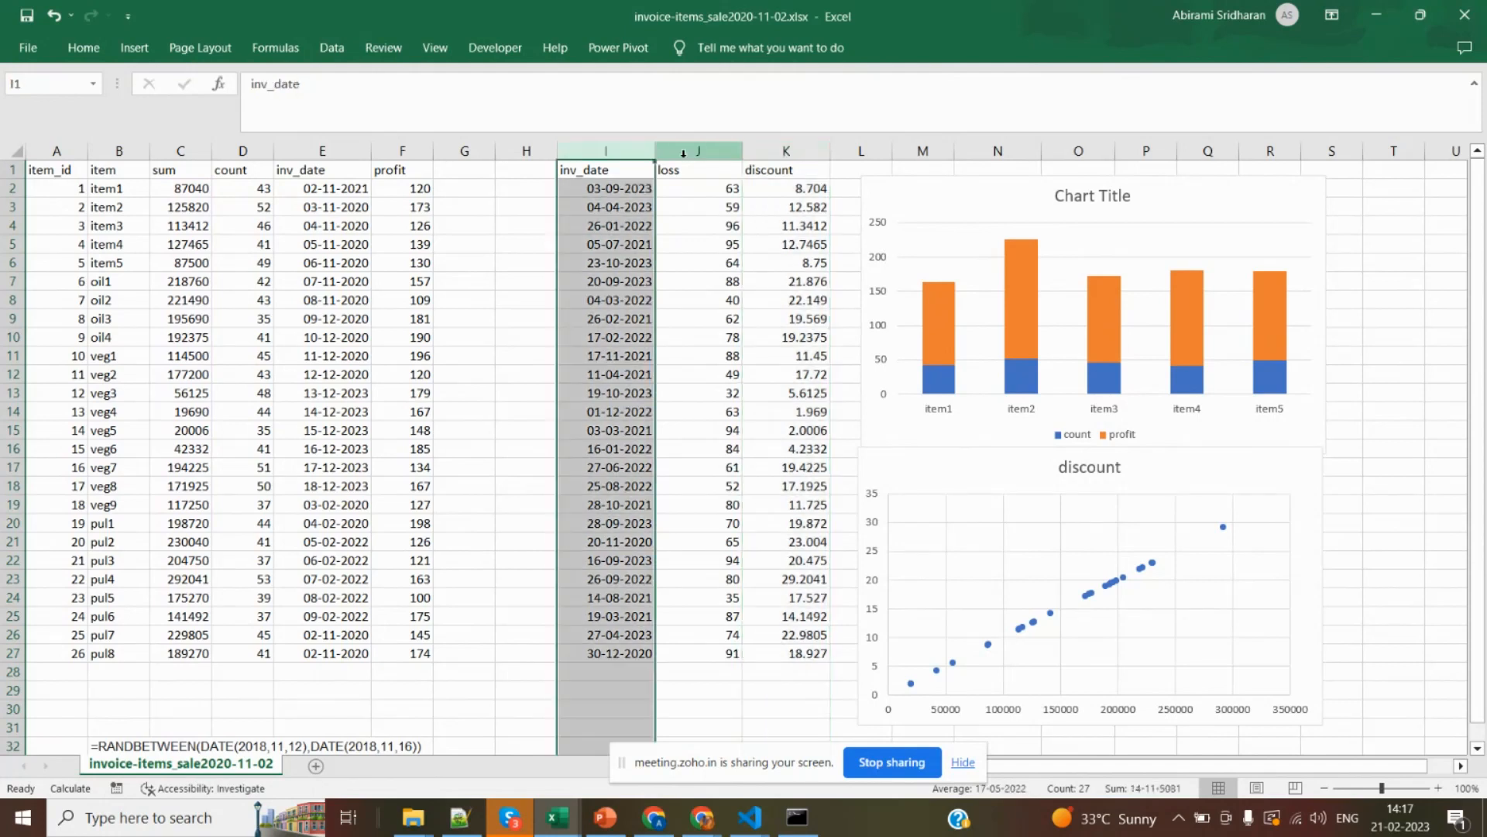
pyautogui.click(692, 153)
pyautogui.click(786, 150)
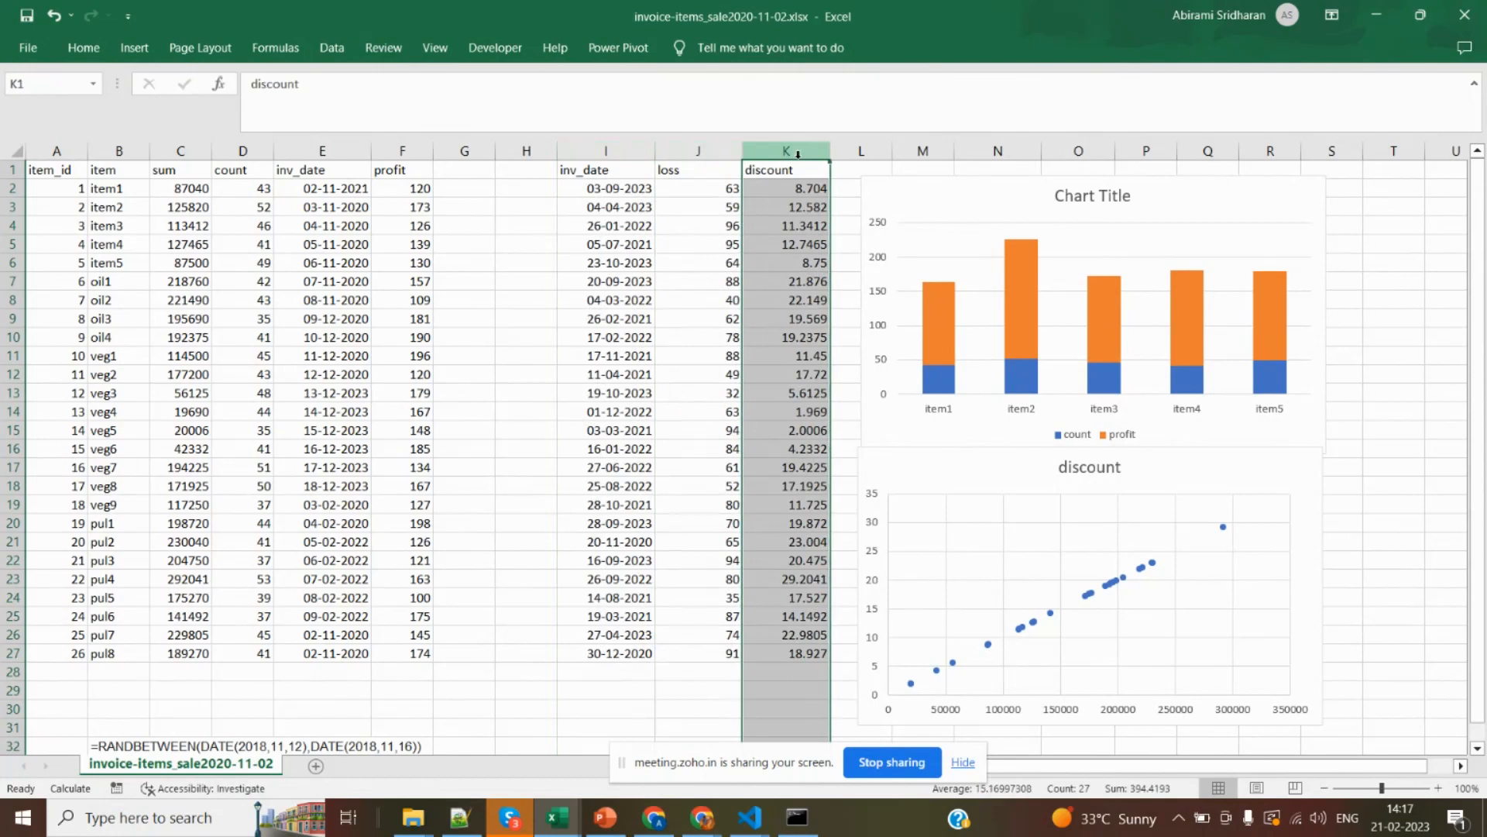
# Highlight the item column and the whole item table A1:F27 from item_id to profit.
pyautogui.click(141, 151)
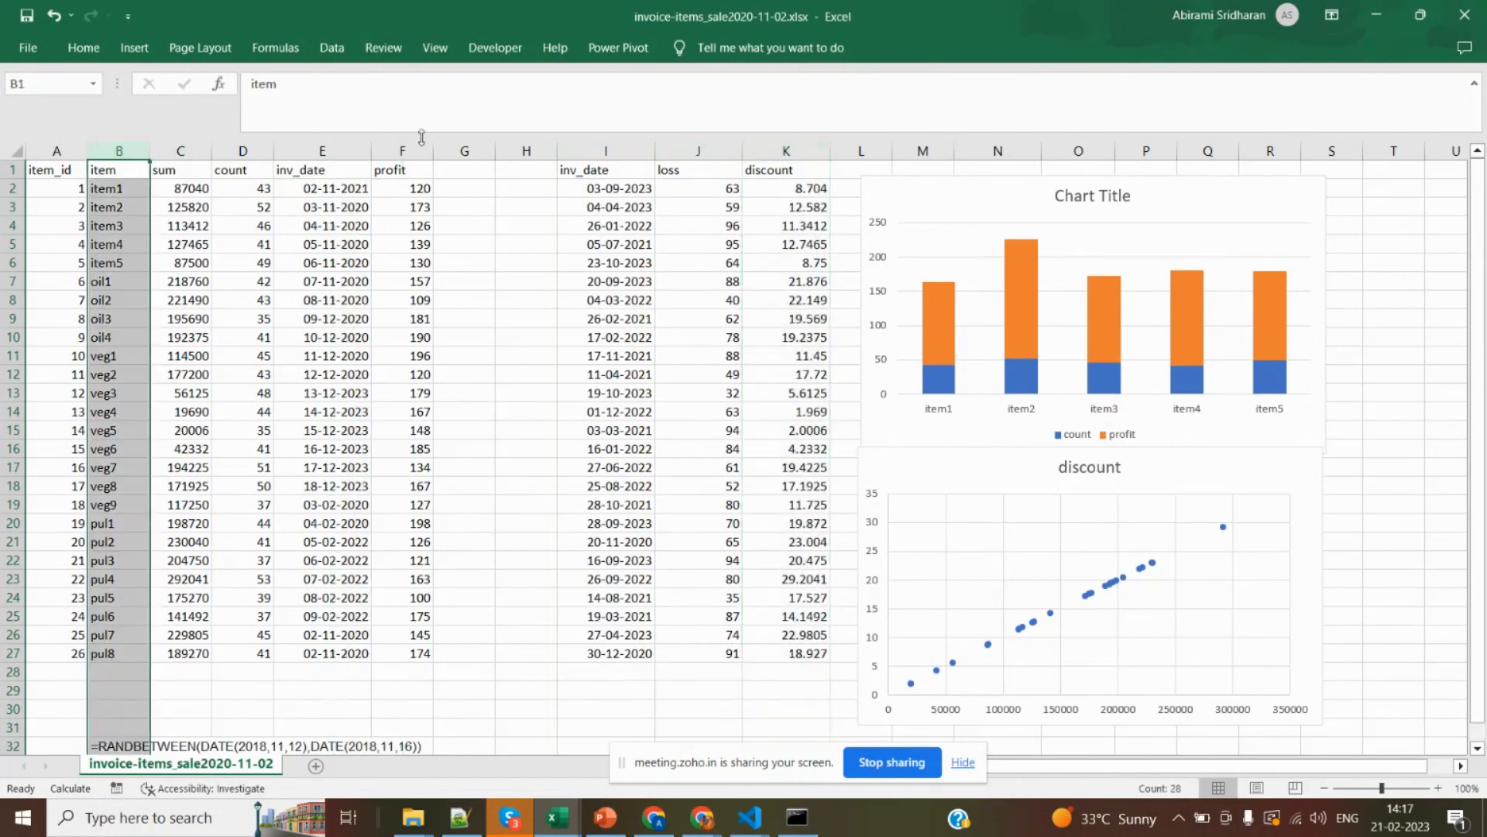
pyautogui.moveTo(49, 172); pyautogui.dragTo(391, 665)
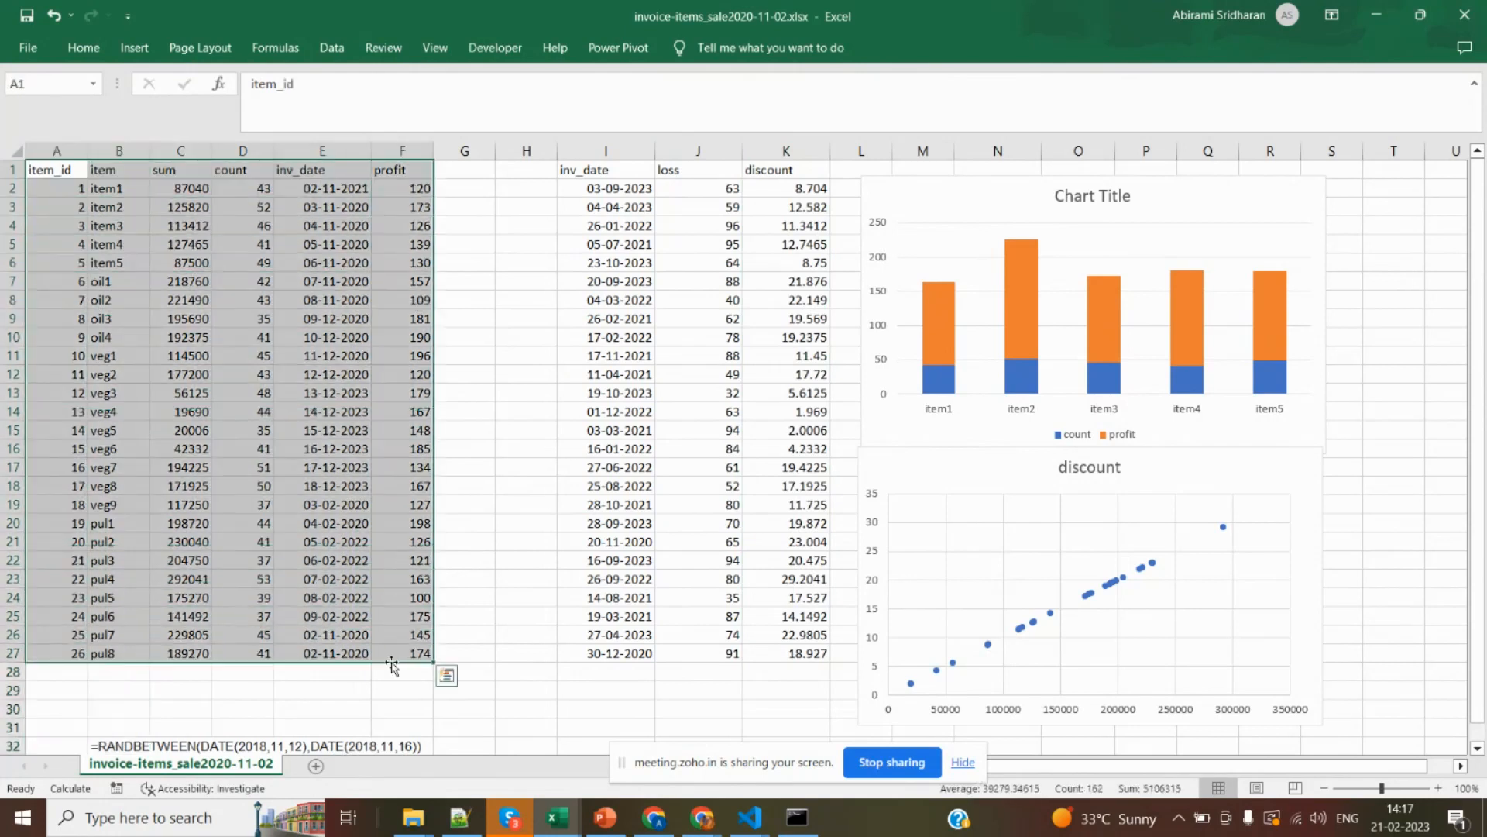
pyautogui.click(682, 486)
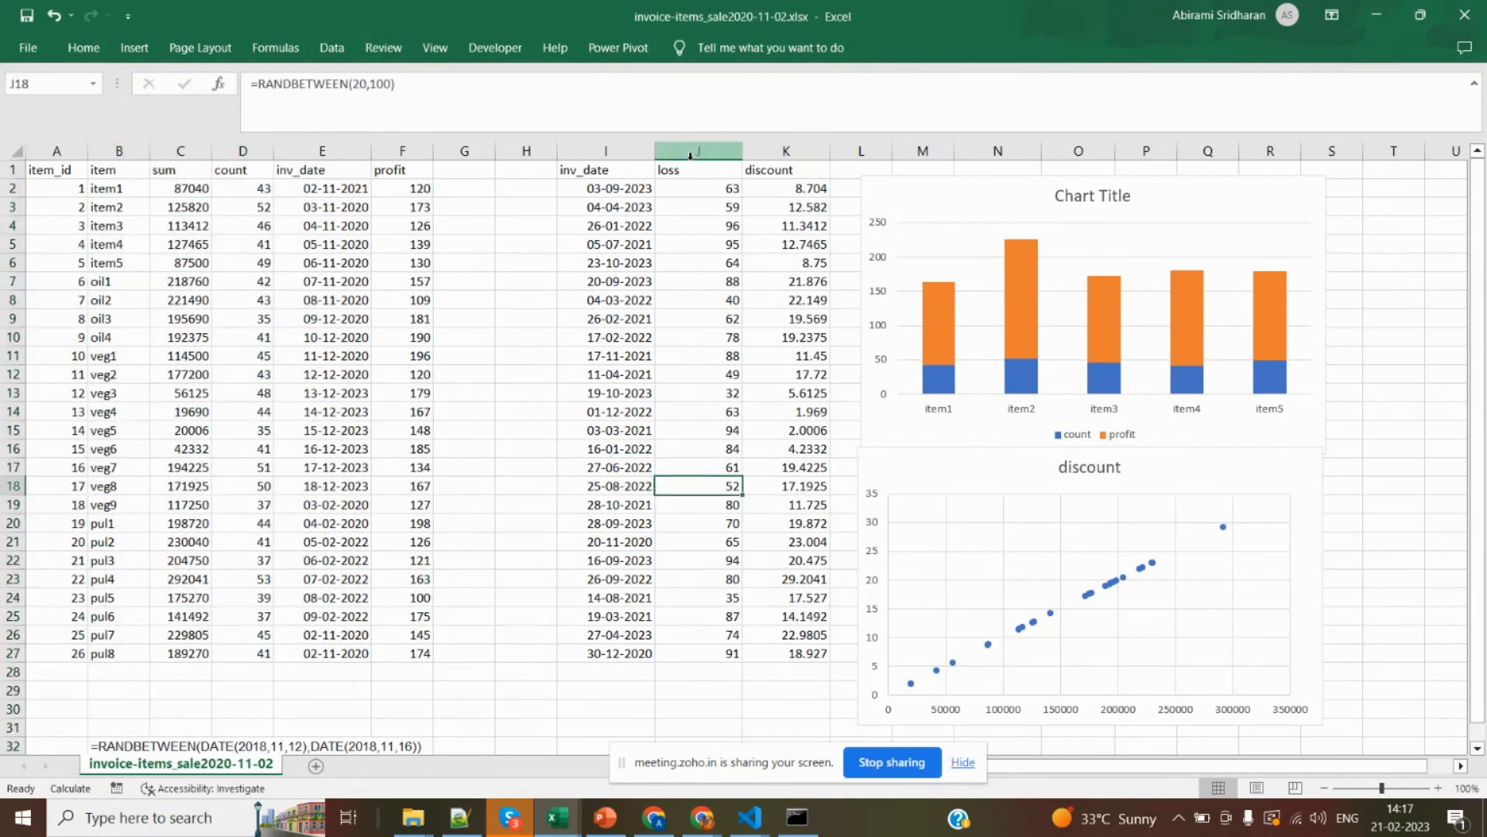
# Highlight the loss and discount columns together, and point out the loss, discount and profit headers.
pyautogui.moveTo(690, 155); pyautogui.dragTo(767, 176)
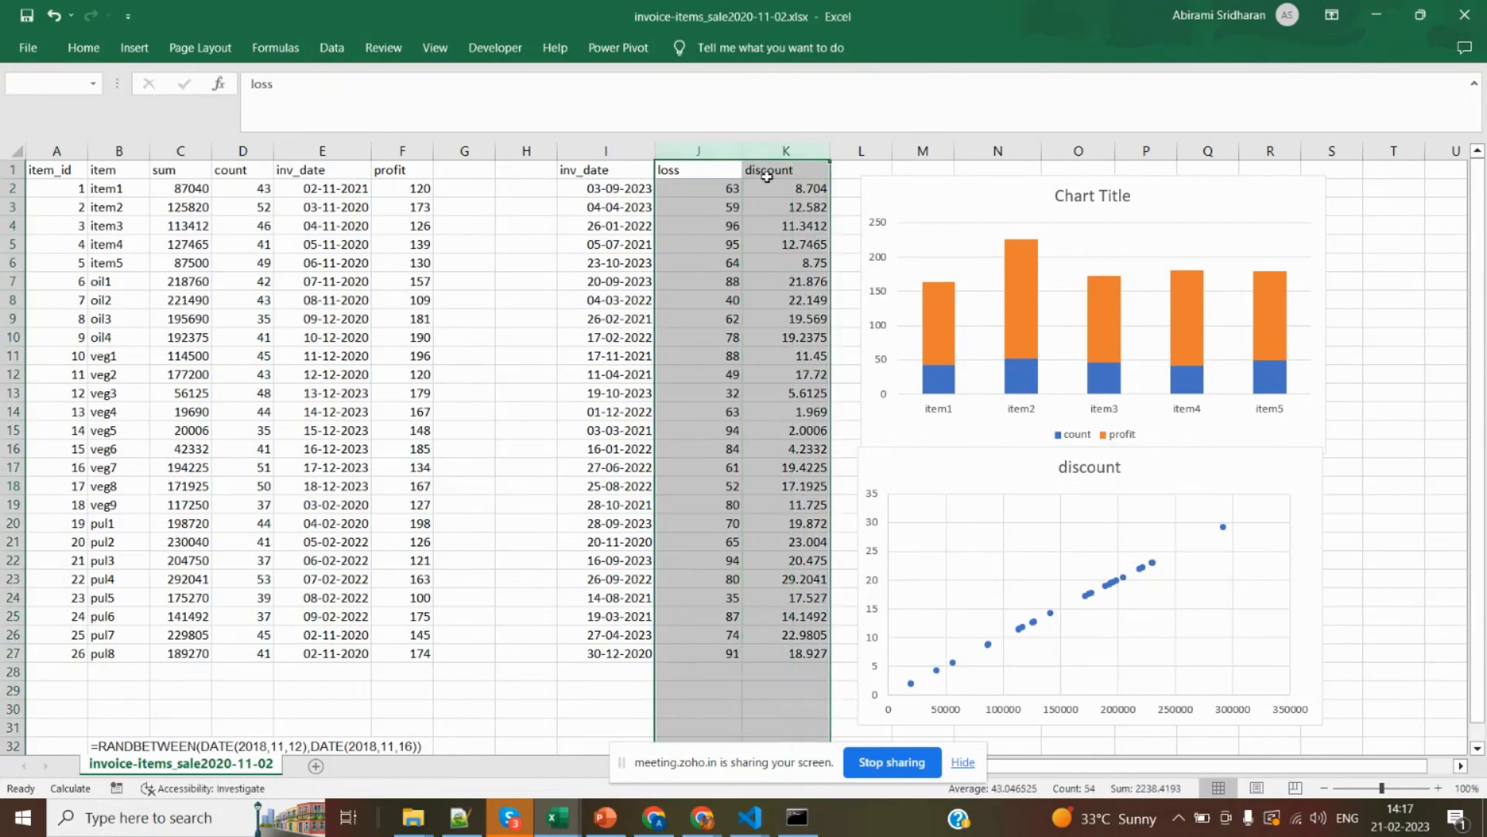
pyautogui.click(692, 168)
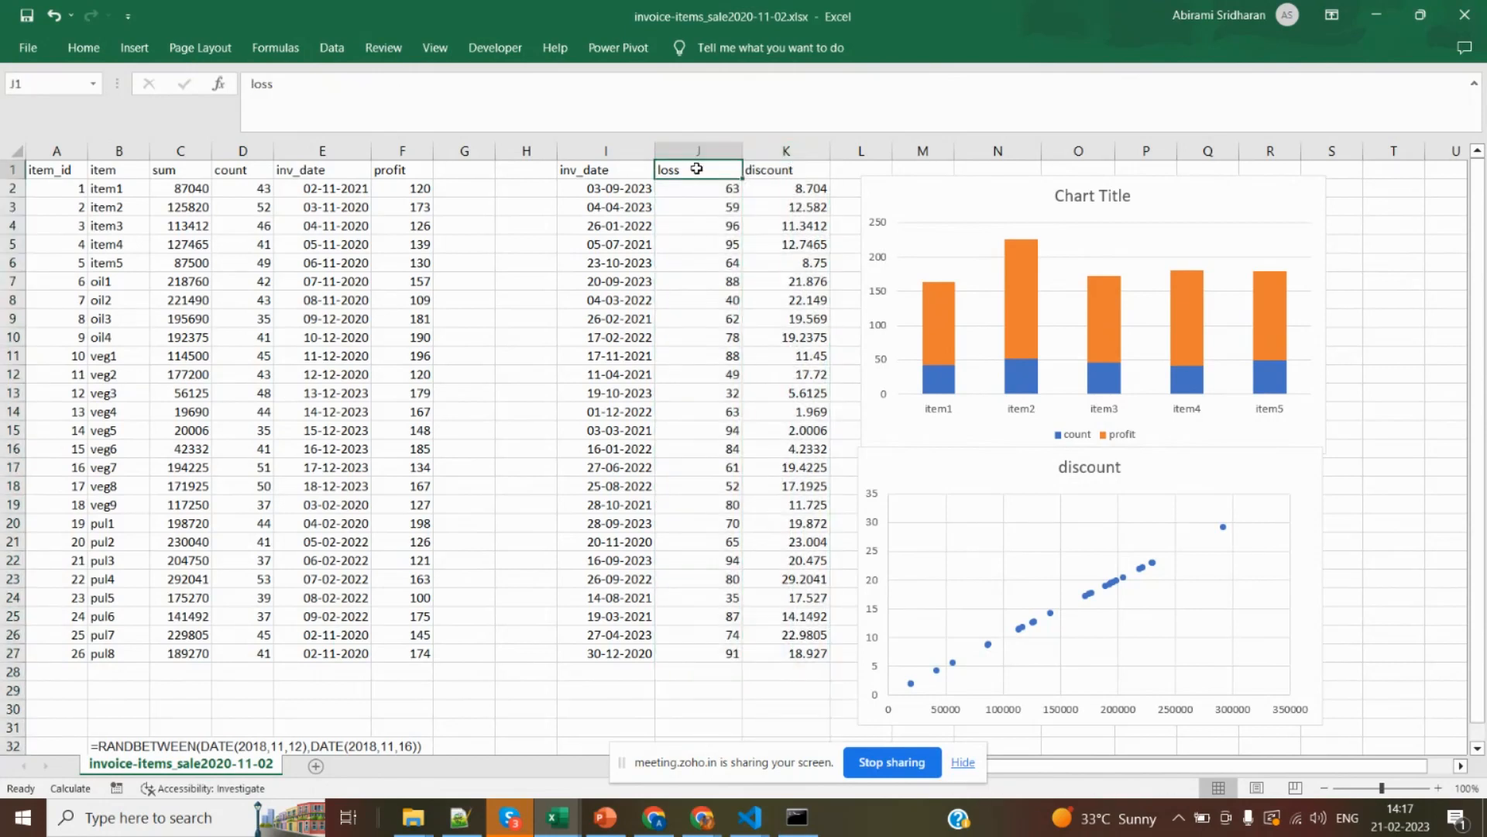
pyautogui.click(755, 171)
pyautogui.click(685, 170)
pyautogui.click(418, 176)
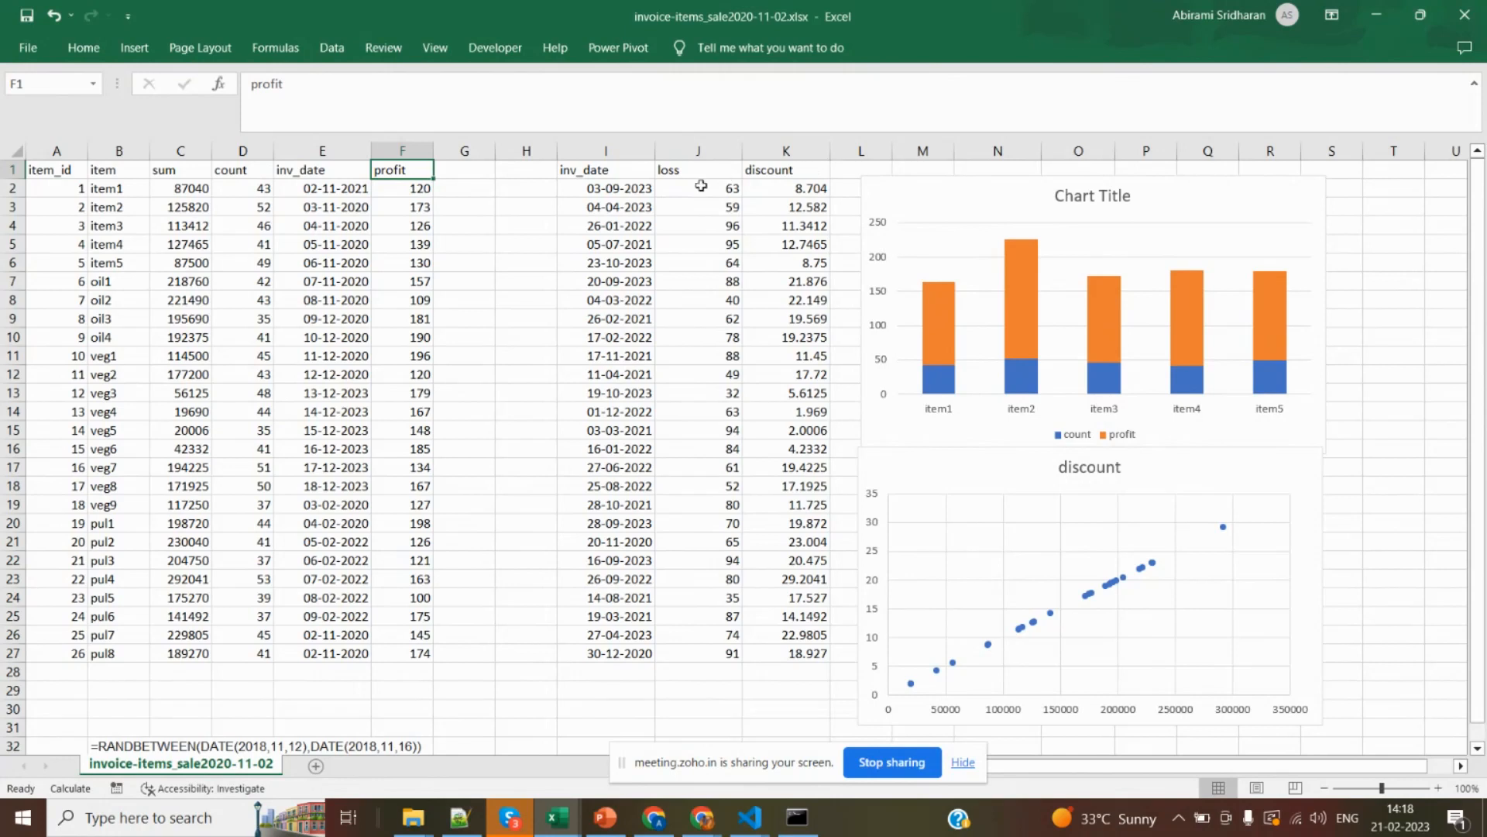
# Point out column I with the inv_date values, then go over the loss and discount columns beside it again.
pyautogui.click(616, 150)
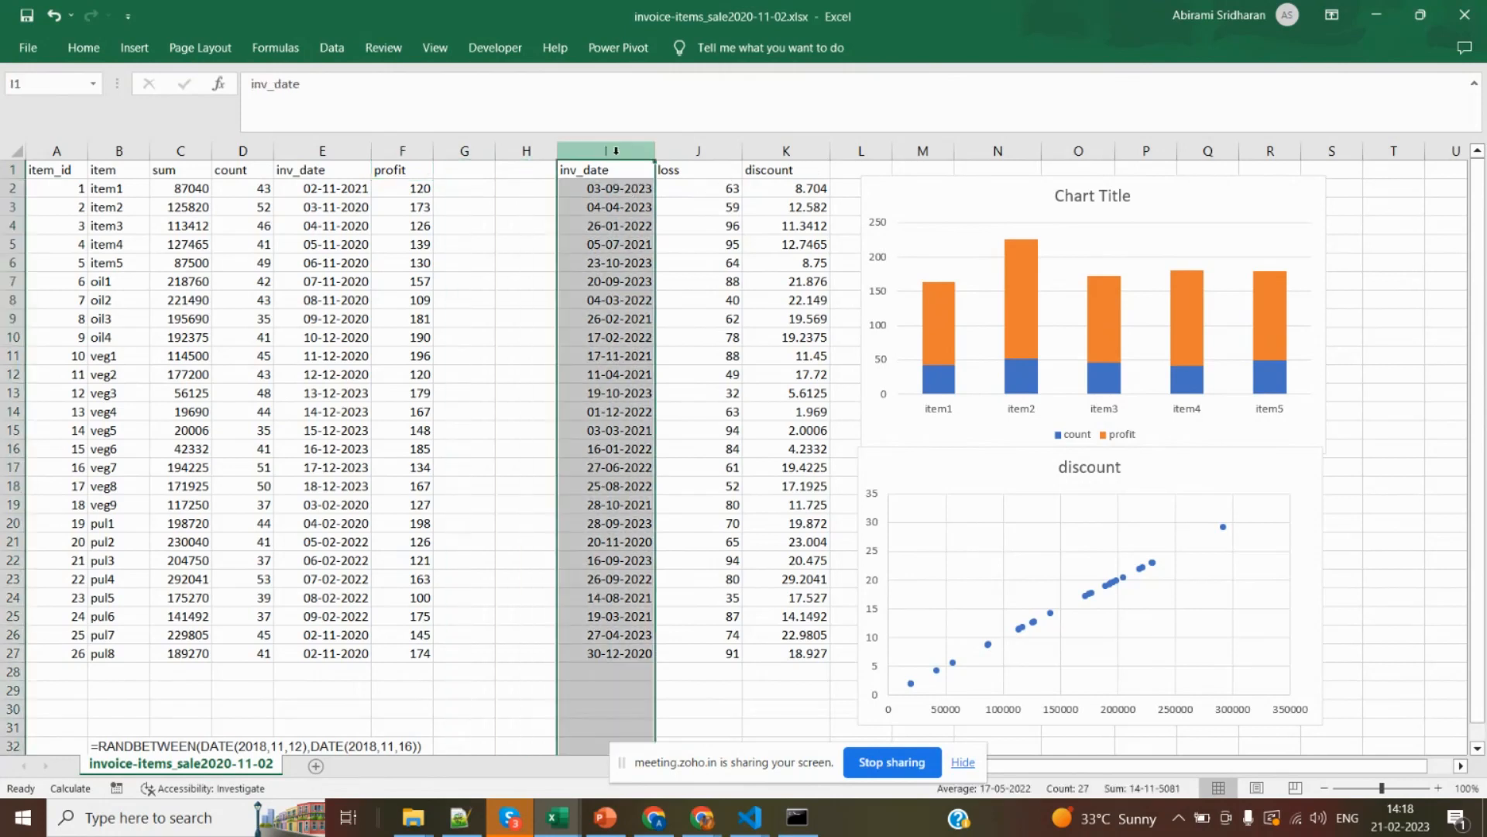
pyautogui.press('alt')
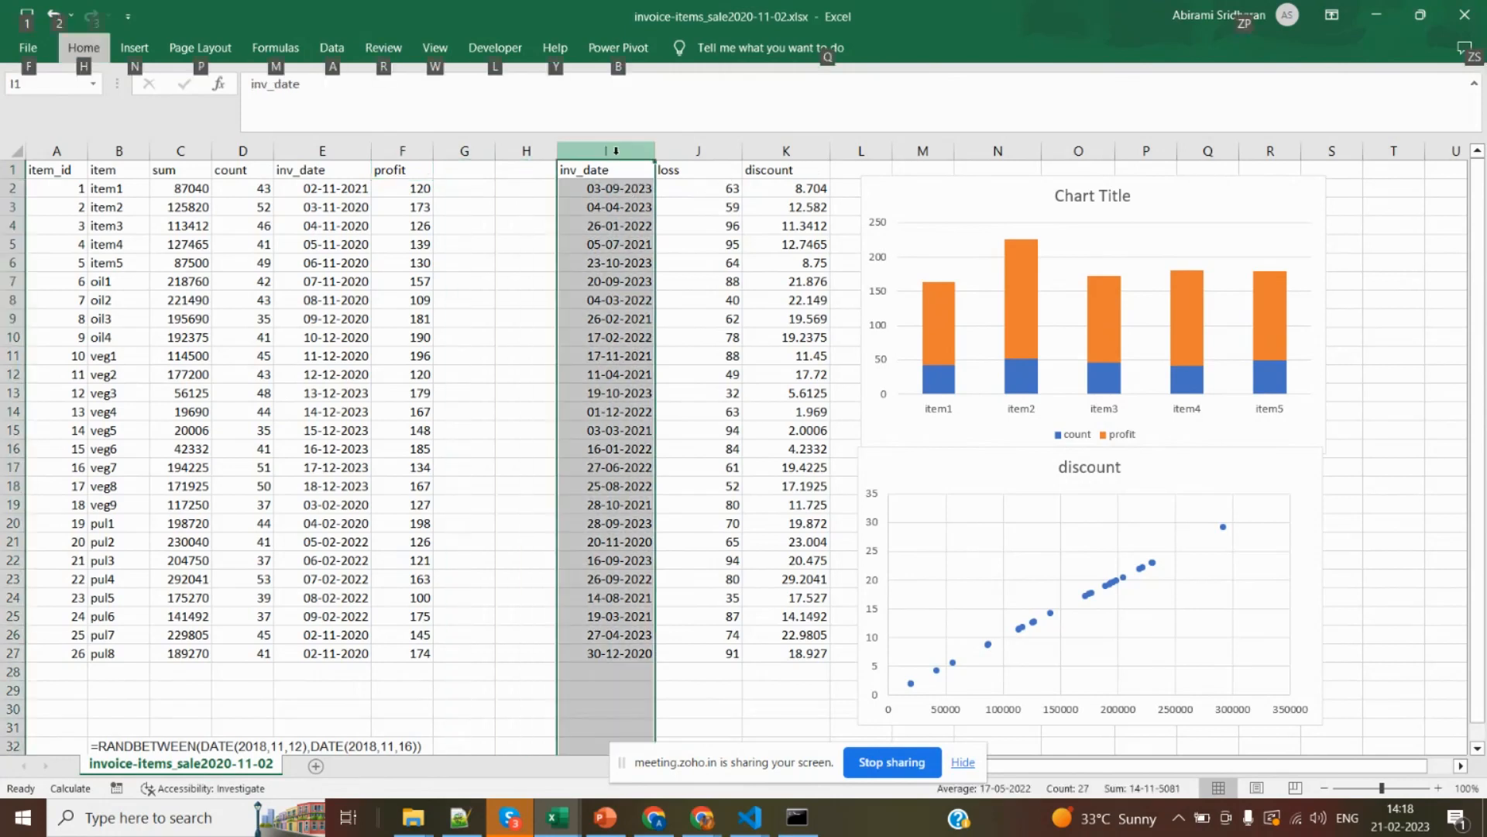
pyautogui.click(606, 224)
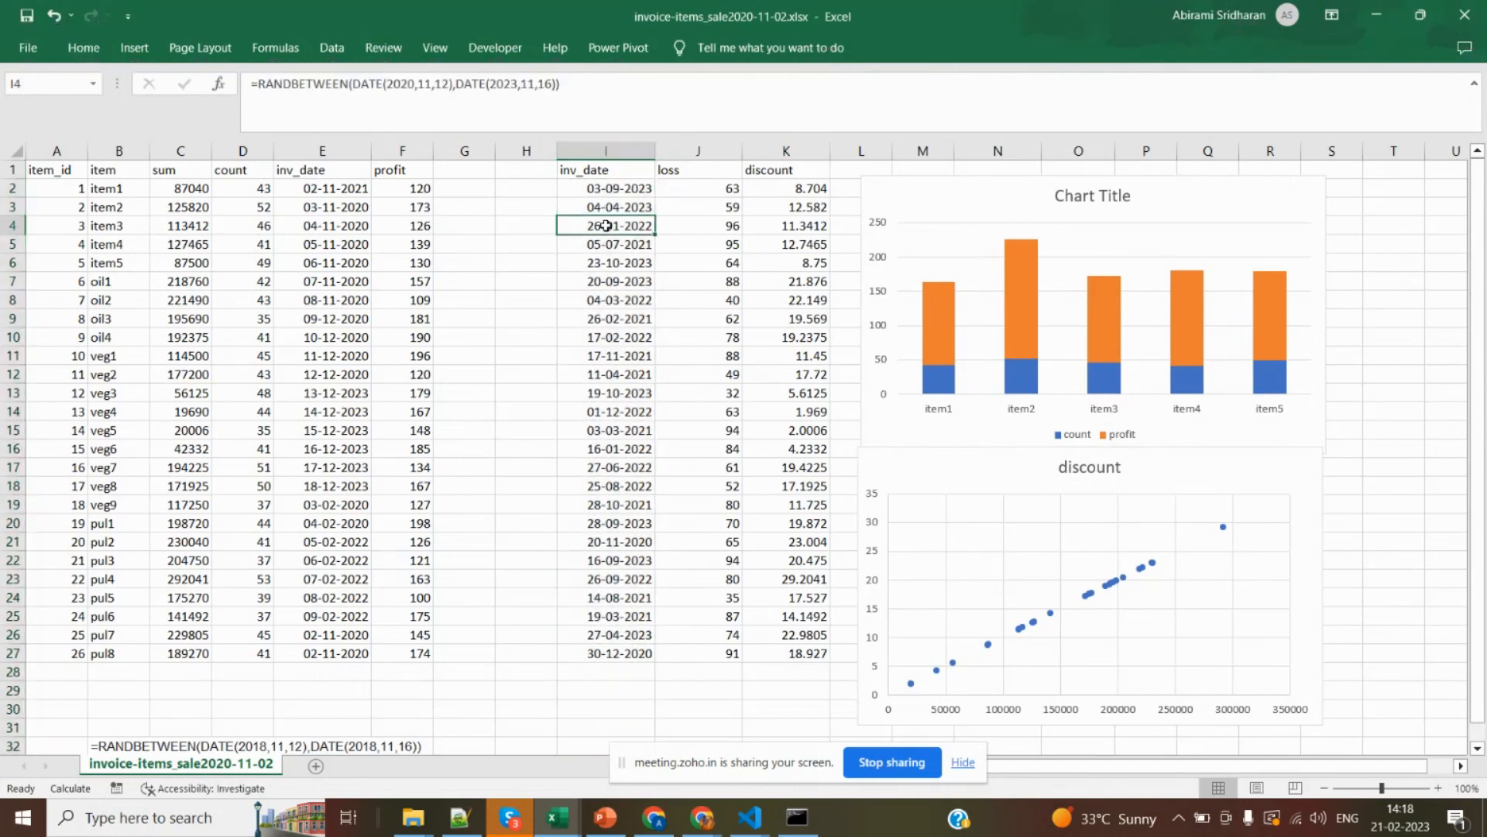
pyautogui.click(682, 147)
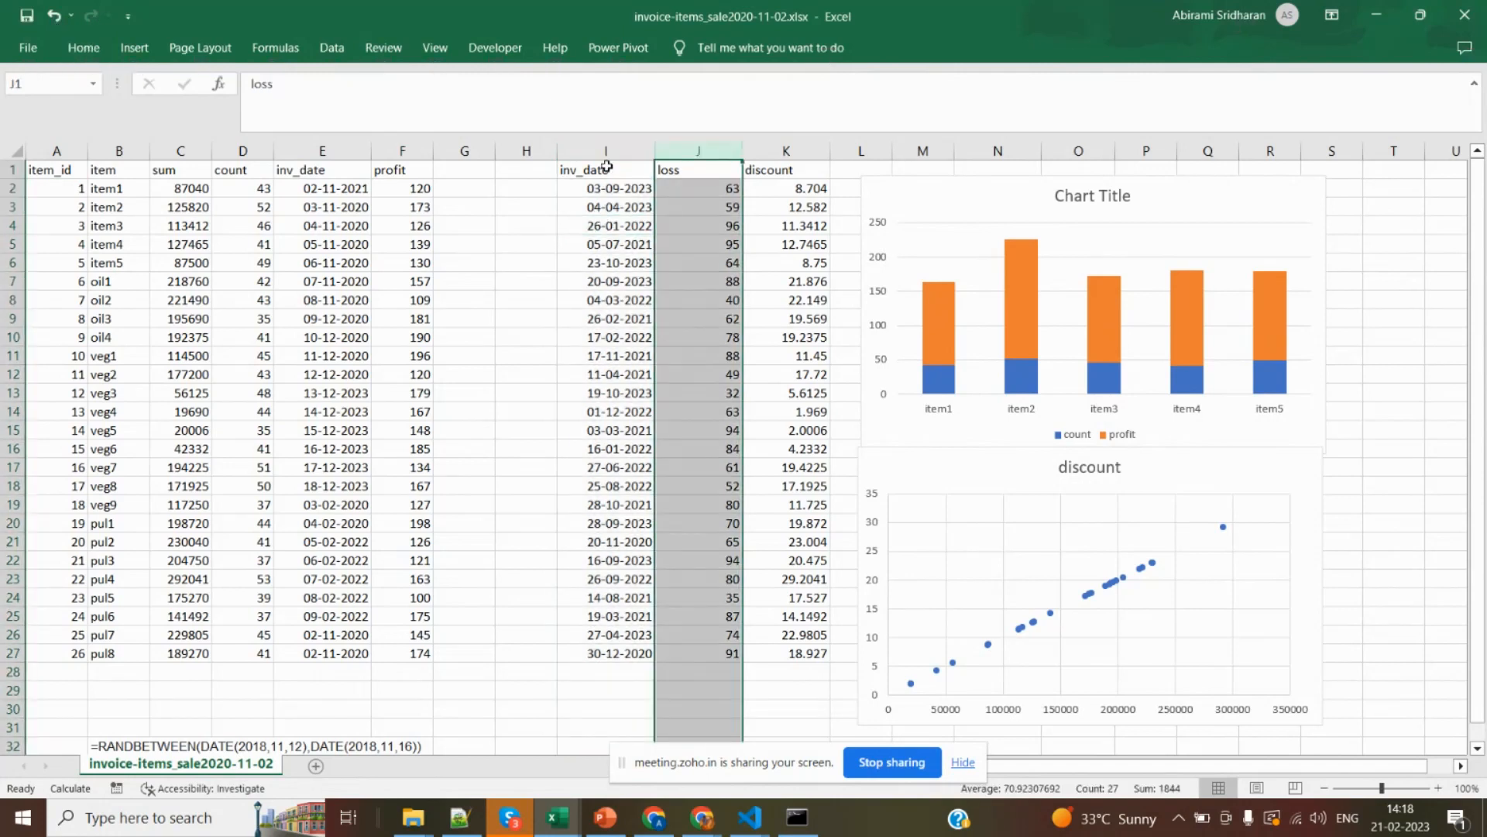
pyautogui.click(606, 151)
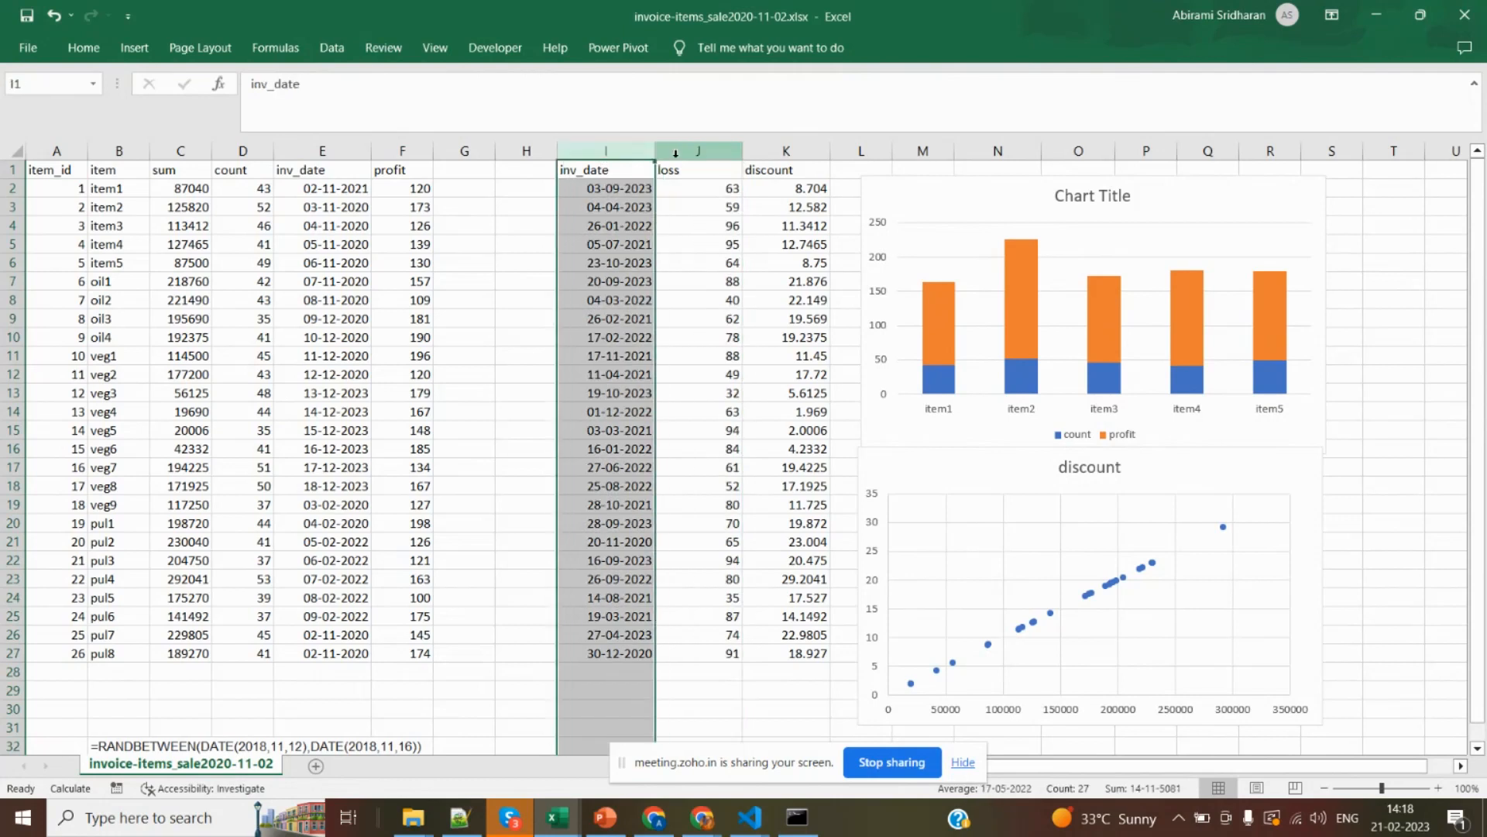
pyautogui.click(727, 152)
pyautogui.click(792, 152)
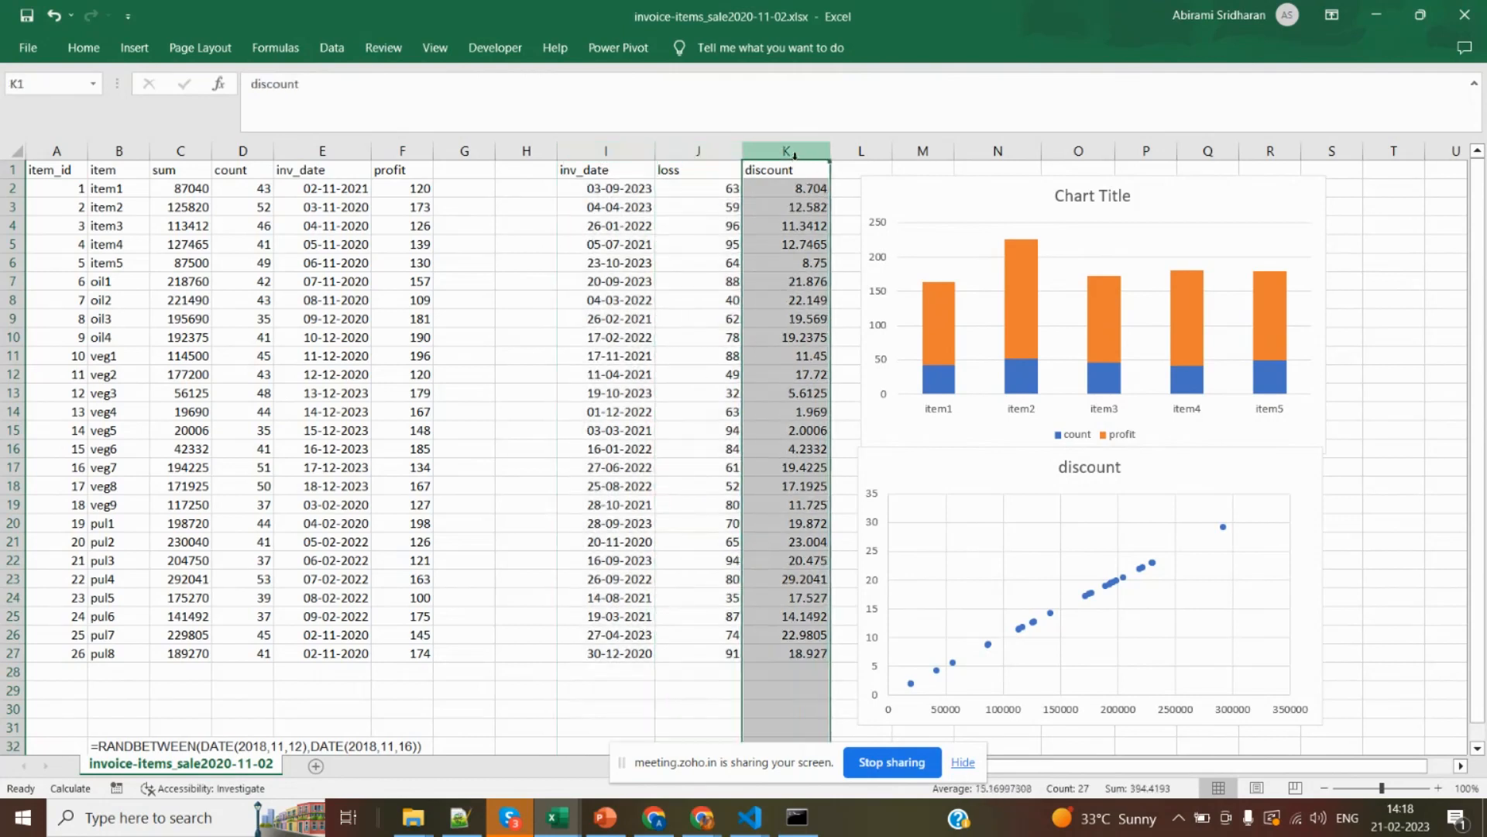
pyautogui.click(705, 144)
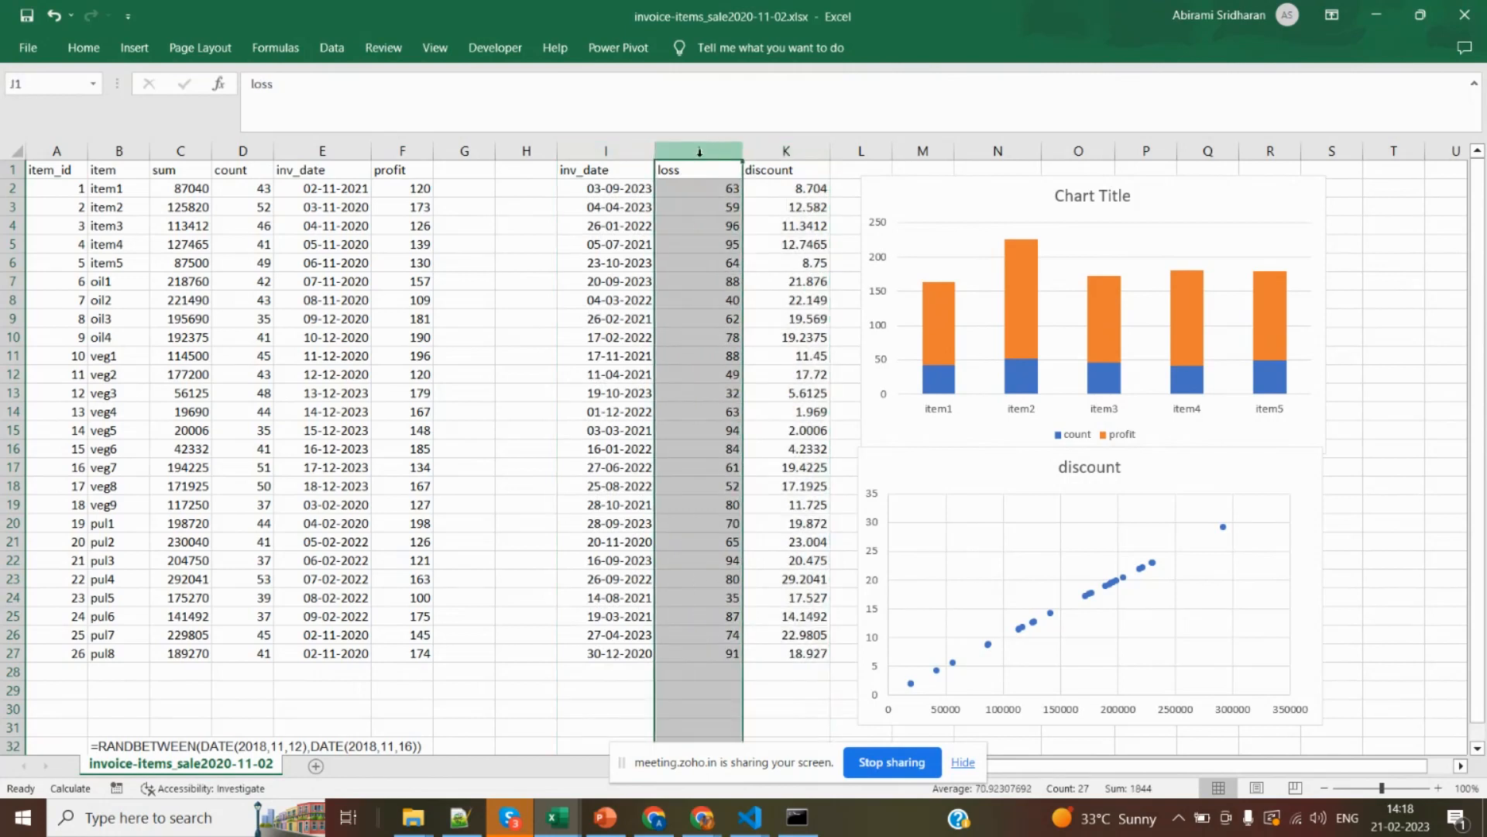
pyautogui.click(784, 152)
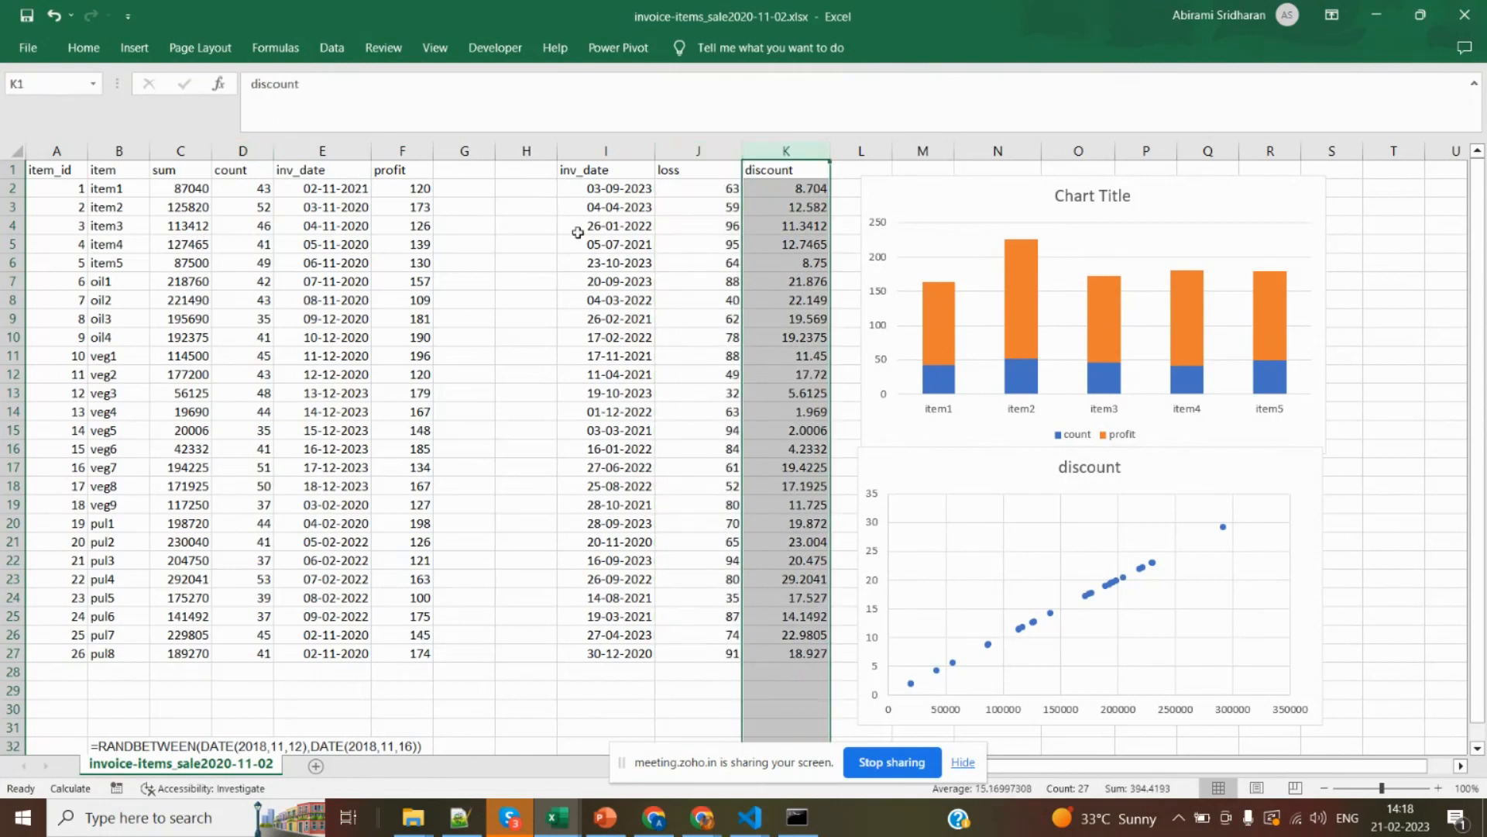
# Cycle through the open windows back to the invoice workbook and highlight the first dates in column I.
pyautogui.hotkey('alt', 'Tab')
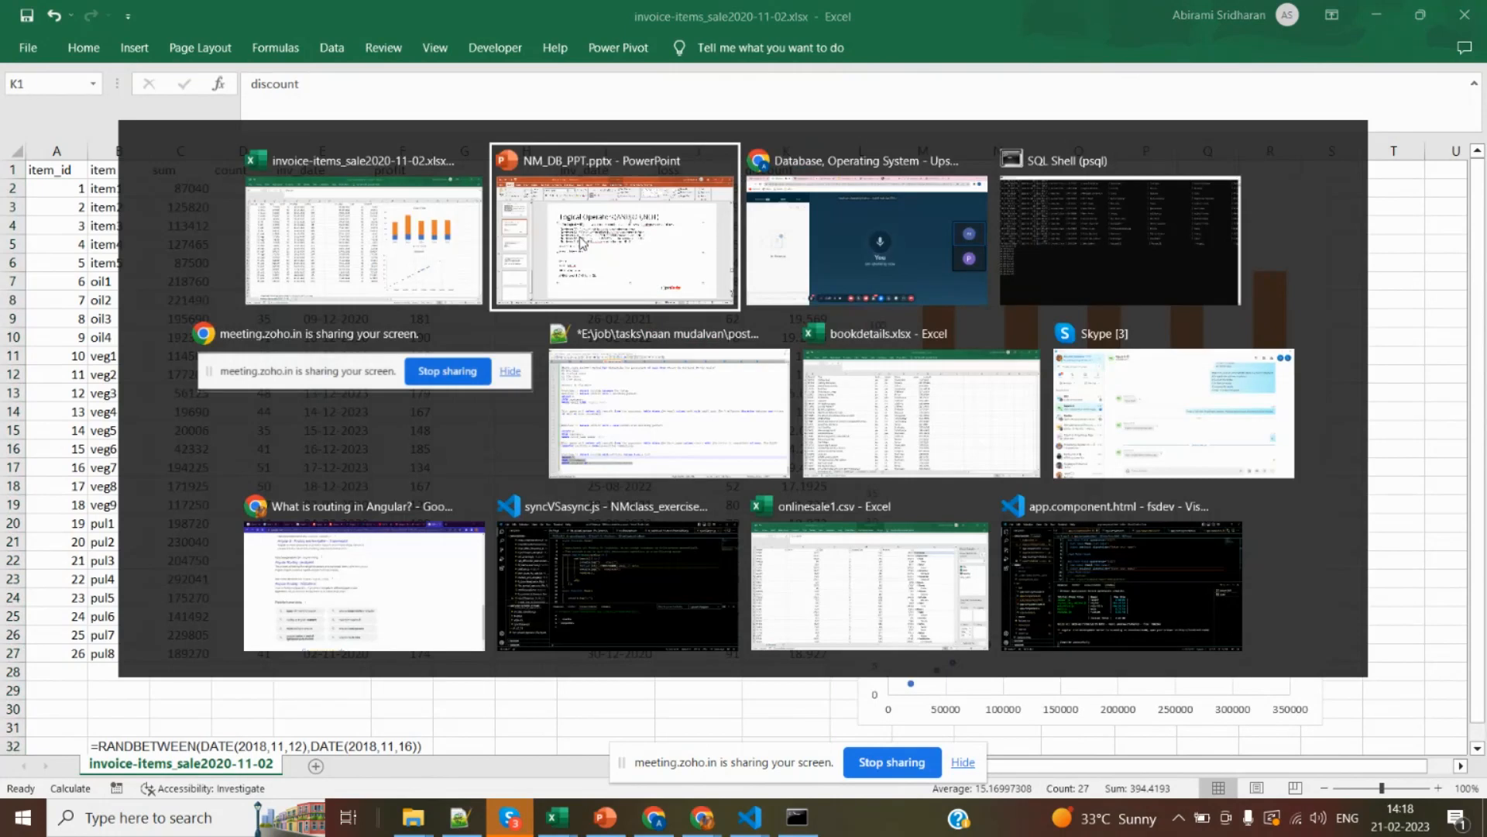
pyautogui.hotkey('alt', 'Tab')
pyautogui.hotkey('alt', 'Tab')
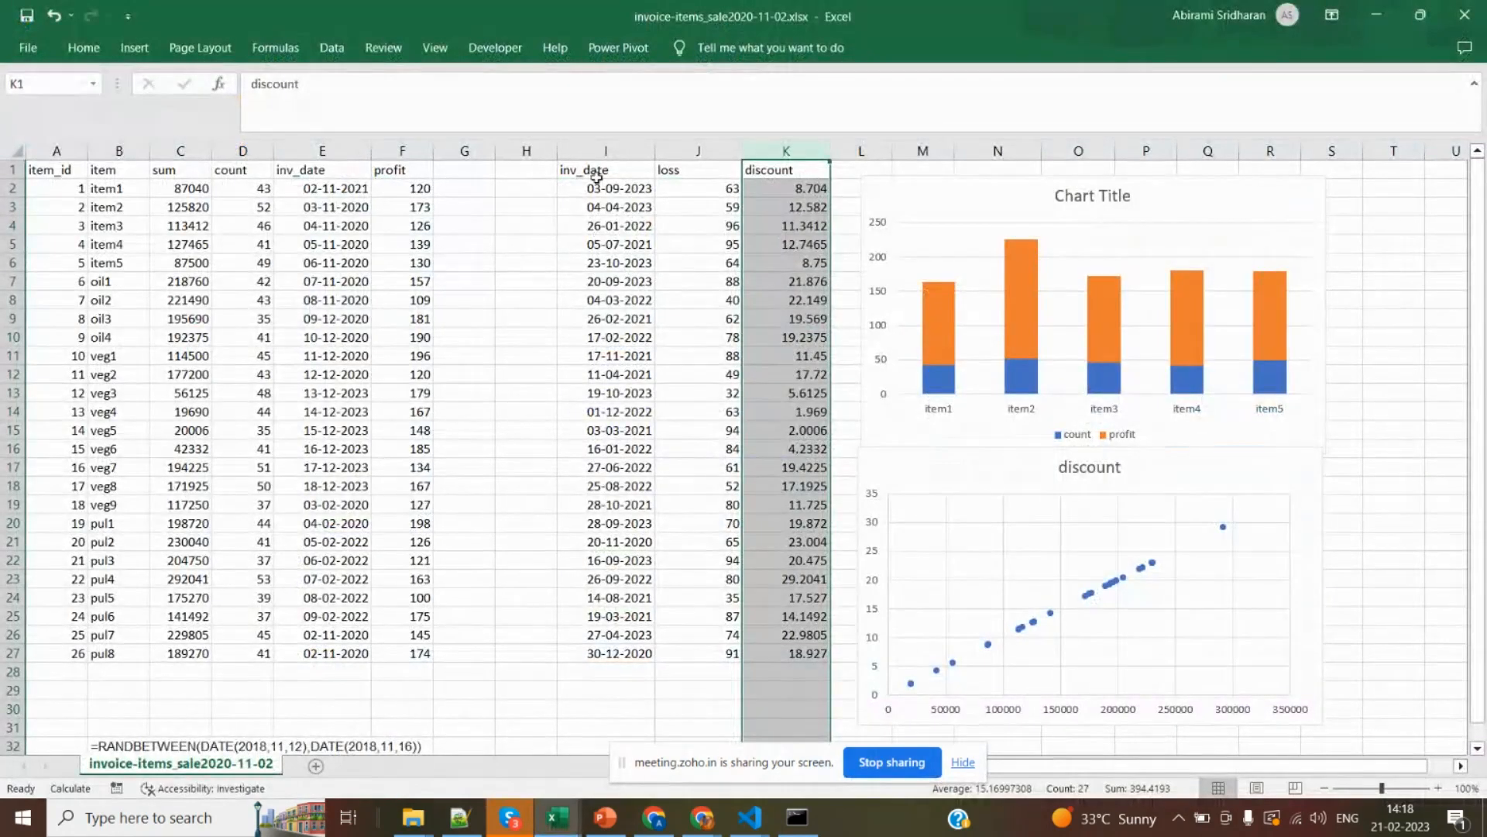
pyautogui.moveTo(608, 189); pyautogui.dragTo(607, 388)
# Switch to NM_DB_PPT.pptx in PowerPoint and show slide 16, Operators Used in Where clause.
pyautogui.hotkey('alt', 'Tab')
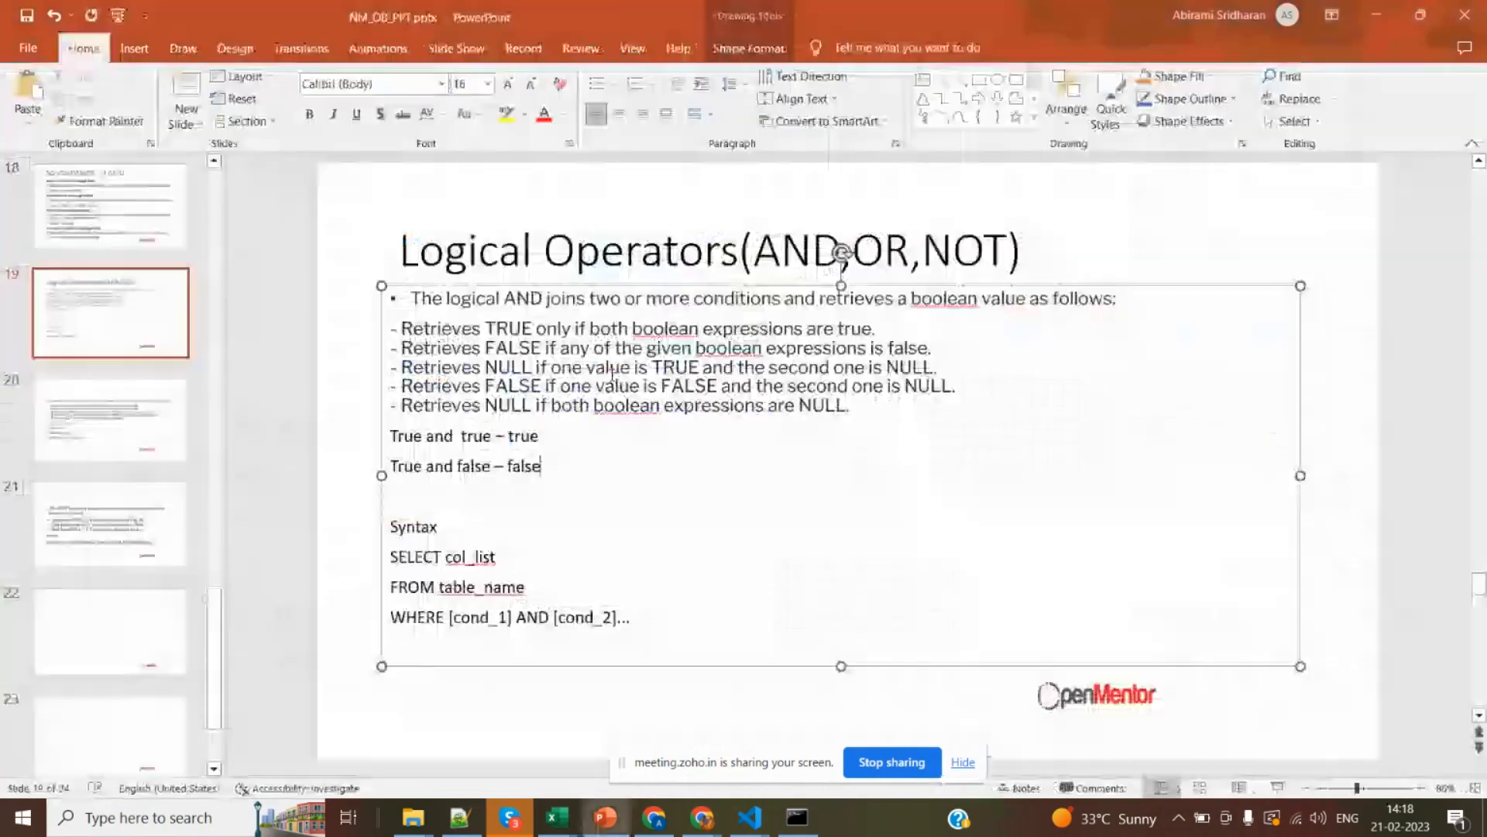
pyautogui.click(589, 491)
pyautogui.click(121, 247)
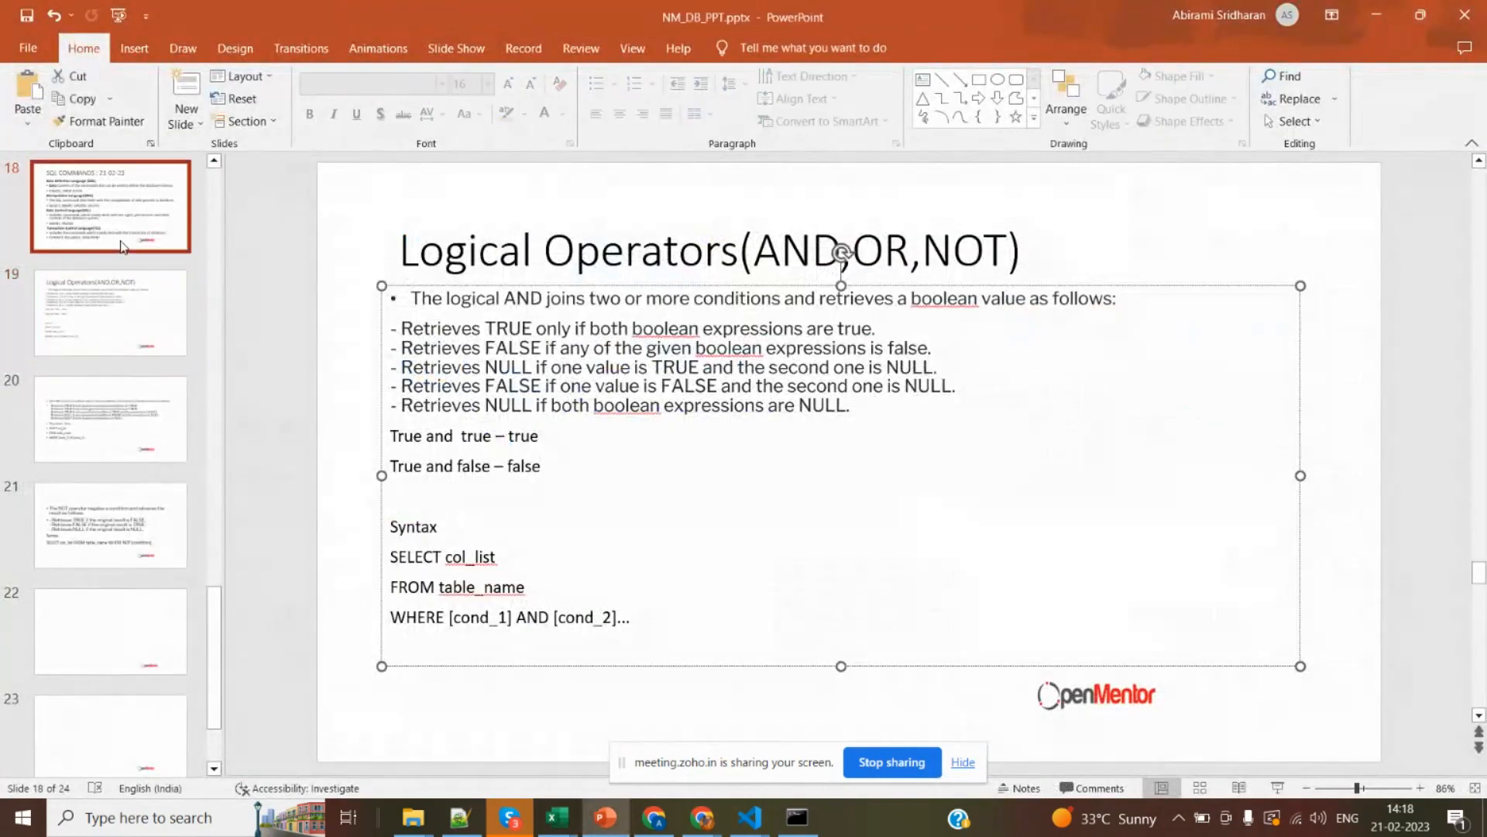
pyautogui.press('Down')
pyautogui.press('Up')
pyautogui.press('Up')
pyautogui.press('Up')
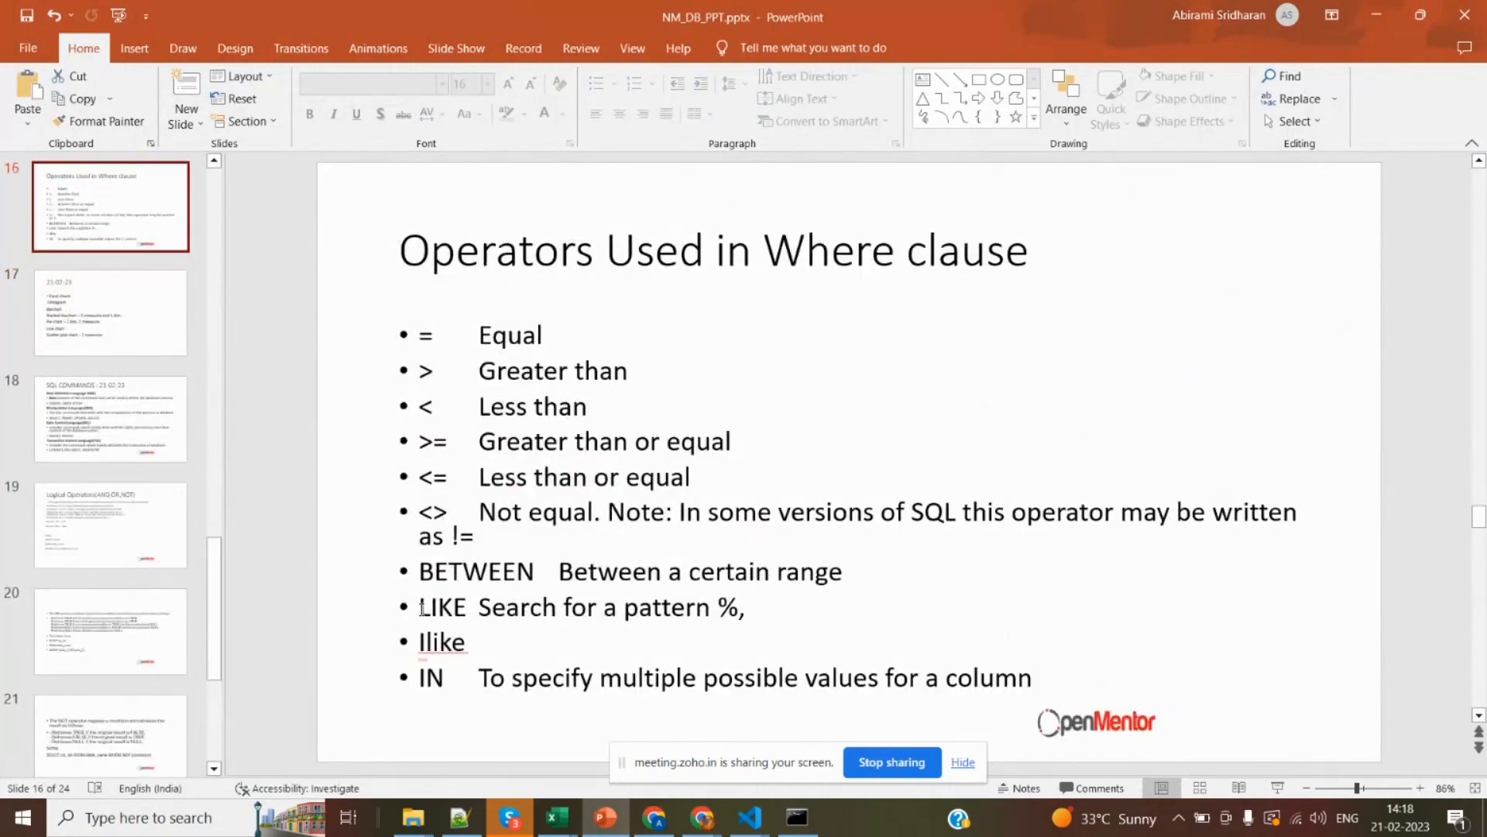
# Highlight the LIKE, Ilike and IN bullets, then the bullets from BETWEEN up to the comparison operators.
pyautogui.moveTo(422, 608); pyautogui.dragTo(515, 687)
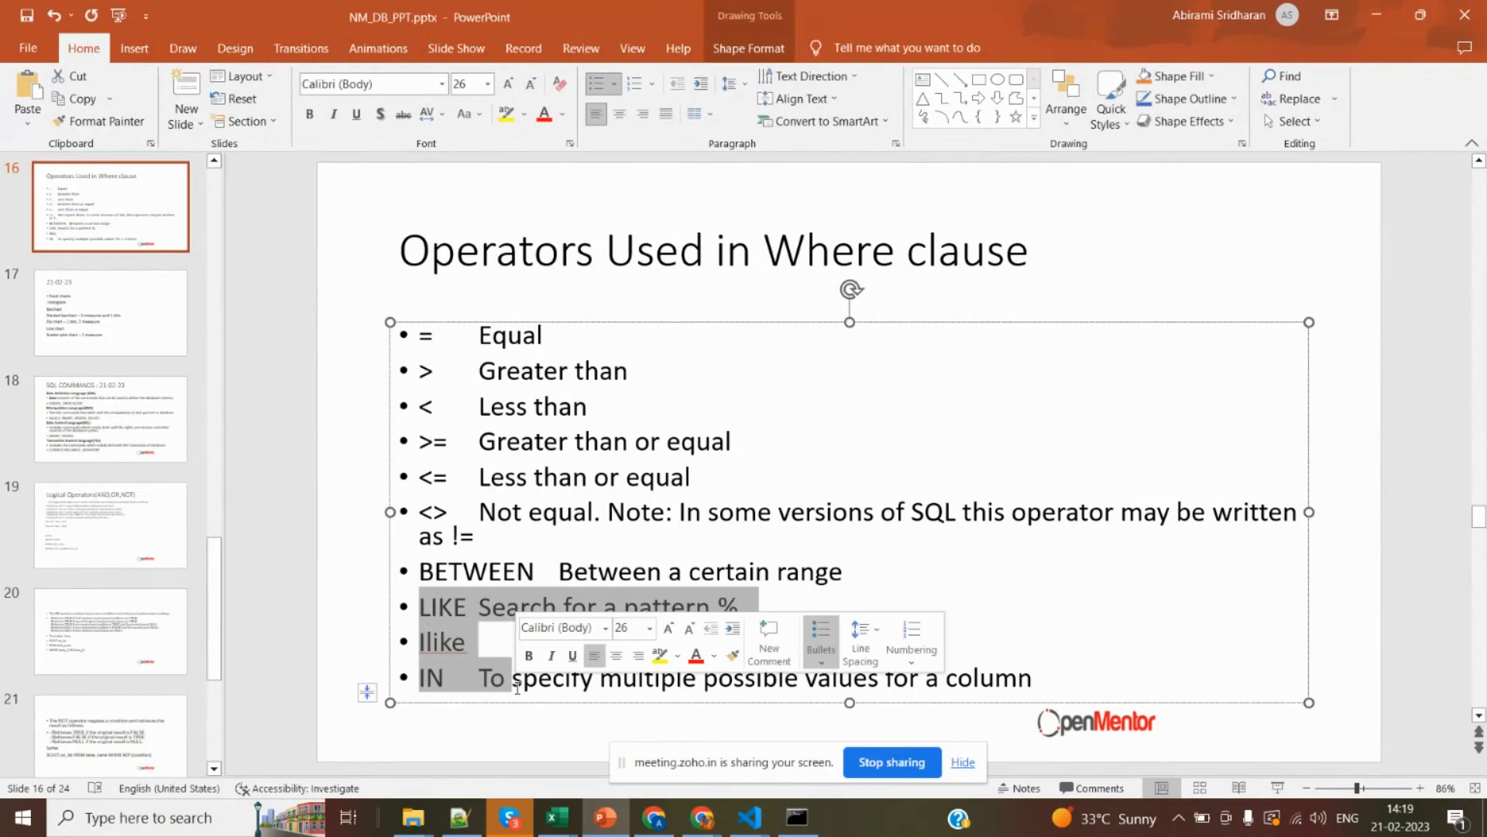
pyautogui.click(575, 687)
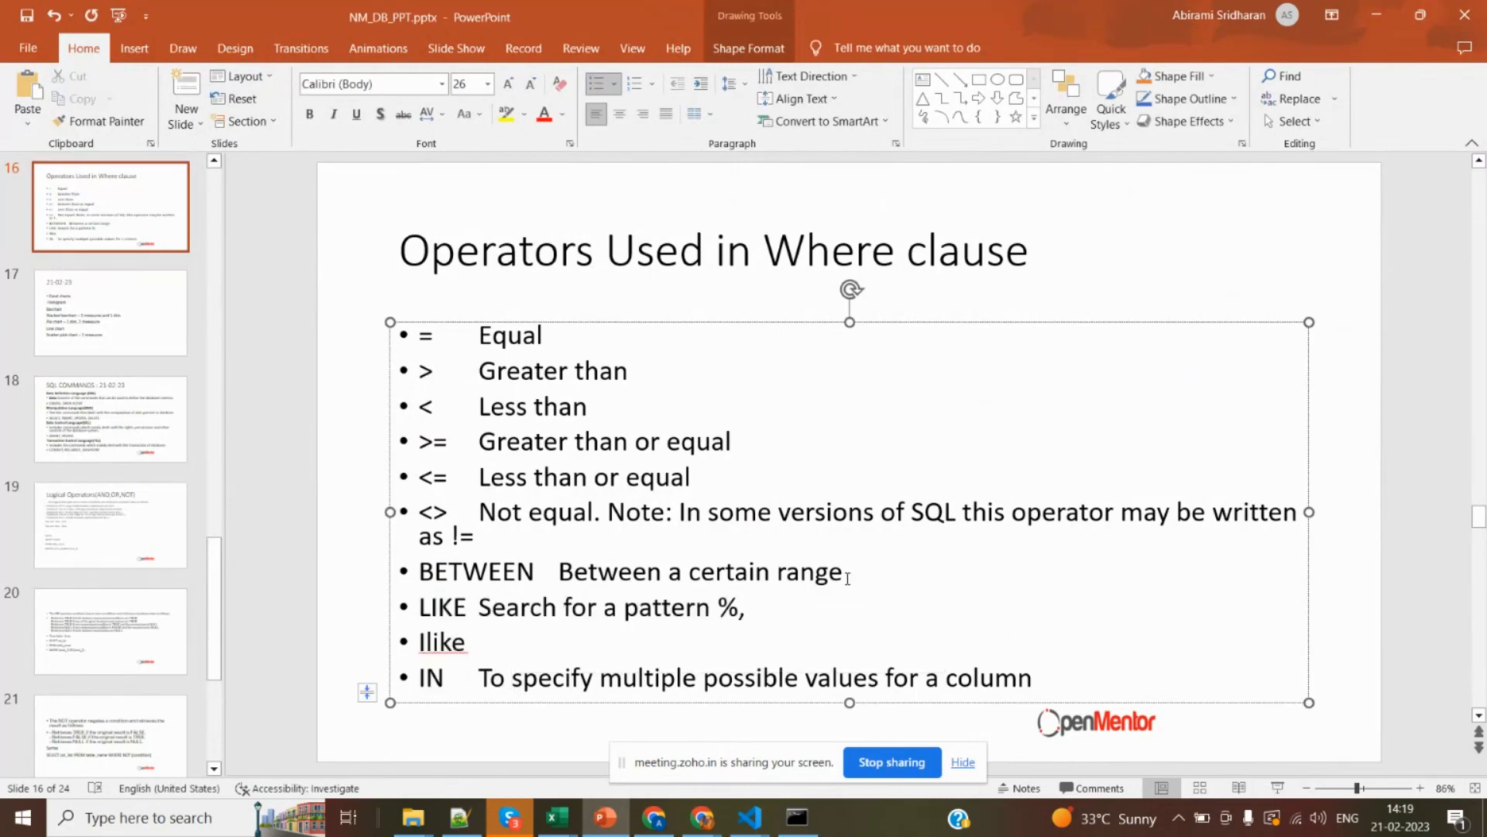
pyautogui.moveTo(848, 577); pyautogui.dragTo(411, 351)
pyautogui.click(625, 512)
pyautogui.click(420, 607)
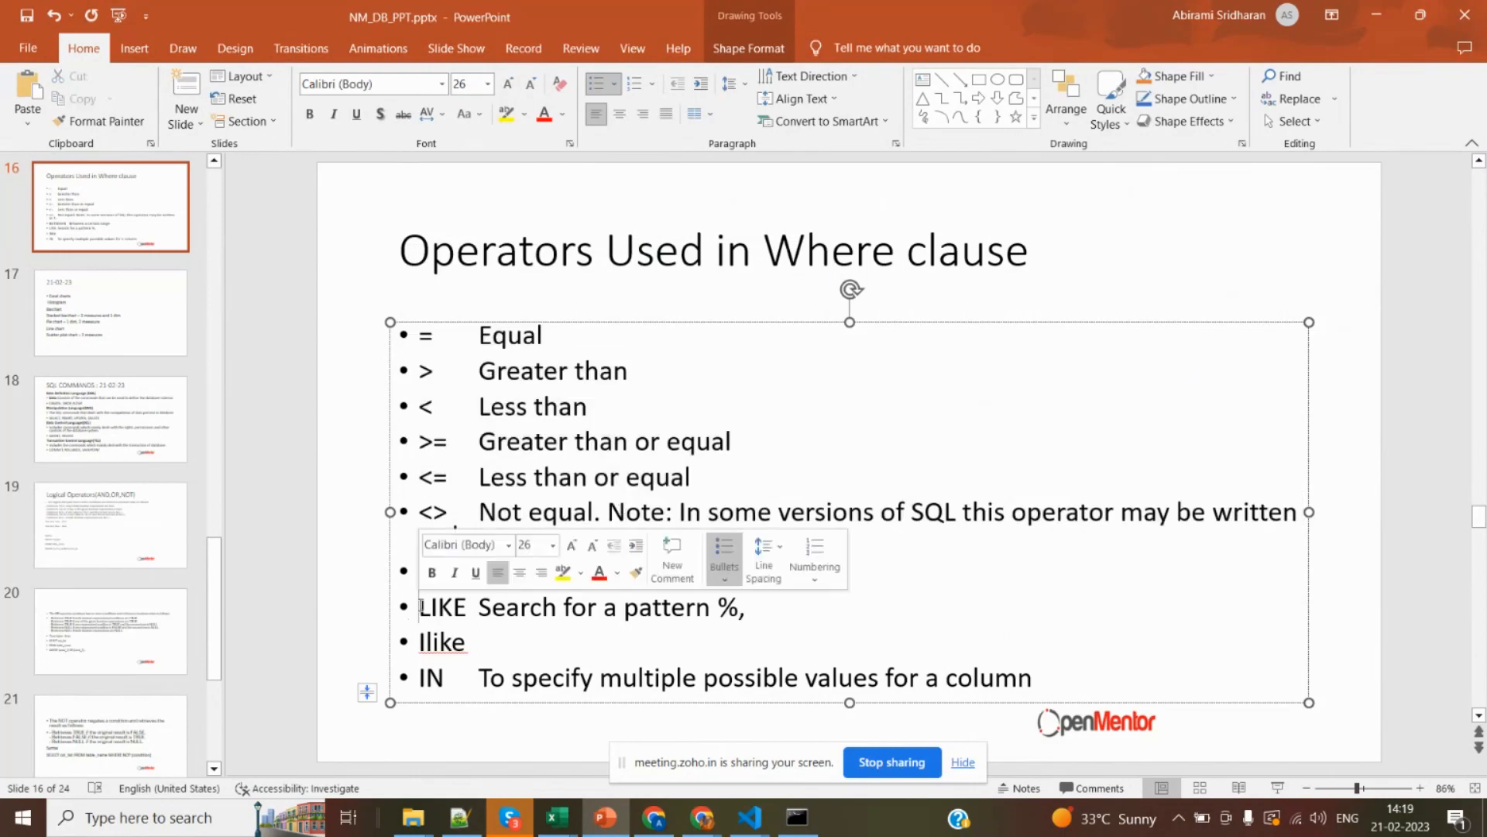
# Highlight the LIKE, Ilike and IN bullets on the slide again, then place the text cursor at the end of the Ilike bullet.
pyautogui.moveTo(420, 607); pyautogui.dragTo(469, 700)
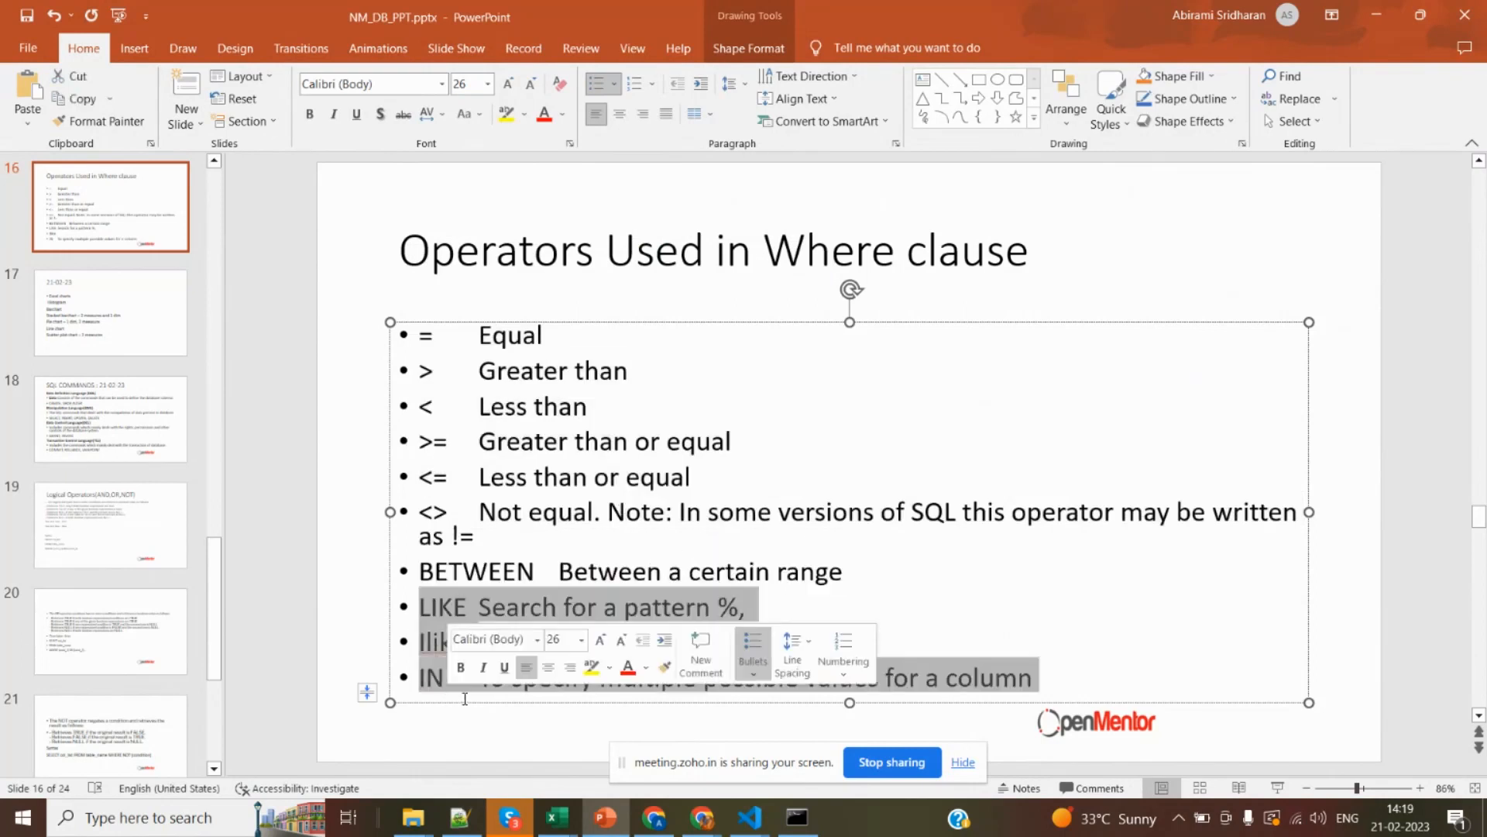
pyautogui.click(720, 618)
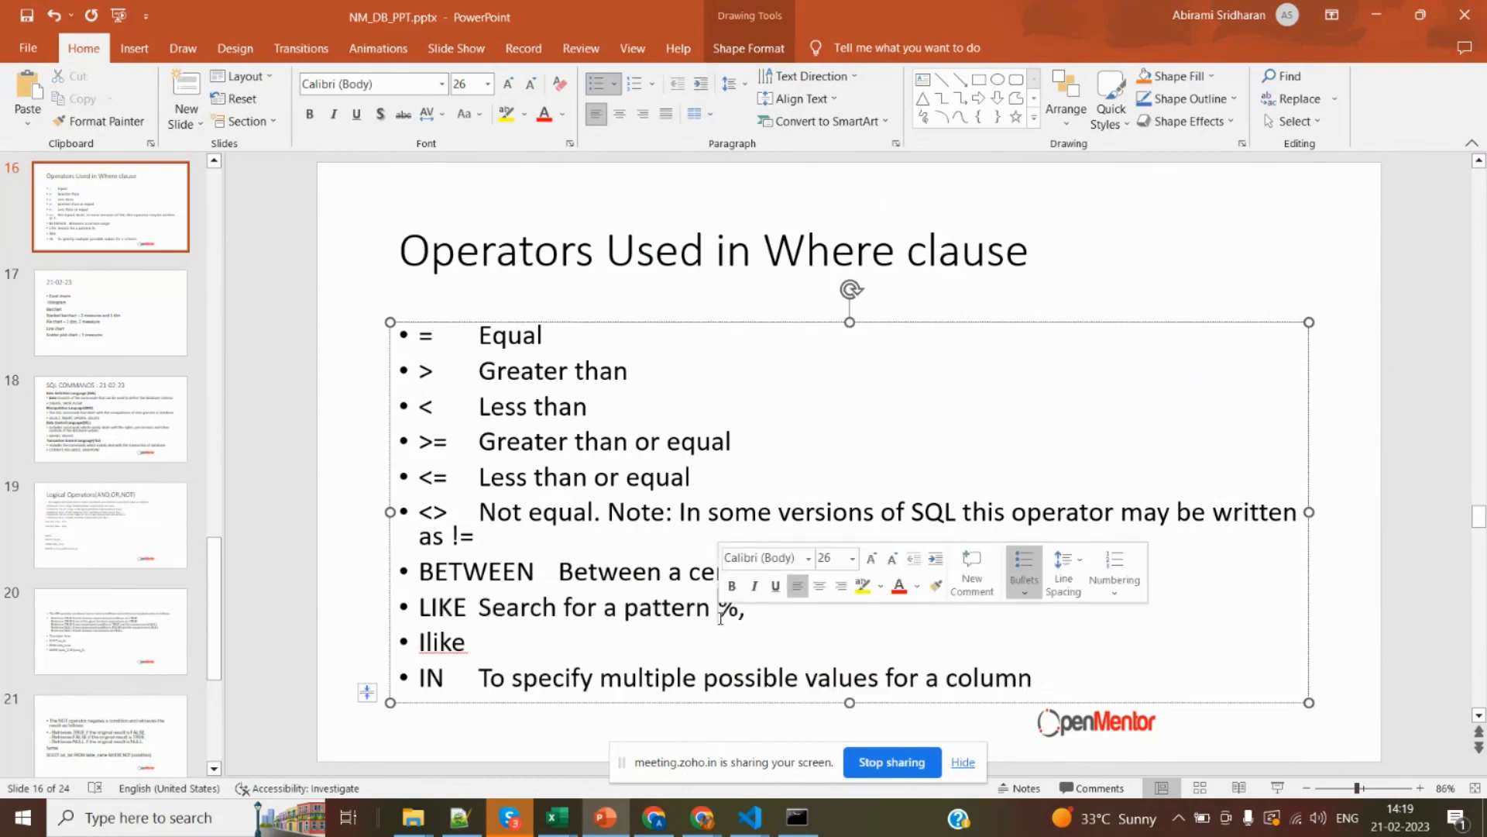
pyautogui.click(602, 639)
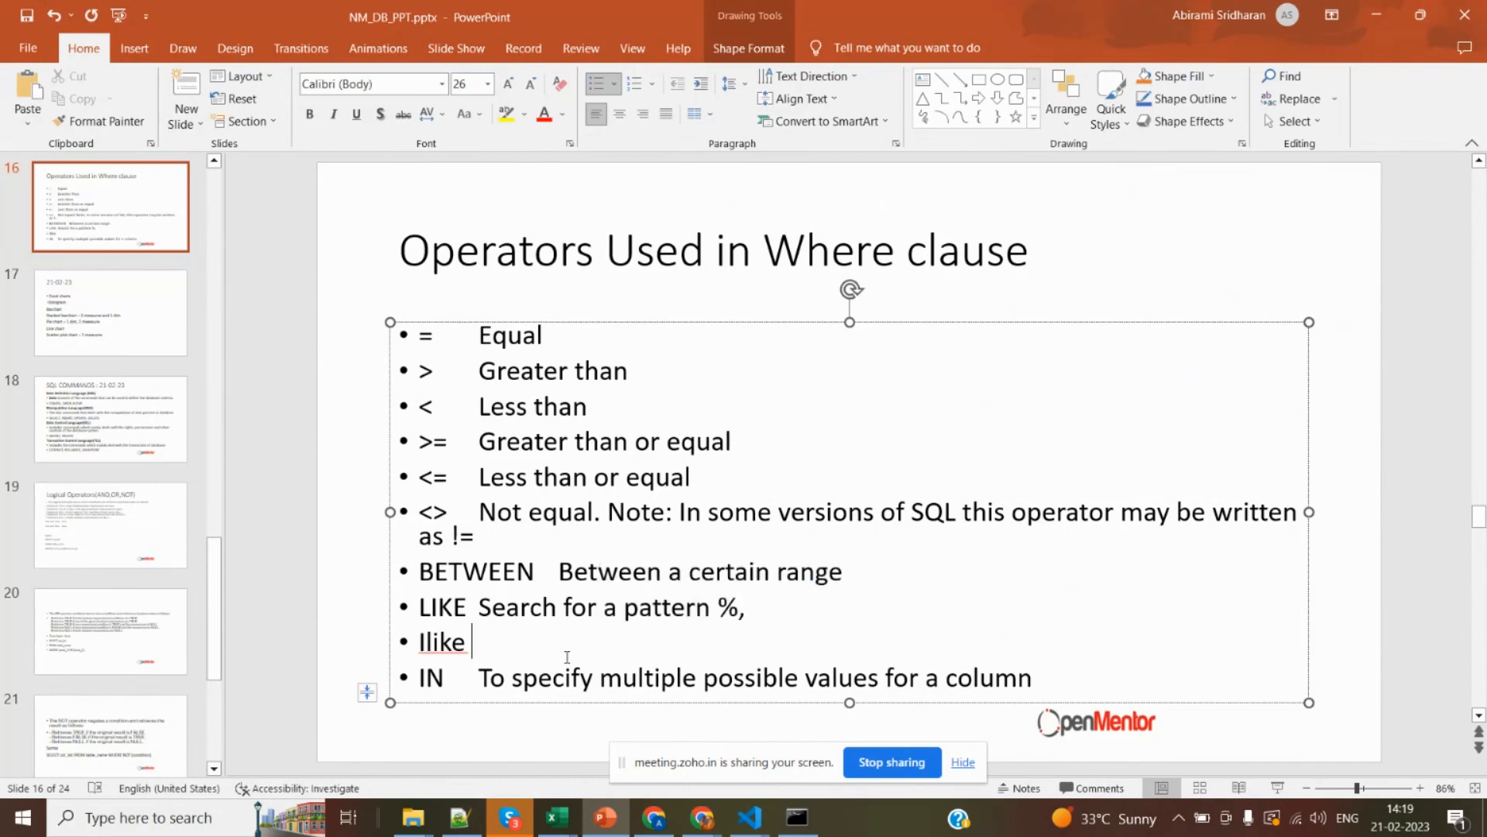
# Switch to the invoice workbook in Excel and select cell I11 in the inv_date column.
pyautogui.hotkey('alt', 'Tab')
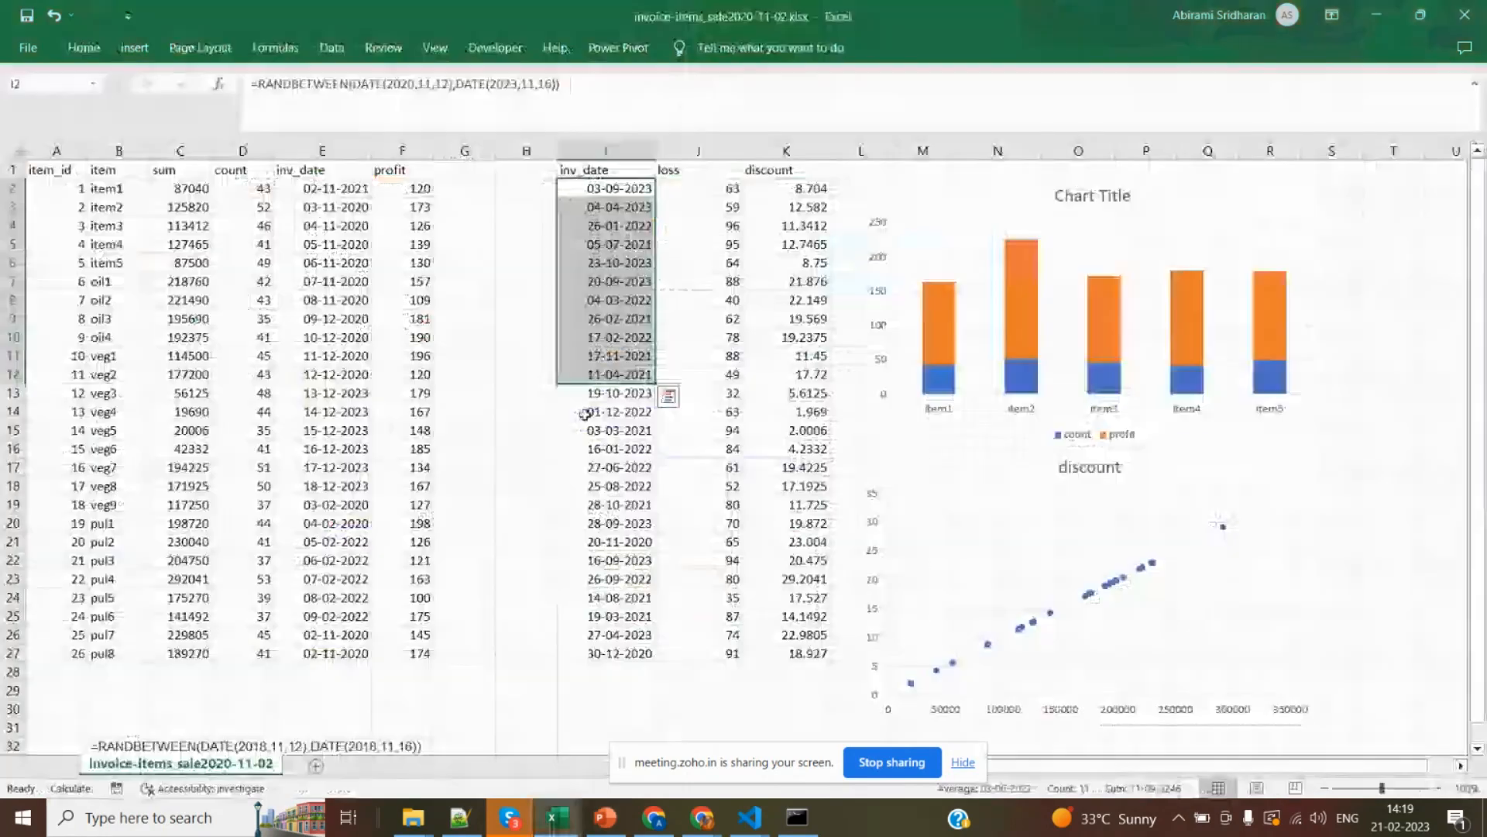
pyautogui.click(583, 353)
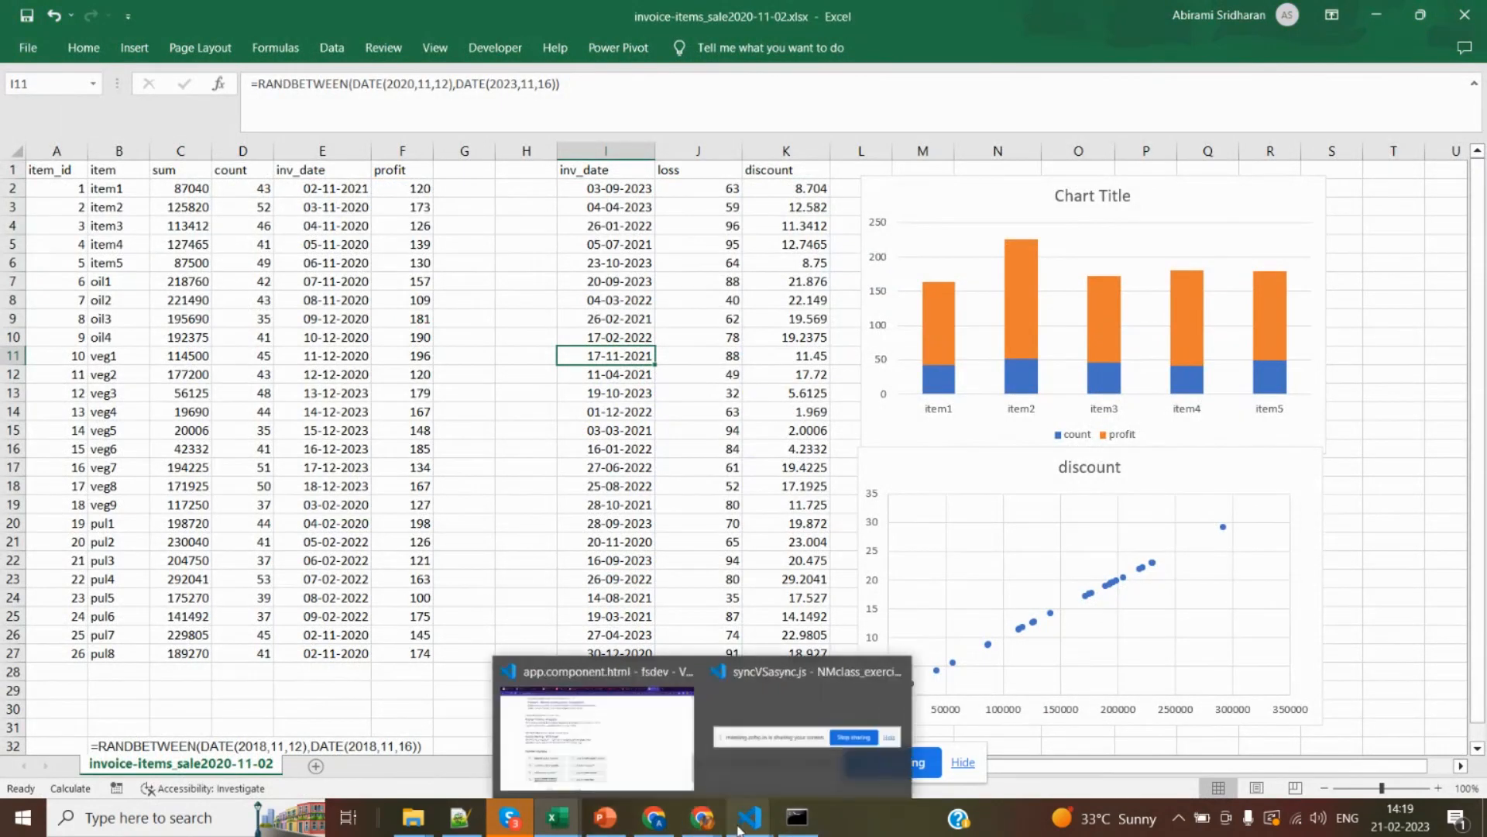
# Alternate between the Zoho meeting page in the browser and the invoice workbook, checking the meeting's Q&A and shifting the screen-sharing bar slightly.
pyautogui.hotkey('alt', 'Tab')
pyautogui.hotkey('alt', 'Tab')
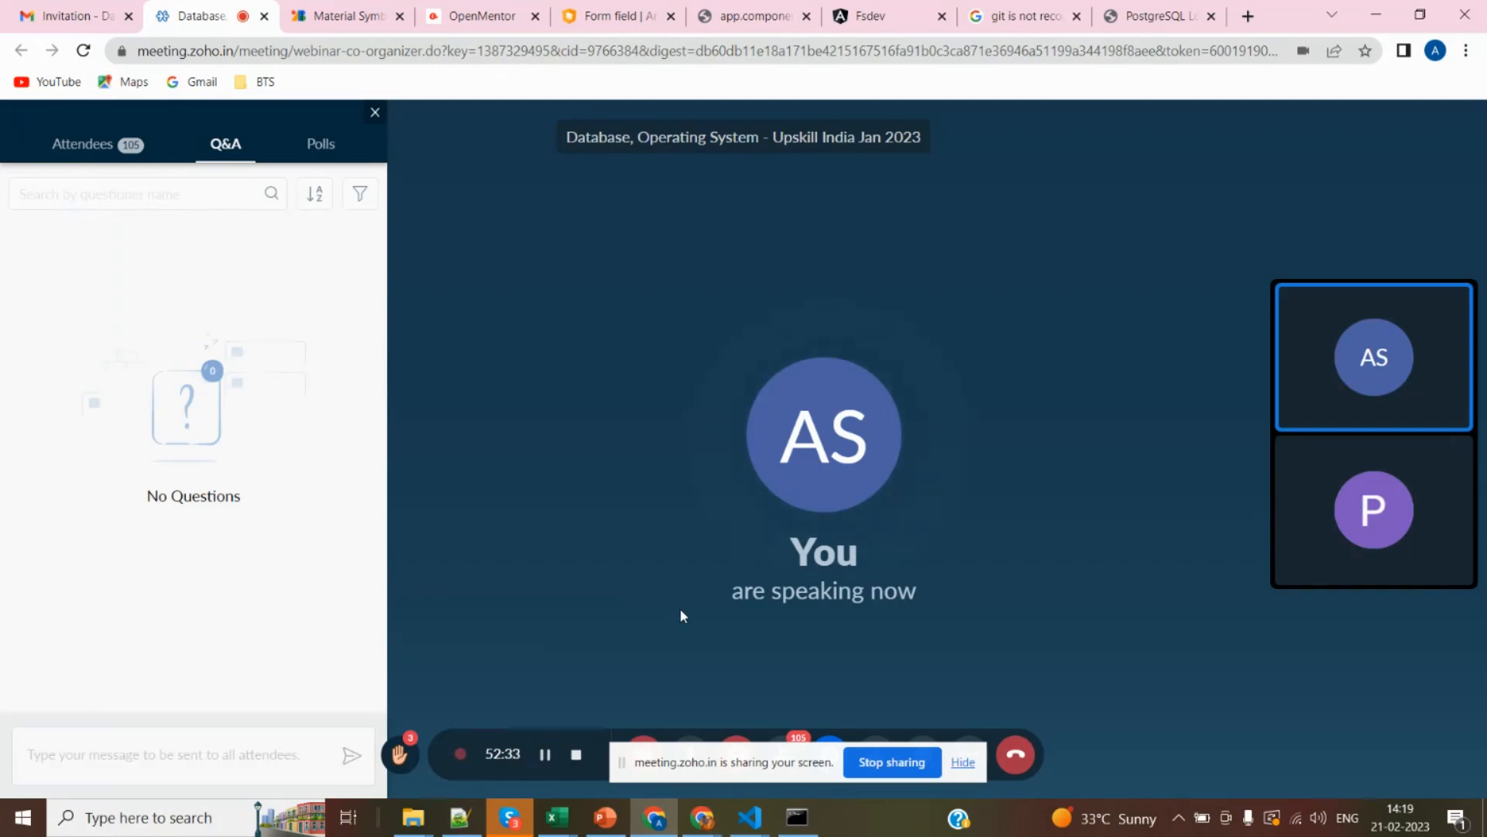
pyautogui.hotkey('alt', 'Tab')
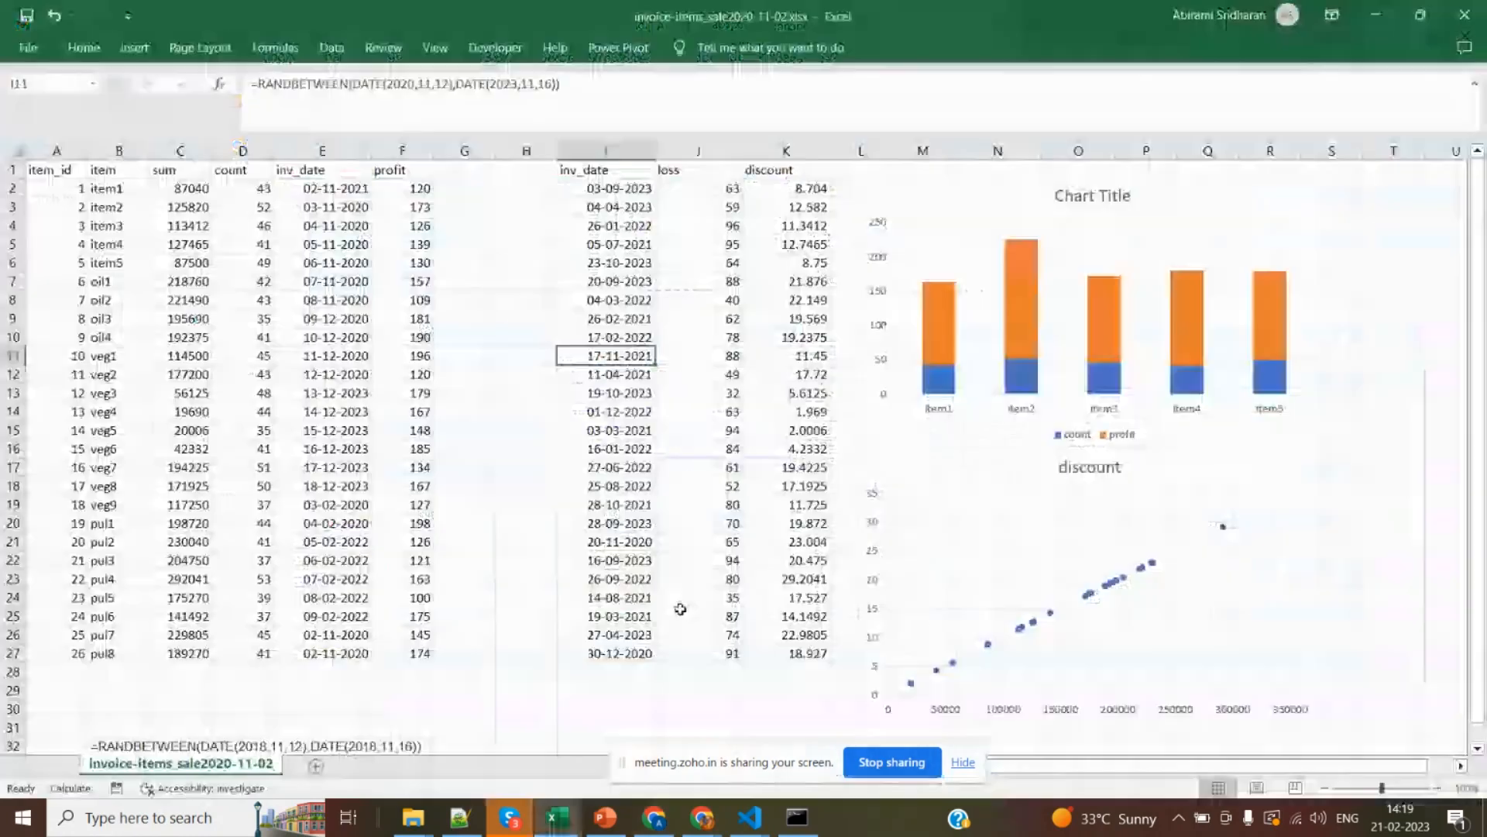
pyautogui.hotkey('alt', 'Tab')
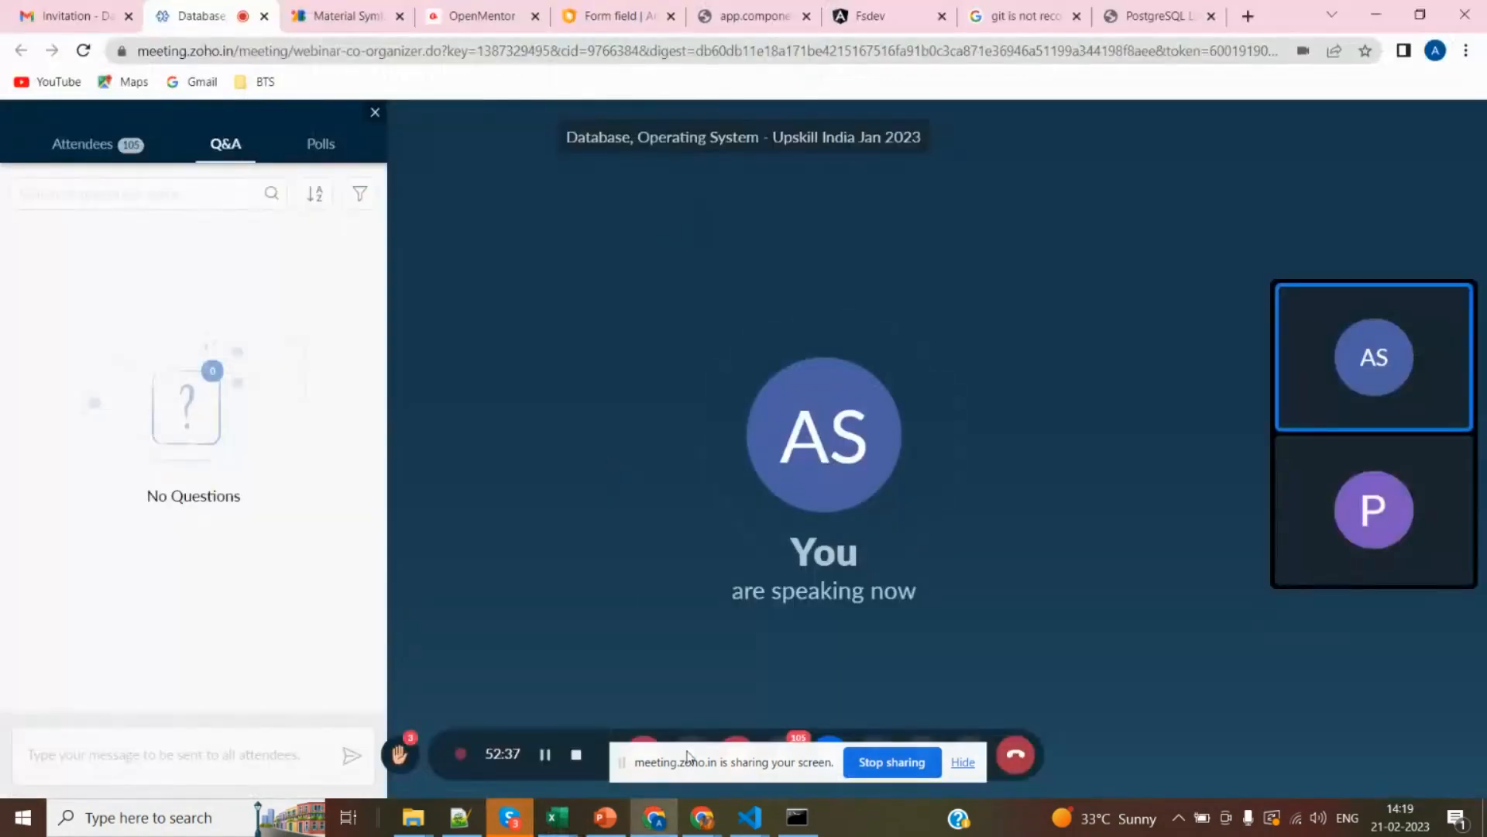
pyautogui.moveTo(695, 766); pyautogui.dragTo(695, 753)
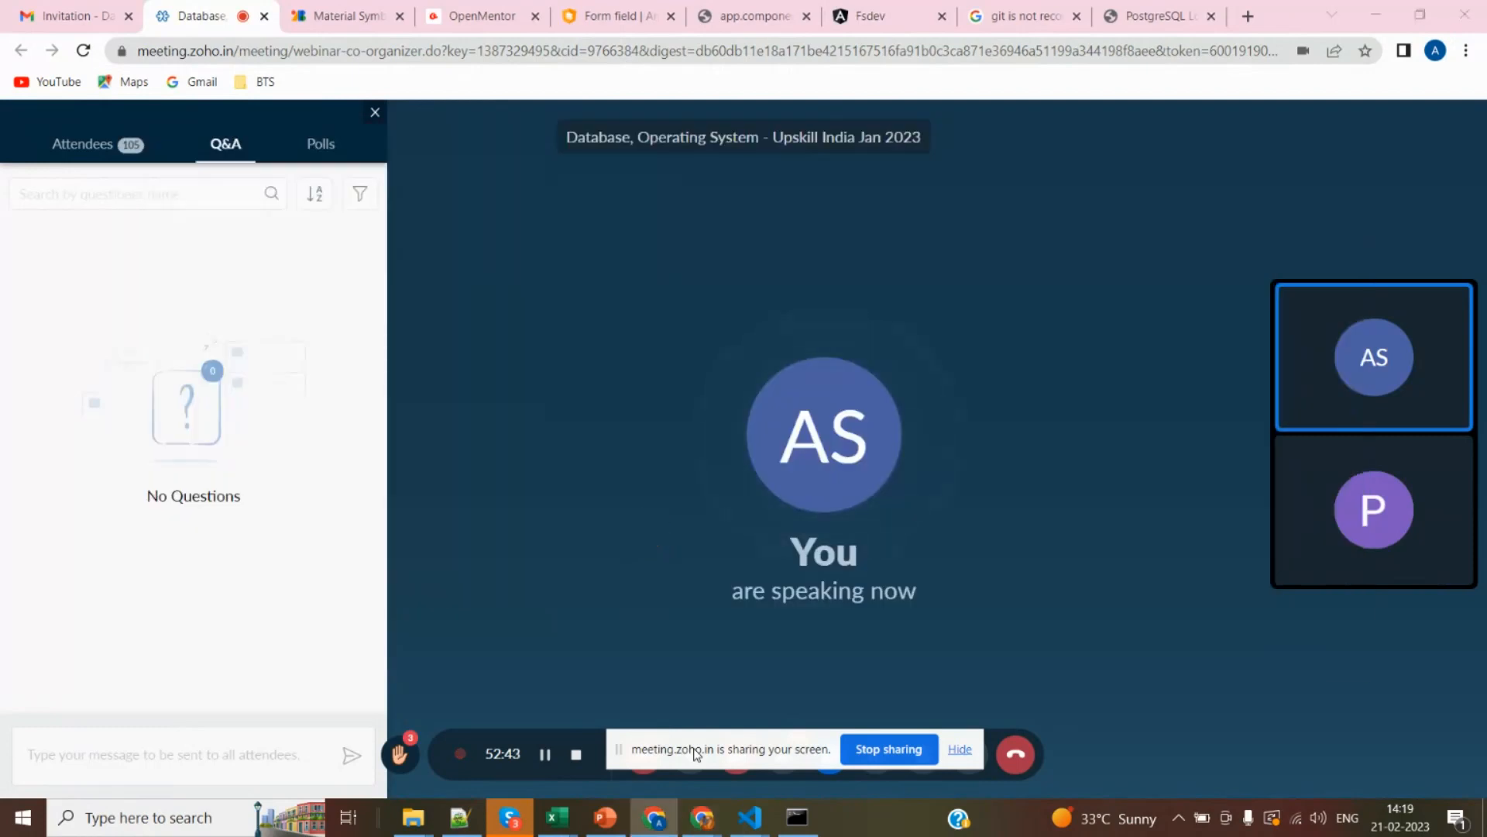
pyautogui.hotkey('alt', 'Tab')
pyautogui.hotkey('alt', 'Tab')
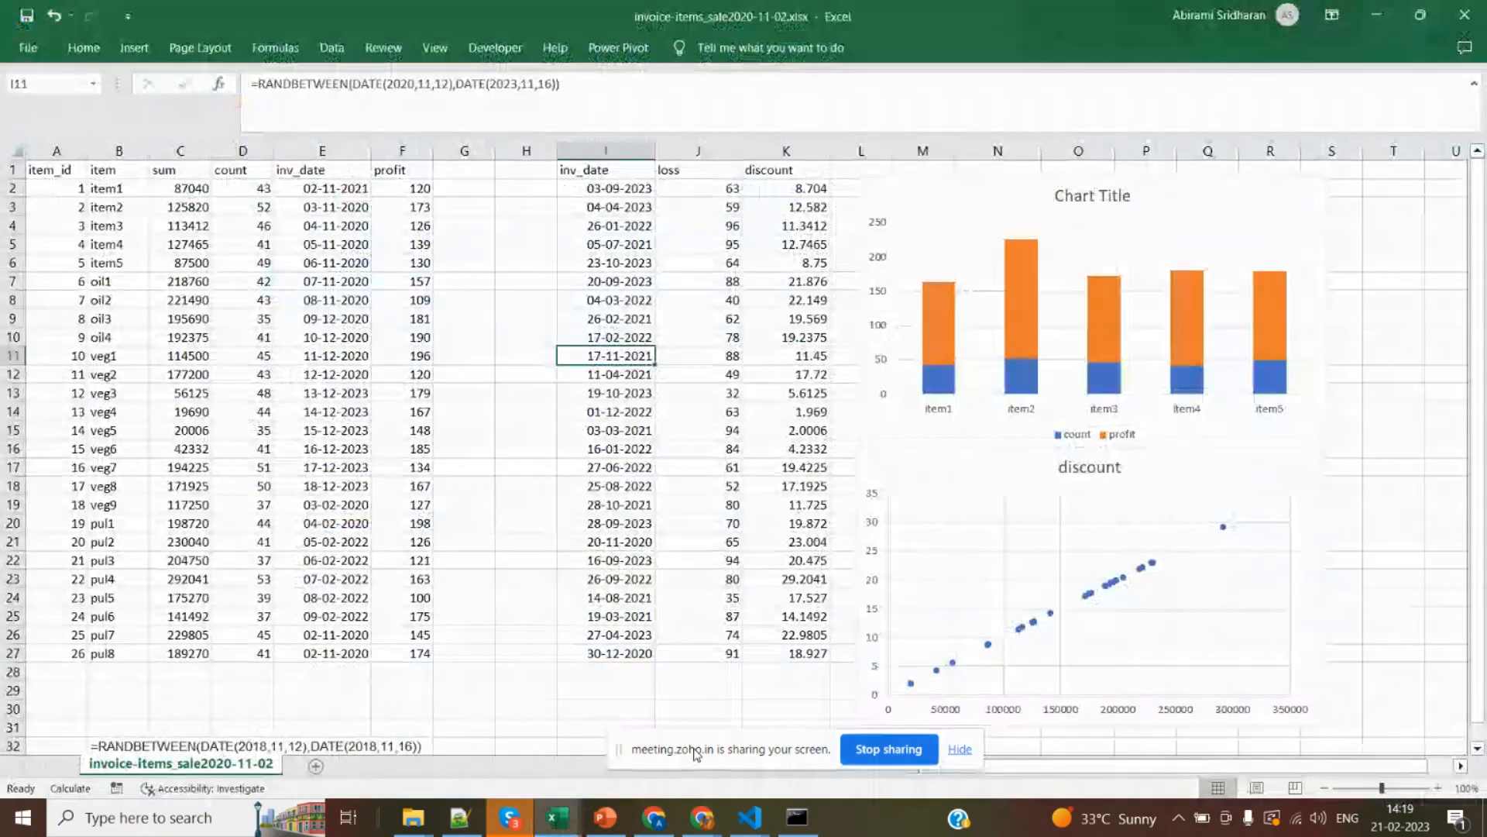
pyautogui.hotkey('alt', 'Tab')
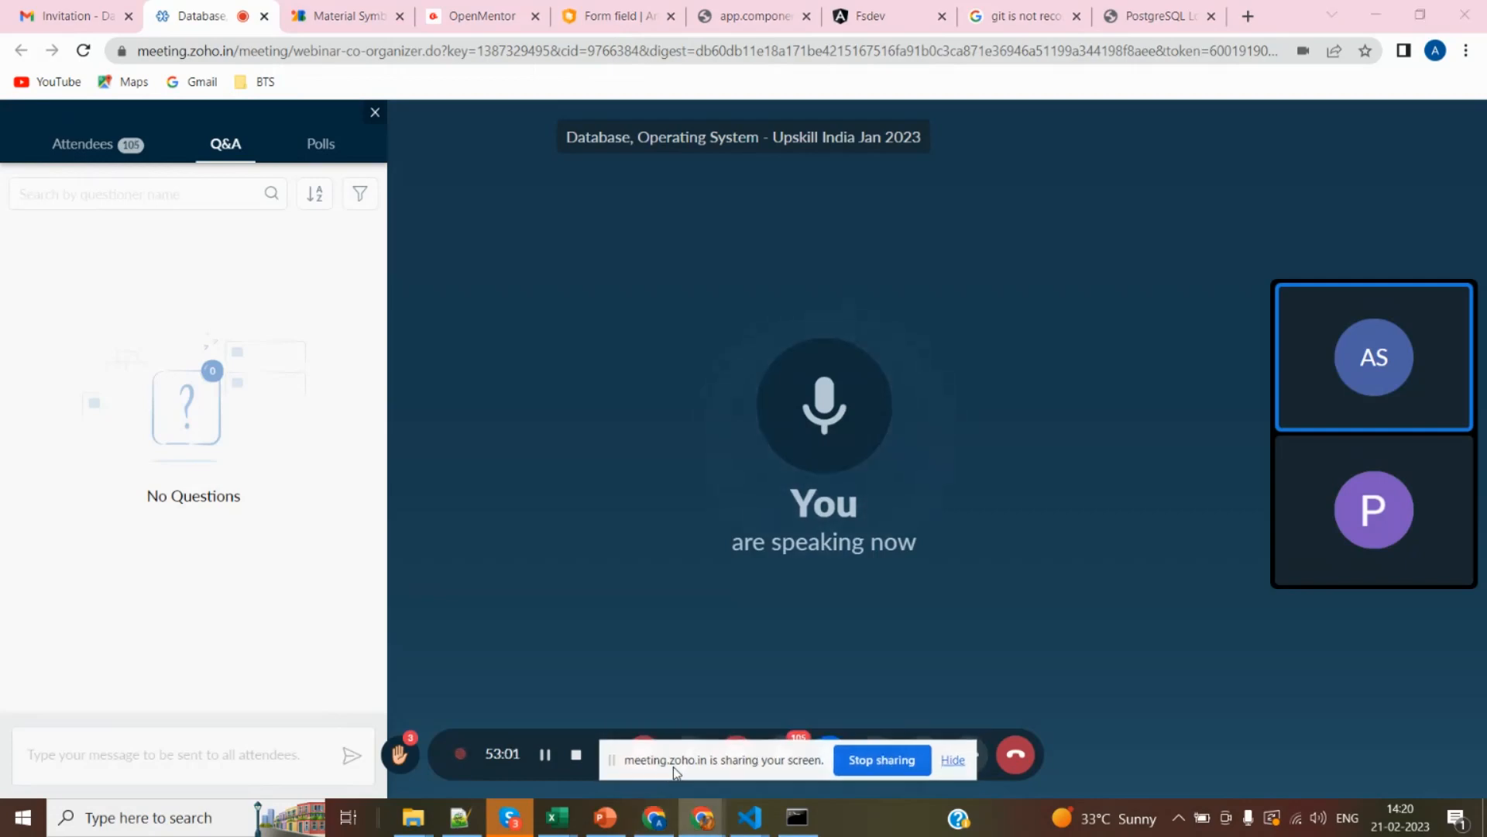
# Switch back to NM_DB_PPT.pptx in PowerPoint and highlight the text from LIKE through the word IN on slide 16.
pyautogui.hotkey('alt', 'Tab')
pyautogui.hotkey('alt', 'Tab')
pyautogui.hotkey('alt', 'Tab')
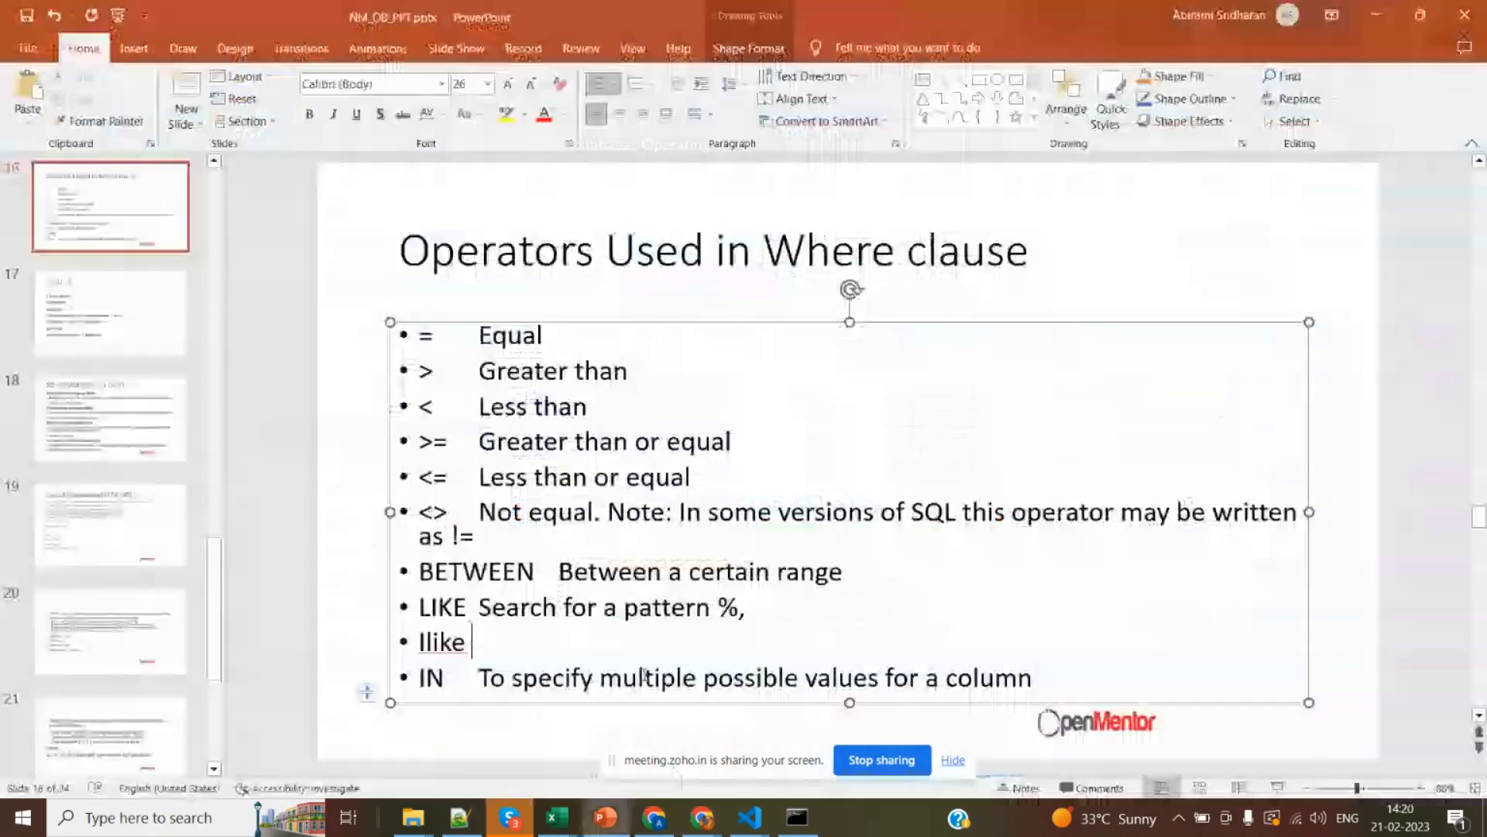
pyautogui.moveTo(416, 609); pyautogui.dragTo(451, 678)
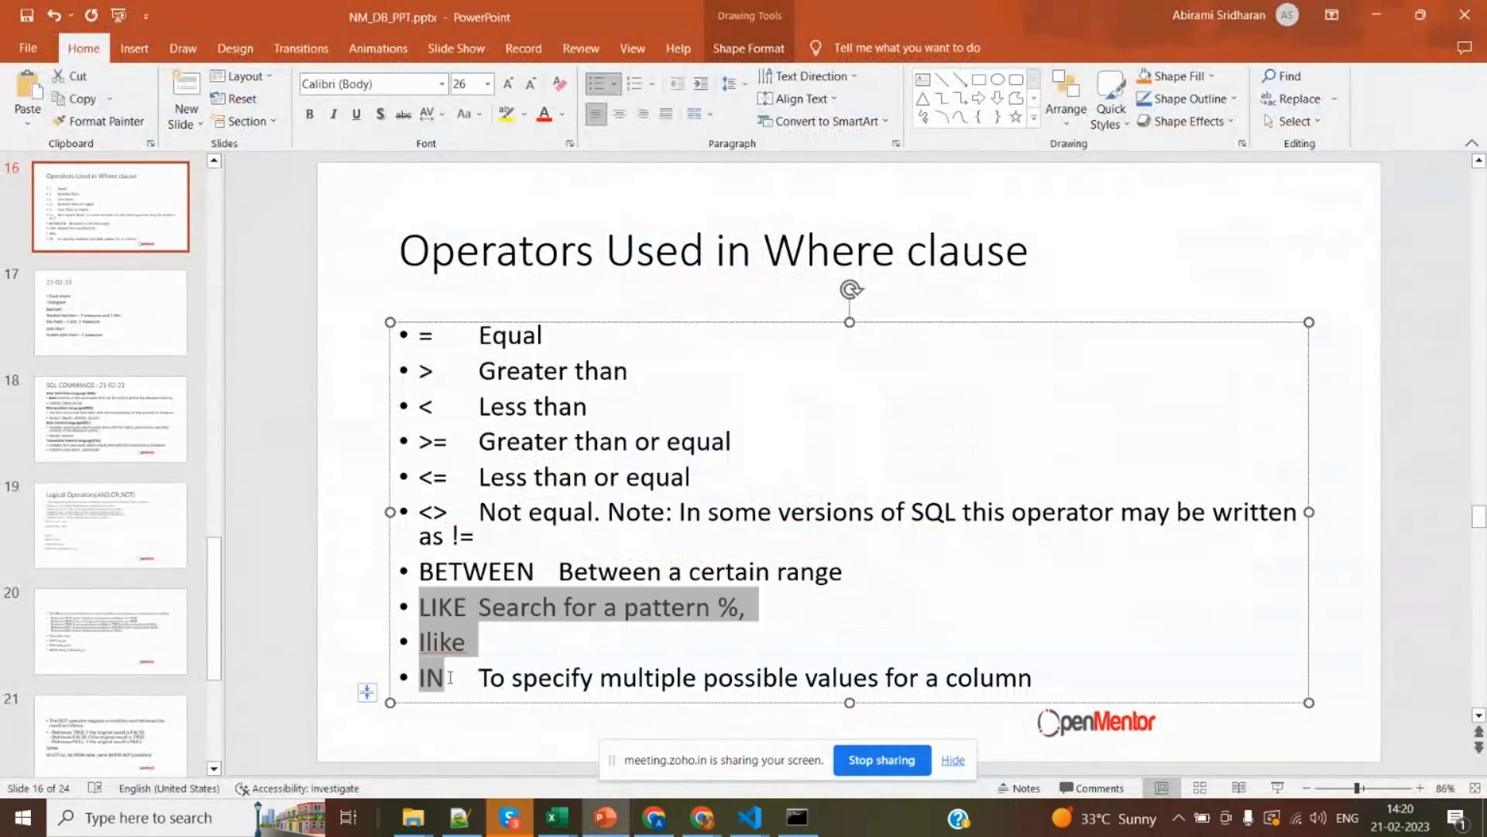